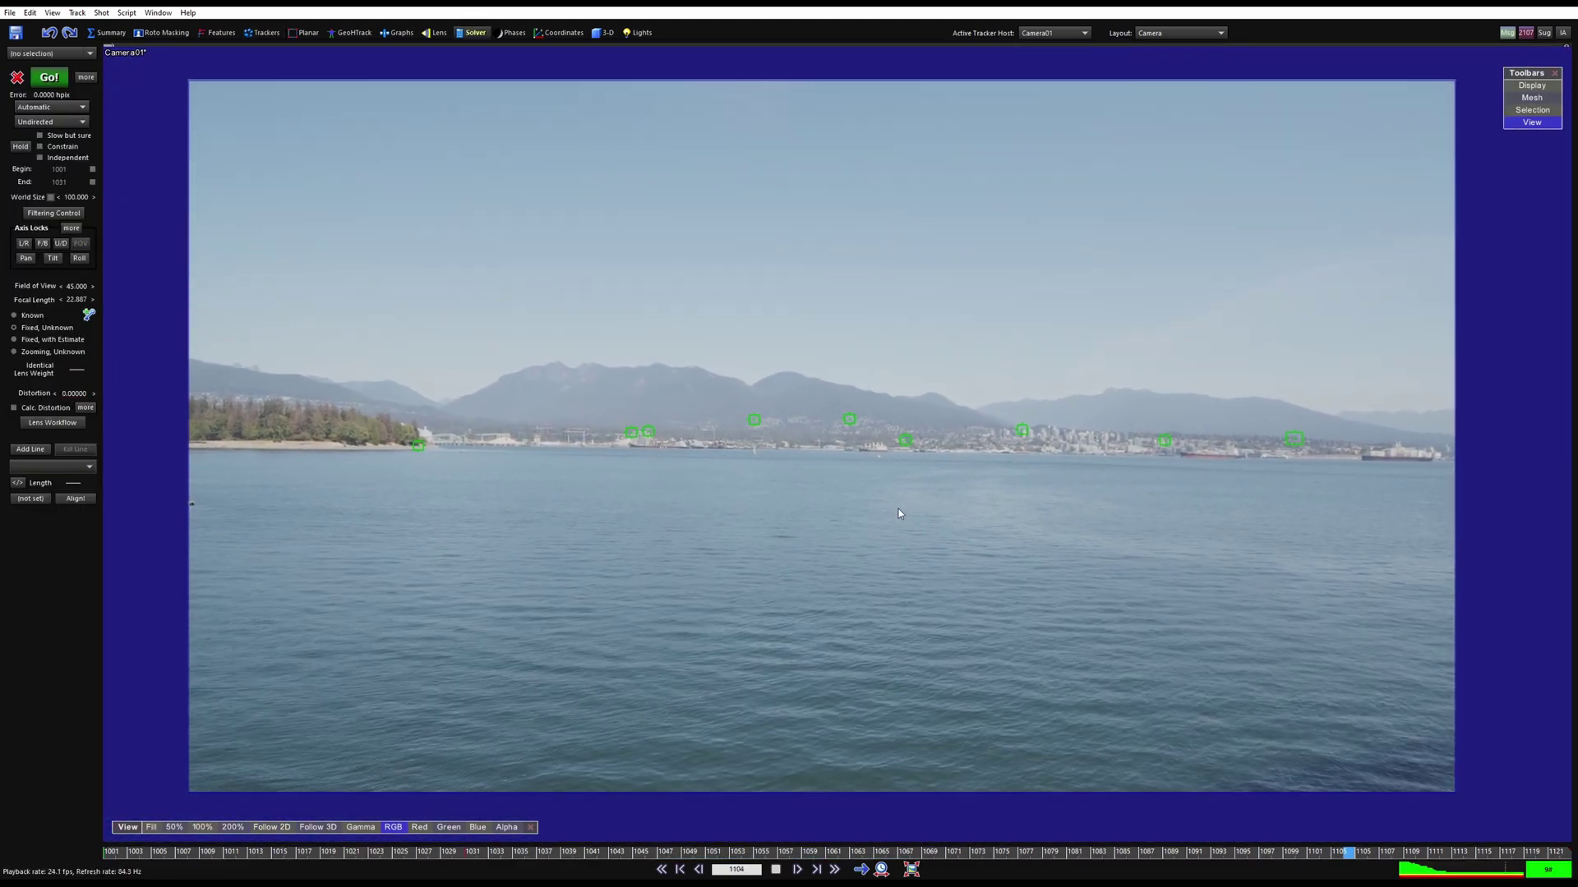
Stop playback at frame 1018 and examine the railing, sign and pavement up close, including the edges of the image.
key("space")
scroll(339, 564, "up", 6)
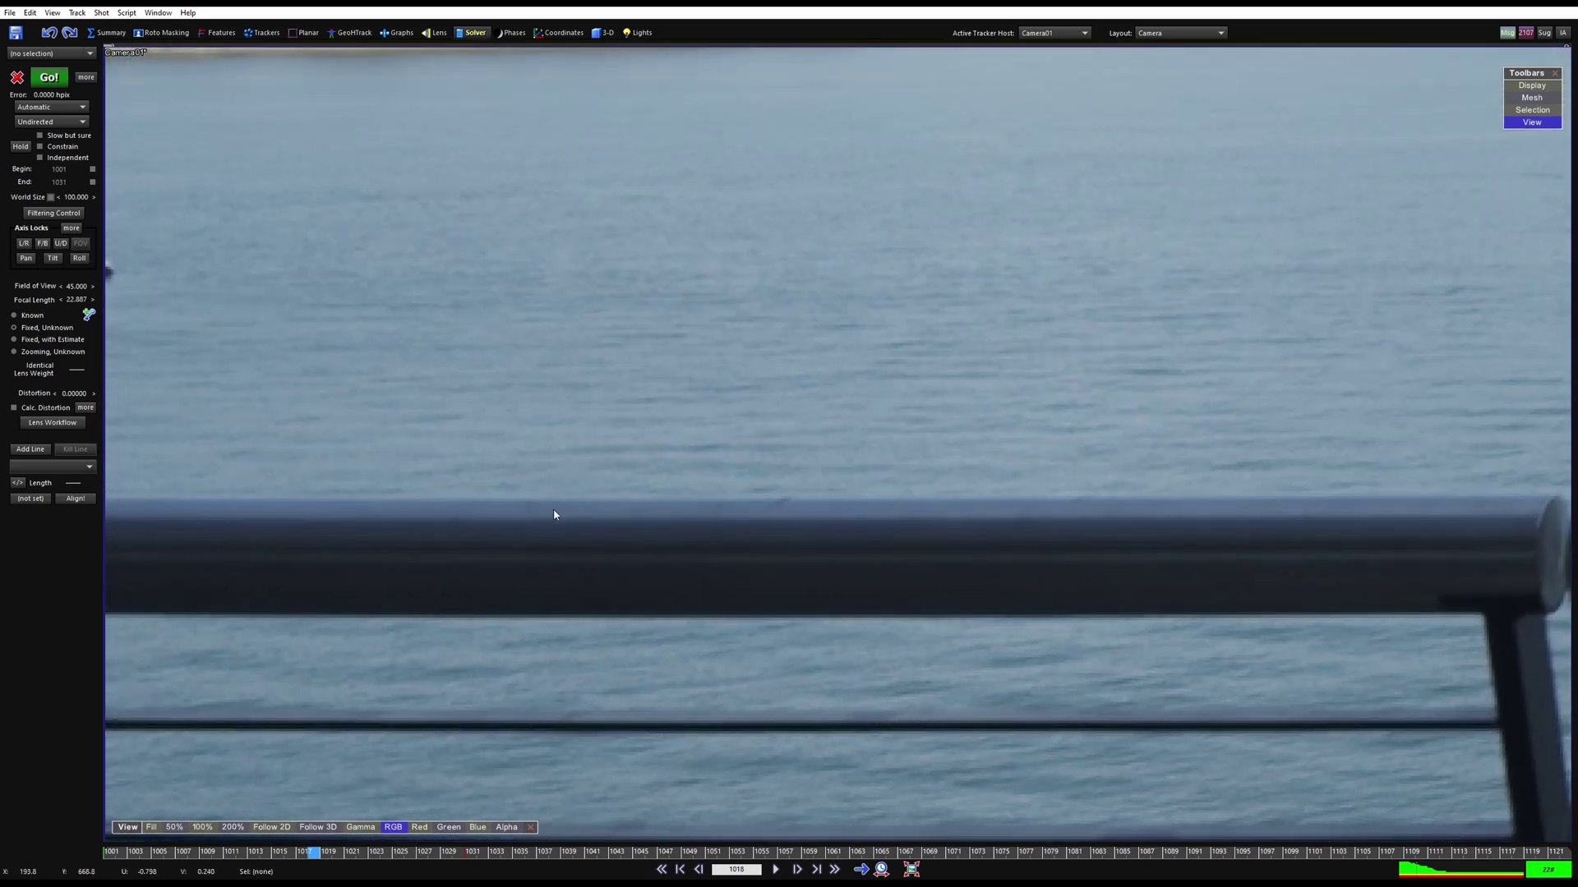
scroll(556, 511, "down", 6)
middle_click_drag(1106, 605, 763, 602)
scroll(1236, 528, "up", 6)
middle_click_drag(1235, 529, 932, 526)
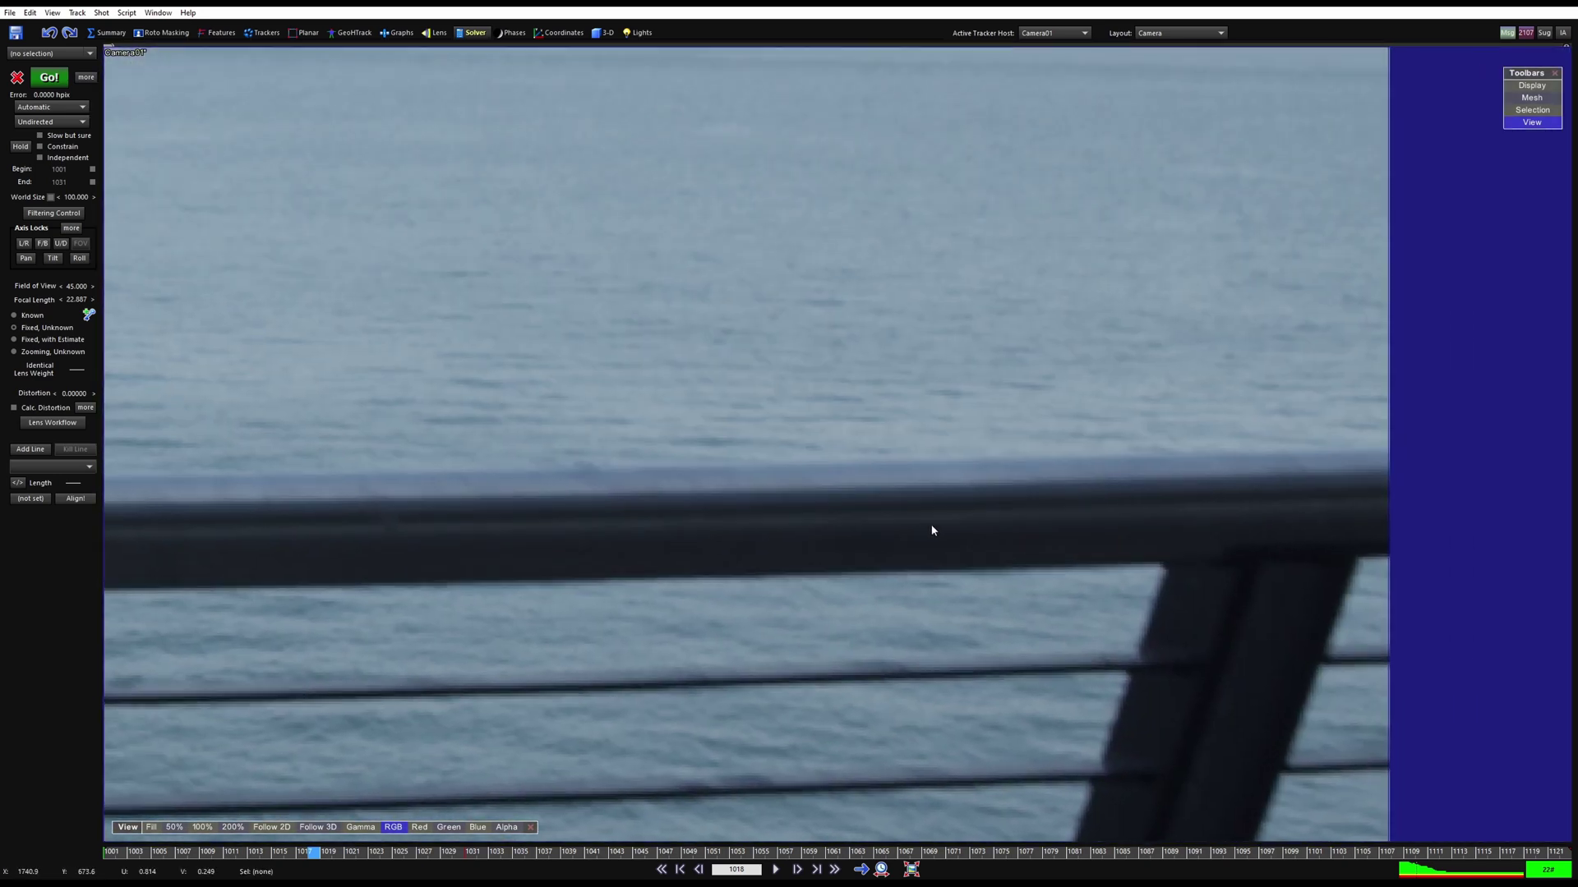
scroll(1112, 624, "down", 2)
middle_click_drag(1109, 735, 1102, 515)
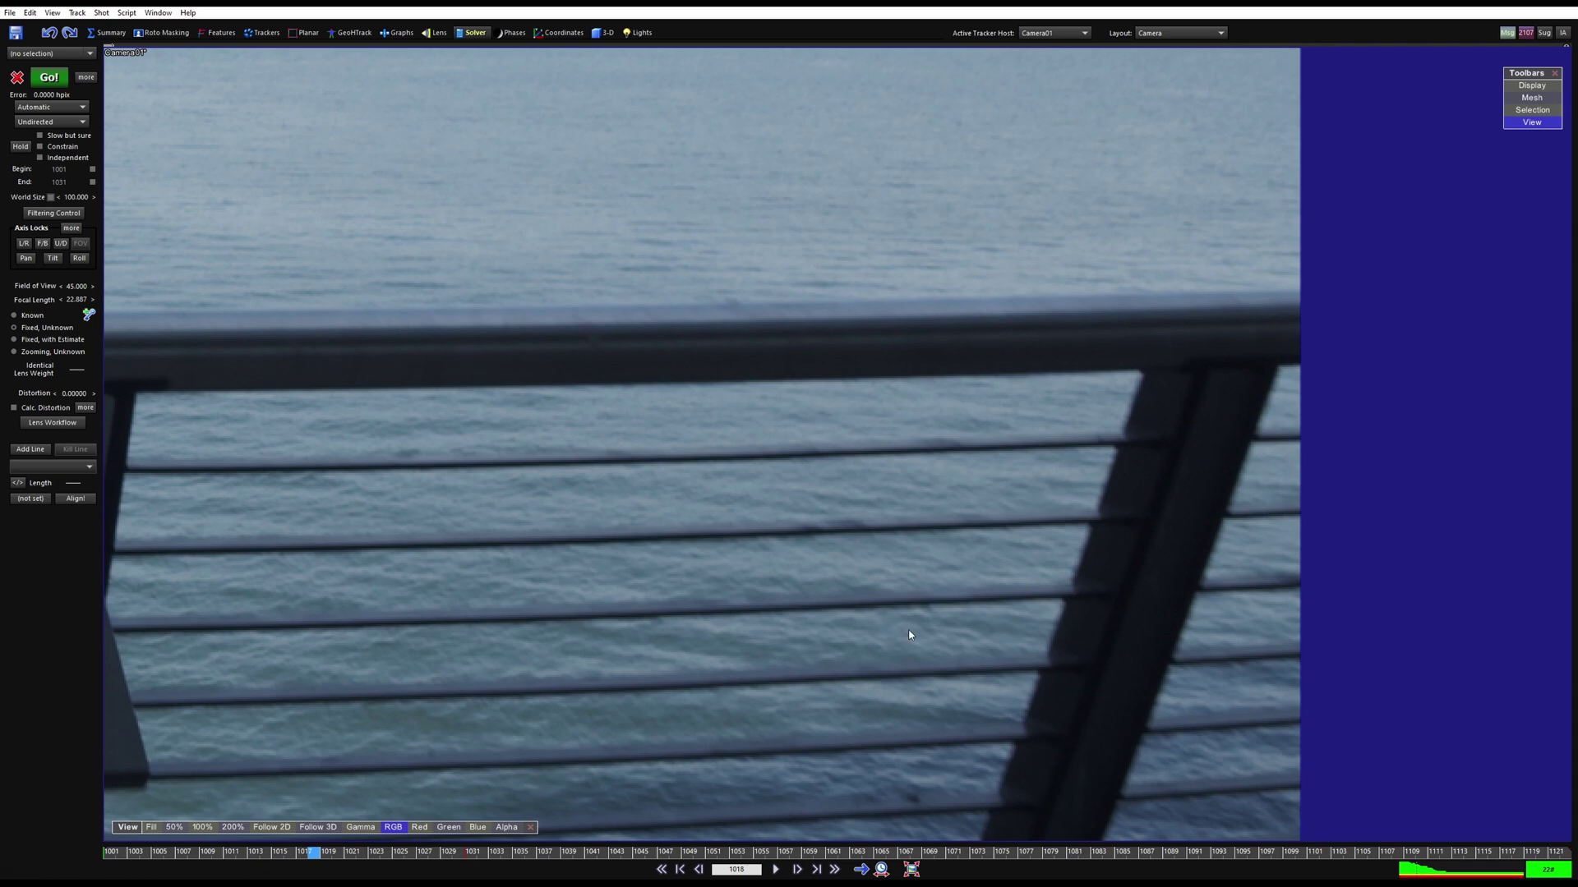
middle_click_drag(910, 634, 1125, 527)
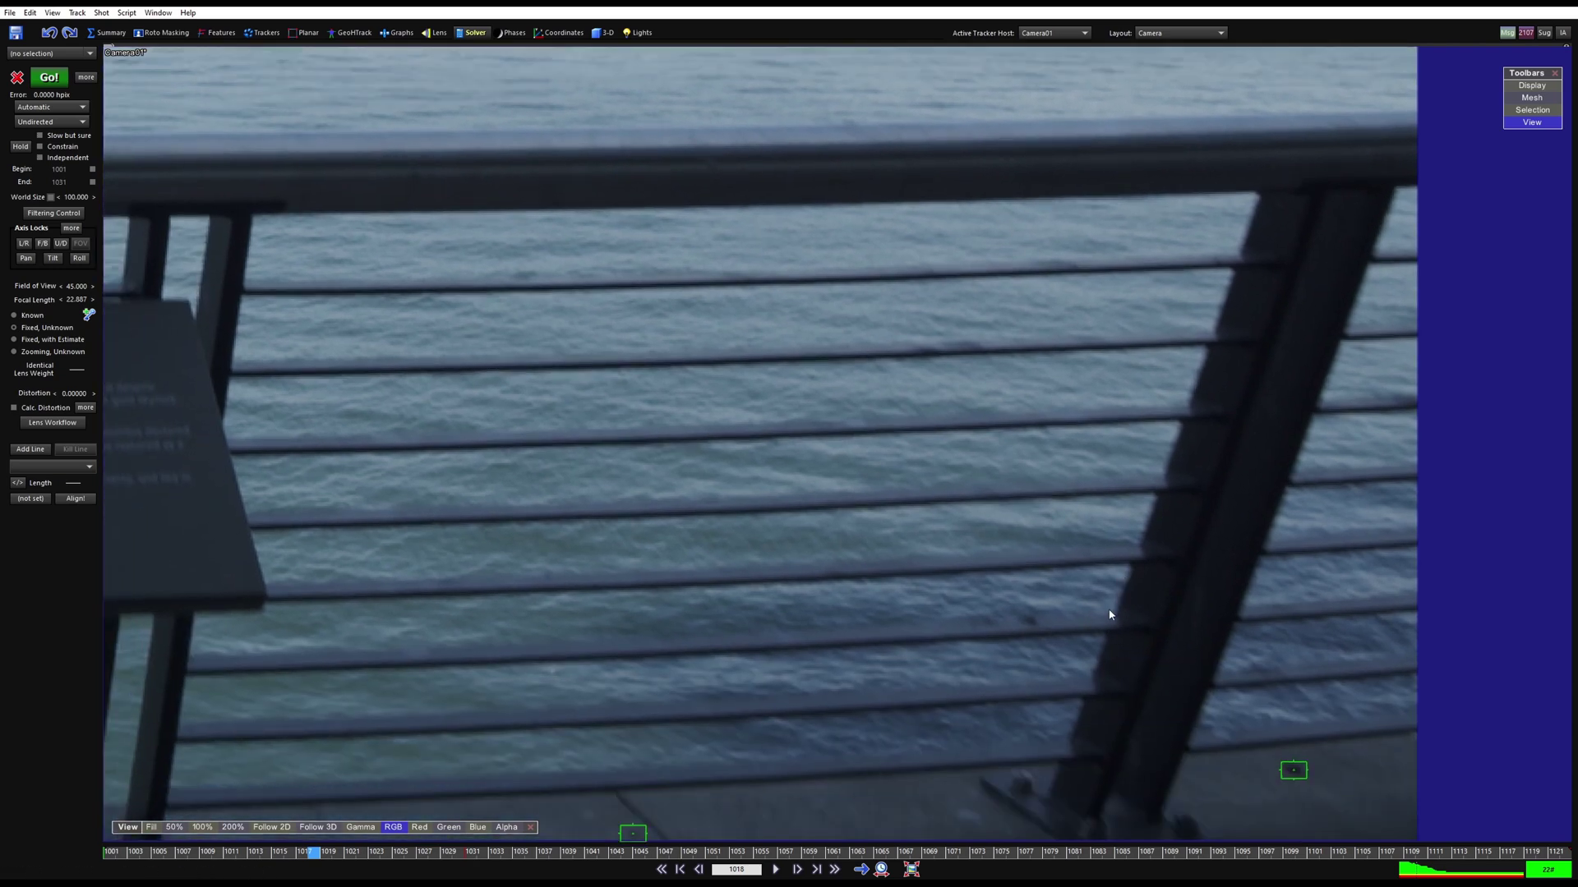
scroll(1109, 614, "down", 6)
scroll(1049, 690, "up", 1)
scroll(1054, 657, "down", 2)
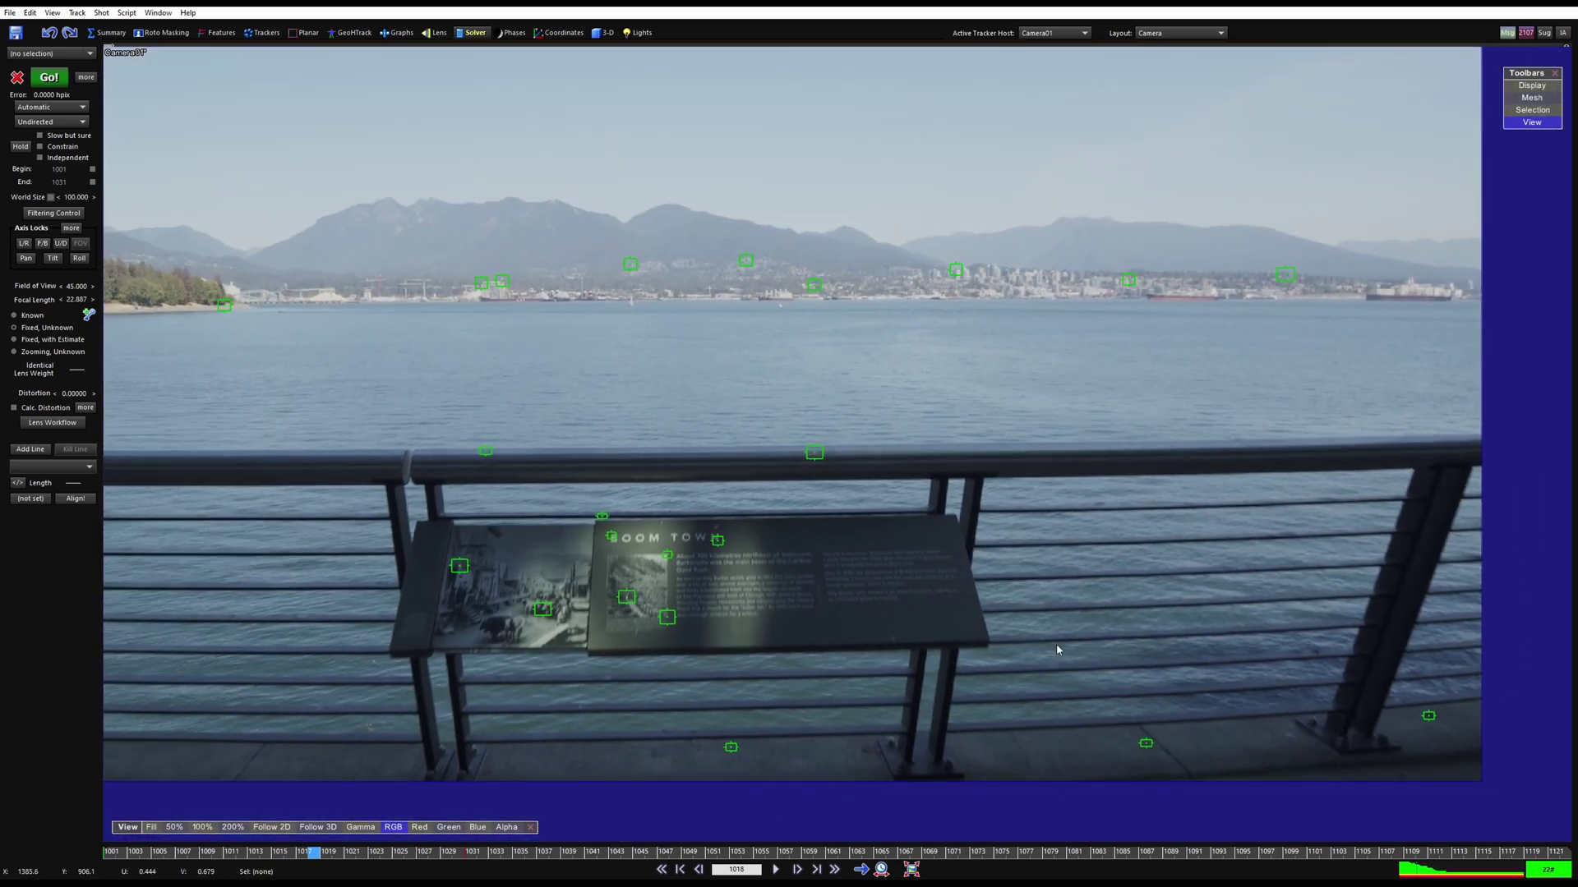
middle_click_drag(1056, 645, 1108, 683)
Play through the shot and examine the tracker coverage on the shoreline, railing, sign and pavement as the camera moves.
key("space")
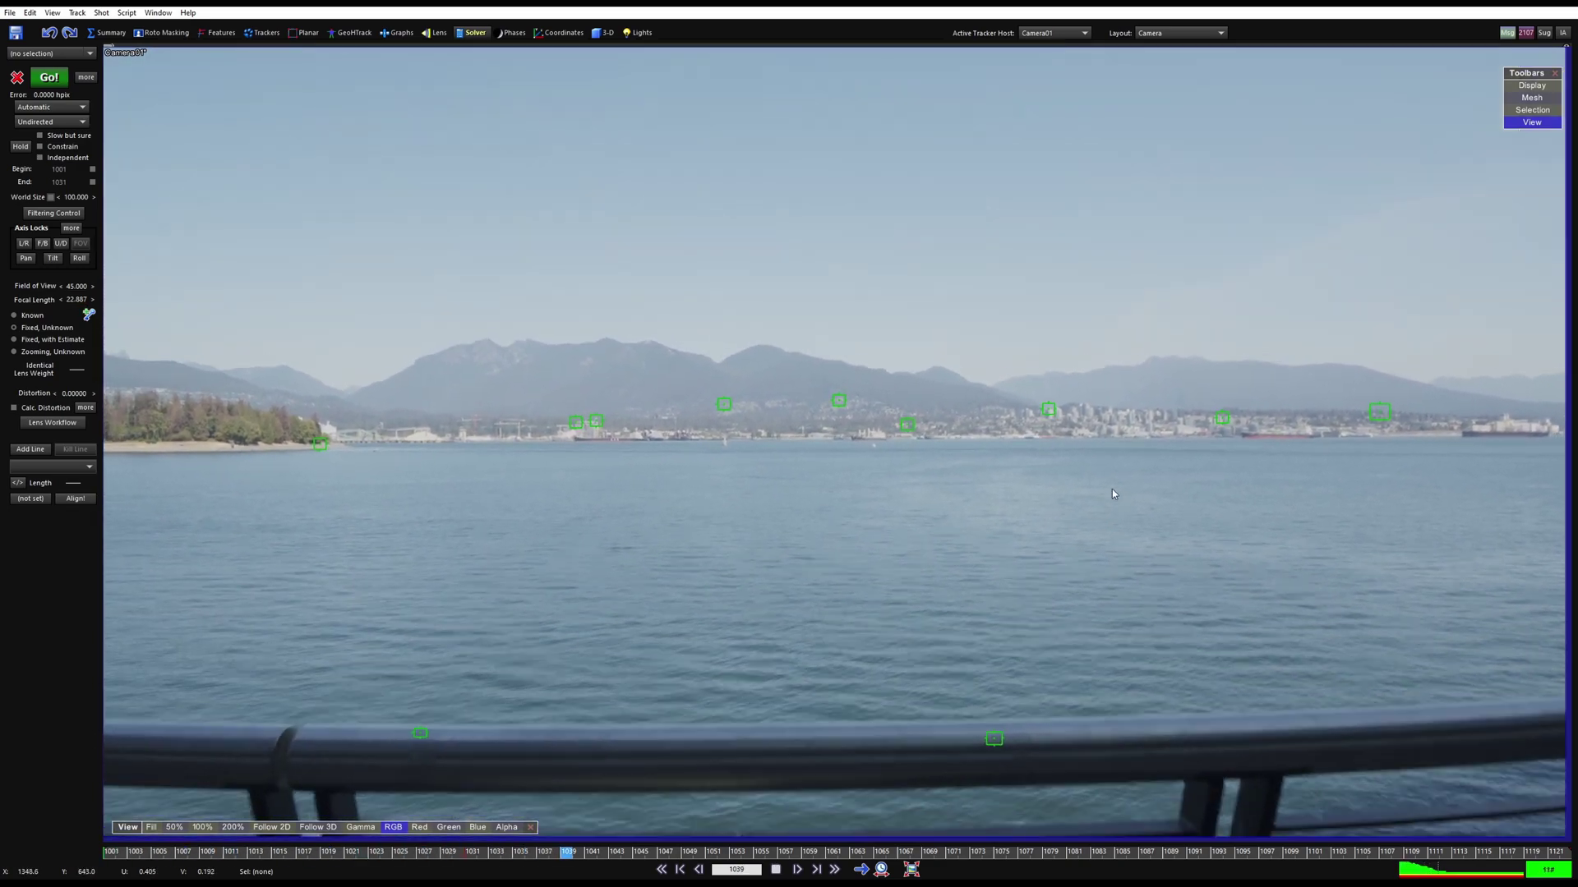
scroll(1112, 490, "down", 2)
middle_click_drag(902, 525, 916, 539)
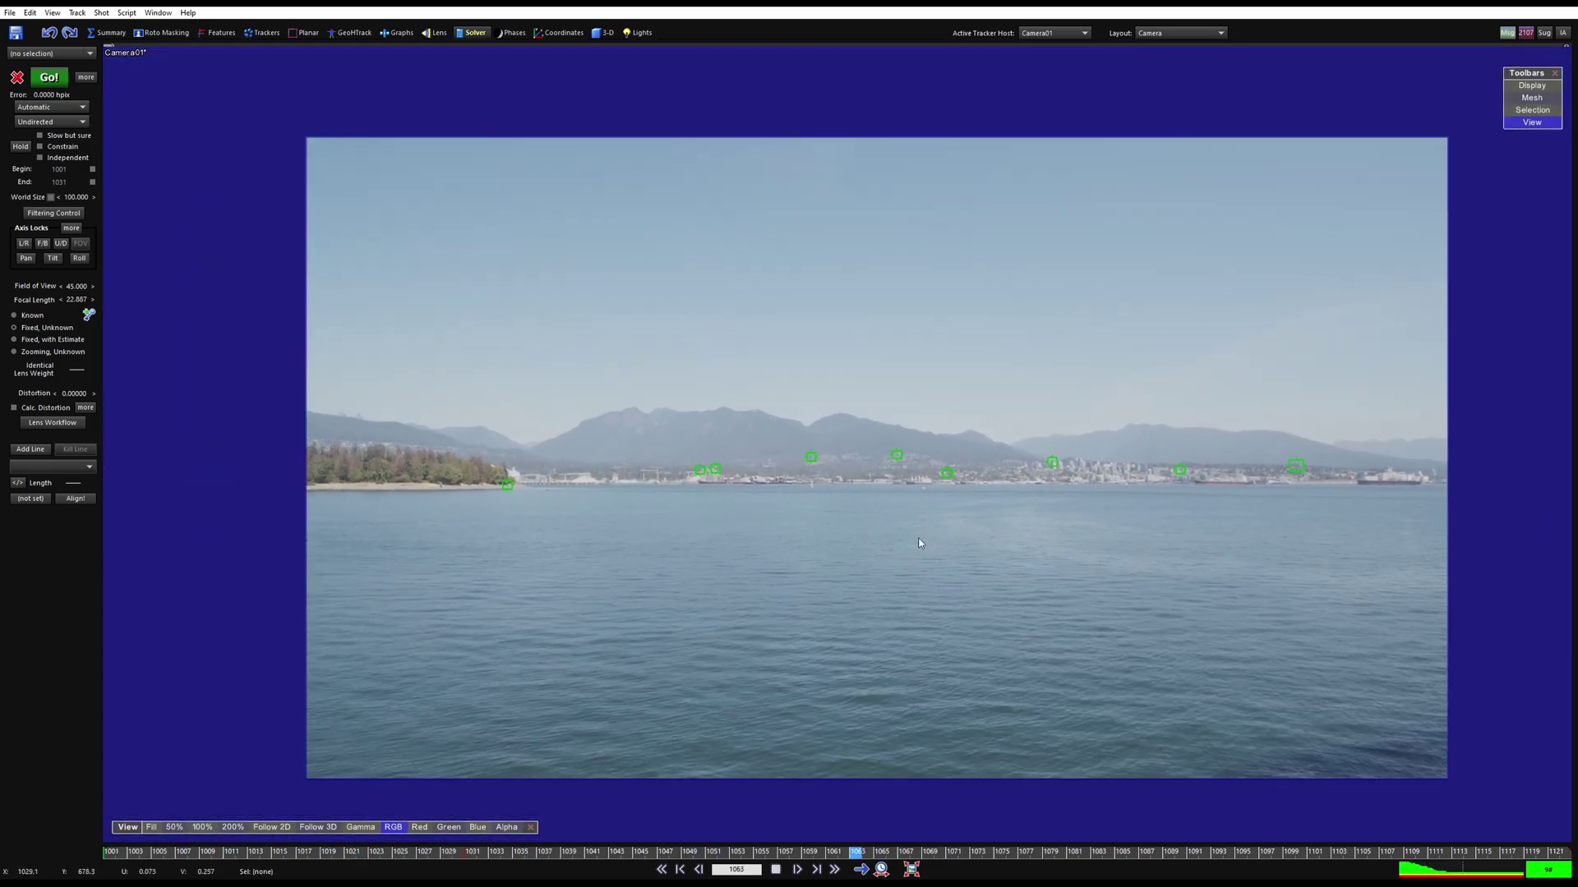
scroll(925, 481, "up", 1)
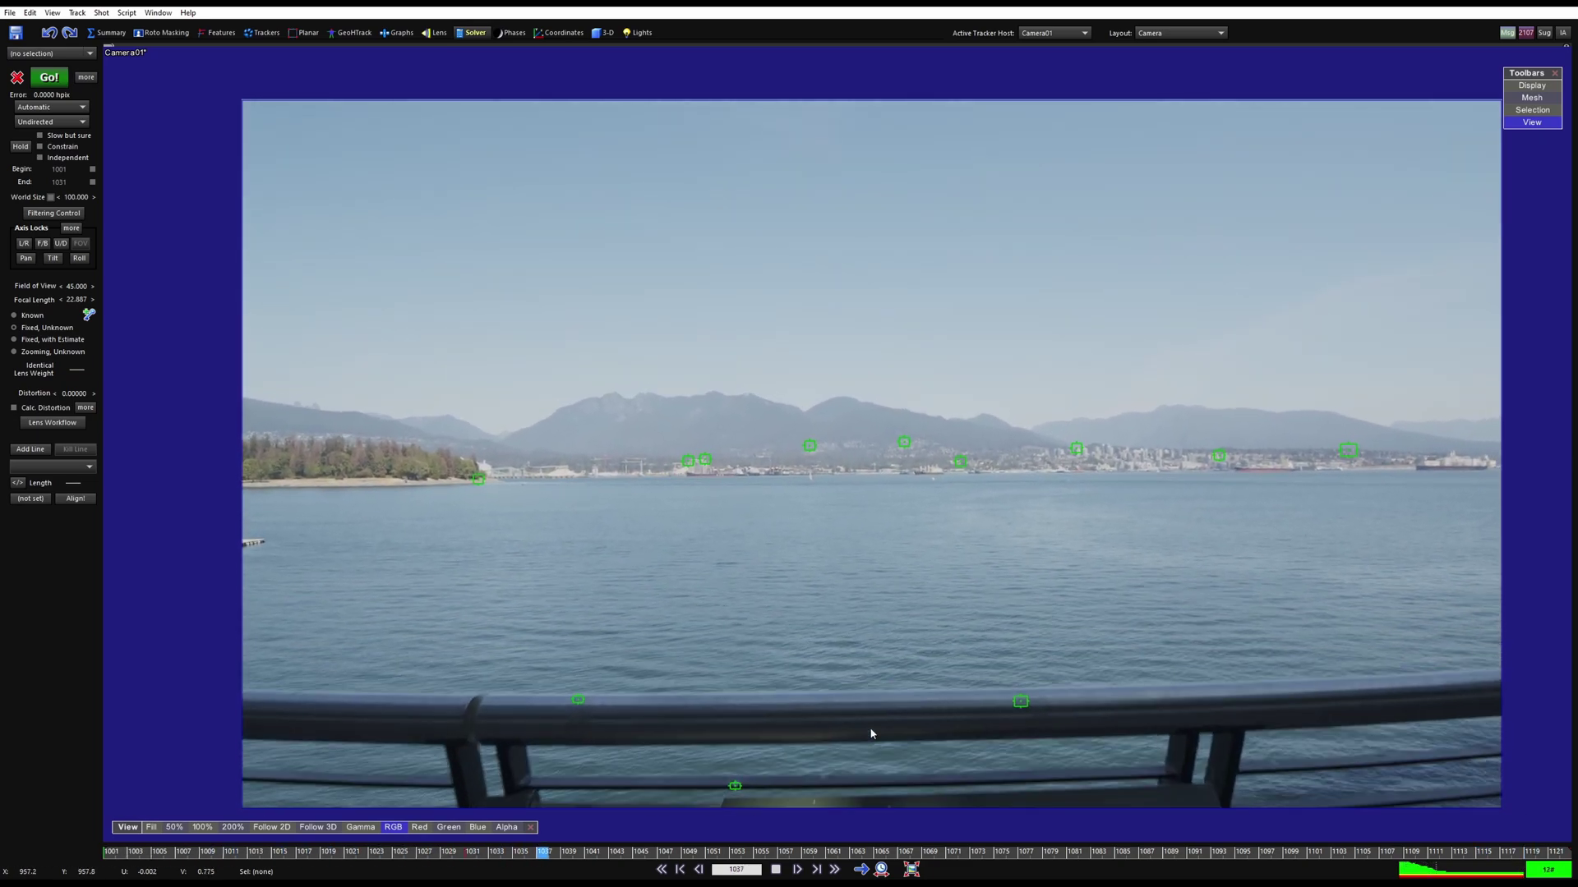
key("space")
key("space")
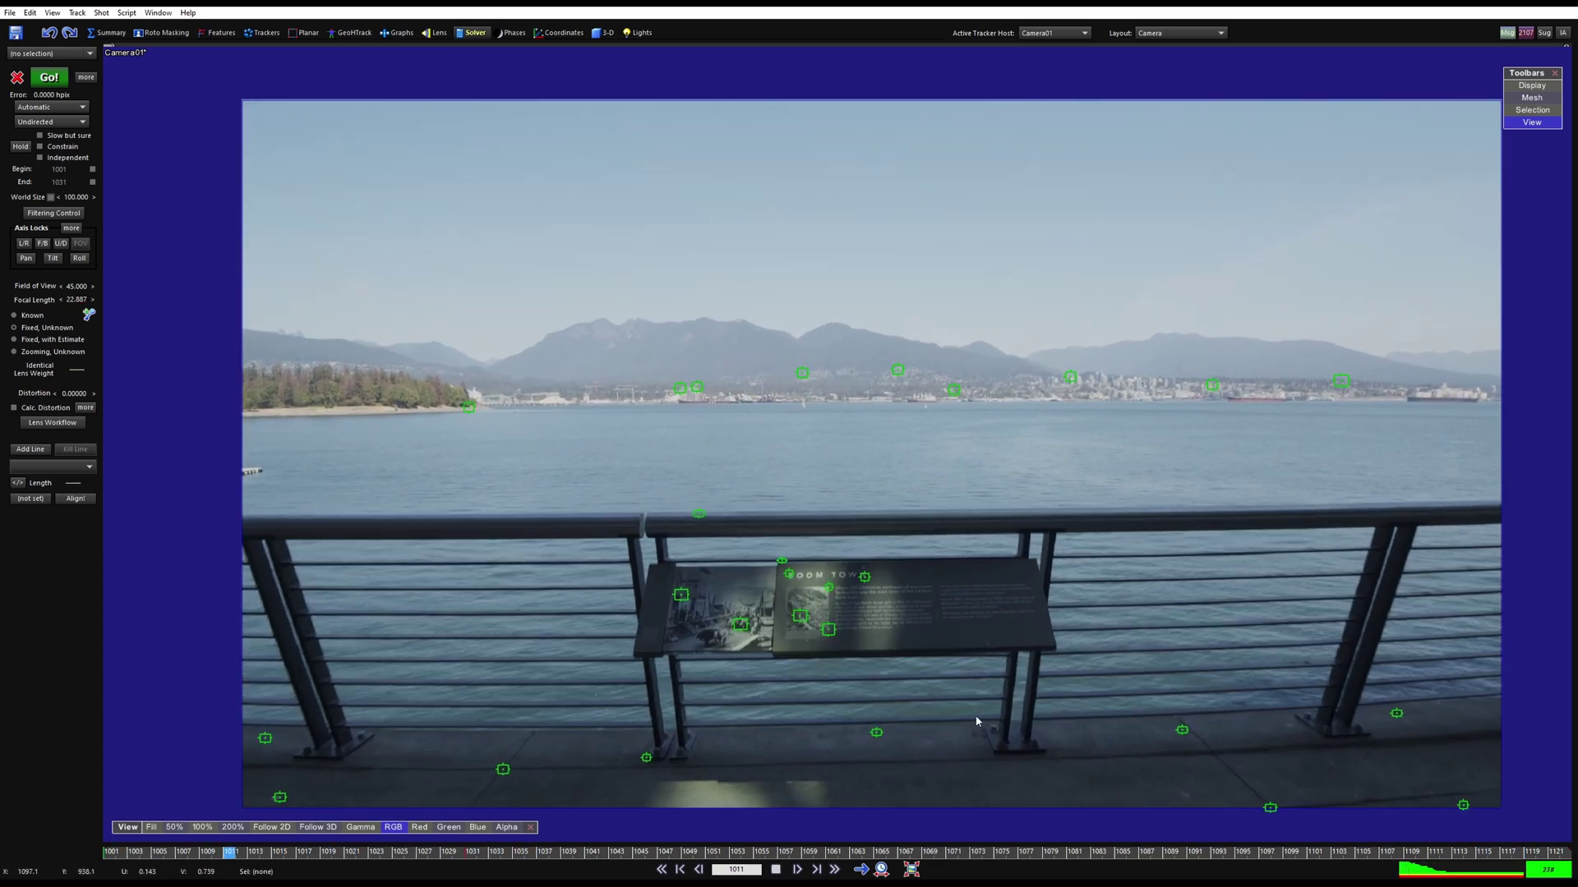
key("space")
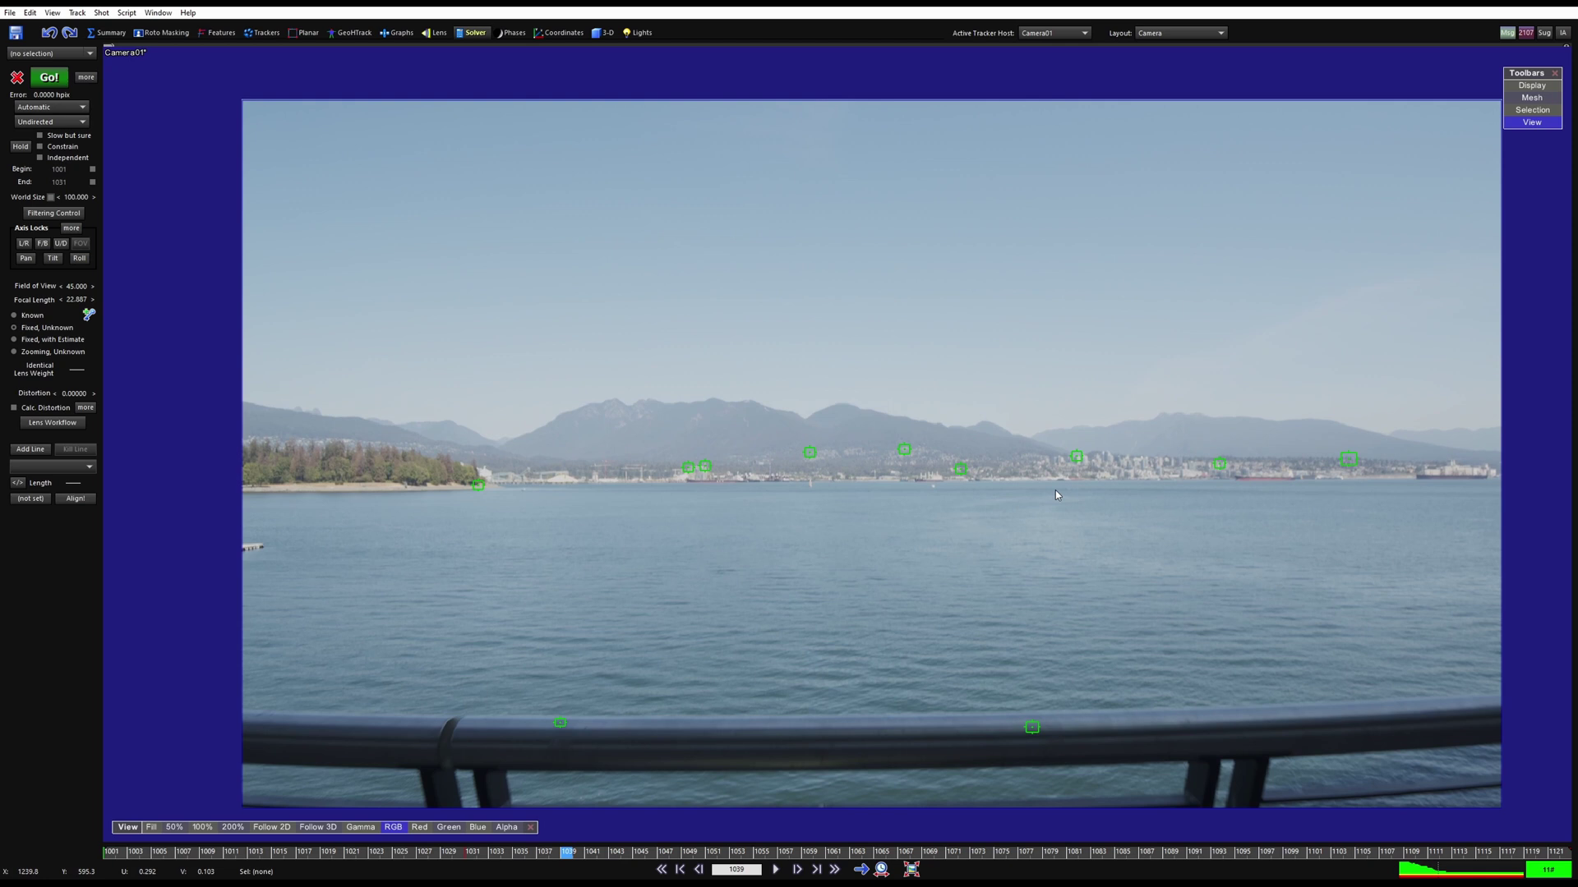
Return to the first frame, run the automatic camera solve and accept the result.
key("Home")
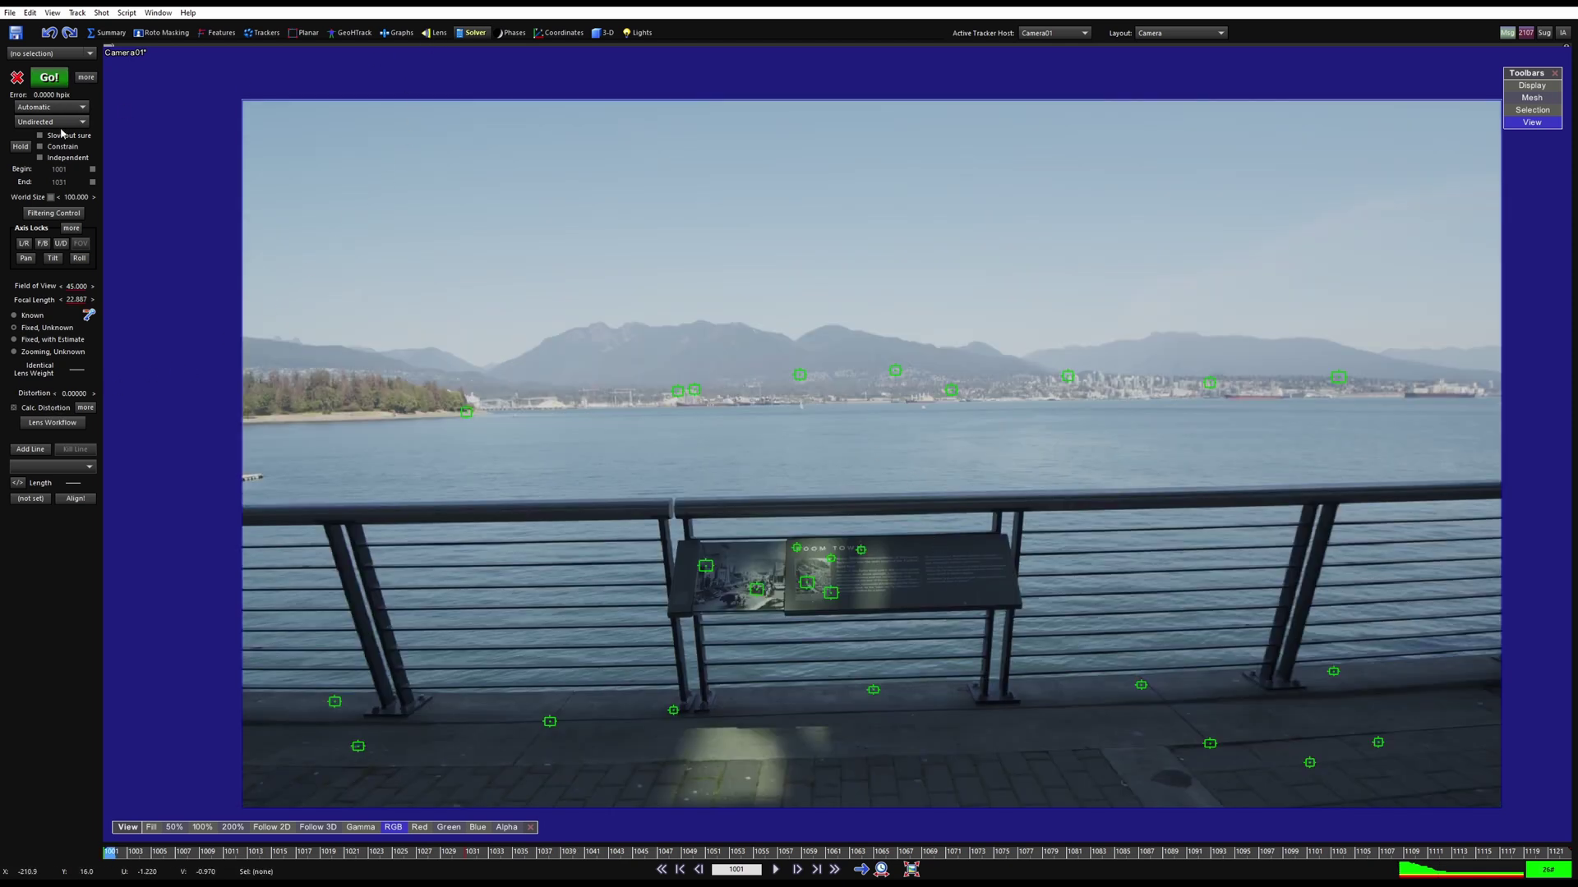
left_click(48, 77)
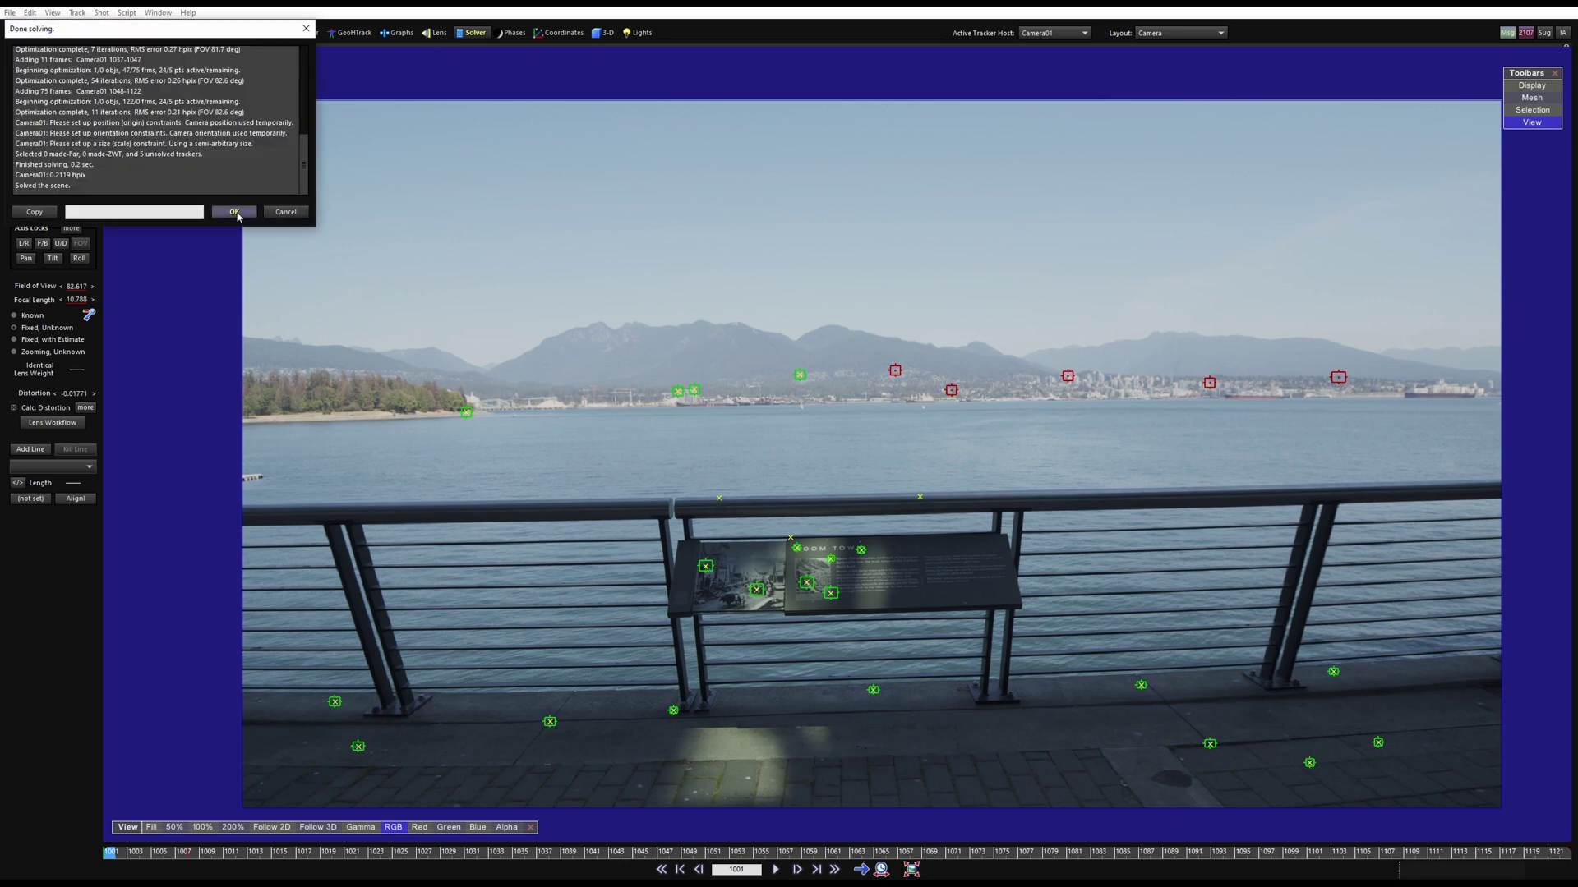
left_click(234, 212)
View the solved scene in perspective locked to Camera01 and play the shot to check the solved points against the footage.
key("p")
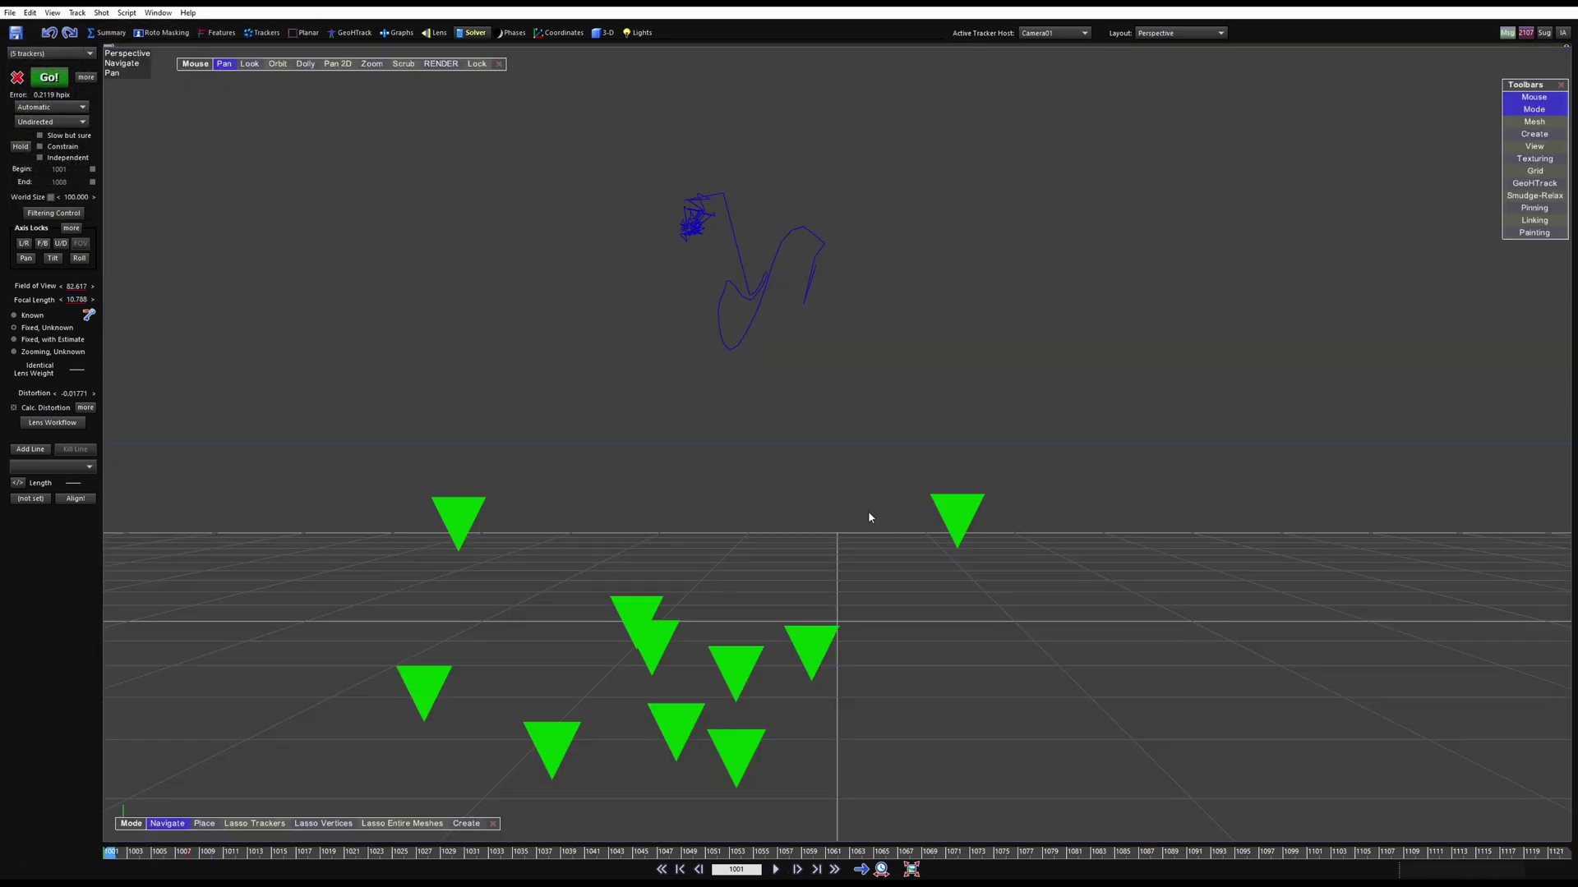
key("l")
scroll(851, 509, "down", 3)
key("space")
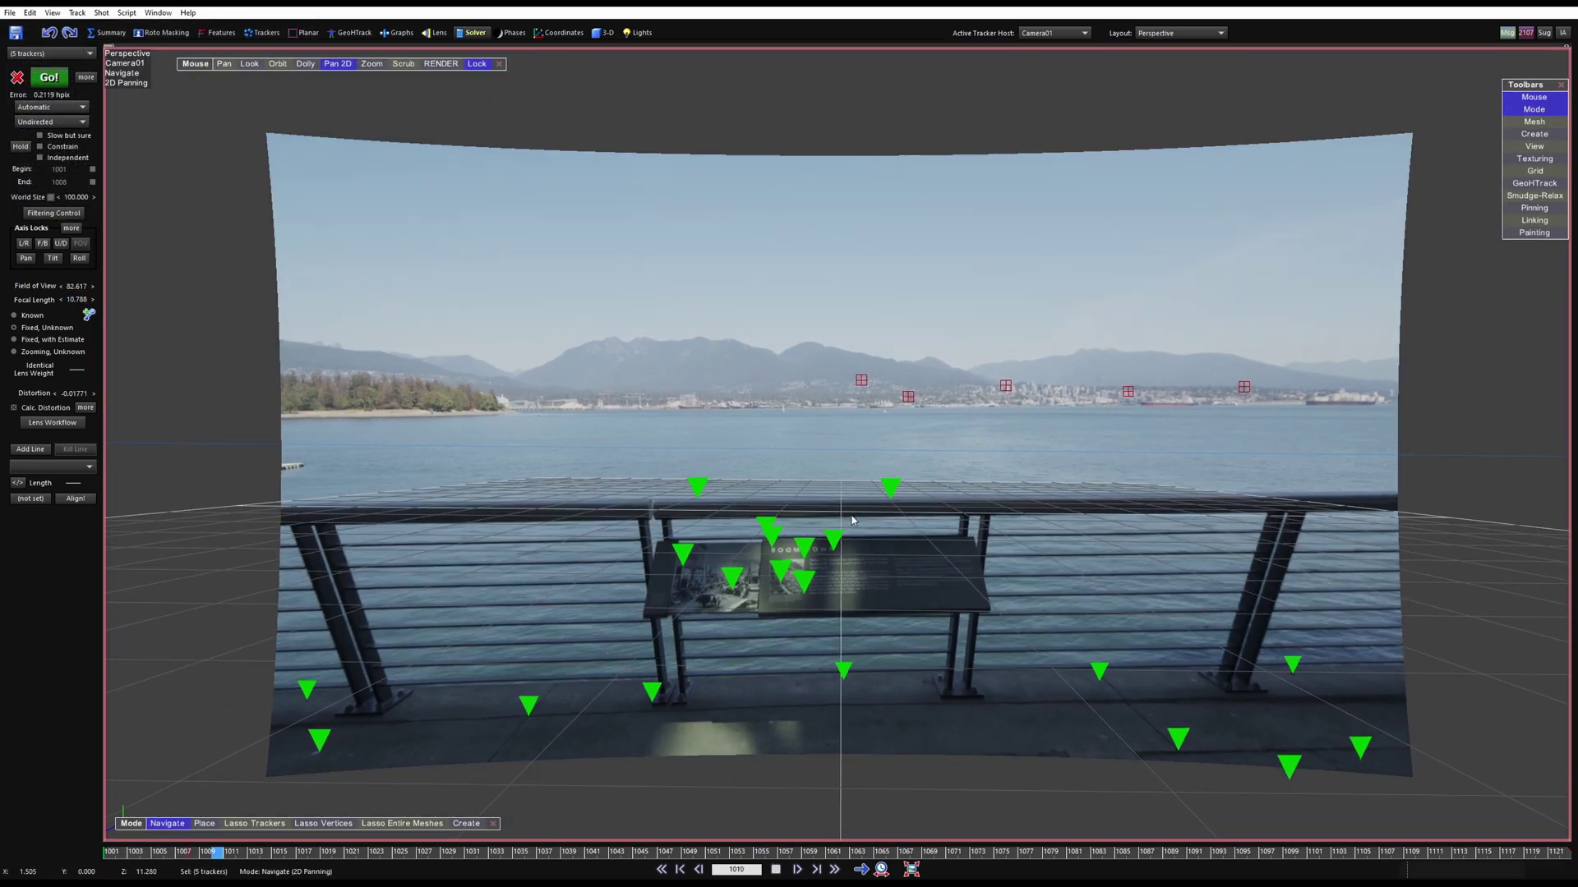
key("space")
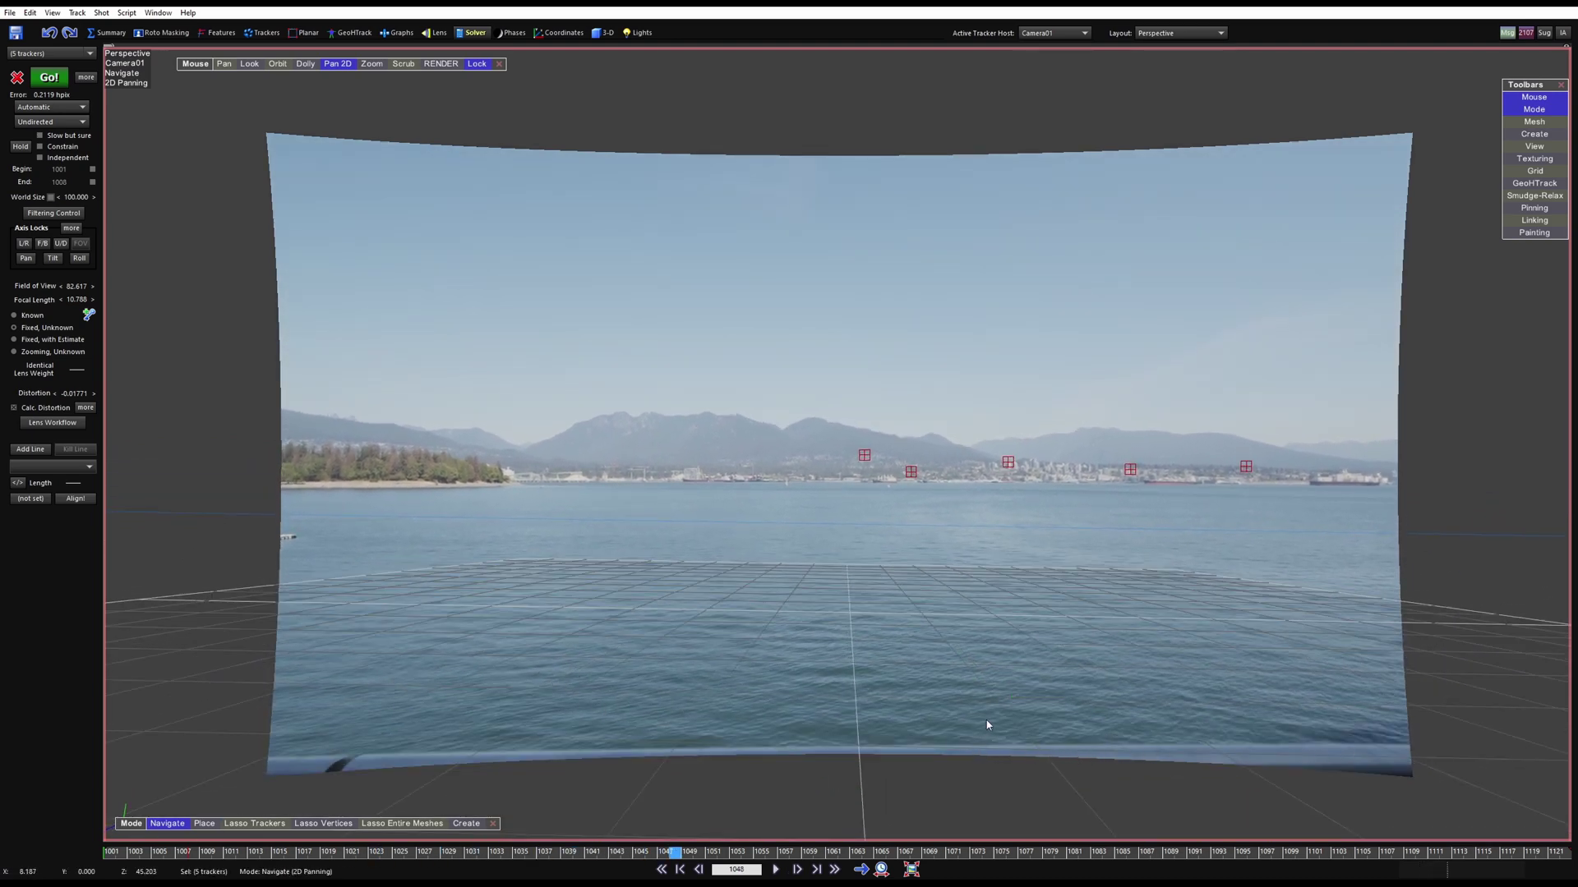
Add a lens alignment line along the curved upper edge of the railing at frame 1048, leaving it not oriented.
left_click(435, 33)
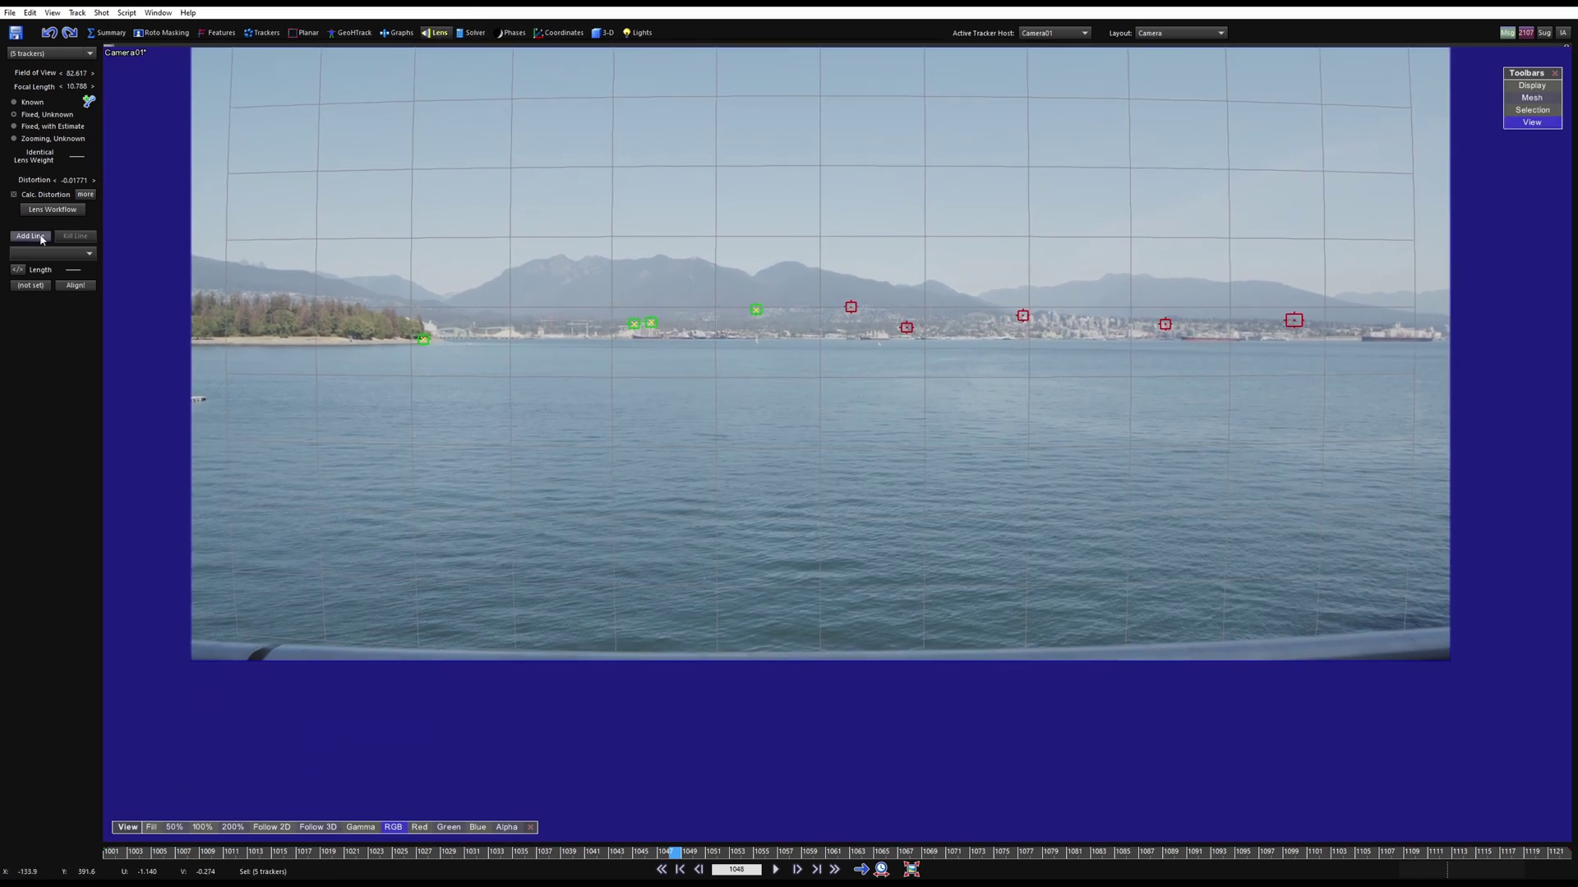
left_click(203, 641)
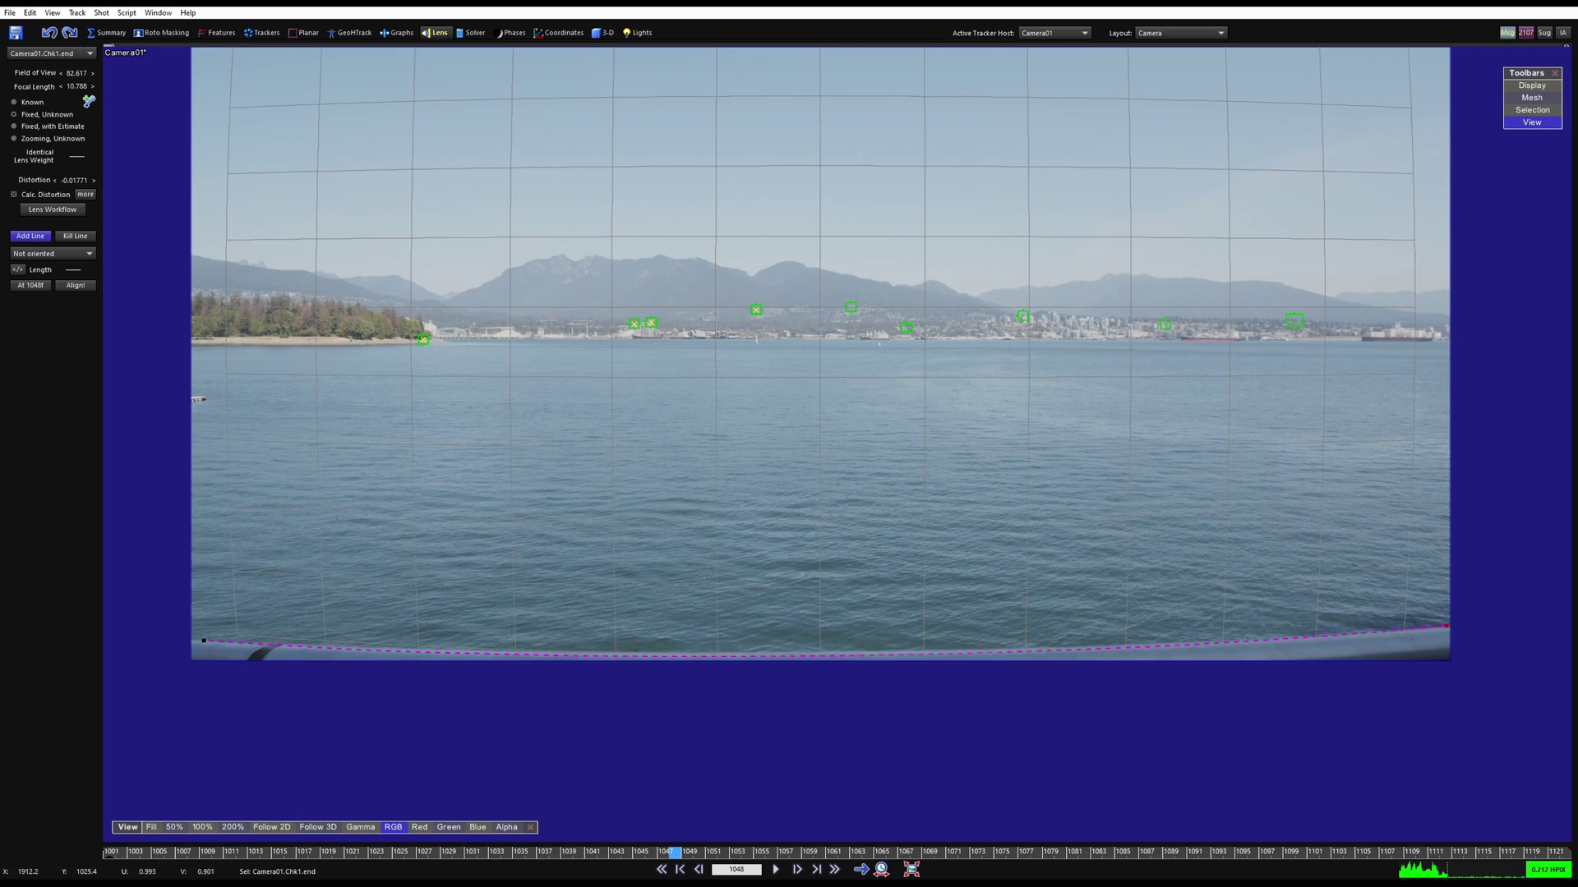
right_click(1446, 627)
left_click(1479, 635)
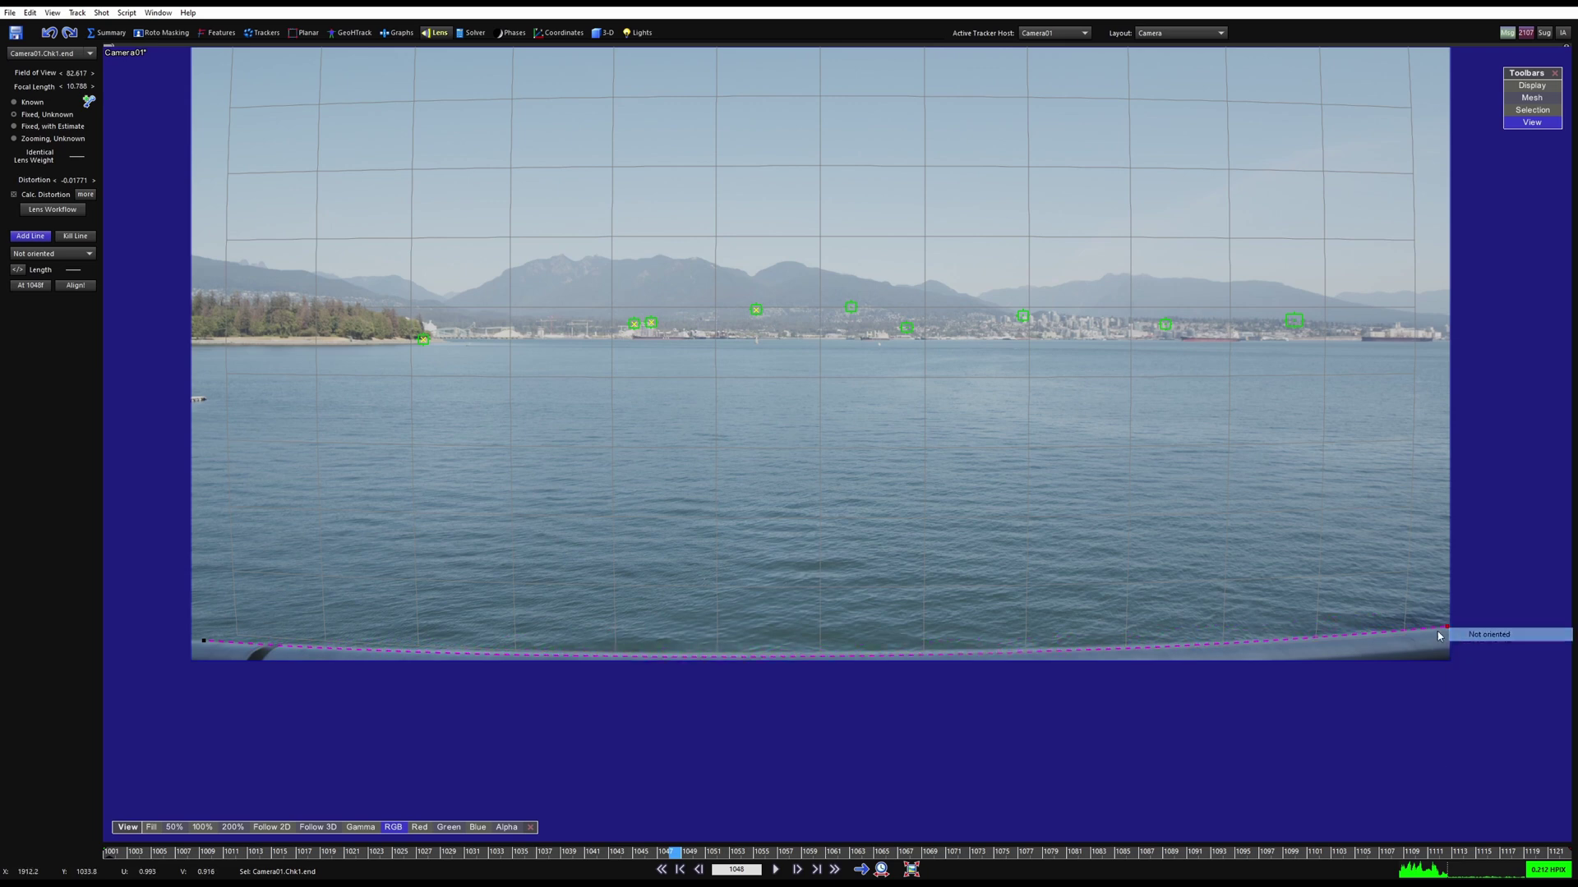
Adjust the lens distortion to -0.01516 so that the alignment line's curve follows the railing edge.
scroll(830, 665, "up", 5)
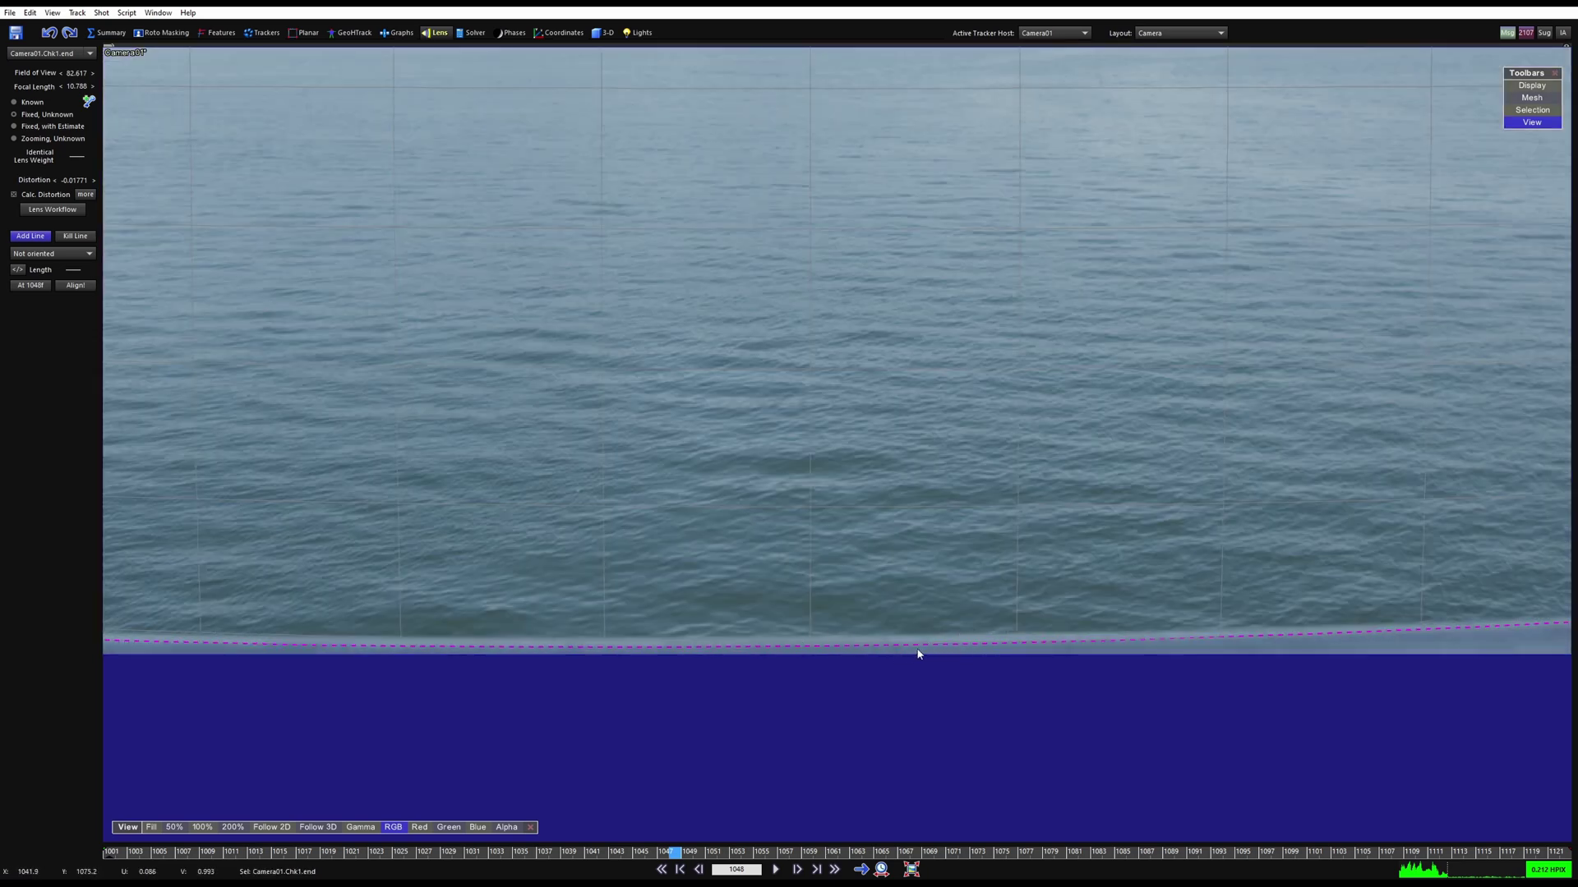
scroll(832, 635, "down", 2)
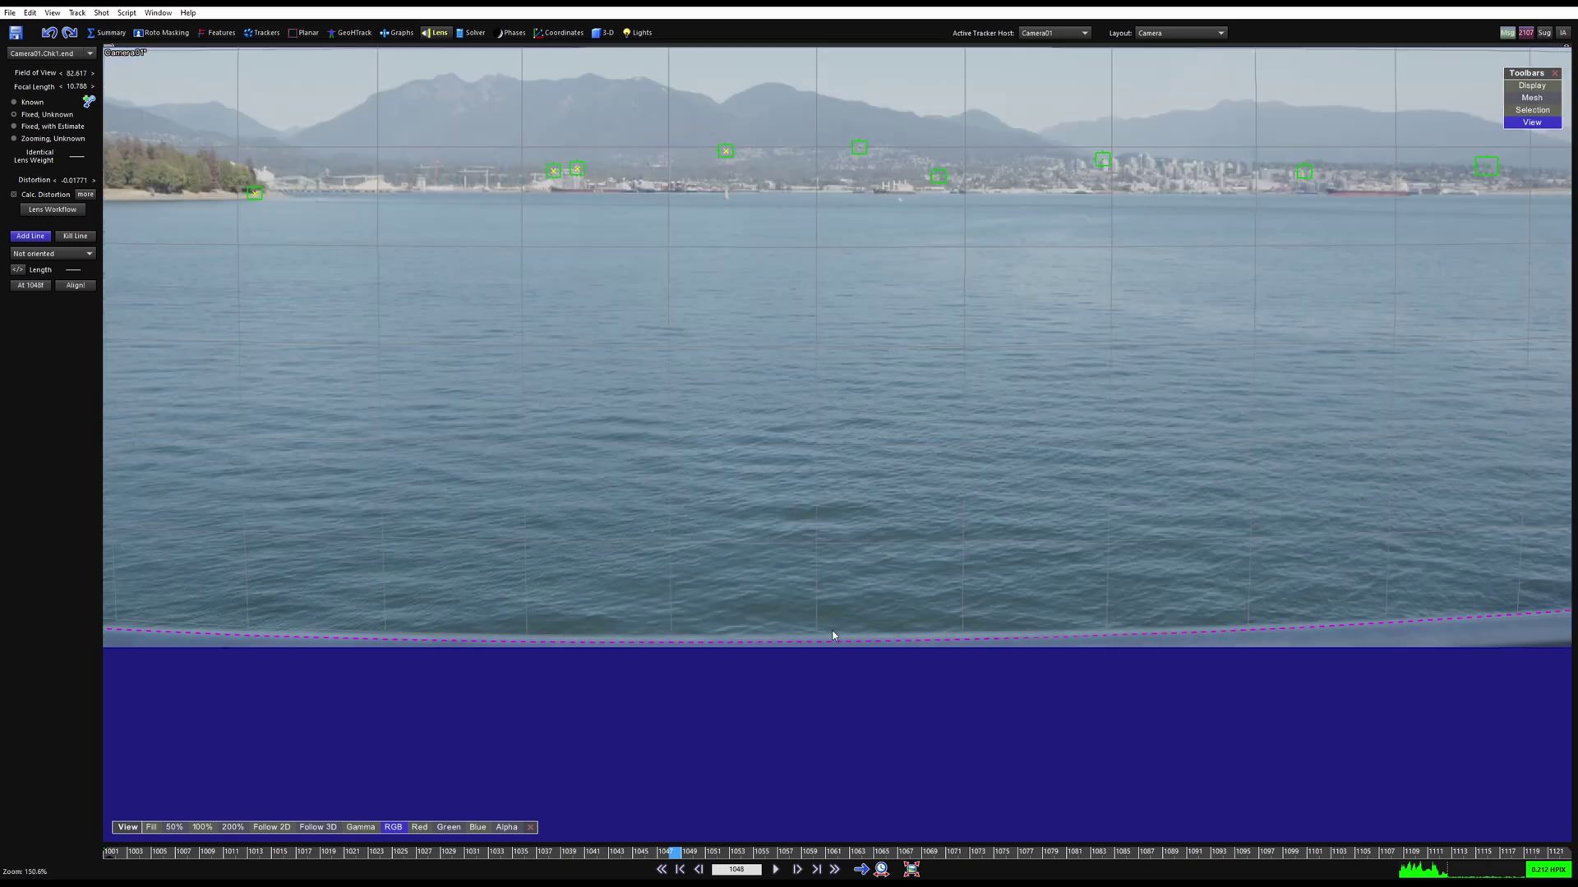
scroll(864, 644, "down", 4)
scroll(700, 636, "up", 4)
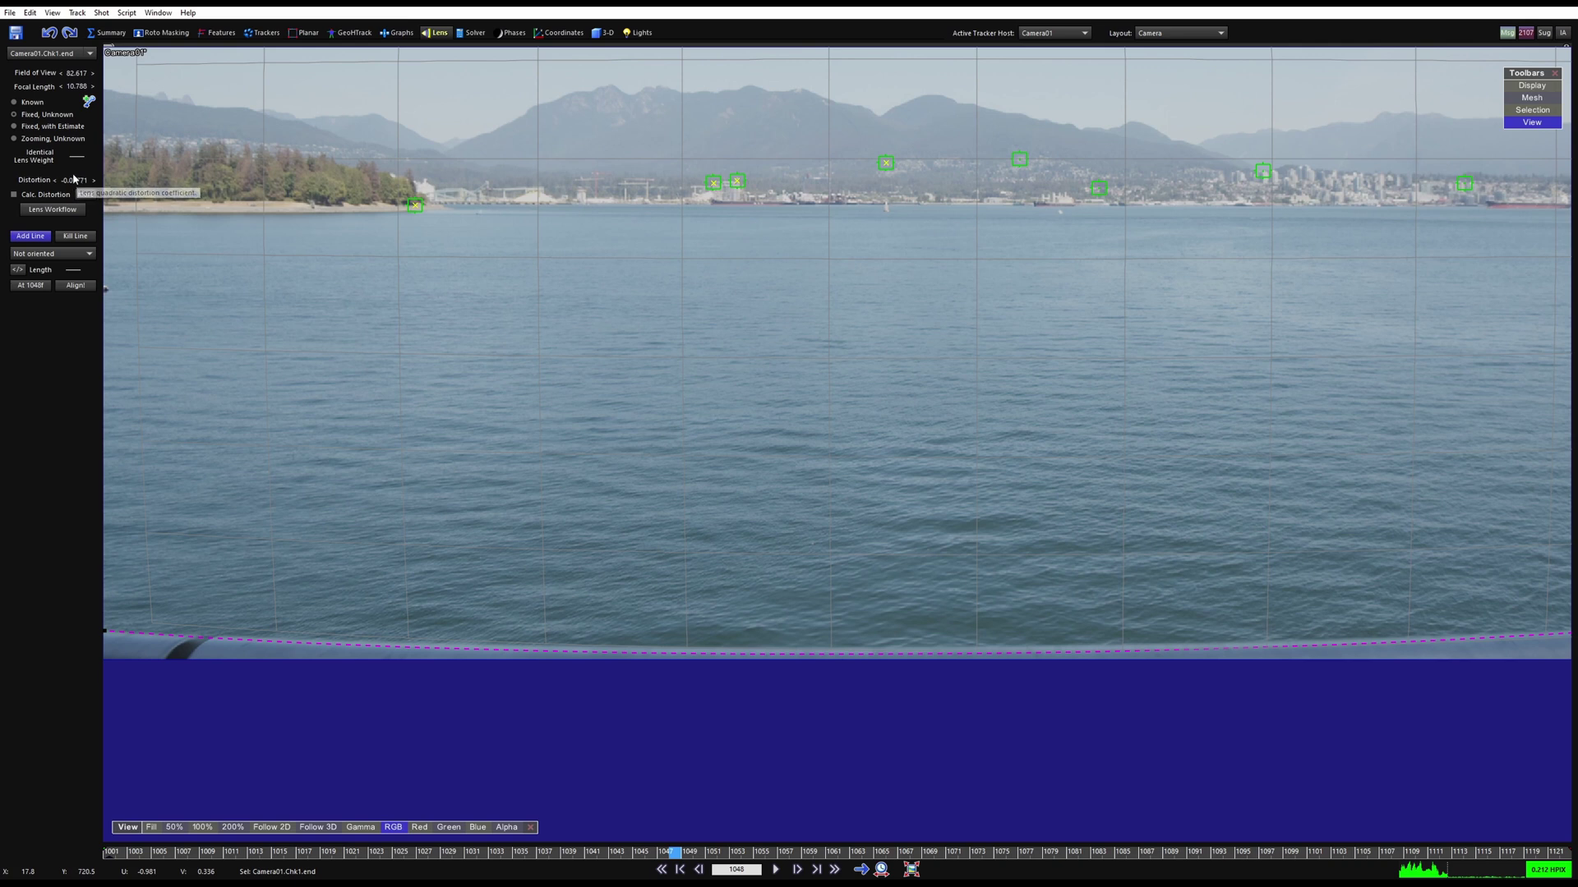
mouse_move(76, 181)
left_mouse_down()
mouse_move(115, 182)
mouse_move(90, 182)
left_mouse_up()
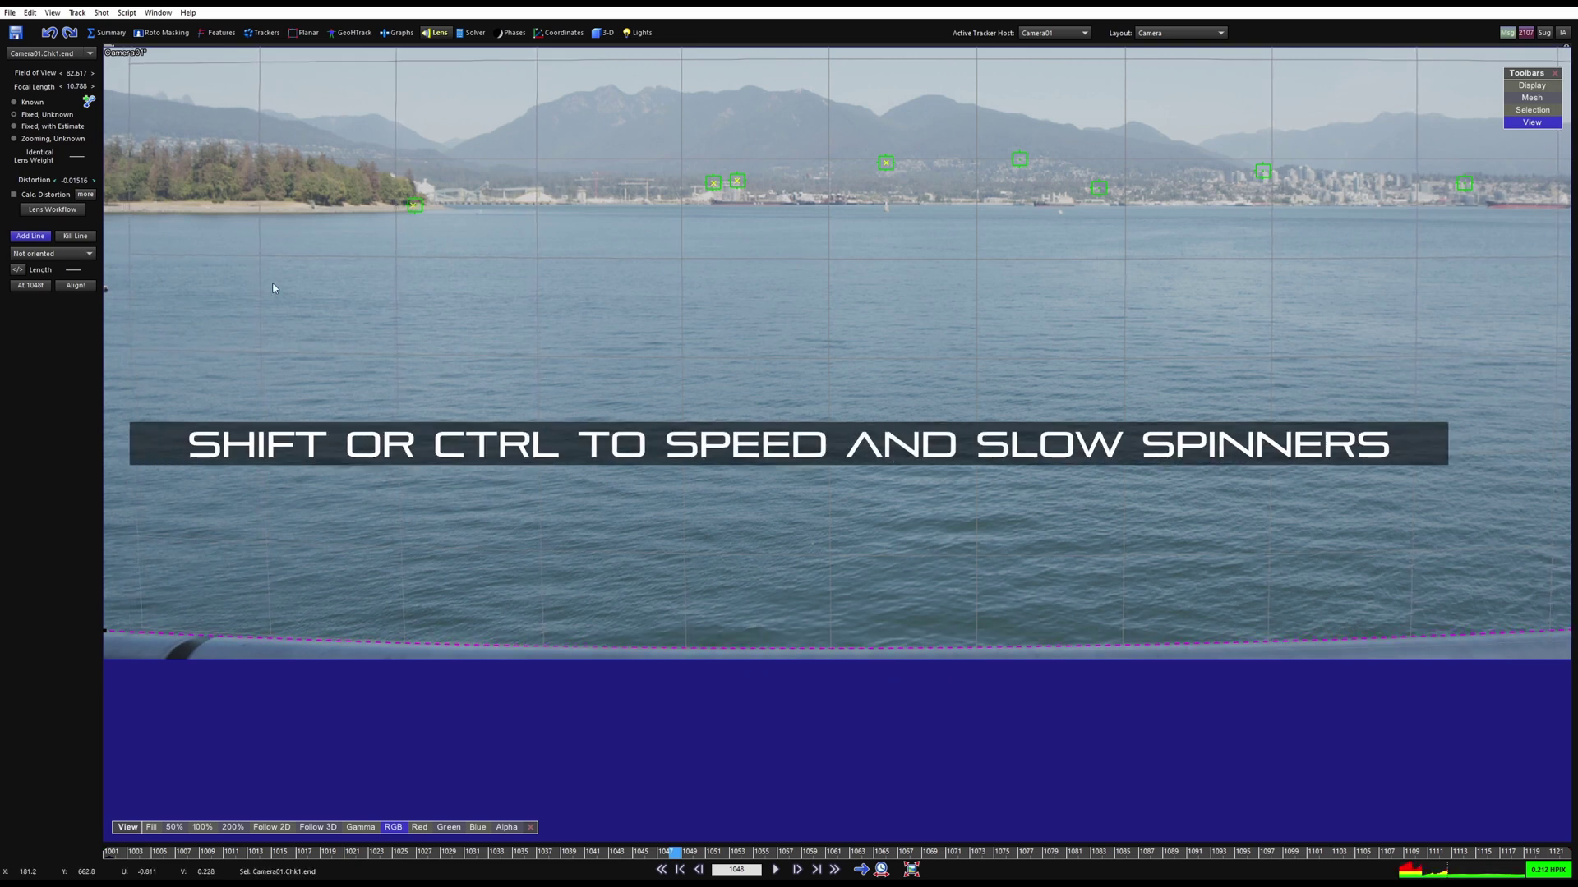
scroll(838, 655, "down", 2)
middle_click_drag(838, 655, 693, 692)
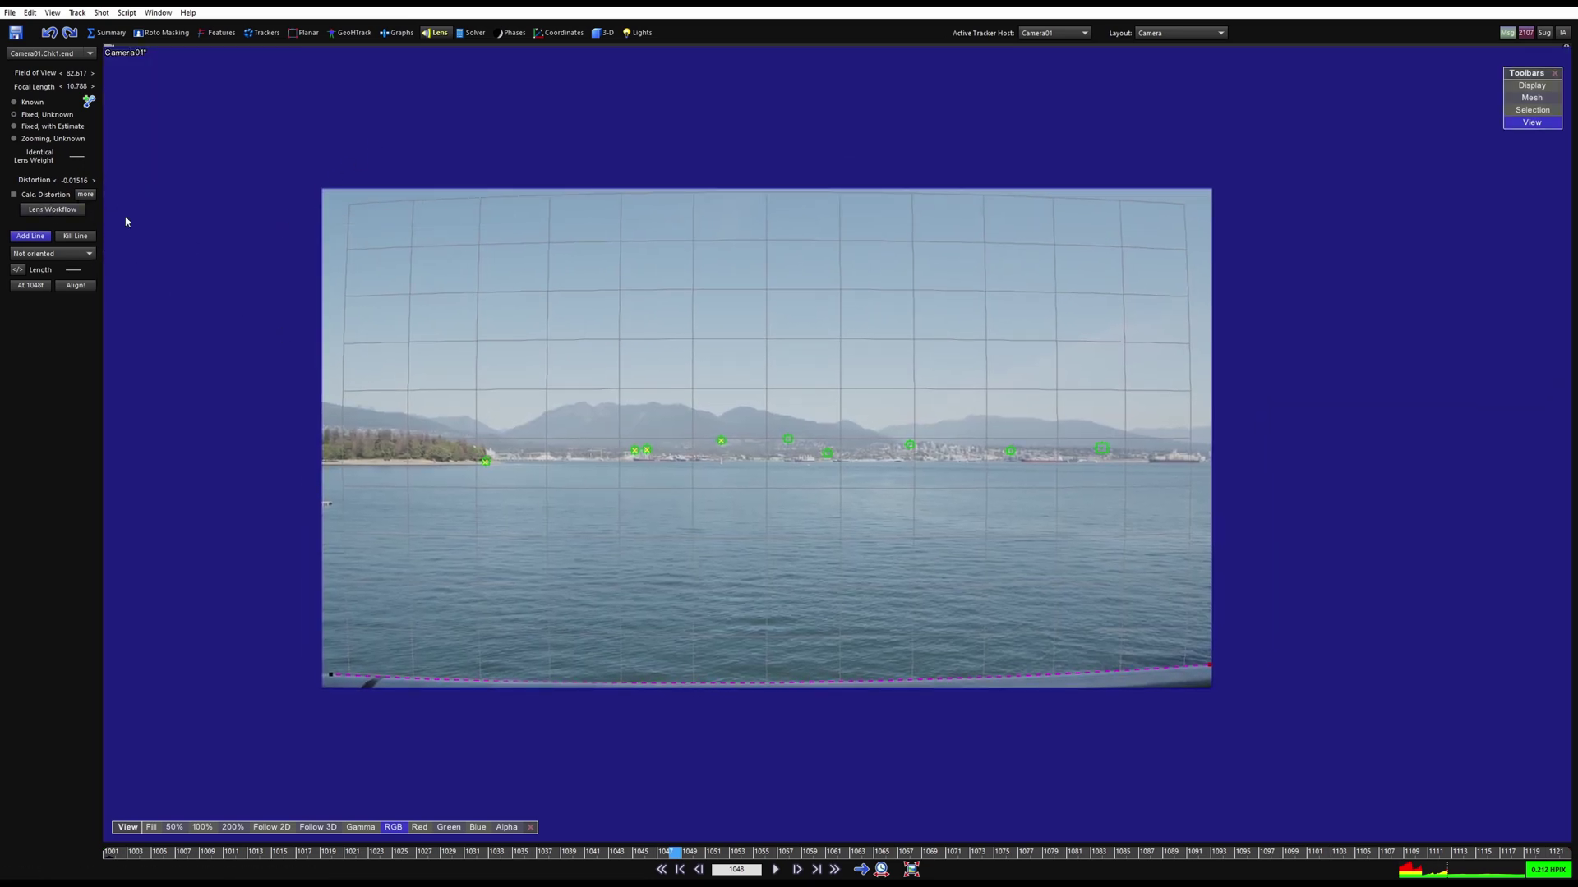
Solve the camera again using the adjusted lens distortion and accept the result.
left_click(473, 33)
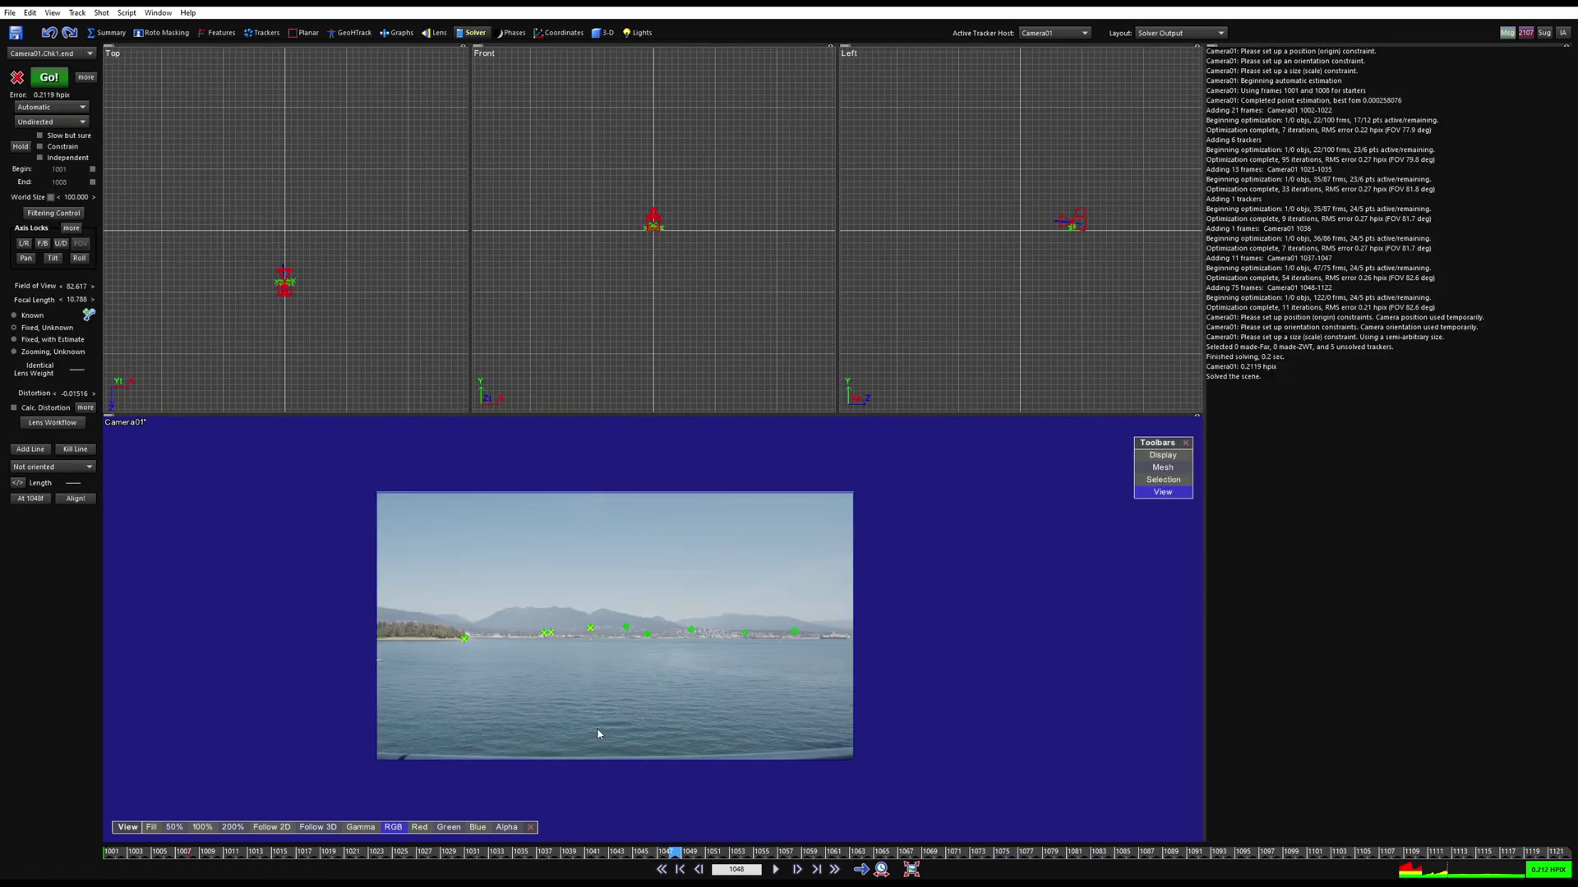
key("F1")
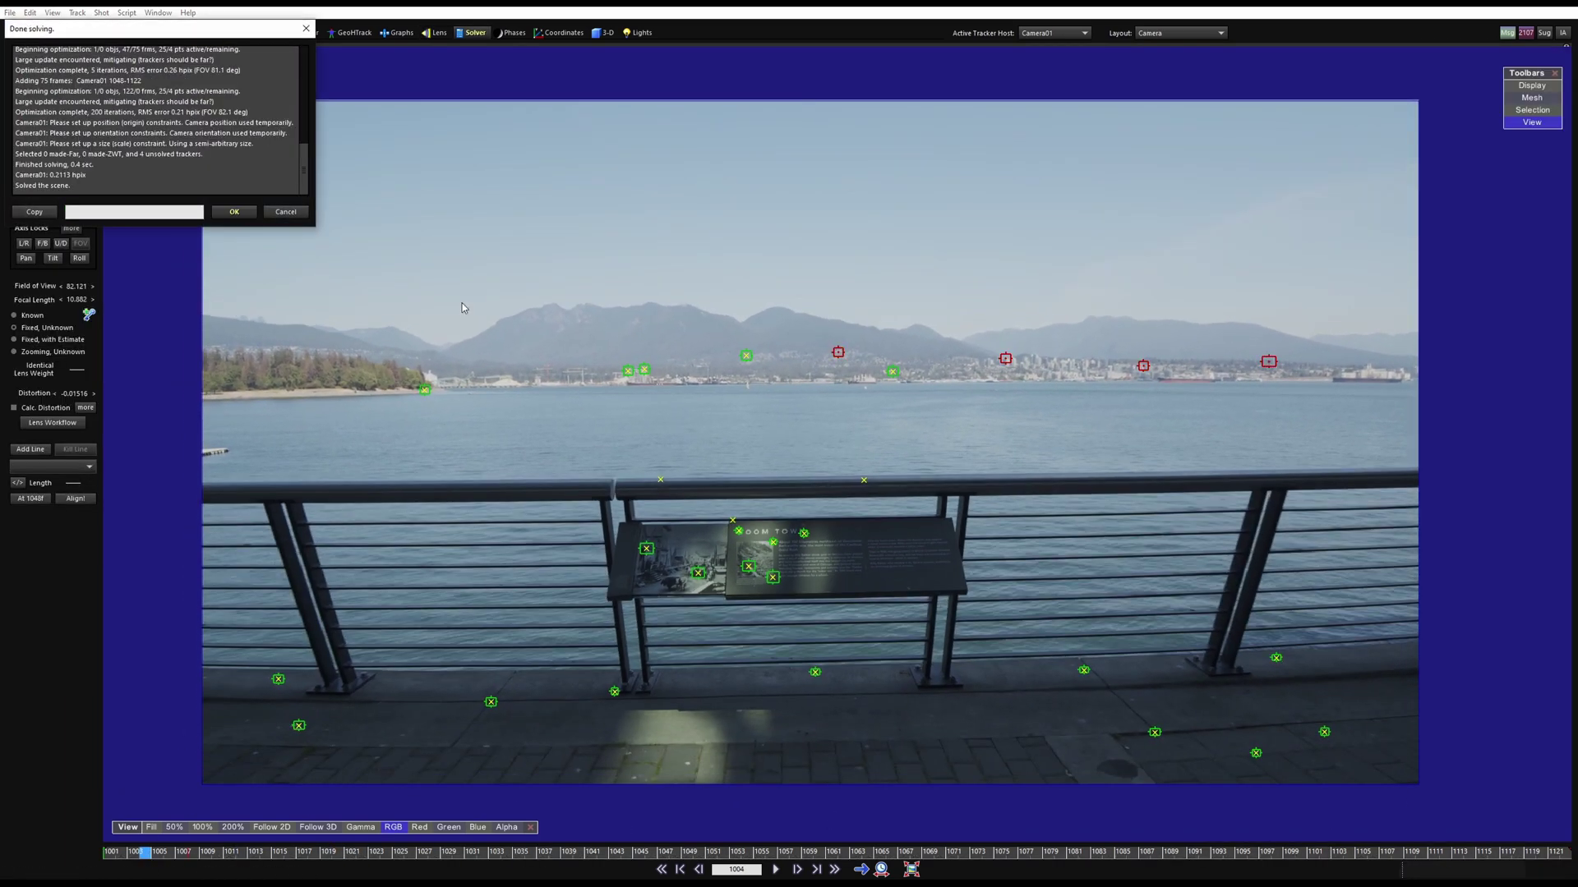
left_click(234, 212)
Set the solving mode to Refine and return the shot to frame 1001 in the camera view.
left_click(70, 113)
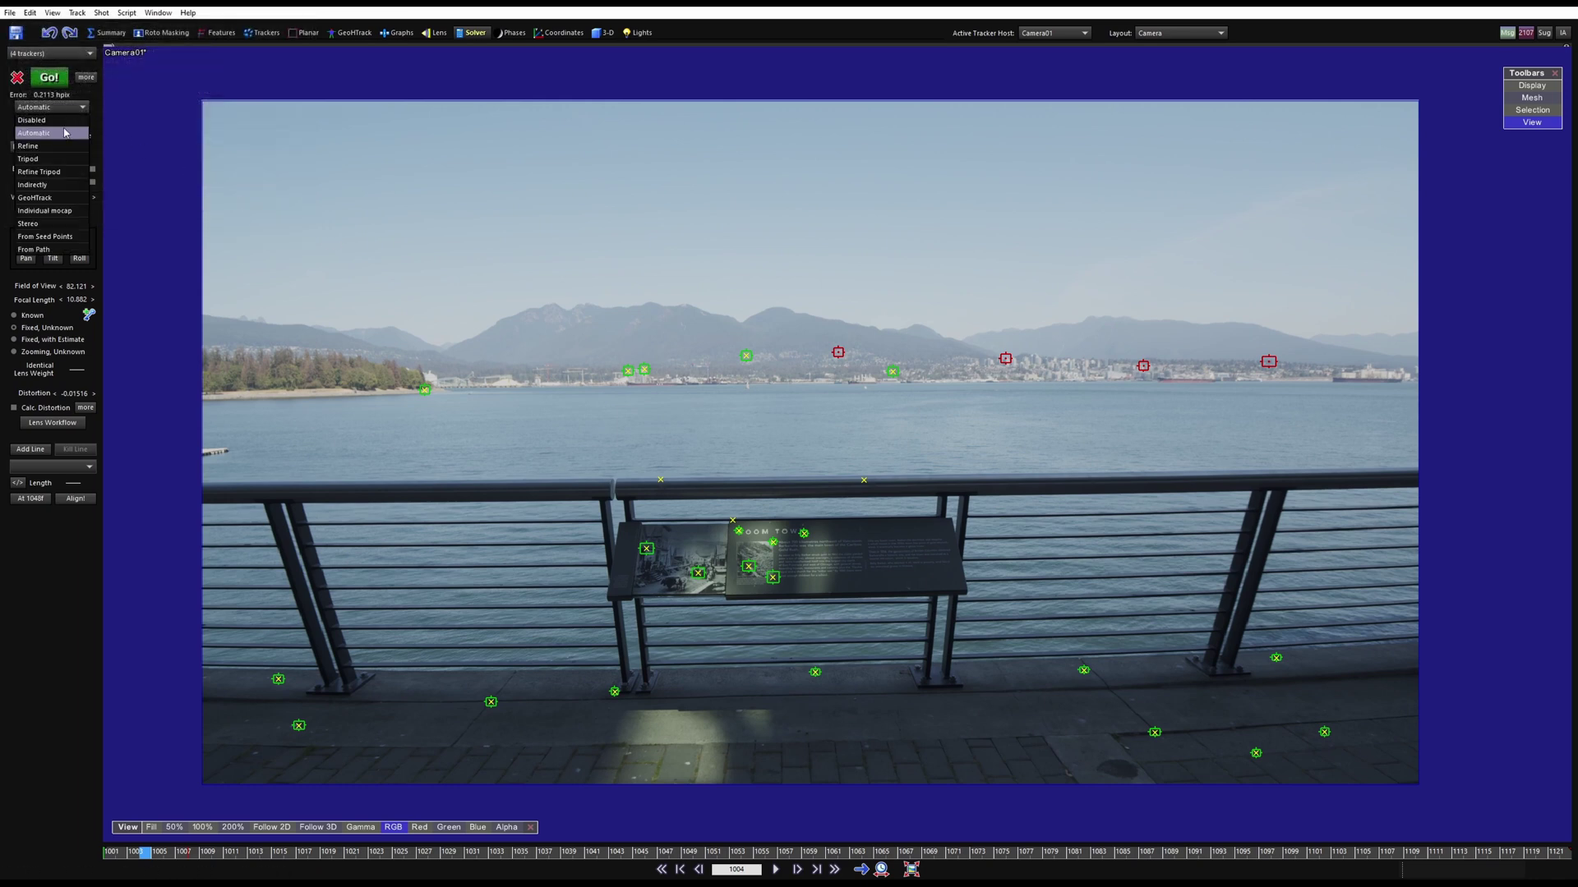
left_click(70, 146)
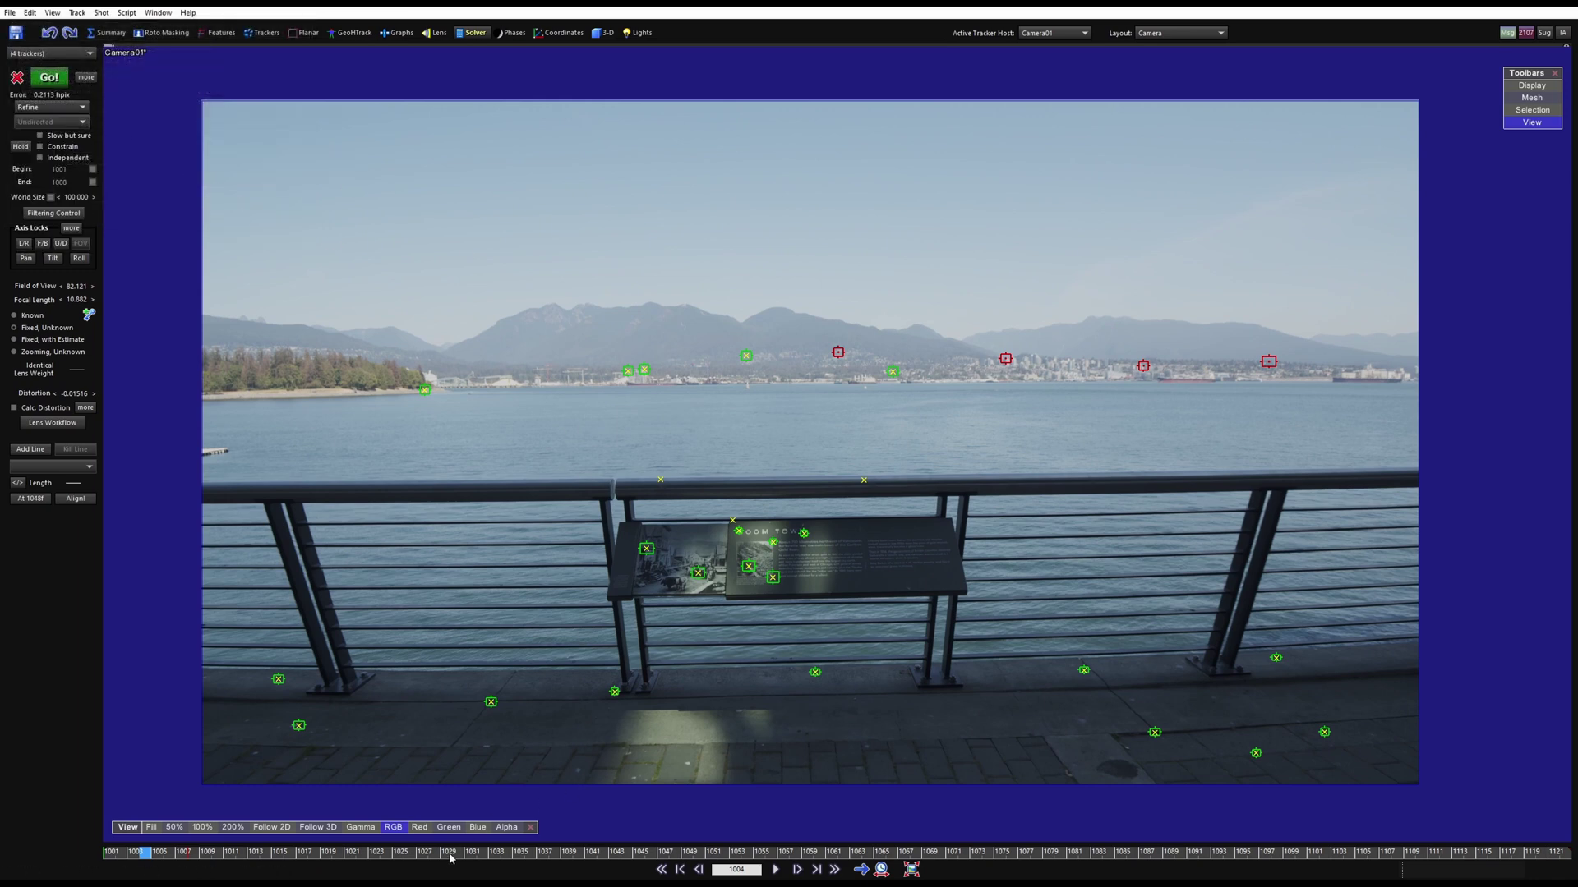
left_click_drag(451, 859, 110, 854)
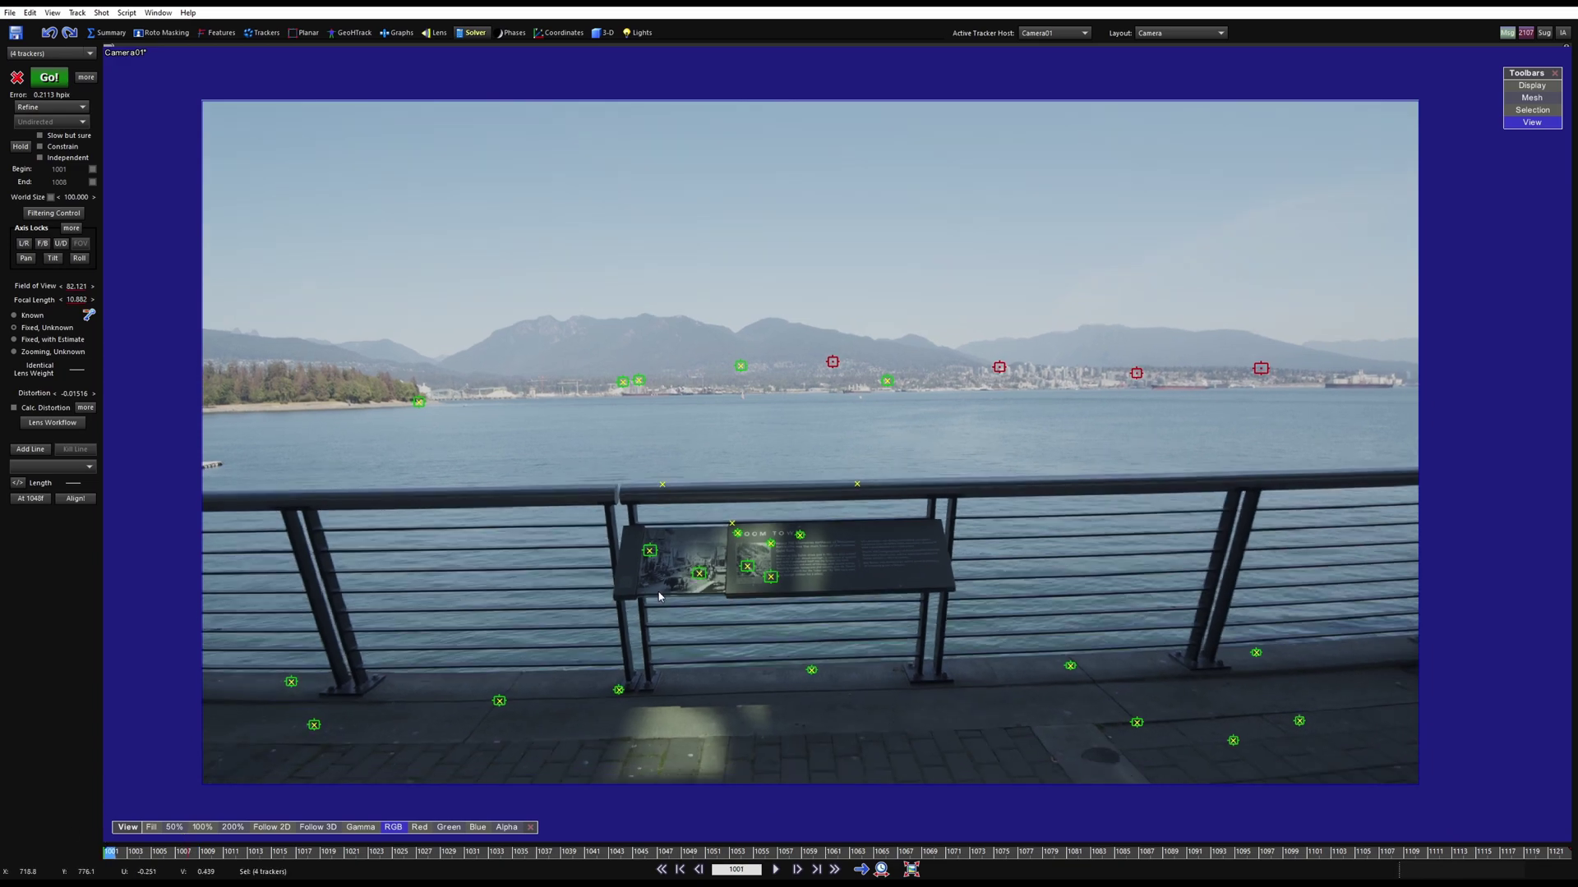
key("6")
key("space")
middle_click_drag(810, 467, 891, 455)
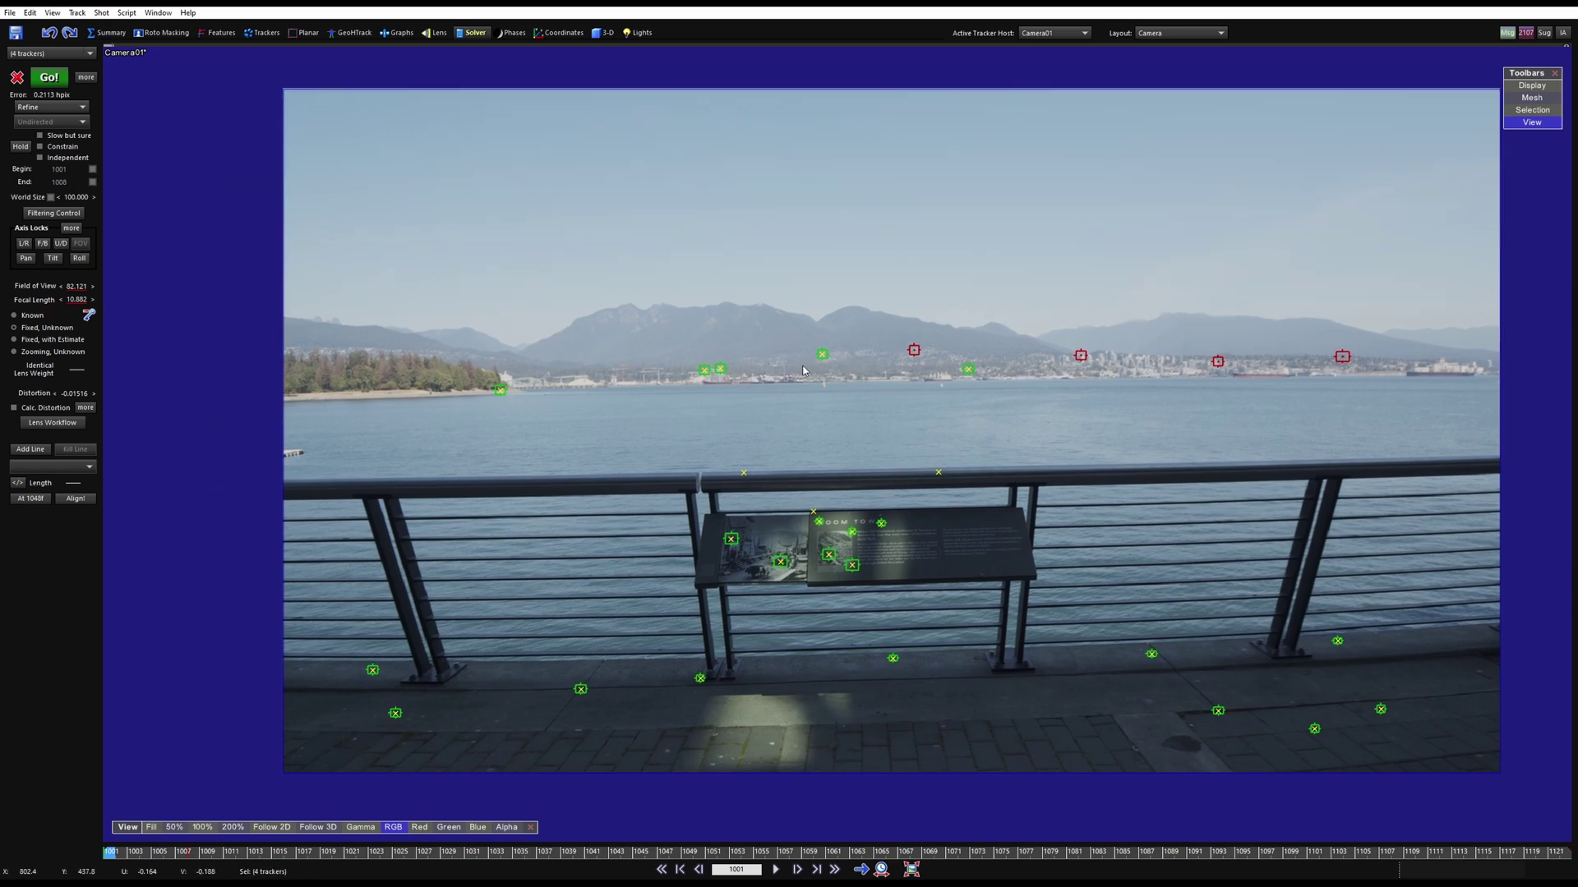
Select the two distant trackers on the far shore below the central mountains and scrub the shot to frame 1014.
scroll(1022, 333, "up", 2)
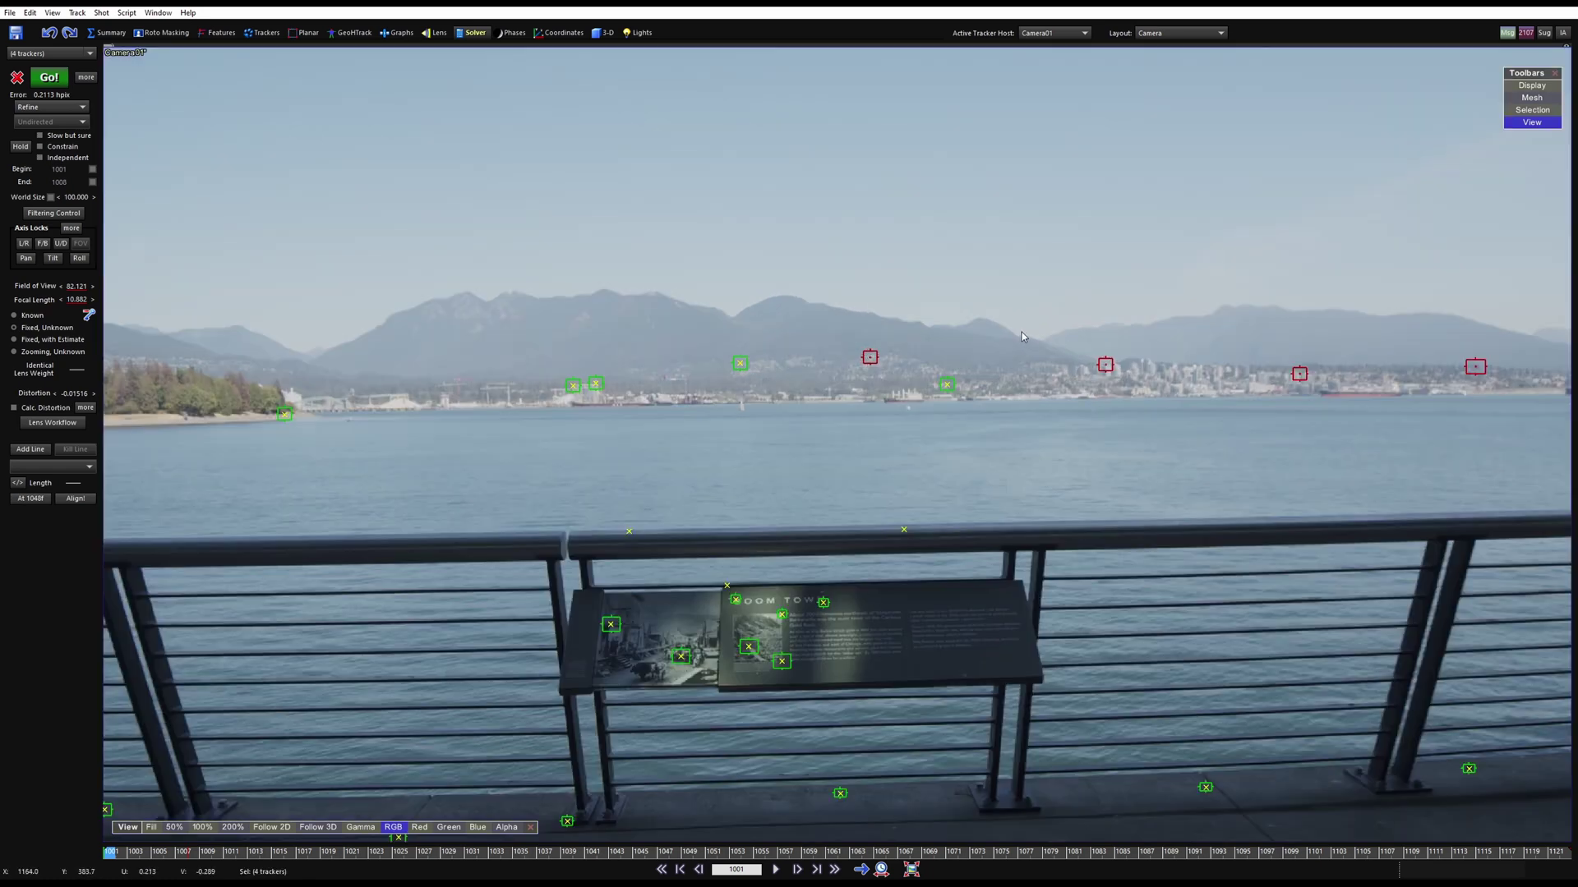
left_click(862, 420)
left_click(740, 364)
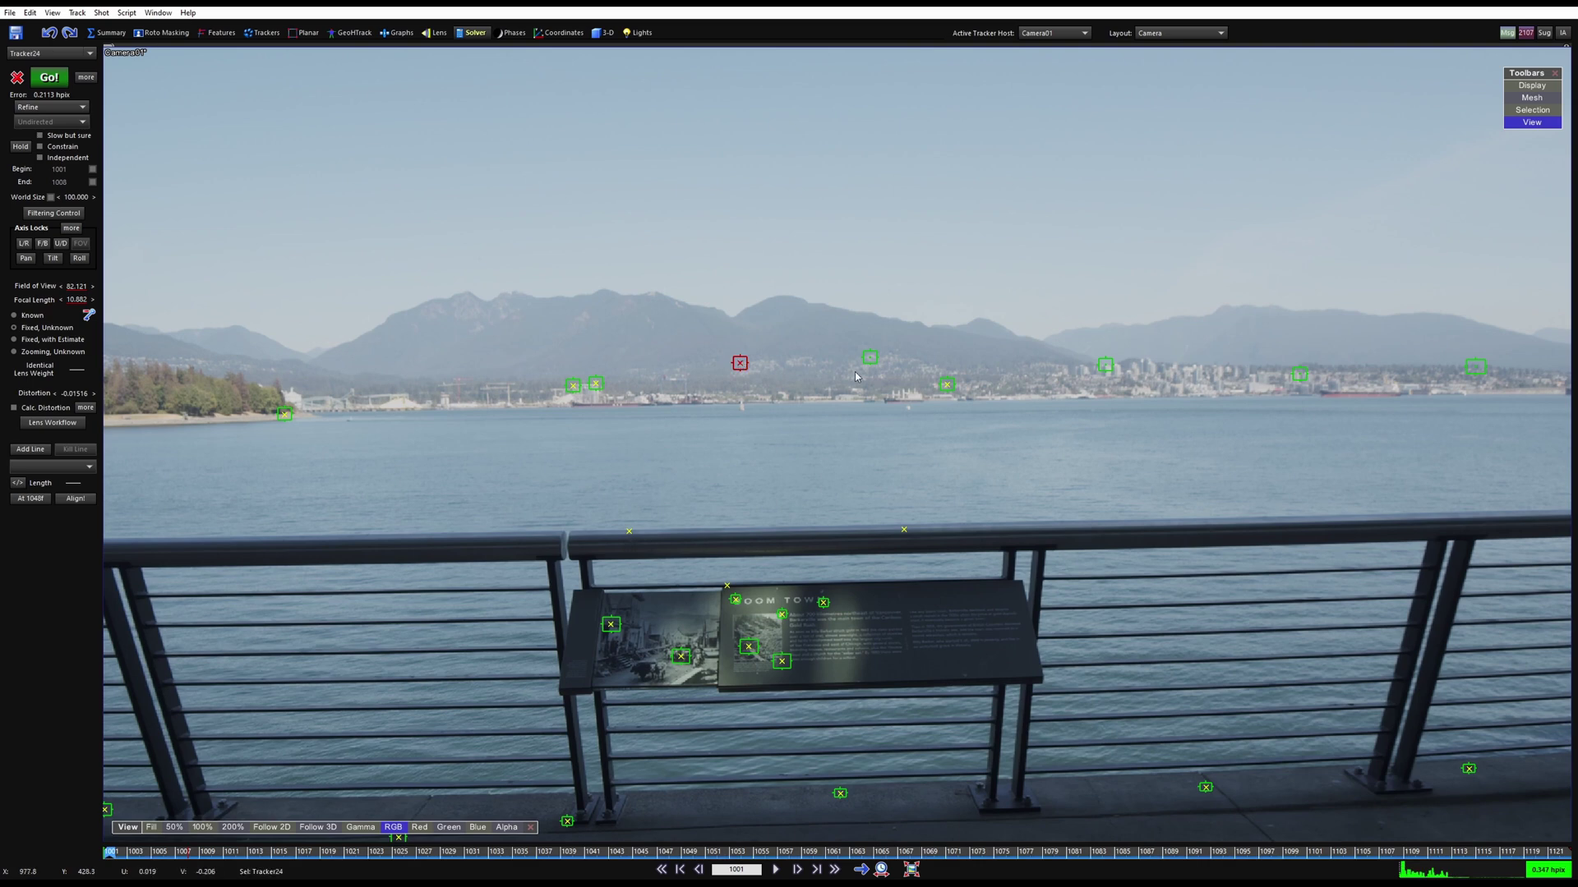
left_click(869, 357, "shift")
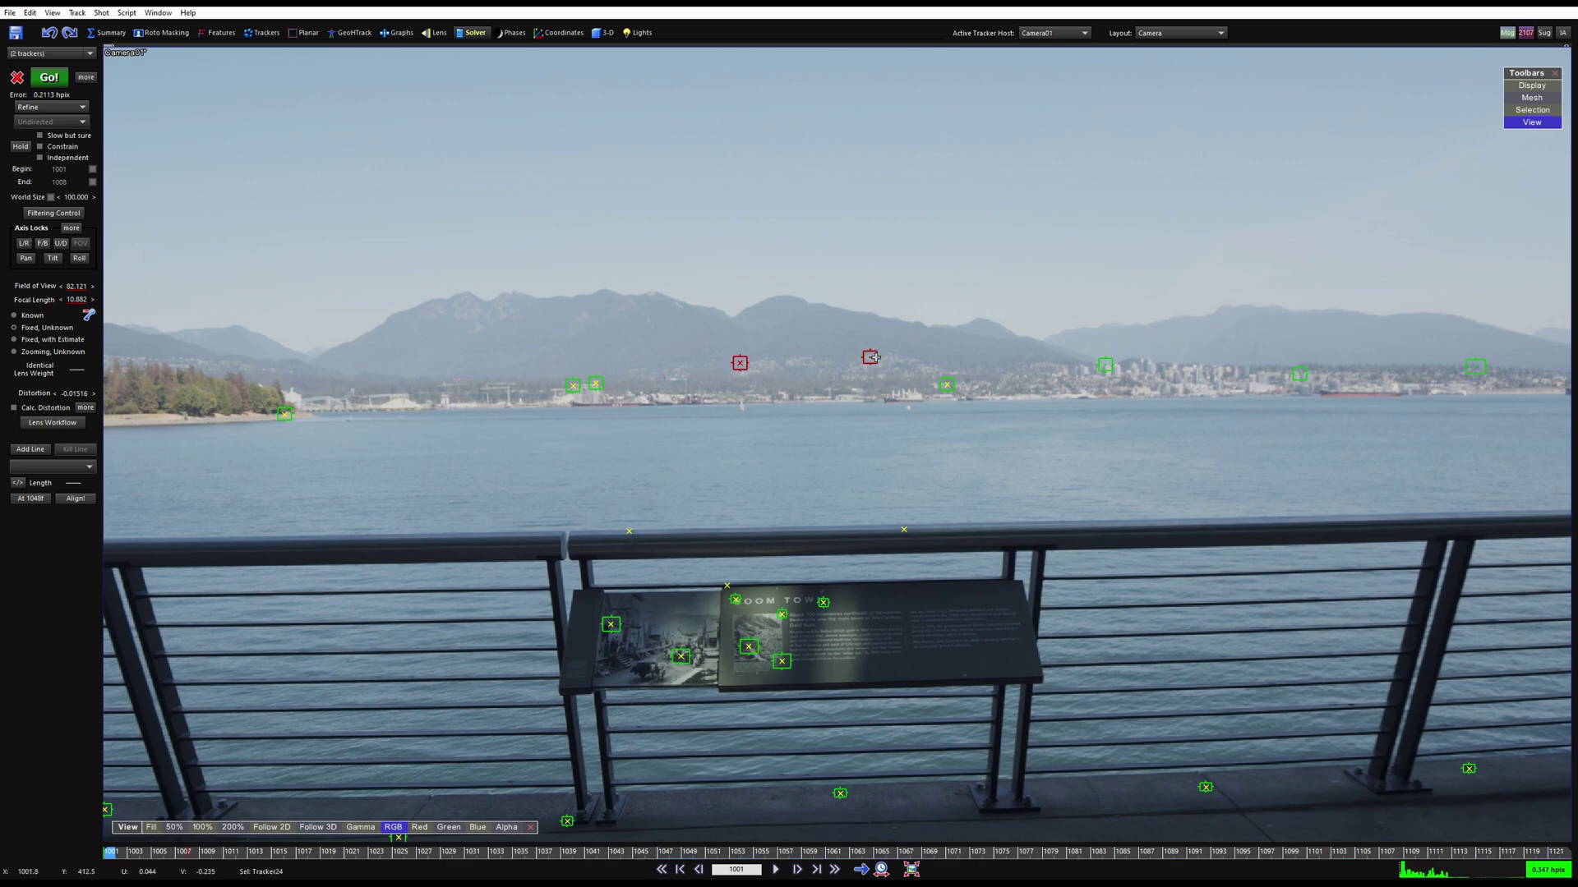
scroll(791, 330, "down", 2)
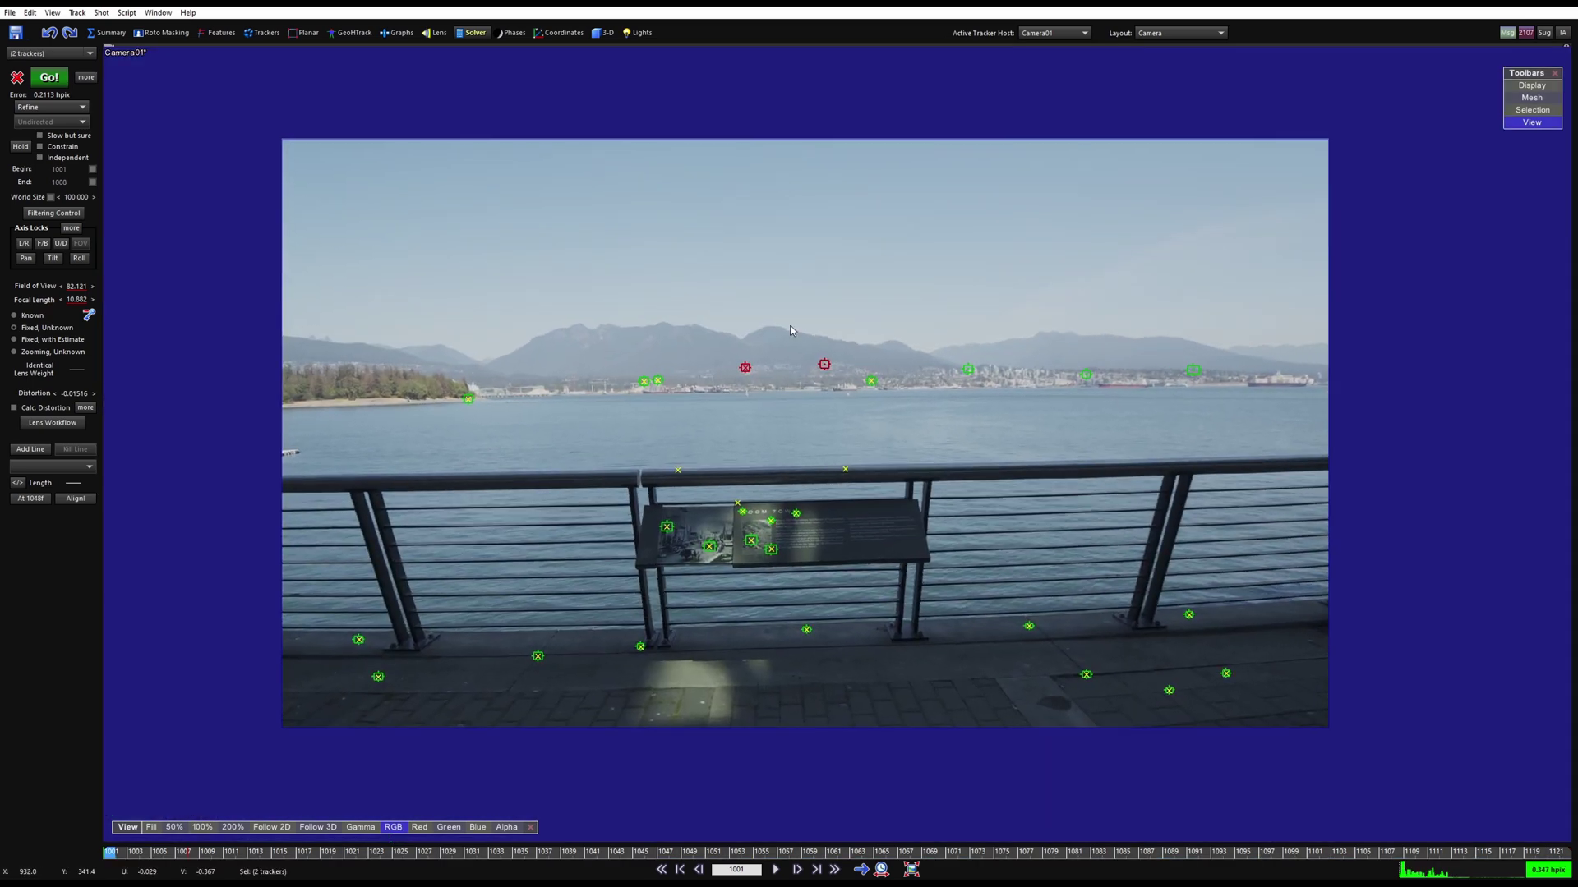
scroll(791, 330, "up", 1)
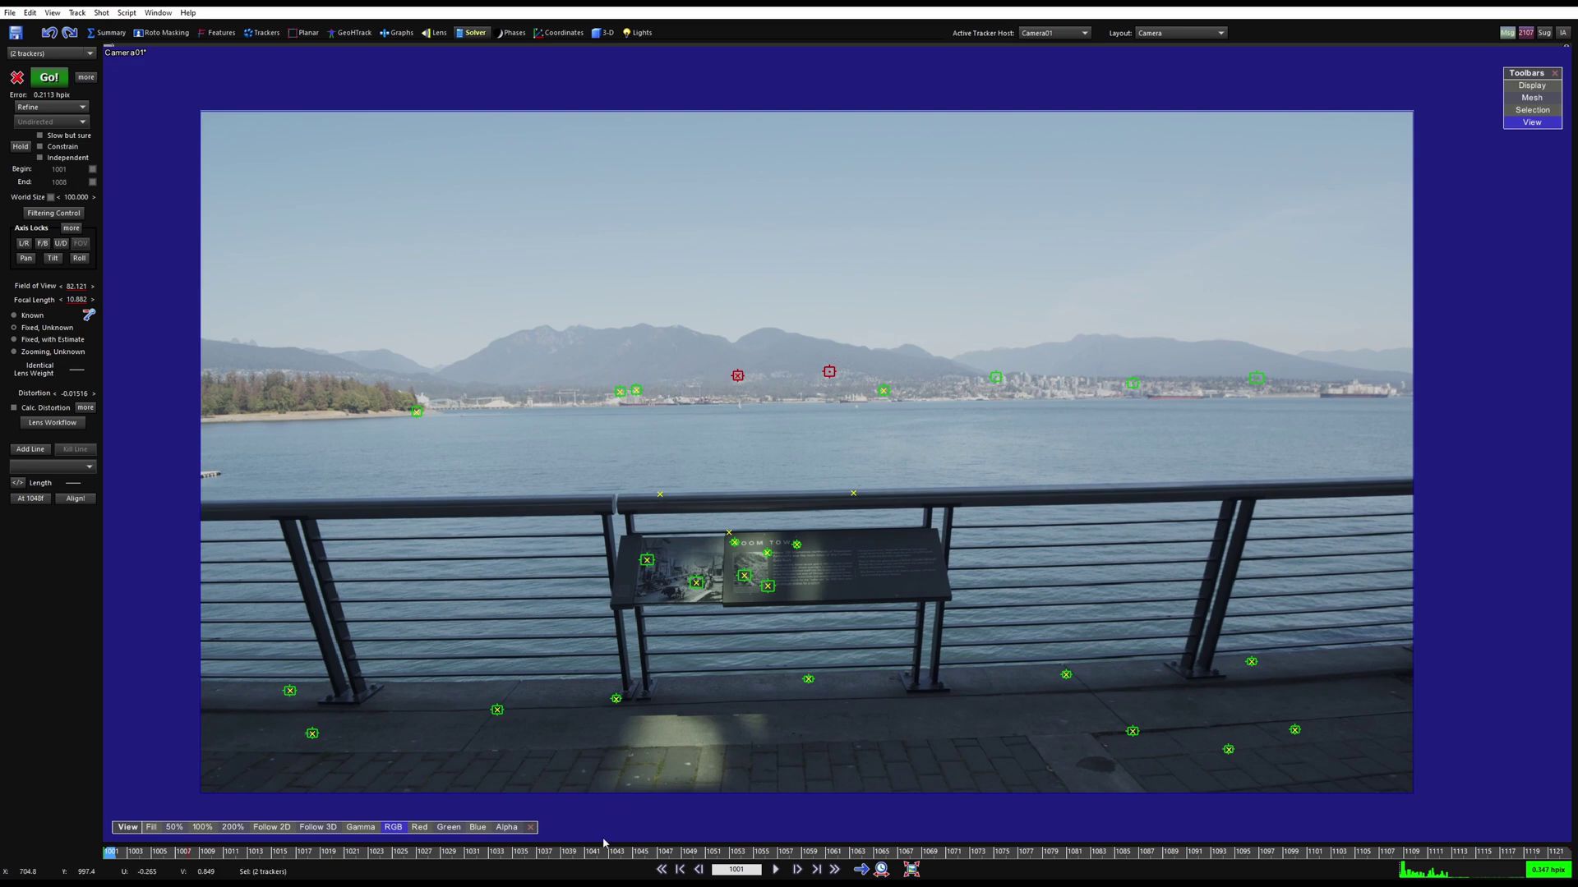
left_click_drag(515, 857, 265, 858)
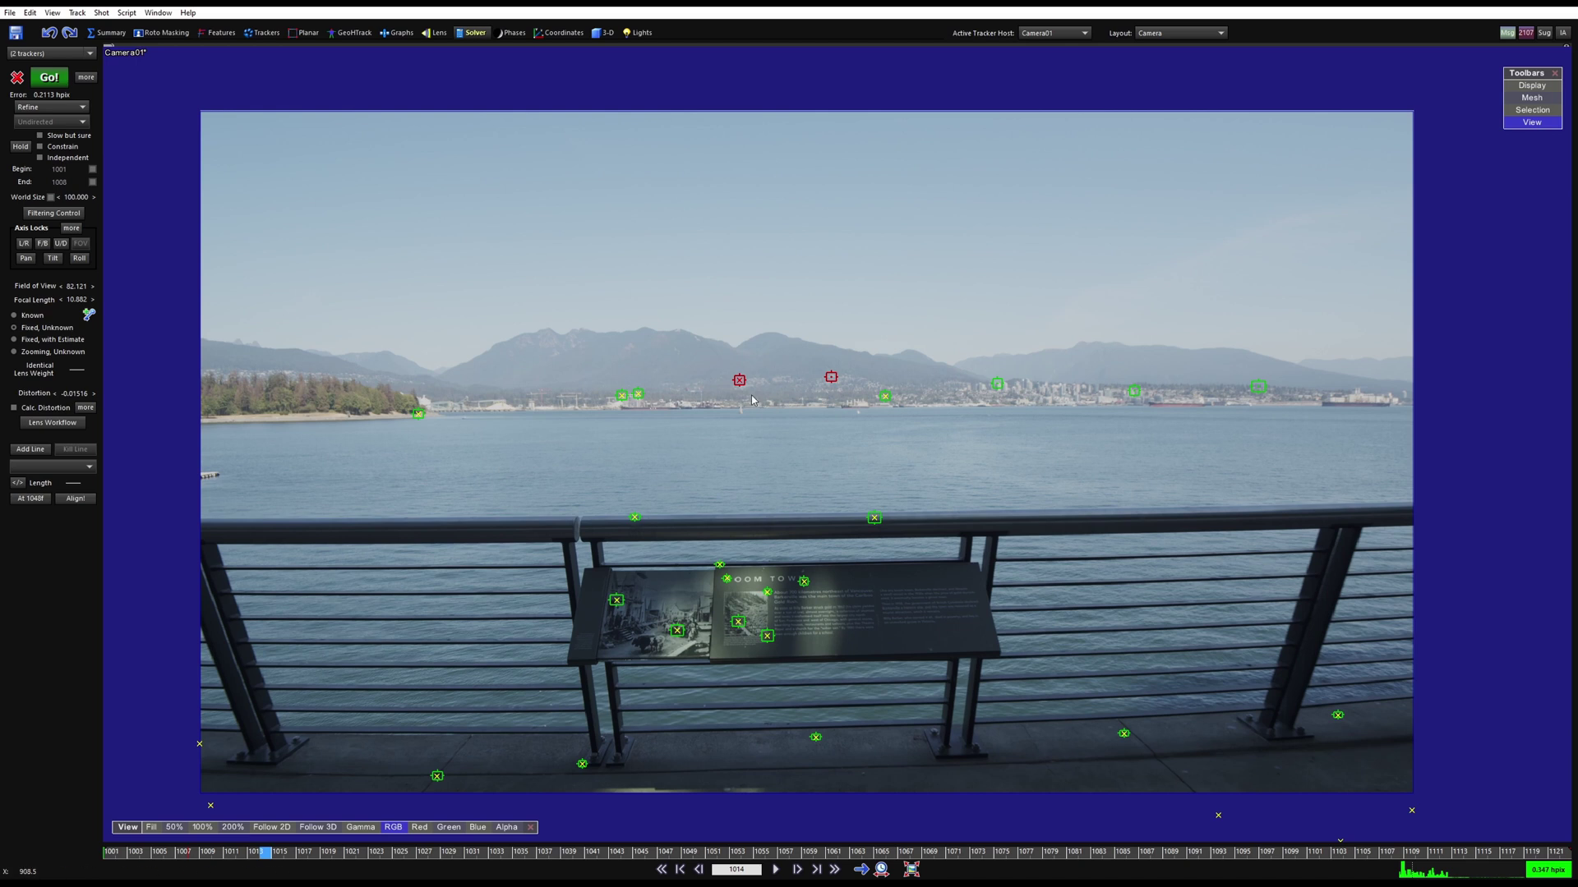
Mark the two selected distant trackers as Far and solve the camera again, accepting the result.
left_click(263, 33)
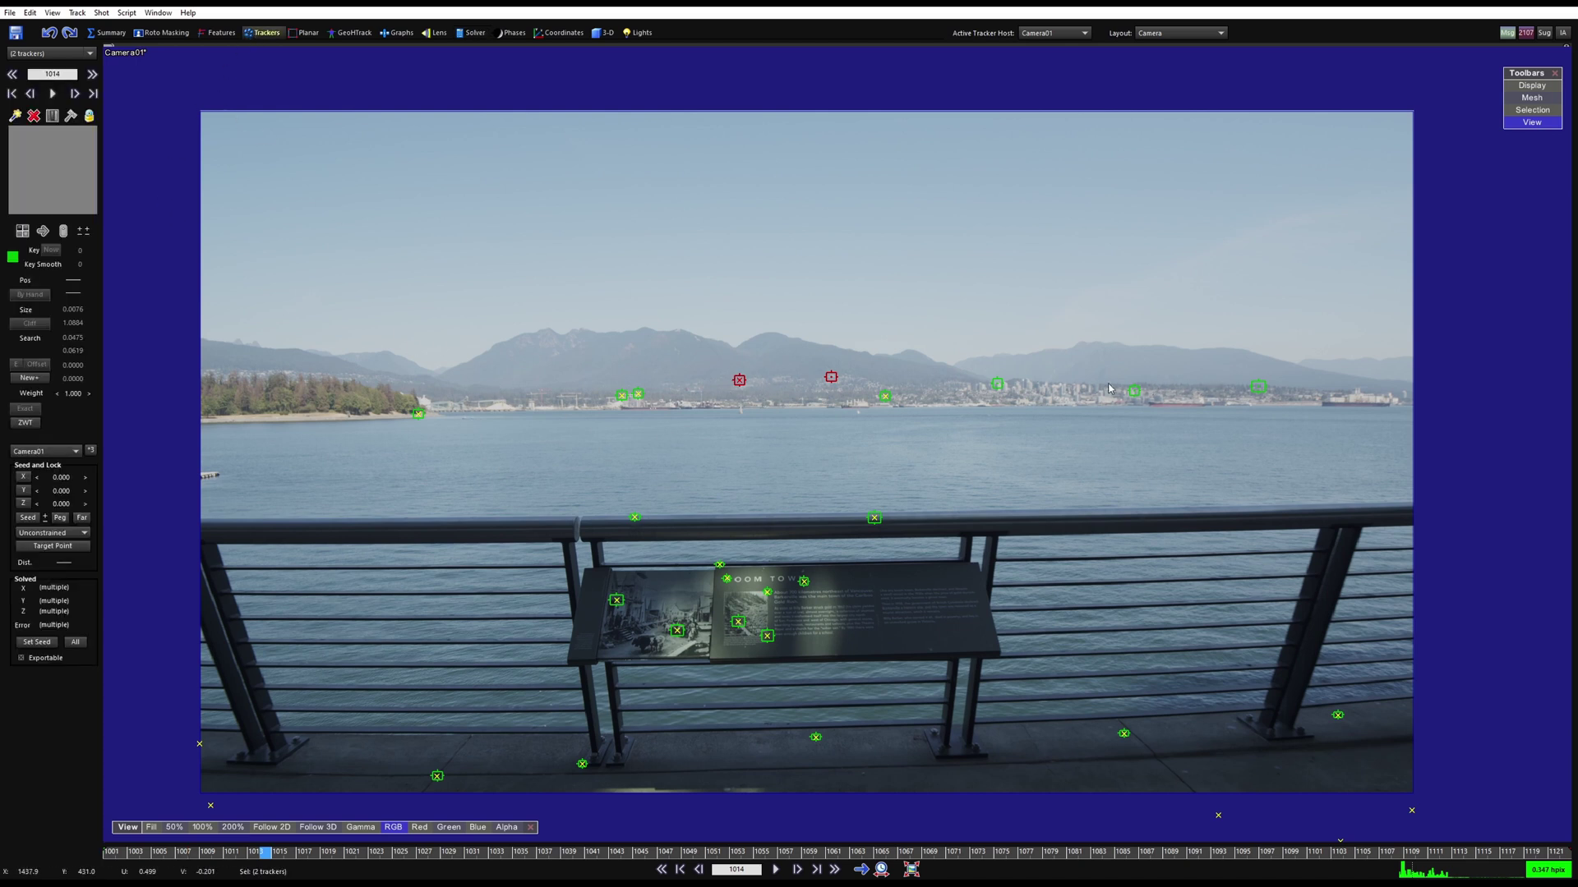
left_click(81, 518)
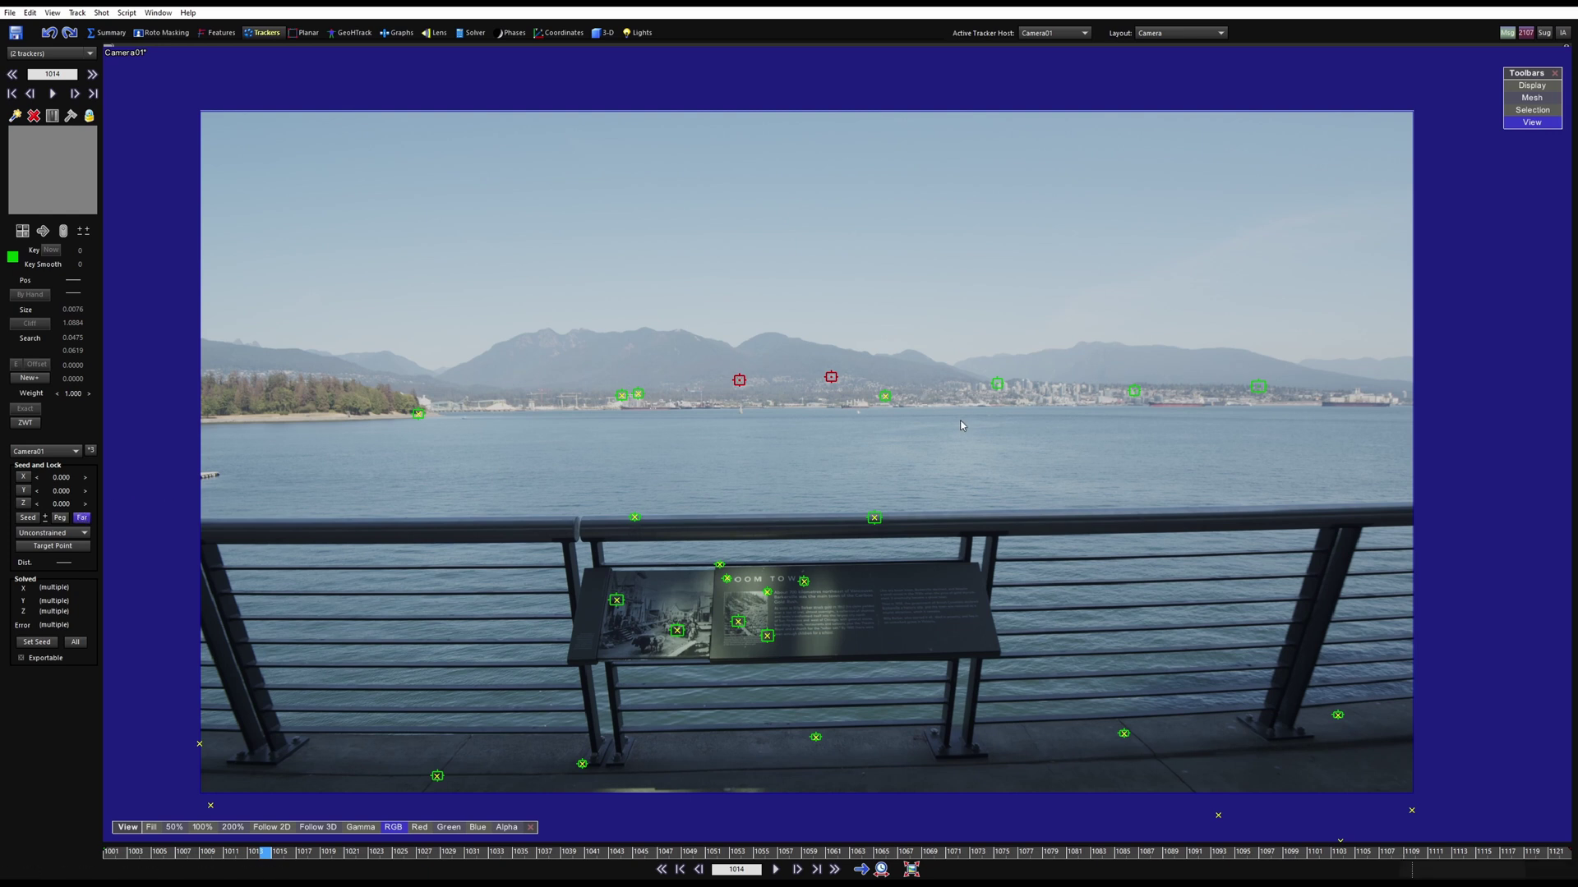
key("F9")
left_click(238, 214)
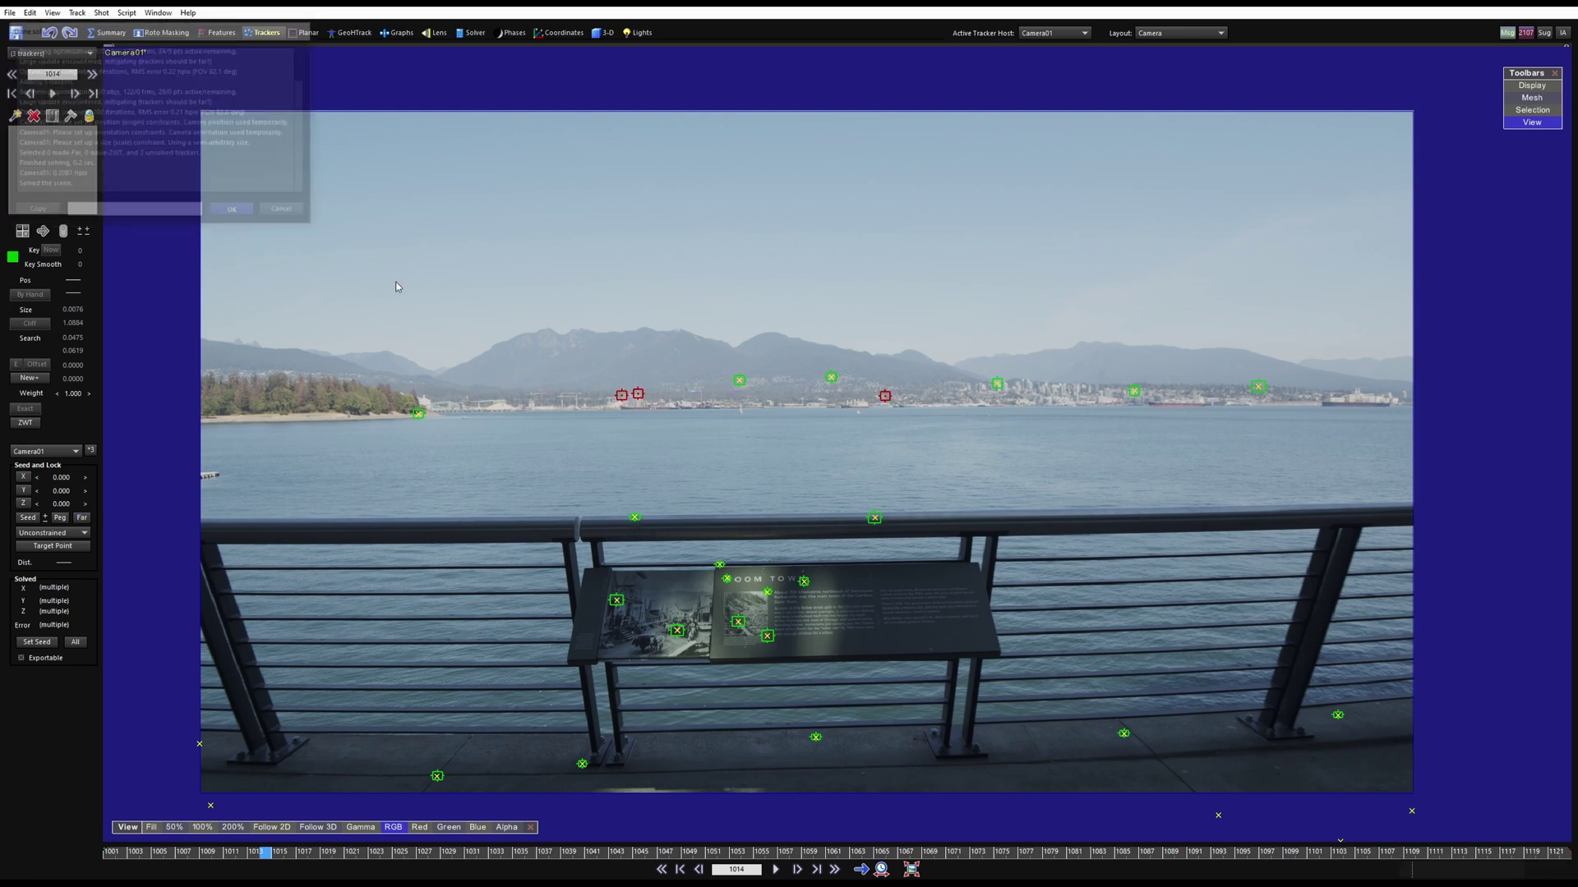
Step back and forth through the undo history to compare the distant trackers before and after the refined solve.
left_click(396, 284)
key("ctrl+z")
key("ctrl+z")
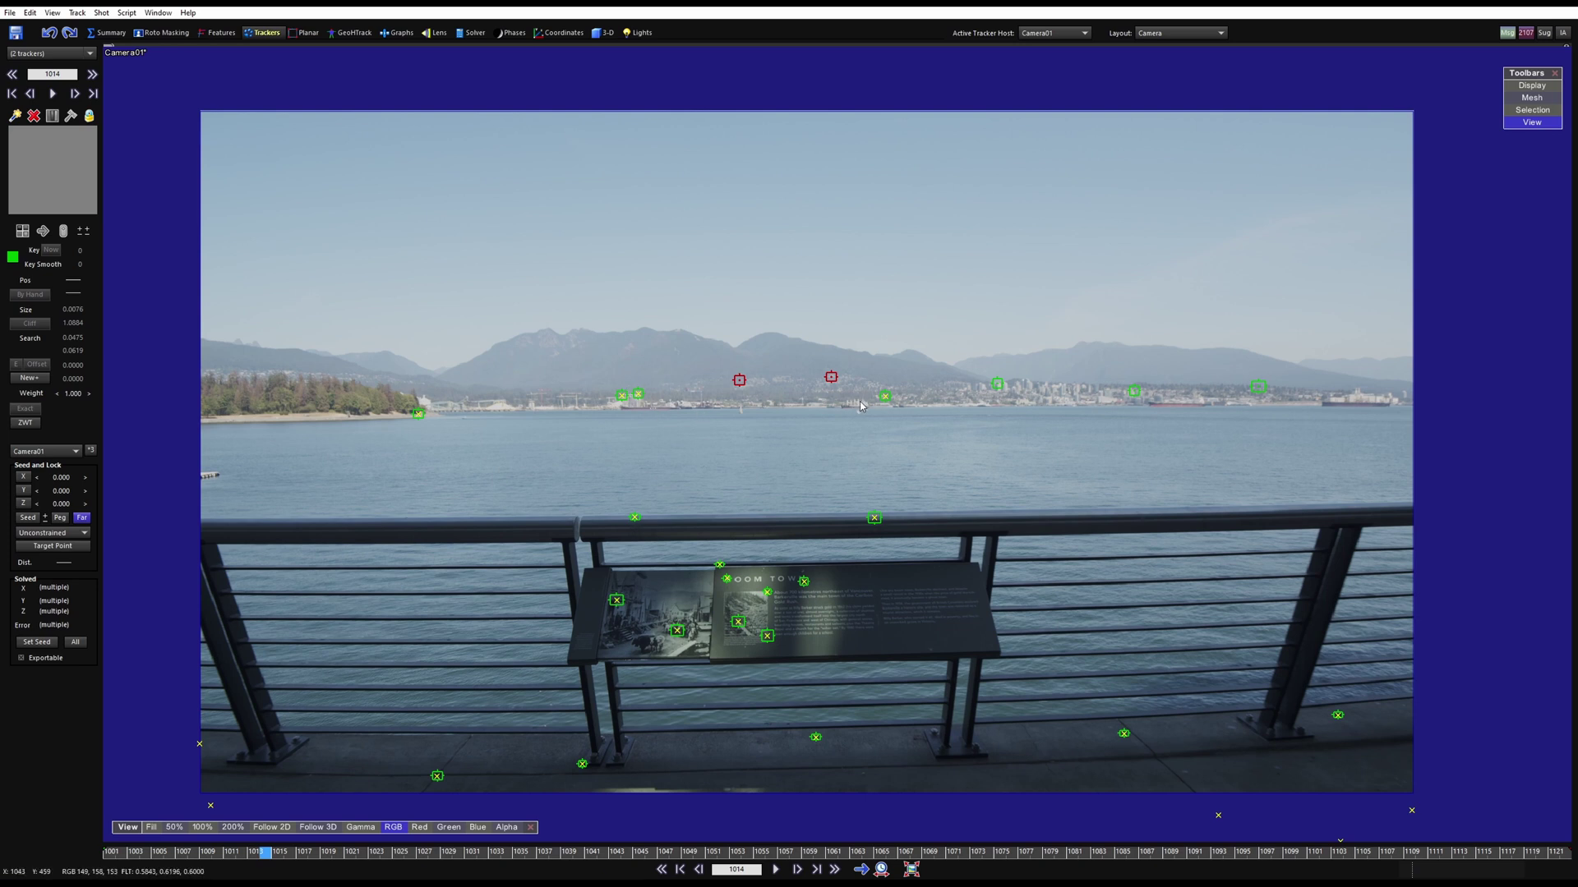
key("ctrl+z")
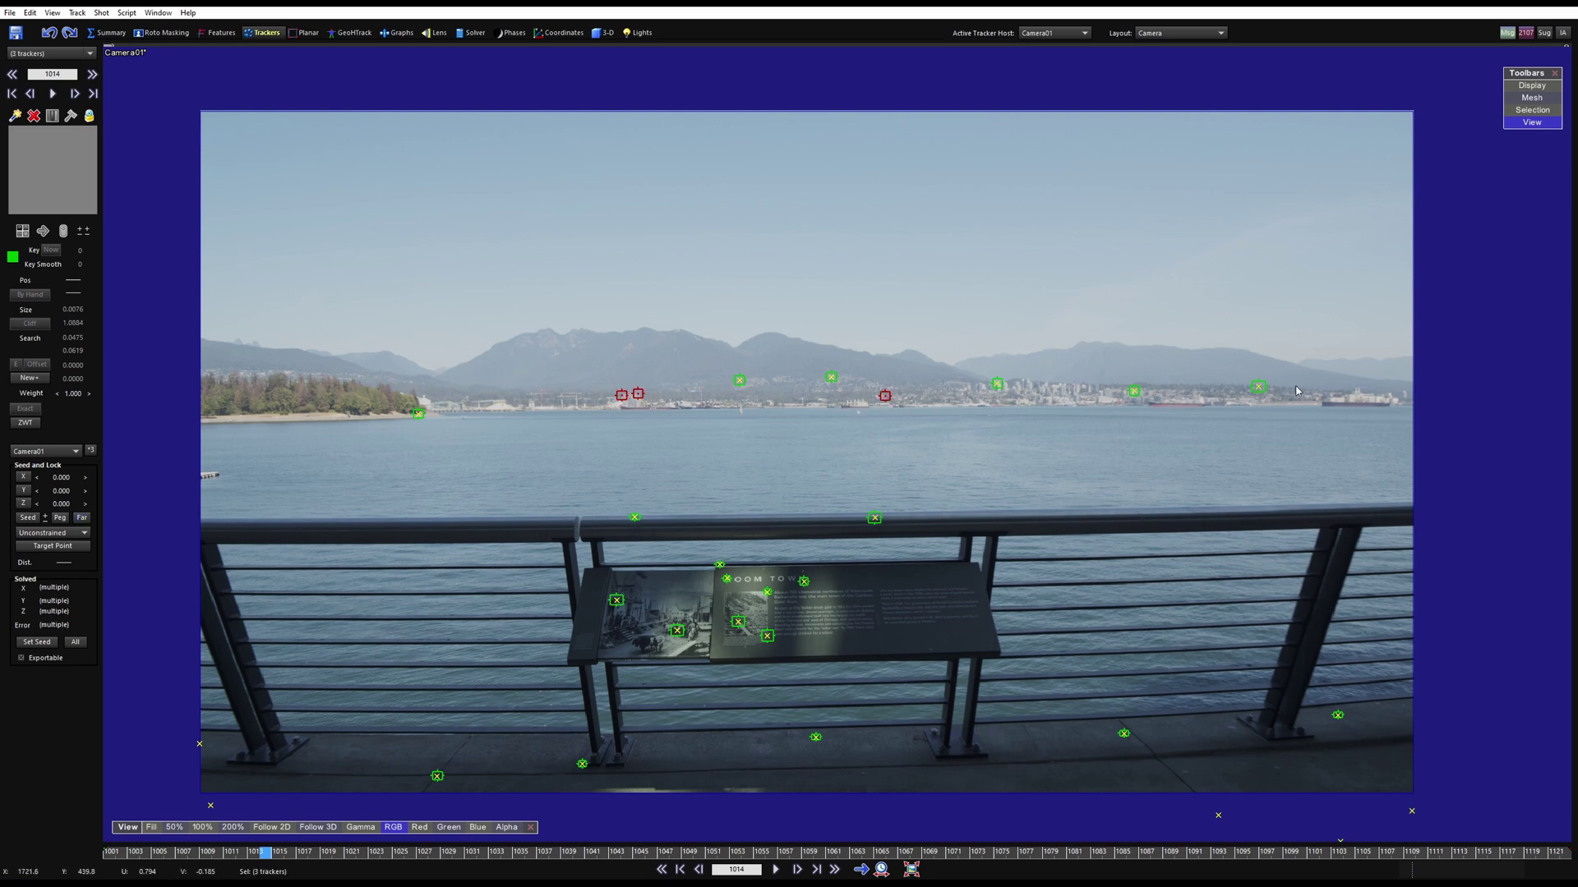
Play the shot from frame 1001 in the perspective view and inspect the solved tracker points against the footage there and in the camera view.
left_click_drag(470, 860, 304, 846)
key("space")
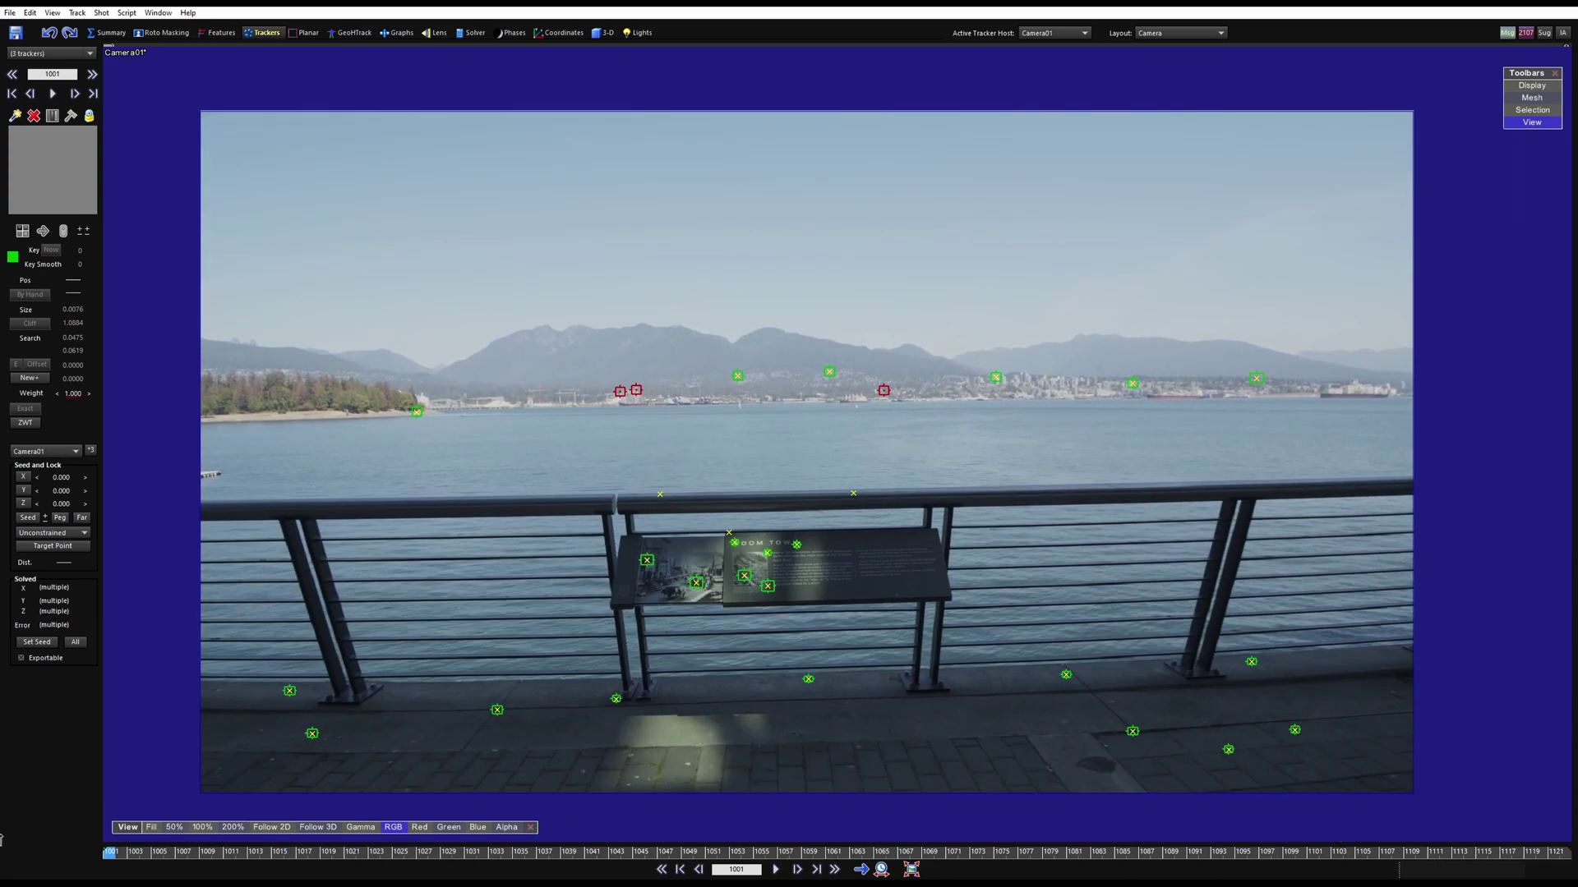
scroll(759, 513, "down", 1)
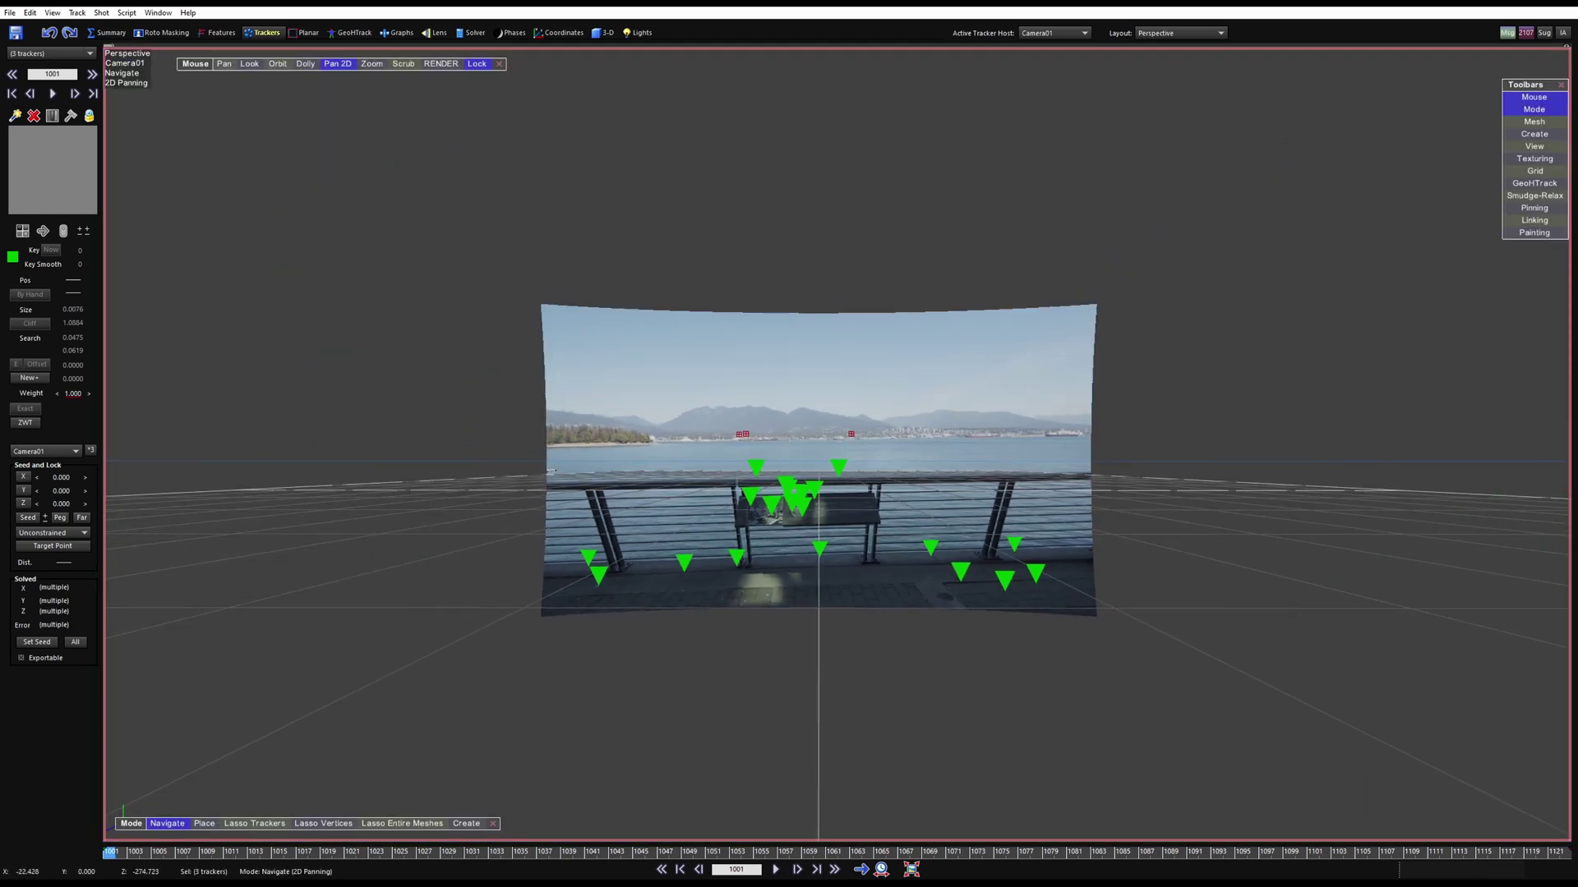
key("space")
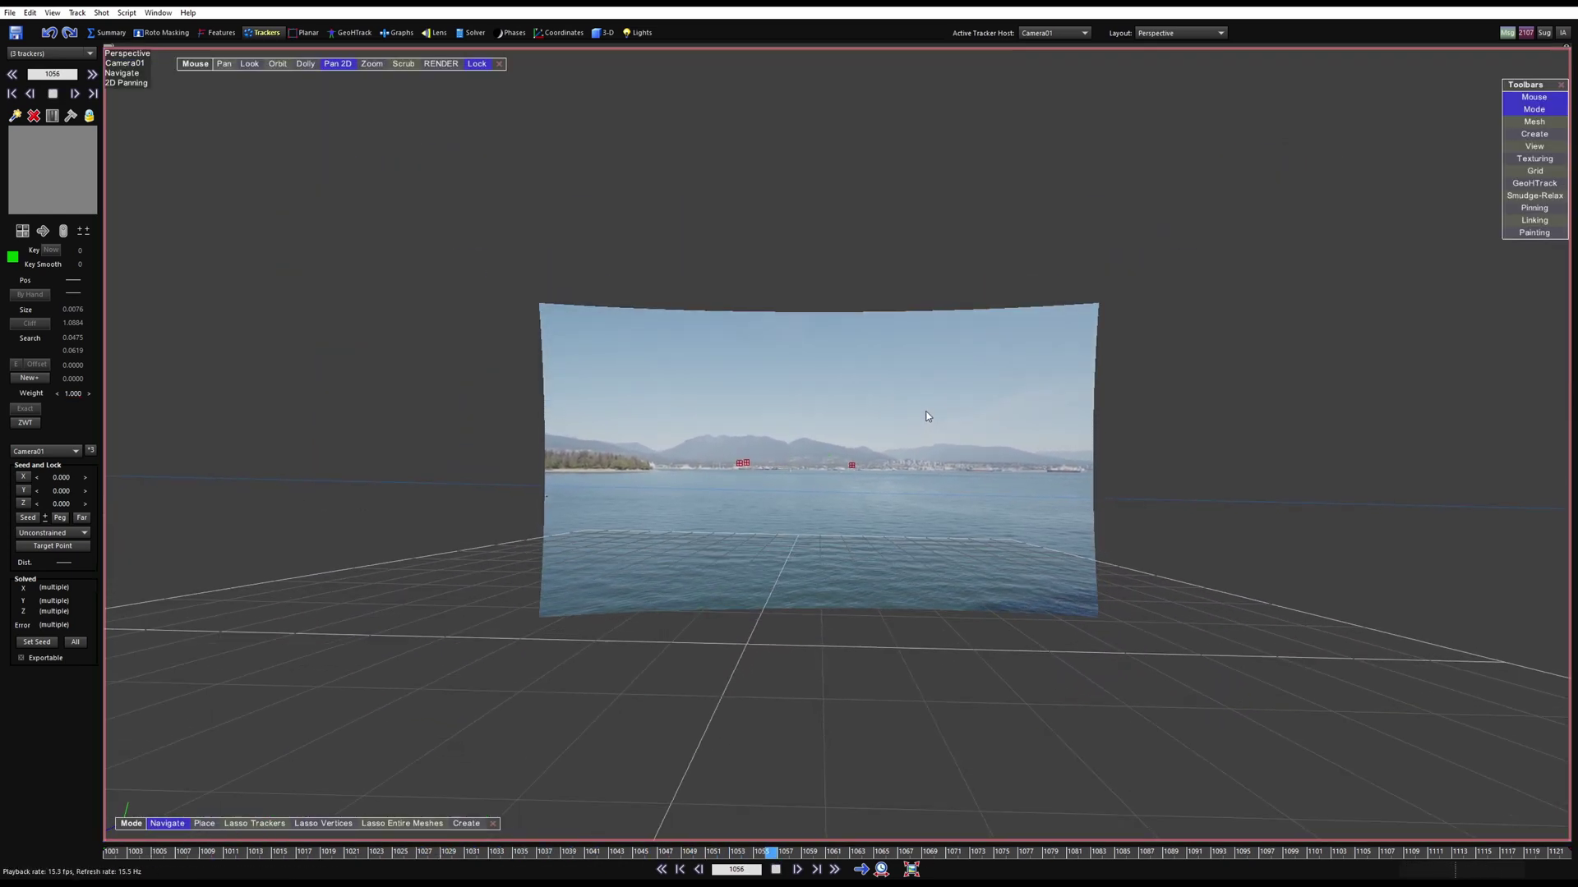
key("space")
key("shift+a")
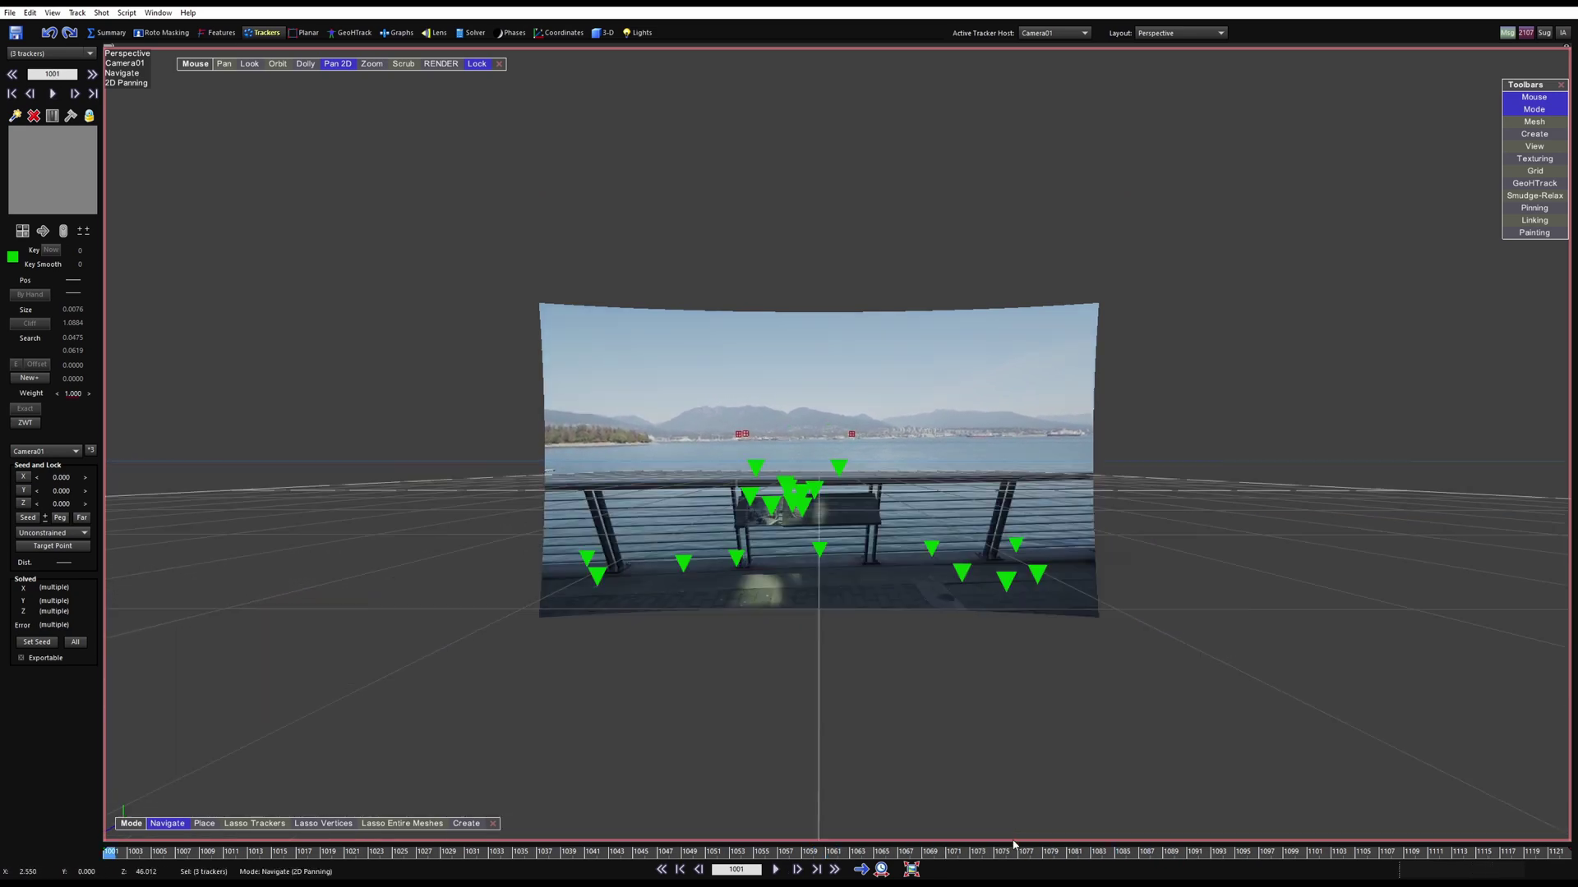
key("6")
scroll(805, 461, "up", 3)
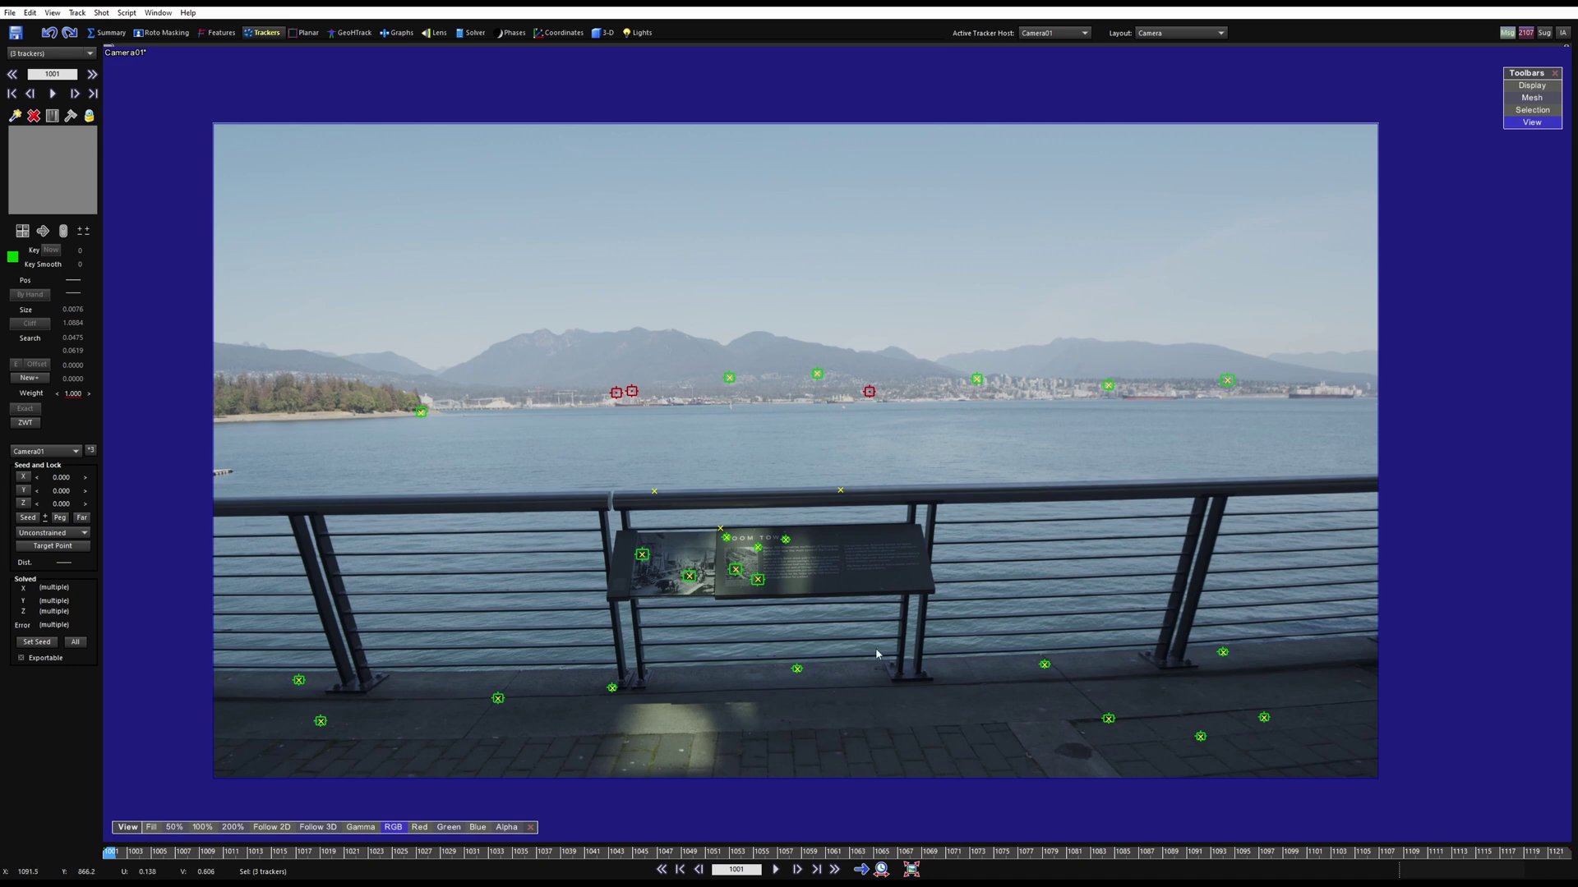
key("5")
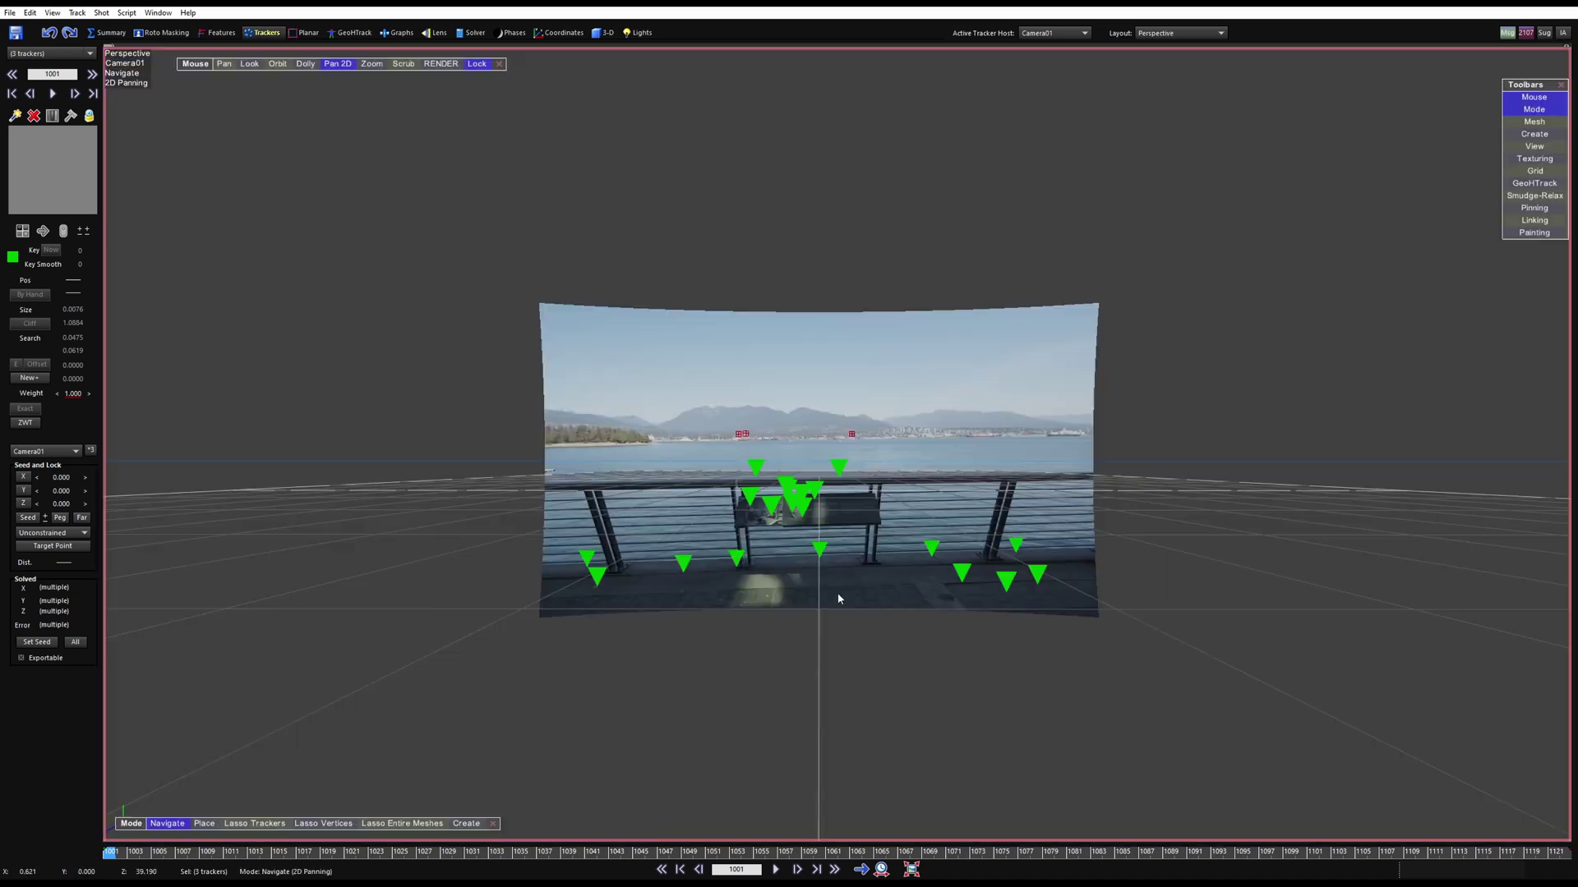
scroll(749, 406, "up", 6)
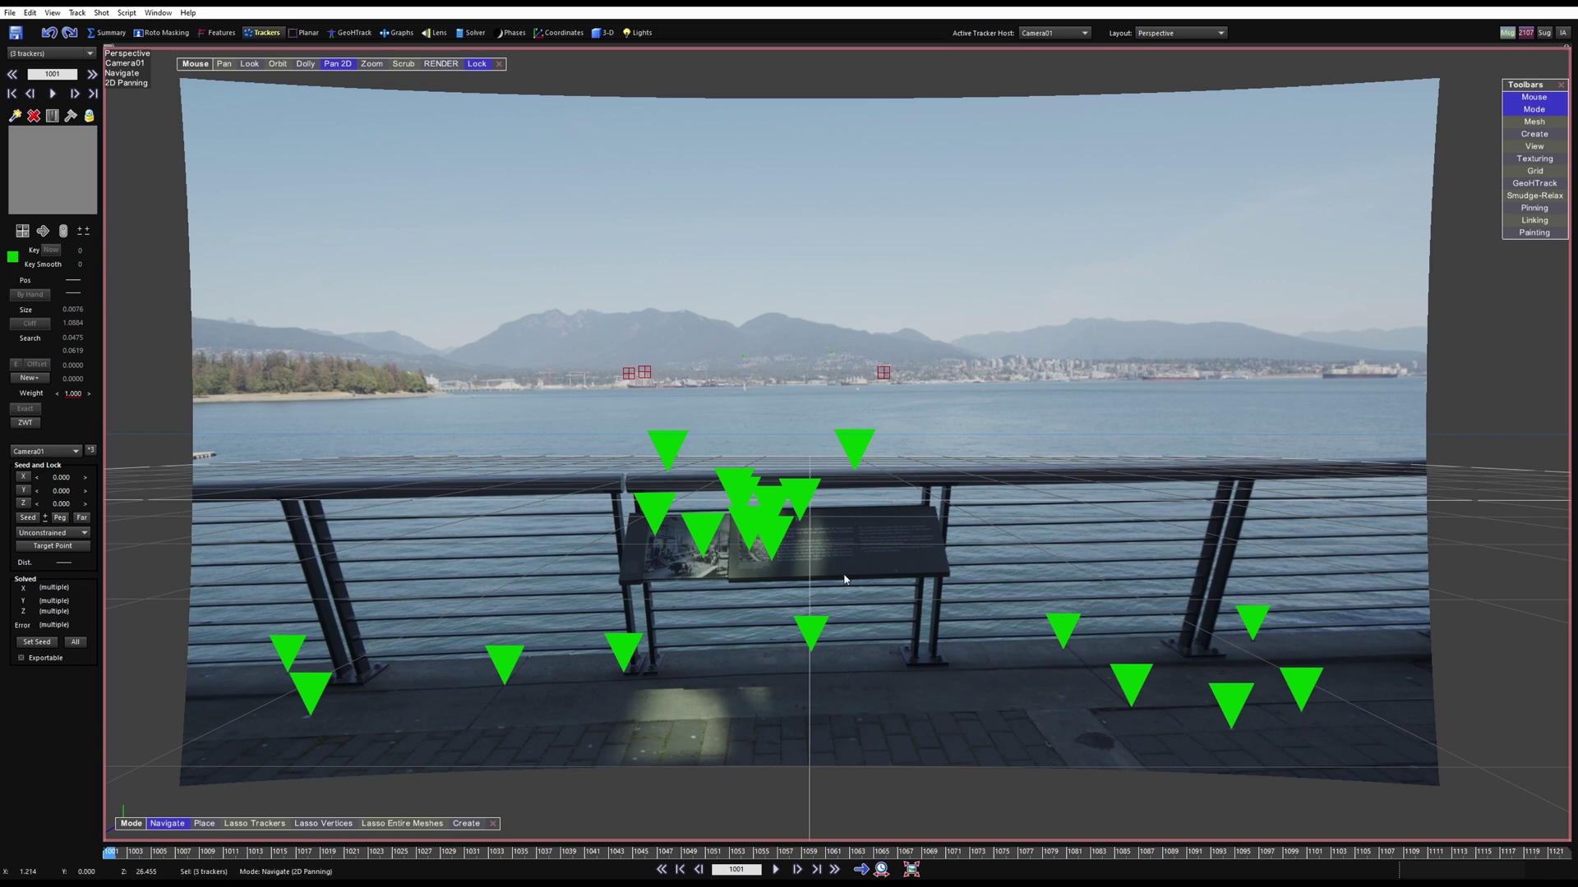
Delete the existing lens alignment line near the lower edge of the footage at frame 1001.
left_click(435, 33)
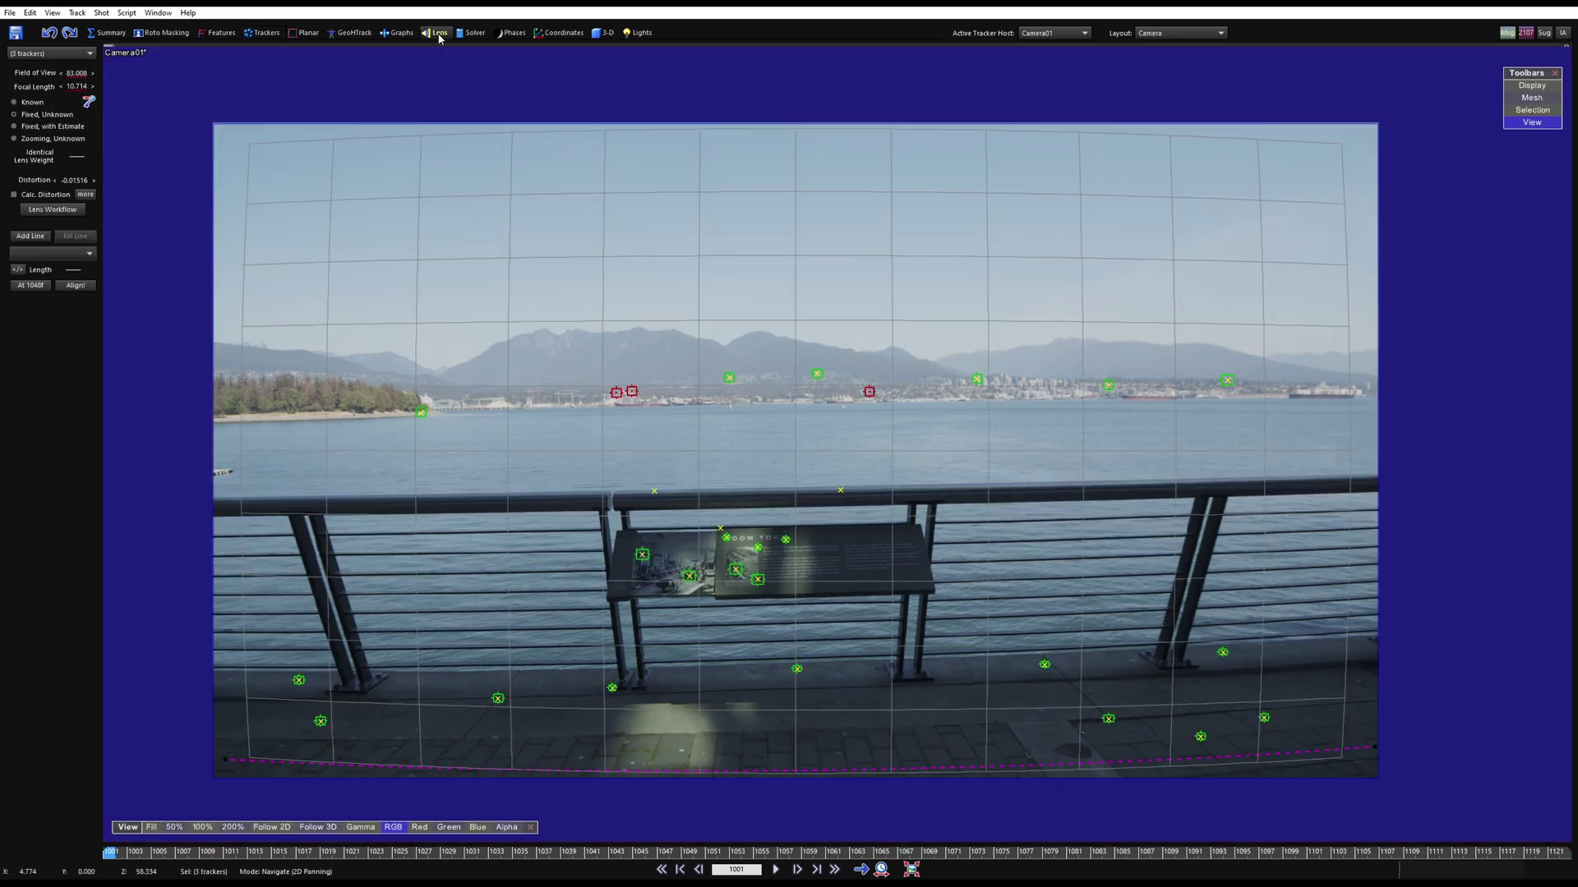
middle_click_drag(702, 680, 680, 631)
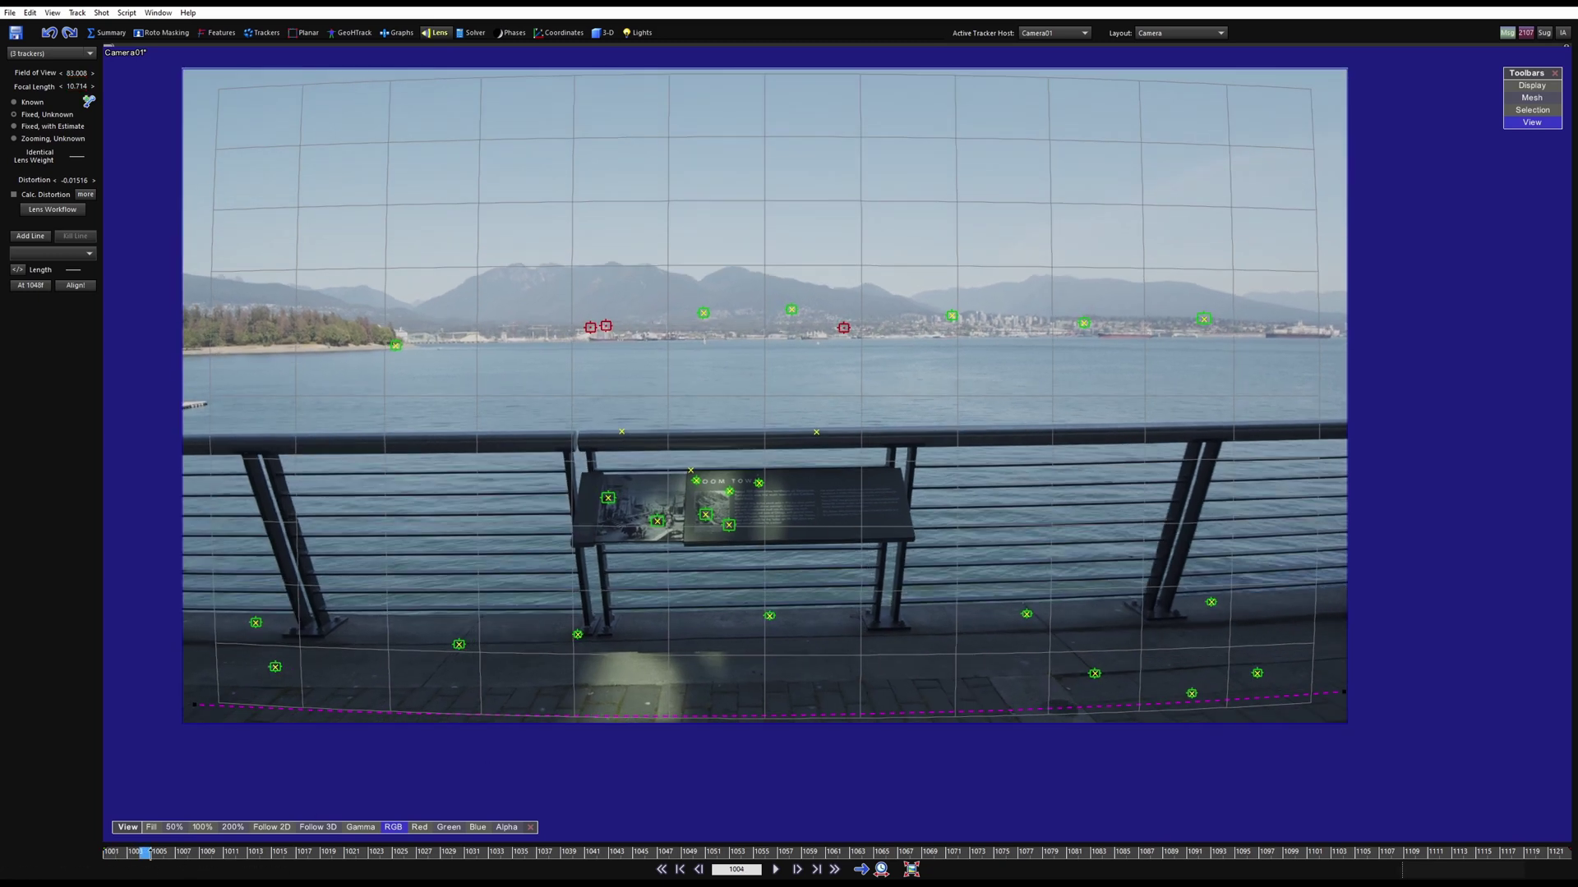
middle_click_drag(572, 719, 613, 665)
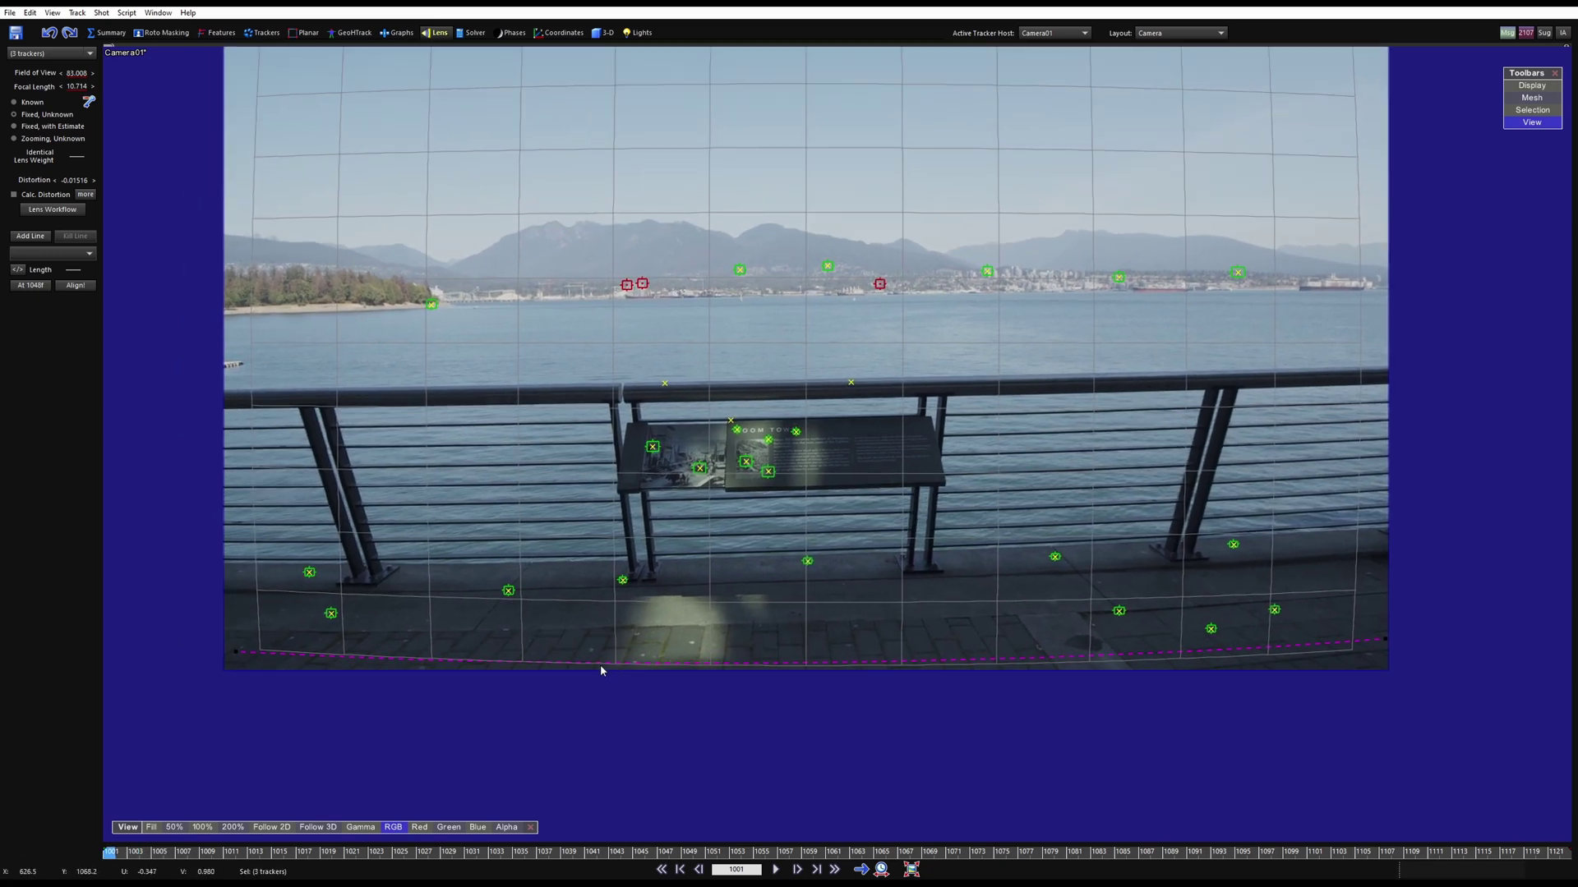
left_click(643, 649)
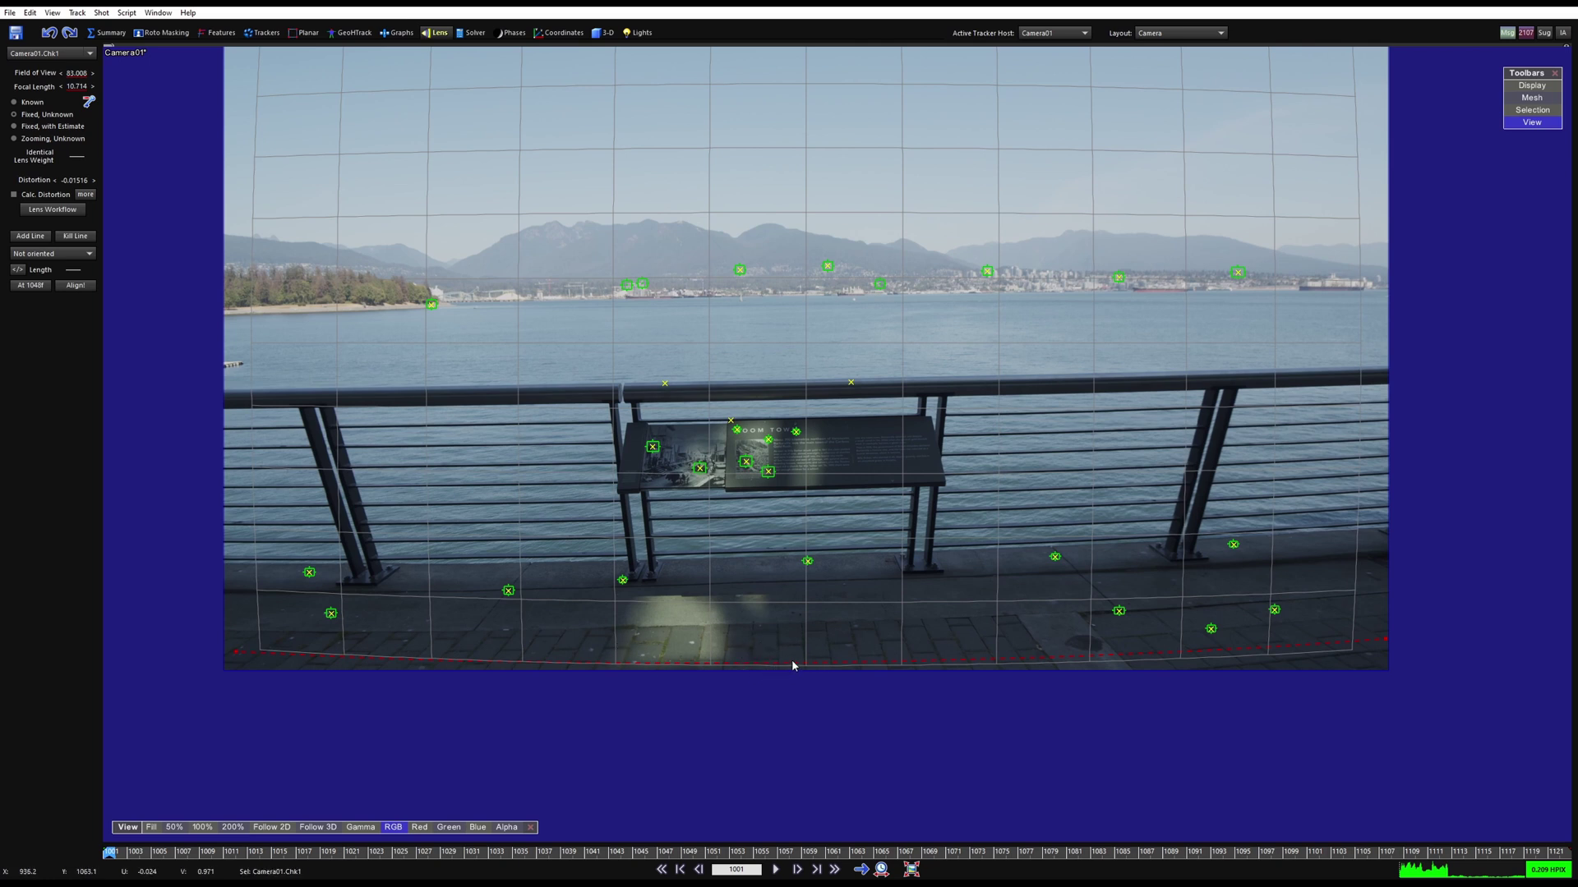
left_click(839, 734)
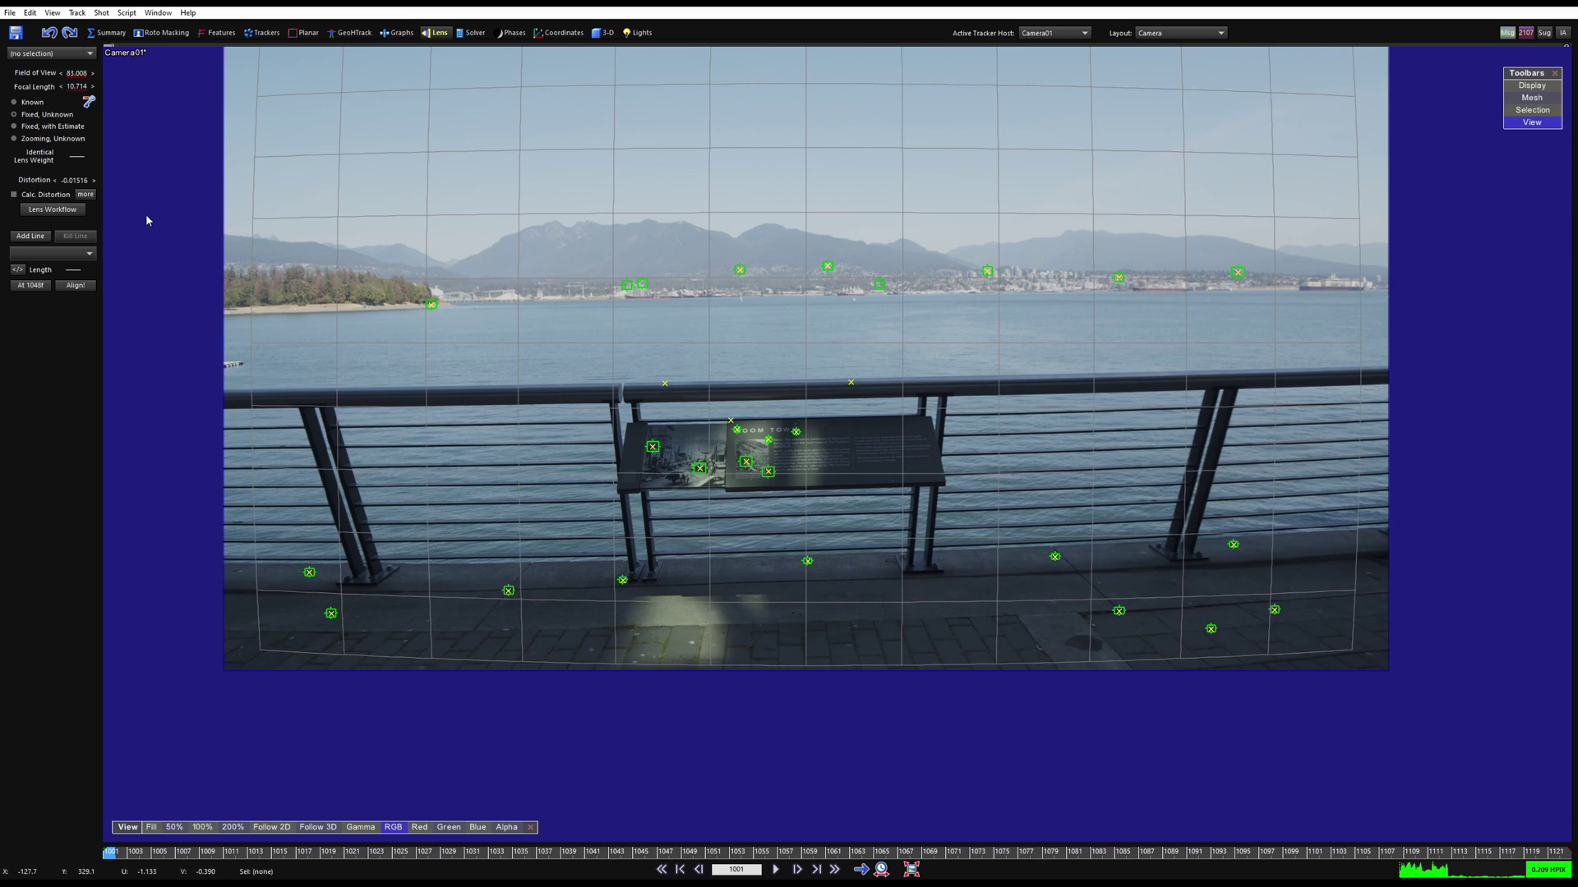
Add an alignment line along the left pavement joint, from the paving bricks to the curb edge, and orient it On Z Axis.
left_click(30, 236)
scroll(393, 432, "up", 5)
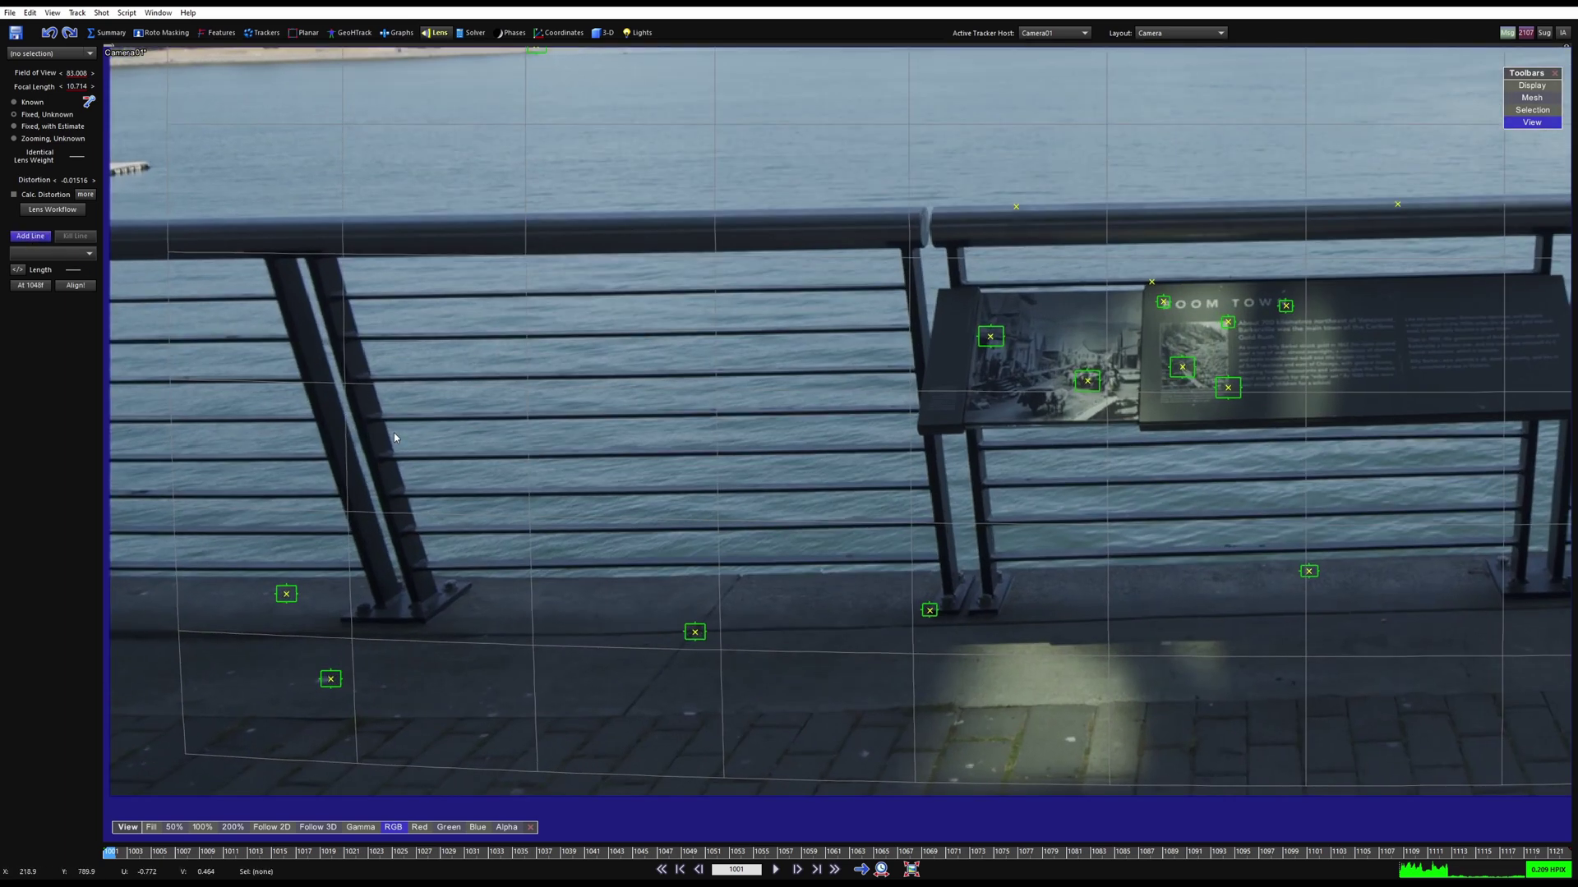
scroll(633, 580, "up", 2)
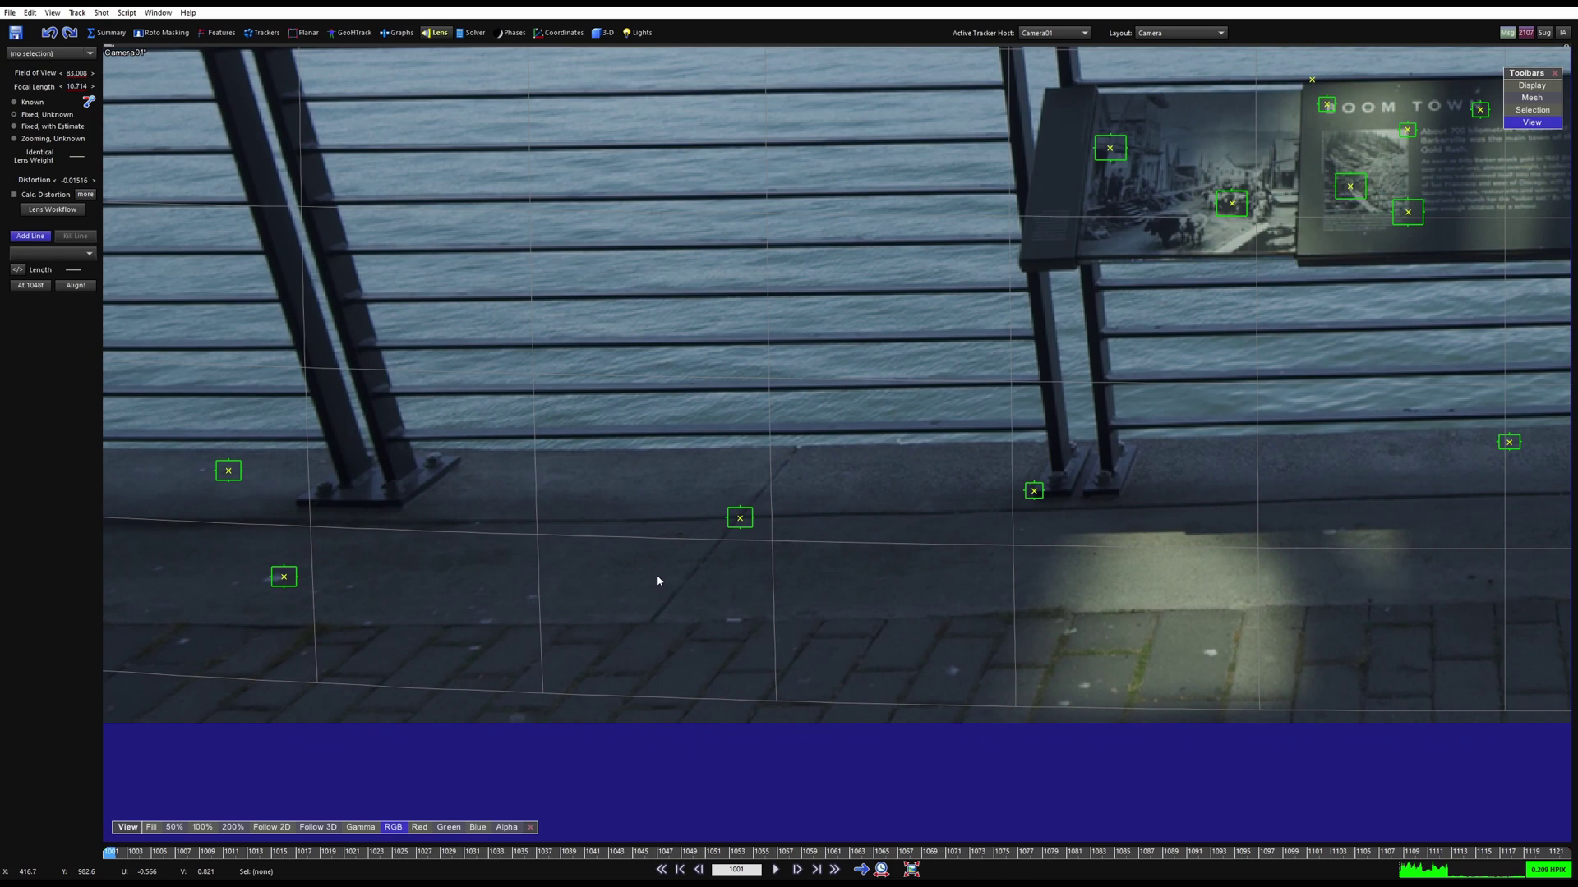
left_click(651, 624)
left_click(797, 448)
left_click(822, 533)
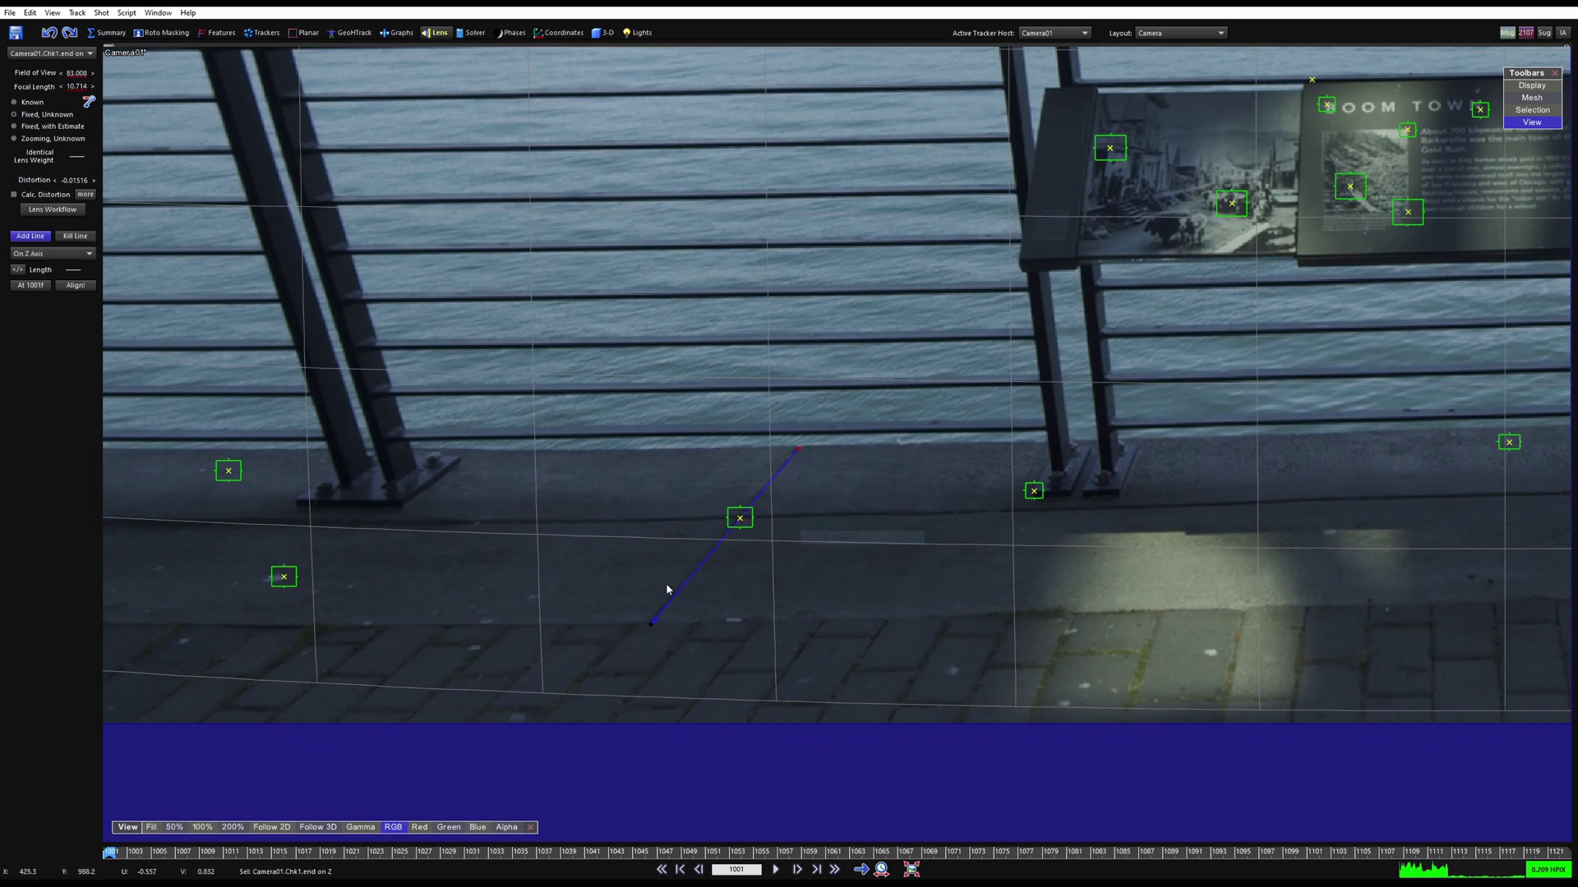
Add a second alignment line along the right pavement joint and orient it Parallel to Z Axis.
scroll(761, 569, "down", 4)
scroll(762, 573, "up", 6)
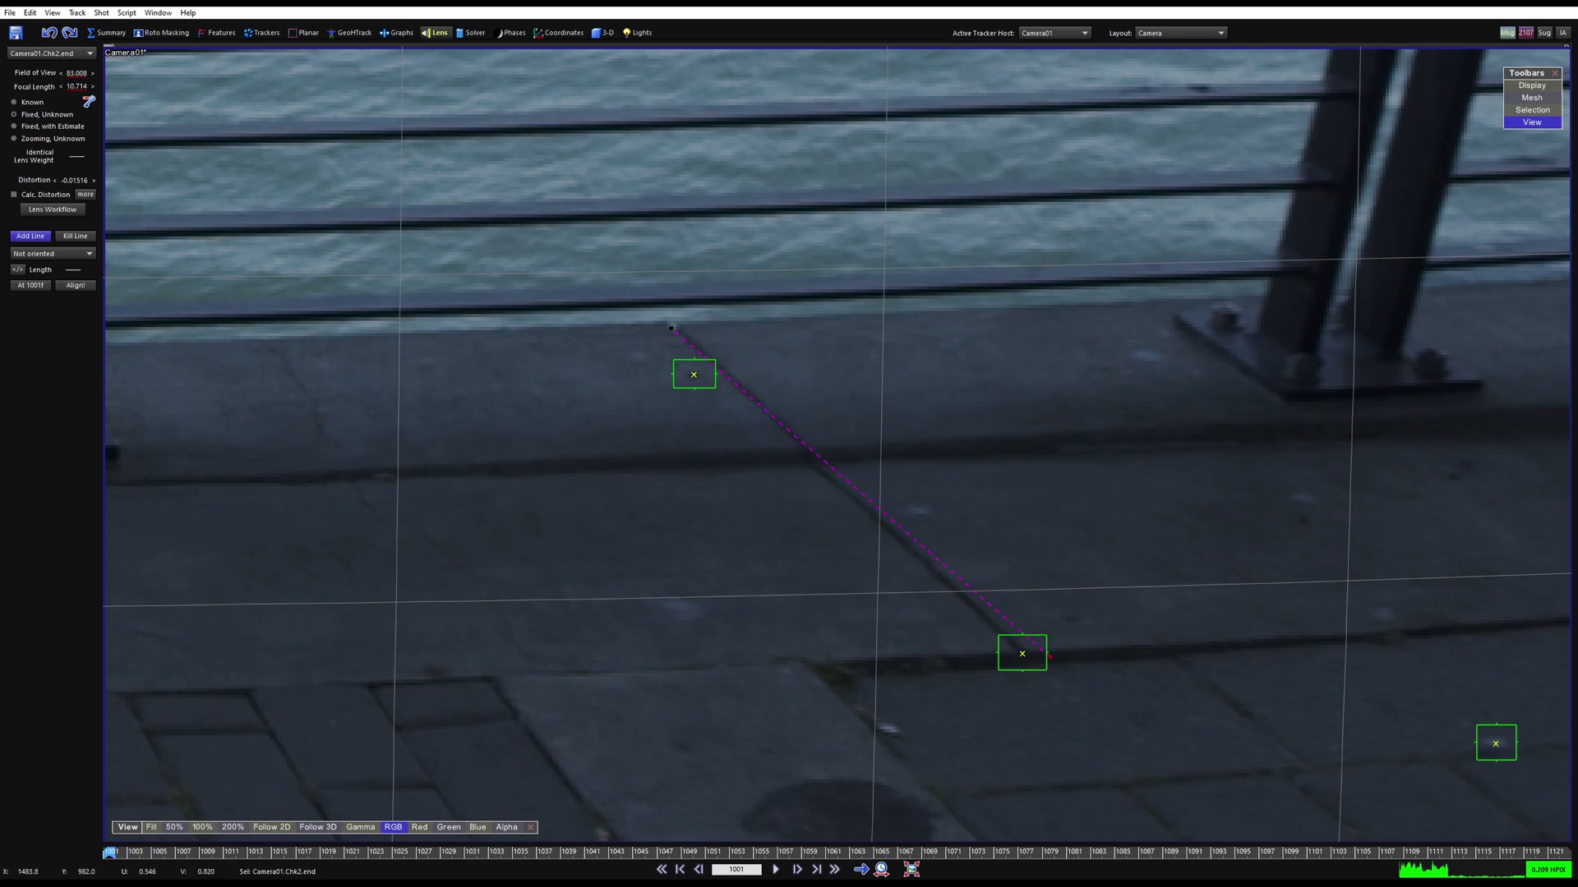
left_click(1101, 705)
Add an alignment line along the handrail's lower edge across the full shot width and orient it On X Axis.
scroll(1004, 645, "down", 4)
middle_click_drag(1163, 615, 341, 590)
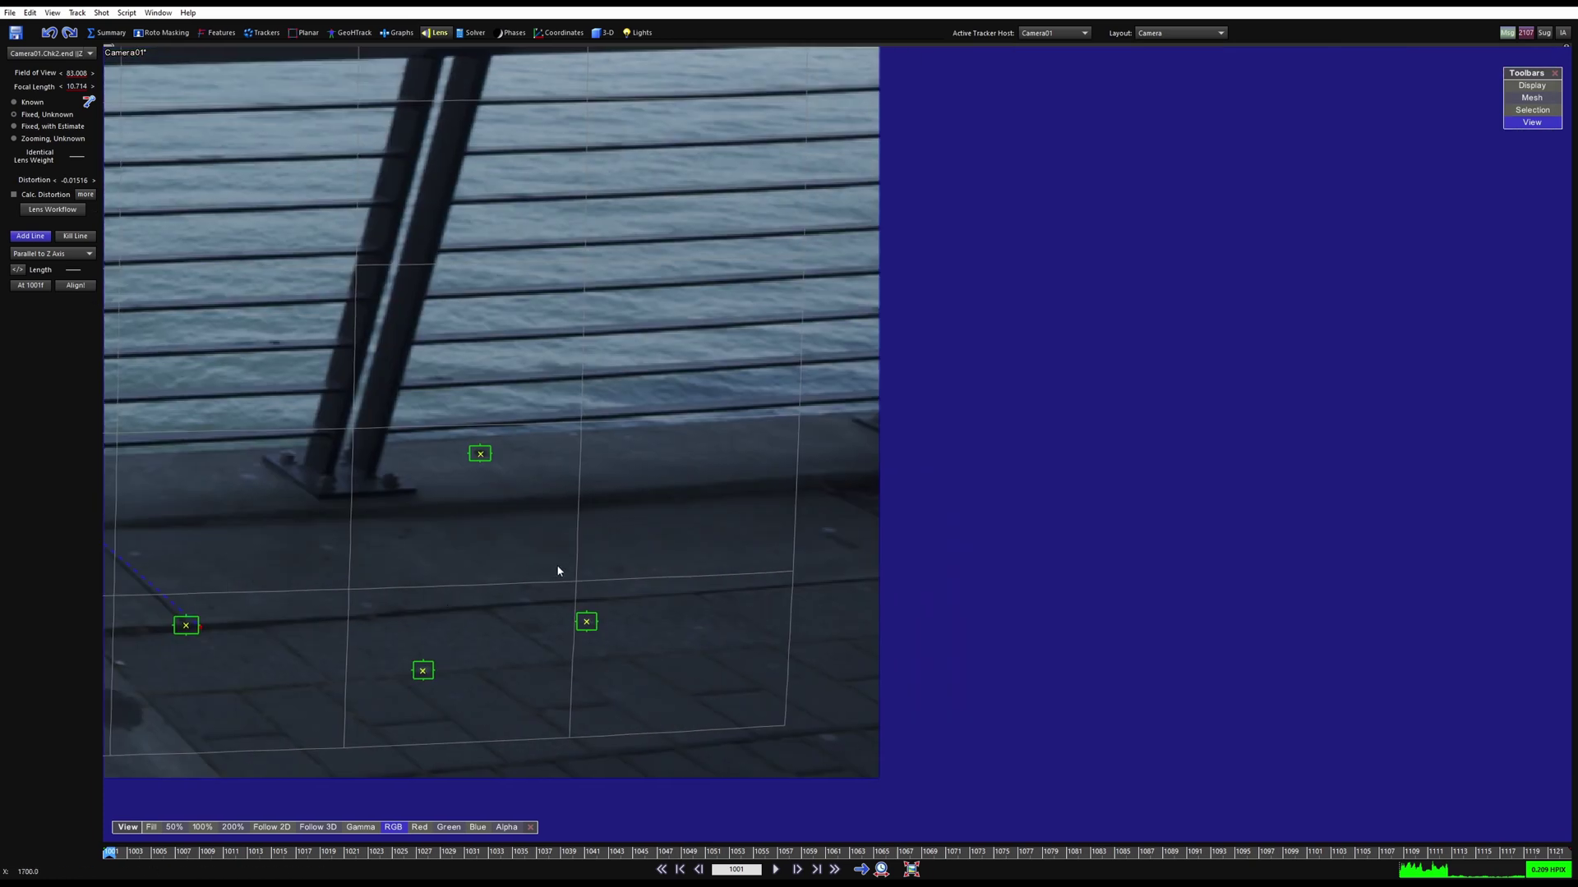
scroll(1028, 553, "down", 5)
middle_click_drag(792, 496, 1299, 529)
scroll(923, 540, "down", 1)
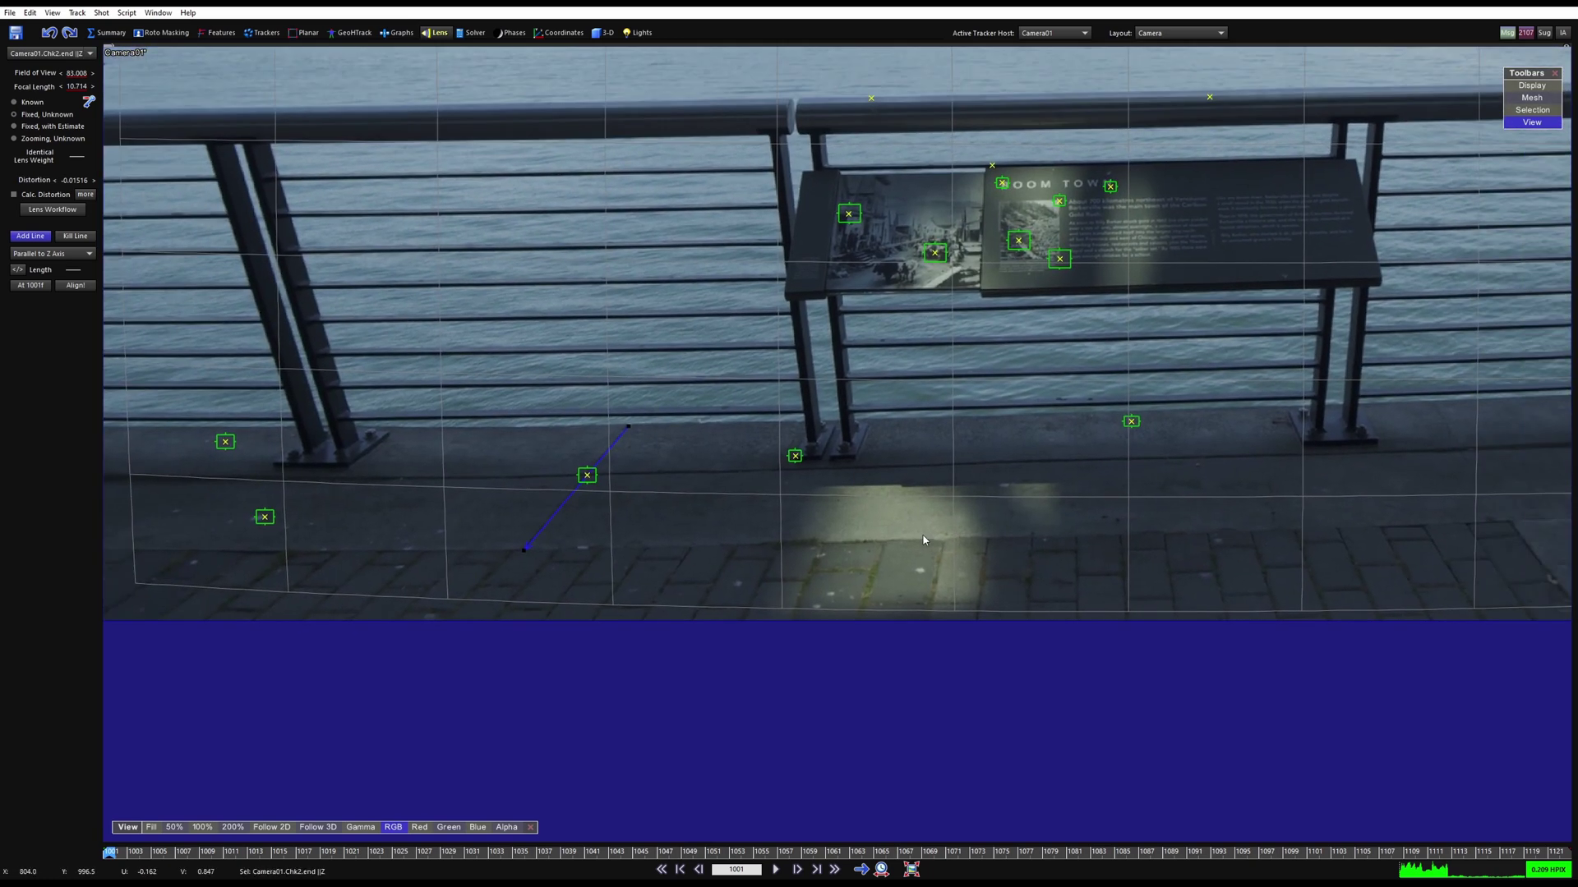
middle_click_drag(924, 540, 1158, 541)
scroll(675, 539, "down", 2)
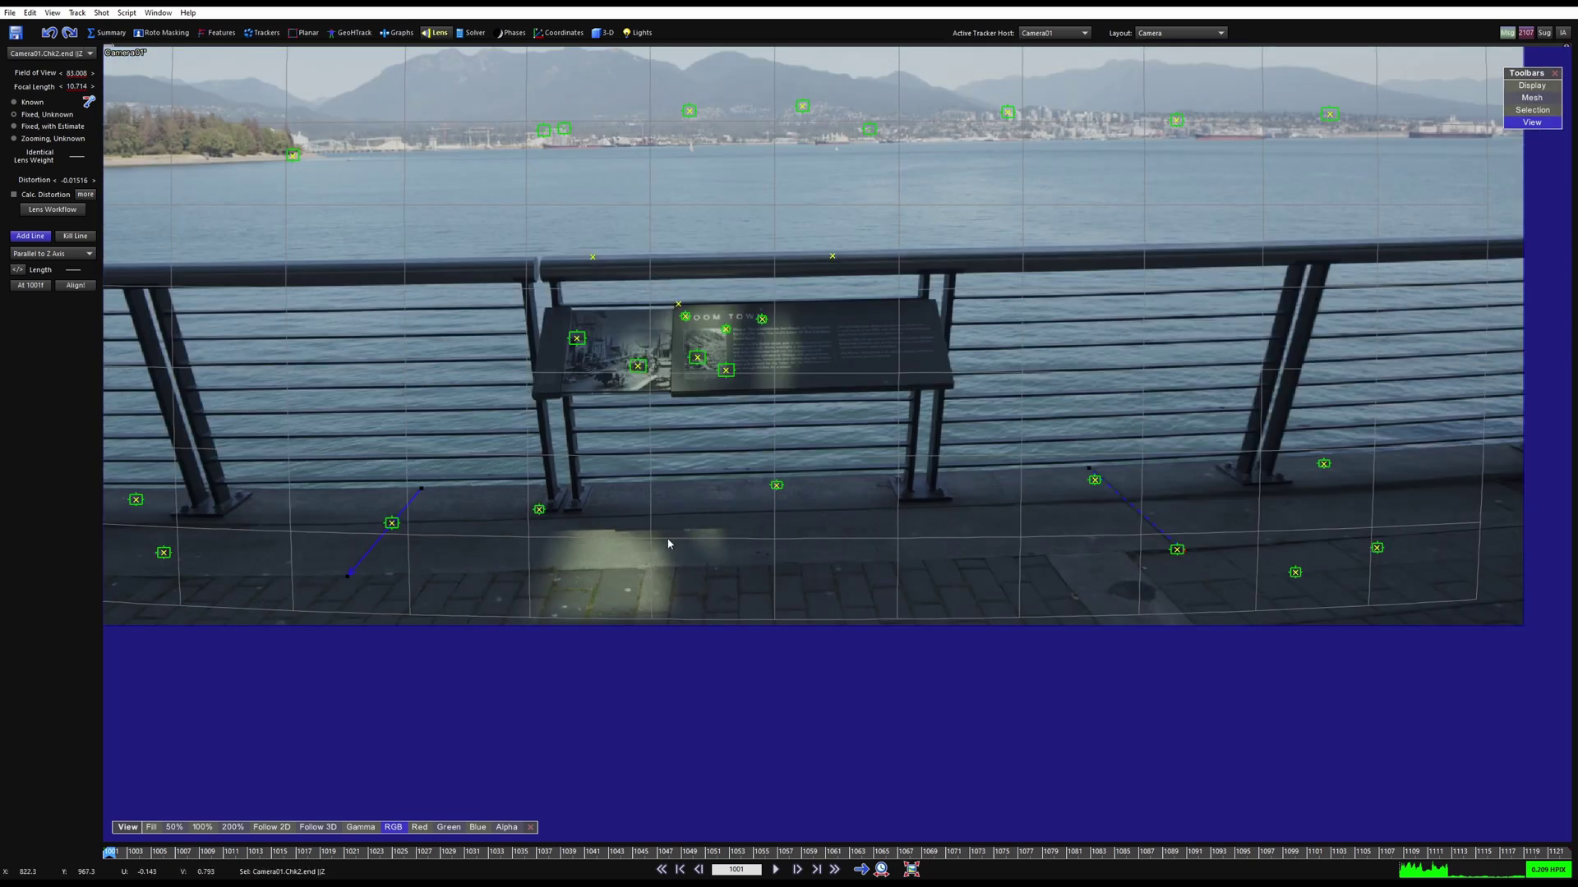
middle_click_drag(402, 521, 637, 532)
scroll(315, 517, "up", 2)
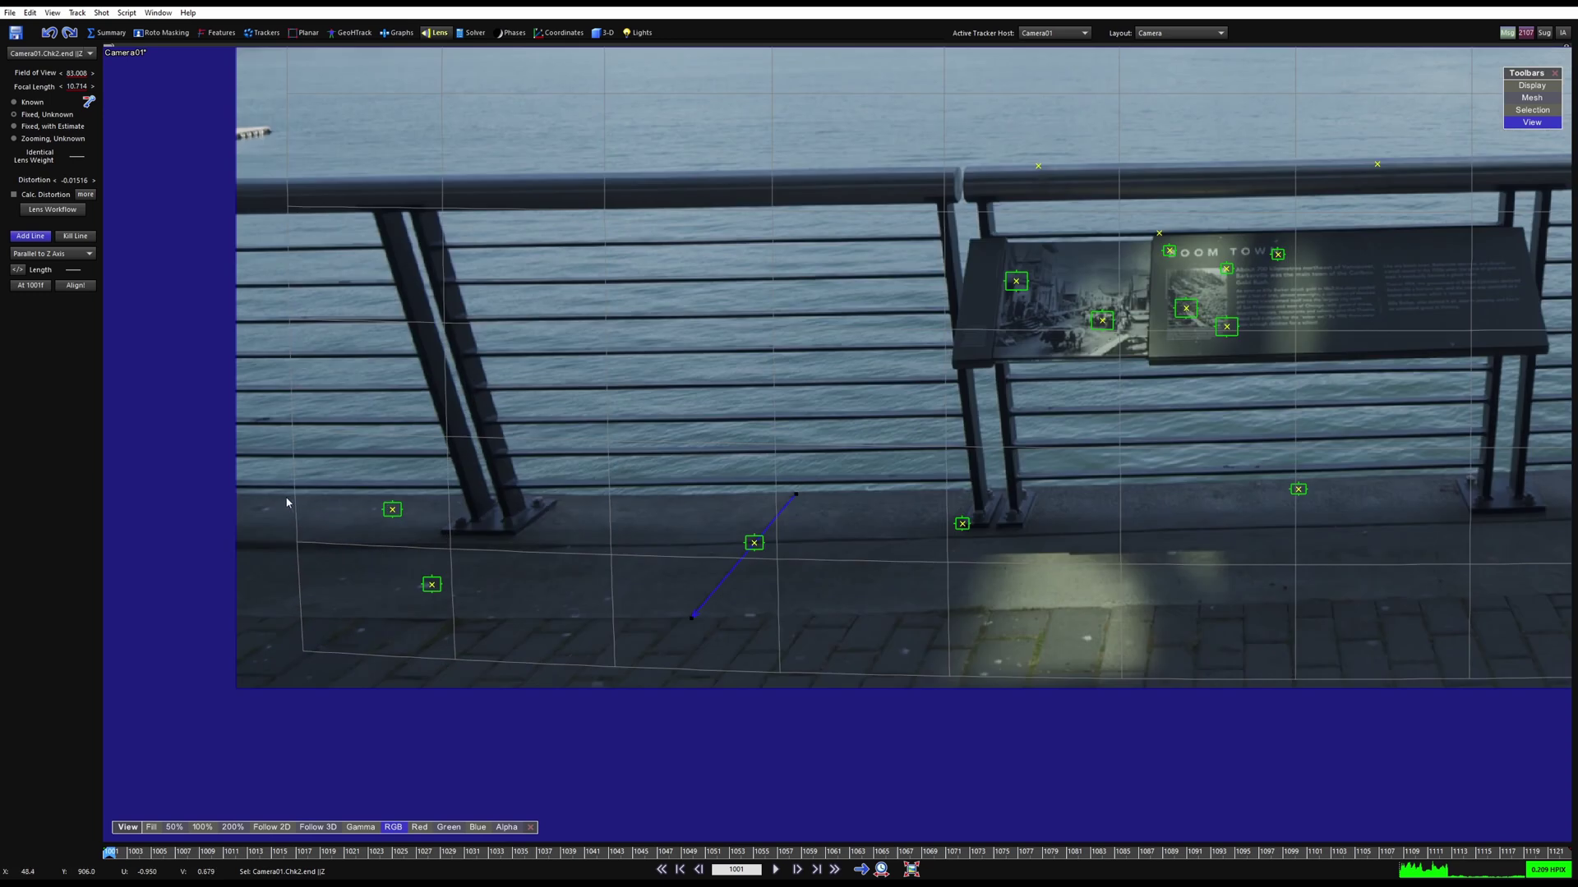
scroll(271, 496, "down", 2)
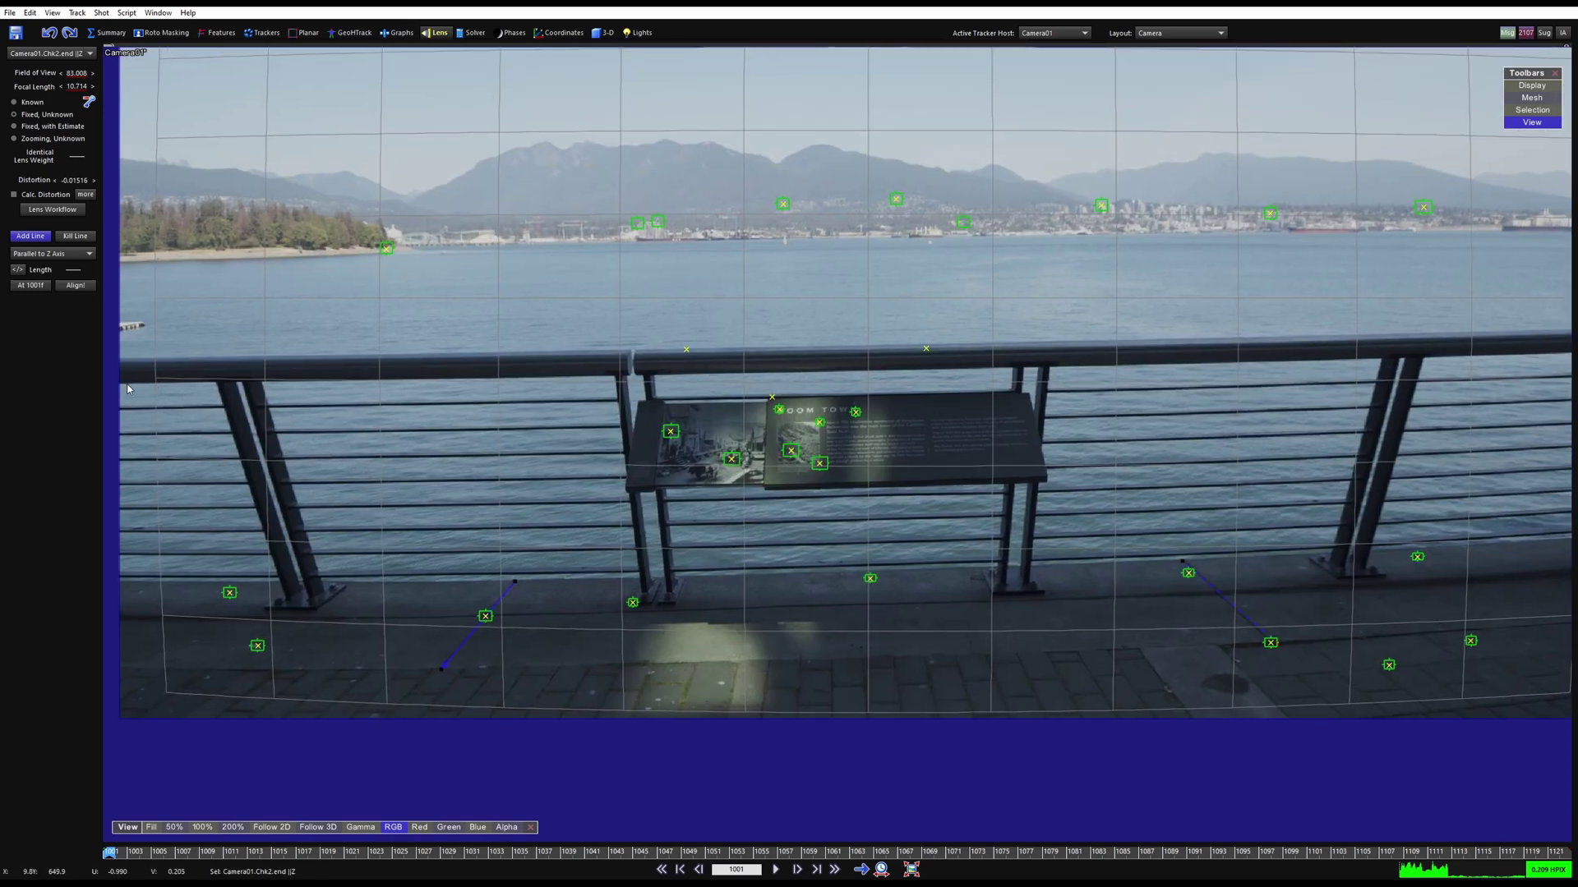
left_click_drag(122, 381, 1205, 386)
right_click(1475, 362)
left_click(1524, 416)
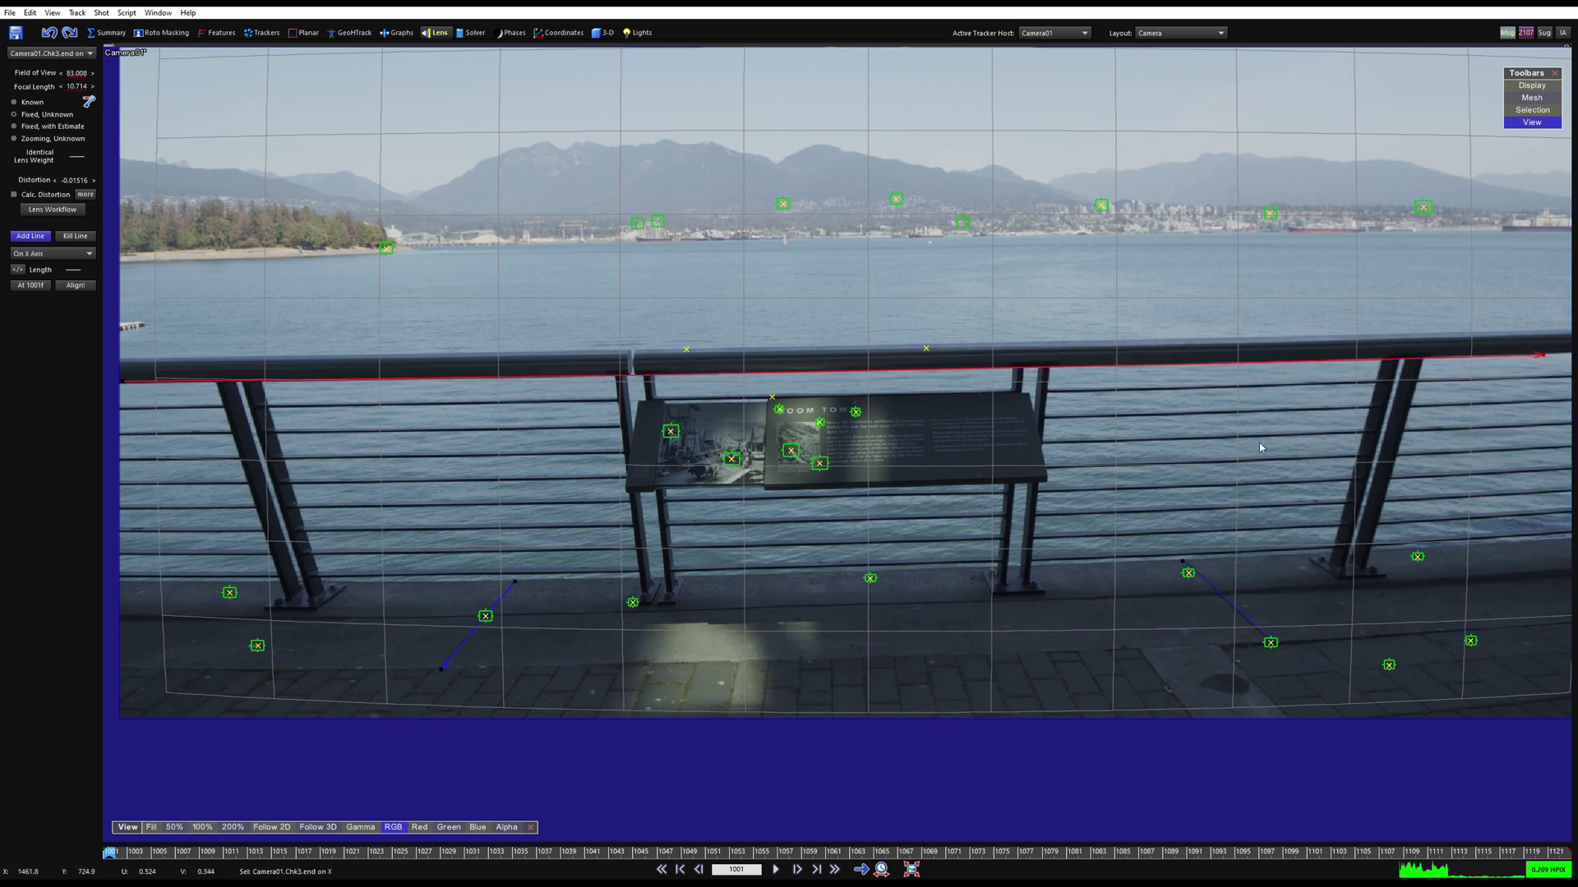
Check both ends of the handrail line and move its left endpoint onto the rail's lower edge.
middle_click_drag(1259, 442, 669, 534)
scroll(950, 460, "up", 8)
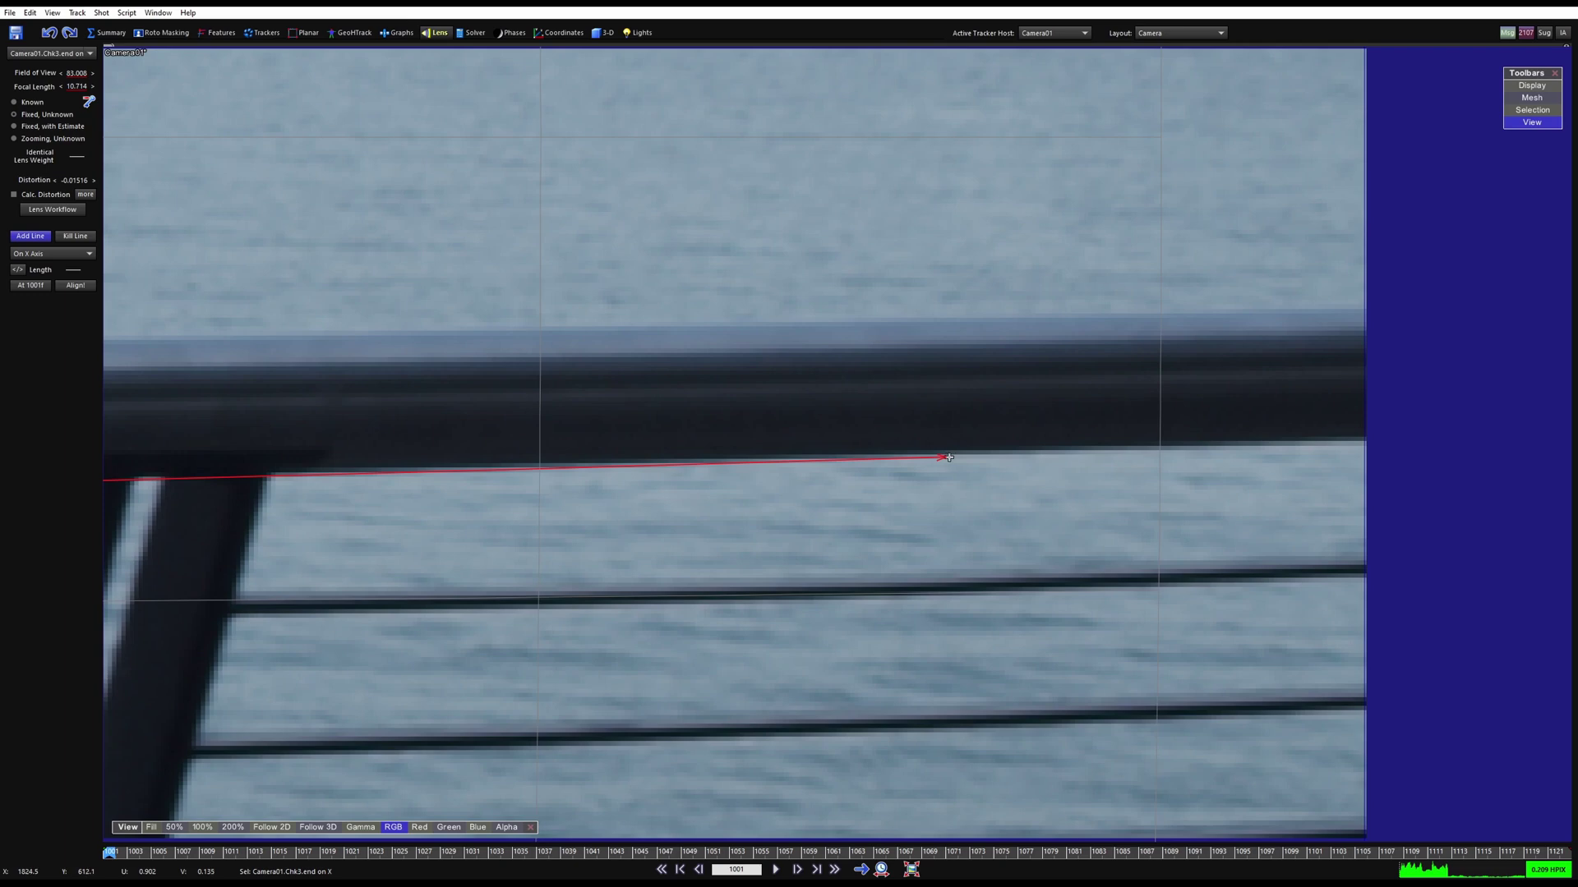
scroll(949, 458, "down", 8)
middle_click_drag(376, 465, 573, 465)
scroll(573, 466, "up", 8)
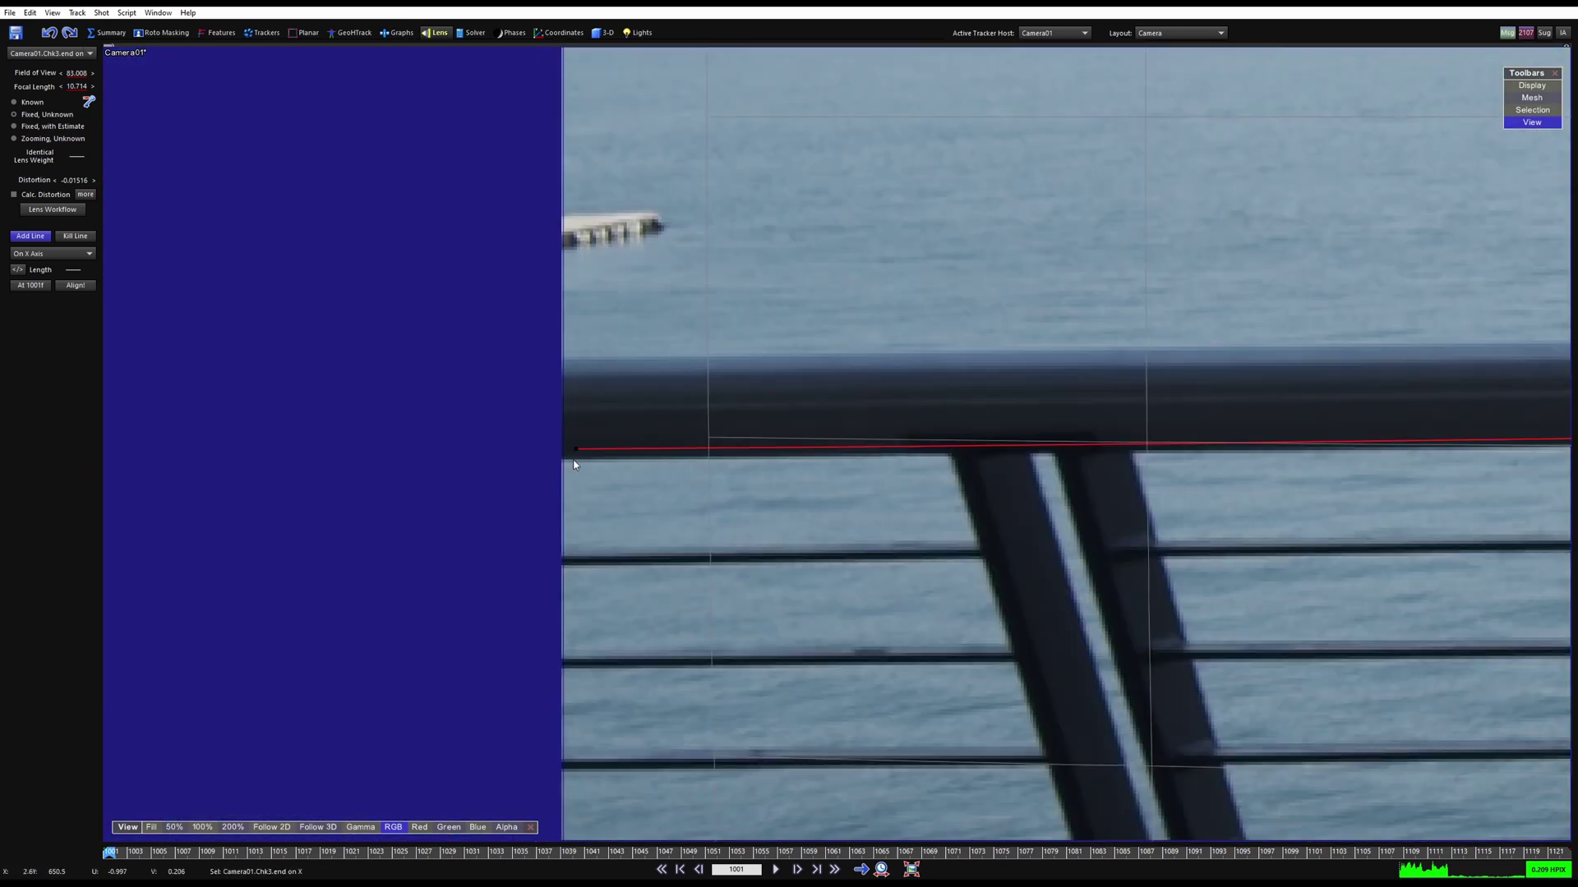
left_click_drag(579, 449, 580, 454)
scroll(579, 454, "down", 8)
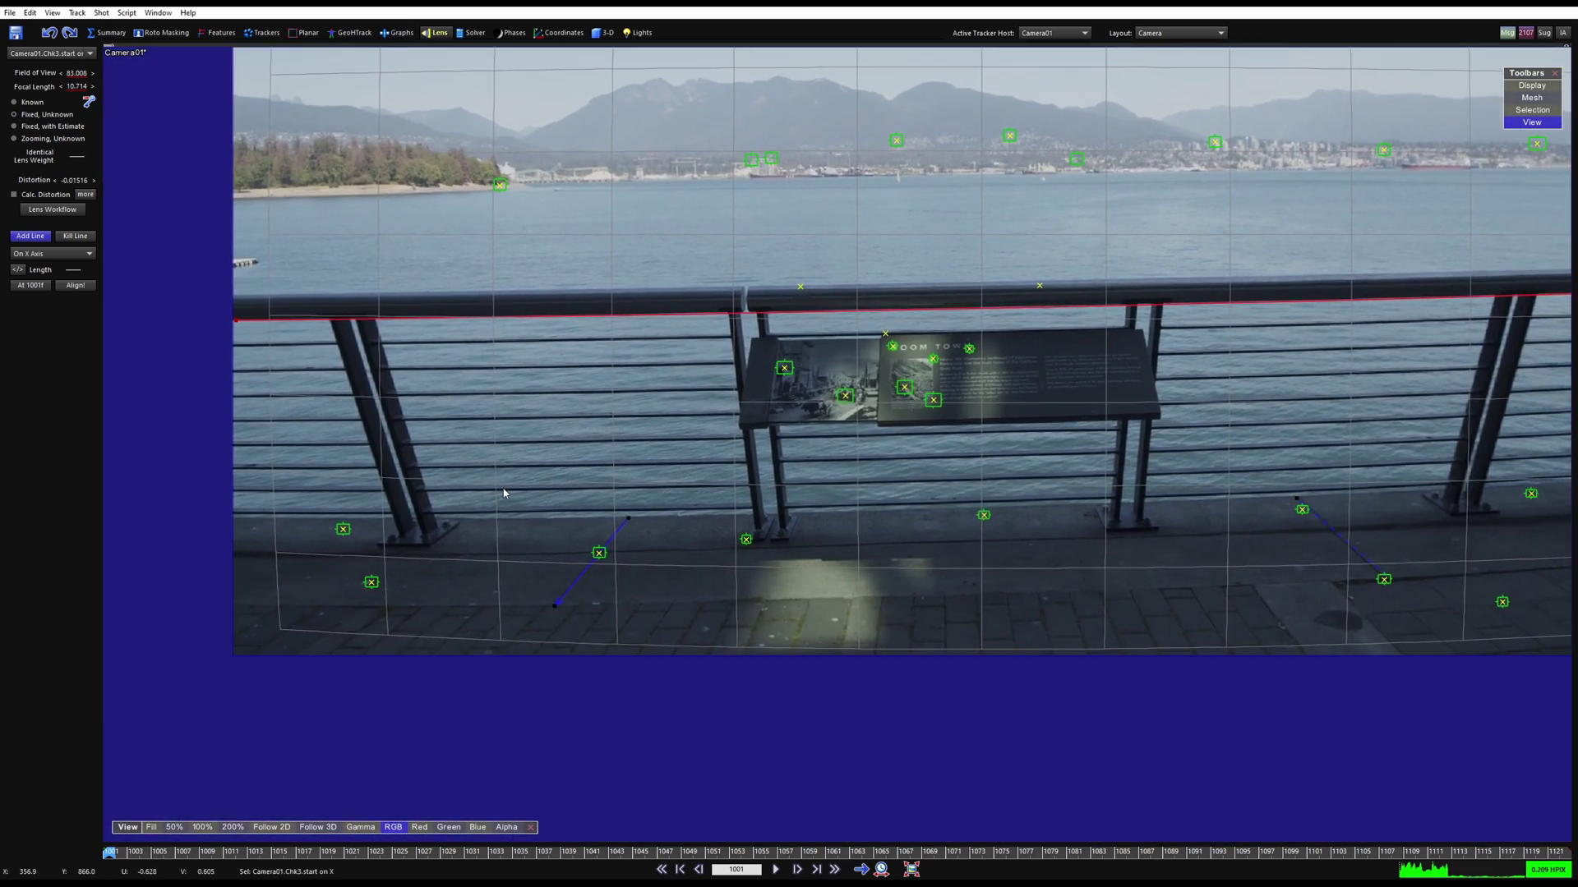
Add an alignment line along the concrete curb's water-side edge below the railing and orient it Parallel to X Axis.
middle_click_drag(504, 493, 338, 526)
scroll(338, 578, "down", 2)
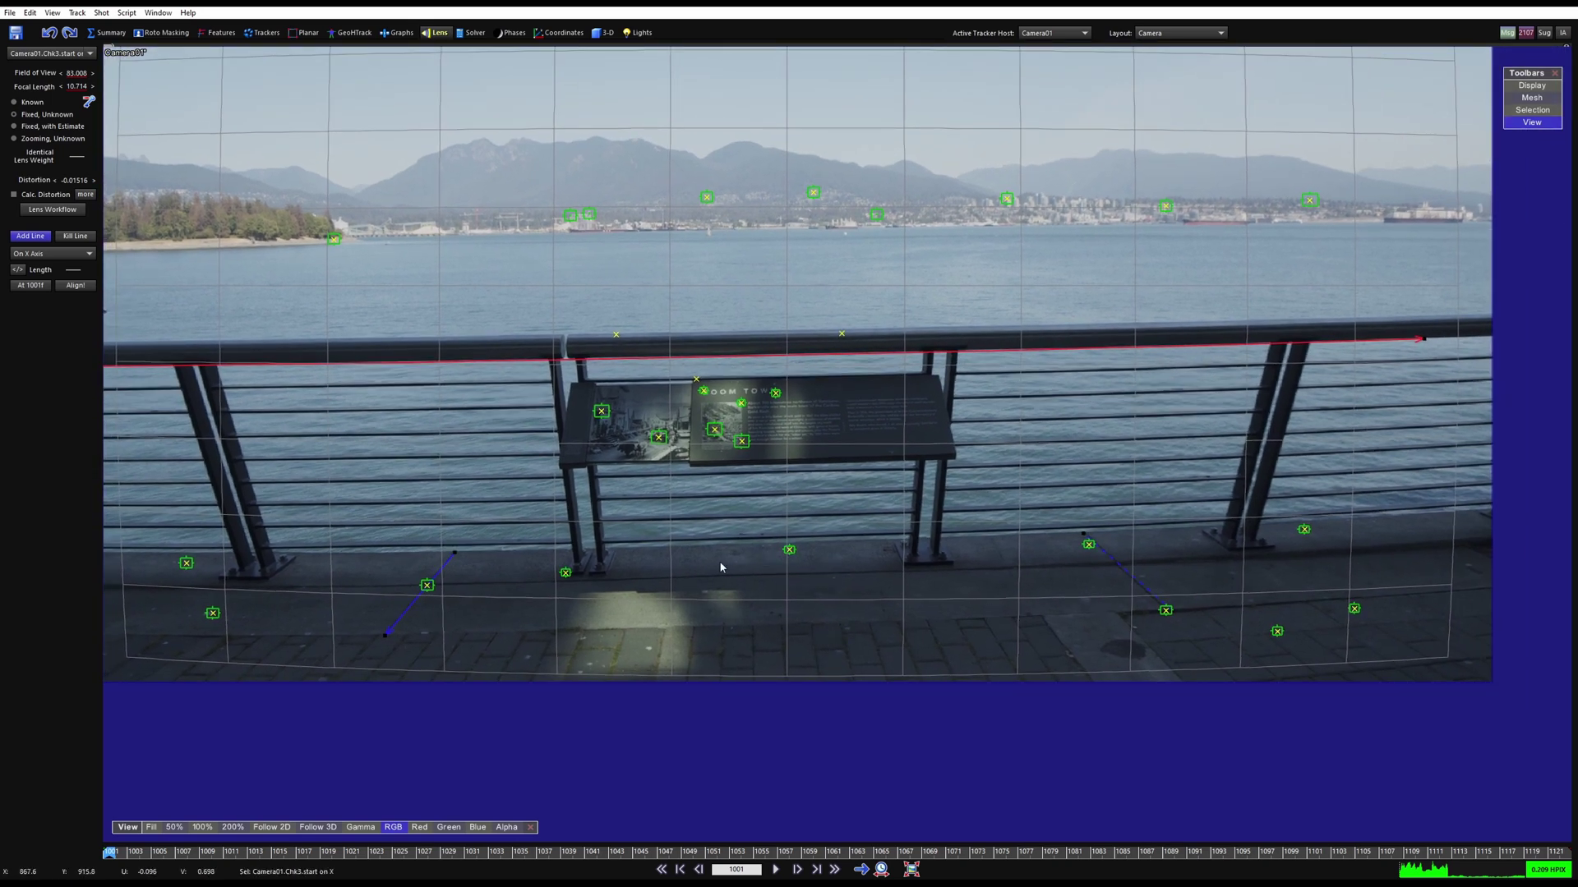
middle_click_drag(771, 568, 843, 570)
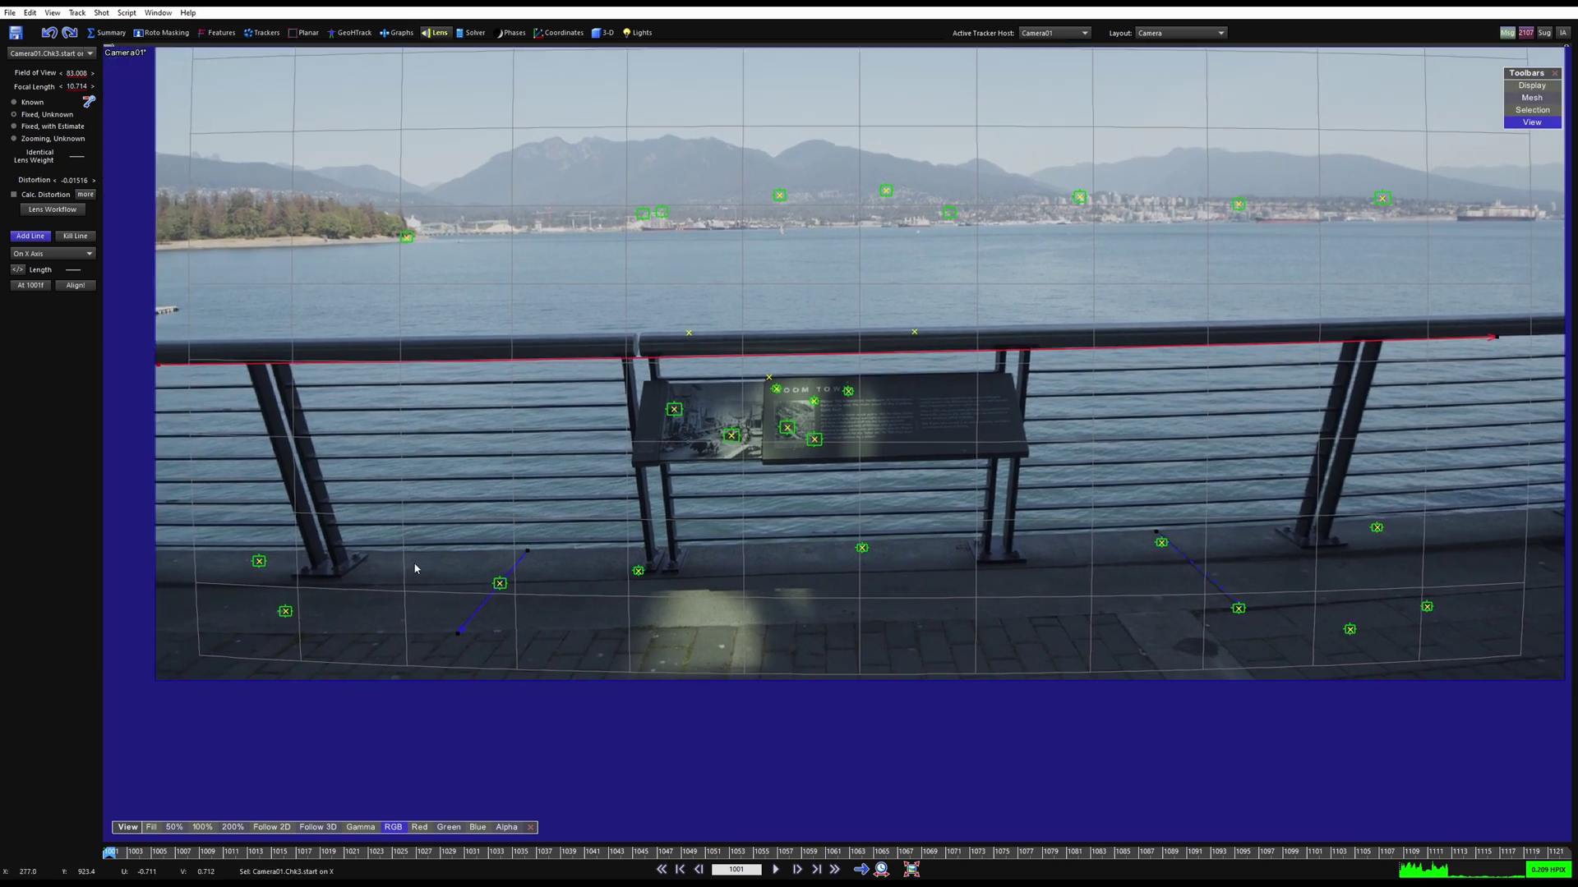
scroll(238, 551, "up", 5)
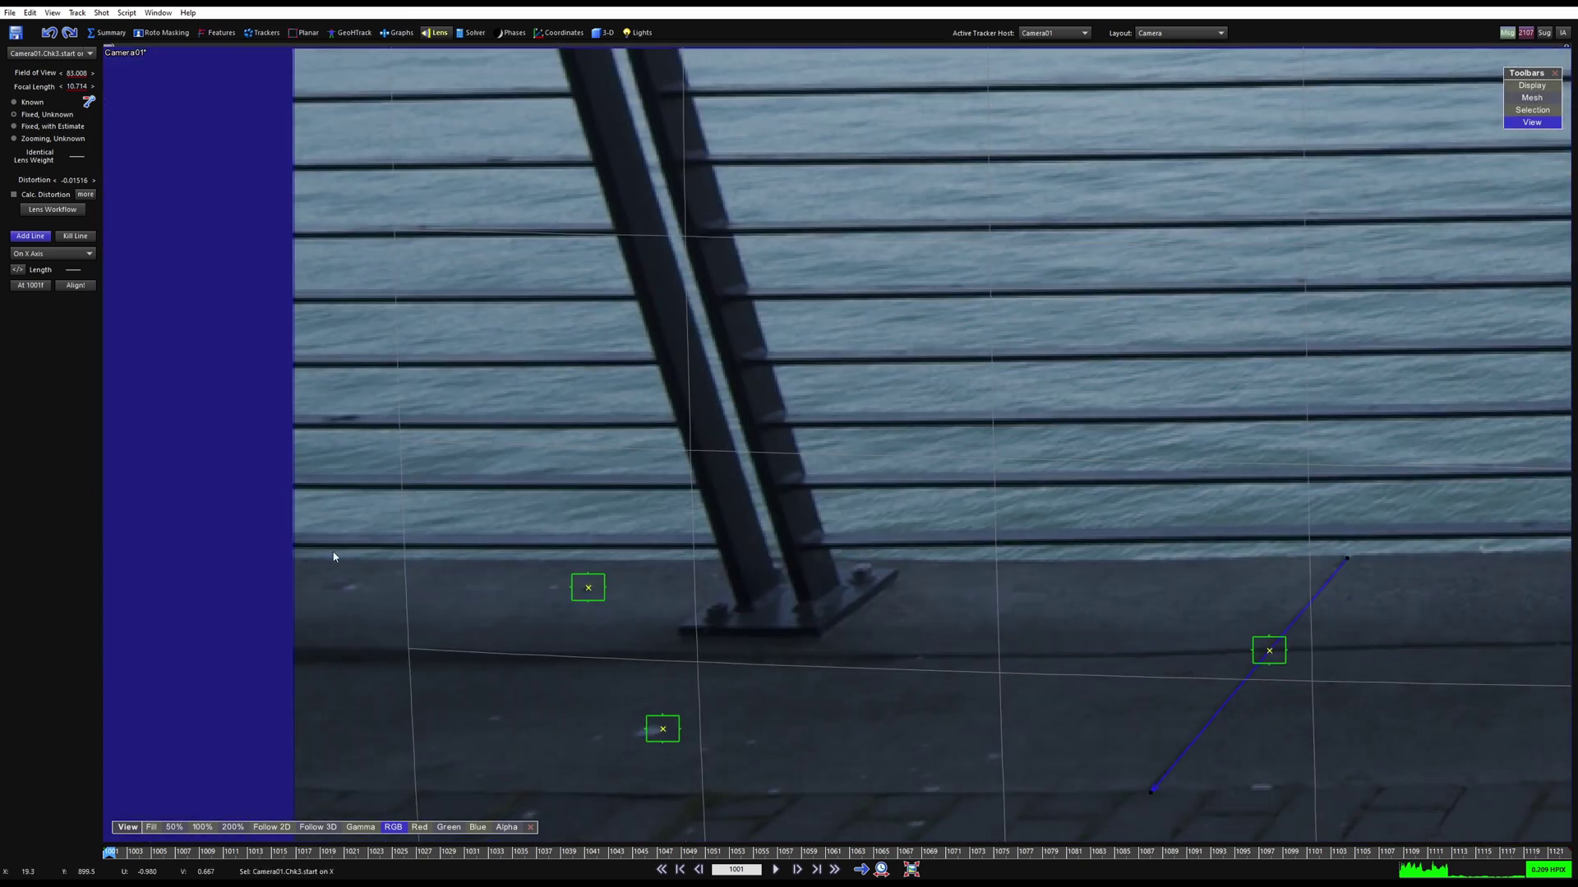
left_click_drag(365, 546, 294, 548)
right_click(1448, 538)
left_click(1479, 556)
scroll(811, 524, "down", 5)
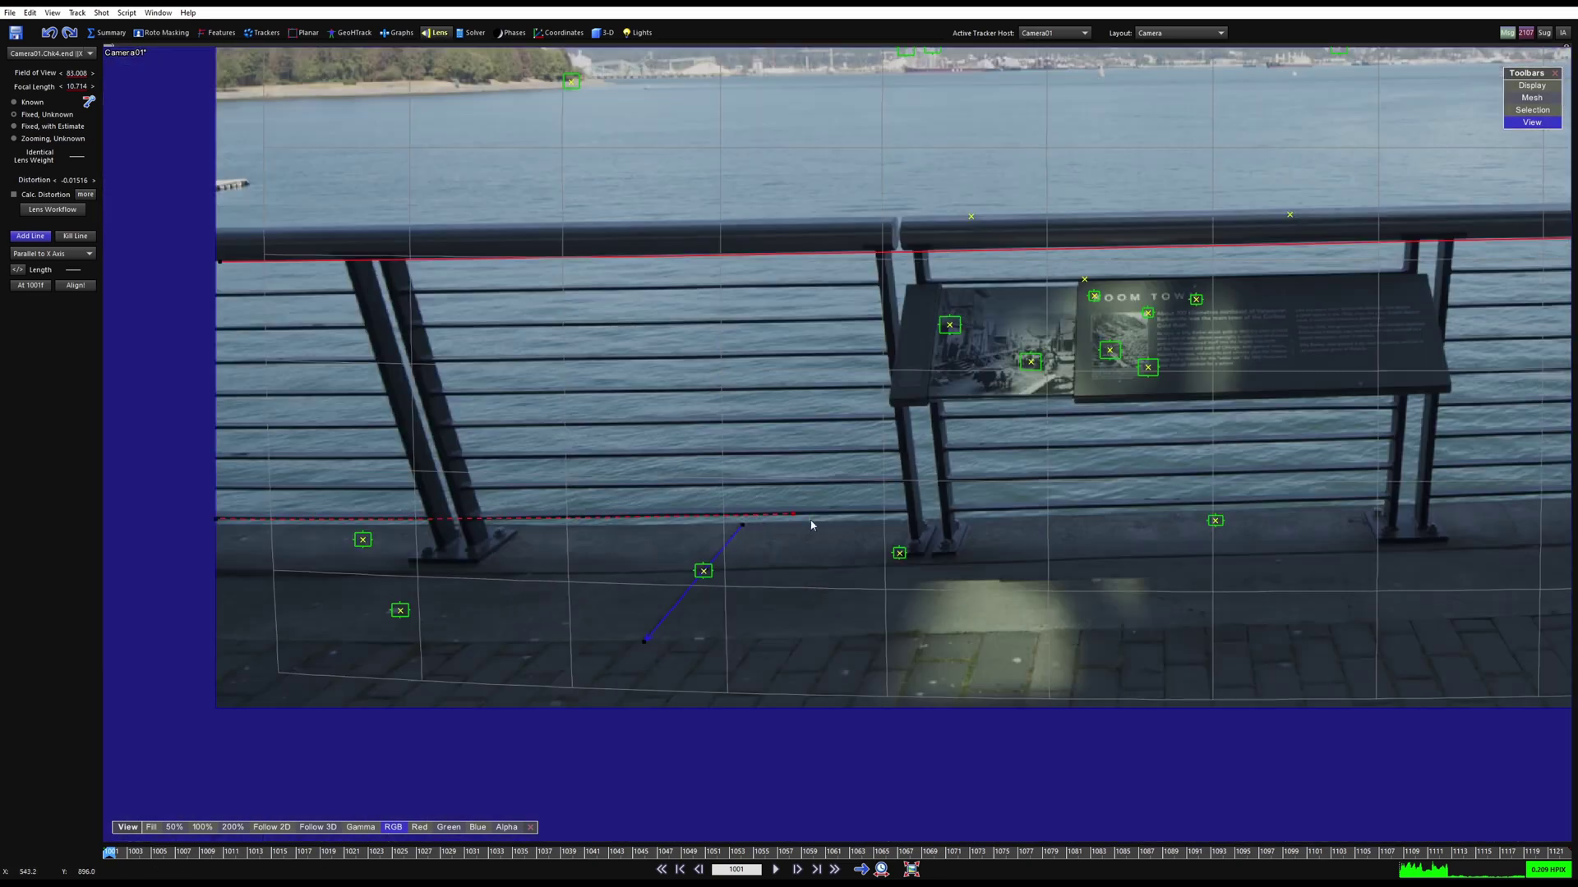
Extend the lower X-parallel alignment line along the railing's lowest bar to the shot's right edge and check its fit.
middle_click_drag(811, 525, 401, 556)
scroll(355, 558, "down", 2)
left_click_drag(359, 549, 789, 534)
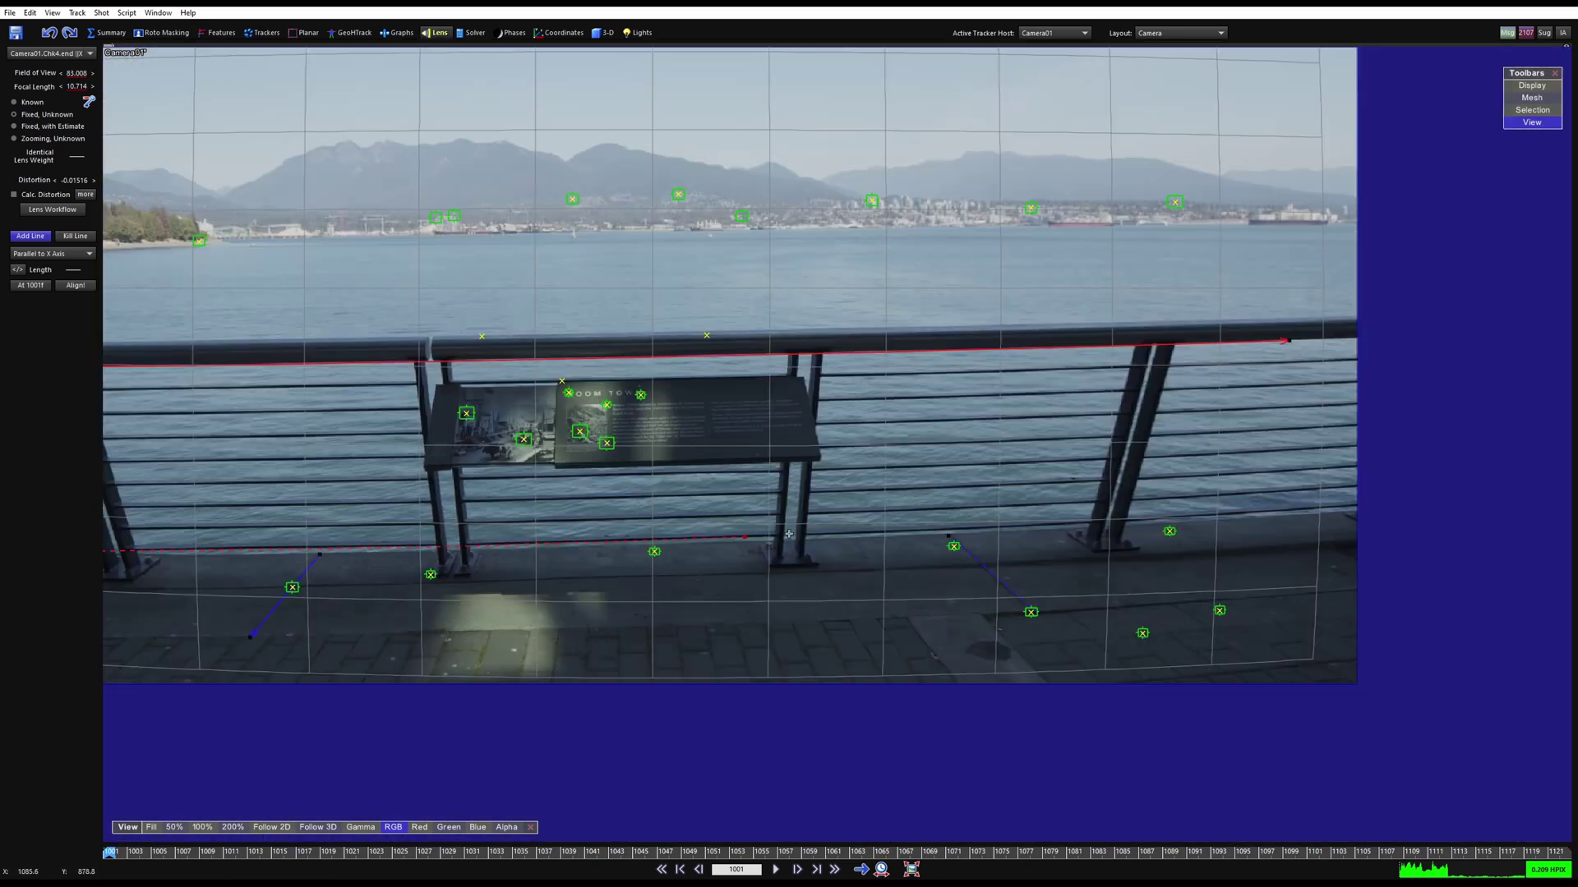
left_click_drag(1175, 527, 1319, 512)
scroll(1347, 505, "up", 5)
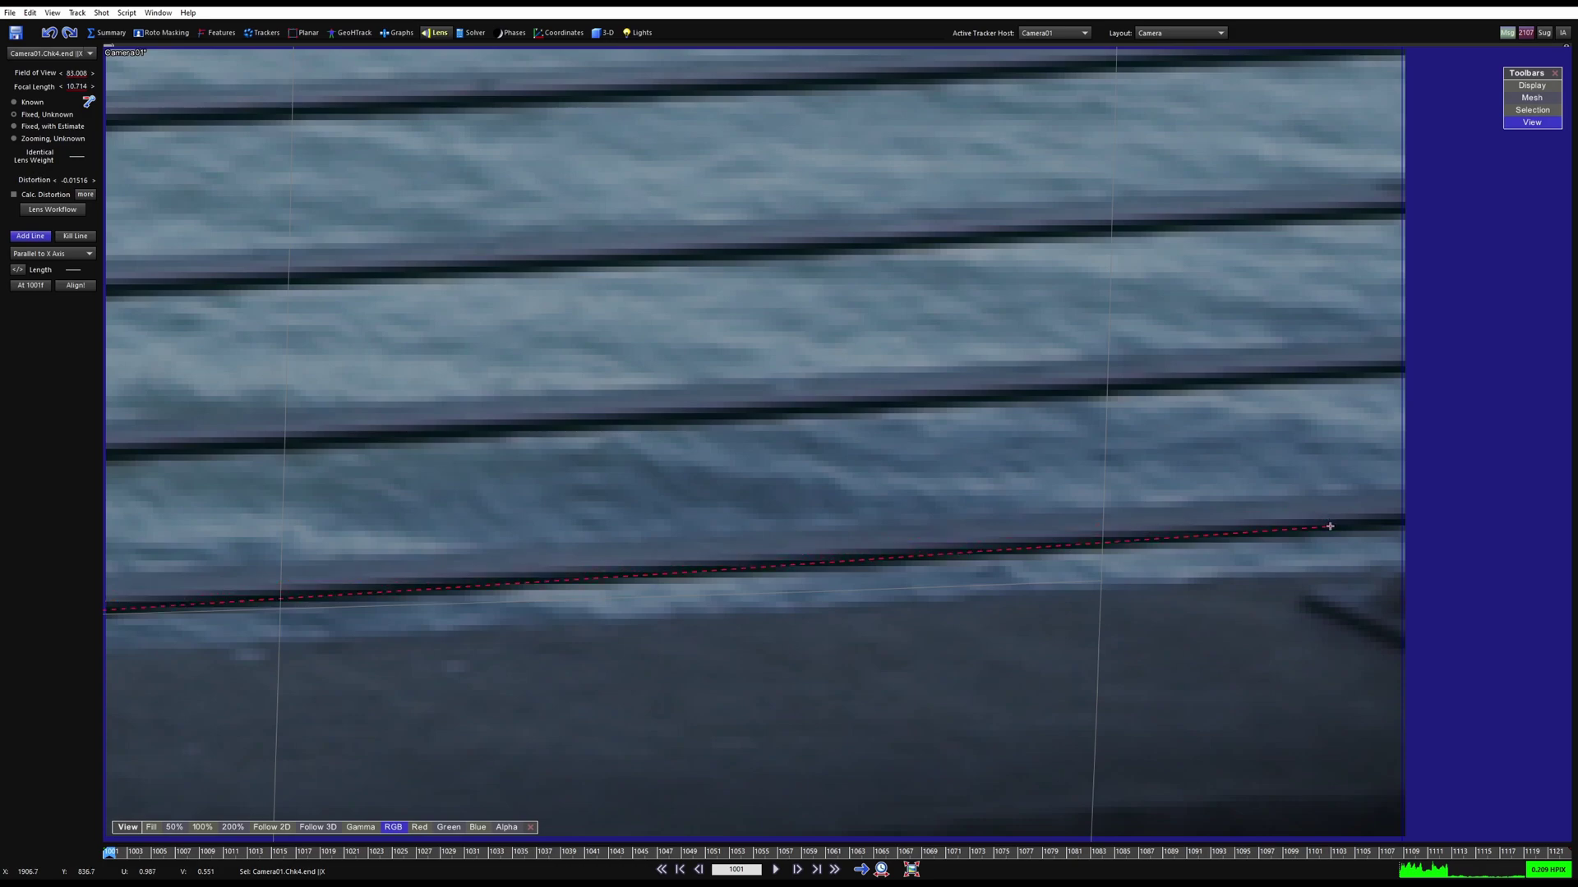
scroll(1330, 526, "down", 5)
scroll(1016, 541, "up", 5)
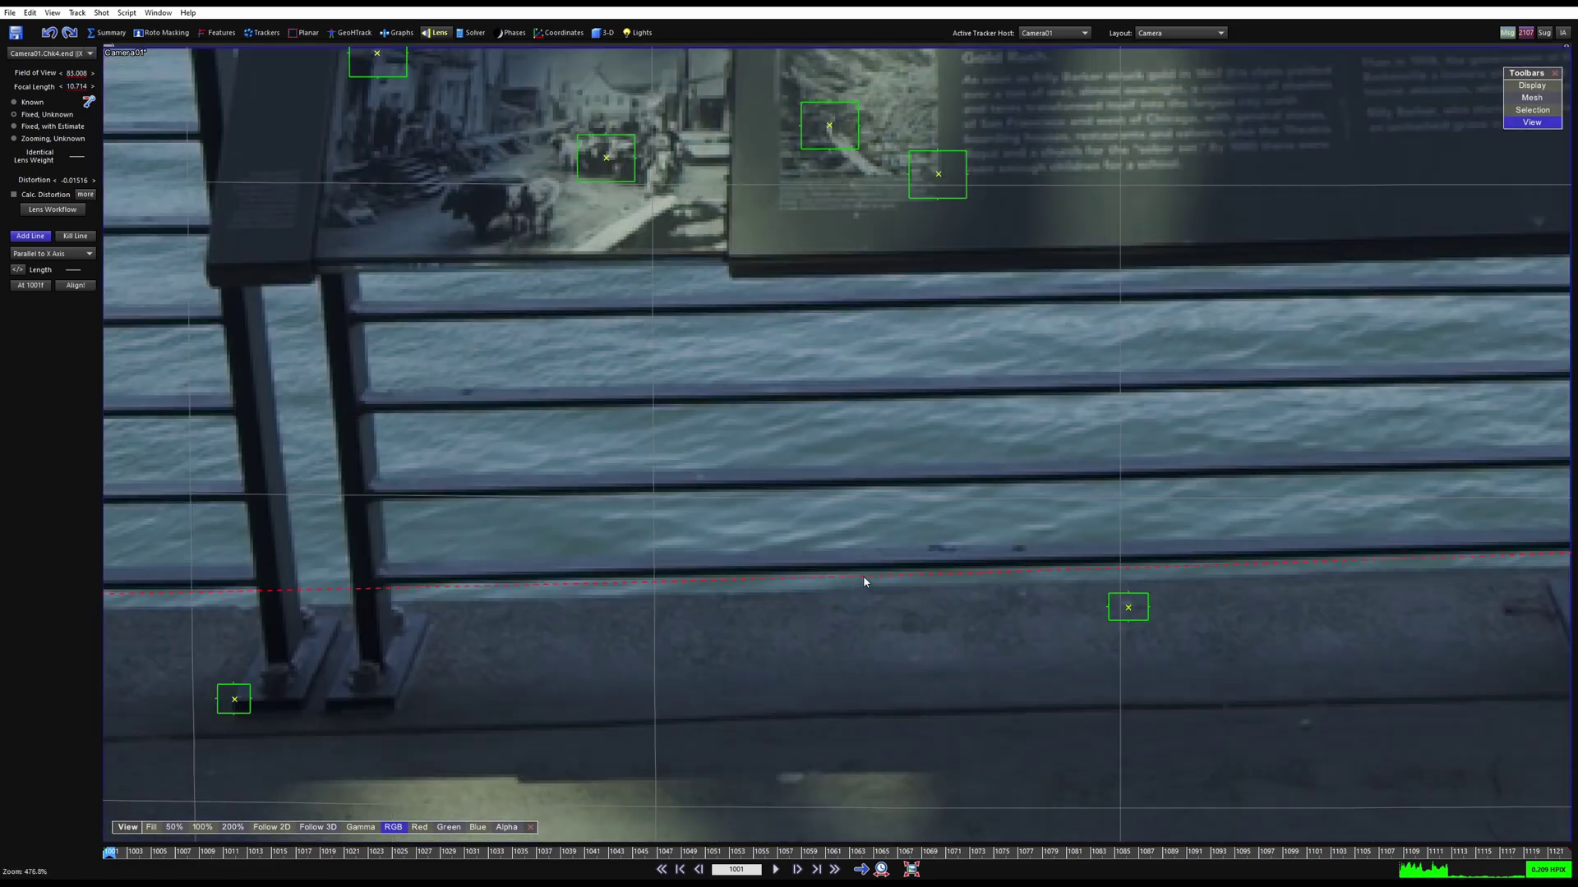
scroll(556, 591, "down", 5)
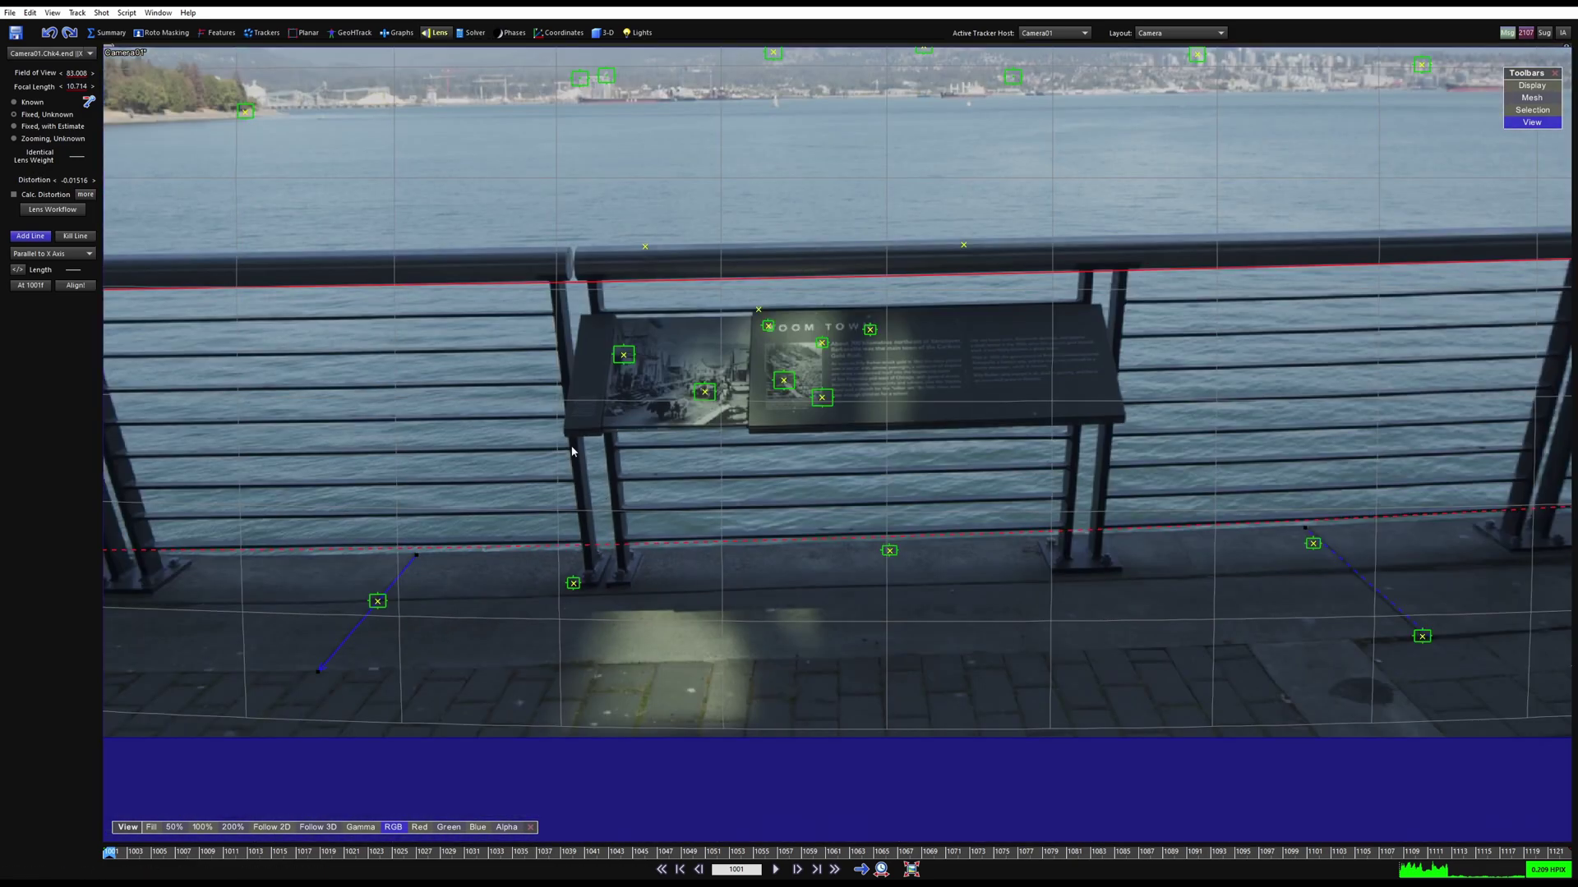
scroll(692, 457, "down", 2)
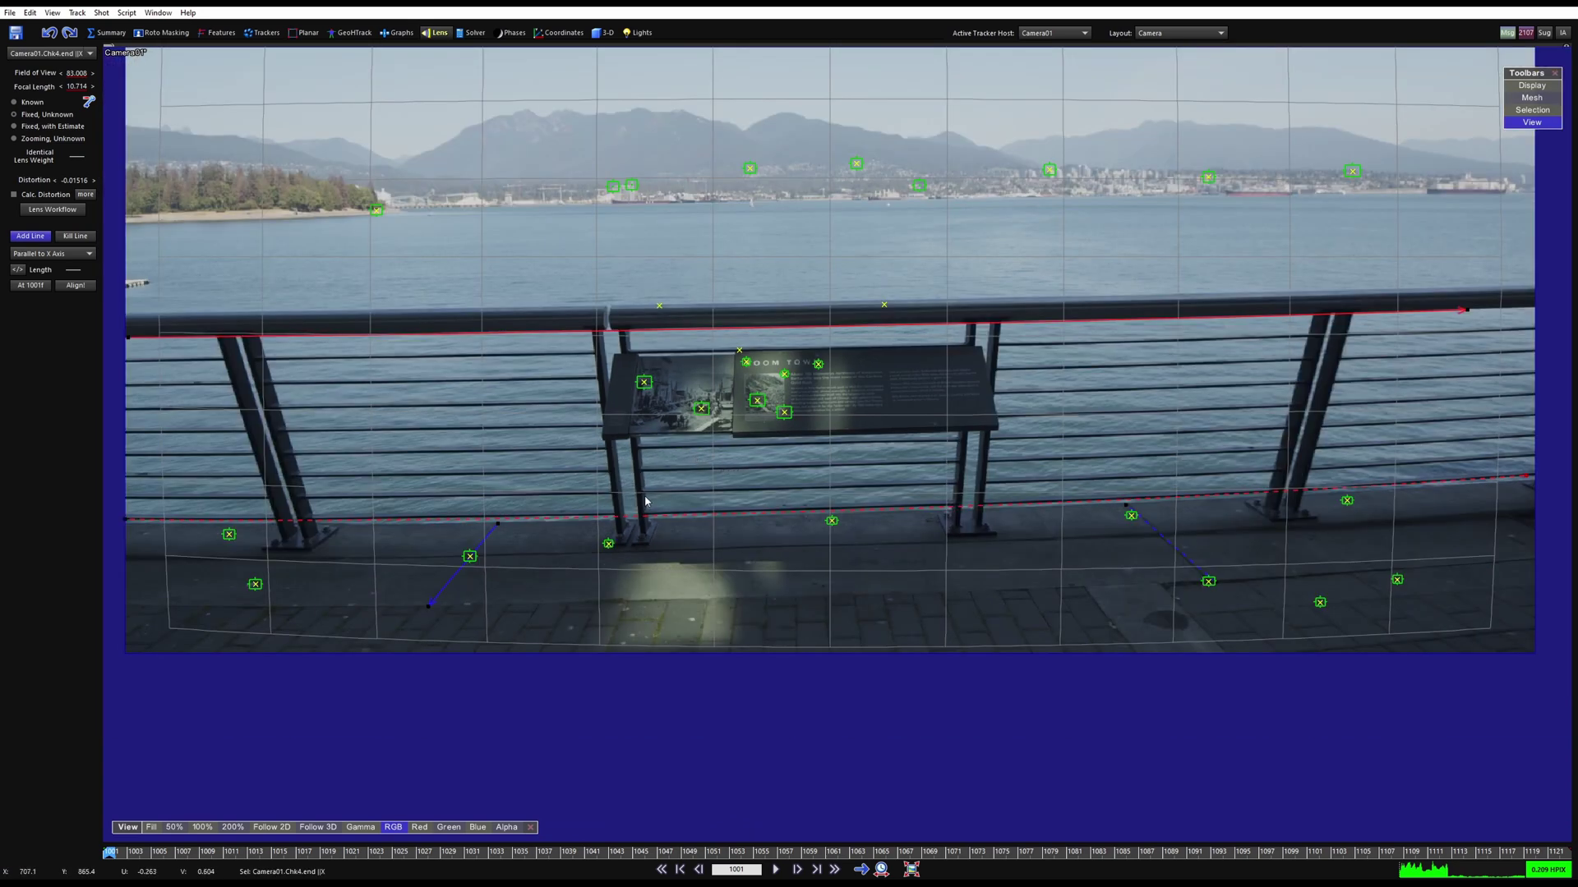
Move the handrail line's left endpoint to the lower edge of the right rail section, just beside the gap.
middle_click_drag(295, 353, 511, 367)
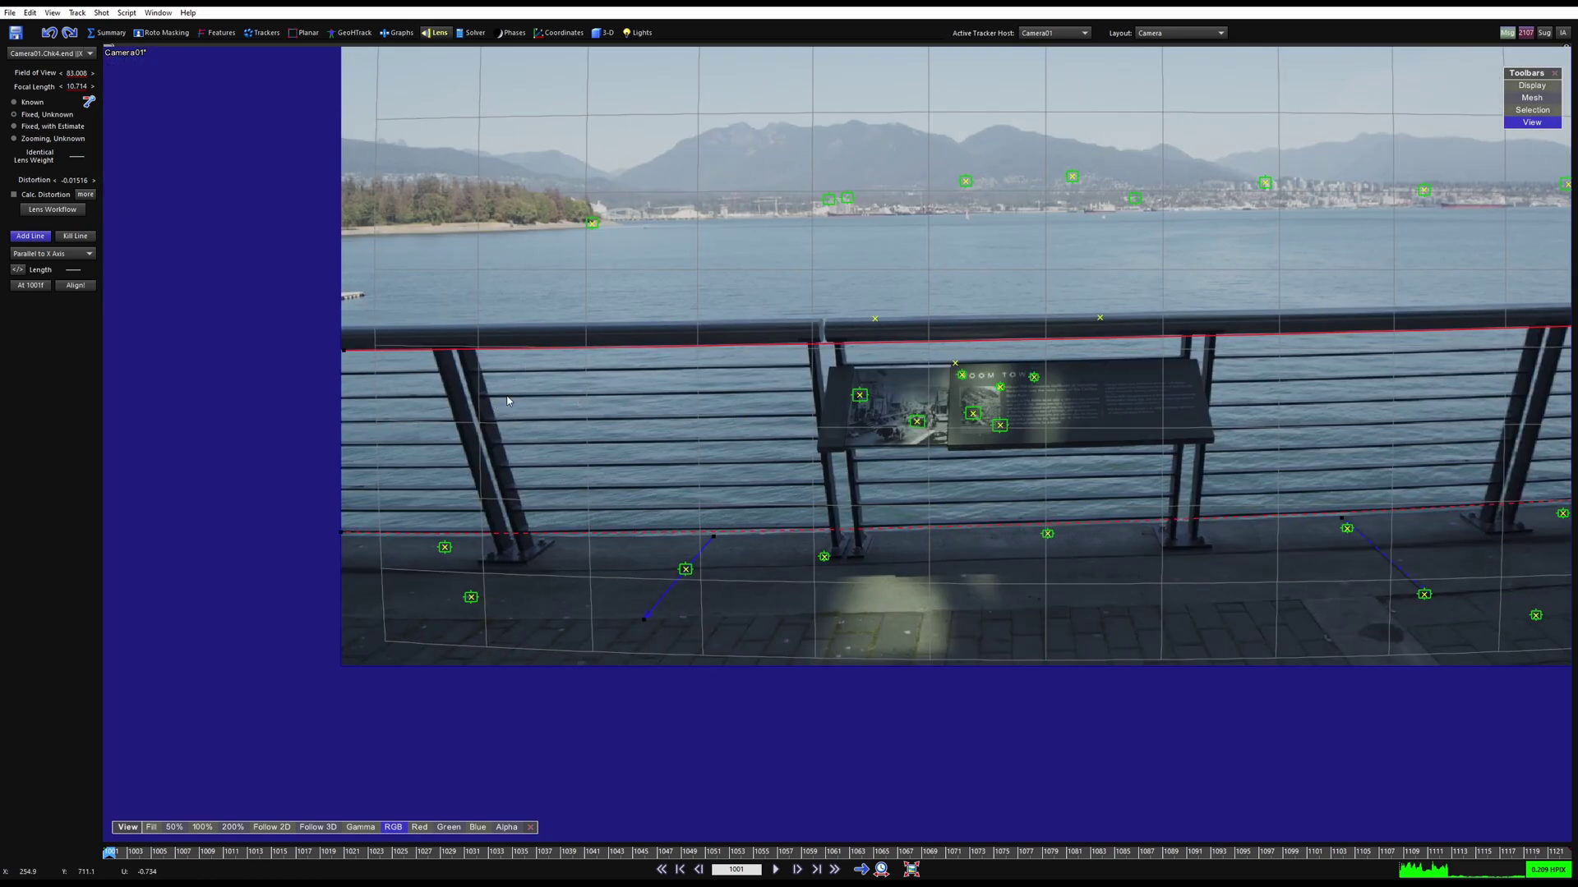
left_click(844, 341)
scroll(844, 339, "up", 2)
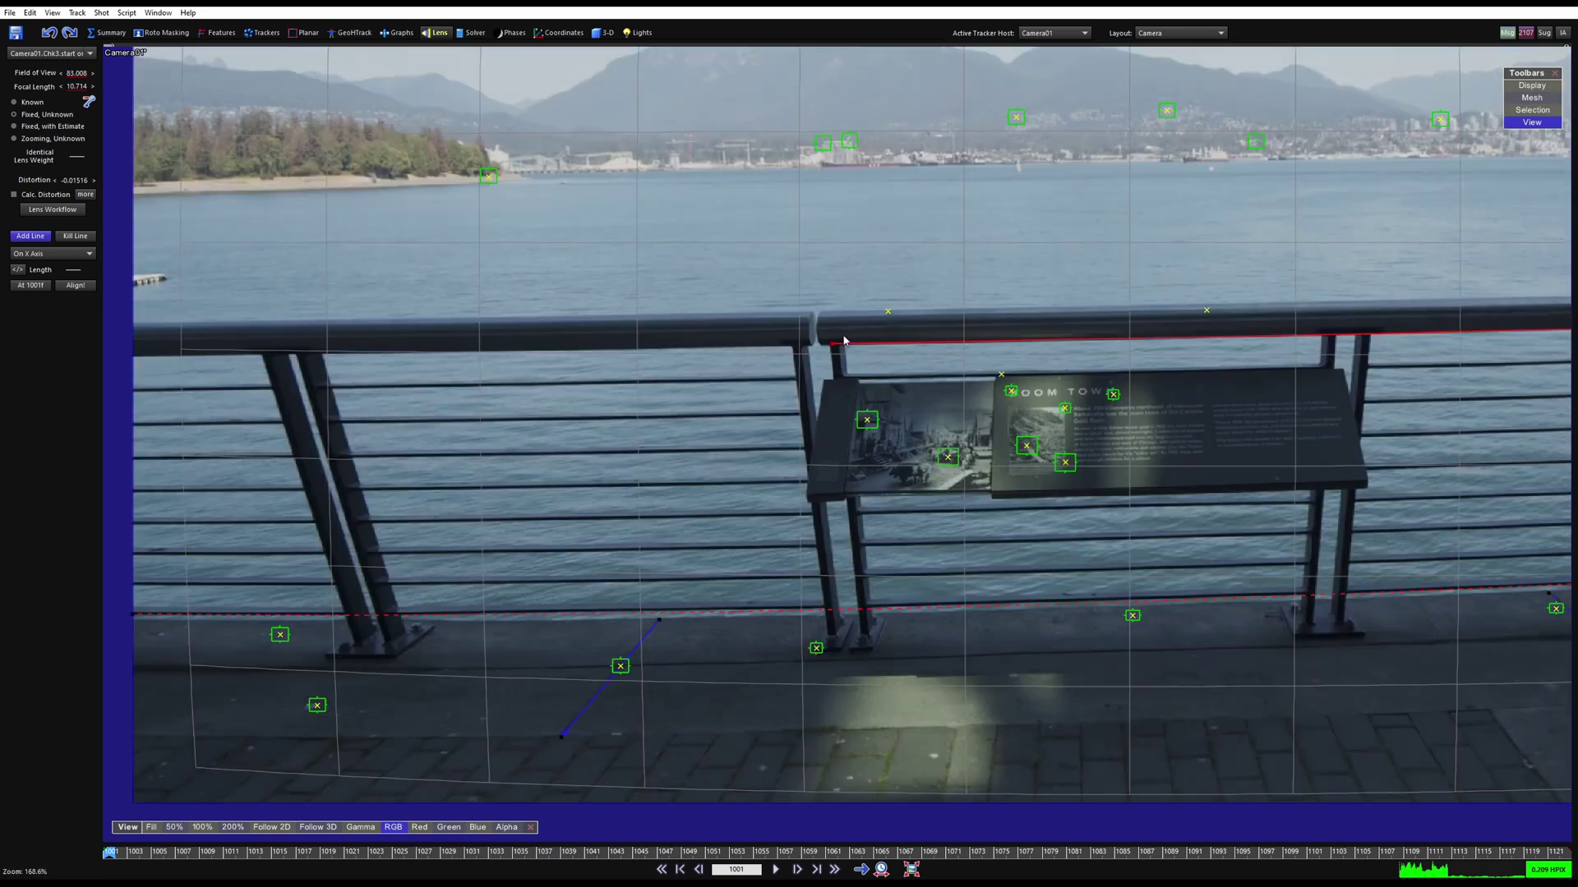
scroll(844, 341, "up", 4)
left_click_drag(796, 367, 796, 370)
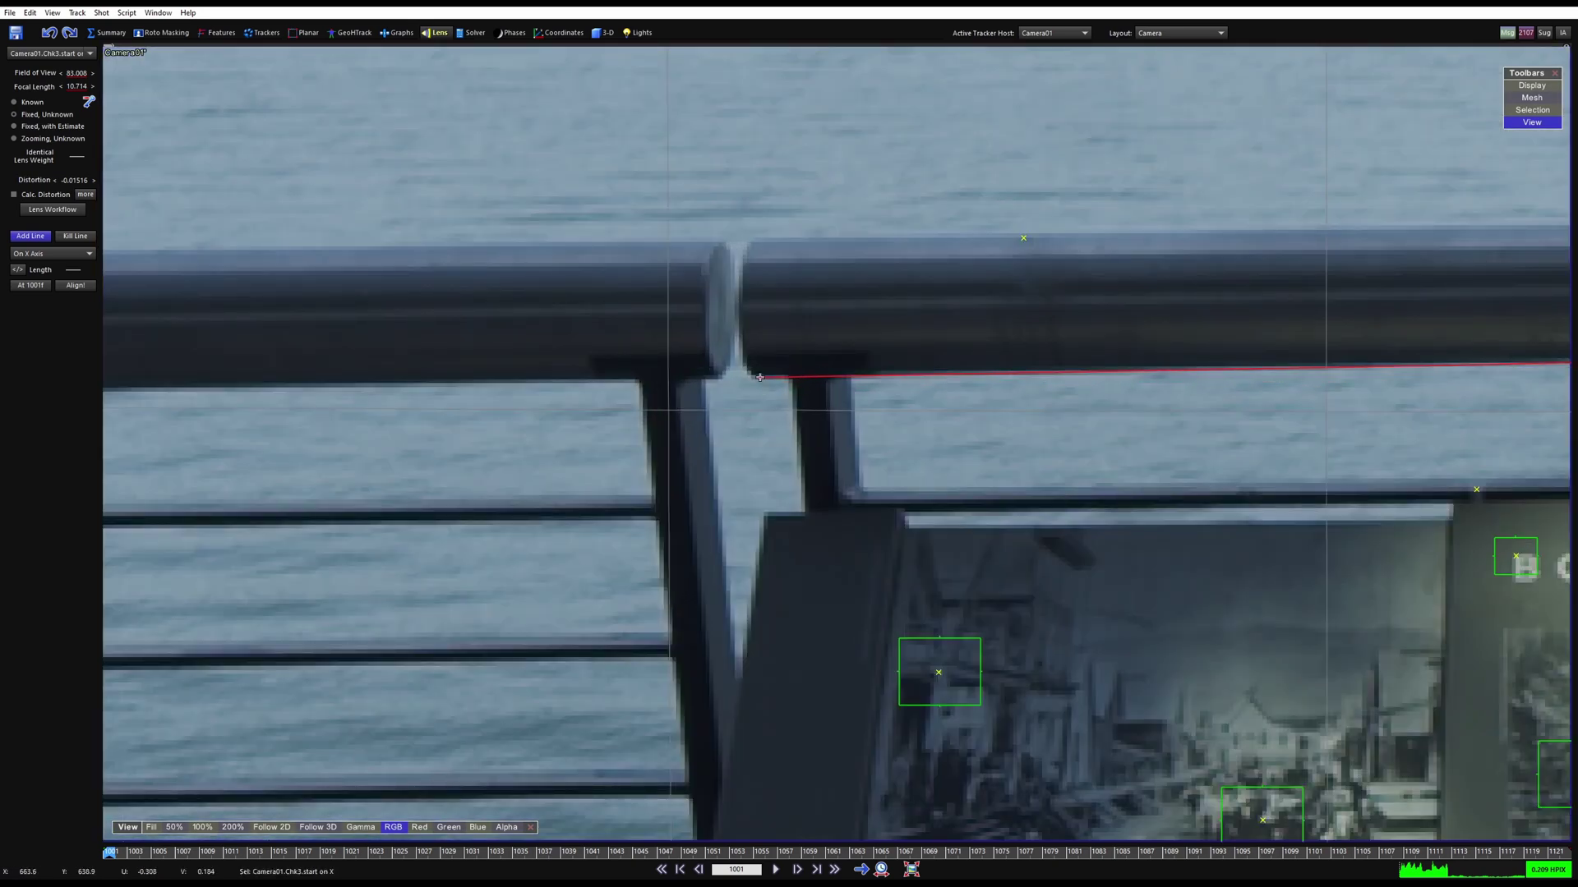
Move the lower X-parallel line's left endpoint onto the lowest bar at the sign's left posts and check the line along its length.
scroll(760, 386, "down", 6)
middle_click_drag(294, 654, 355, 627)
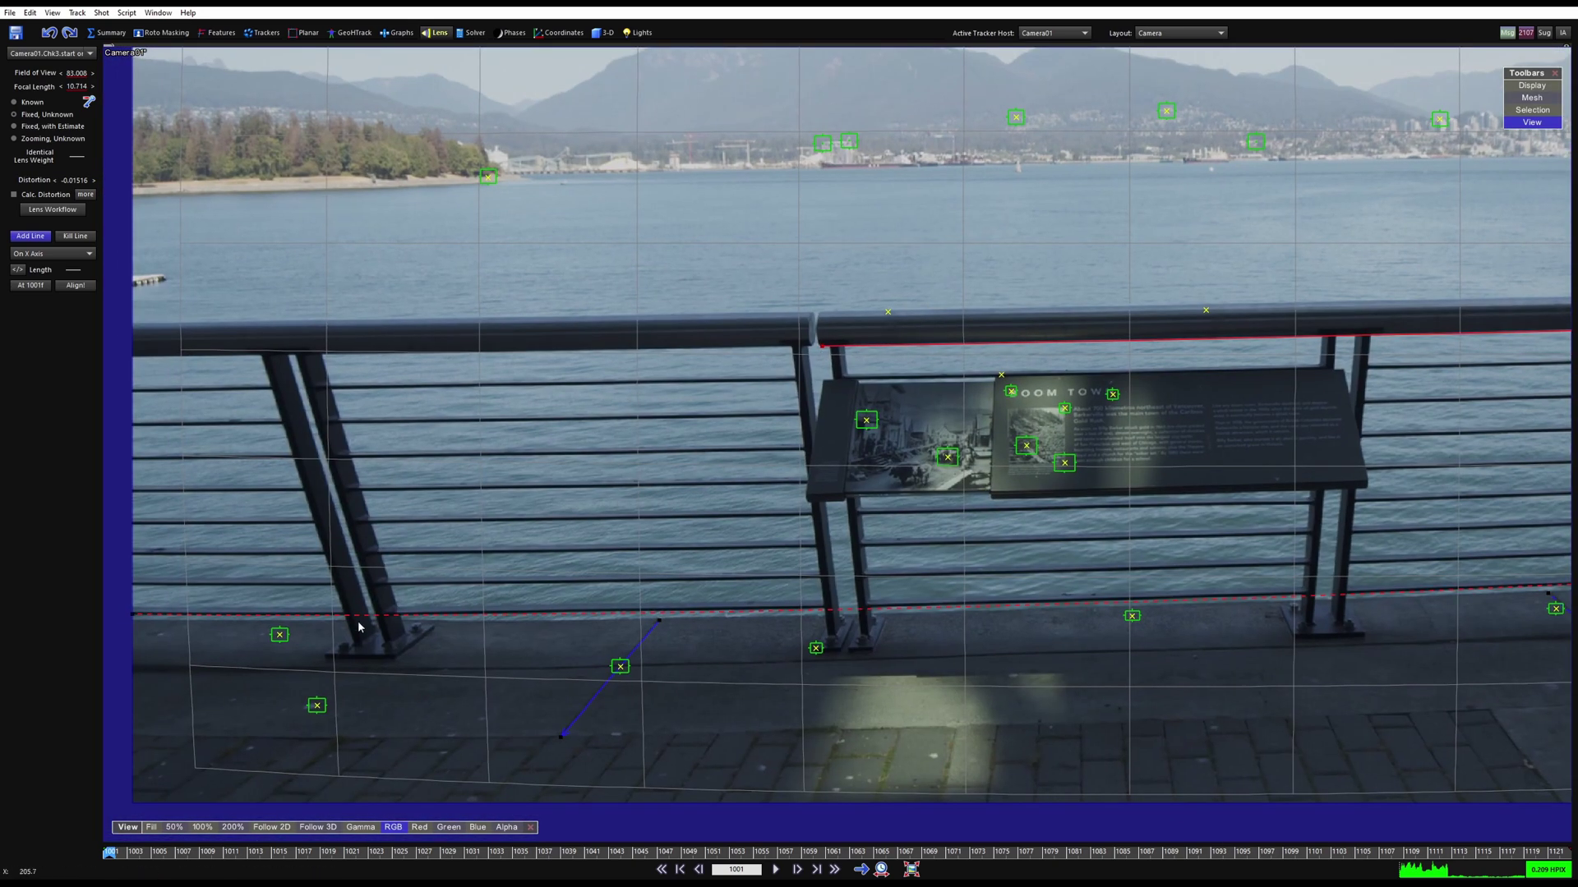
left_click_drag(136, 615, 156, 622)
scroll(836, 609, "down", 2)
middle_click_drag(1416, 531, 1045, 547)
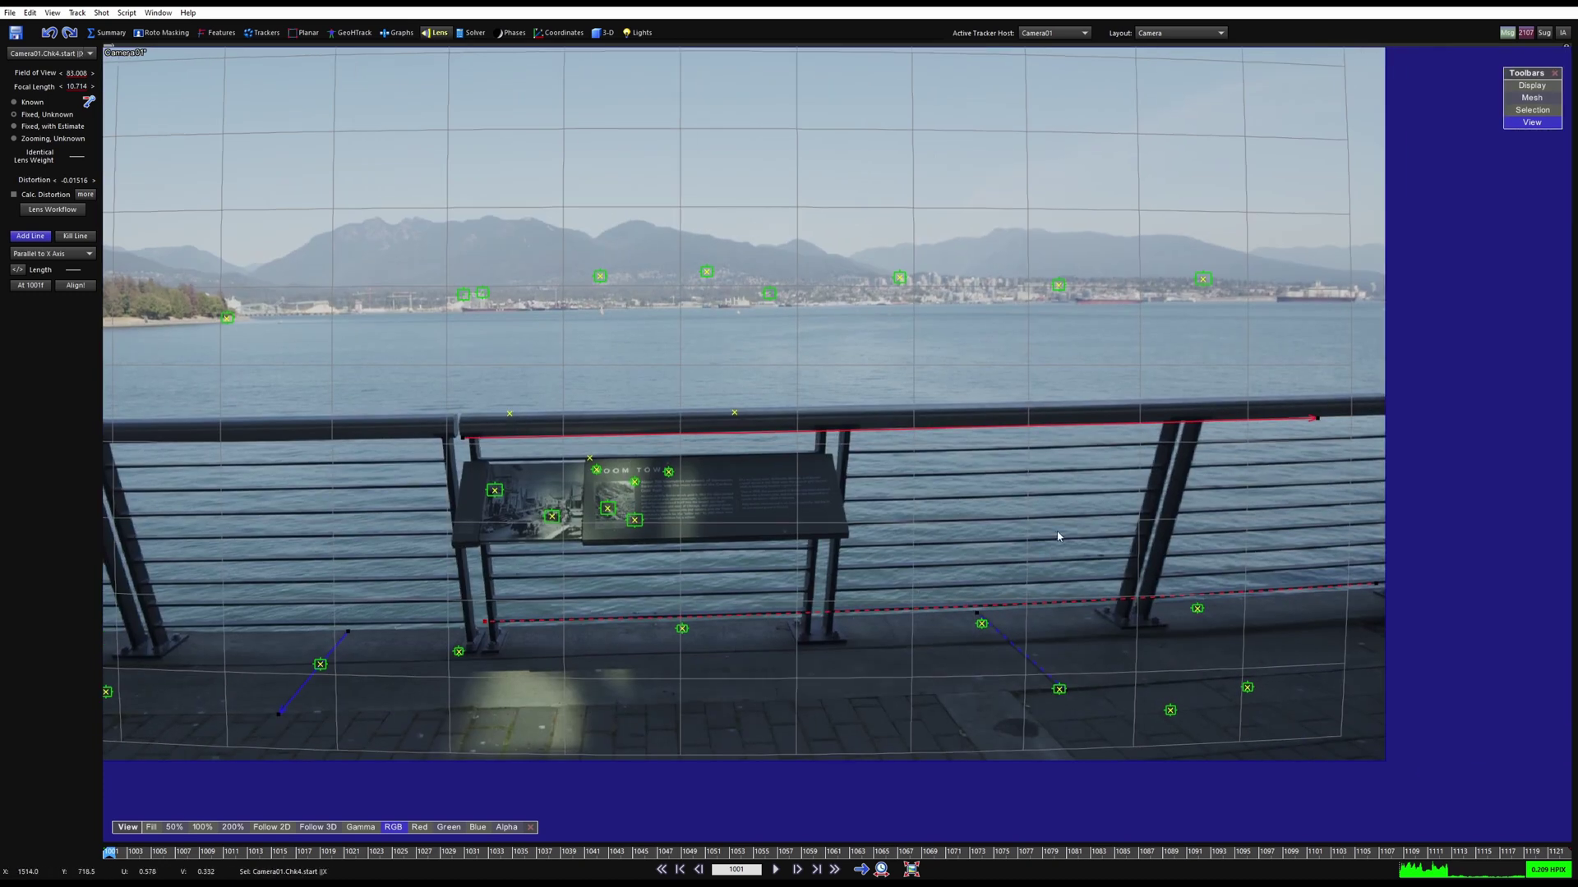
scroll(518, 597, "up", 5)
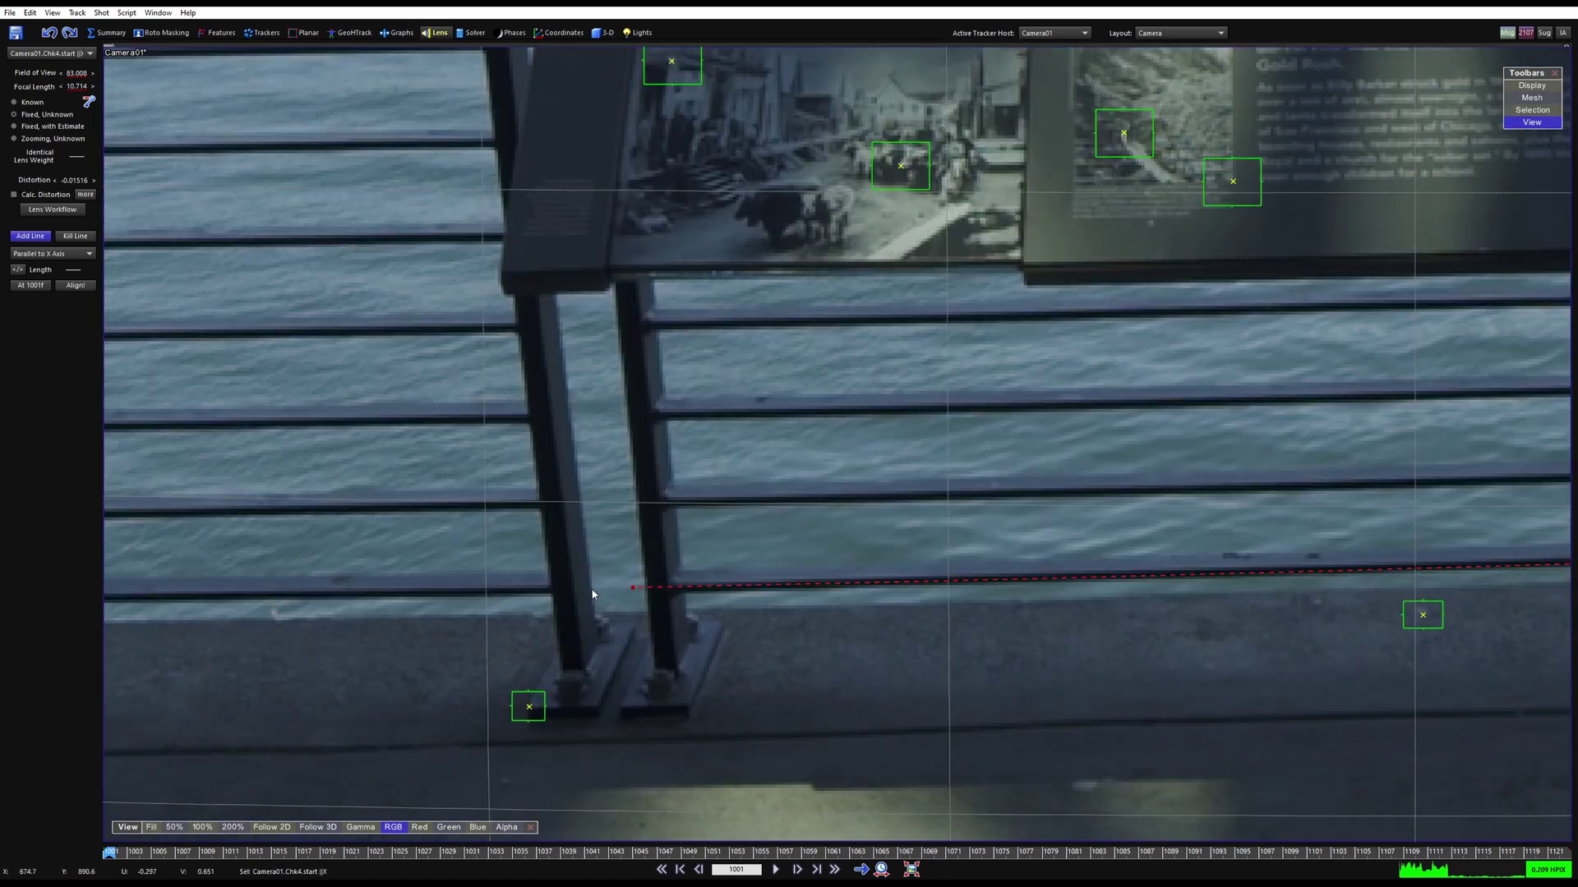
left_click_drag(606, 599, 687, 592)
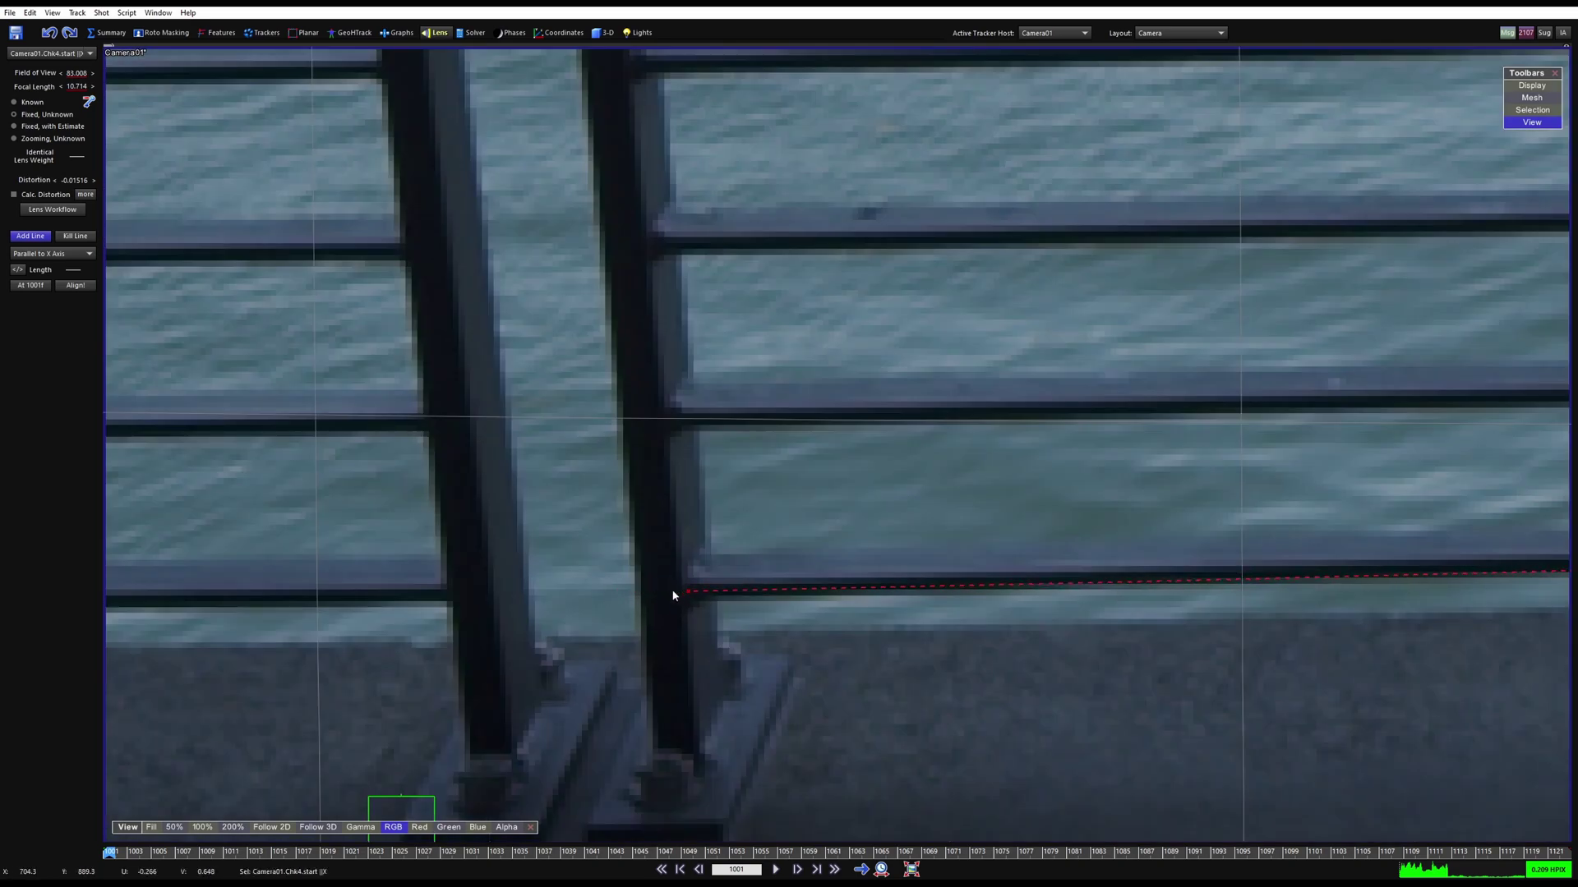
scroll(673, 595, "down", 5)
scroll(823, 575, "up", 4)
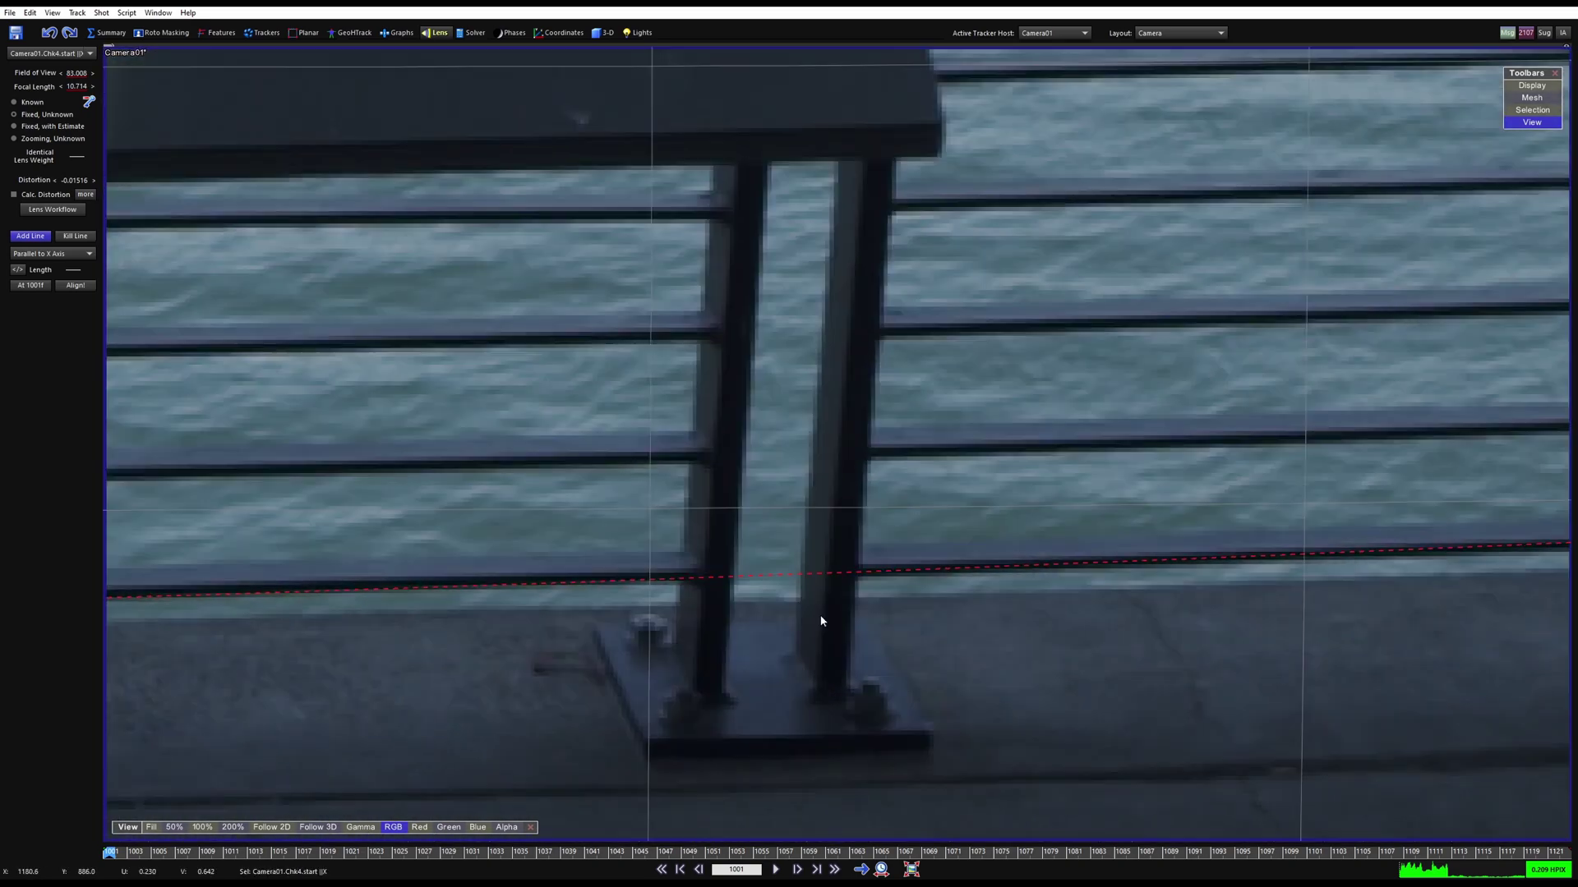
middle_click_drag(822, 621, 240, 633)
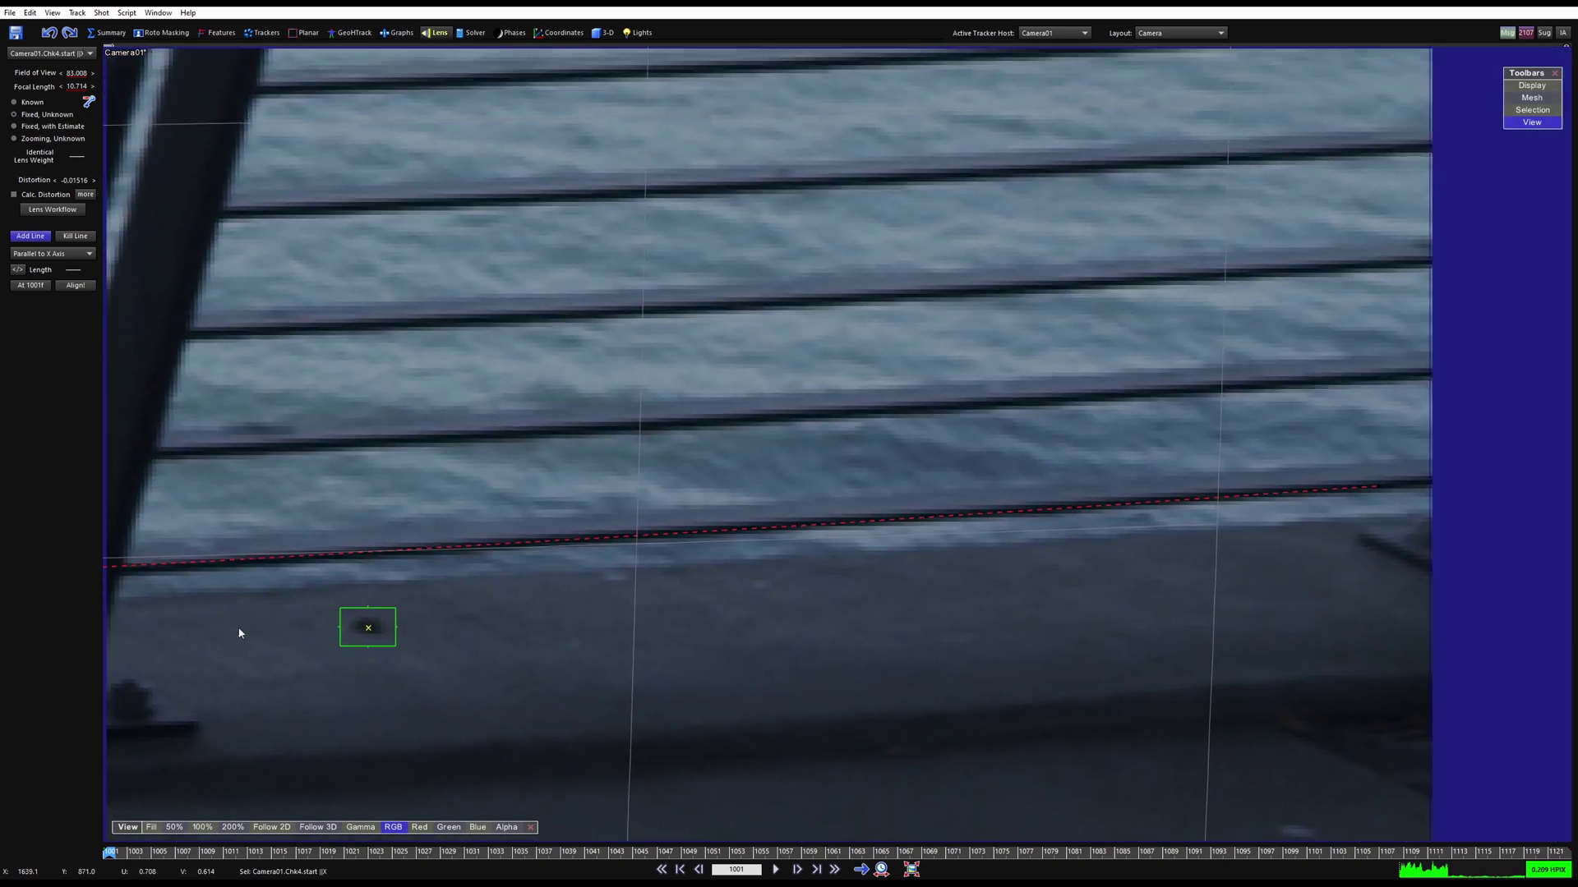
scroll(874, 528, "down", 10)
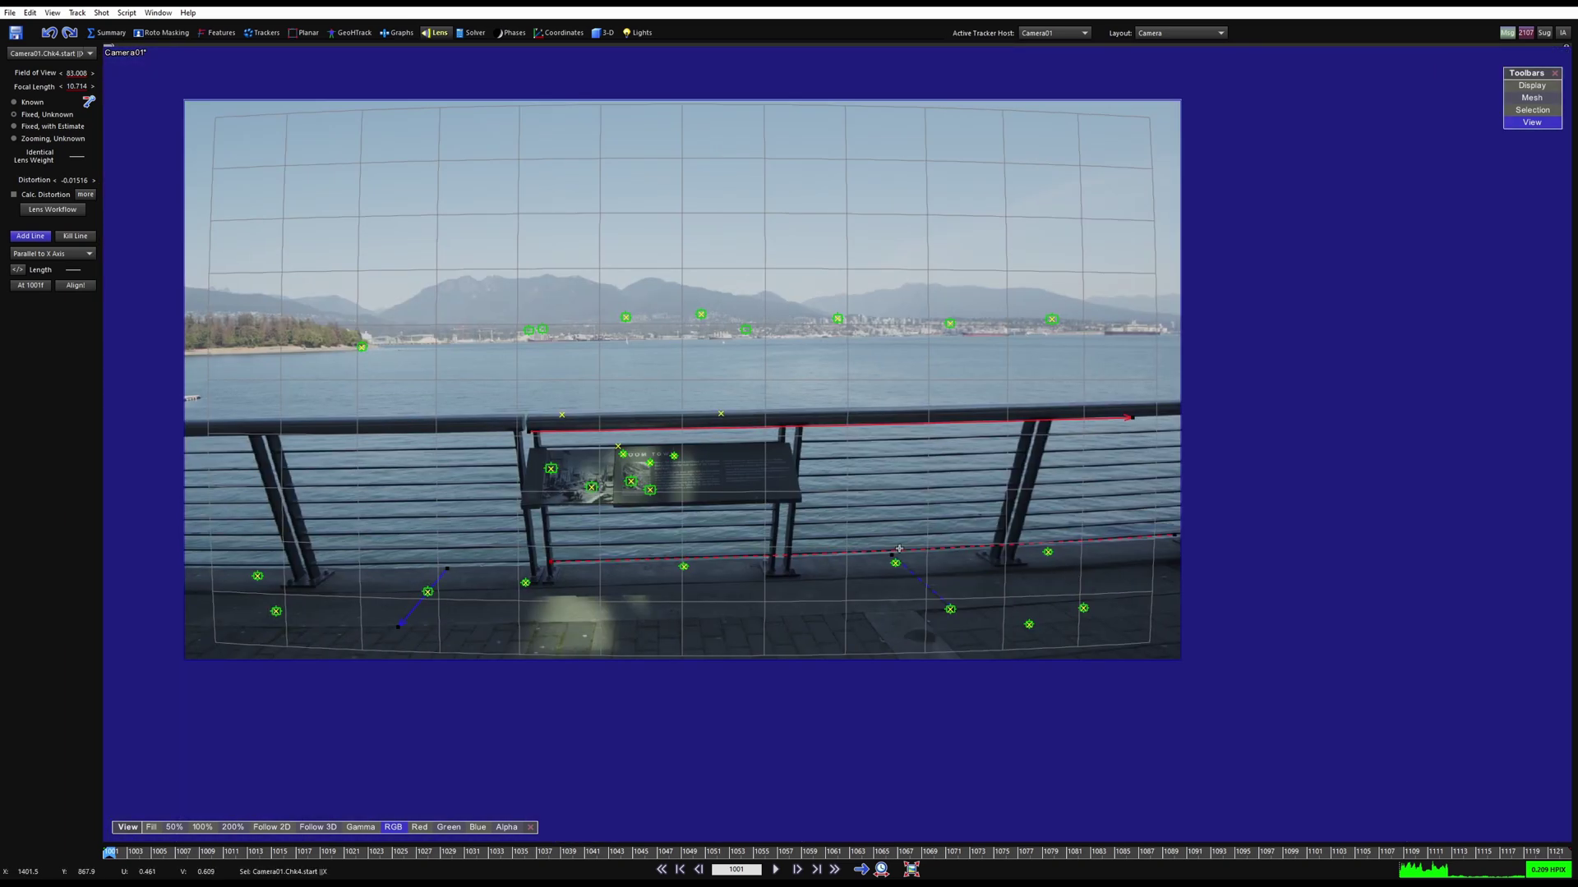
scroll(756, 540, "up", 3)
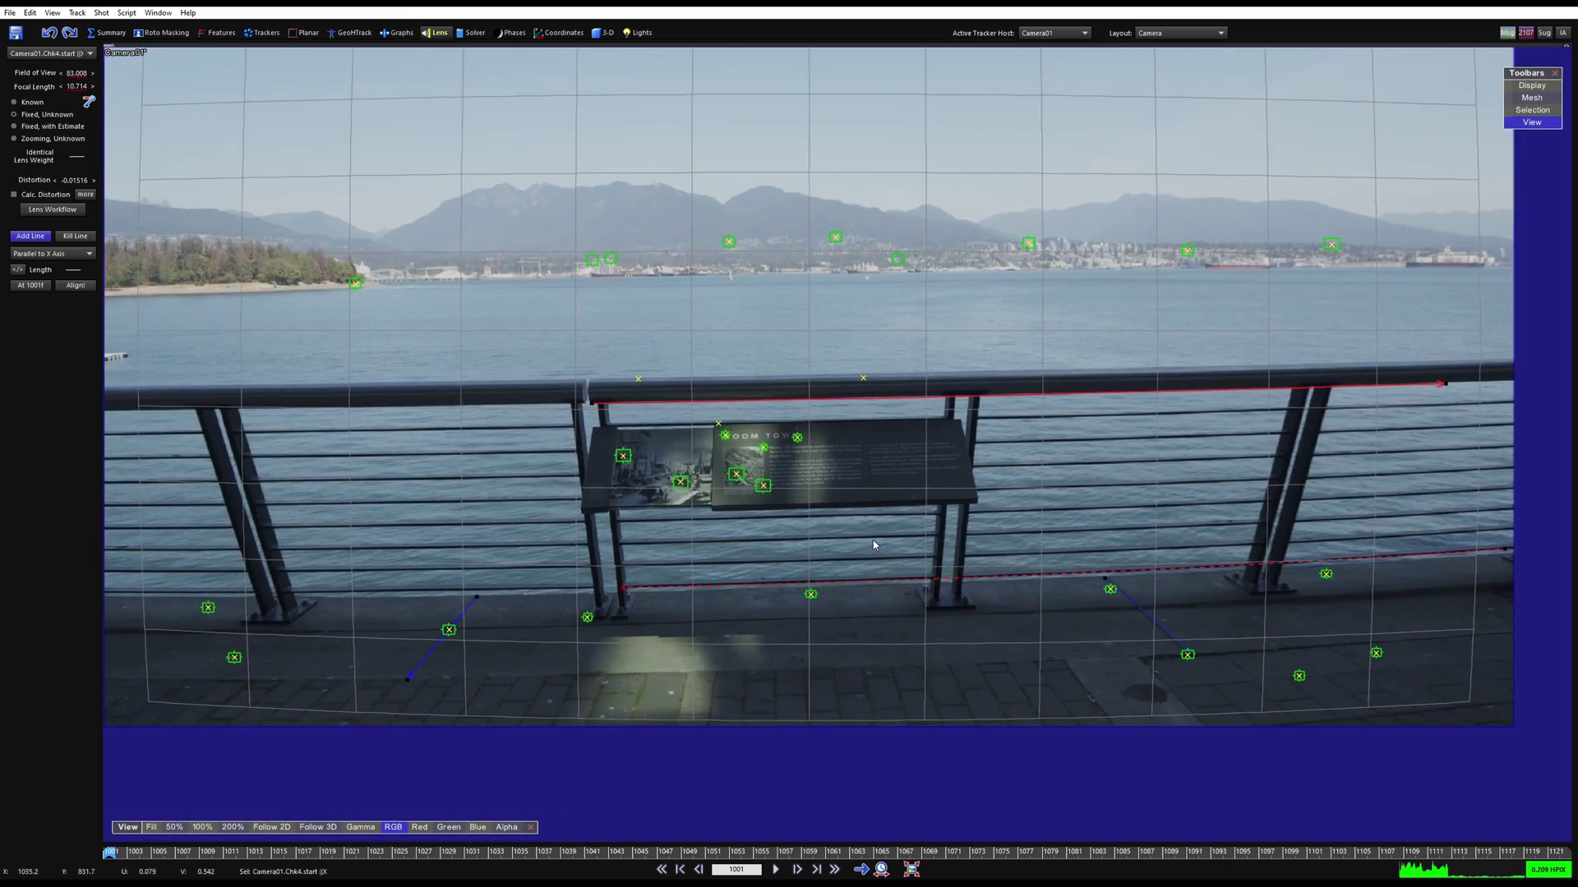
scroll(893, 542, "down", 3)
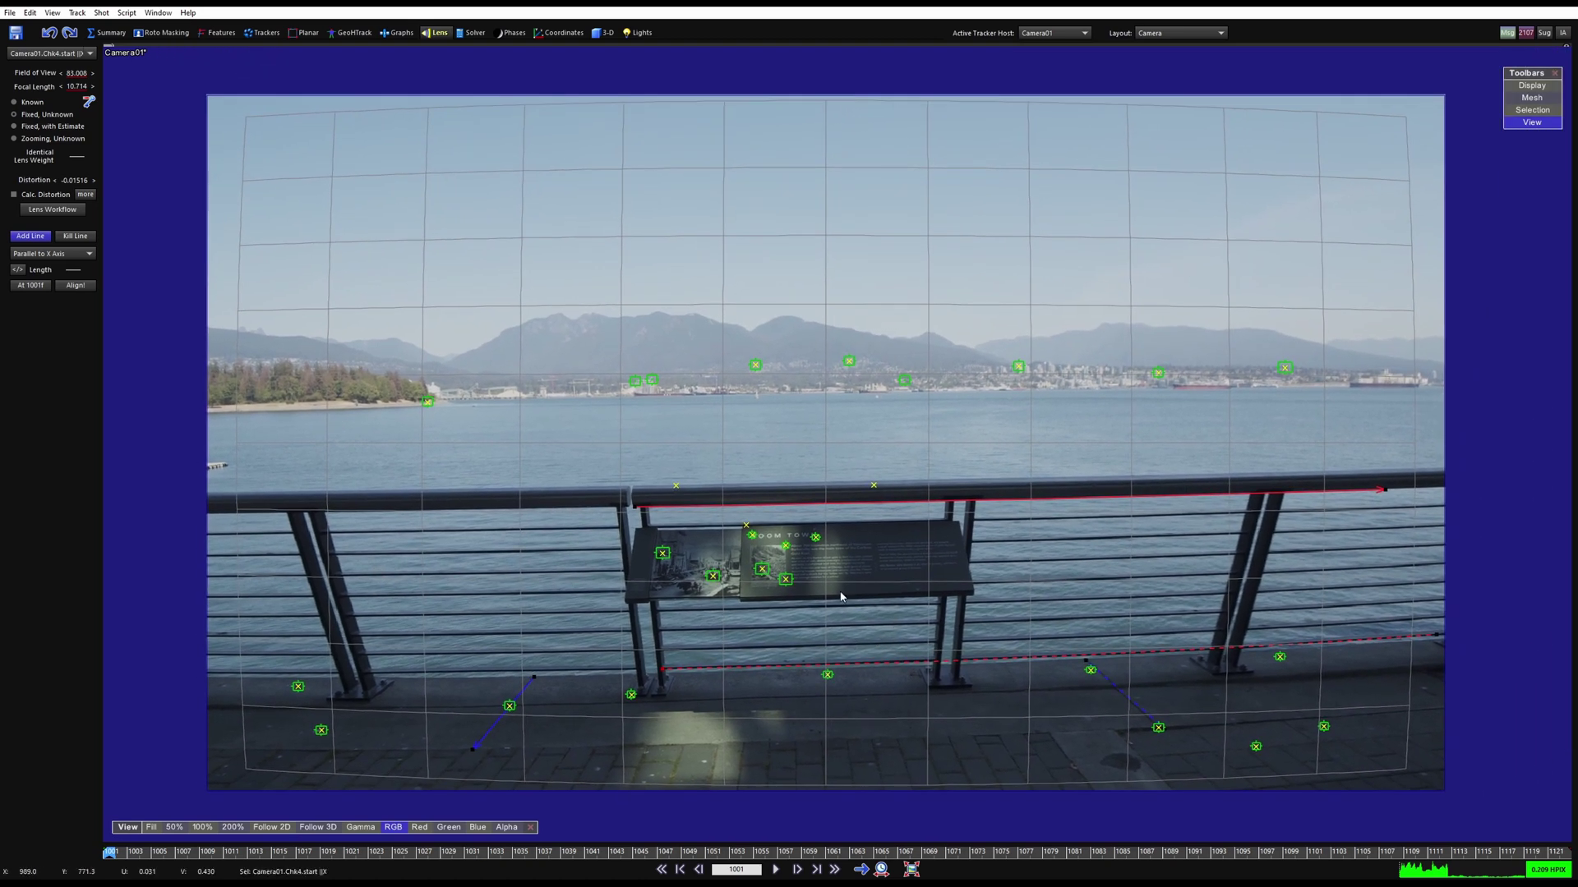
Align the scene to the drawn axis lines in the perspective view and compare the result with the camera view.
key("8")
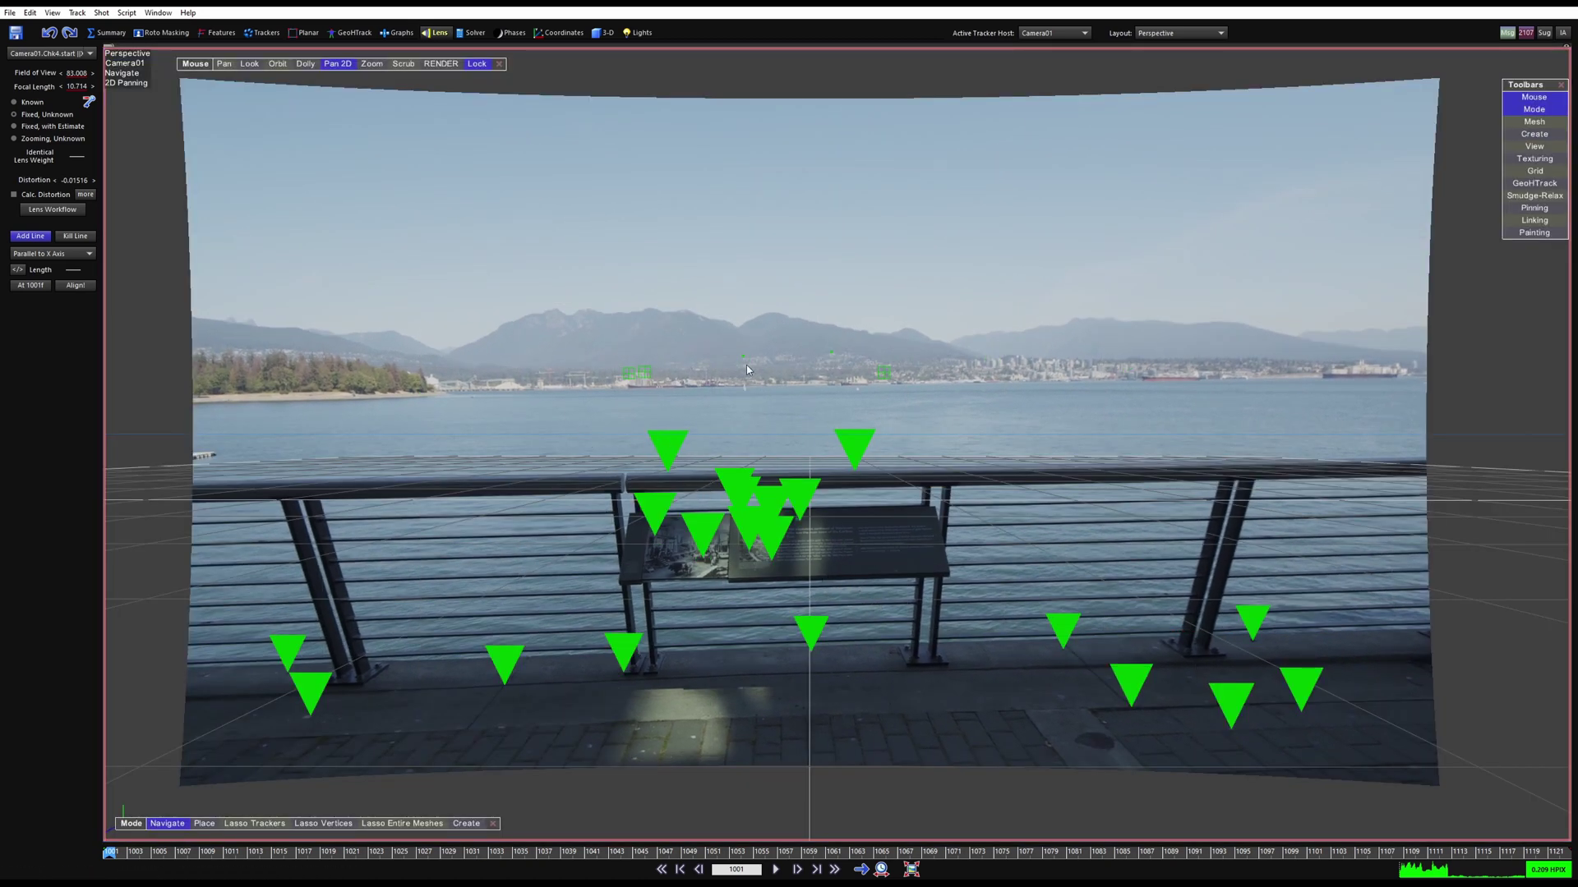
left_click(78, 286)
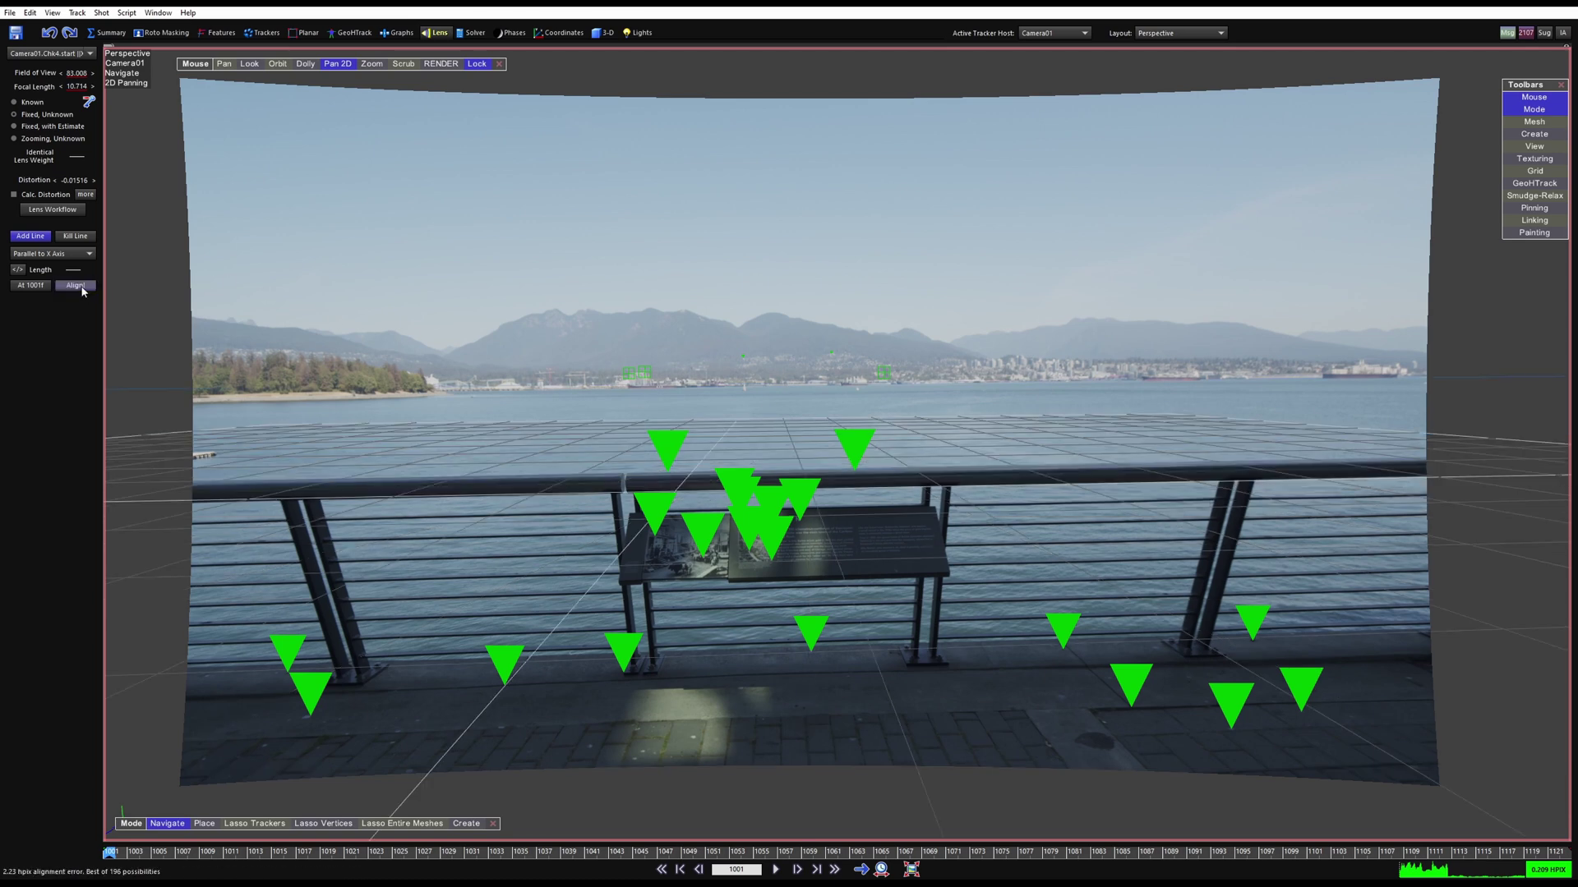
key("5")
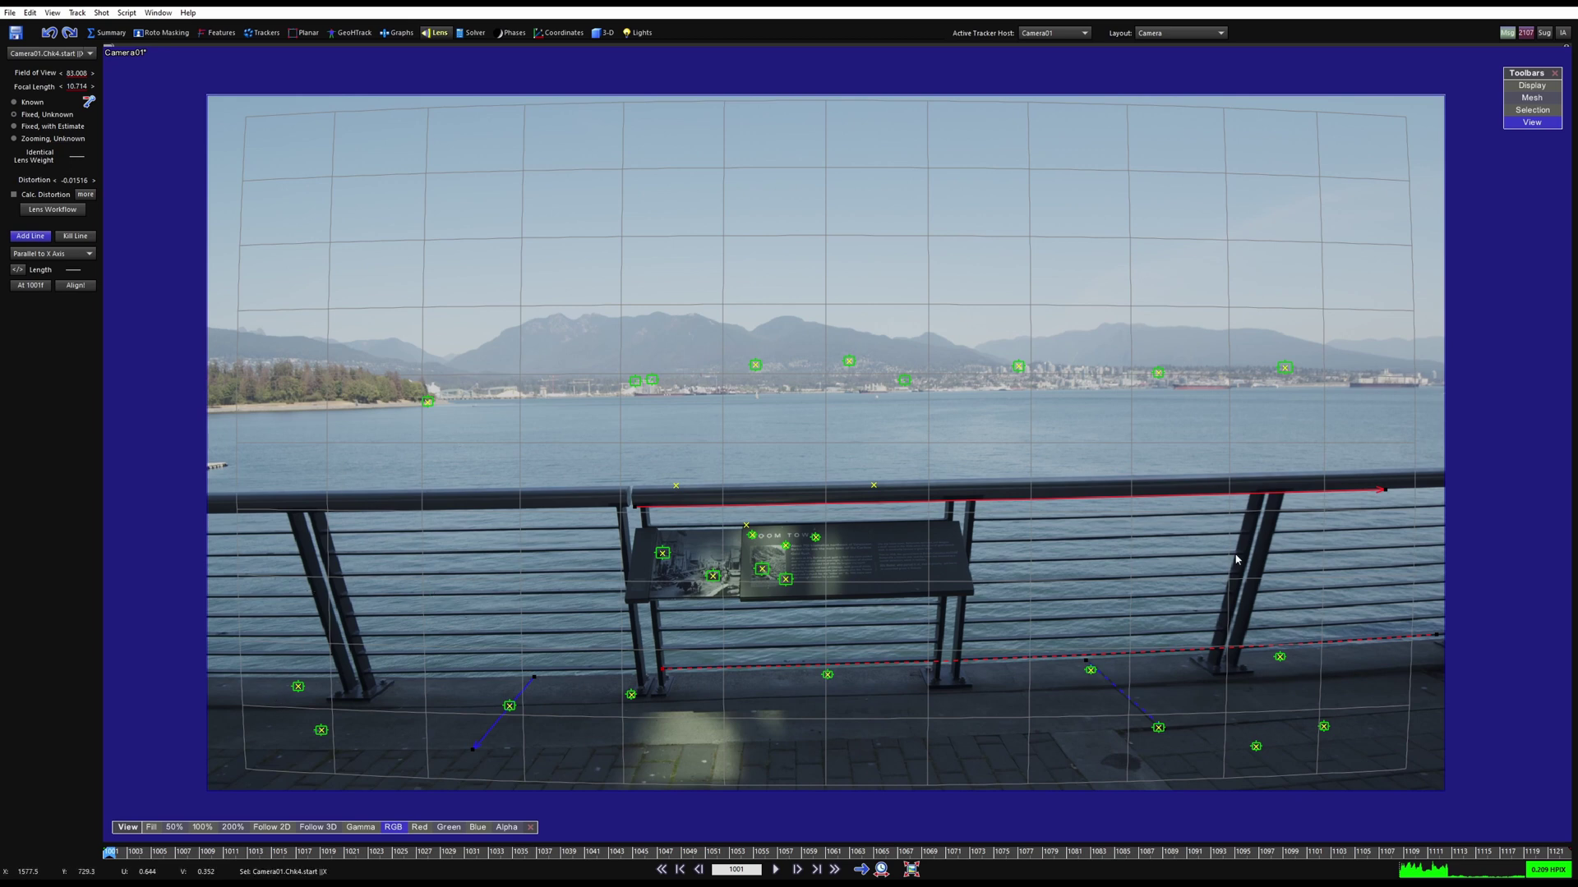
key("5")
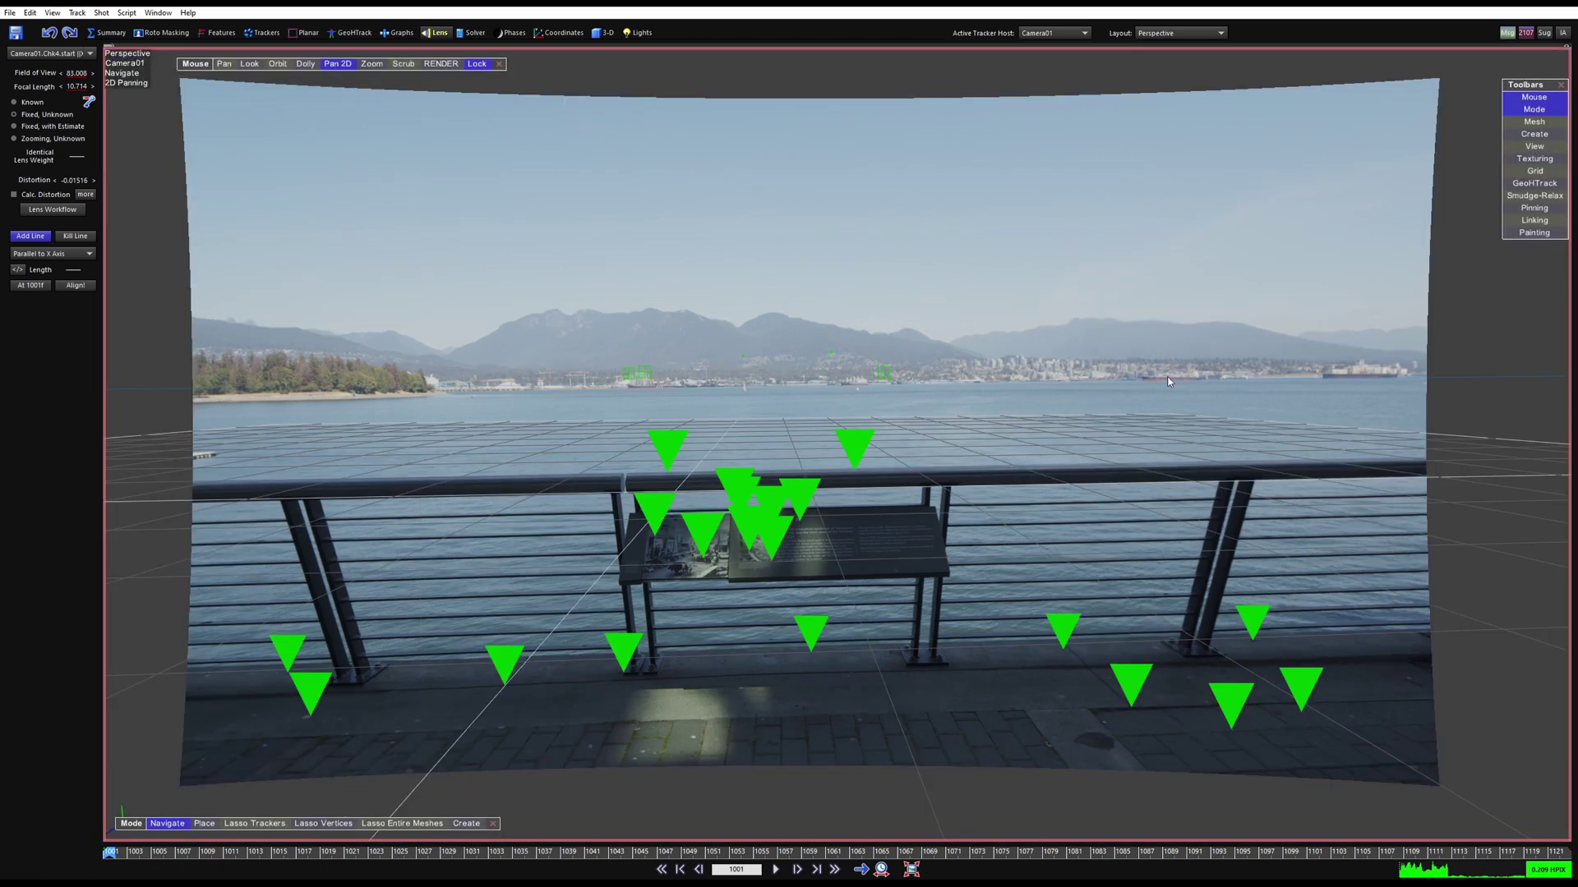
Examine the perspective view's ground grid and horizon line against the far shoreline, the railing and the pavement joints.
scroll(866, 386, "up", 7)
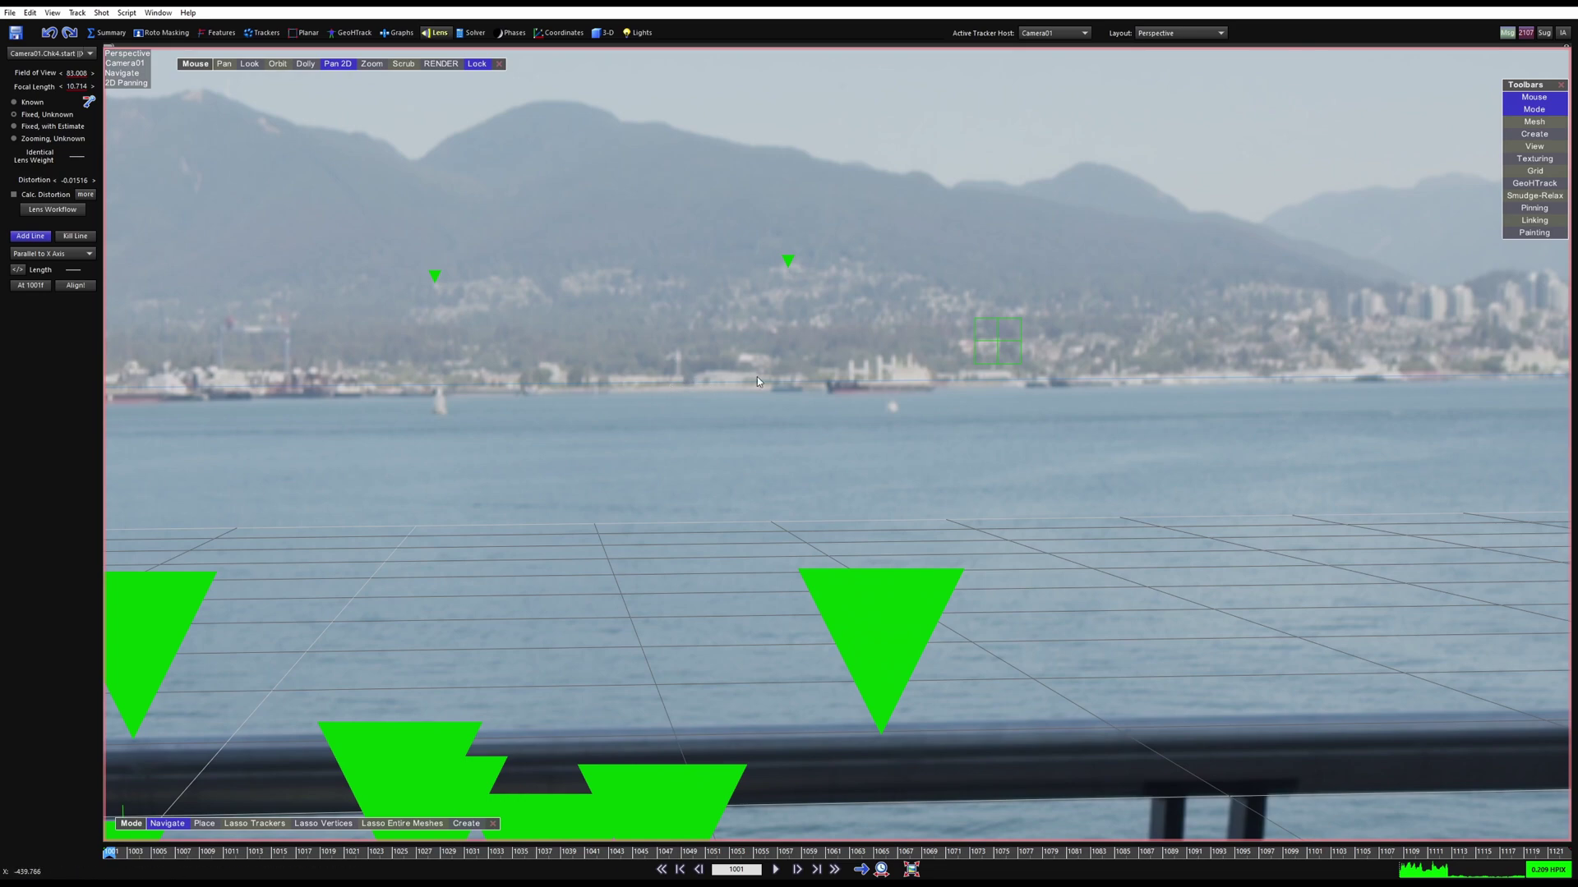
scroll(802, 377, "down", 3)
middle_click_drag(1518, 345, 1399, 352)
middle_click_drag(1520, 386, 1366, 401)
scroll(1161, 413, "up", 3)
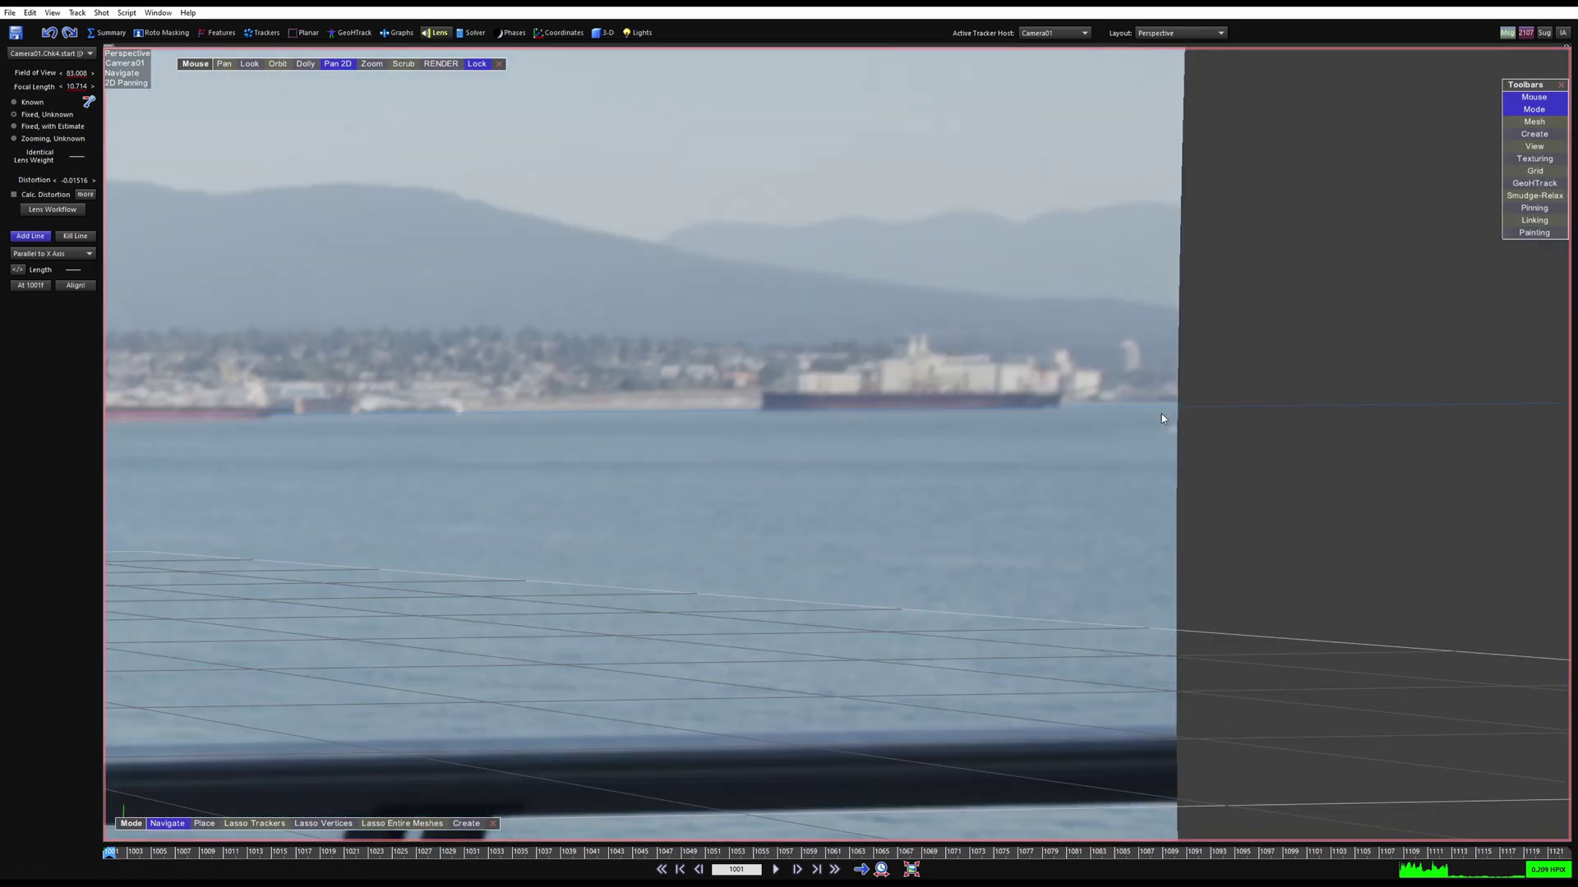
scroll(1103, 394, "down", 3)
middle_click_drag(181, 448, 1036, 455)
scroll(220, 470, "down", 2)
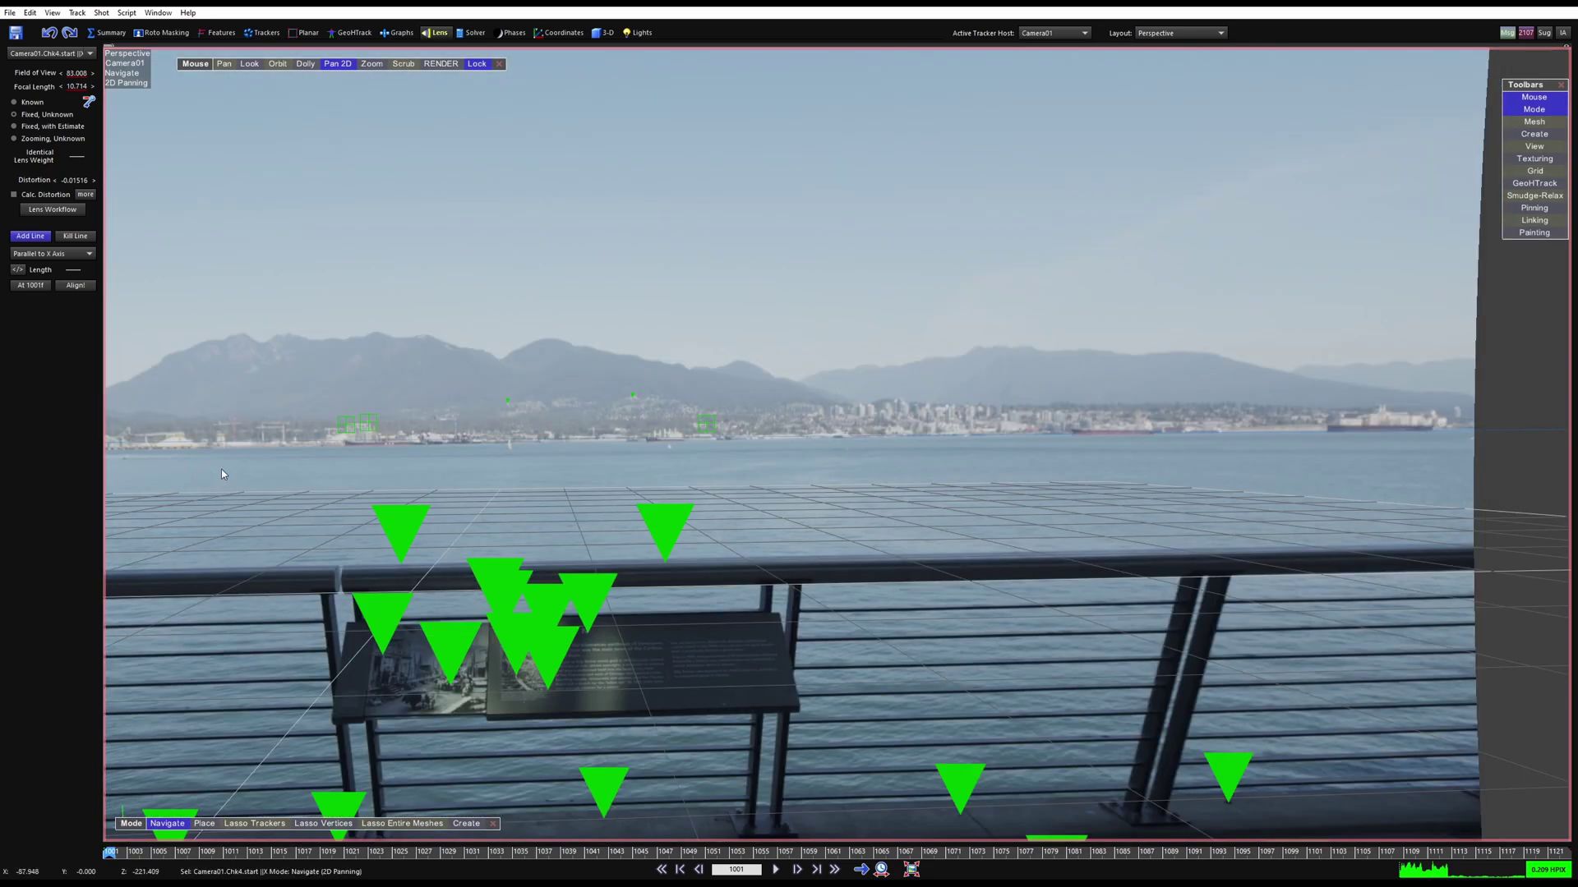
middle_click_drag(220, 470, 653, 466)
scroll(256, 452, "up", 2)
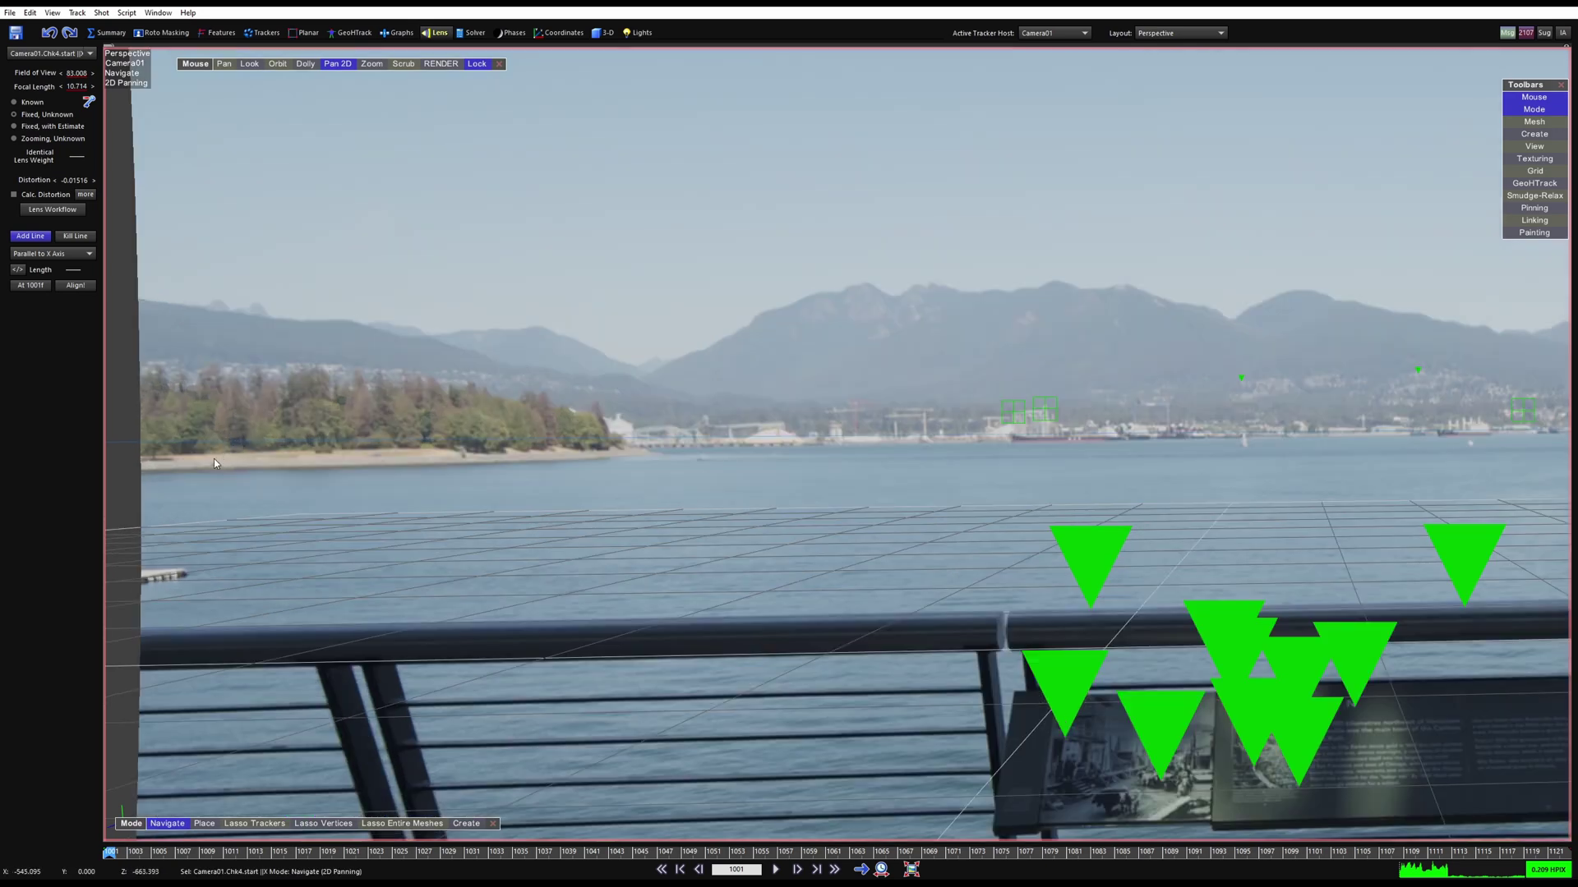
scroll(222, 465, "down", 3)
middle_click_drag(448, 656, 507, 600)
scroll(506, 599, "up", 1)
middle_click_drag(629, 548, 689, 597)
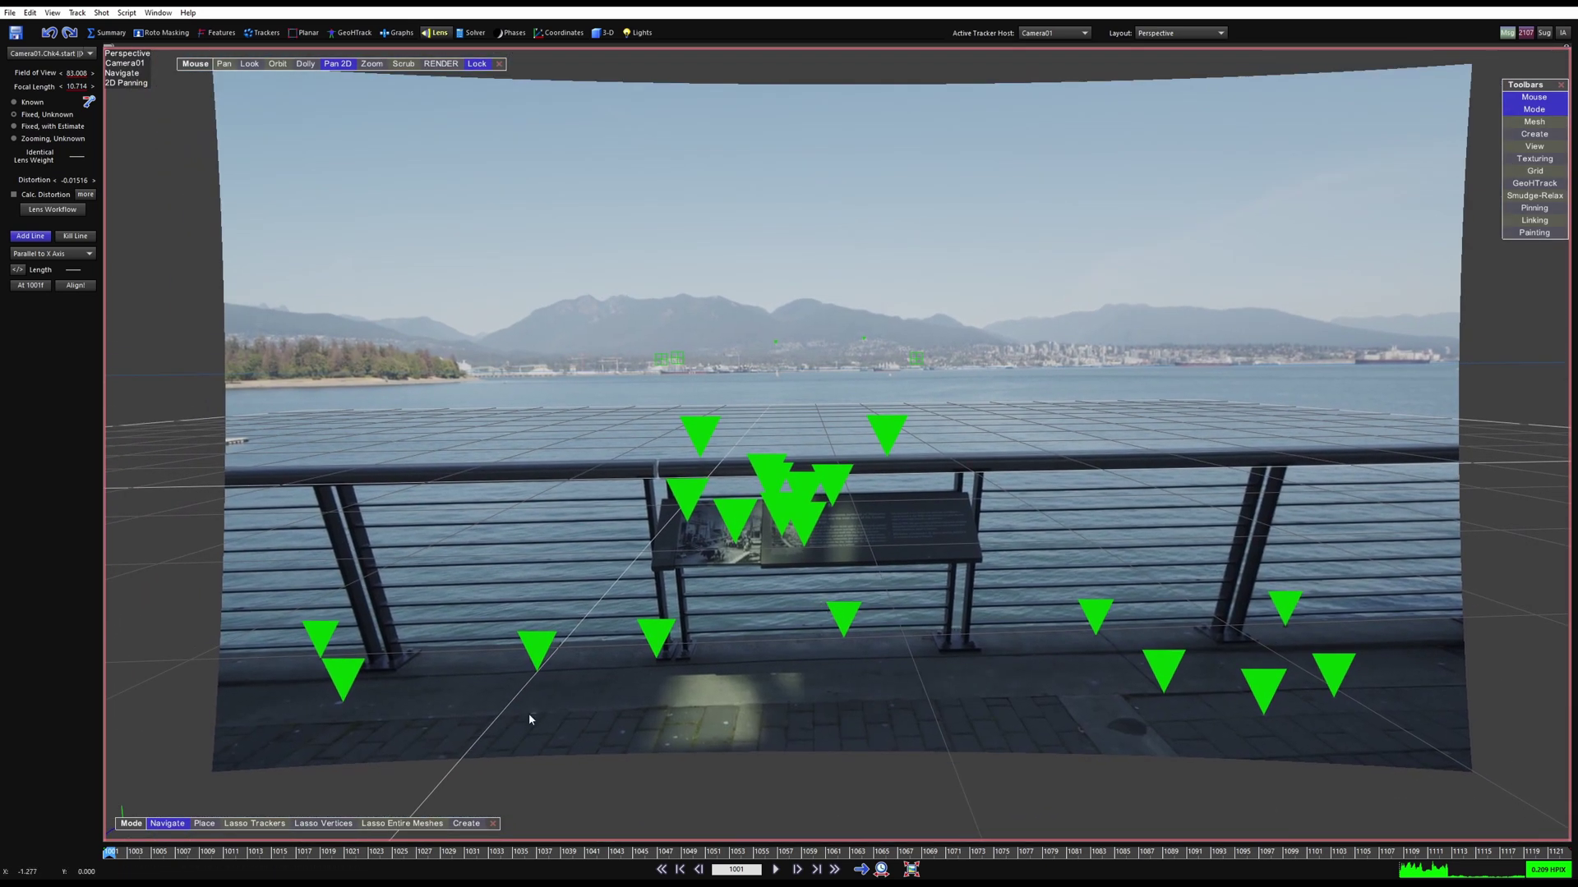
scroll(1309, 375, "up", 5)
scroll(1233, 425, "down", 3)
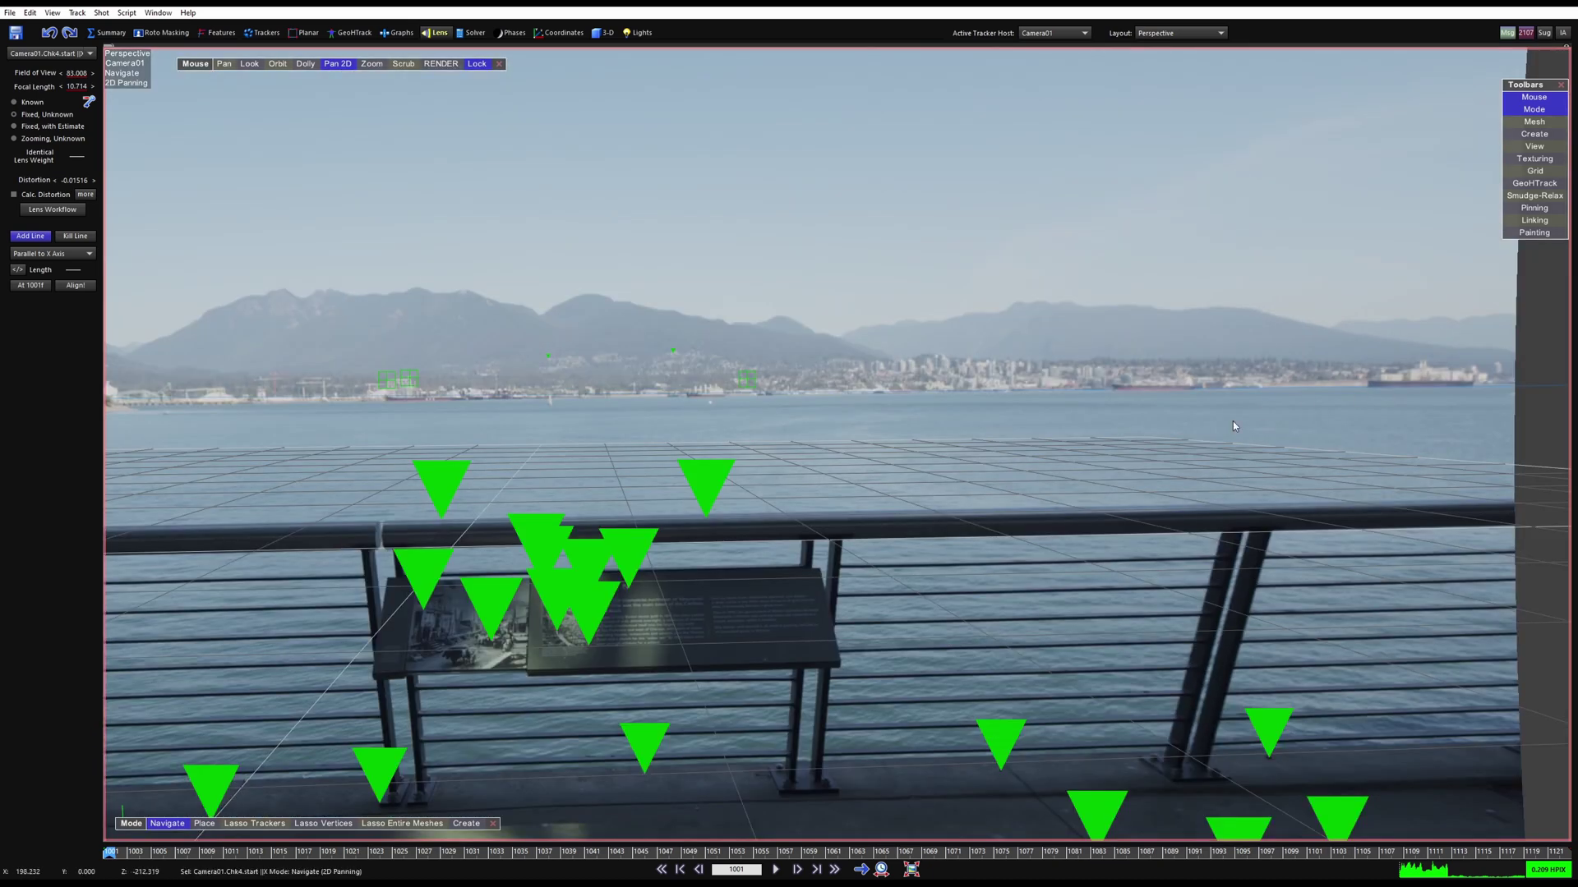
scroll(1006, 420, "down", 1)
Show the quad layout in the 3-D room and set up rotation of Camera01 in Whole mode, with the trackers framed in the front view.
key("7")
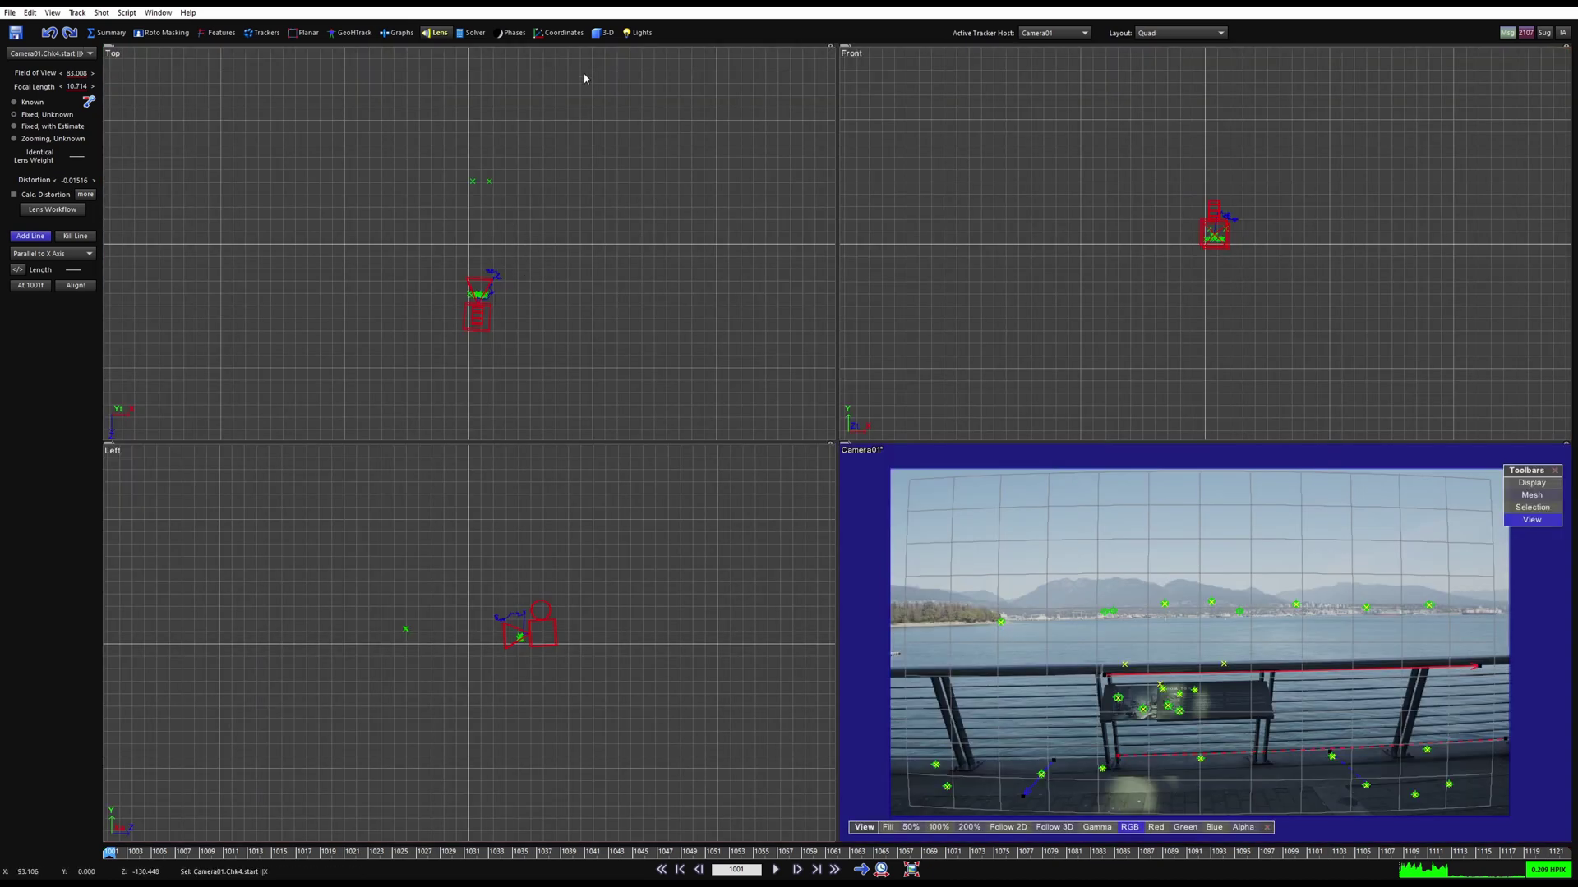
left_click(603, 33)
left_click(90, 129)
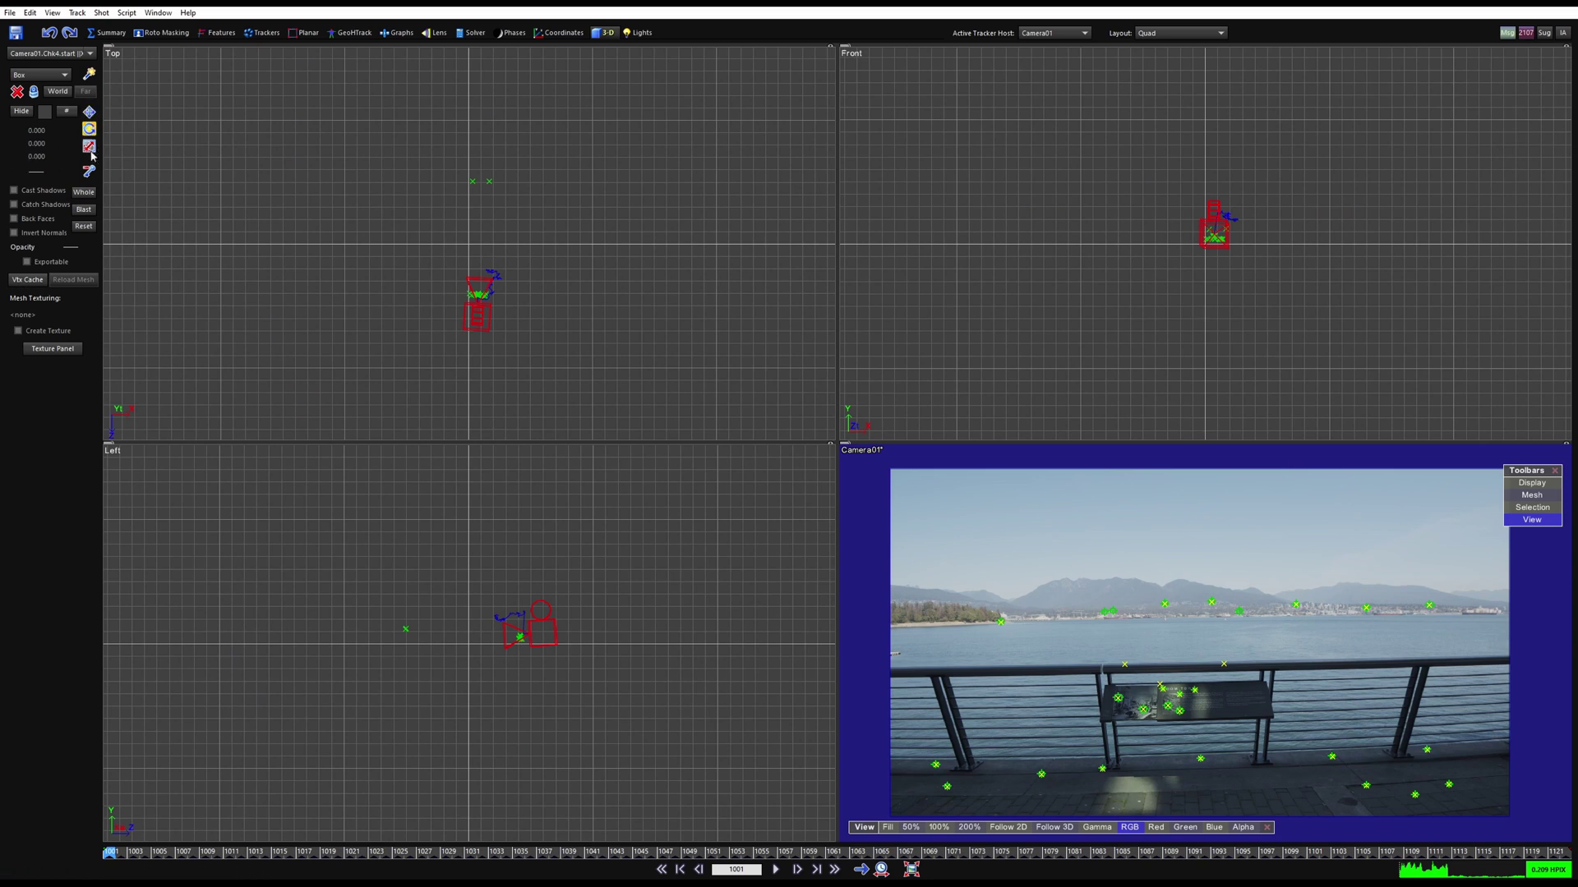
left_click(88, 192)
left_click_drag(1181, 234, 1259, 297)
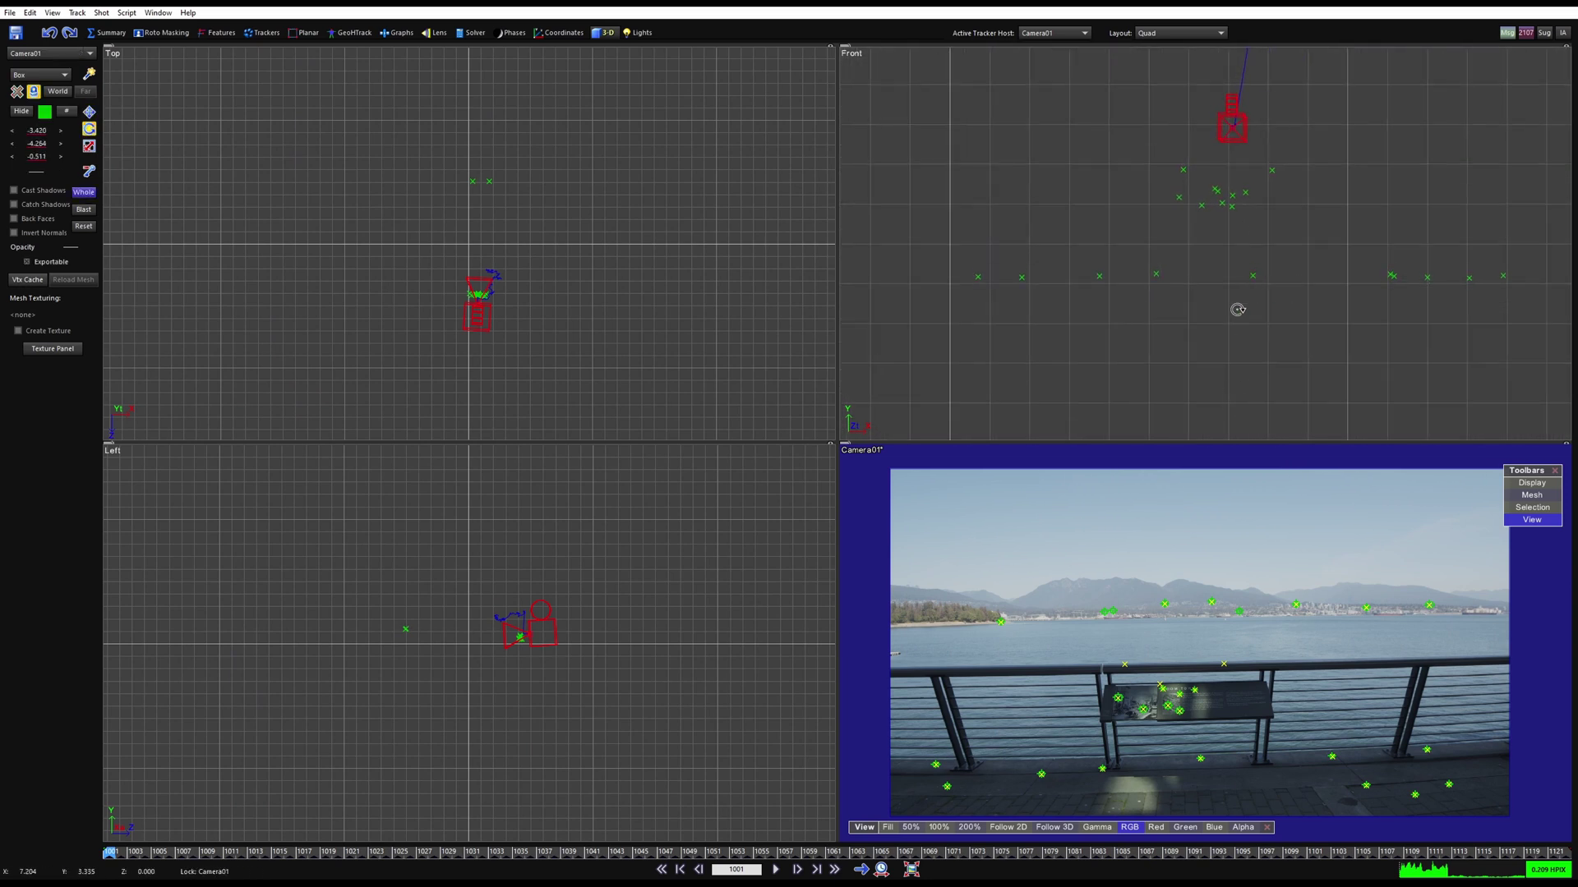
Switch to the Quad Perspective layout and enlarge the perspective viewport around the horizon.
key("8")
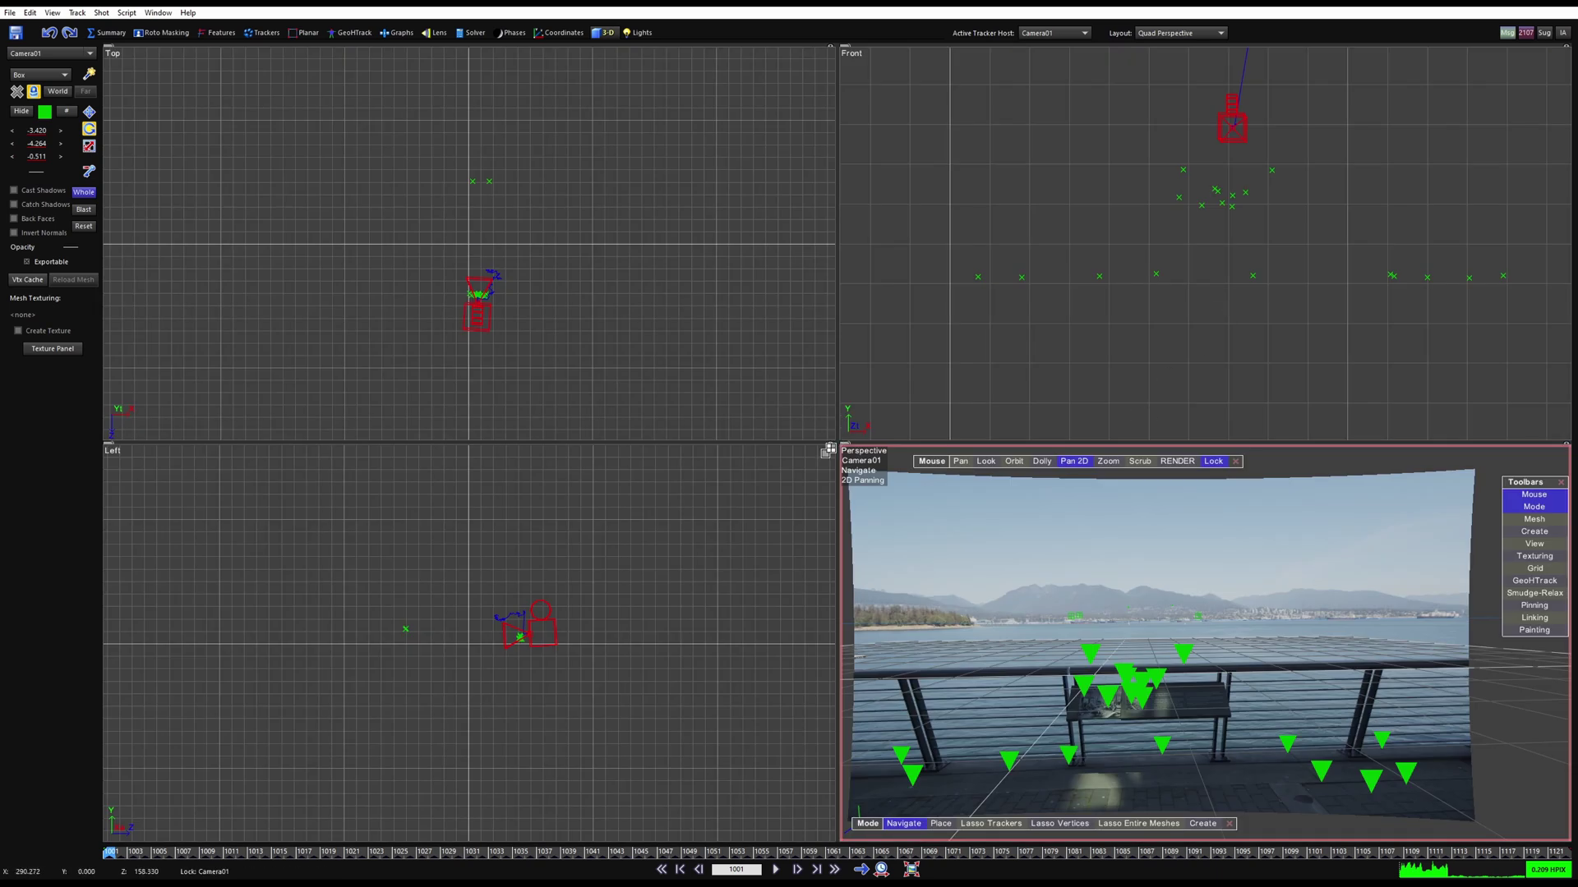
left_click(828, 449)
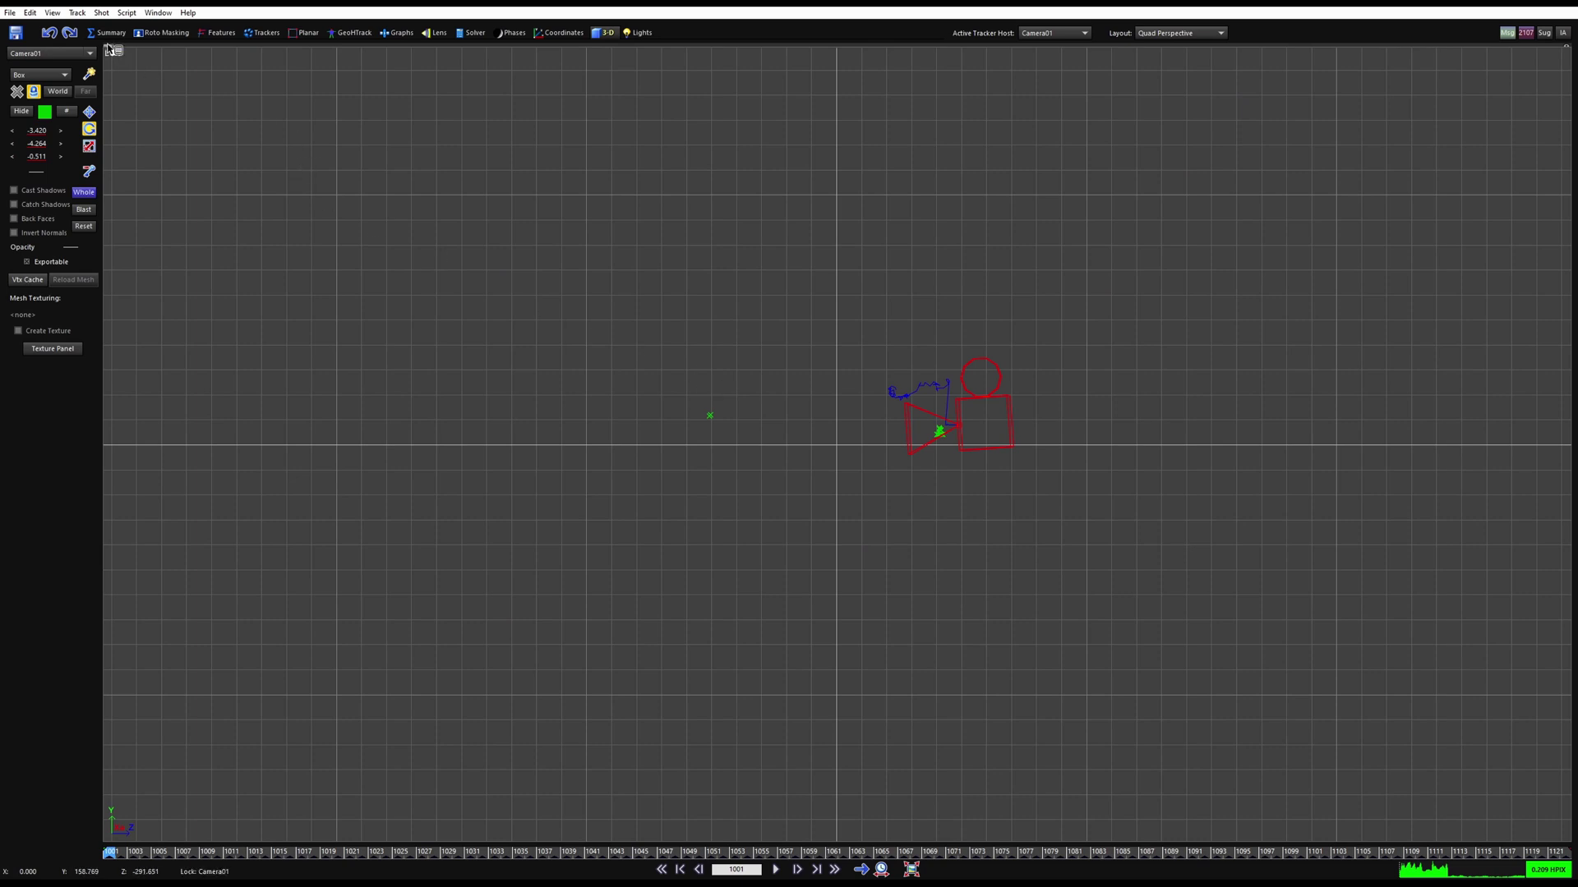
left_click(1564, 51)
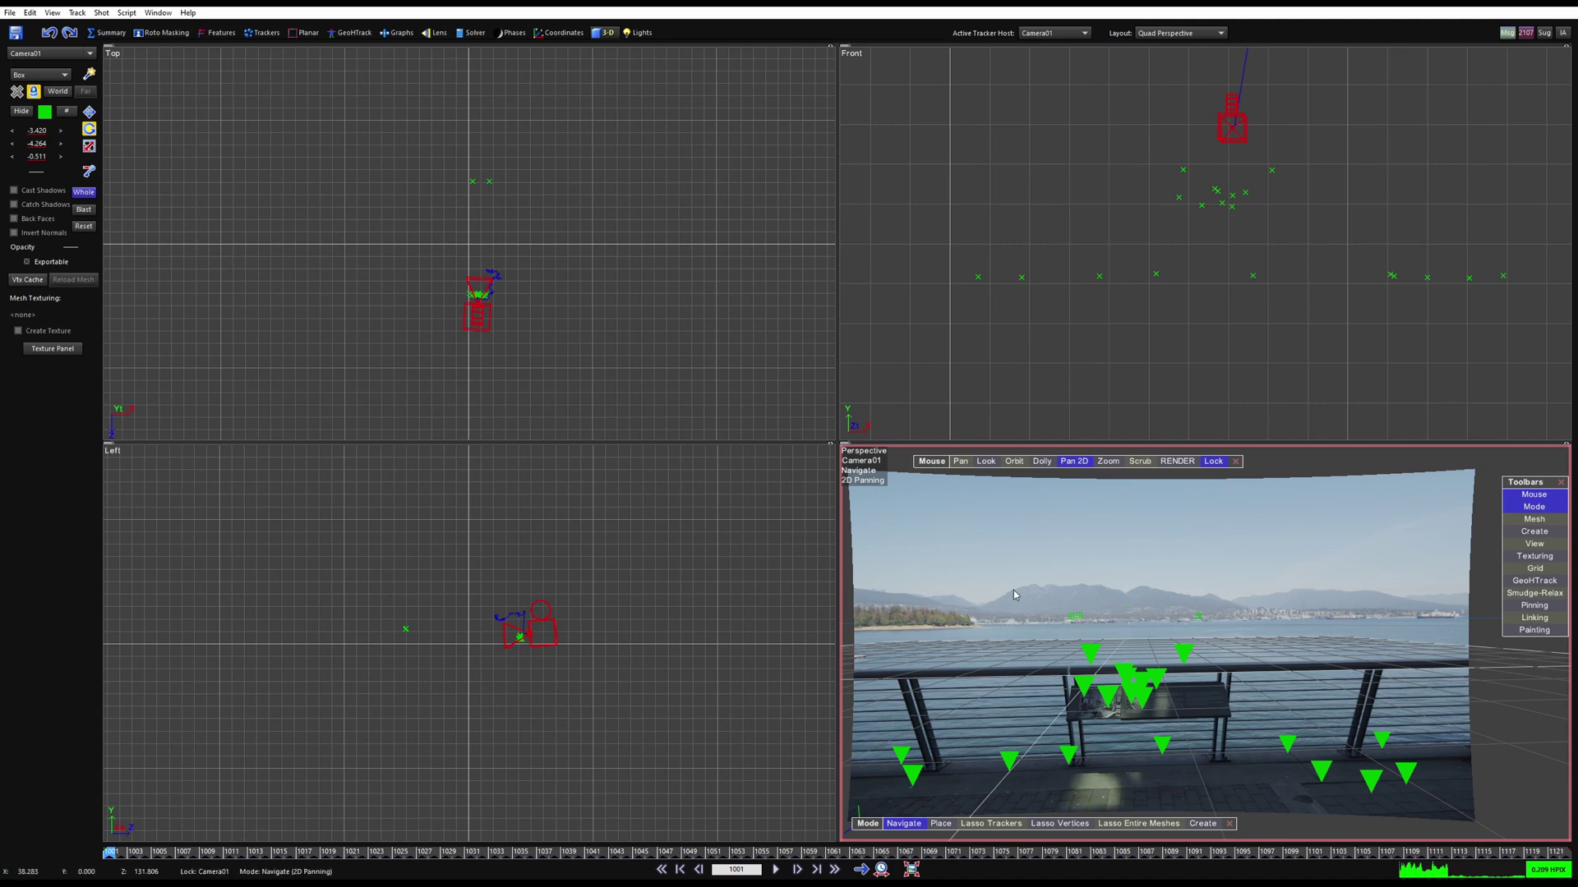
left_click_drag(834, 441, 498, 279)
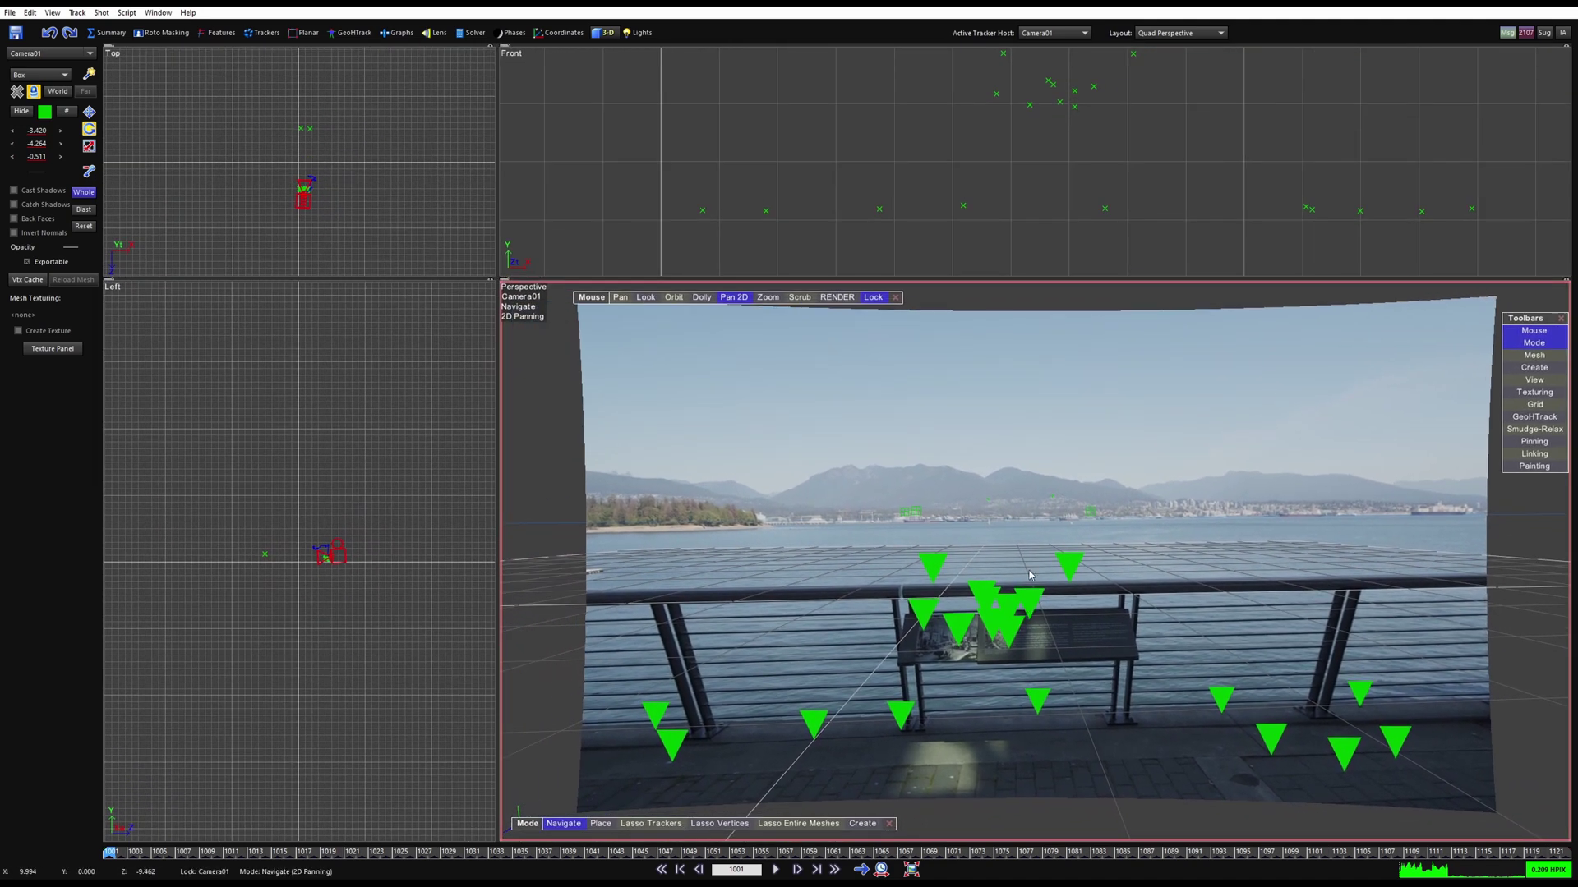
scroll(1019, 575, "up", 3)
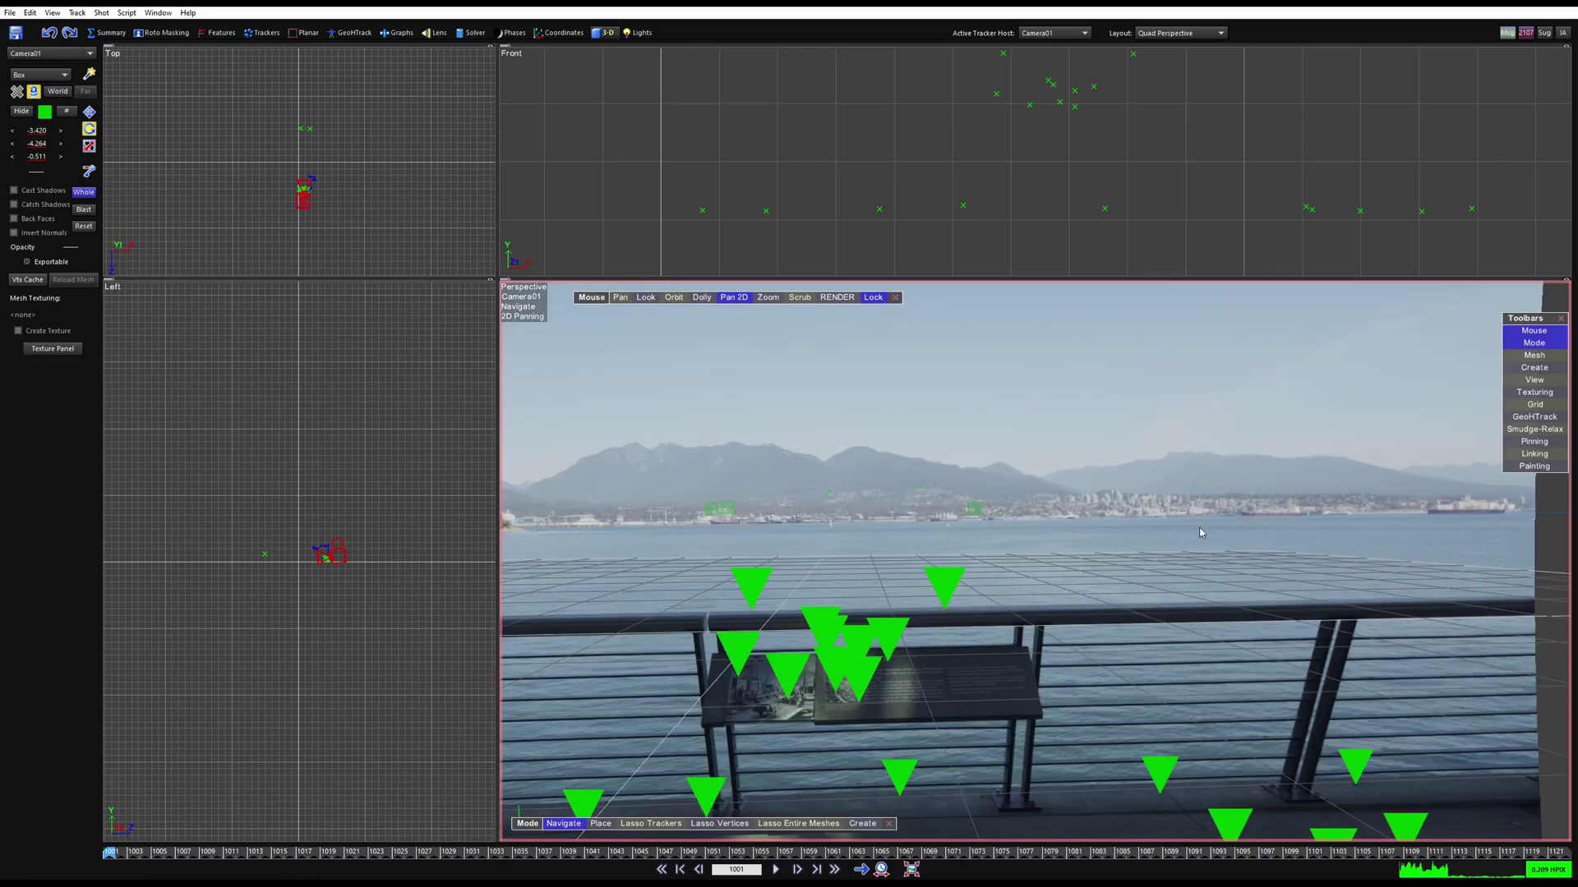
Try a small roll rotation of the whole scene in the front view to match the far waterline.
scroll(907, 186, "down", 3)
scroll(906, 187, "up", 3)
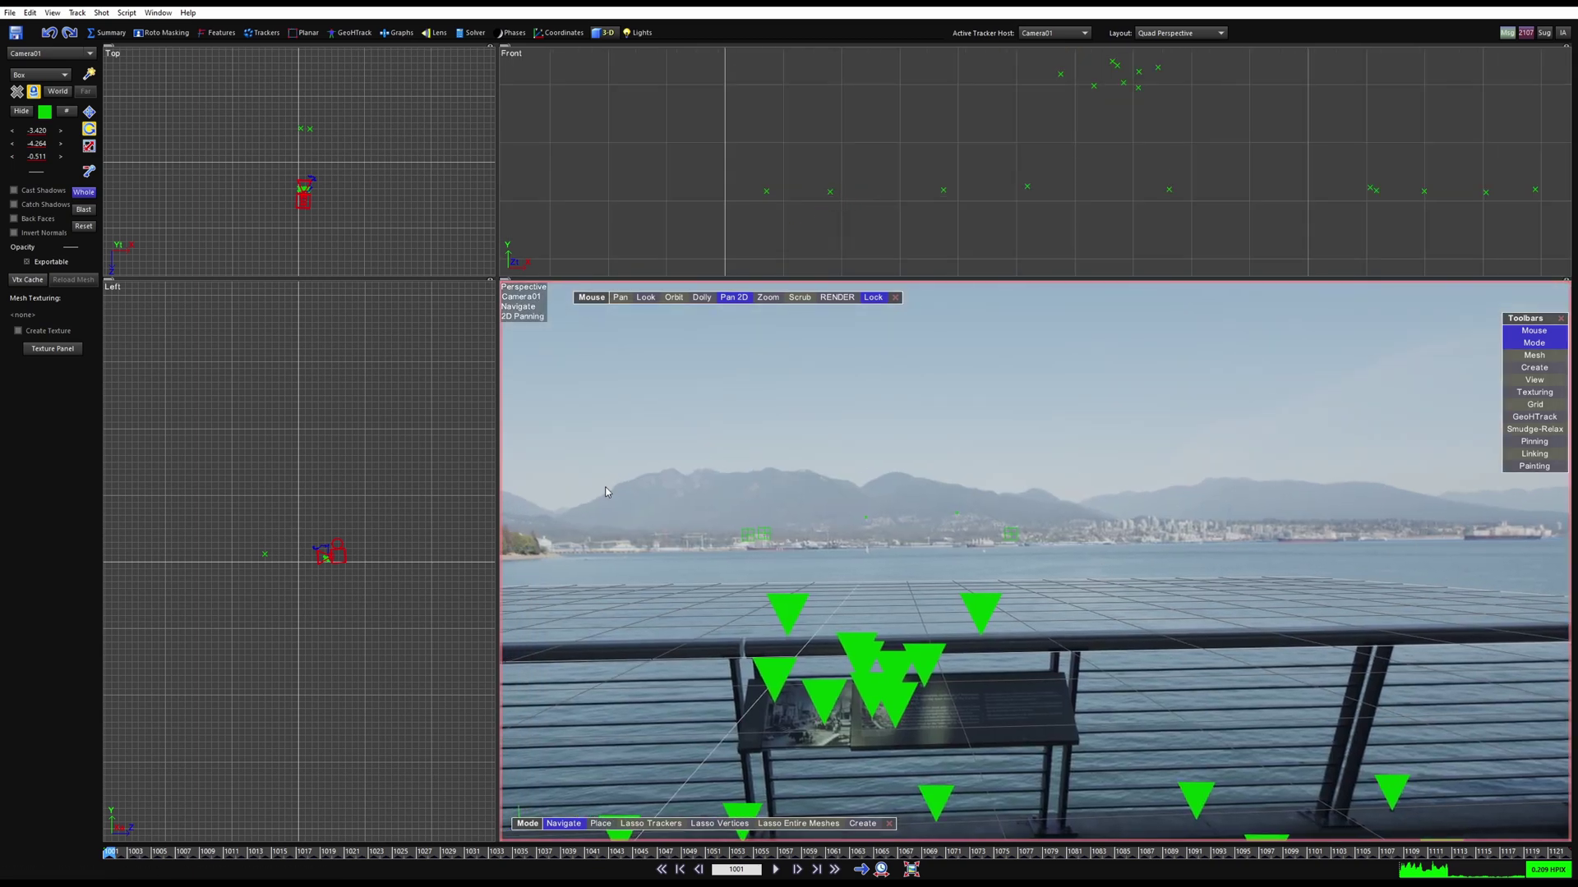
scroll(795, 530, "up", 3)
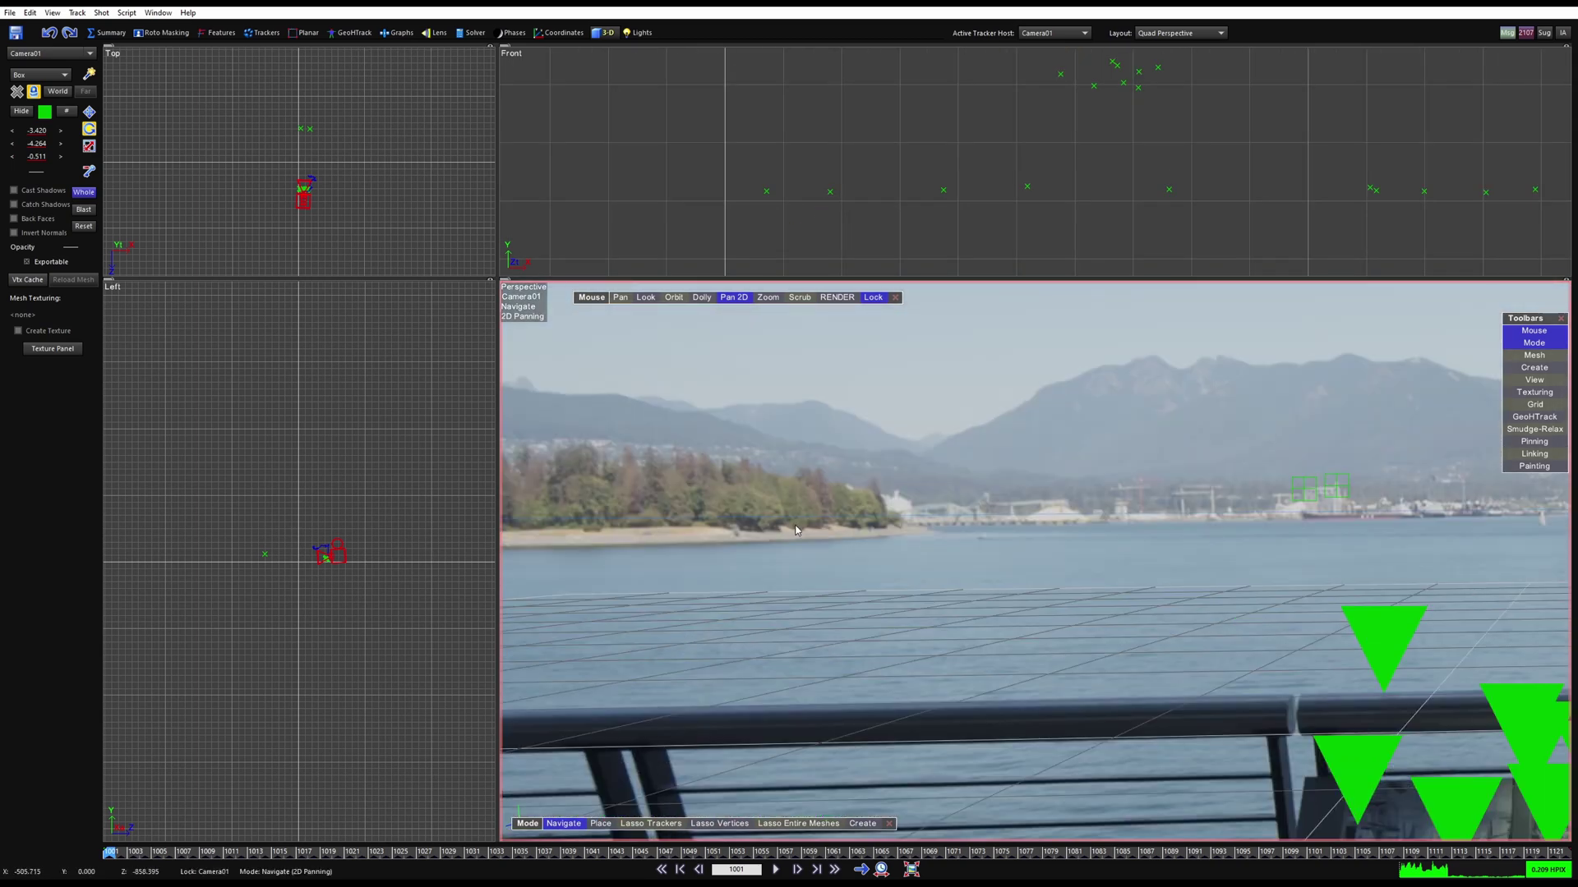
mouse_move(773, 191)
left_mouse_down()
mouse_move(771, 166)
mouse_move(789, 350)
mouse_move(802, 257)
mouse_move(774, 190)
left_mouse_up()
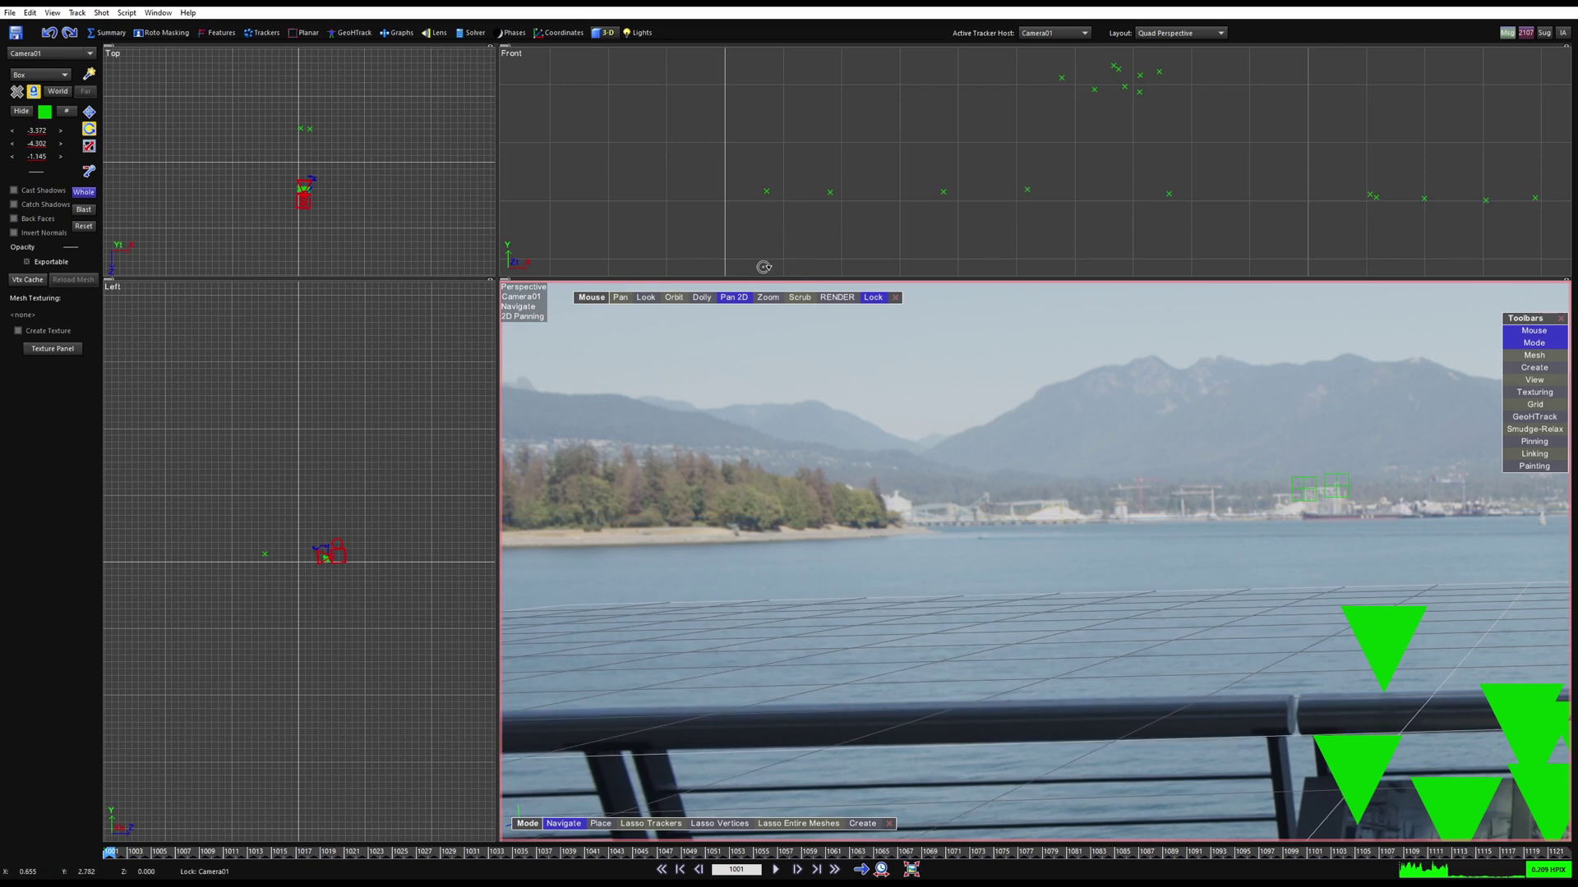
scroll(1479, 563, "down", 5)
middle_click_drag(1295, 567, 837, 605)
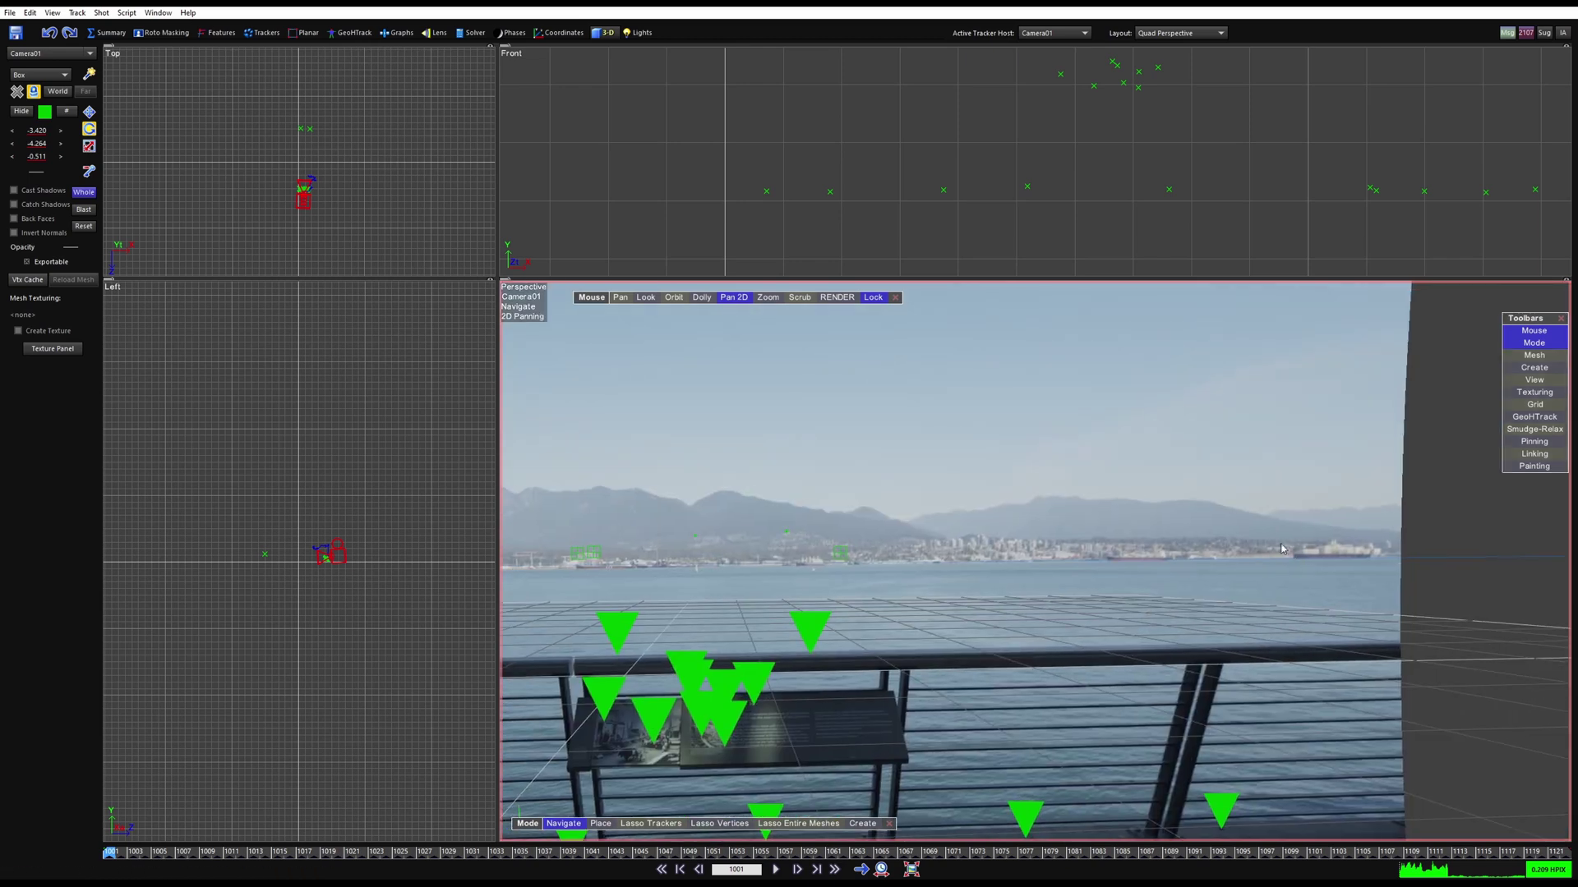
Rotate the whole scene slightly in the front view to a roll of about -0.770 and compare it with the horizon.
scroll(1040, 199, "down", 8)
scroll(1025, 209, "down", 5)
scroll(1042, 182, "down", 4)
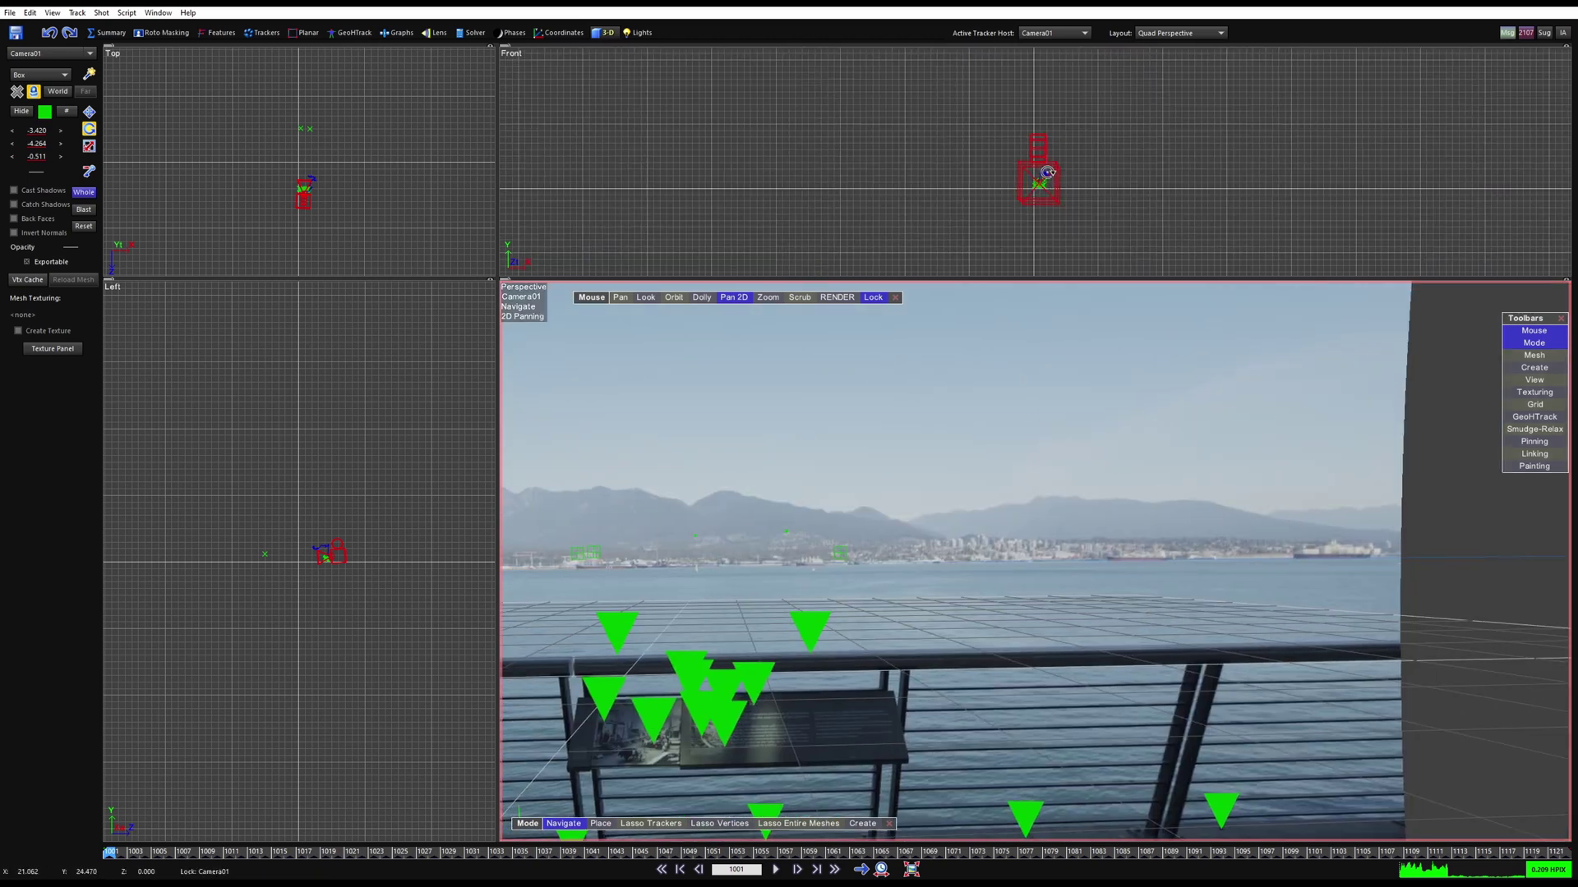
scroll(1048, 175, "up", 6)
middle_click_drag(991, 245, 1007, 151)
scroll(1007, 151, "up", 5)
scroll(942, 195, "up", 3)
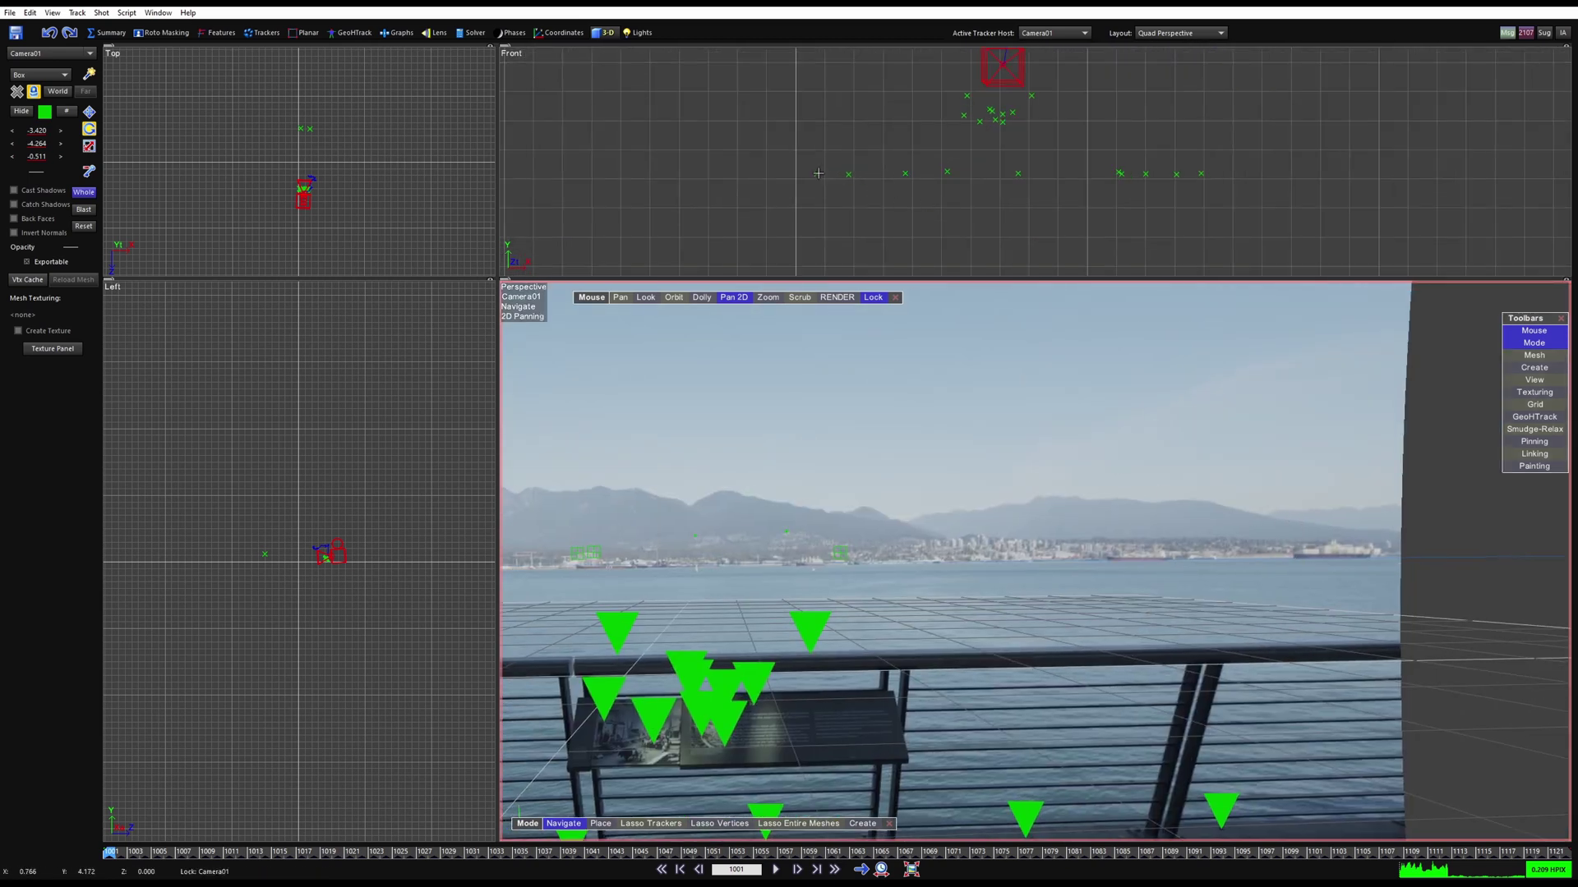
left_click_drag(822, 173, 827, 211)
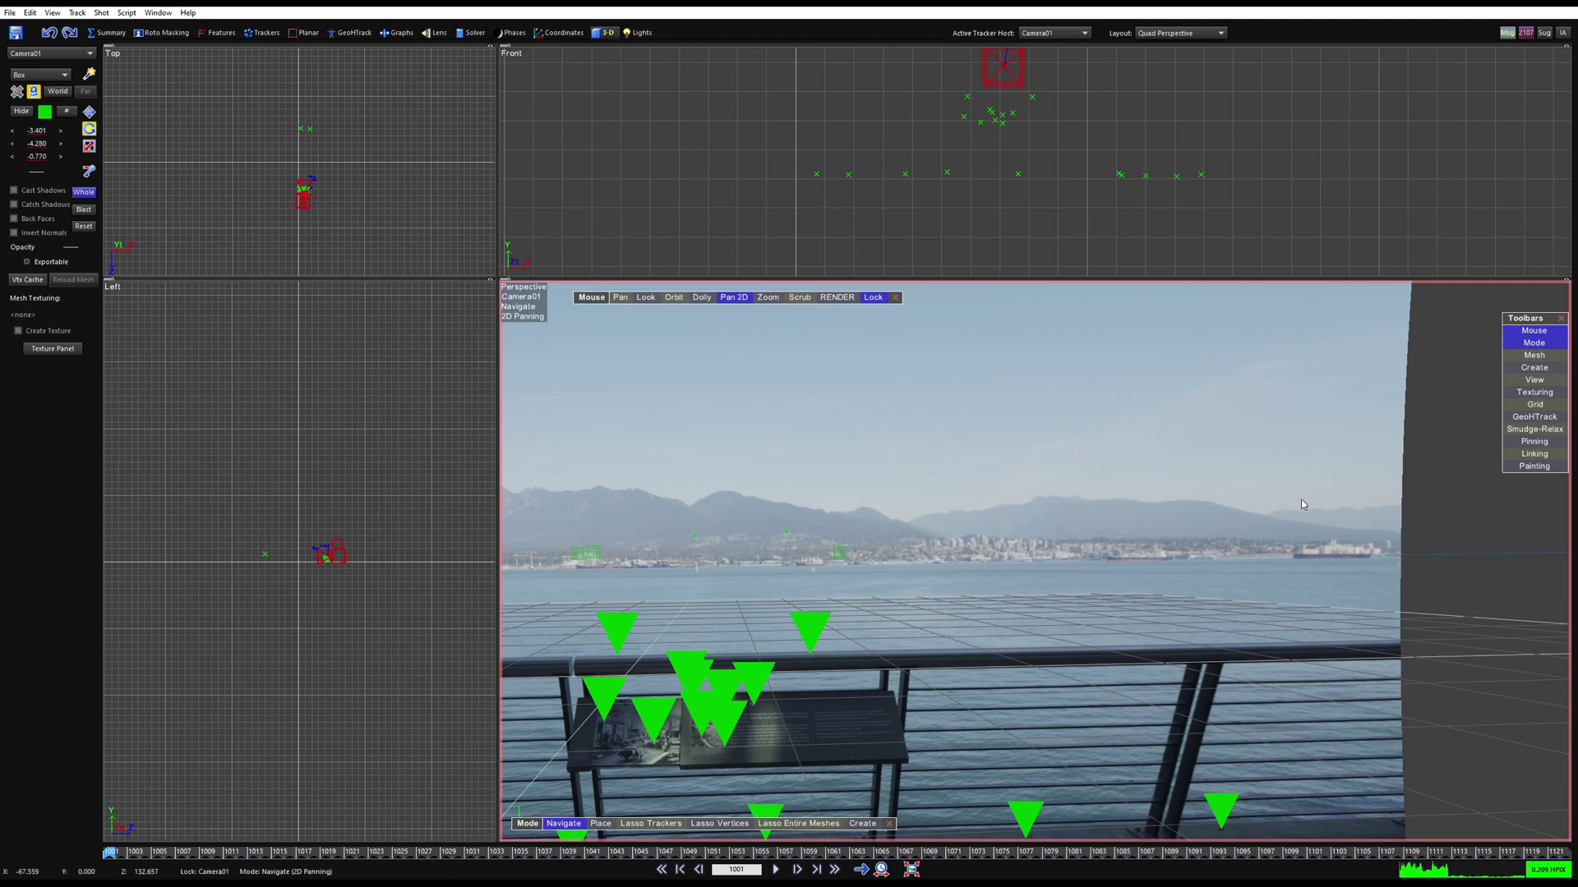
middle_click_drag(623, 618, 1022, 556)
scroll(899, 590, "down", 3)
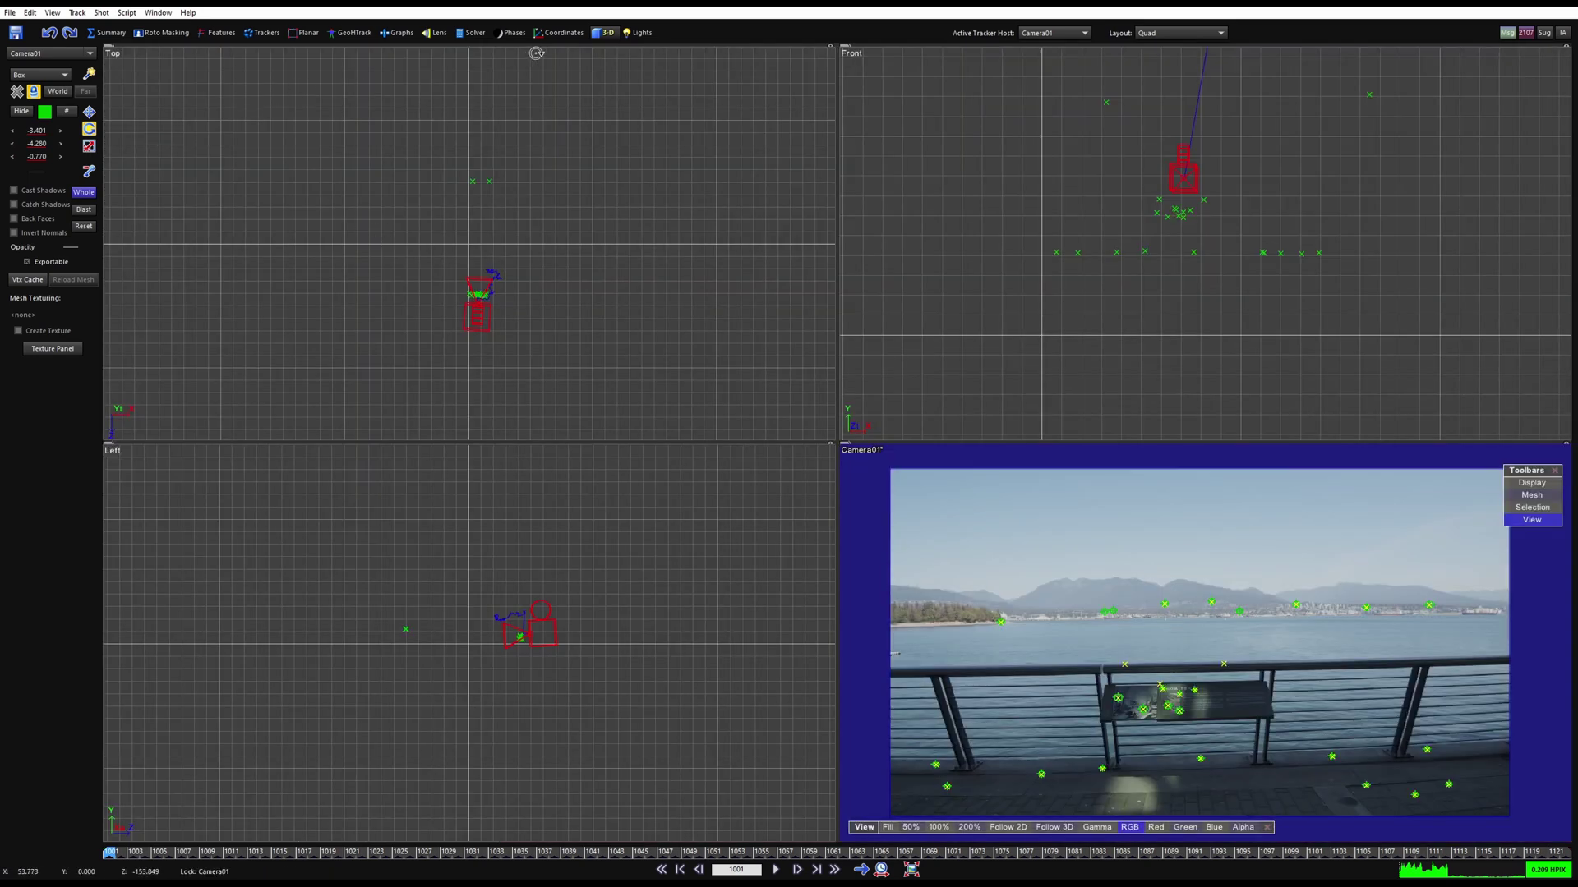
Create a ground plane in the top view of the Quad layout, covering the area under the camera up to the railing trackers.
left_click(49, 75)
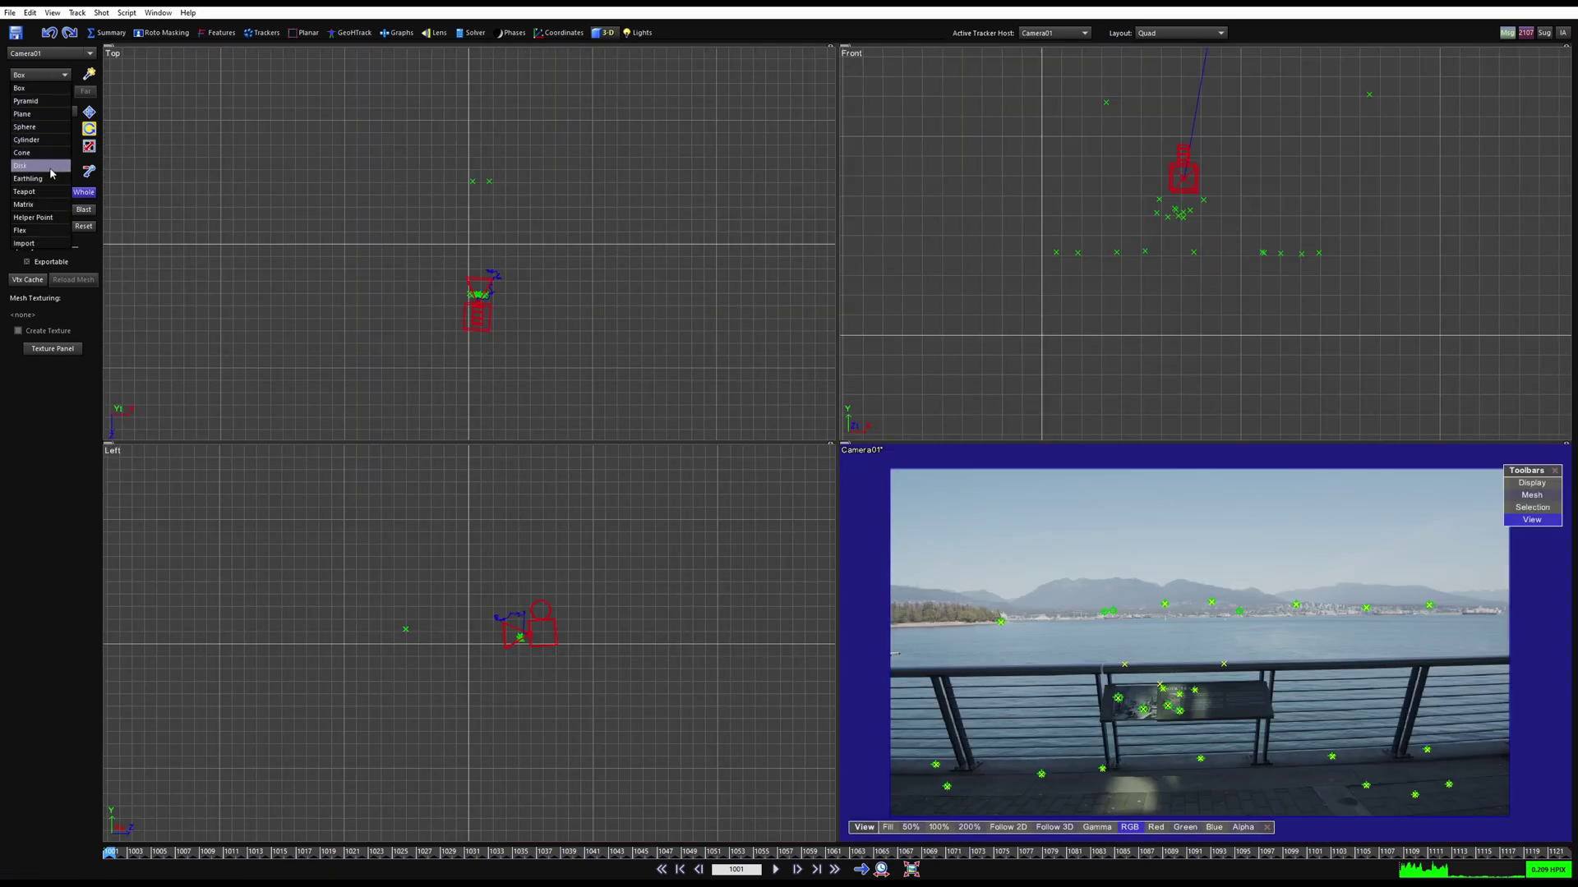
left_click(45, 114)
scroll(476, 279, "up", 3)
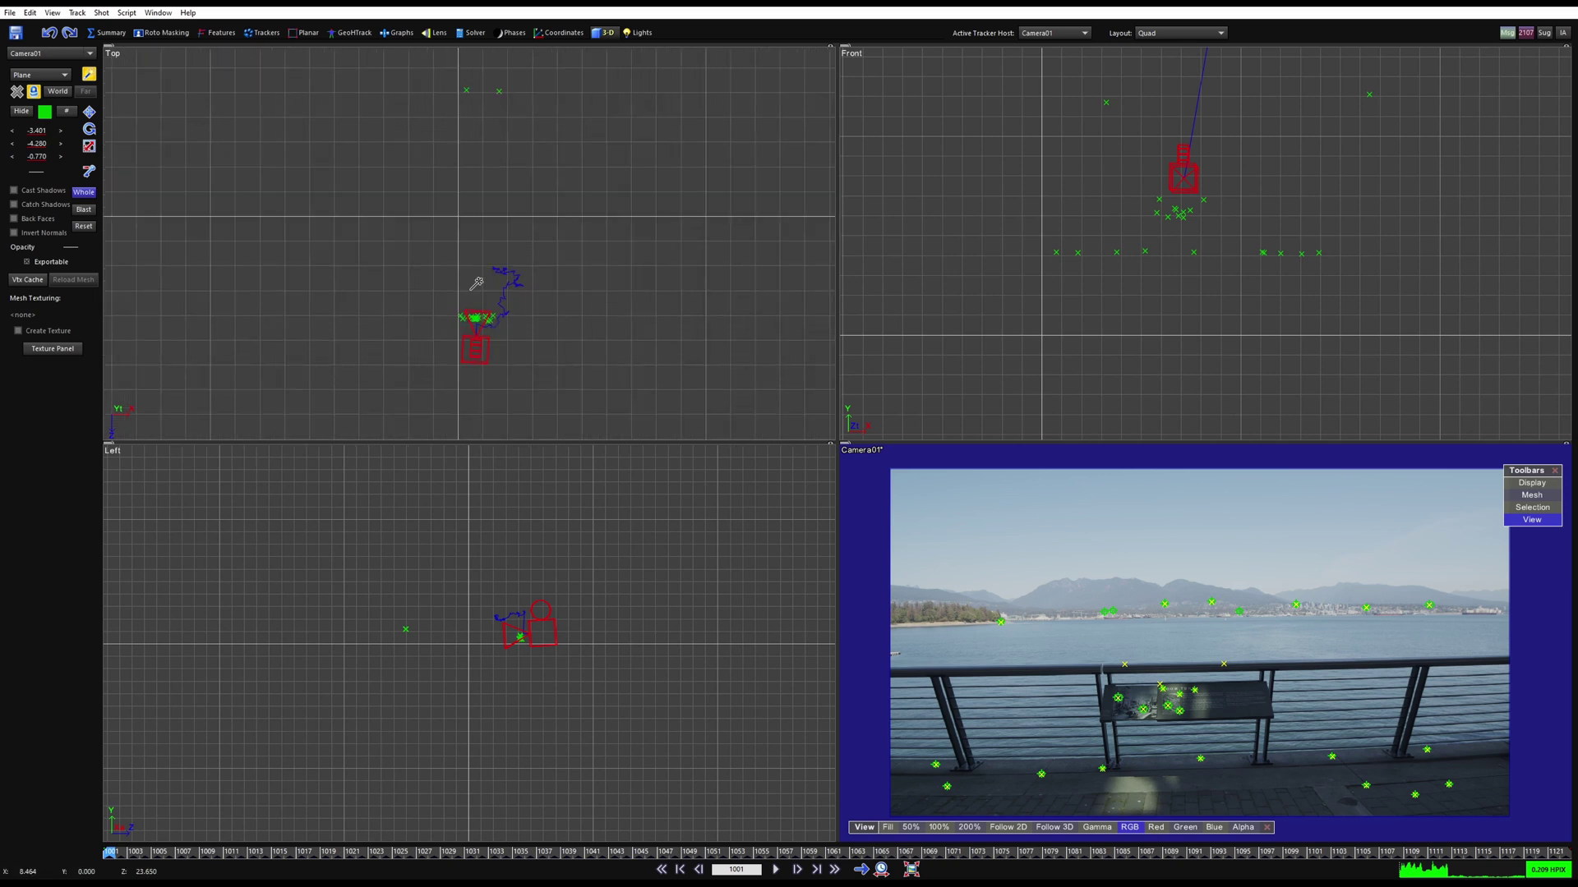
scroll(465, 343, "up", 5)
left_click_drag(346, 370, 544, 238)
key("w")
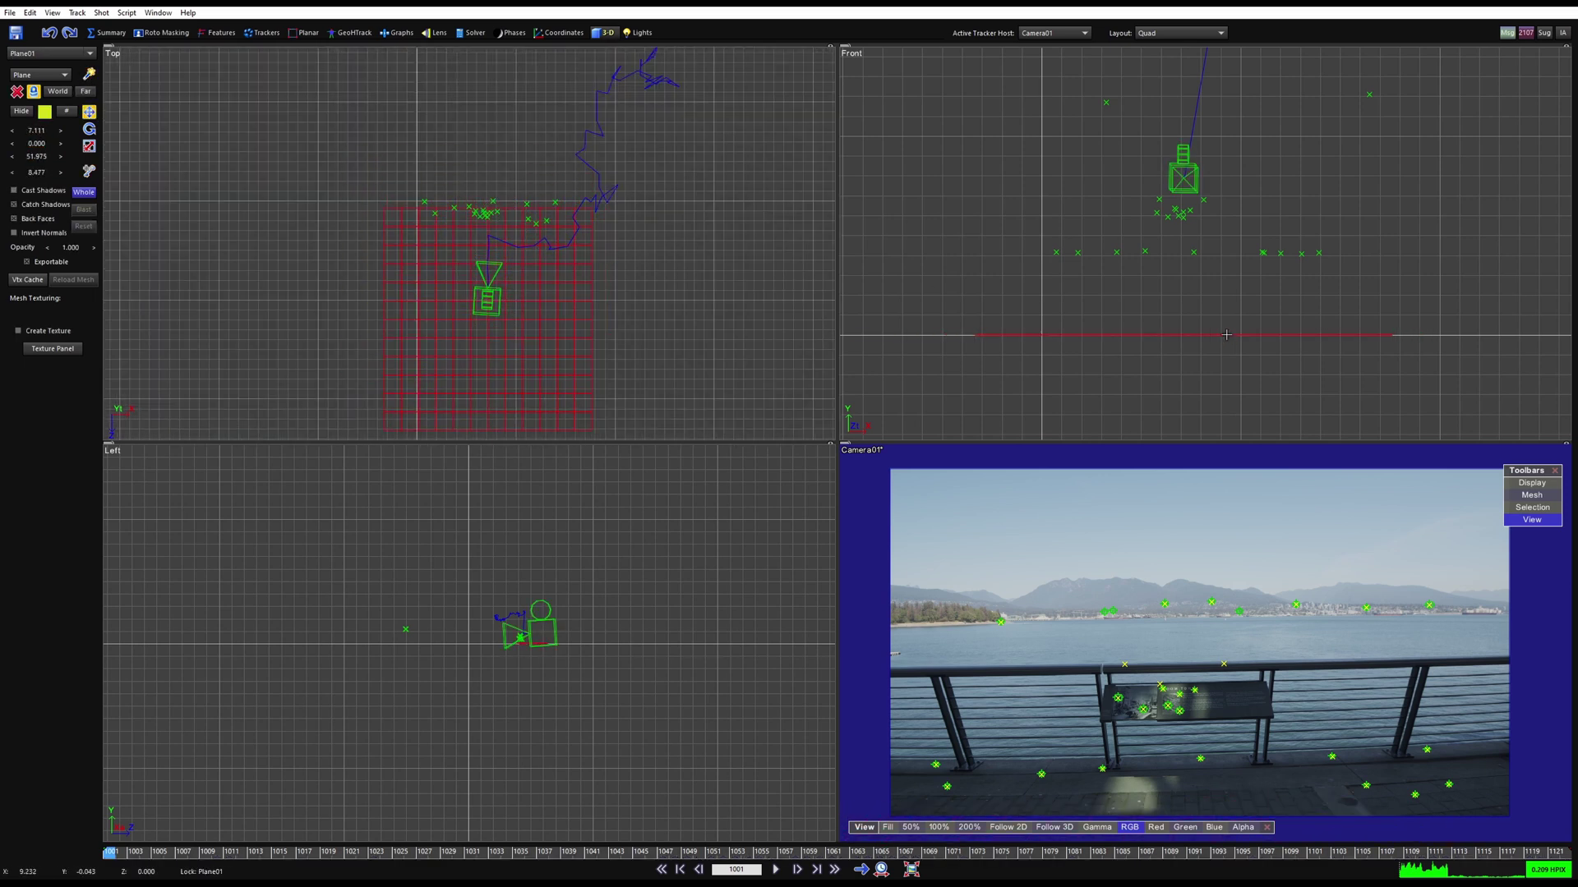
Move the plane onto the pavement trackers, to about X 7.374, Y 4.191 and Z 51.181.
left_click_drag(1226, 334, 1232, 253)
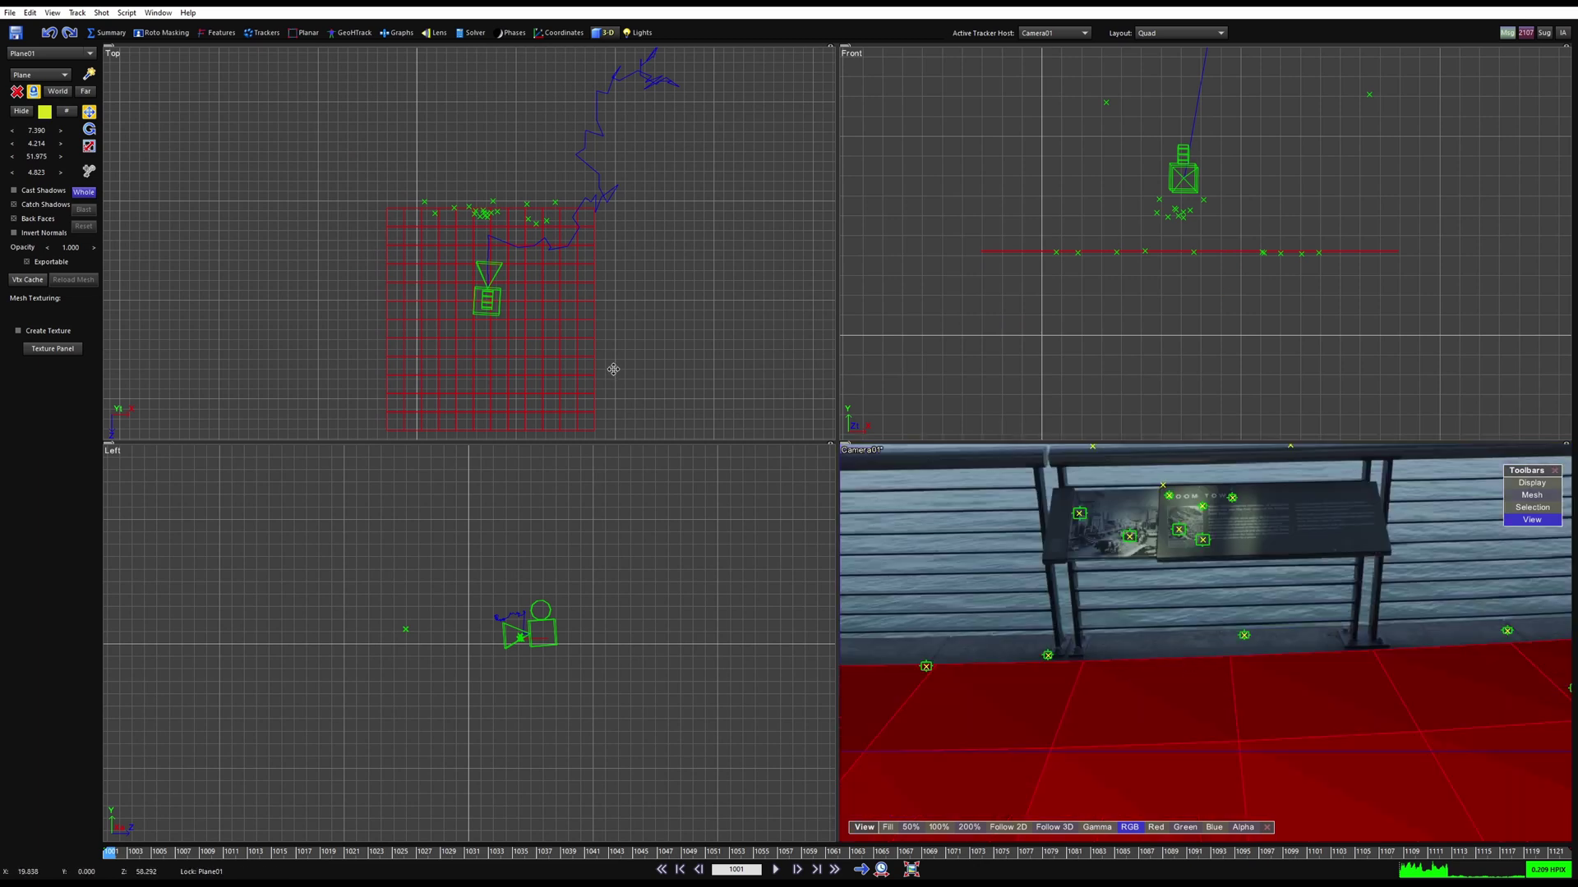
scroll(509, 230, "up", 5)
left_click_drag(514, 246, 515, 215)
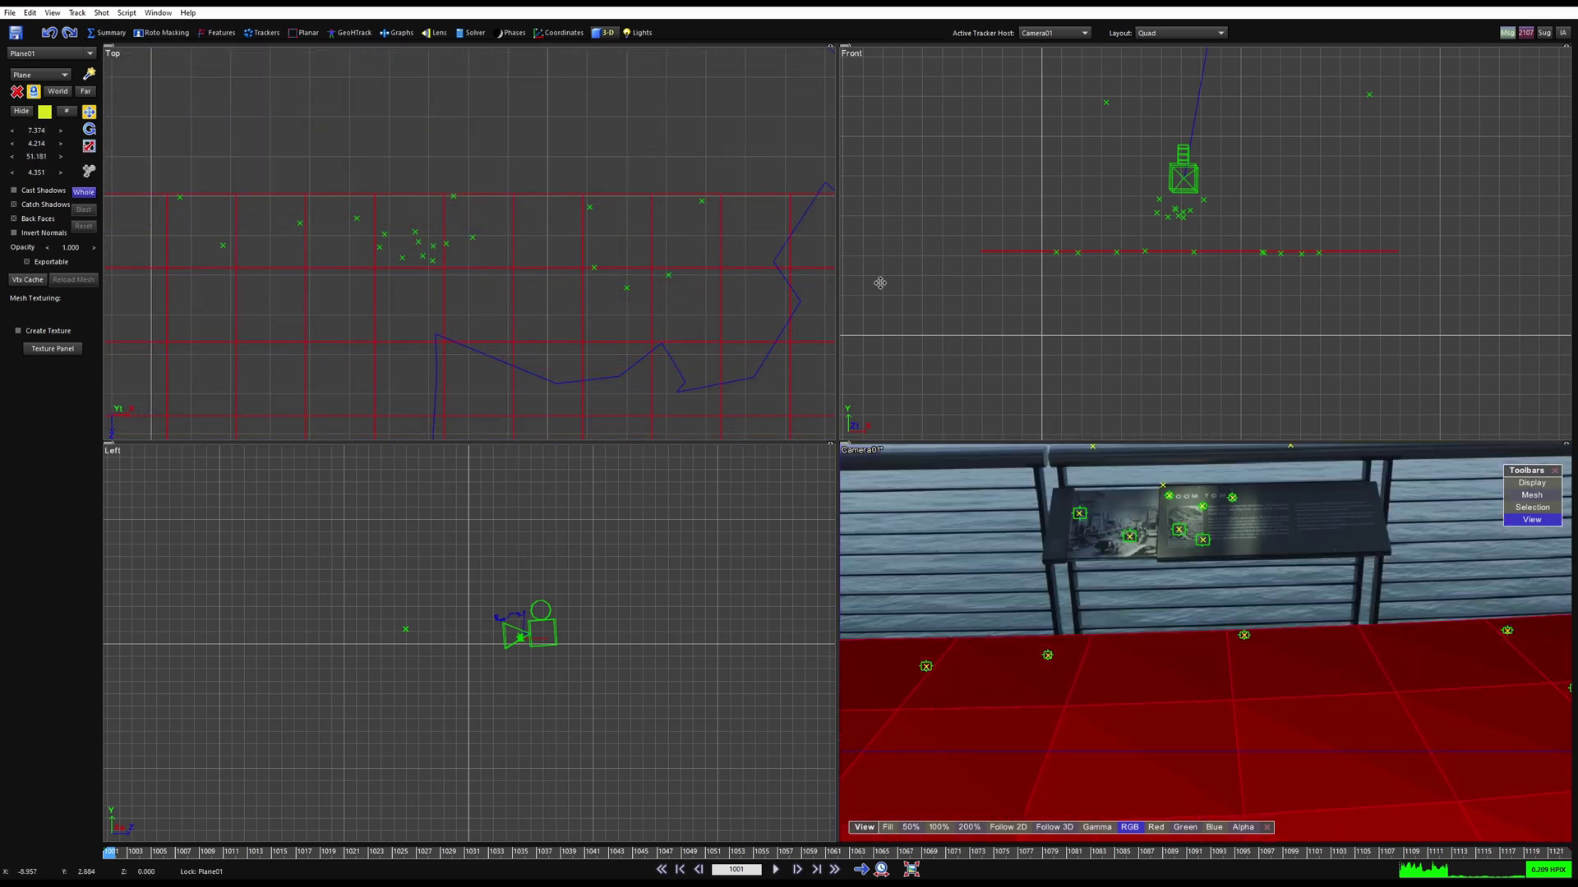
scroll(1185, 251, "up", 6)
left_click_drag(1180, 248, 1181, 250)
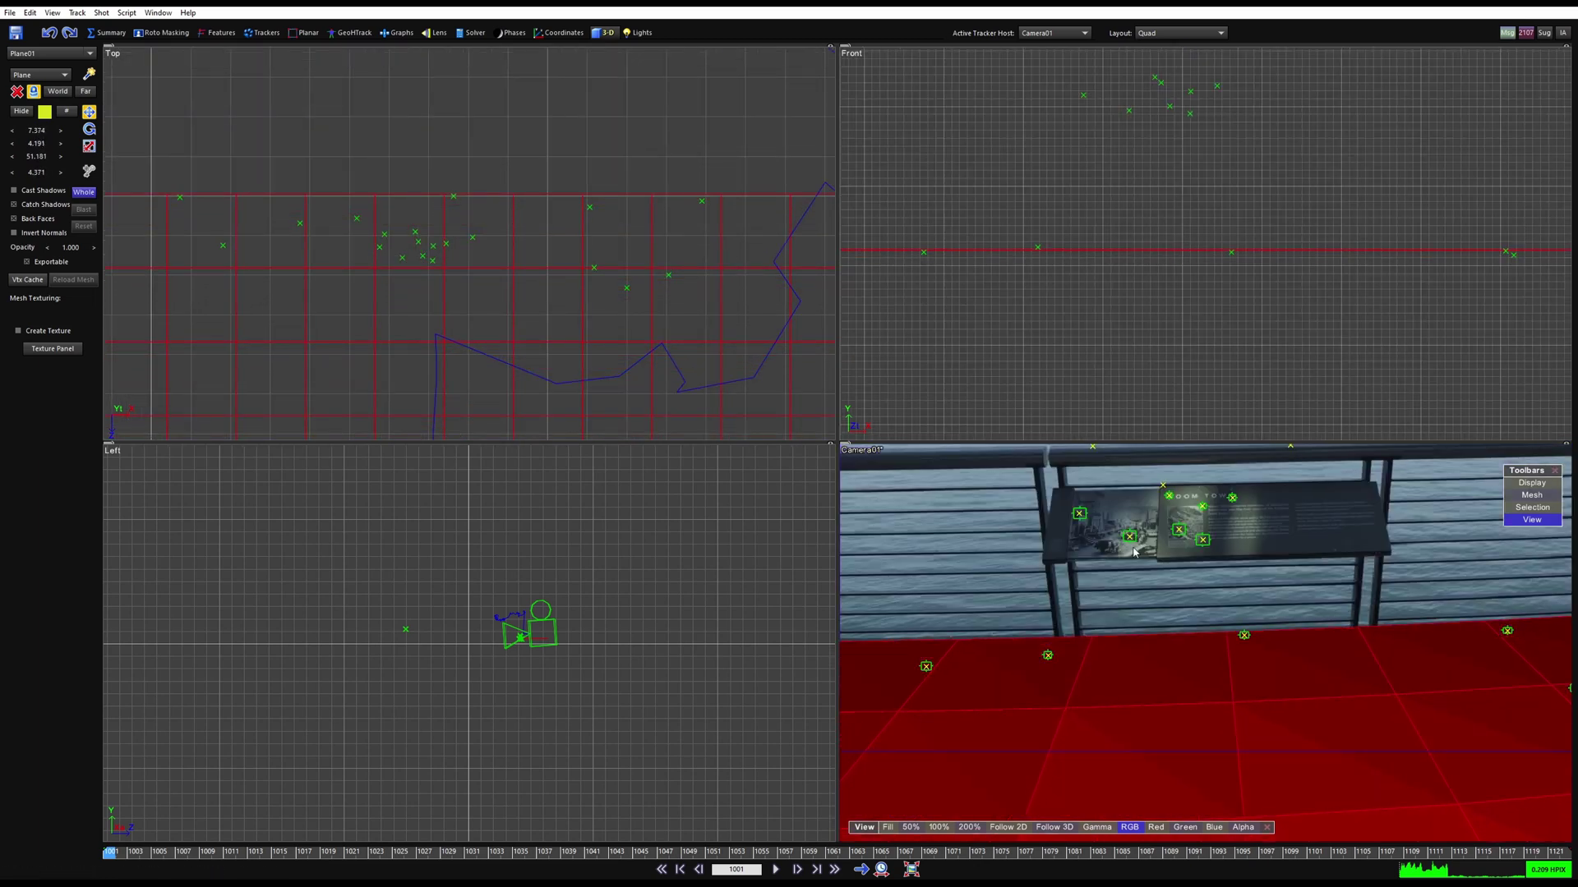
Create a cylinder in the left view at the handrail trackers, about 0.286 thick and 6.058 long.
scroll(1134, 551, "down", 5)
left_click(39, 75)
left_click(66, 156)
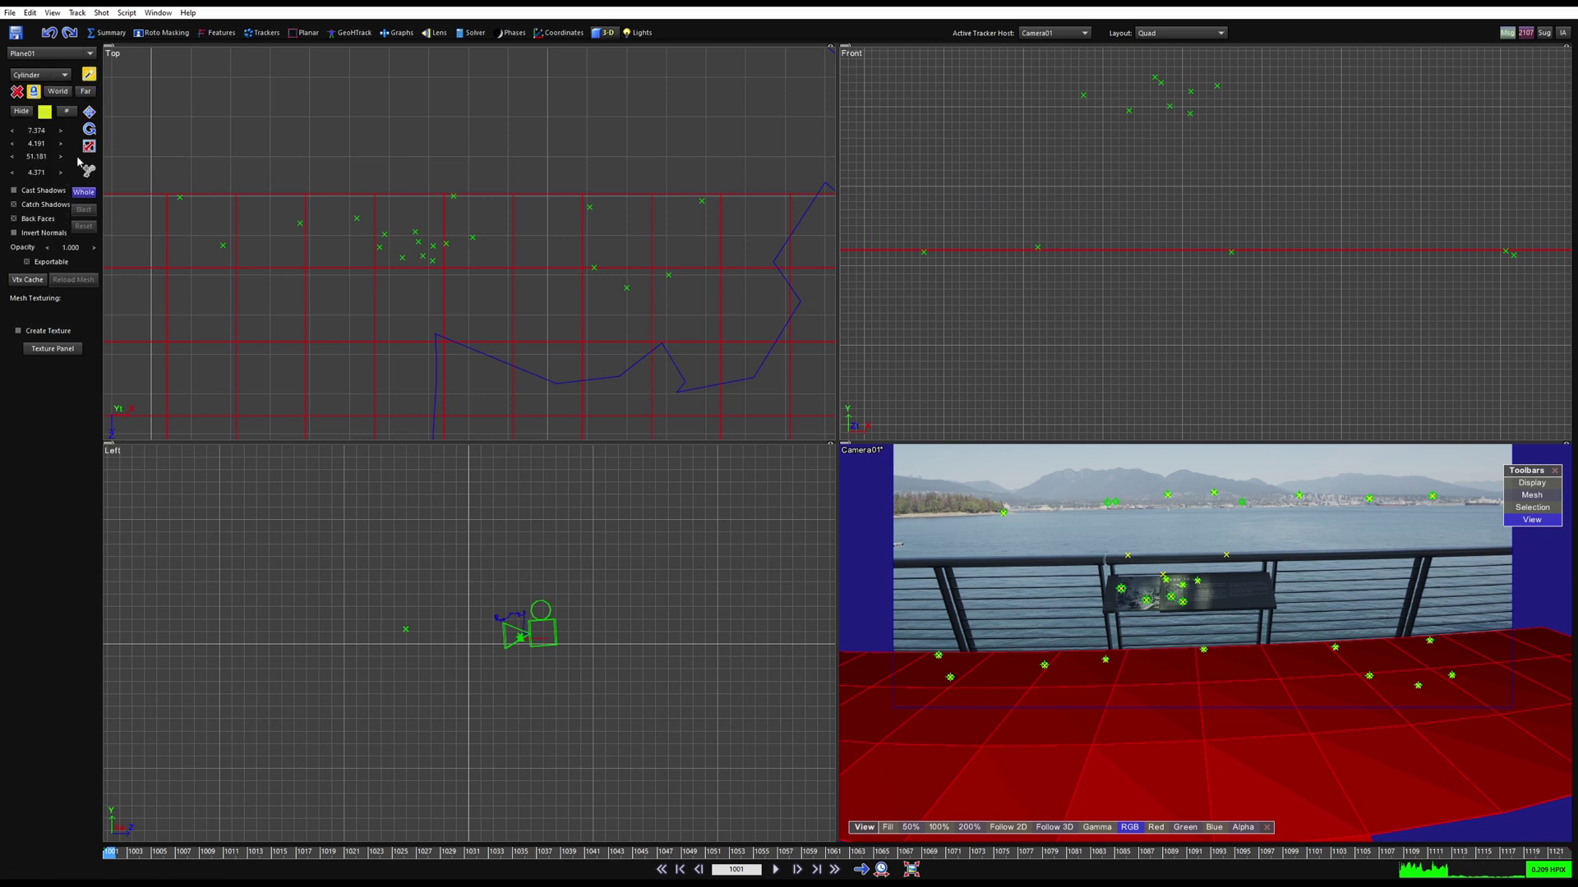
scroll(1231, 716, "up", 2)
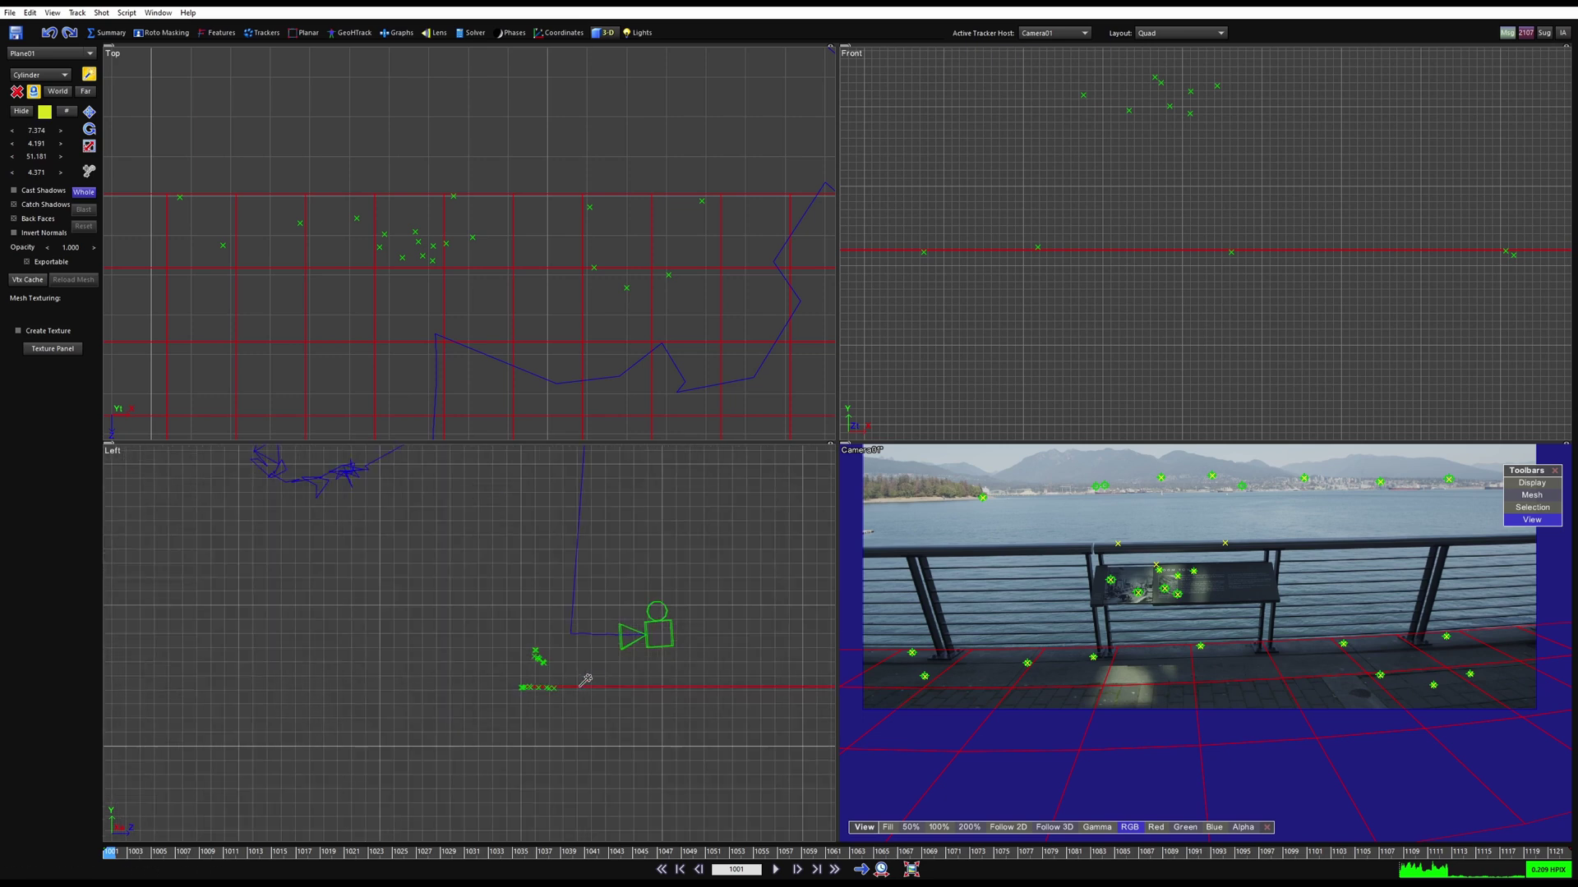
scroll(527, 663, "up", 8)
left_click(518, 562)
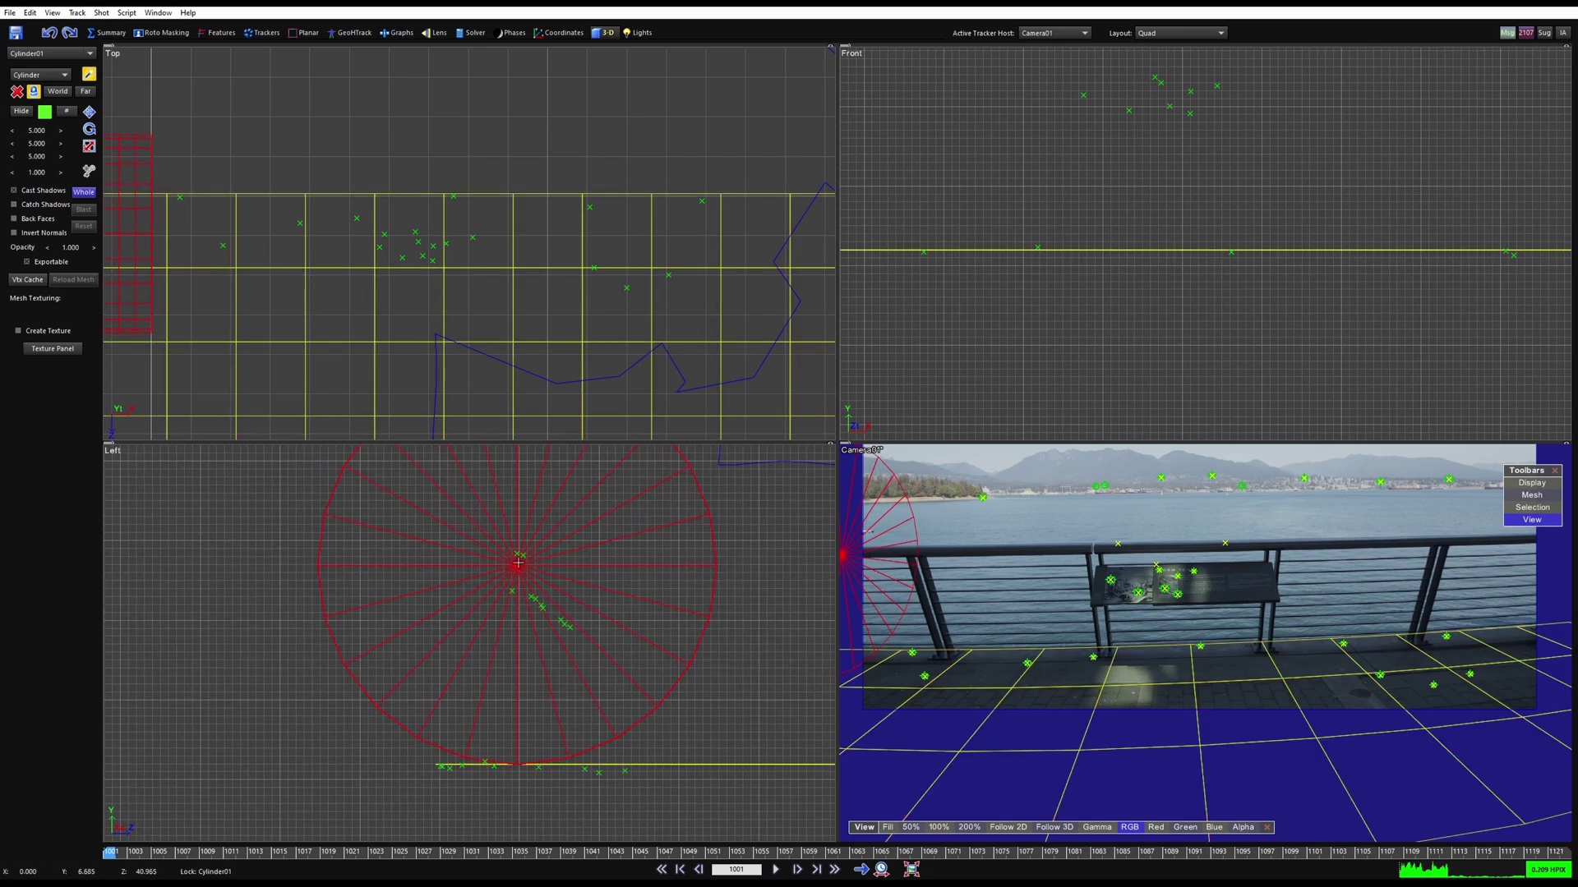
left_click_drag(1289, 146, 1298, 95)
Move the cylinder along X to 9.000 so it lies over the handrail.
scroll(752, 271, "down", 5)
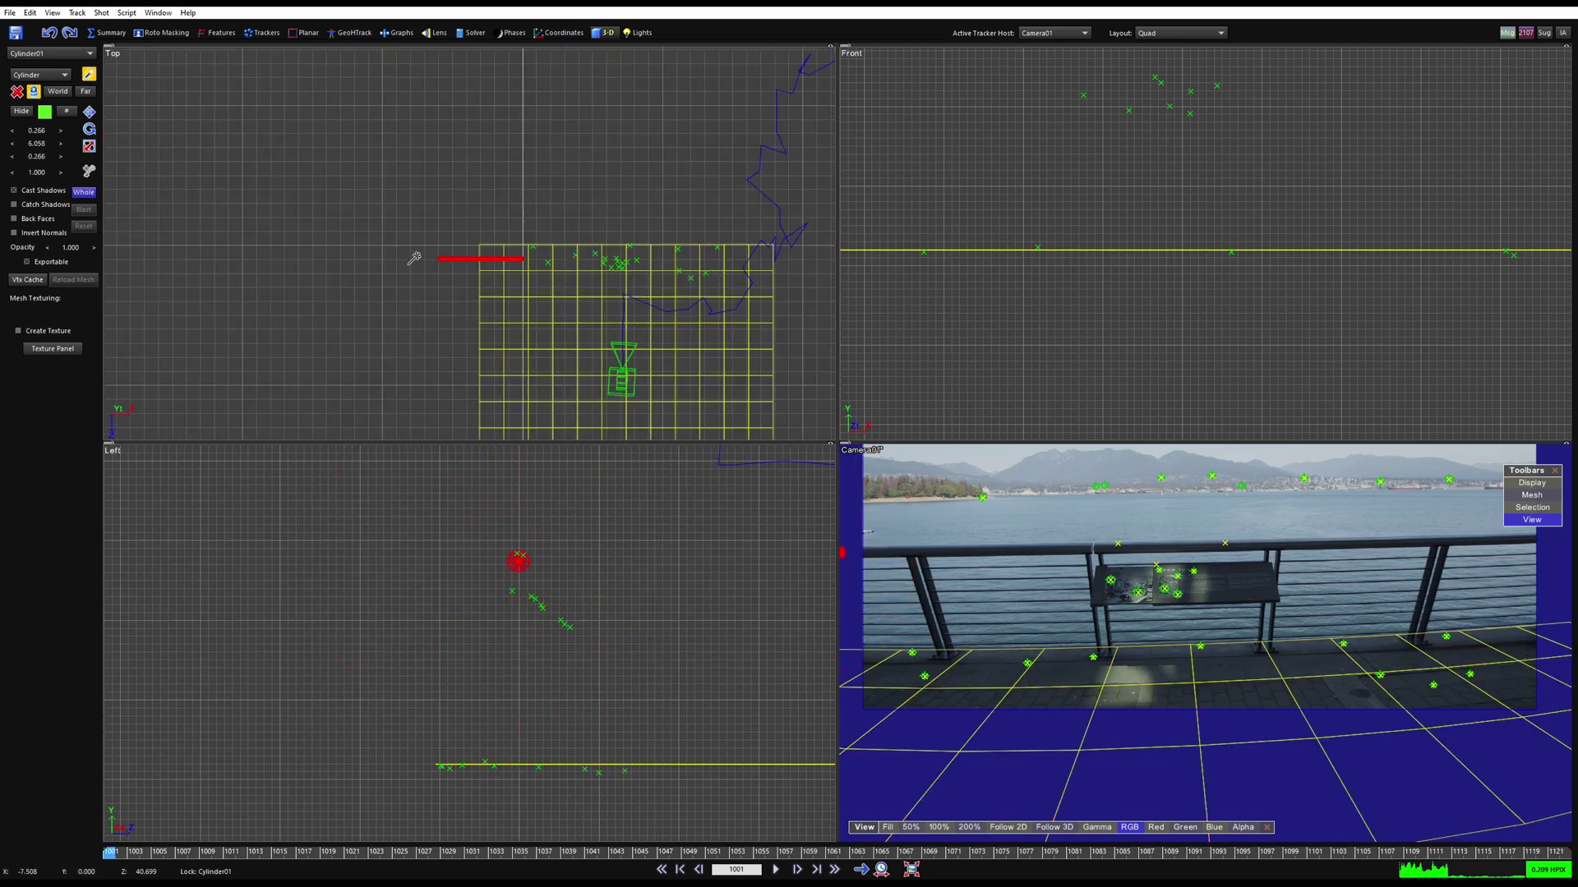
scroll(448, 258, "up", 3)
middle_click_drag(451, 258, 287, 205)
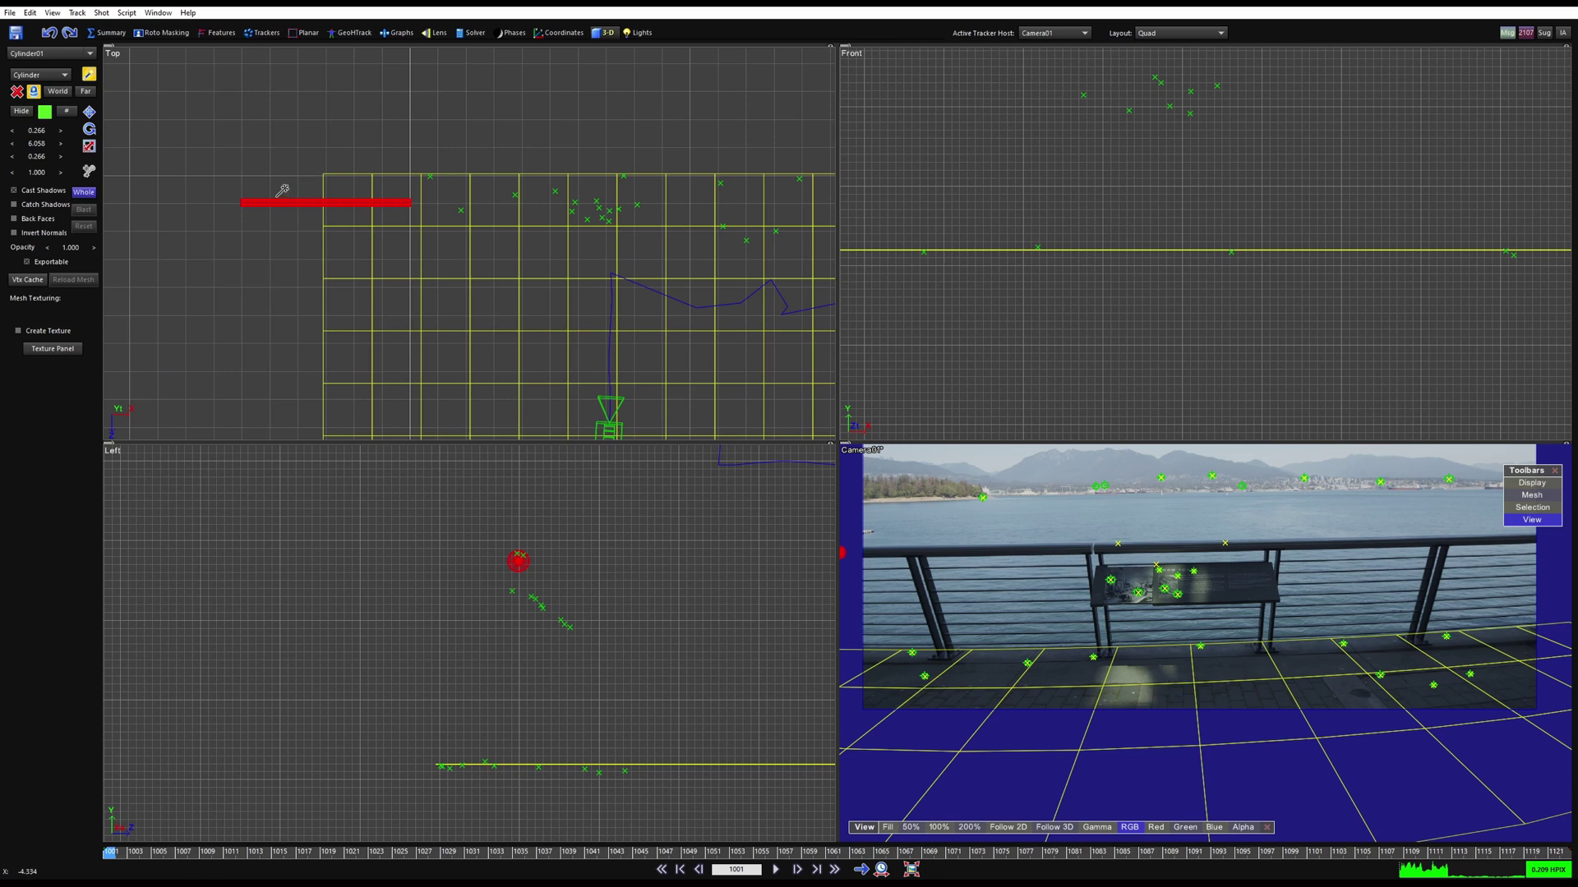
key("m")
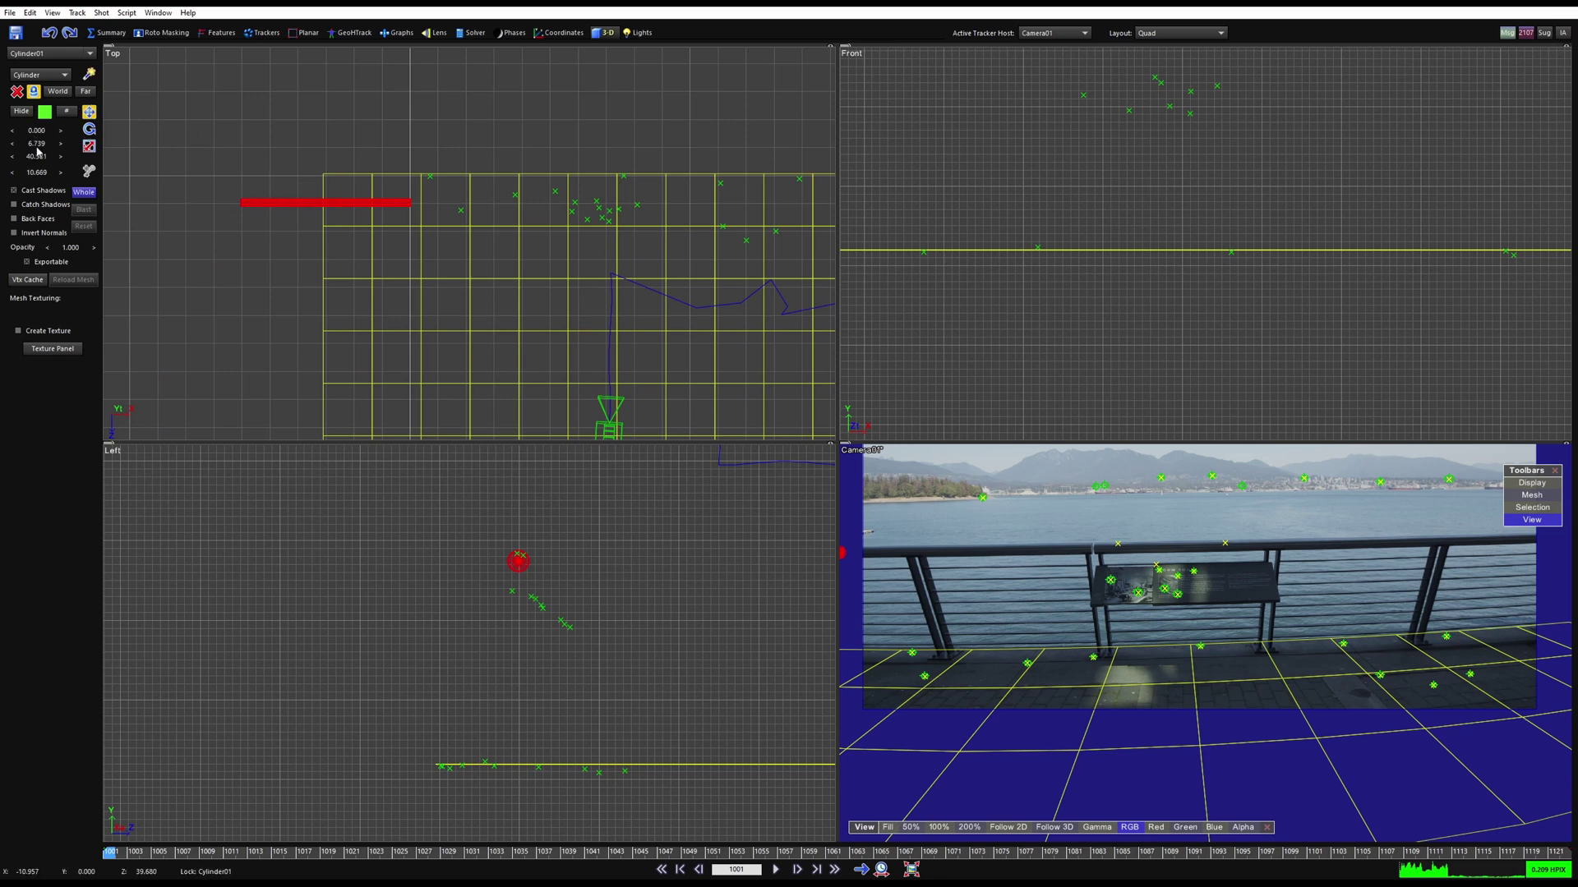
left_click_drag(37, 131, 205, 148)
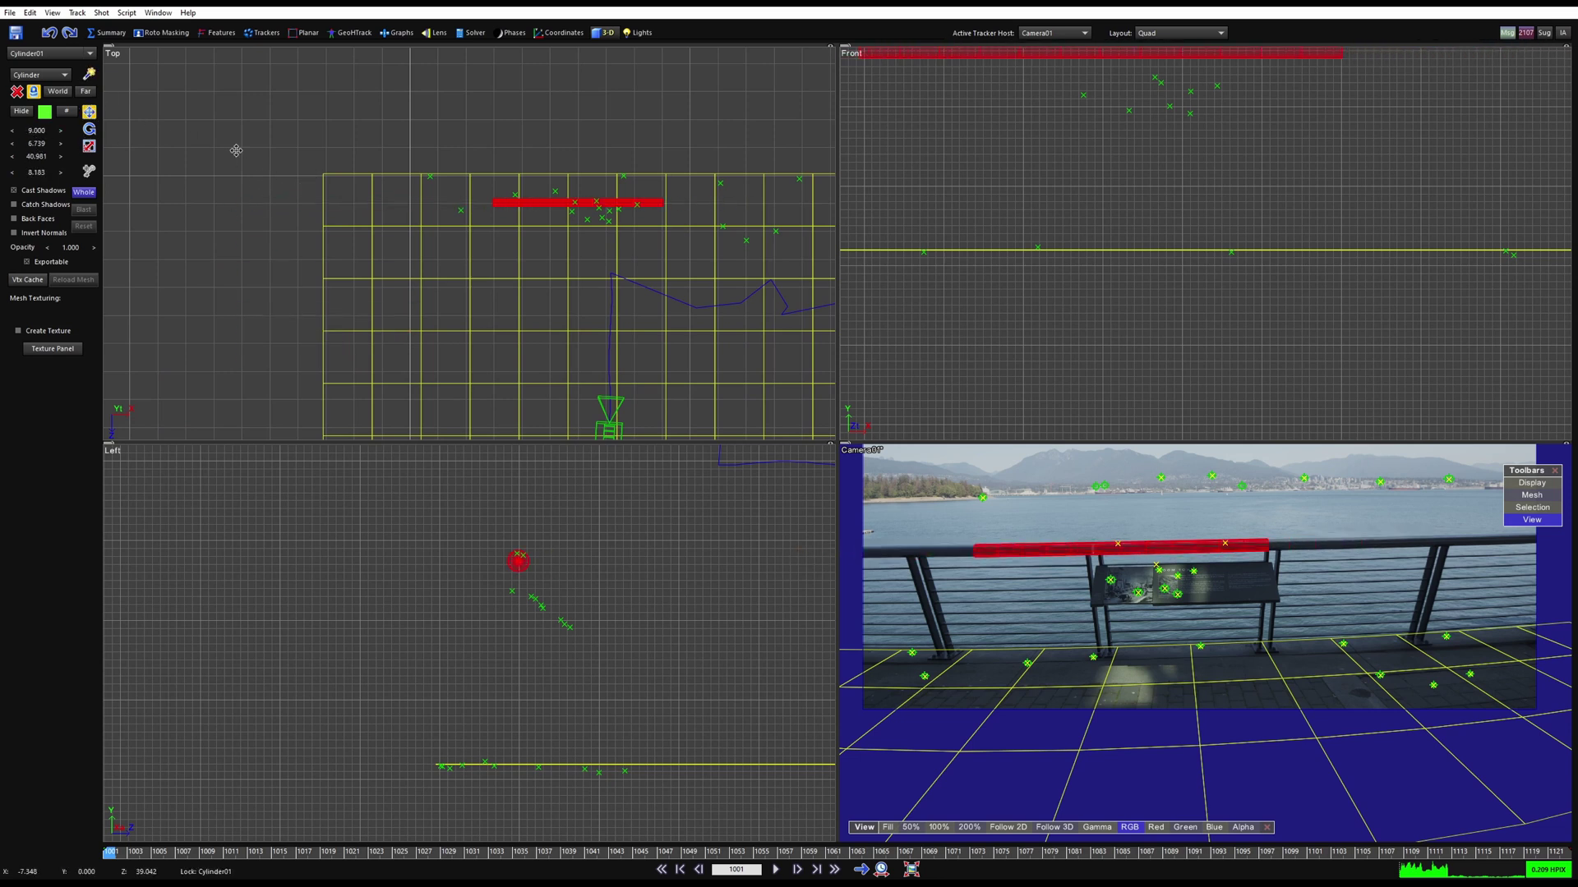
Scale the cylinder down to about 0.247 thick and 5.621 long to match the handrail's thickness in the camera view.
scroll(512, 568, "up", 5)
middle_click_drag(532, 575, 477, 621)
key("r")
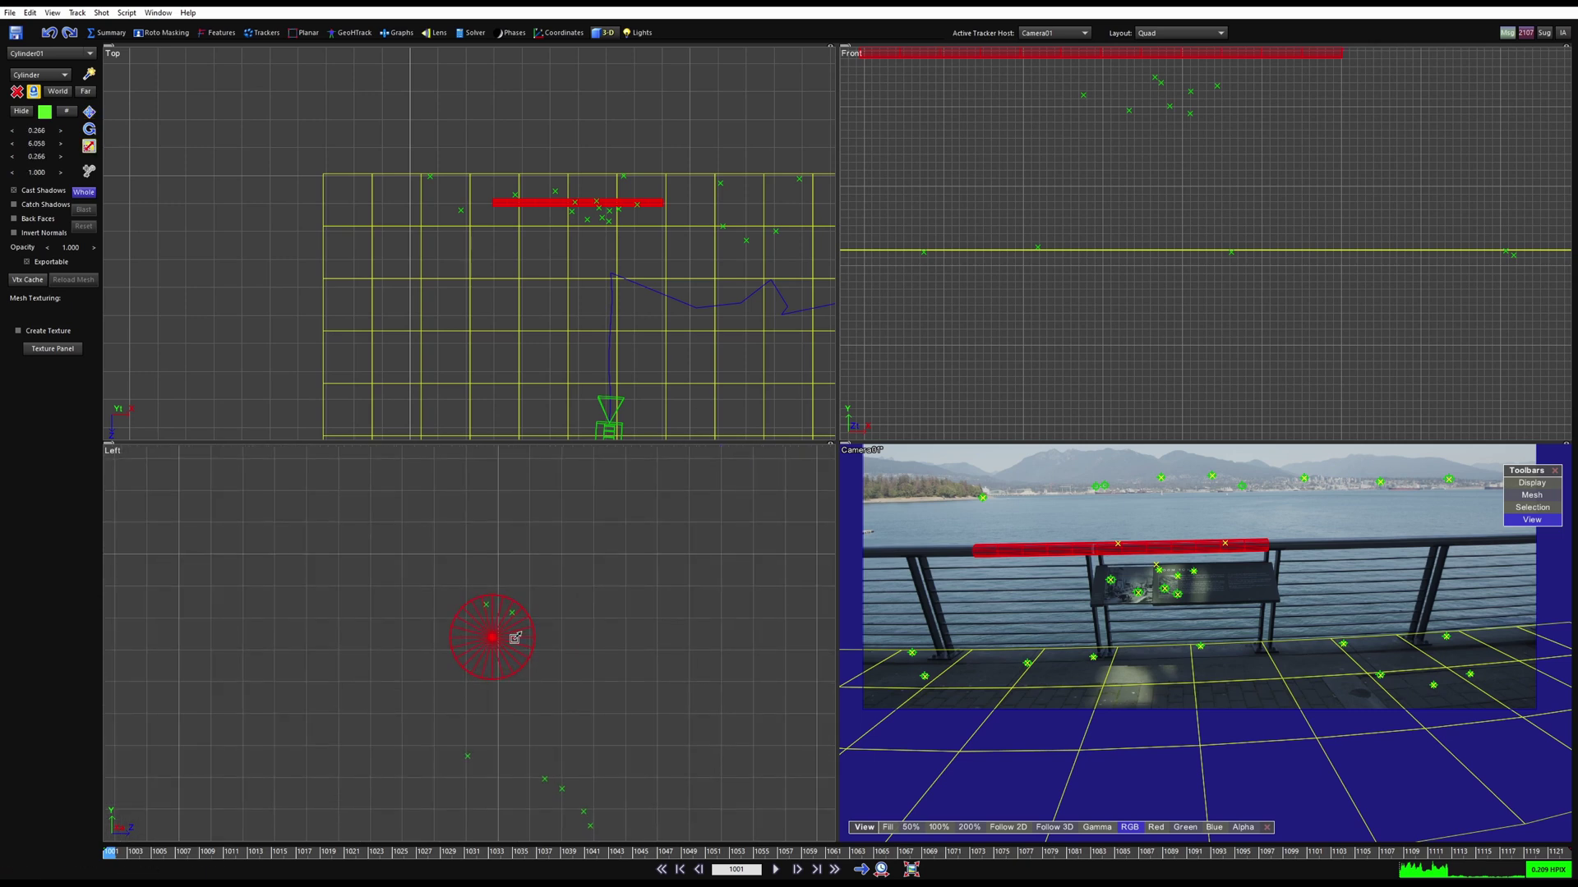
scroll(966, 600, "up", 10)
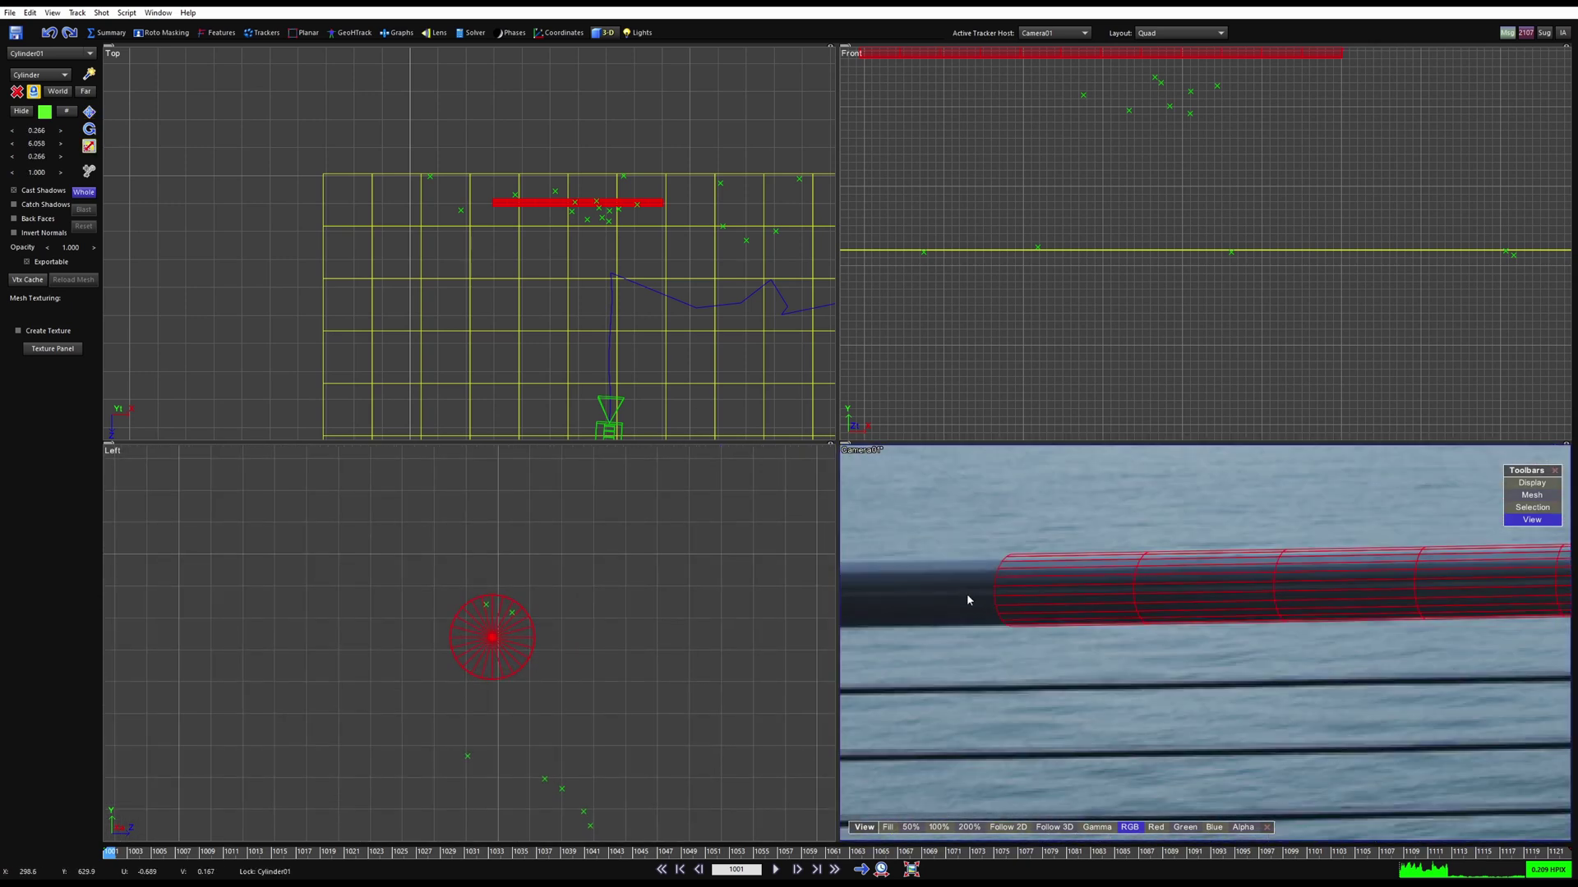
left_click_drag(485, 638, 485, 647)
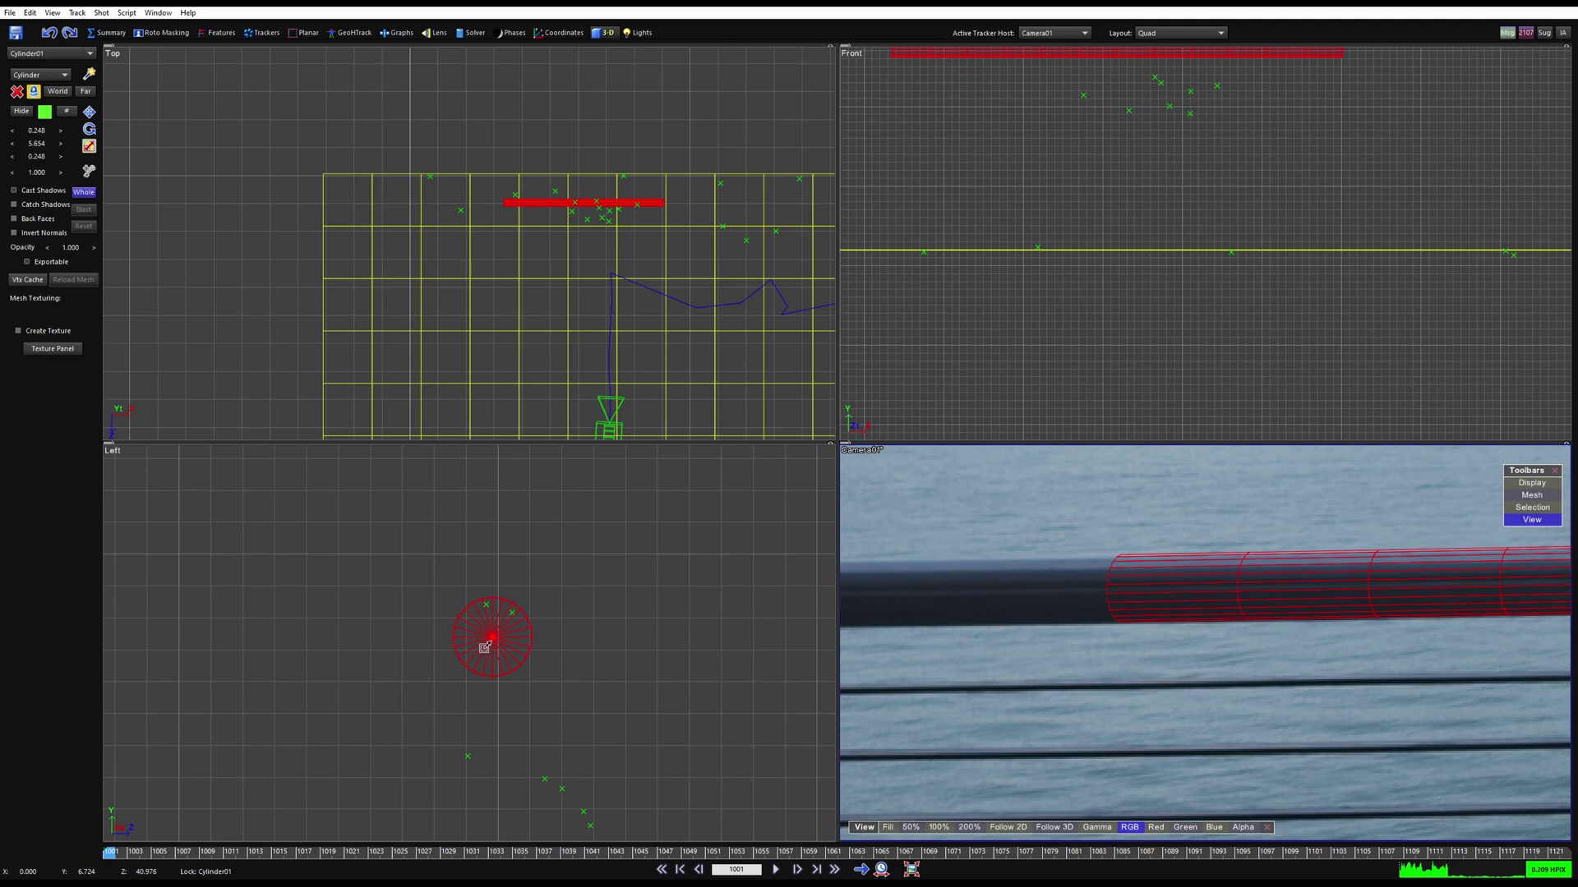
scroll(996, 634, "down", 10)
scroll(1313, 627, "up", 10)
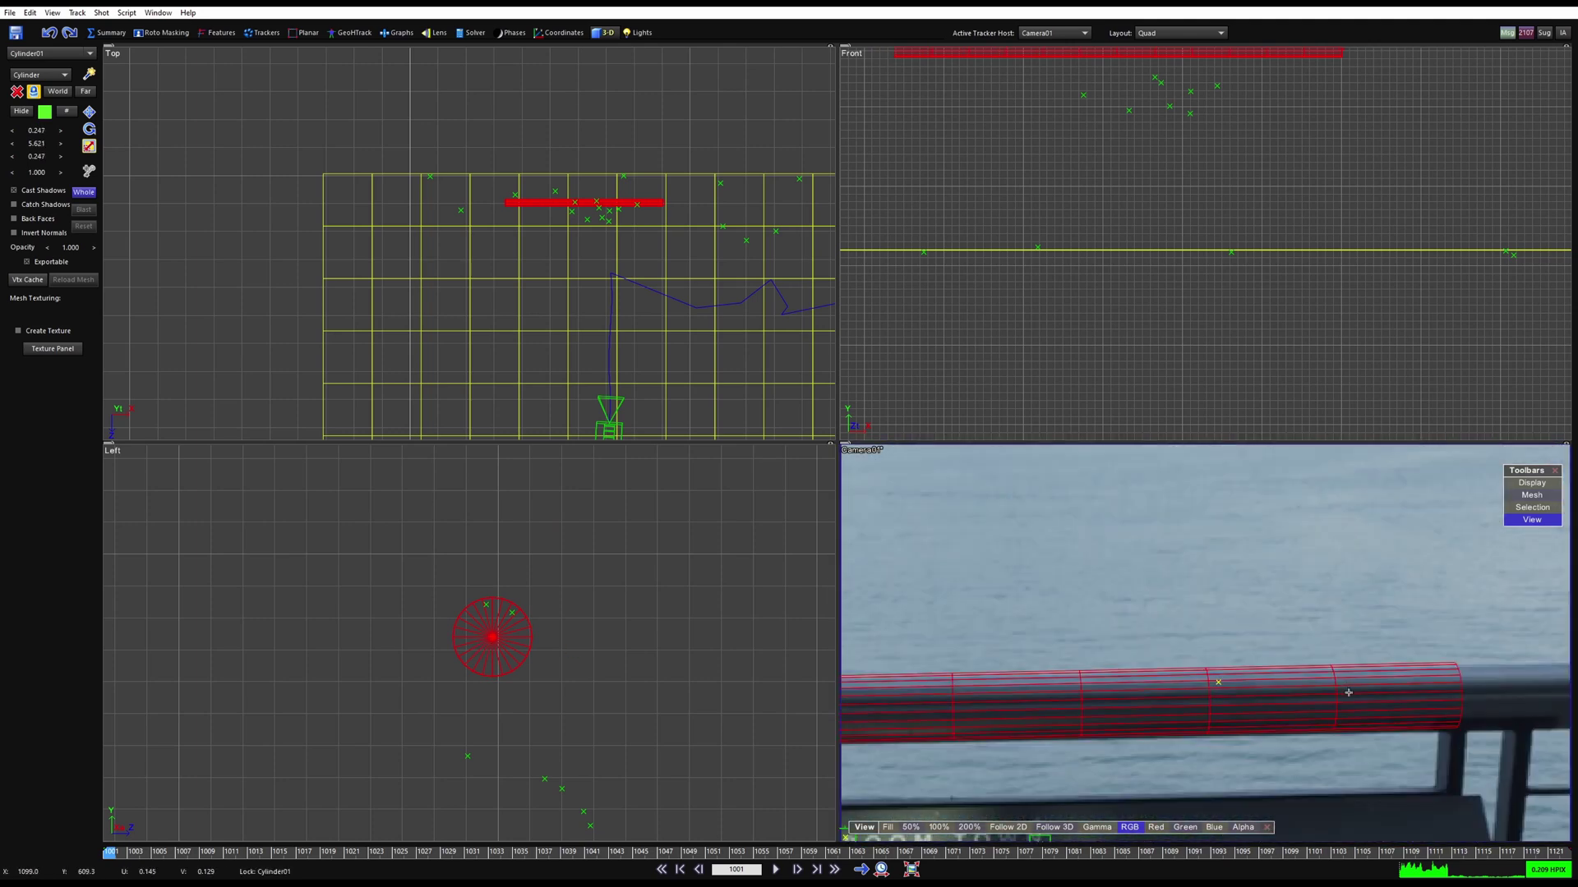
Nudge the cylinder in the left view to about Y 6.724 and Z 40.974 to follow the handrail.
scroll(500, 638, "up", 5)
left_click_drag(479, 638, 468, 653)
scroll(984, 622, "down", 4)
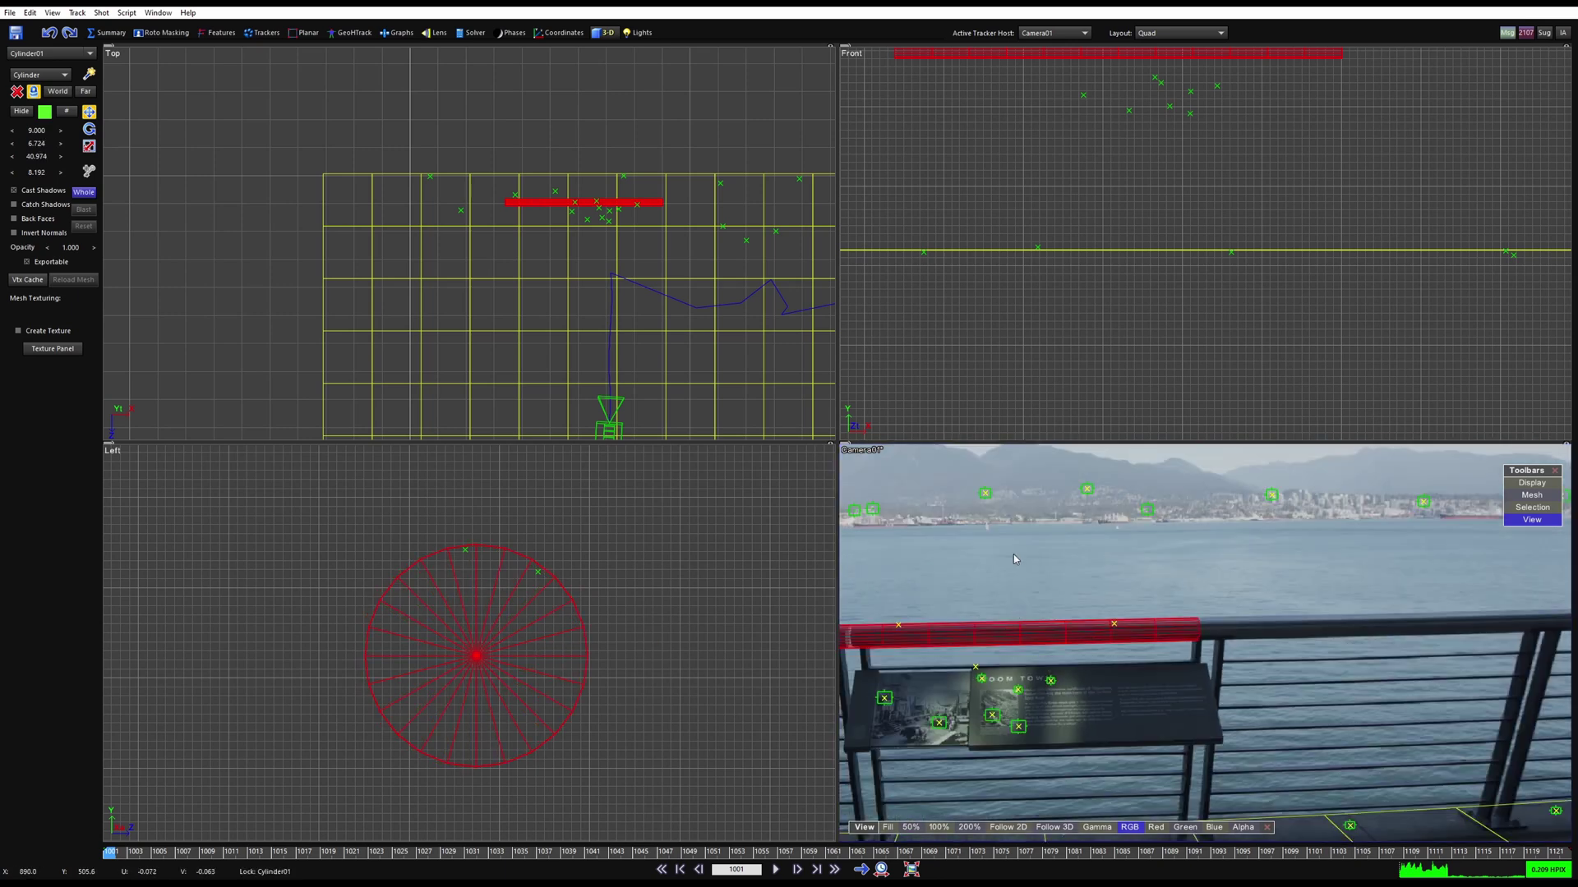
Set the cylinder's X position to 17.000 and lengthen only the cylinder's long axis until it covers the handrail to both picture edges.
scroll(1013, 554, "down", 3)
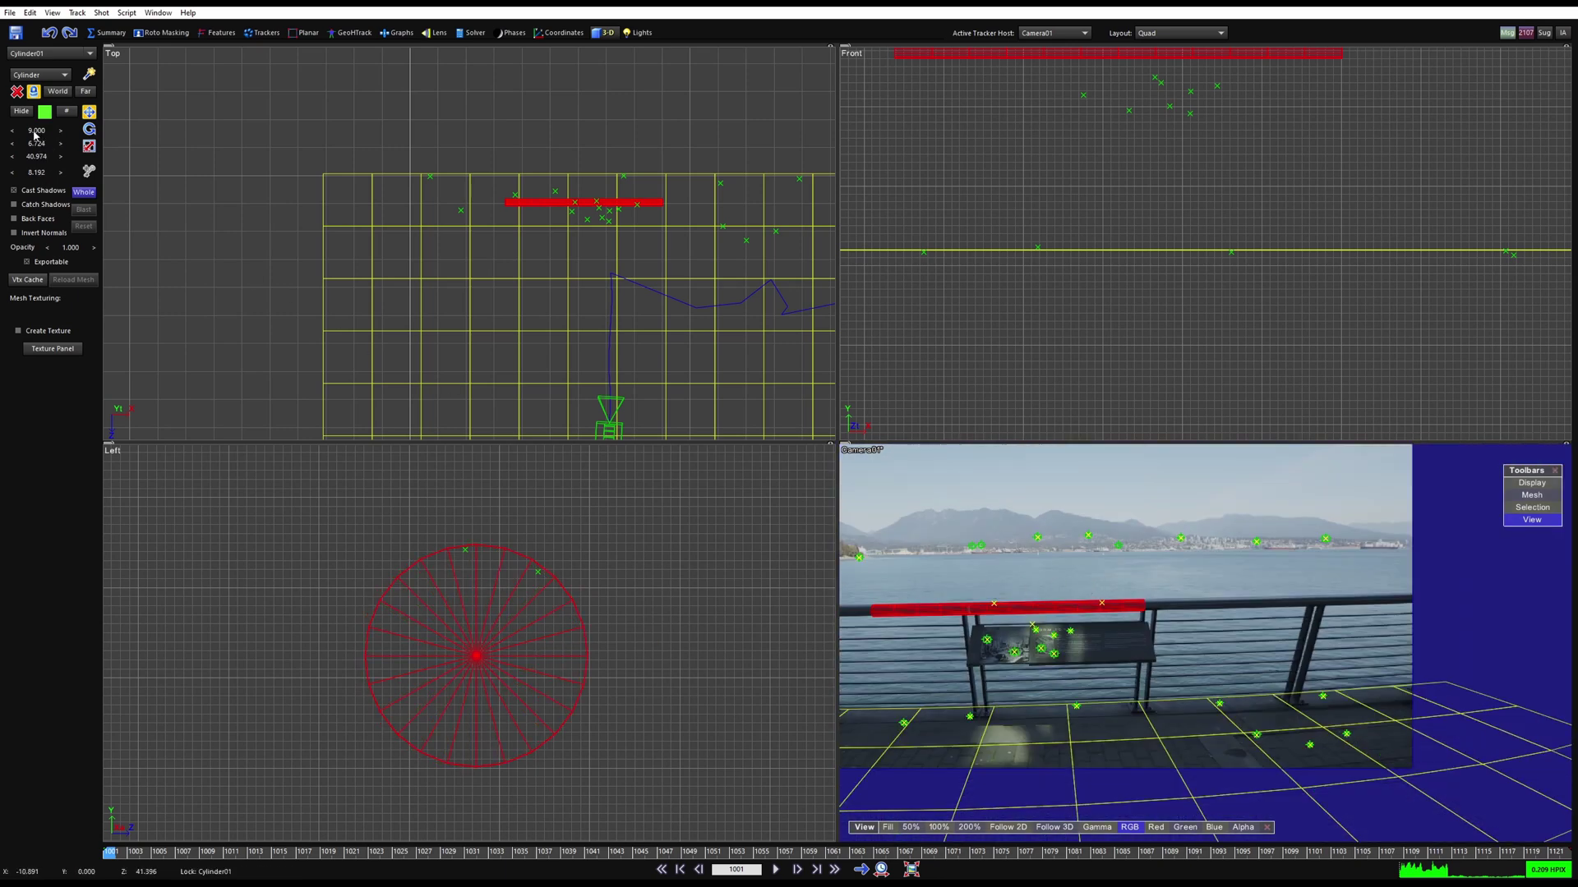
left_click_drag(36, 135, 109, 144)
left_click(88, 146)
key("ctrl+z")
middle_click_drag(986, 562, 1281, 601)
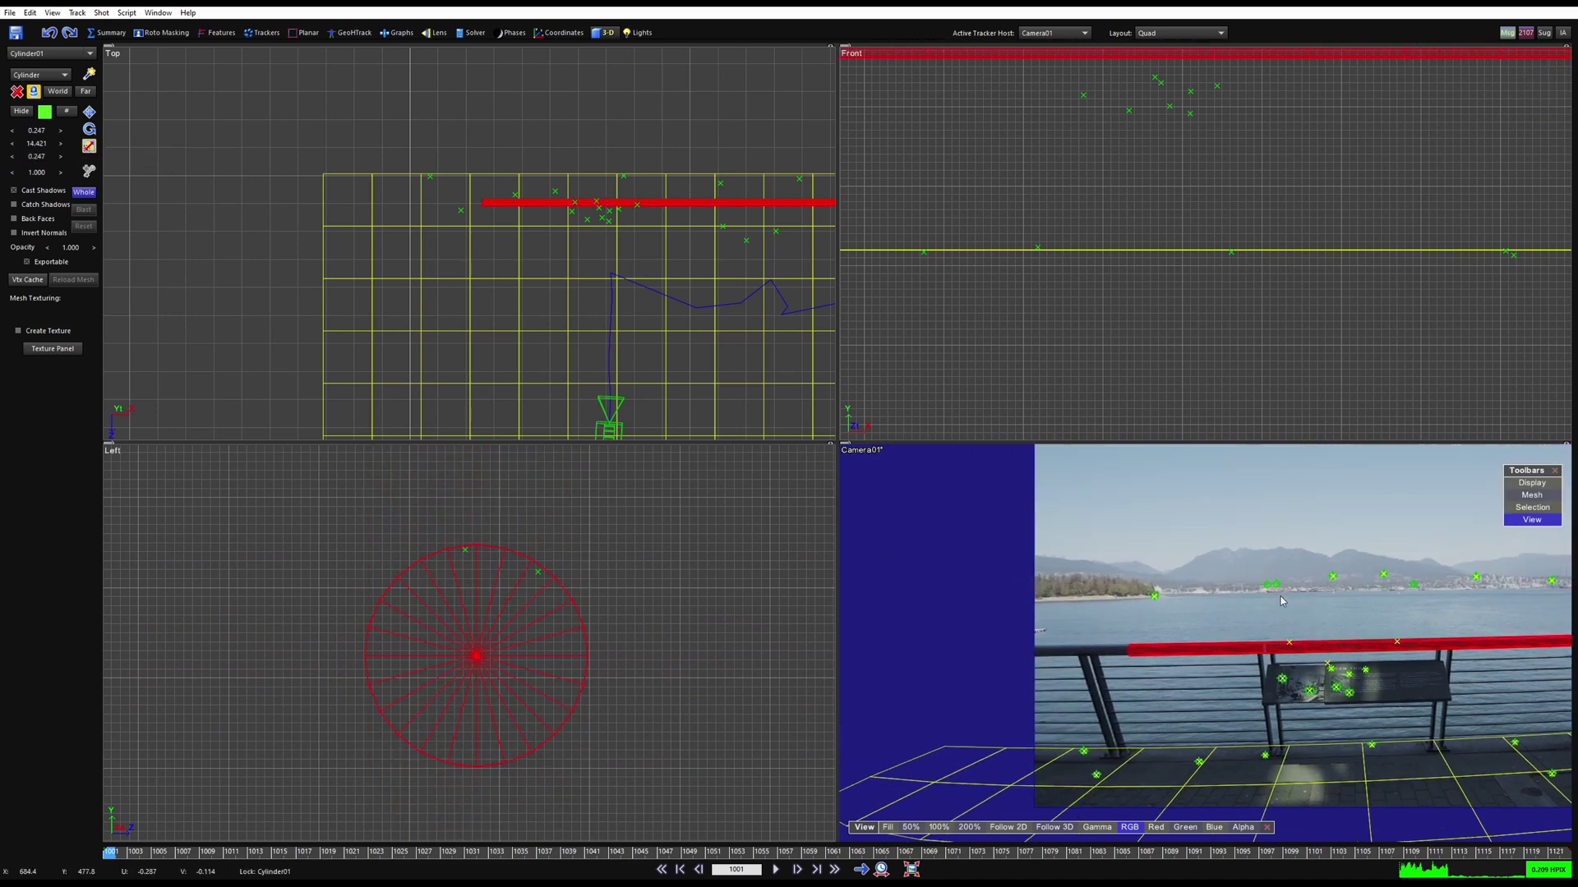
scroll(1076, 645, "up", 4)
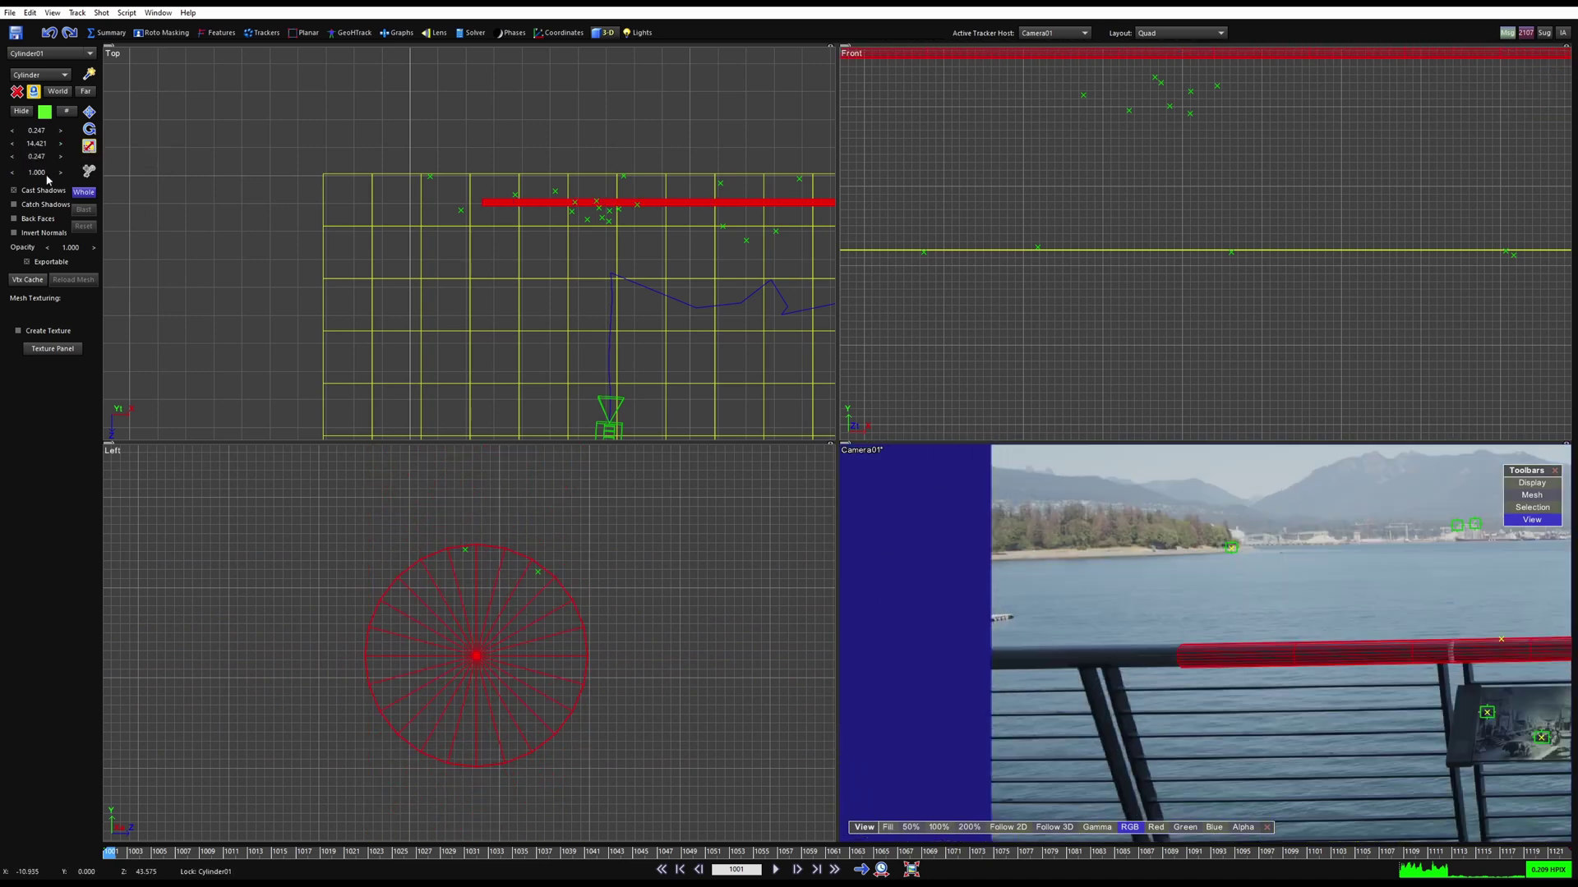
left_click_drag(40, 144, 48, 144)
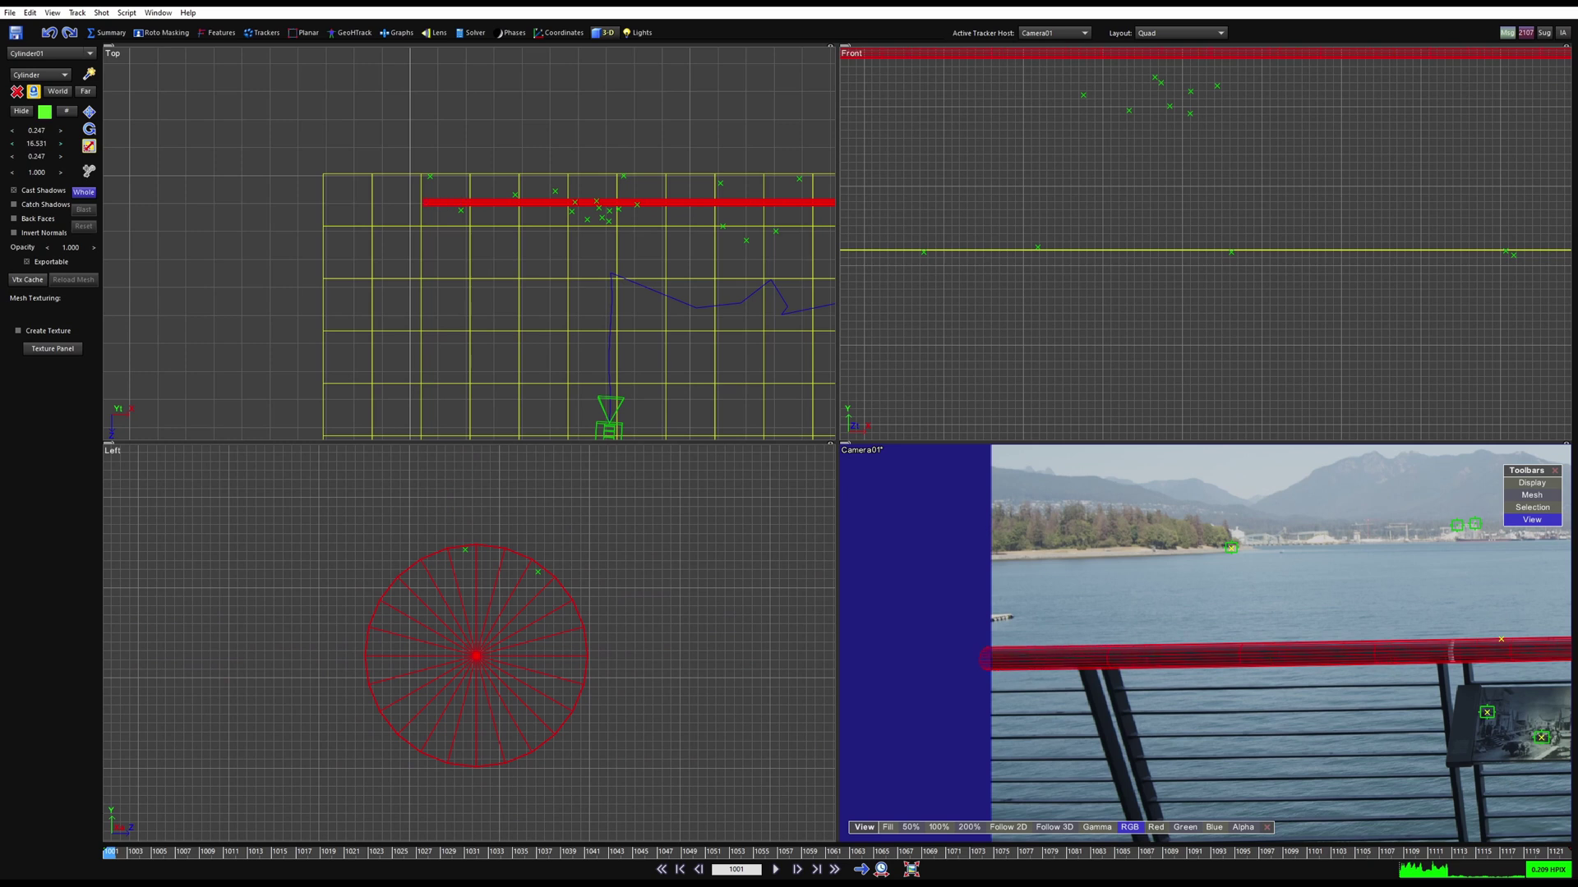
Set the cylinder's mesh to 10 sides and 26 lengthwise segments, and check its fit on the handrail up to frame 1039.
left_click(65, 113)
mouse_move(36, 131)
left_mouse_down()
mouse_move(20, 131)
mouse_move(45, 131)
left_mouse_up()
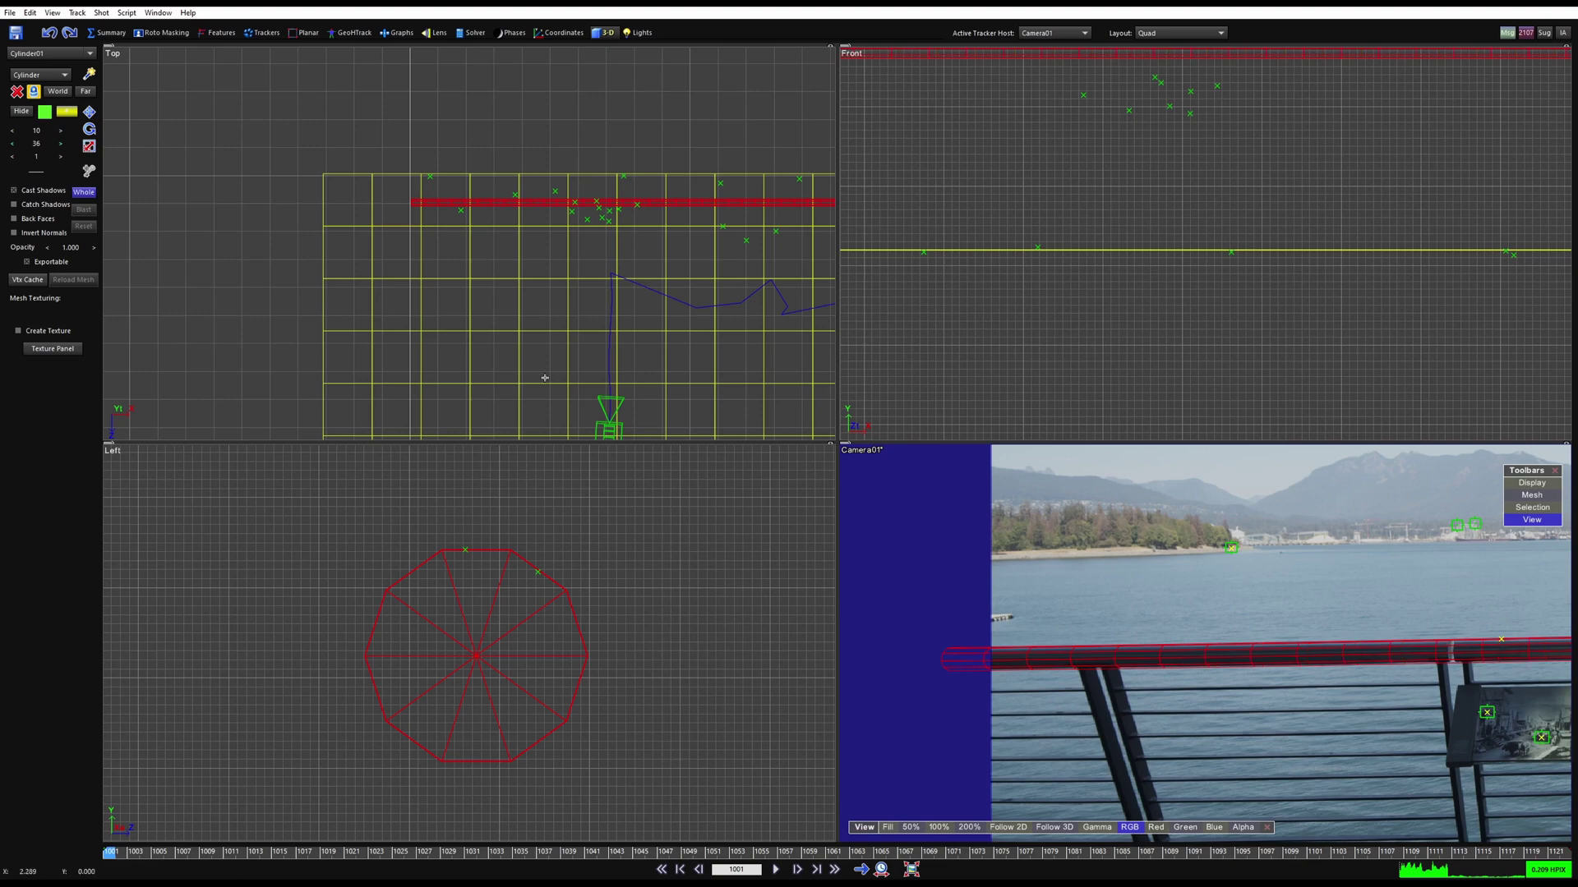
key("5")
scroll(1208, 613, "down", 2)
middle_click_drag(1058, 479, 711, 478)
scroll(692, 500, "up", 1)
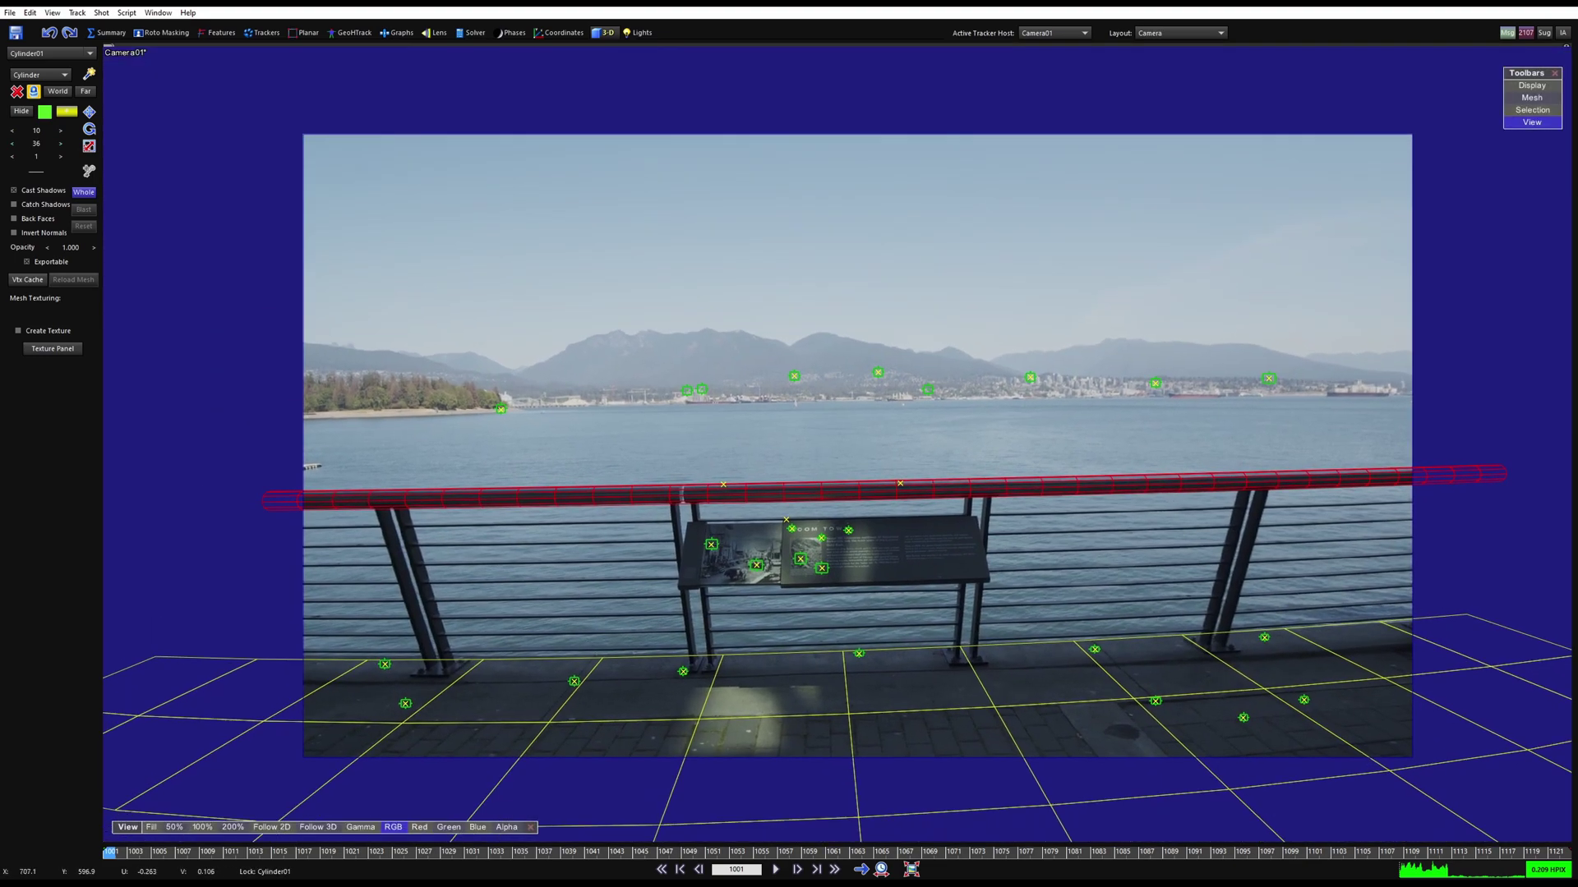
left_click_drag(175, 856, 567, 855)
scroll(564, 730, "up", 2)
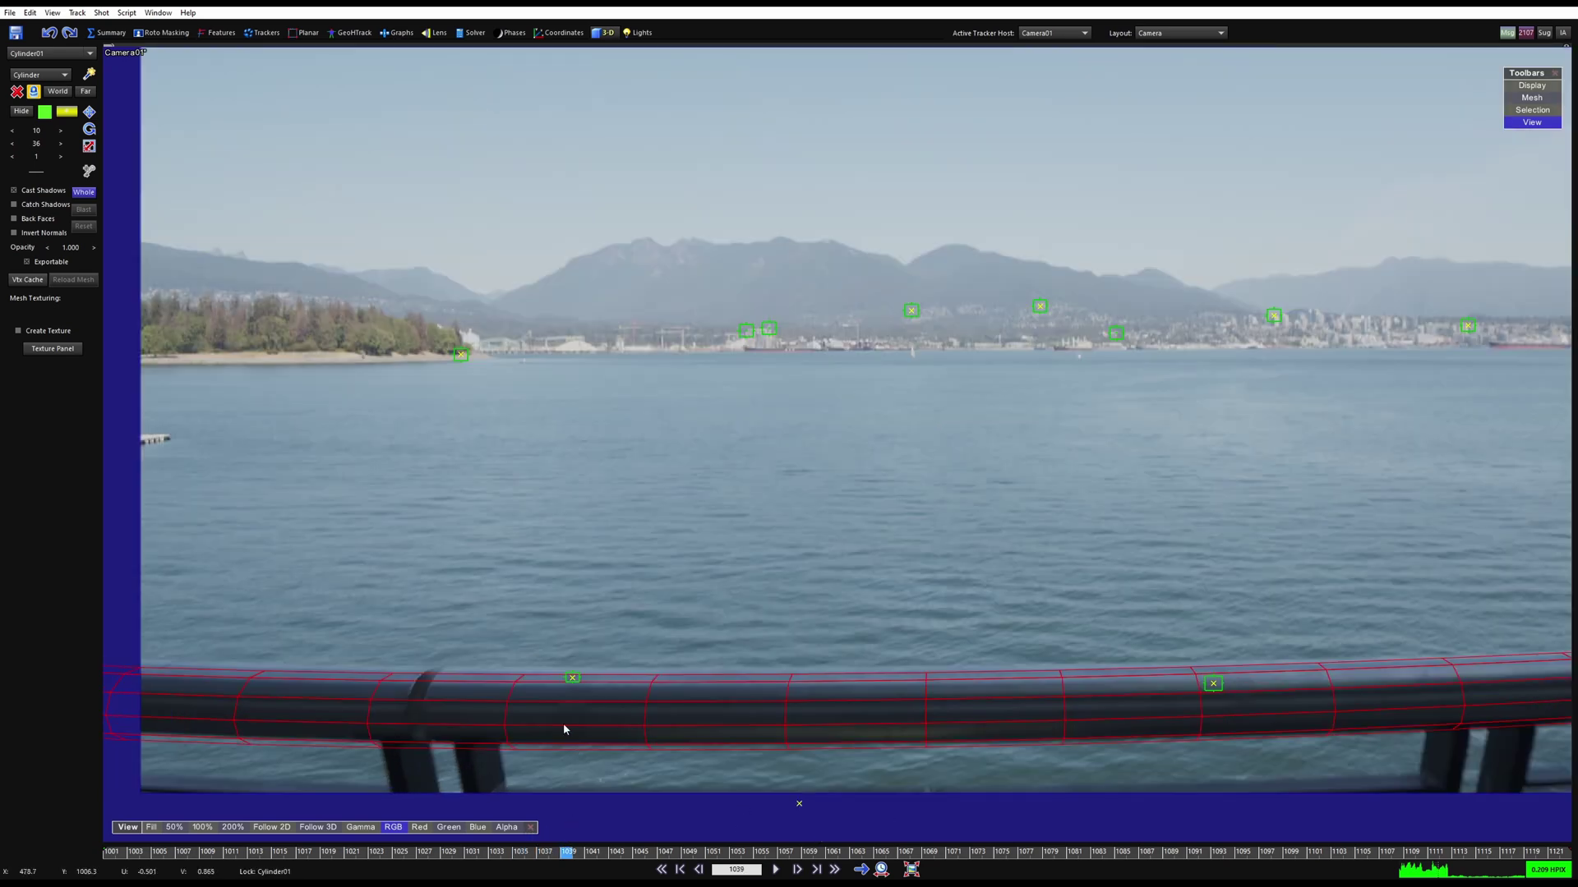
Move the cylinder in the left view to about Y 6.732 and Z 40.938, and check its fit at the first frame.
key("q")
scroll(482, 667, "up", 3)
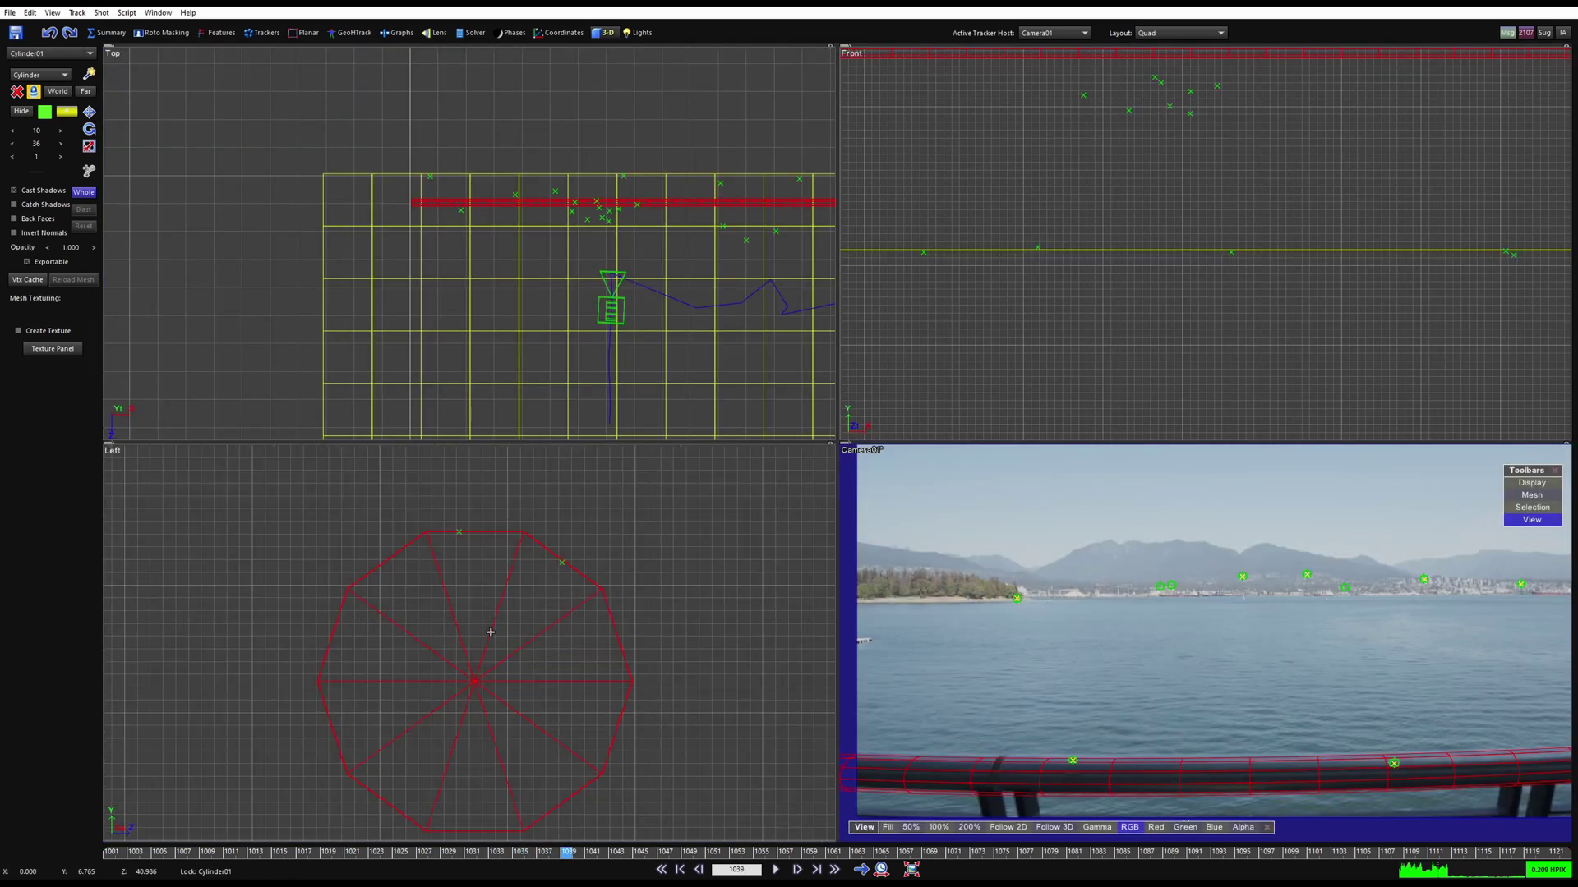
left_click_drag(478, 678, 432, 668)
key("shift+a")
scroll(1241, 616, "up", 5)
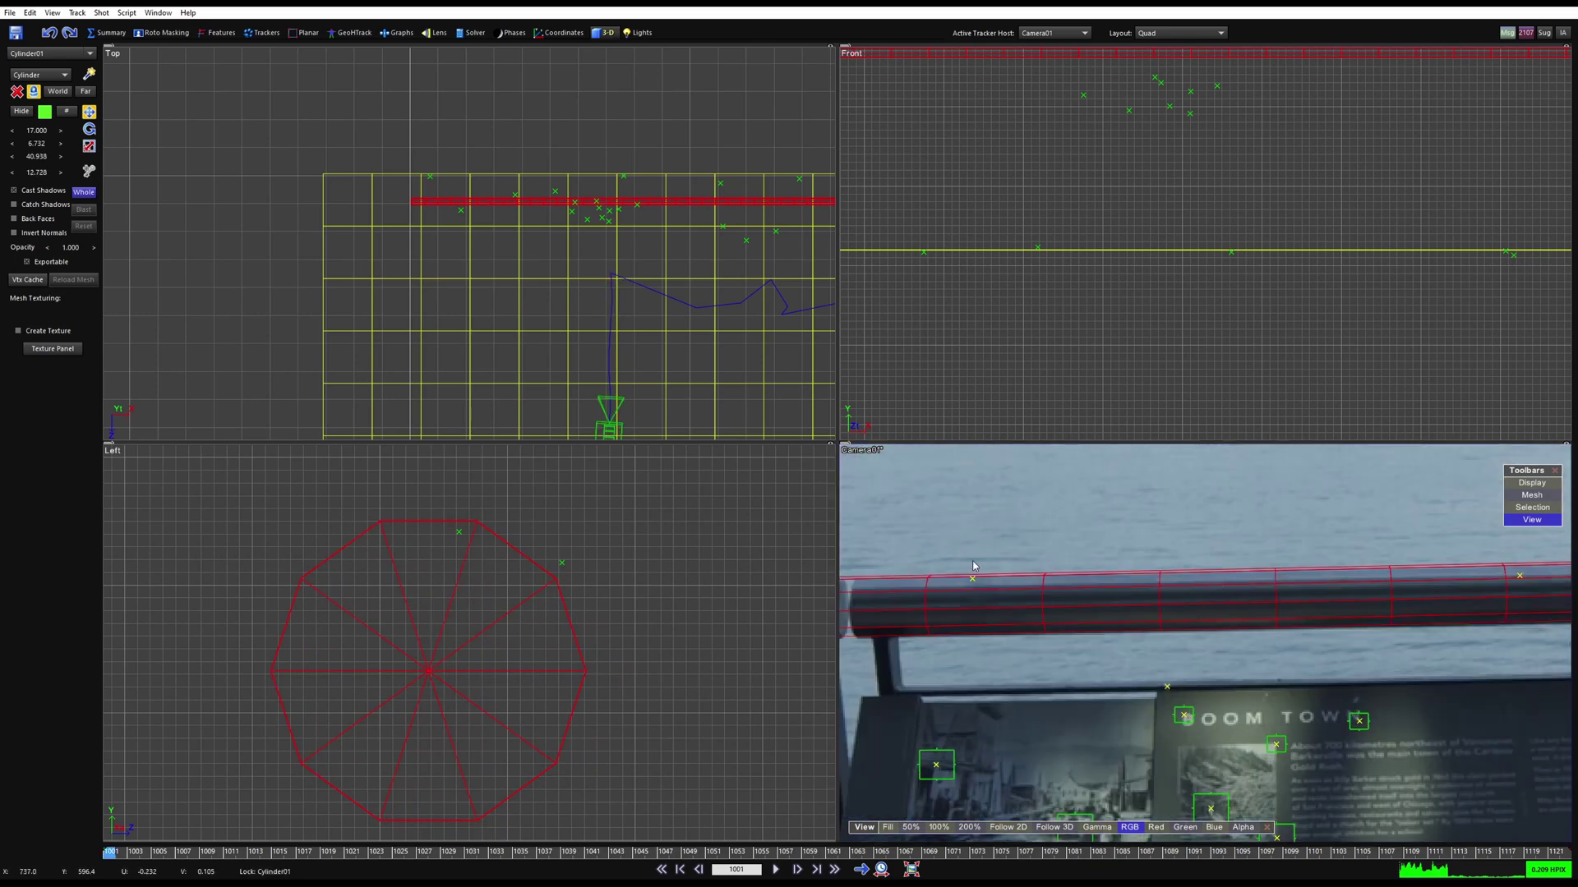
Check the cylinder's fit along the handrail in the full-size camera view, from the first frame to frame 1049.
middle_click_drag(888, 582, 1116, 599)
scroll(1114, 599, "up", 3)
scroll(1109, 598, "down", 8)
key("5")
scroll(860, 640, "down", 20, "shift")
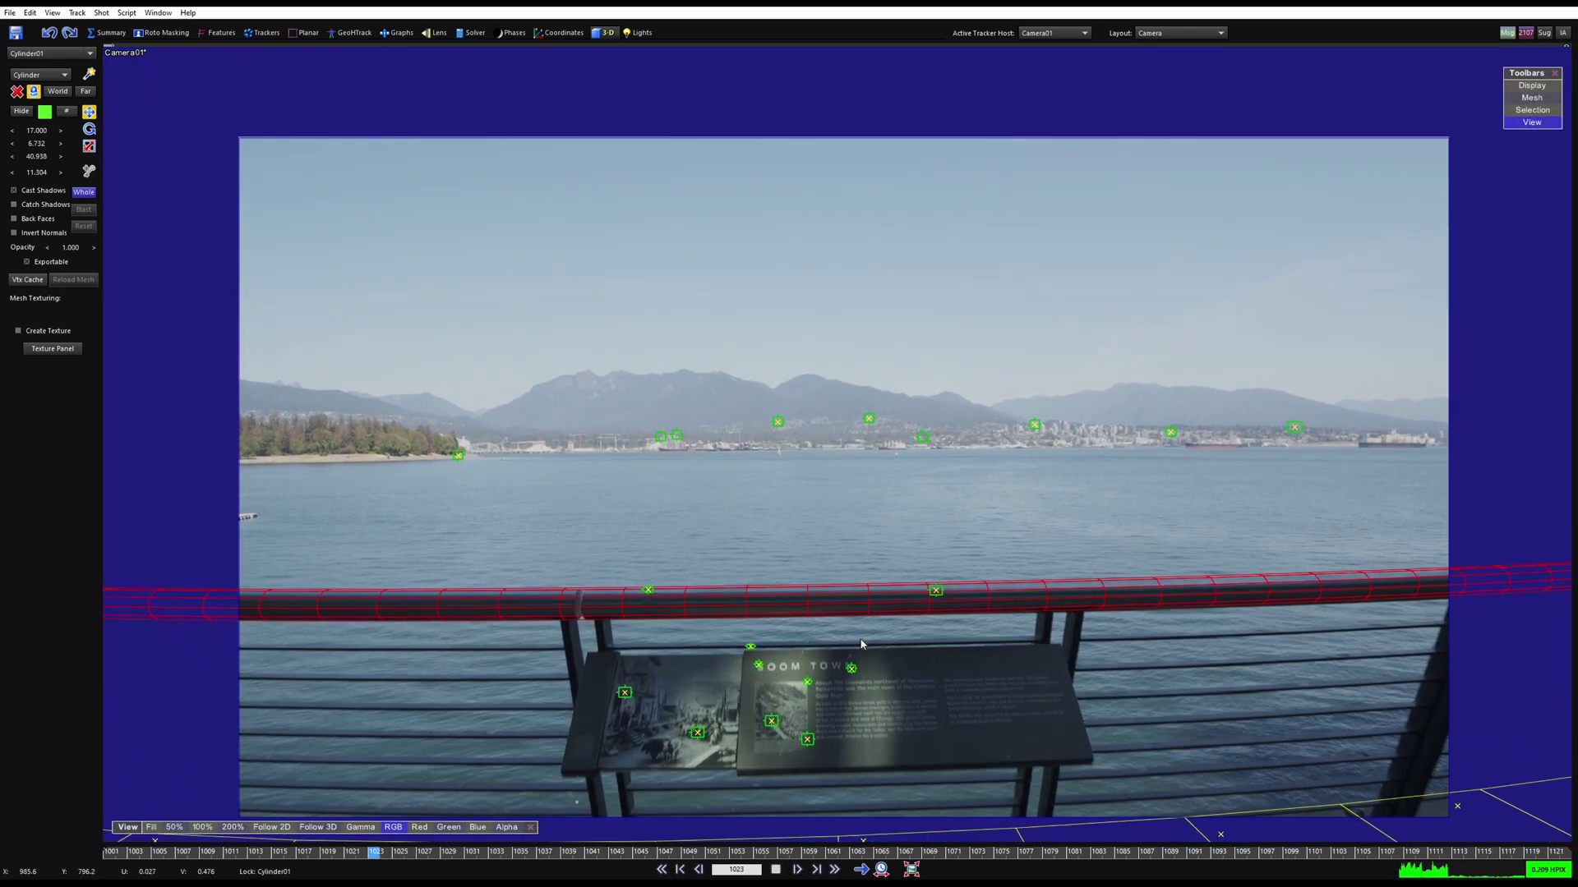
scroll(860, 643, "down", 3, "shift")
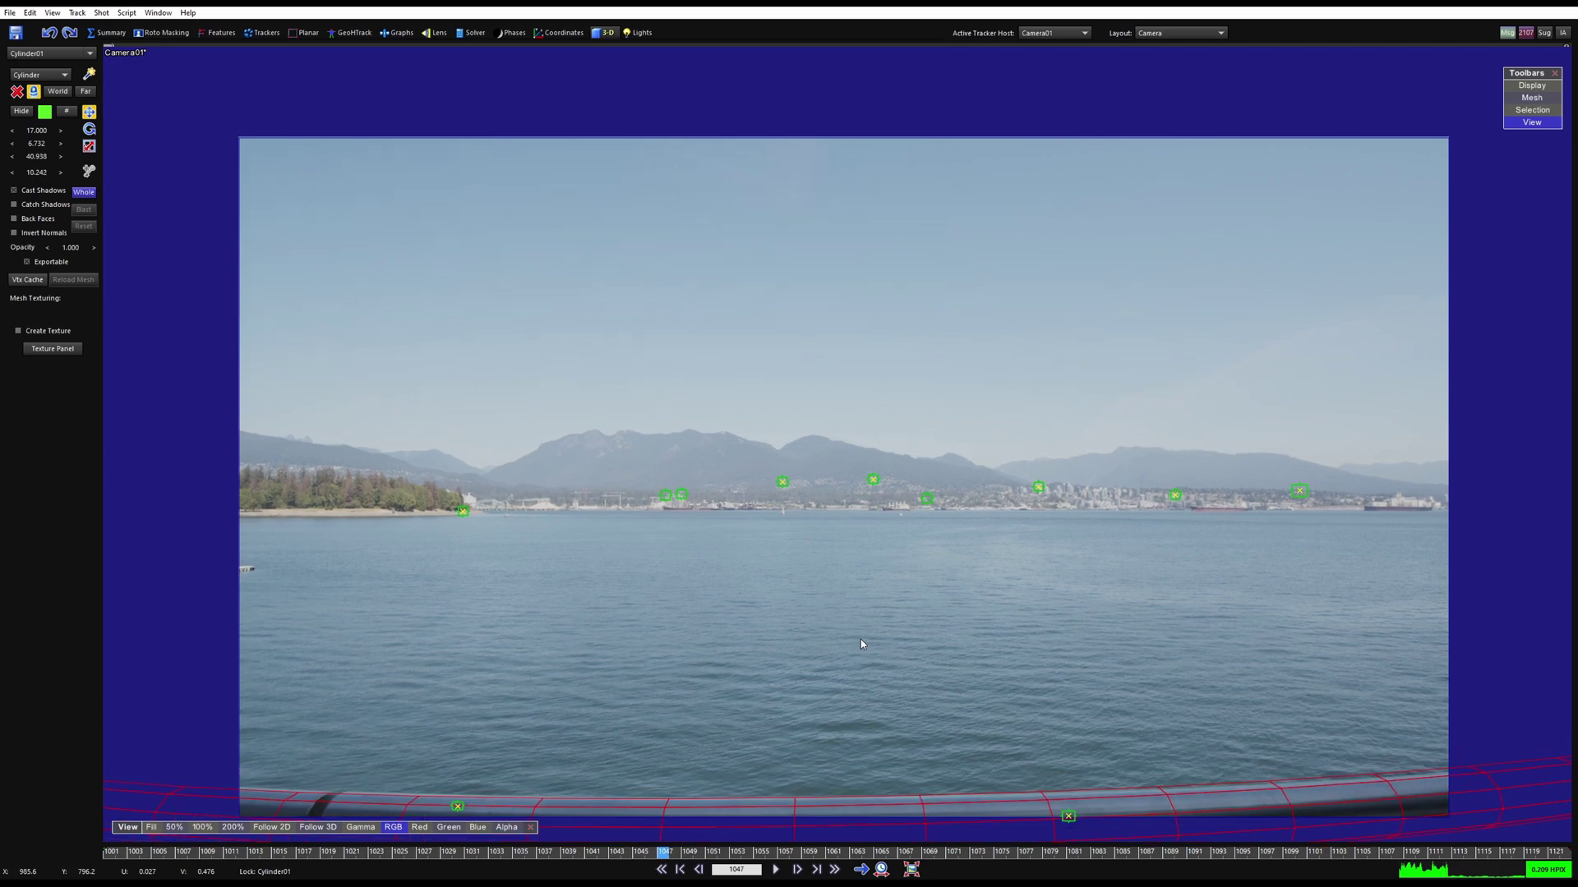
scroll(1396, 809, "down", 3, "shift")
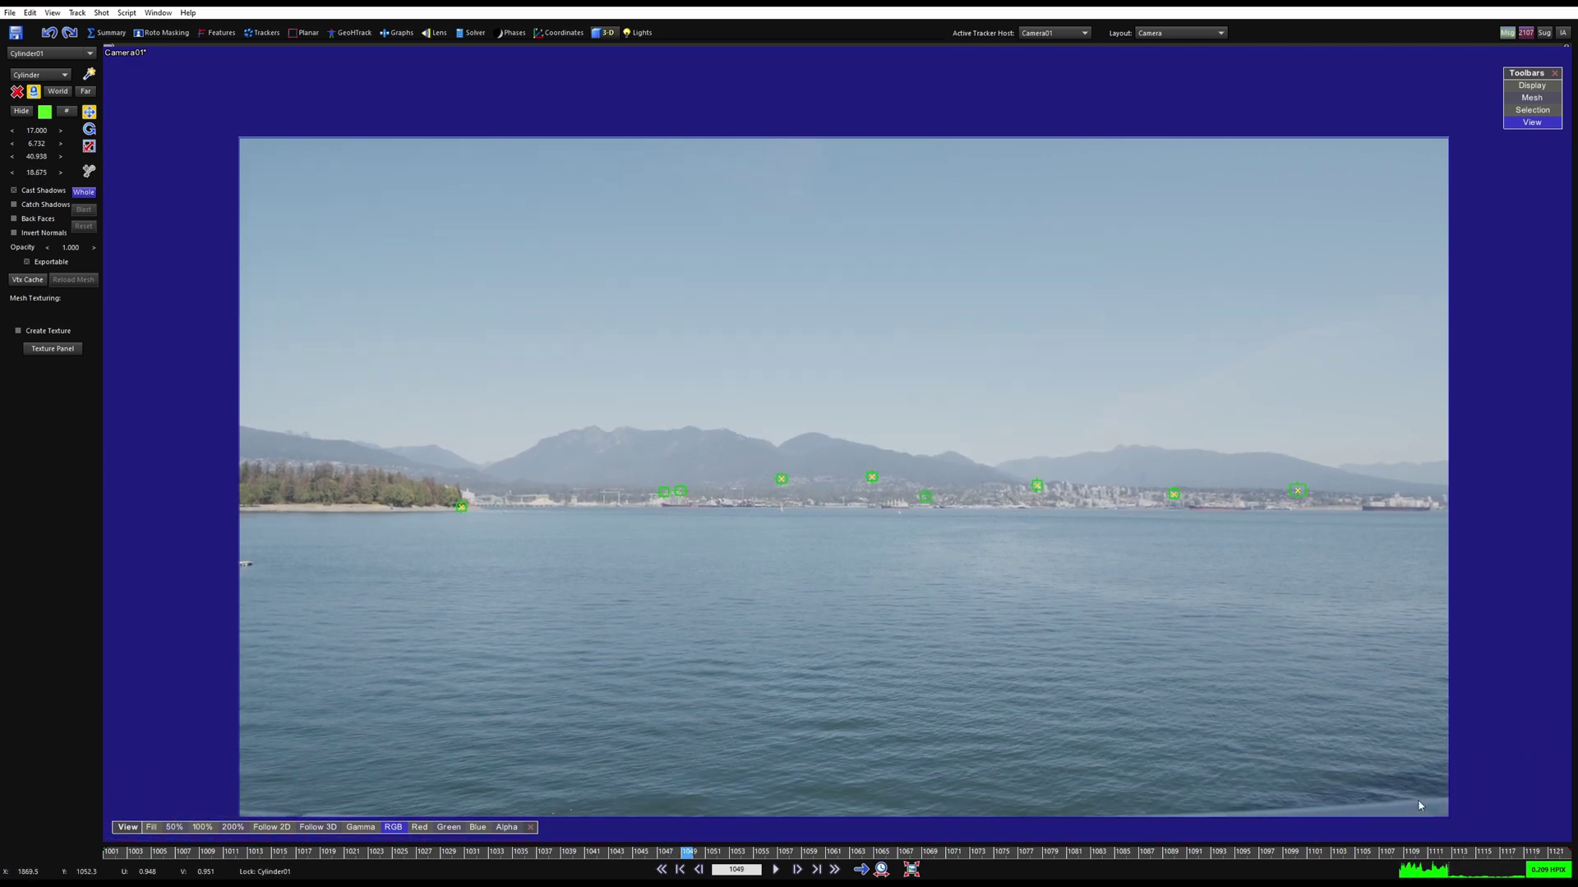
Inspect the whole picture at frame 1050, and review the handrail cylinder and ground plane back to frame 1005.
scroll(1037, 594, "down", 3)
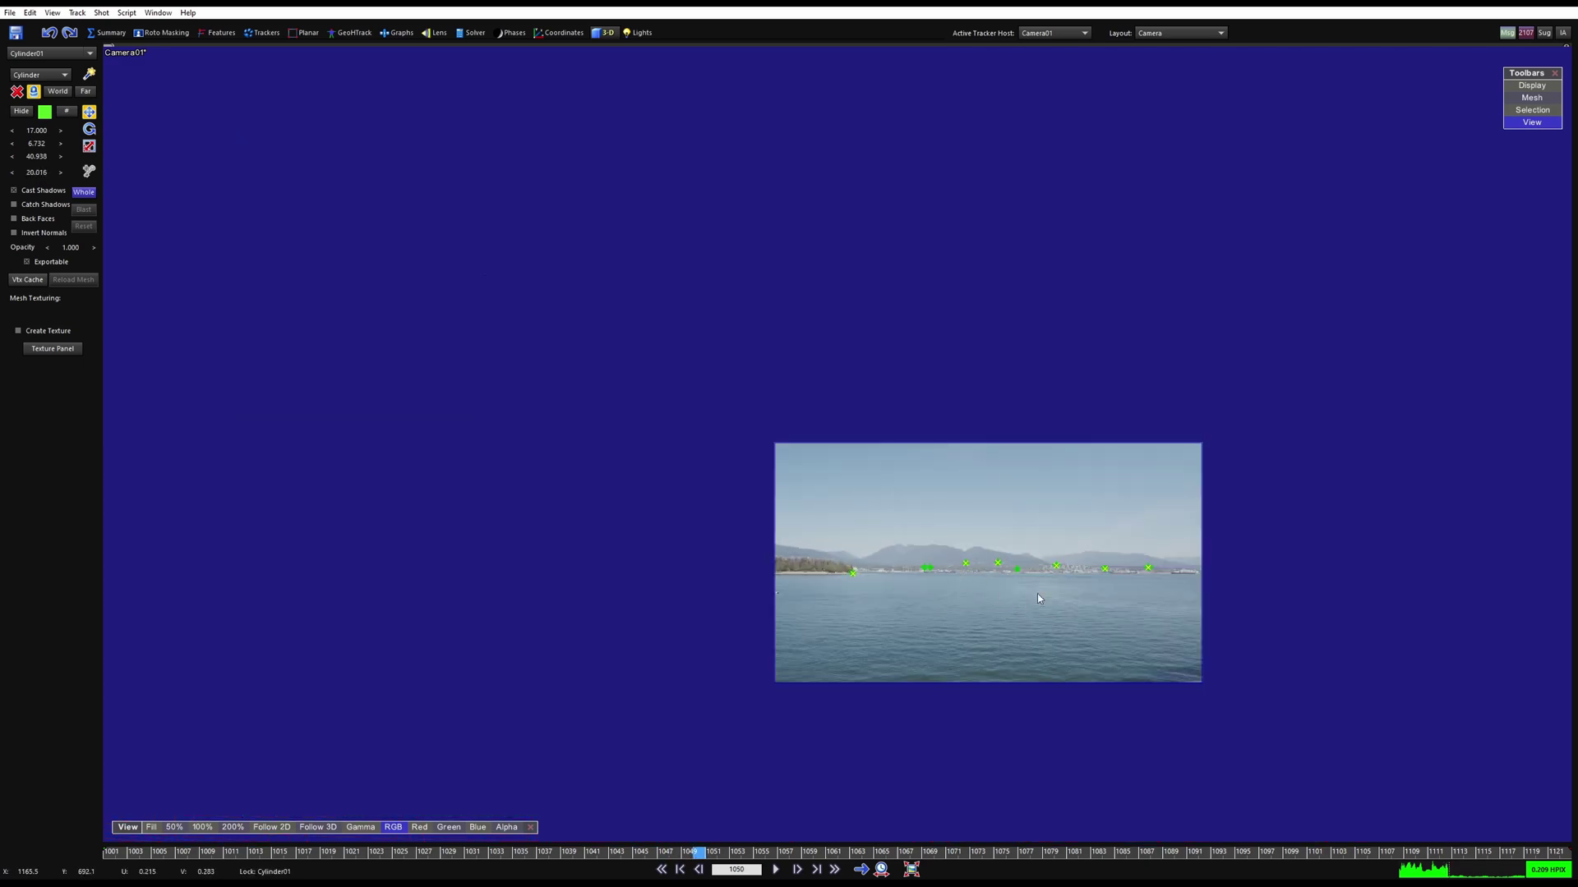
scroll(909, 520, "up", 3)
scroll(890, 564, "down", 1, "shift")
middle_click_drag(890, 564, 888, 544)
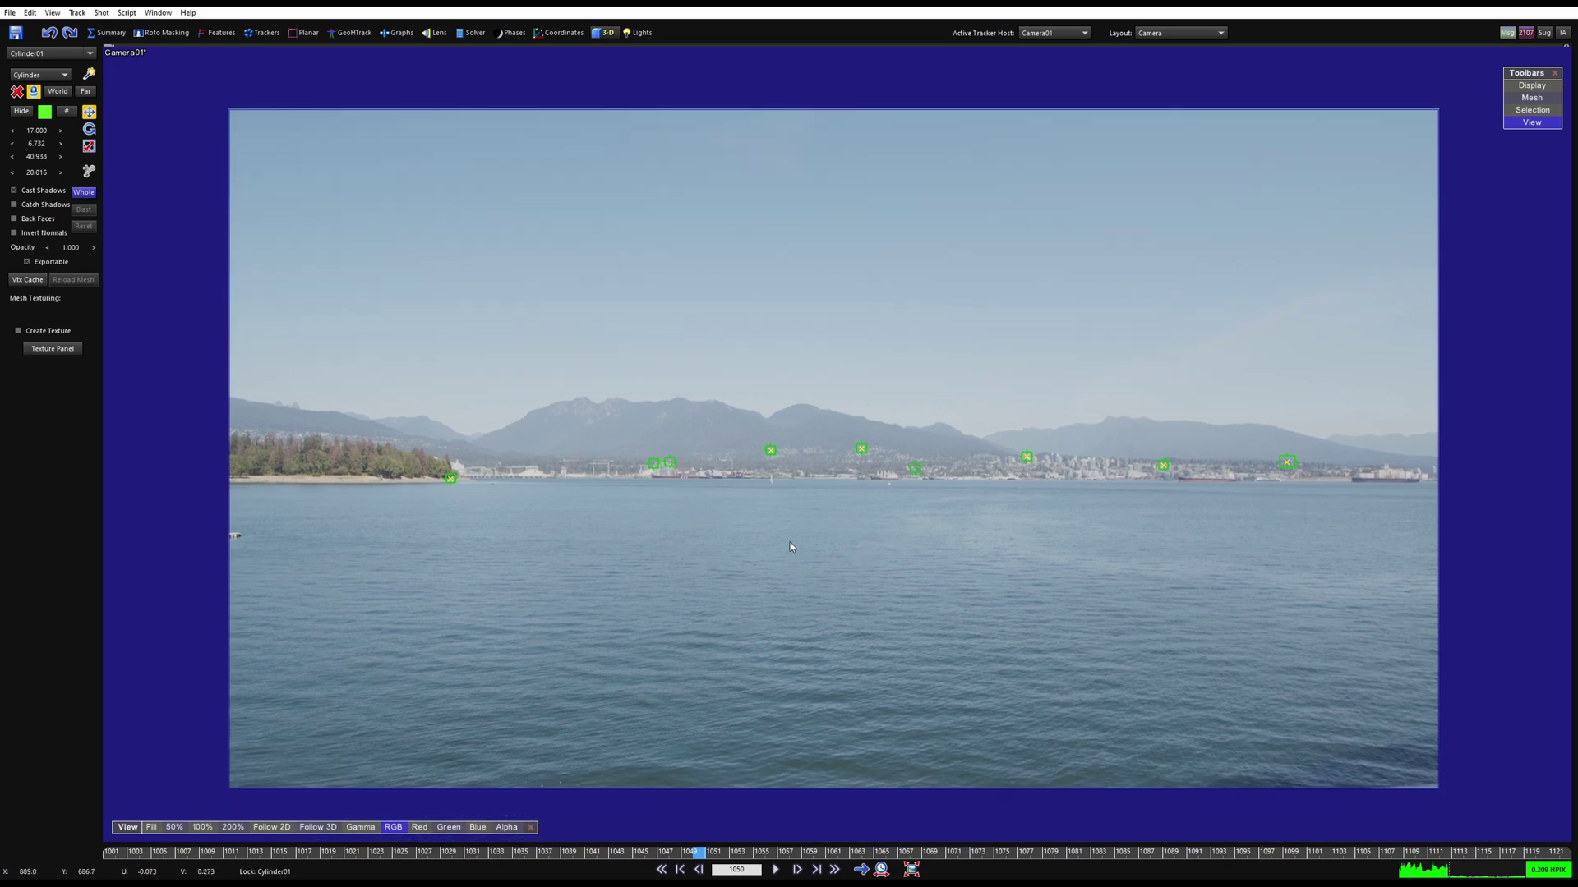
scroll(790, 546, "up", 5, "shift")
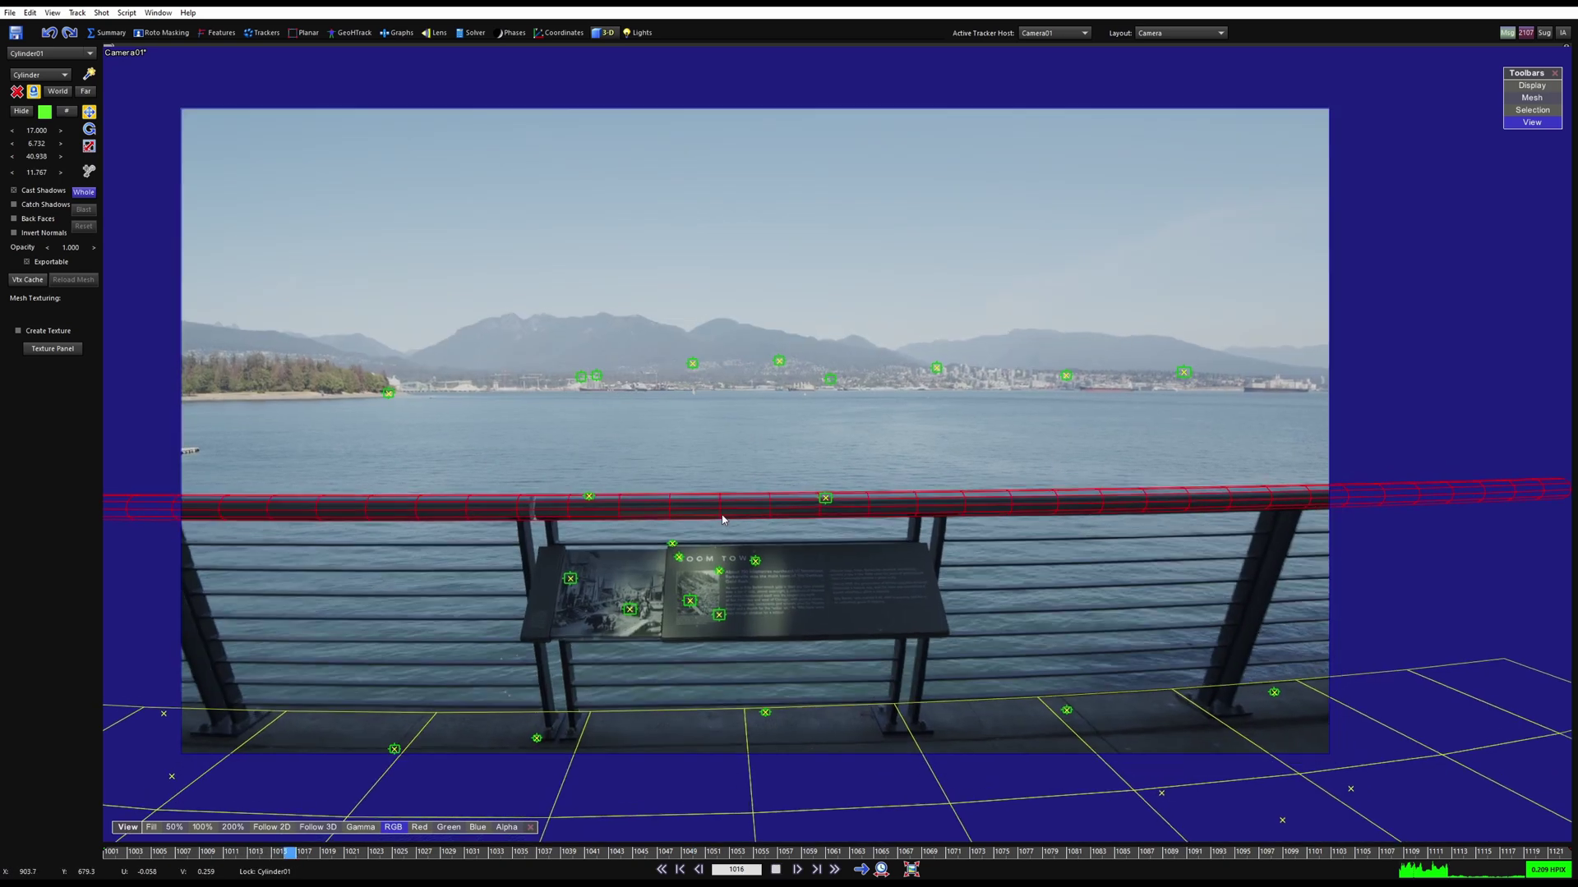
left_click_drag(542, 852, 158, 851)
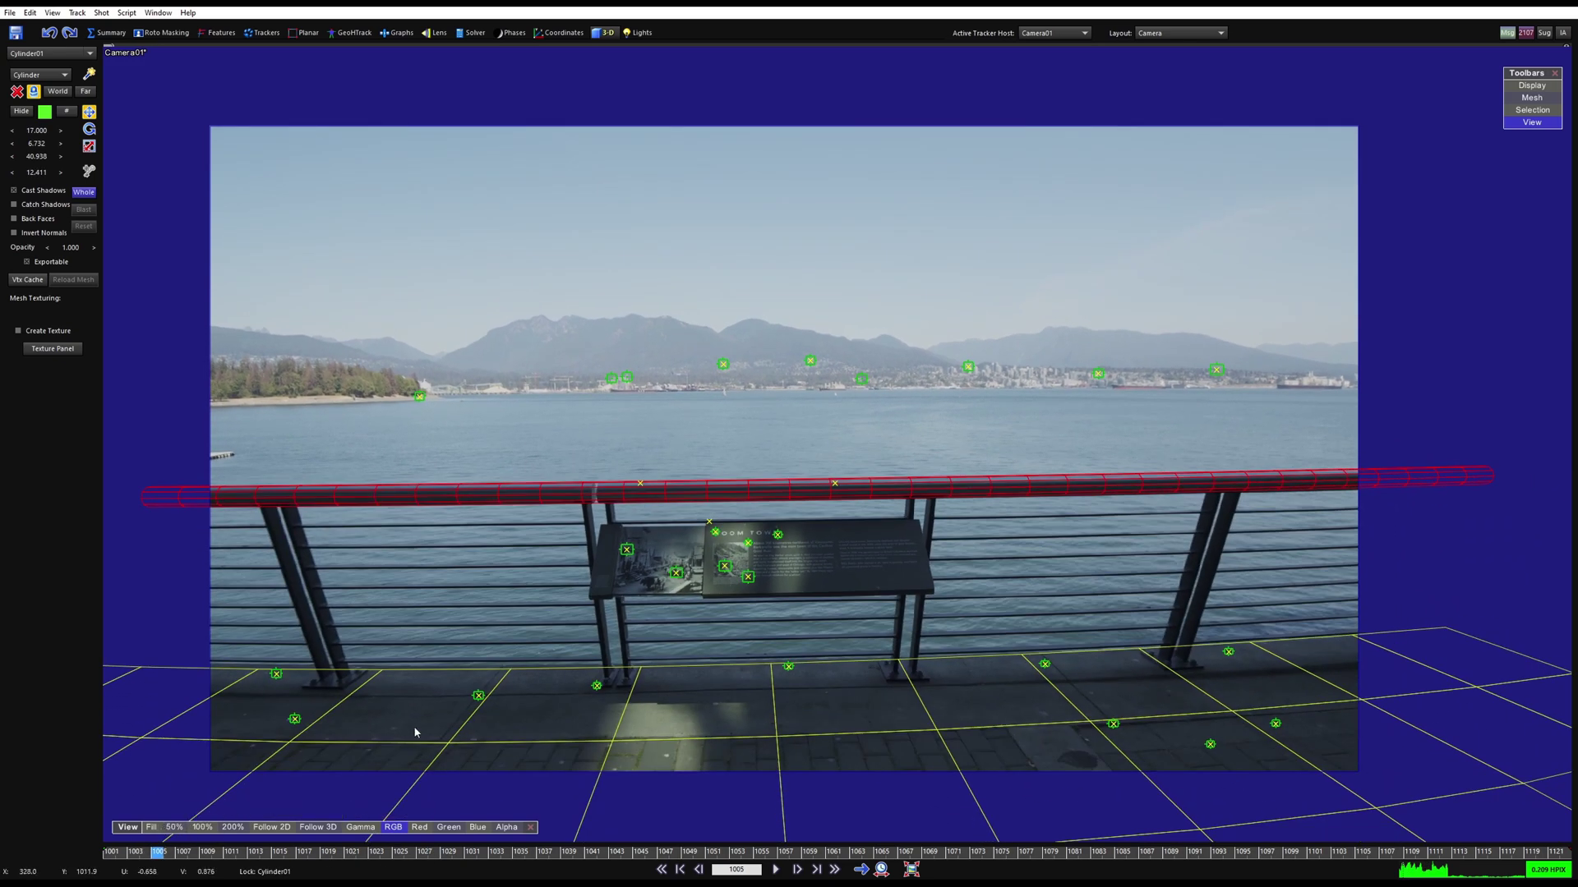
Deselect the cylinder and select nine well-spread trackers across the ground, handrail, sign, shoreline and distant city.
middle_click_drag(526, 656, 553, 659)
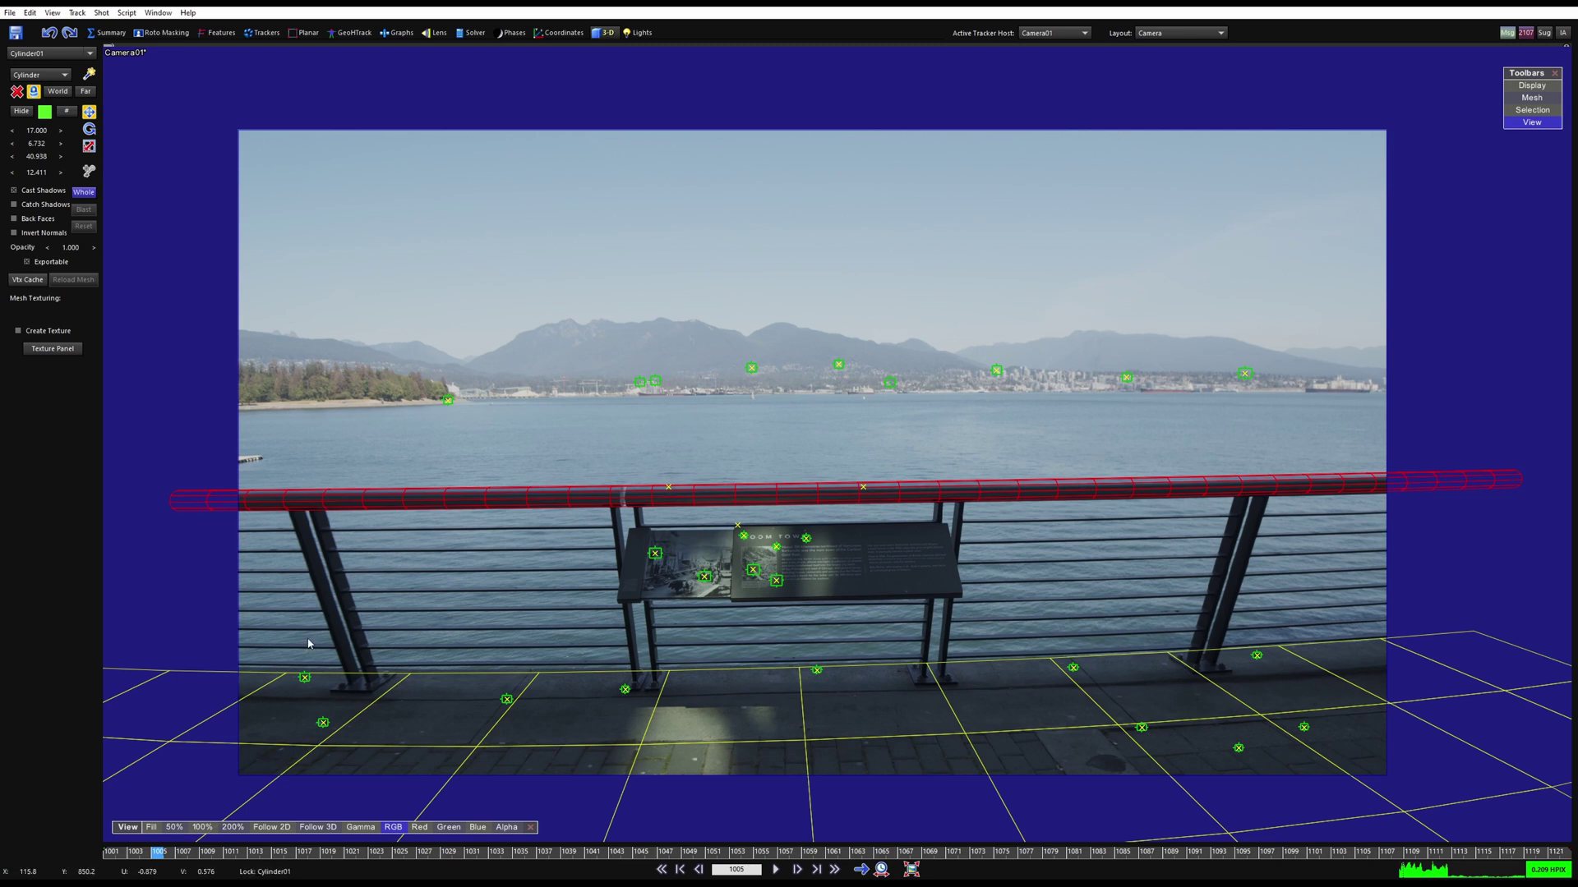
left_click(85, 193)
left_click(306, 676)
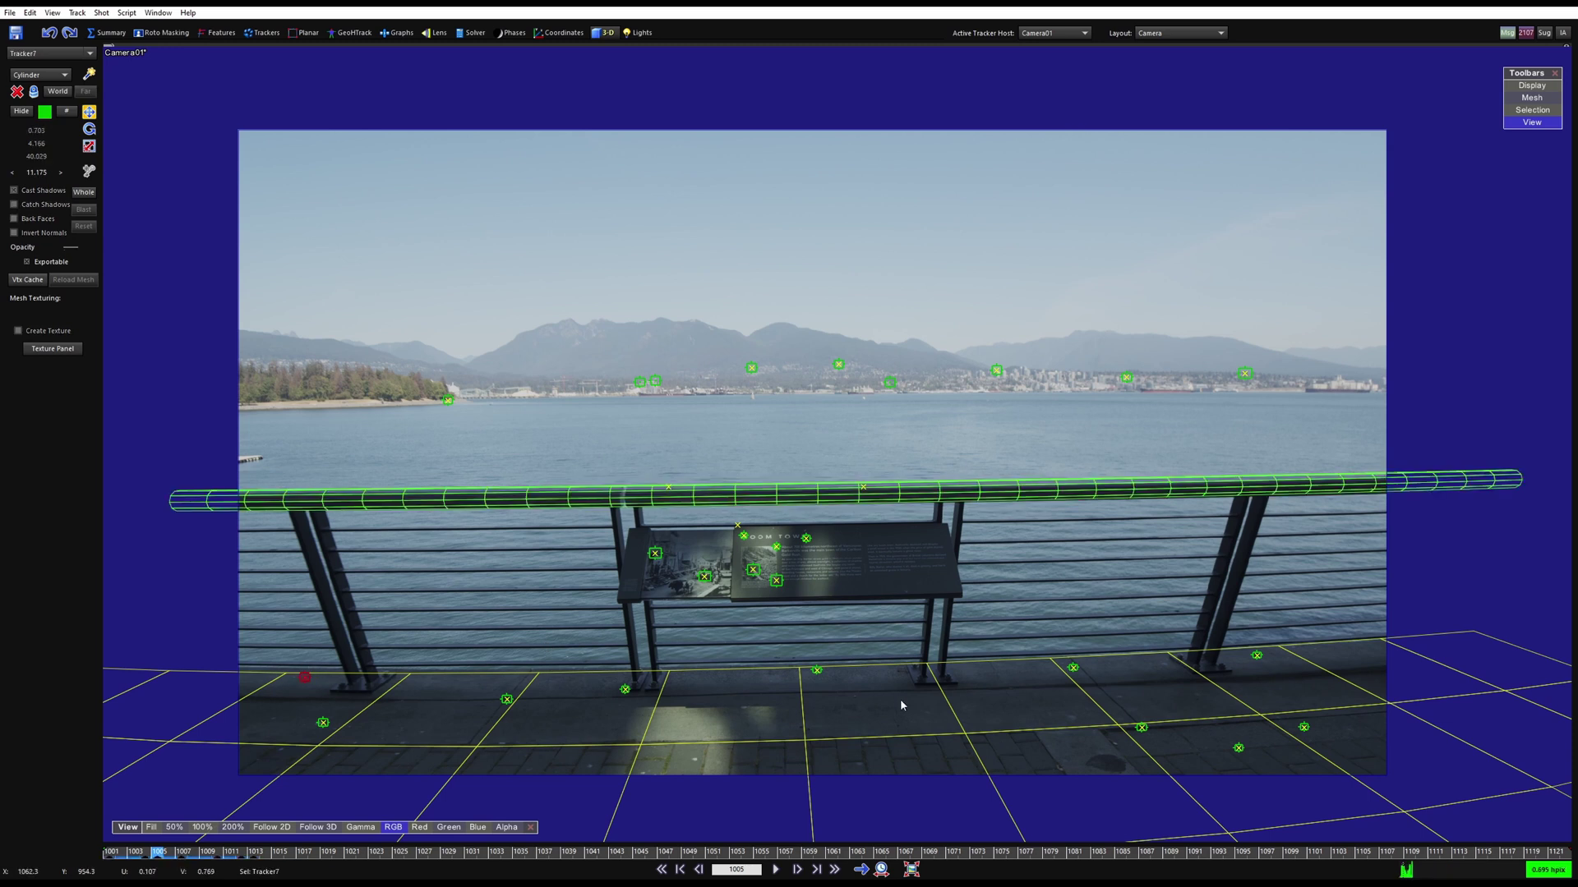
left_click(1254, 656, "ctrl")
left_click(1142, 727, "ctrl")
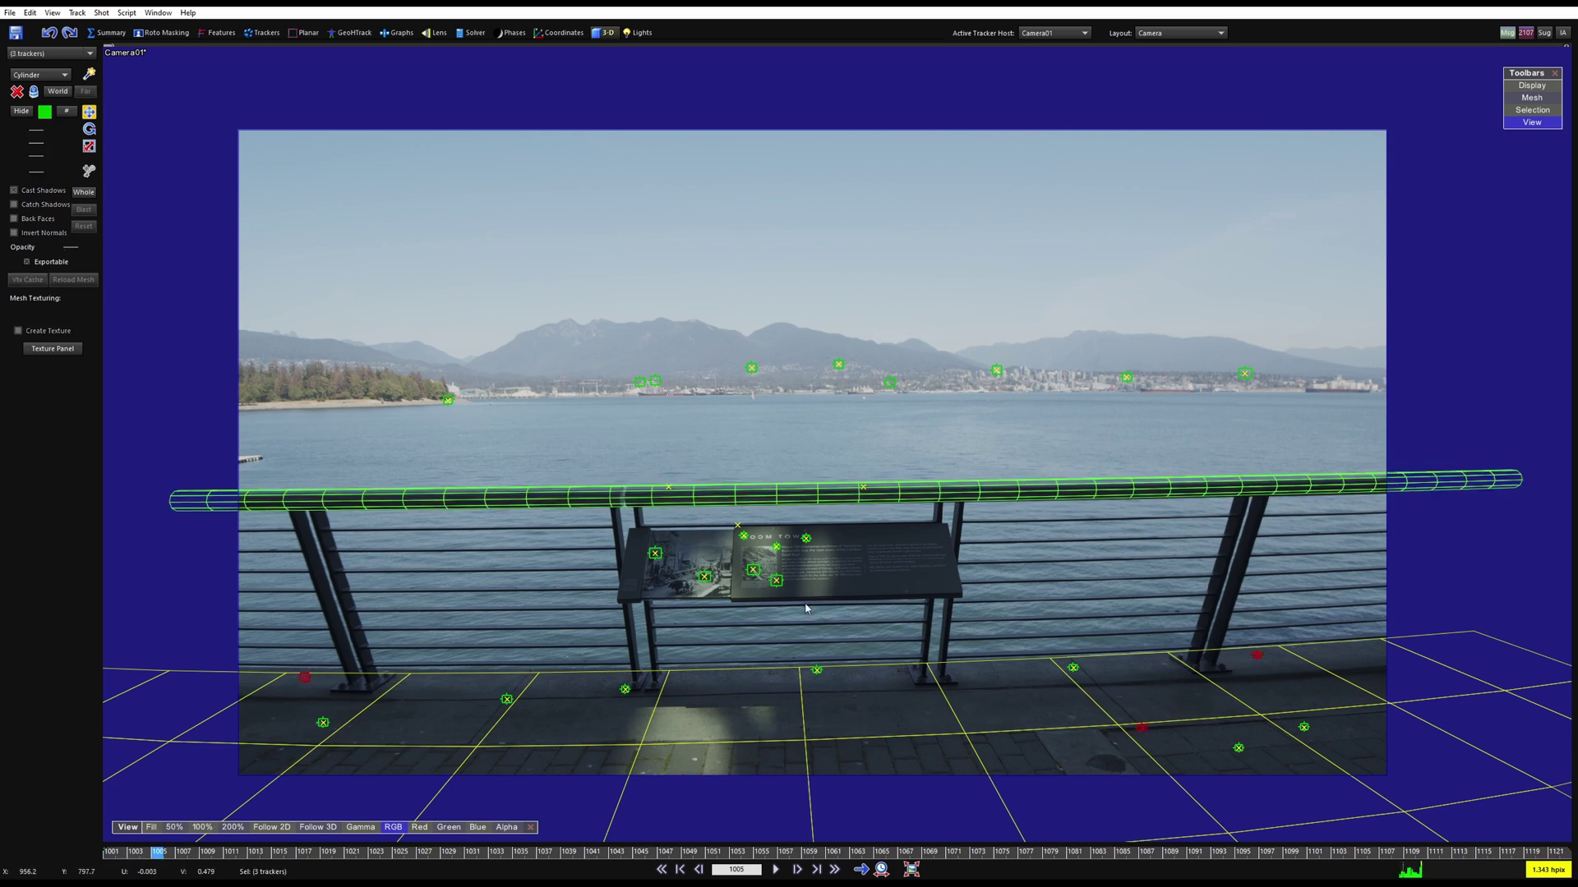
left_click(655, 553, "ctrl")
left_click(995, 371, "ctrl")
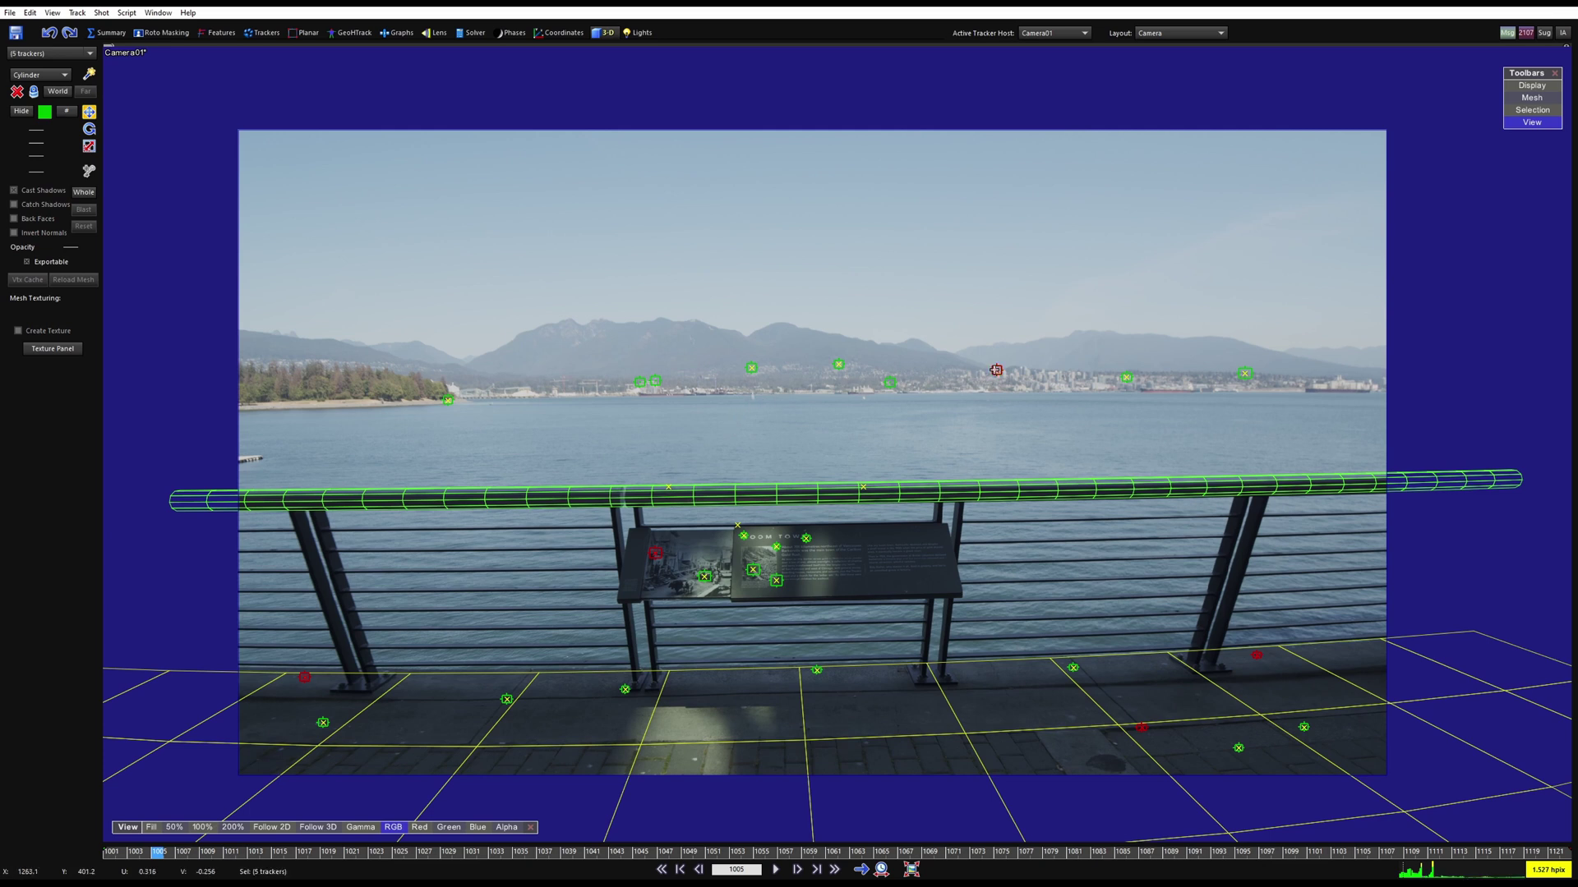
left_click(447, 400, "ctrl")
Set the nine selected trackers' seeds from their solved positions and constrain them as Lock Point.
left_click(260, 33)
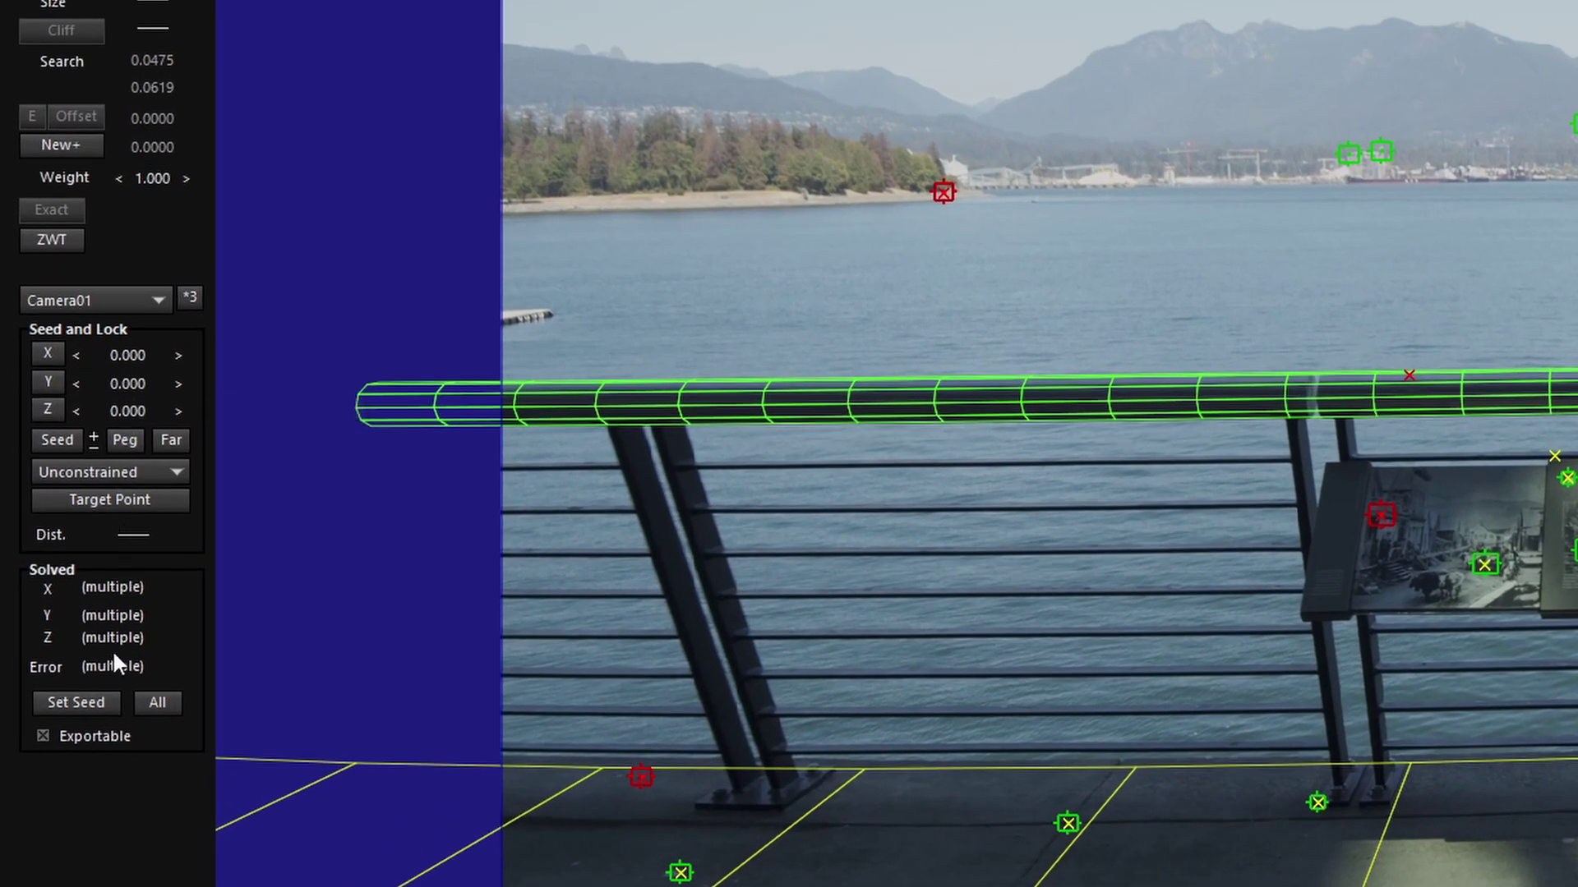
left_click(99, 704)
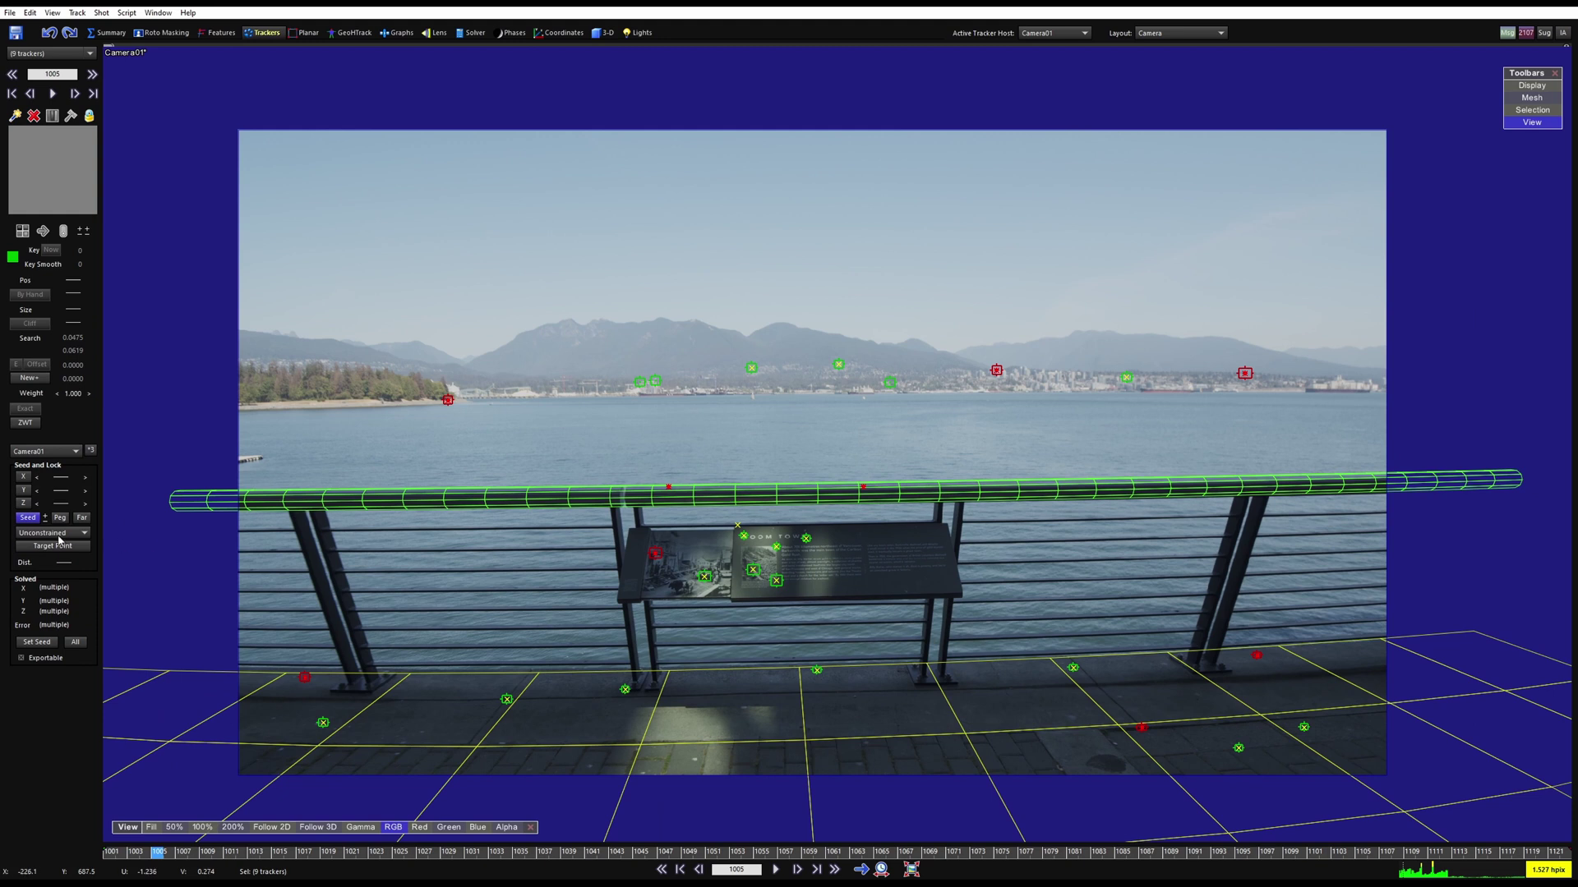
left_click(121, 474)
left_click(57, 559)
left_click(645, 606)
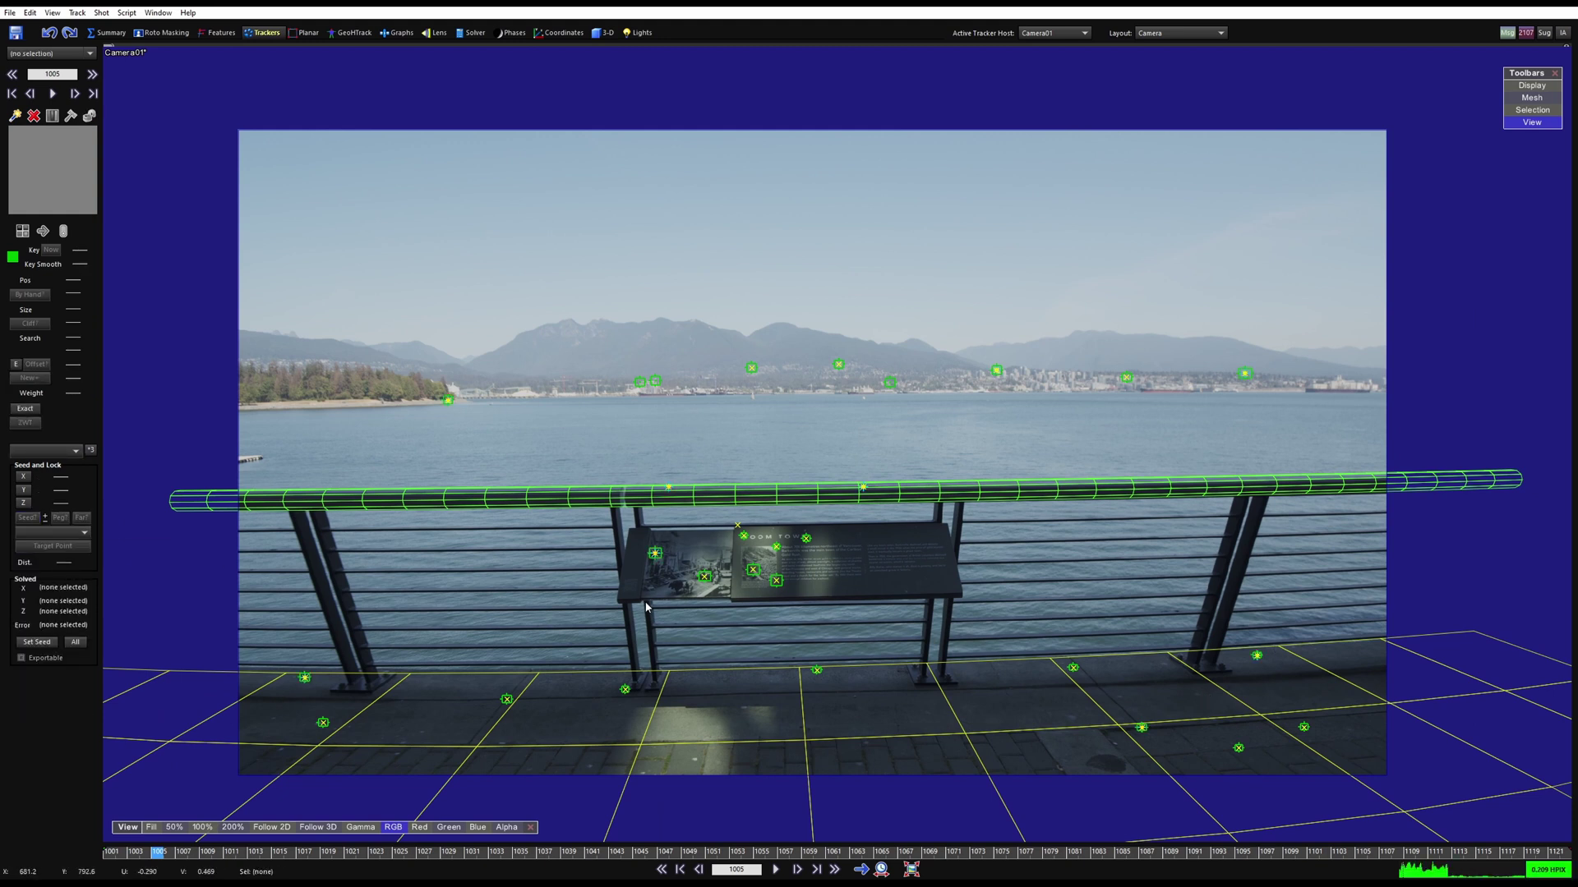
Check the seed coordinates and Lock Point setting of the upper-left sign tracker and the far-left ground tracker.
left_click(653, 554)
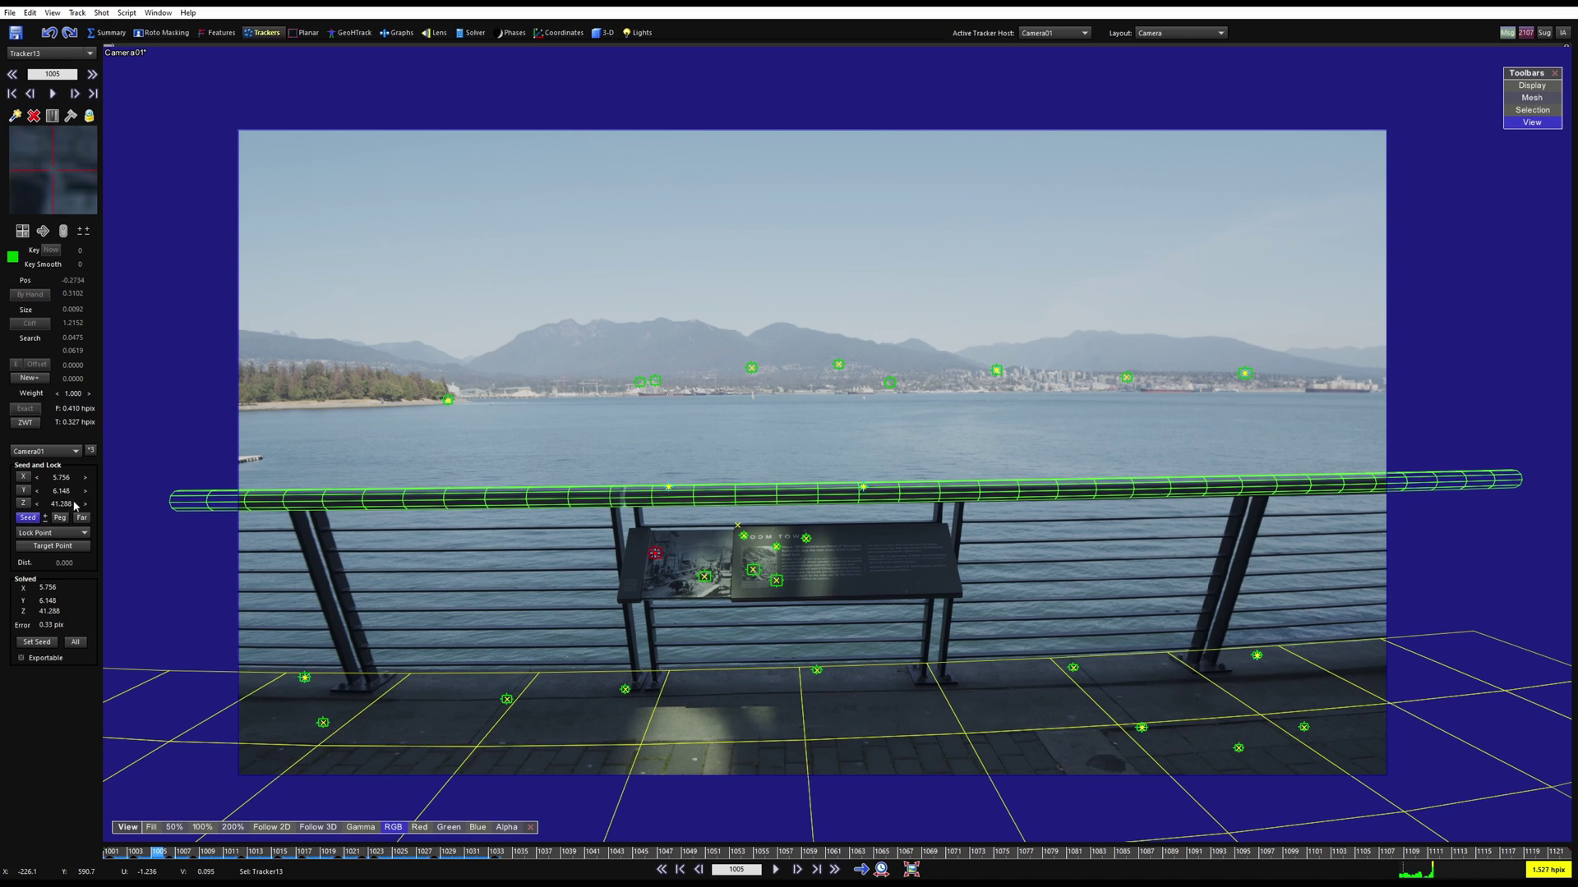
left_click(304, 677)
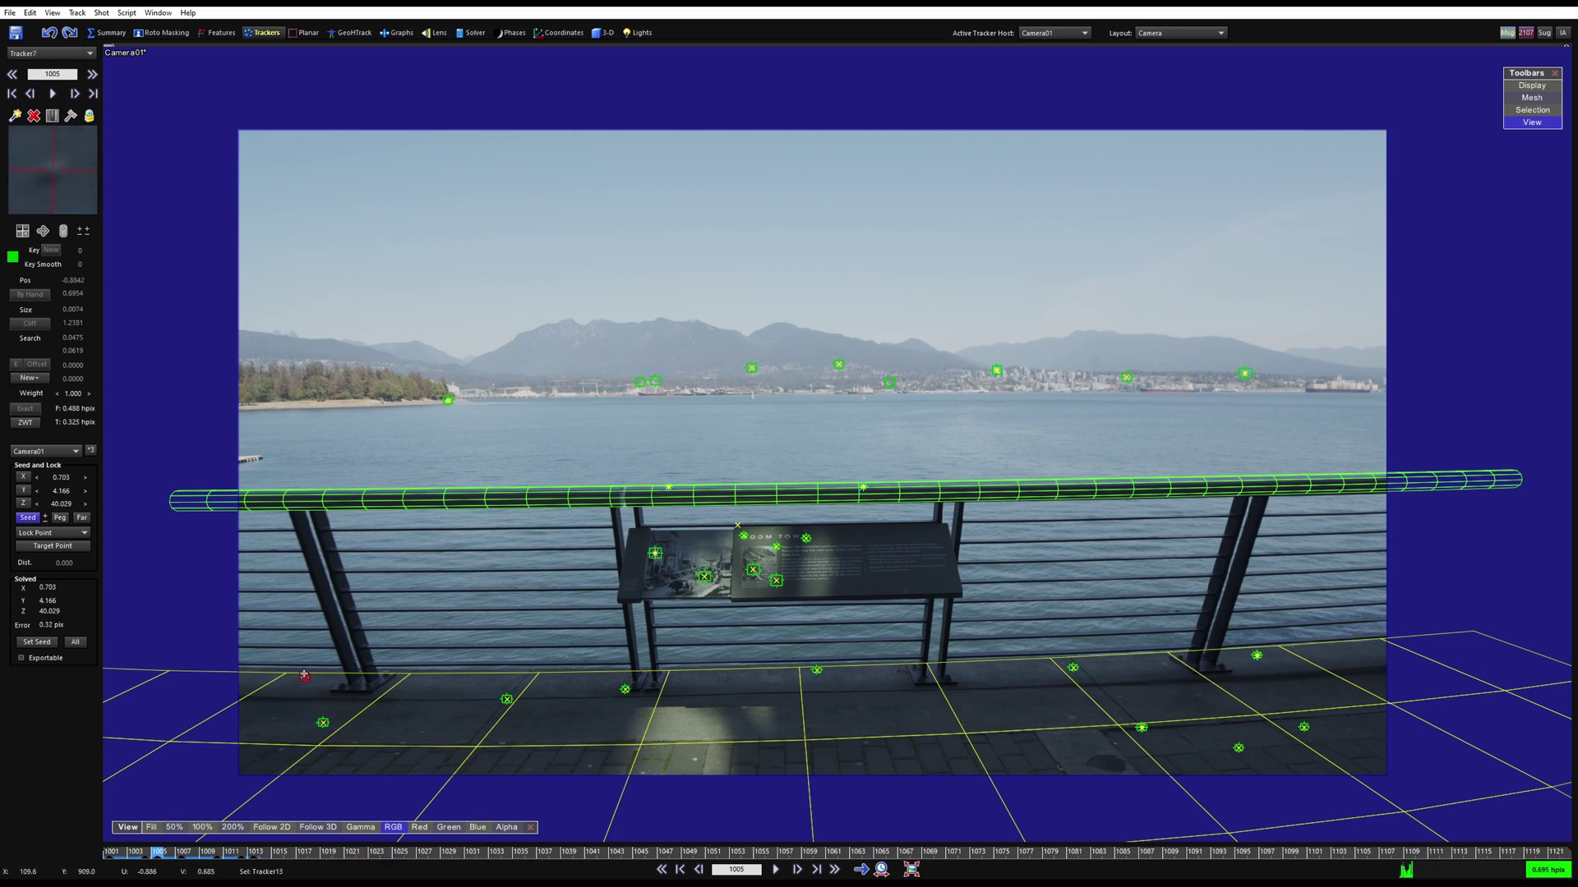
left_click(408, 591)
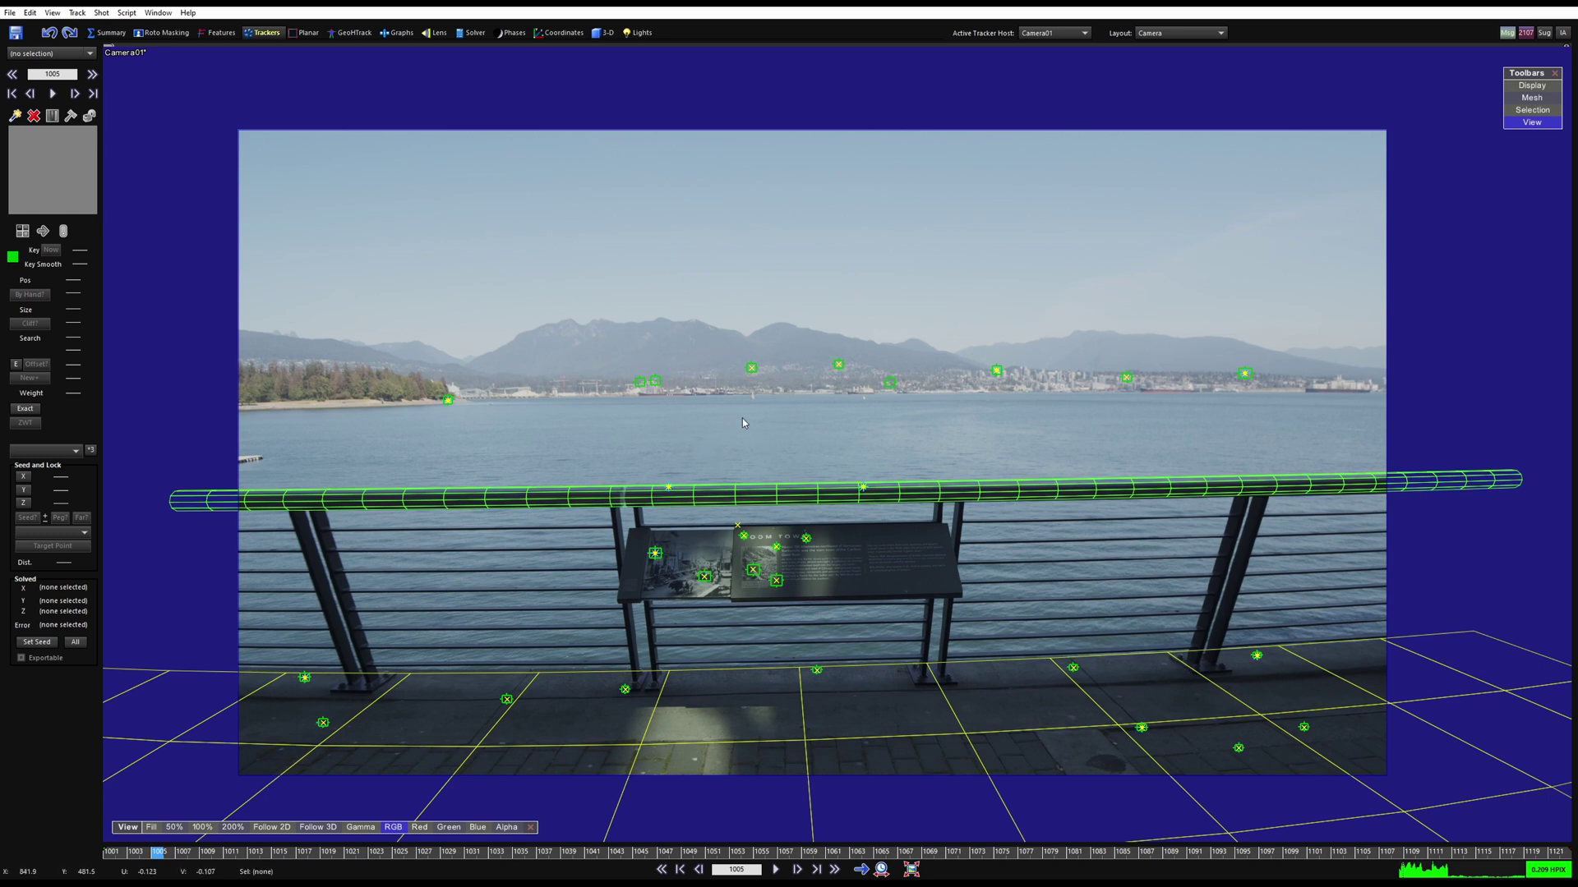
Open the graph editor, collapse the active trackers and expand the Camera01 channels.
left_click_drag(1576, 145, 726, 254)
left_click_drag(568, 251, 568, 176)
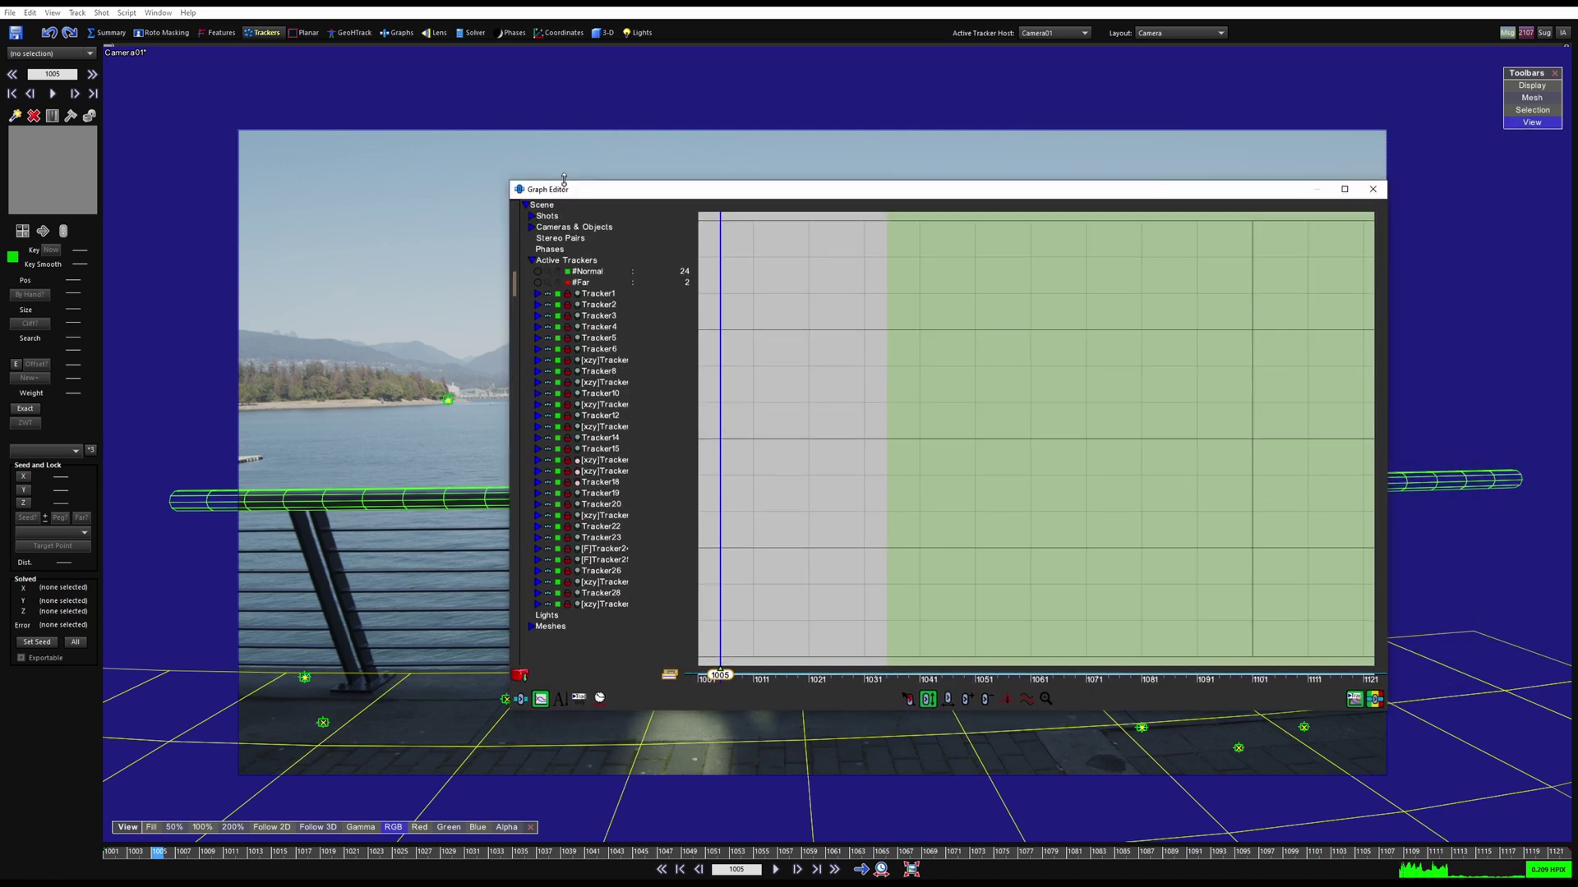
left_click(532, 247)
left_click(532, 215)
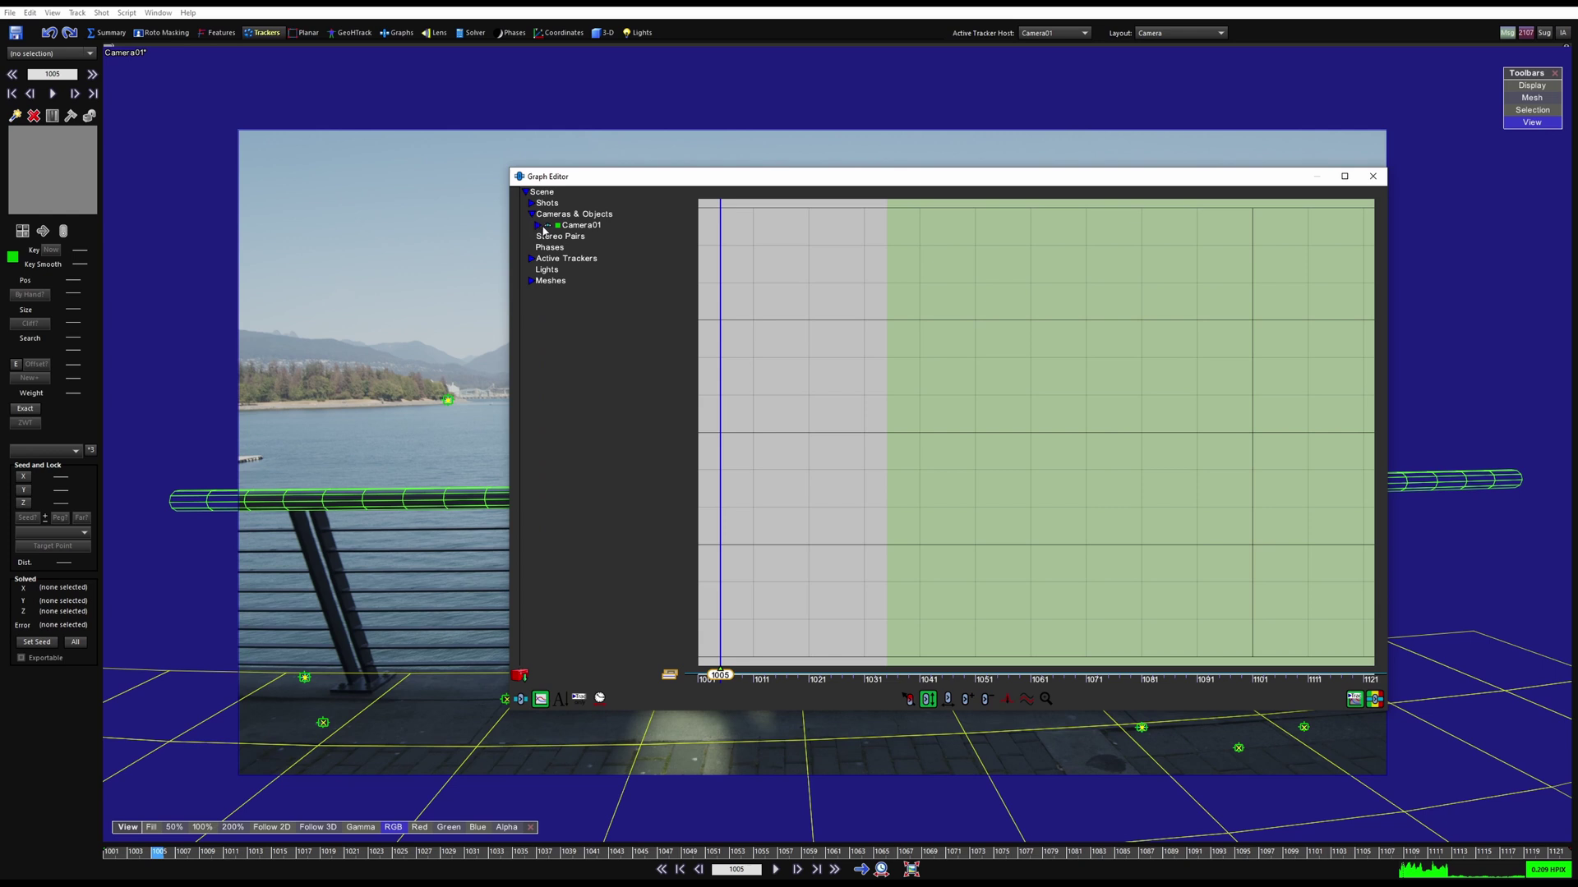
left_click(539, 225)
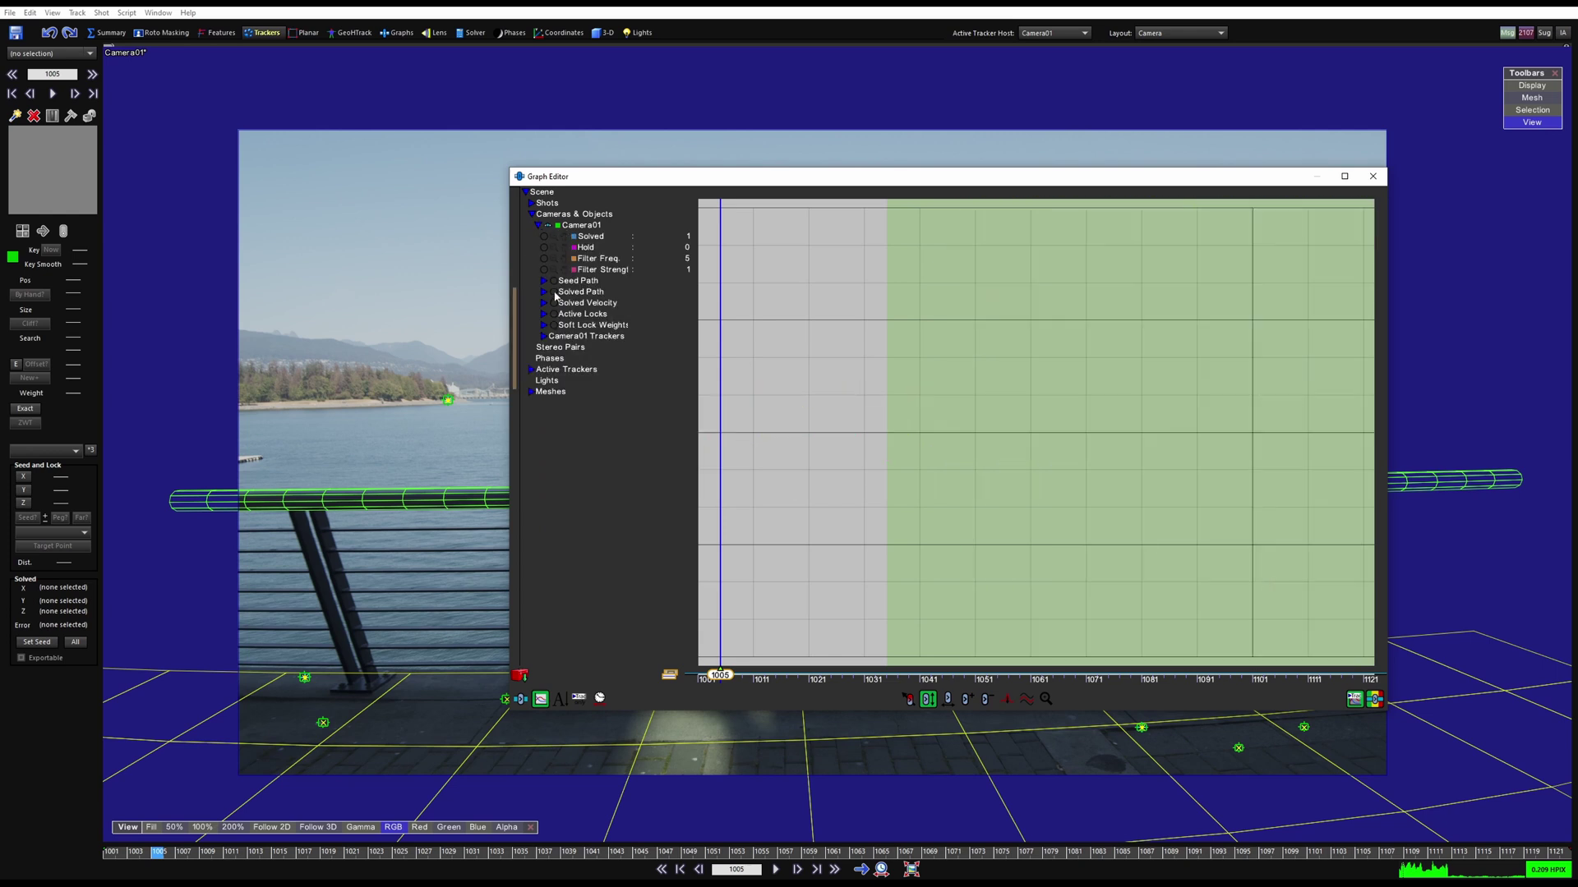
Plot Camera01's solved X, Y and Z position curves, scaled to fit over the whole shot.
left_click(545, 293)
left_click(550, 303)
left_click(549, 315)
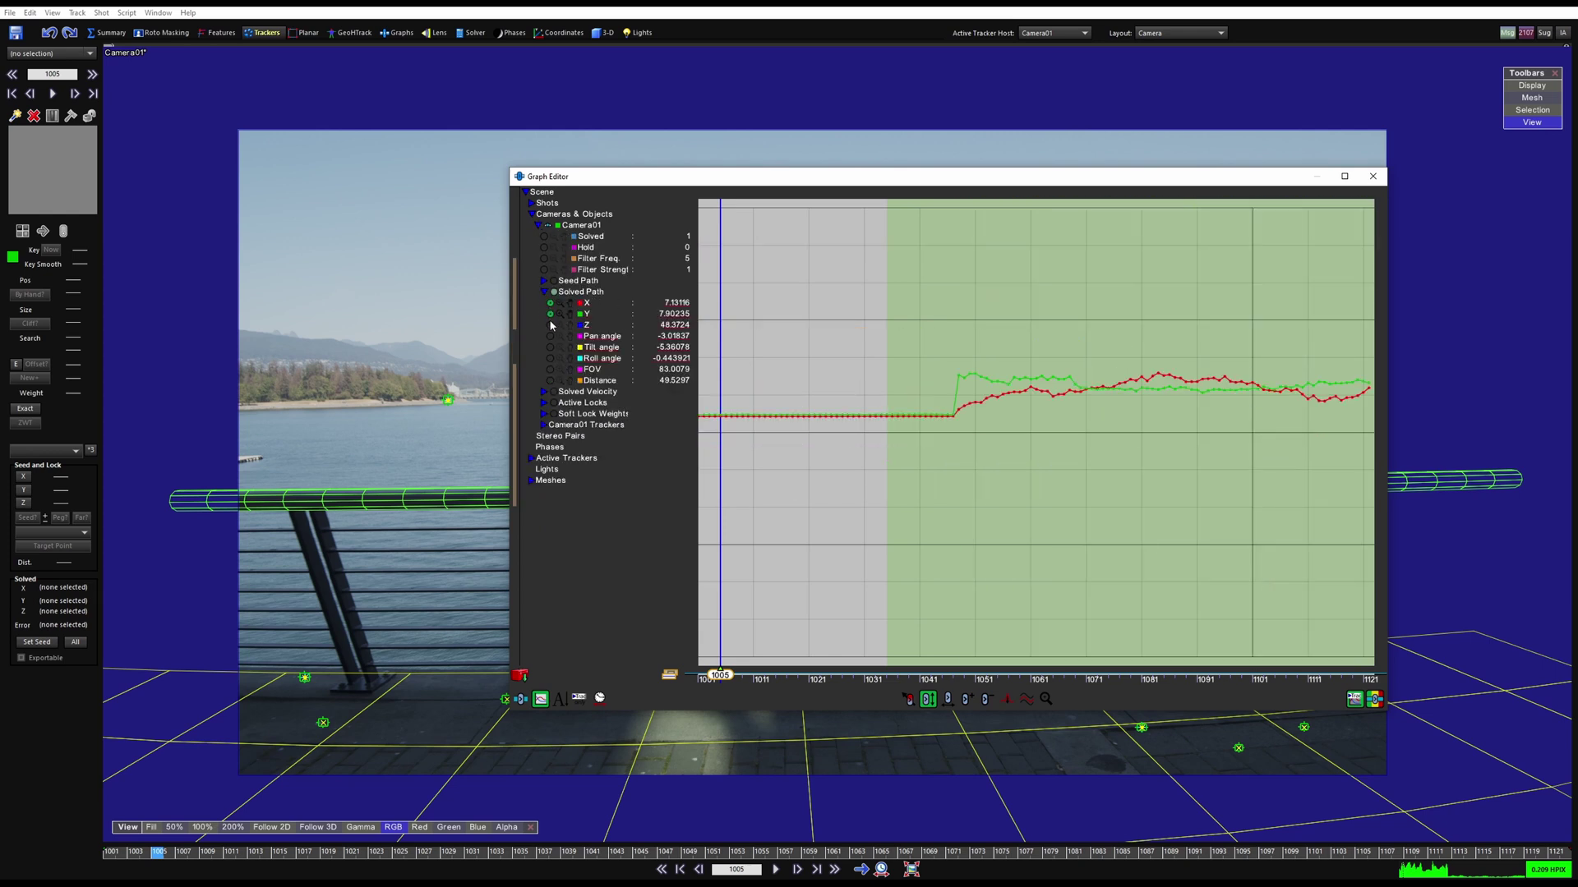
left_click(550, 326)
double_click(560, 326)
scroll(898, 420, "down", 3)
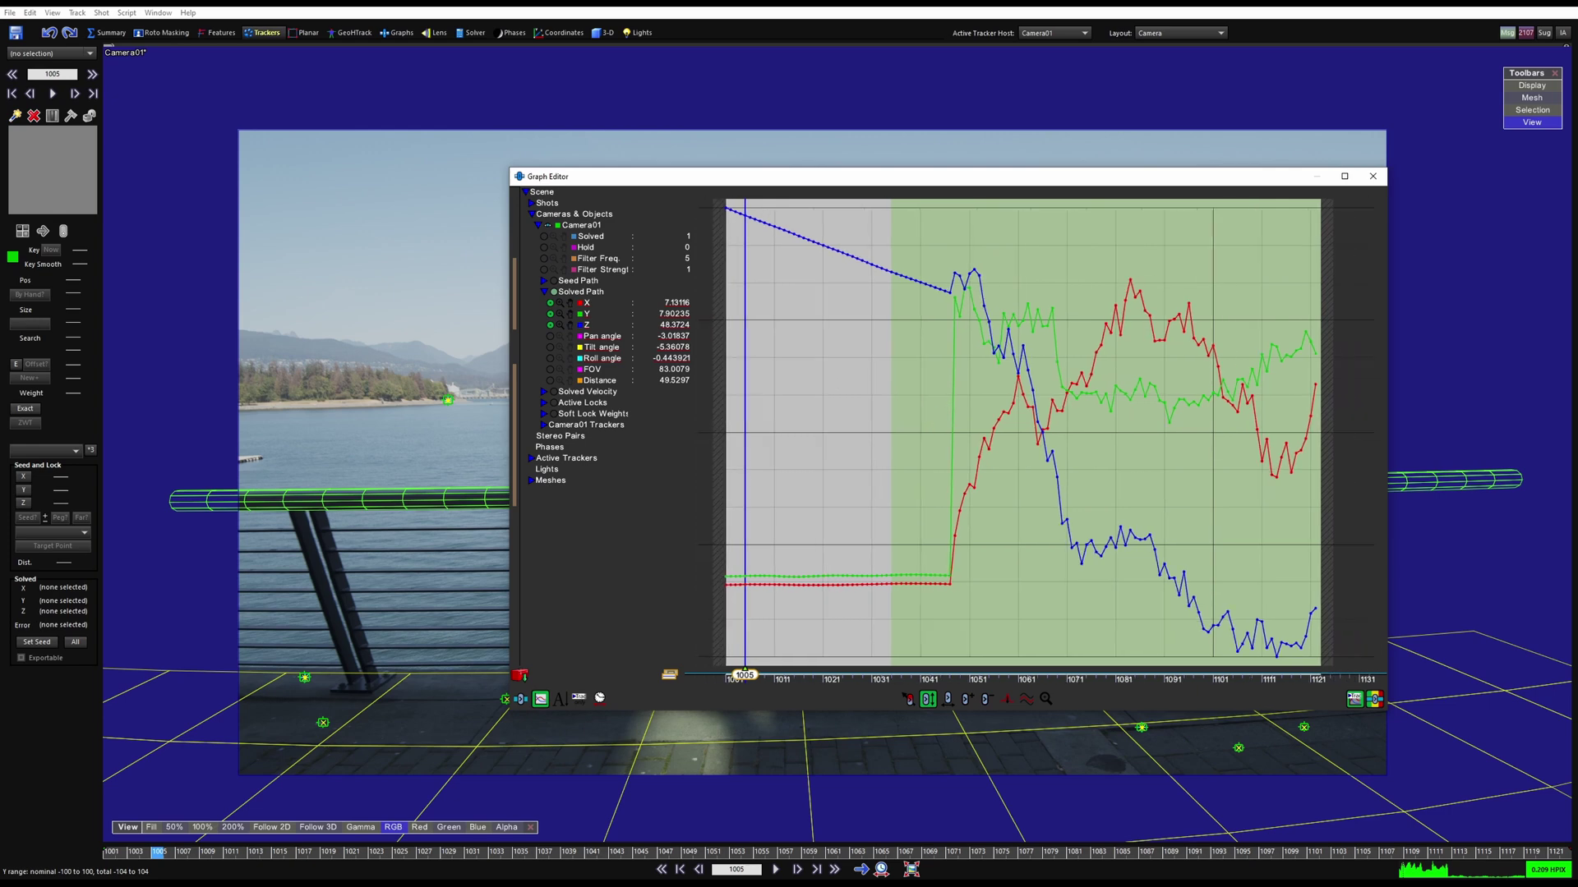
scroll(945, 460, "up", 3)
scroll(970, 485, "down", 3)
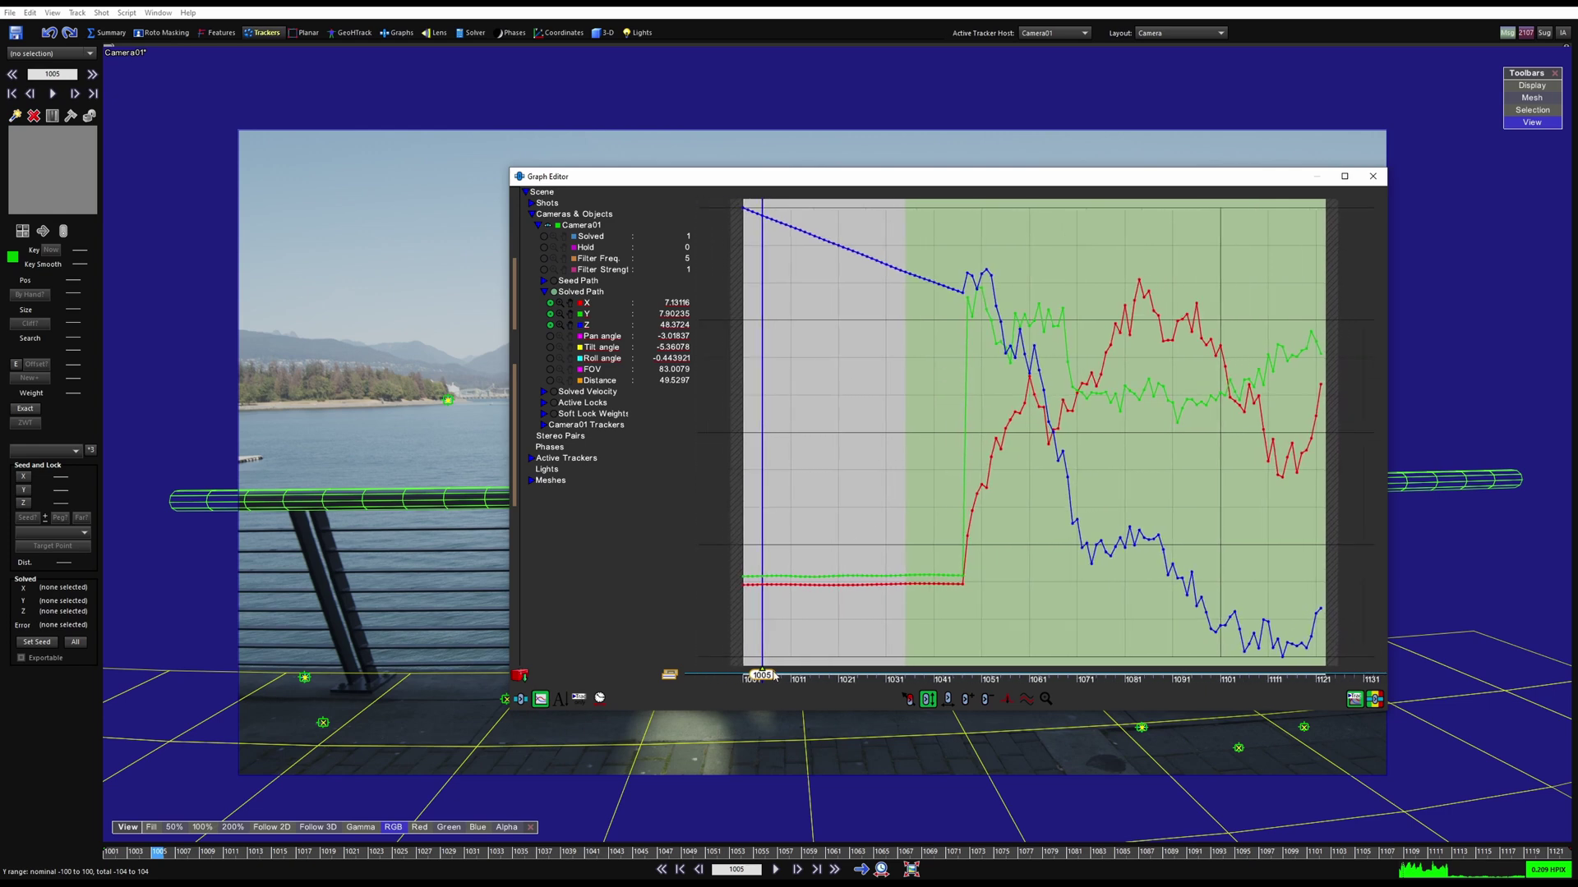
Compare the camera's solved curves with the perspective scene at frame 1038 and back to frame 1032.
left_click_drag(774, 675, 920, 682)
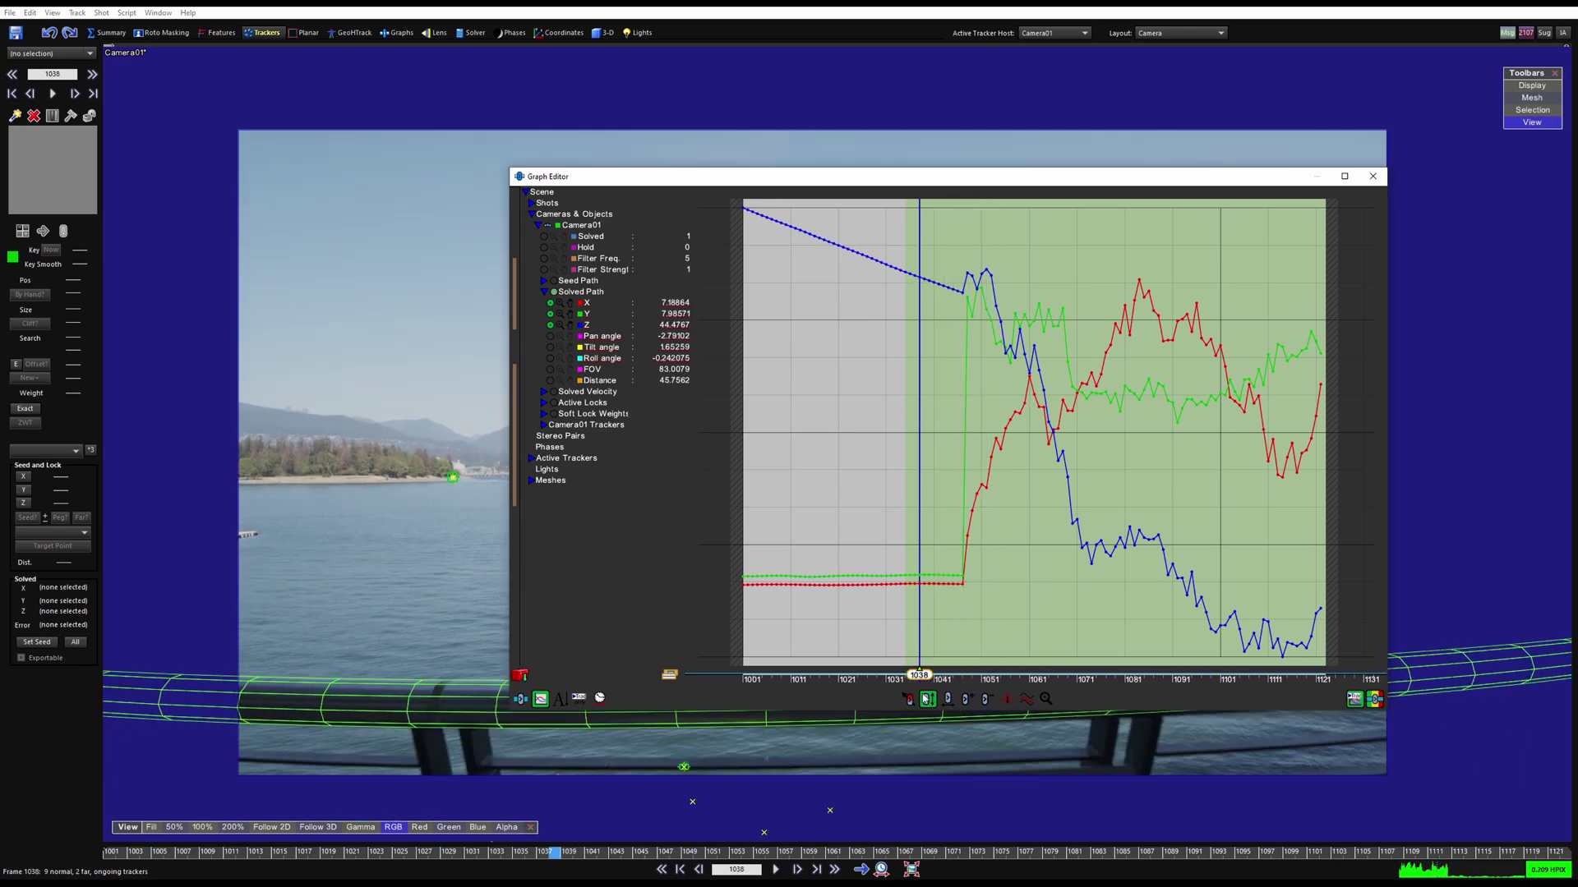
scroll(475, 341, "down", 3)
key("5")
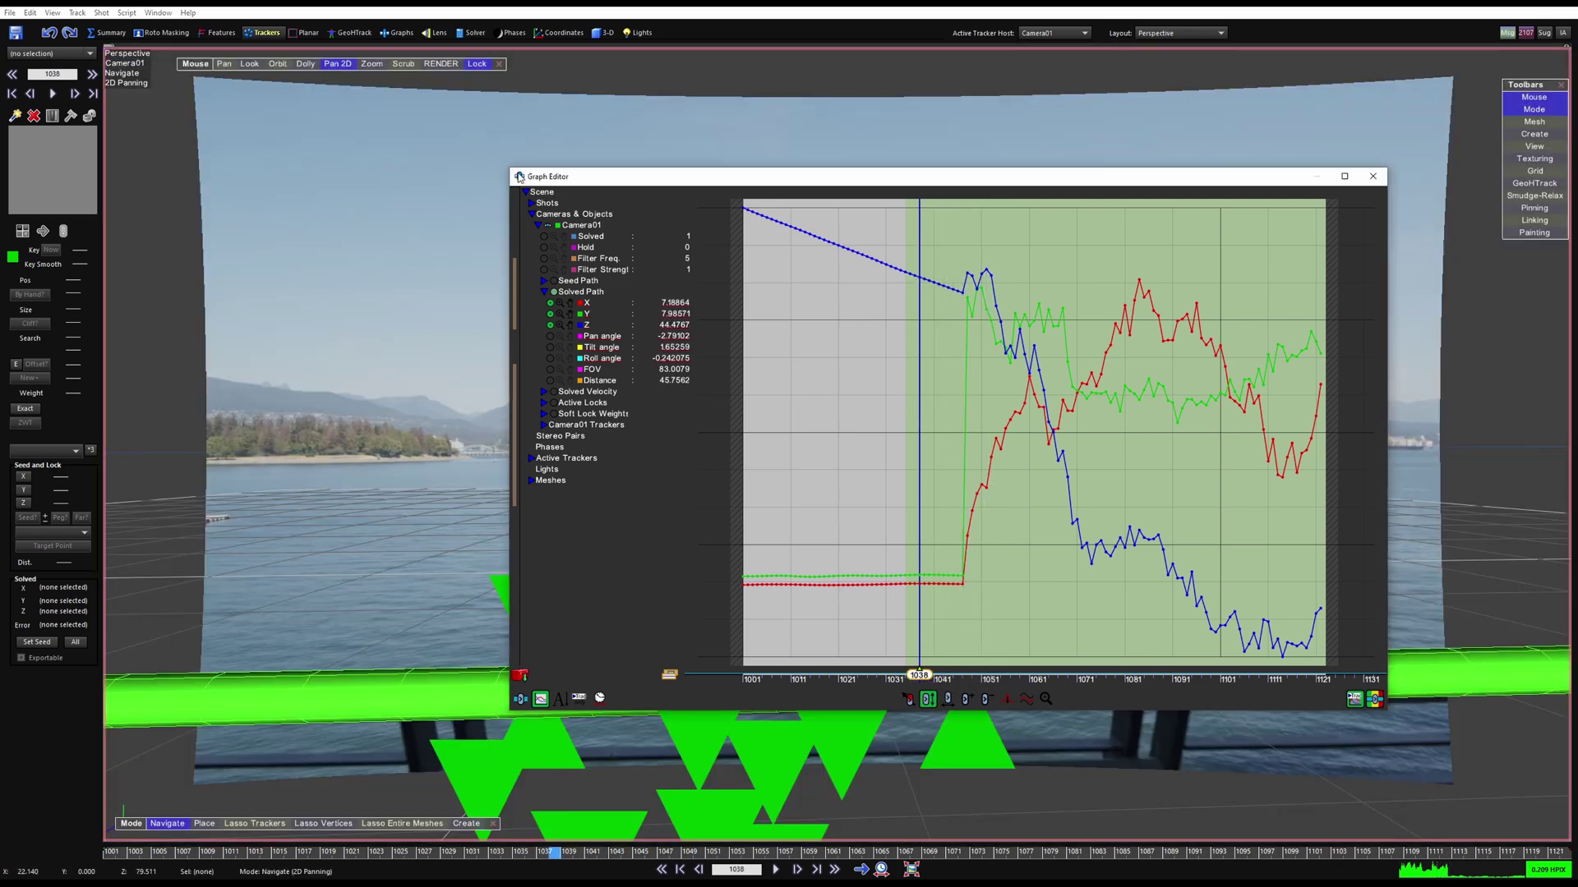
left_click_drag(510, 168, 863, 154)
scroll(715, 452, "down", 5)
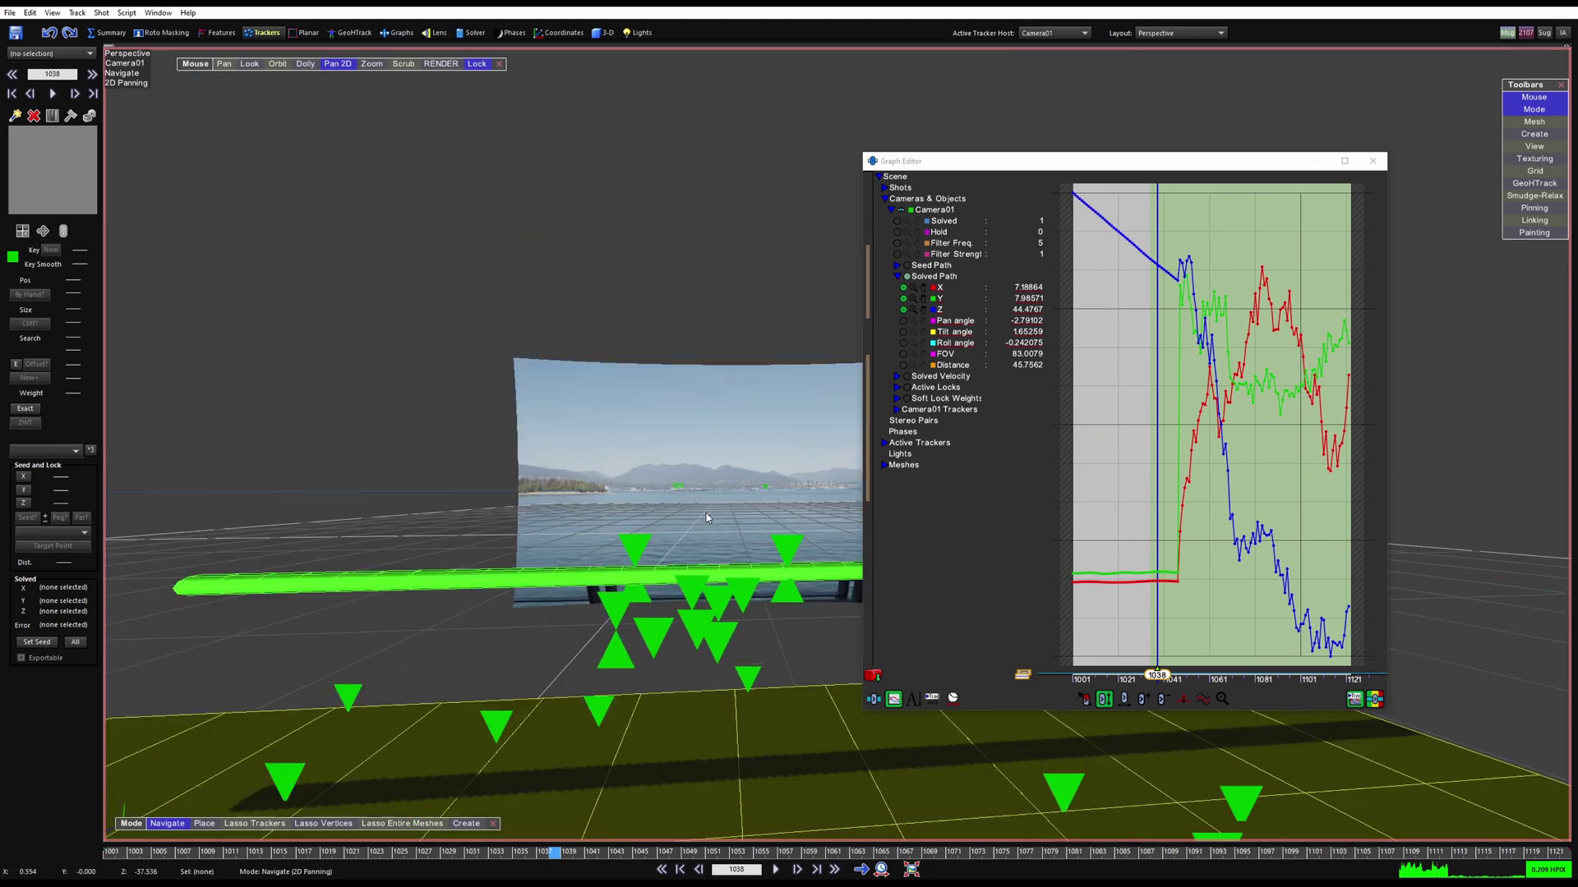
left_click_drag(556, 850, 483, 850)
Examine the solved camera path in the top view while playing the shot, and return to frame 1001.
key("2")
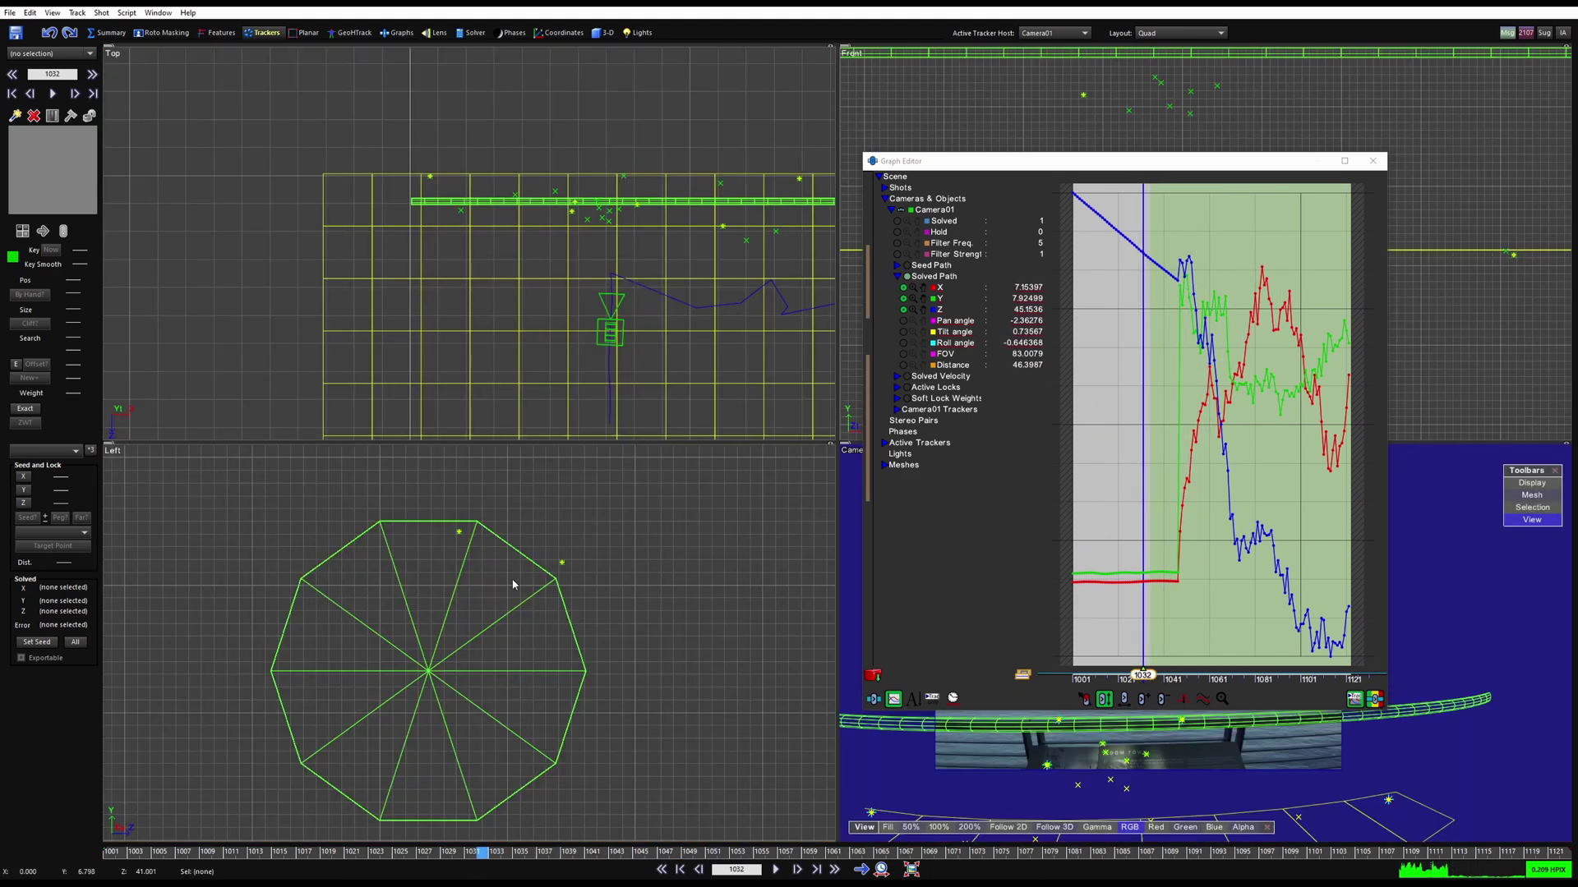
middle_click_drag(681, 548, 617, 600)
scroll(605, 334, "down", 6)
middle_click_drag(606, 334, 472, 384)
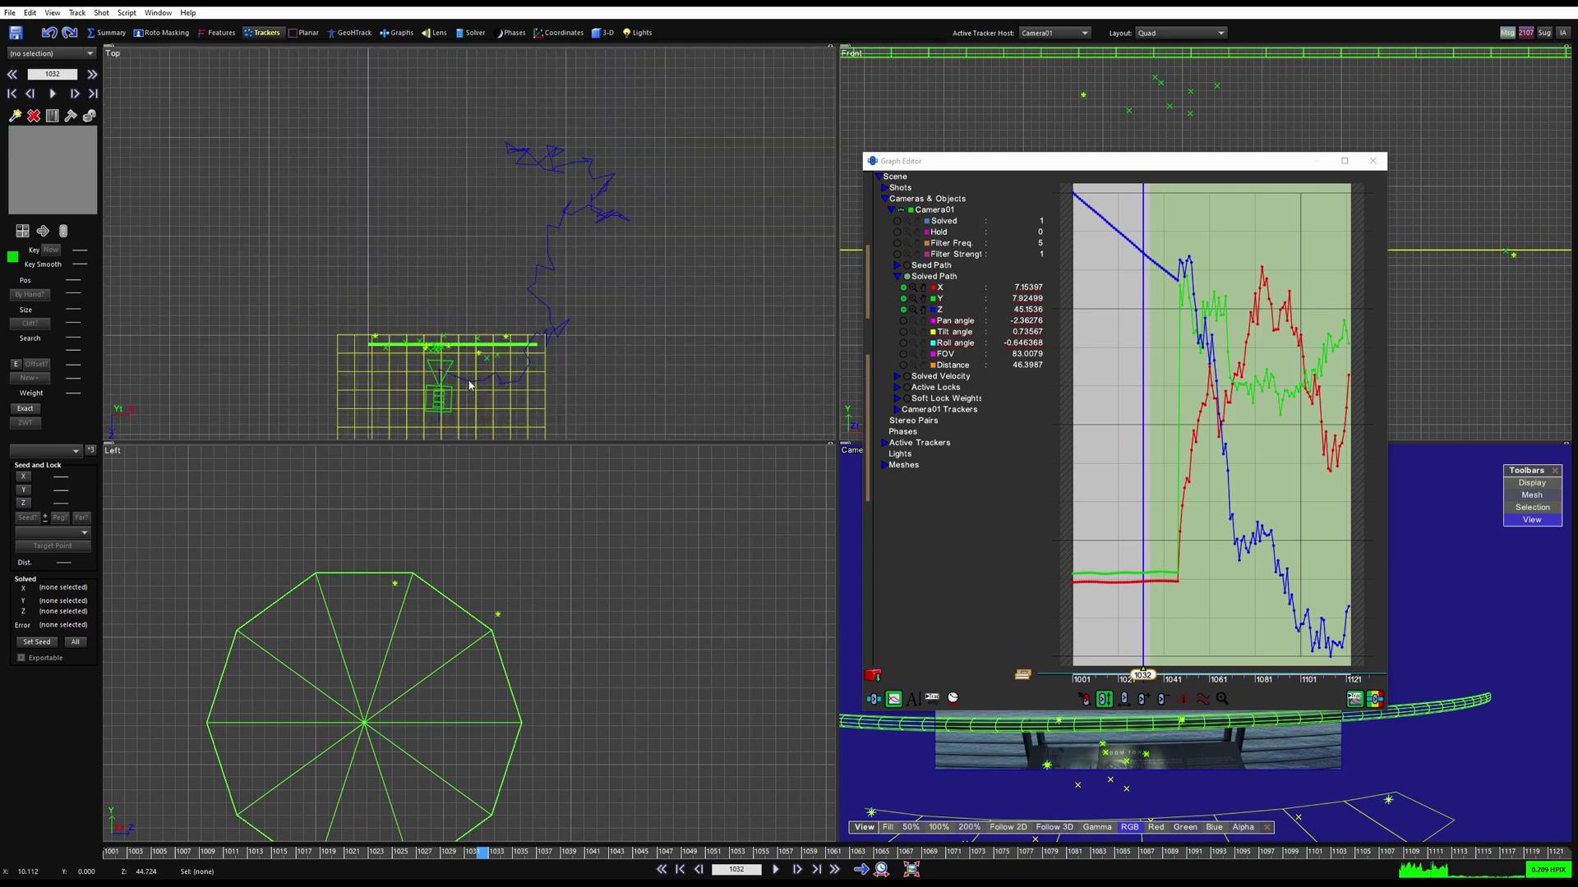
scroll(493, 345, "down", 2)
middle_click_drag(500, 332, 535, 257)
key("space")
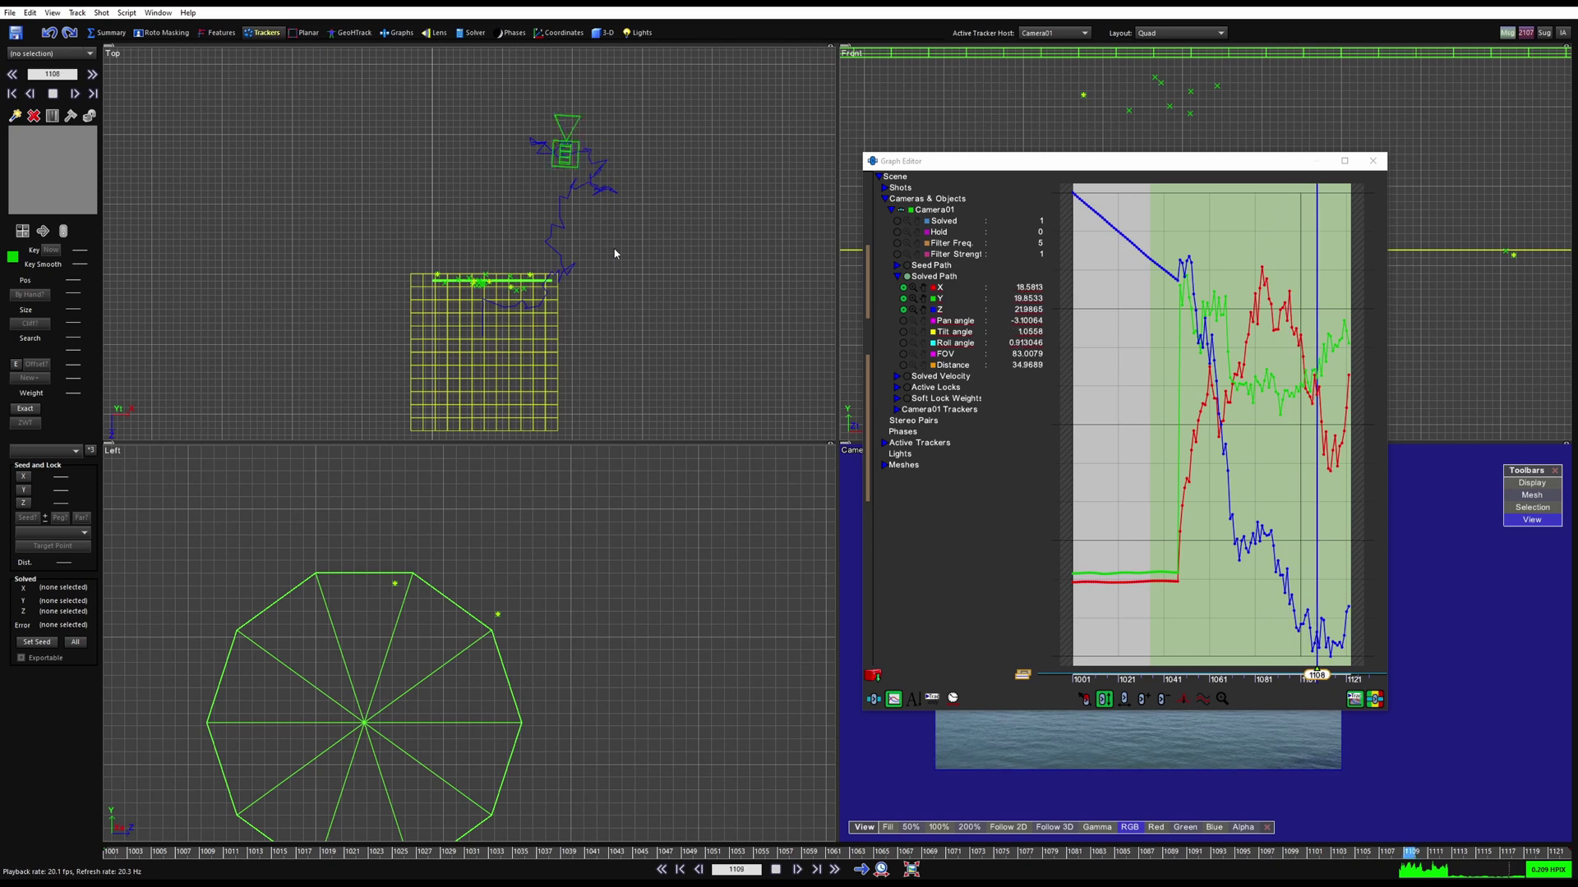
key("Home")
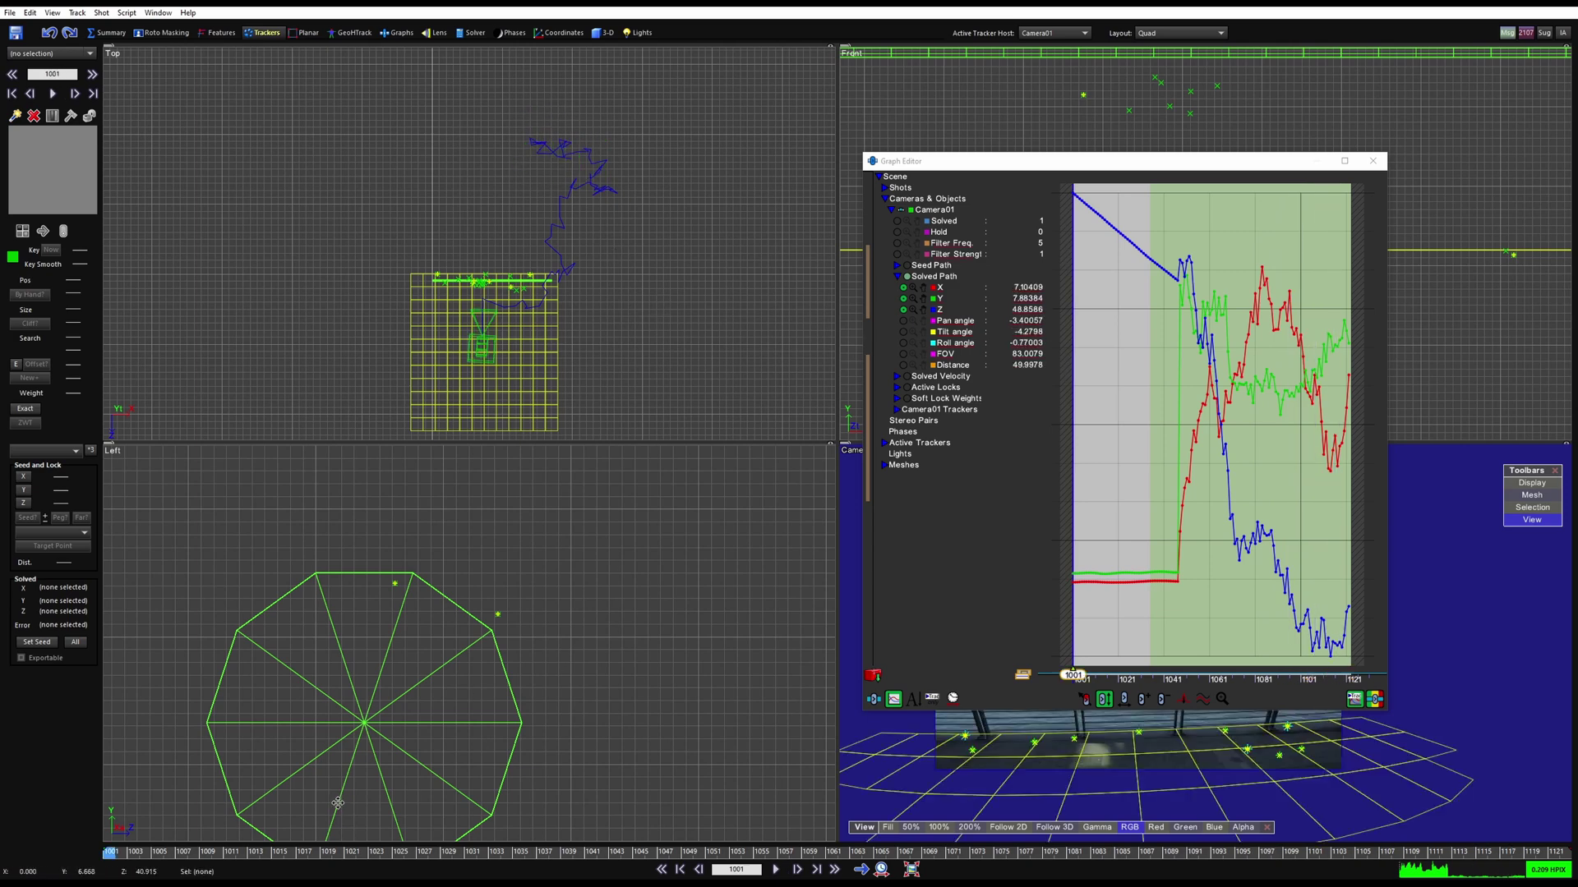
Close the graph editor and scrub through the shot in the camera view, ending at frame 1009.
left_click(1376, 162)
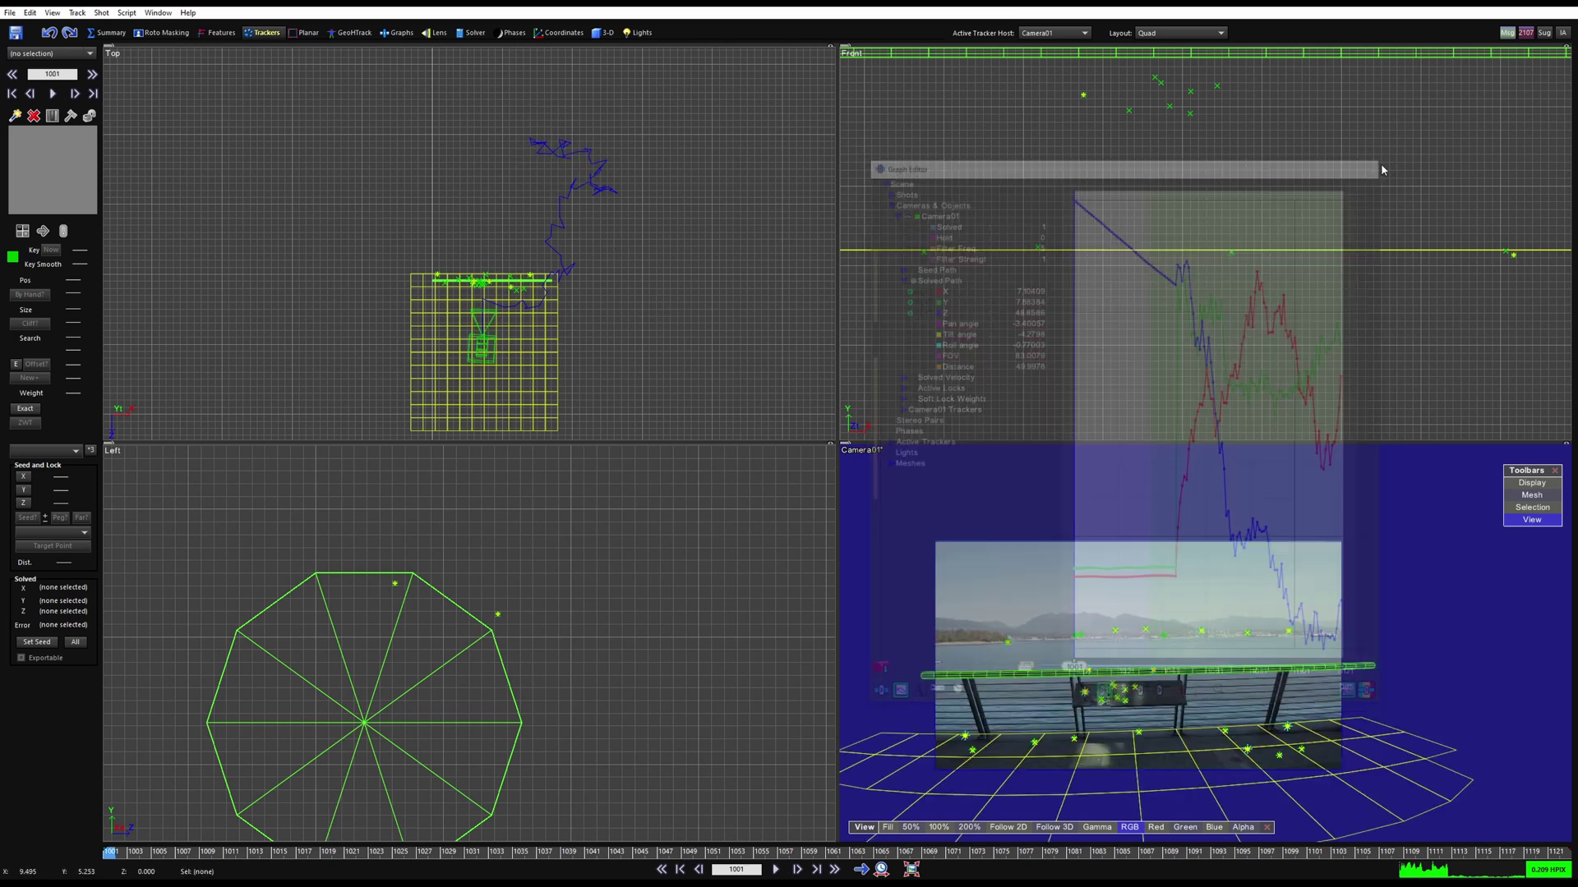
key("5")
left_click_drag(399, 853, 893, 820)
left_click_drag(1138, 823, 206, 829)
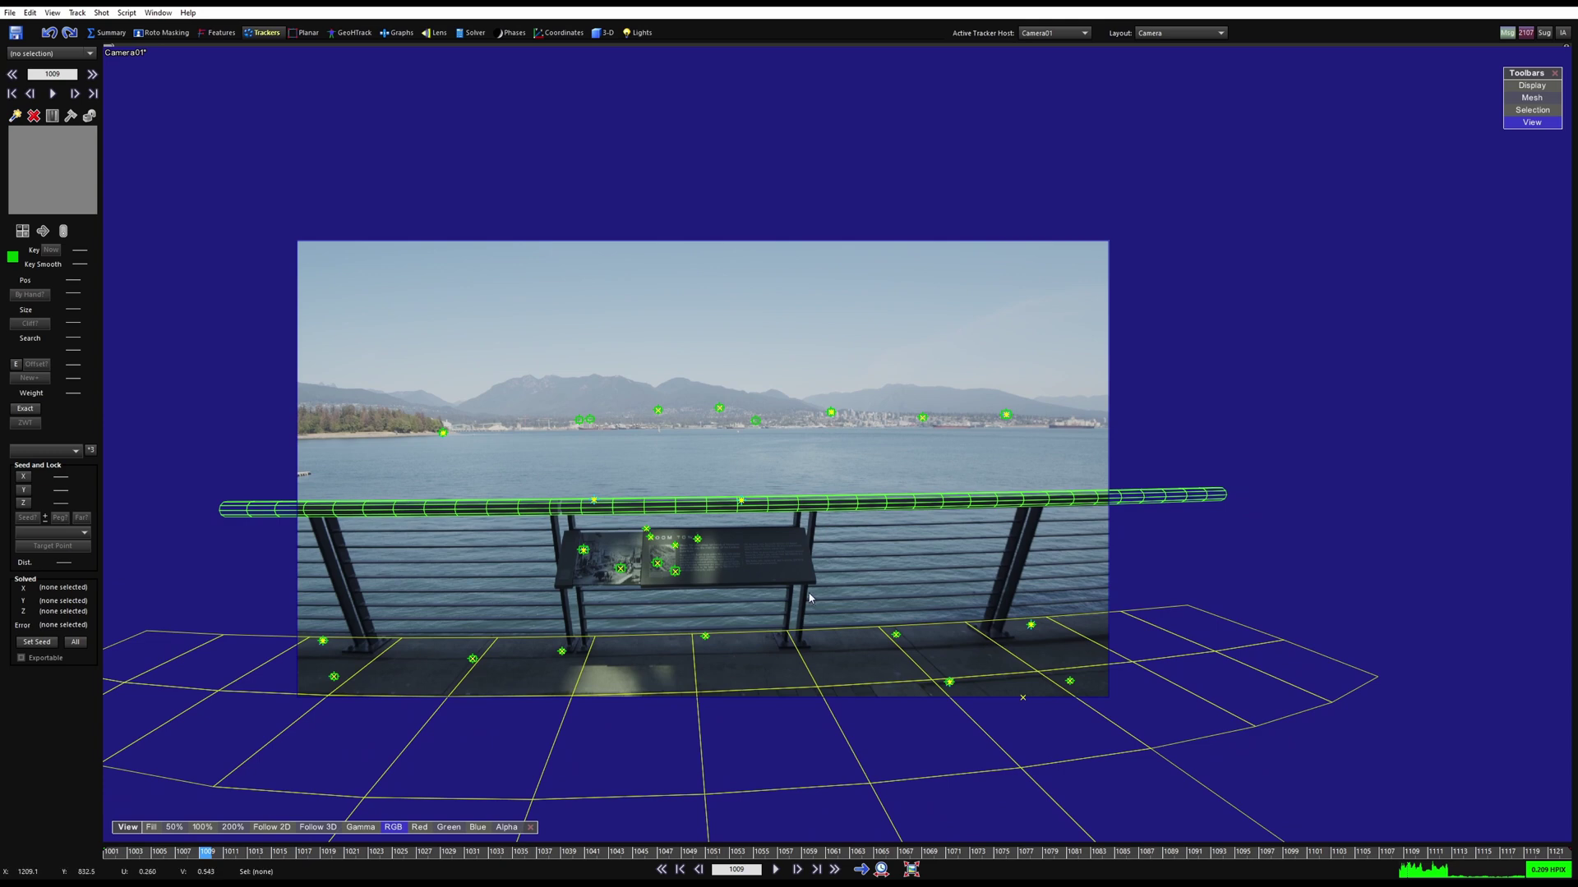
Reopen the graph editor, enlarge its window, and delete most of Camera01's solved X, Y and Z keys after about frame 1070.
key("F7")
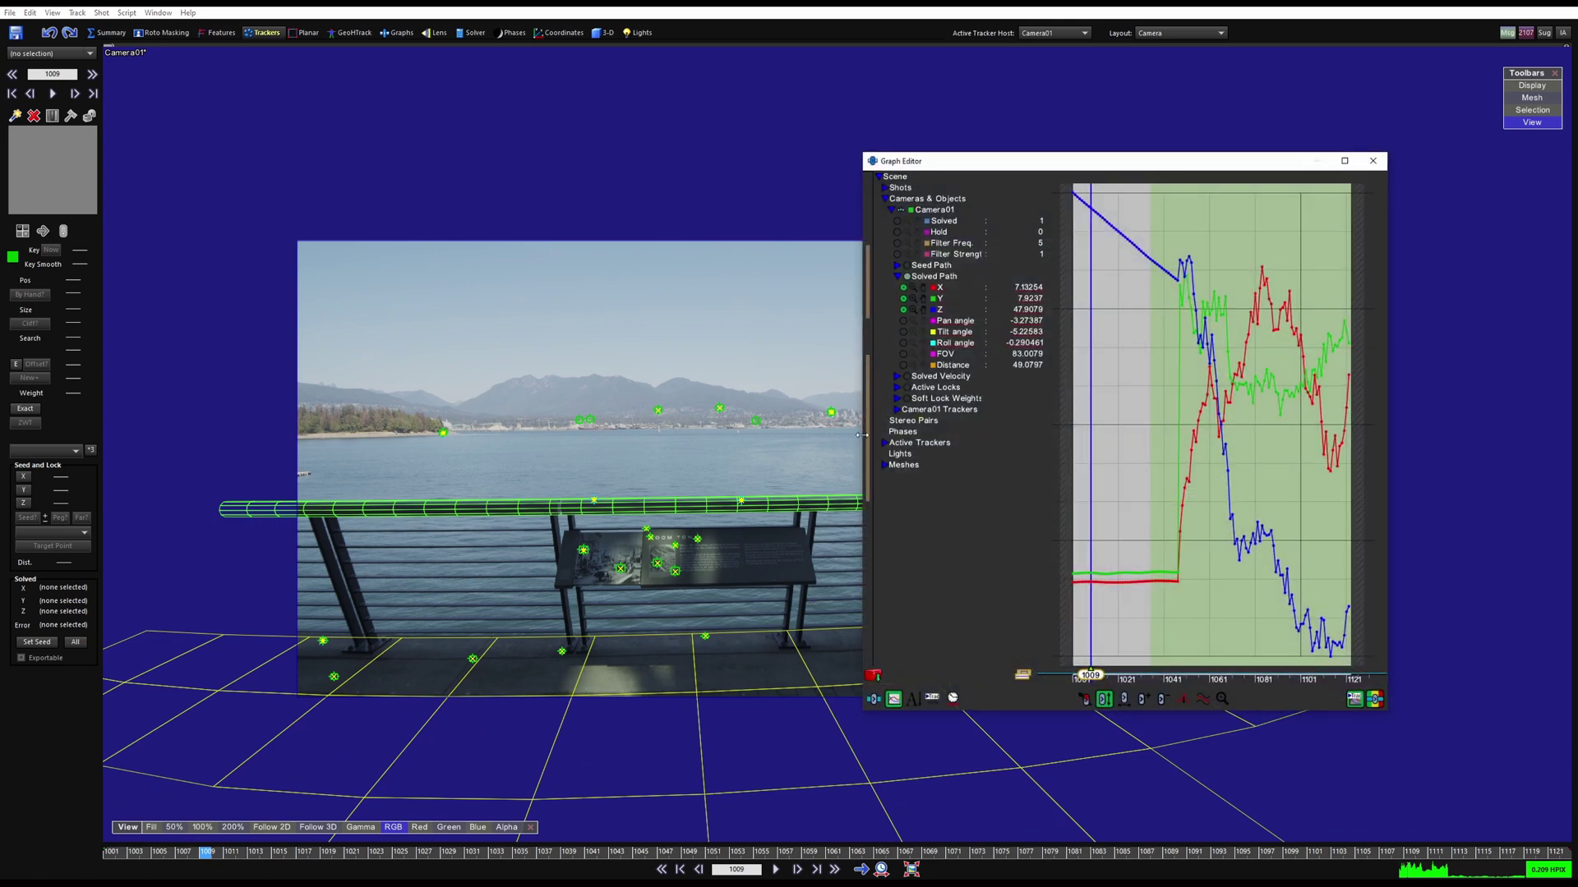
left_click_drag(862, 436, 357, 435)
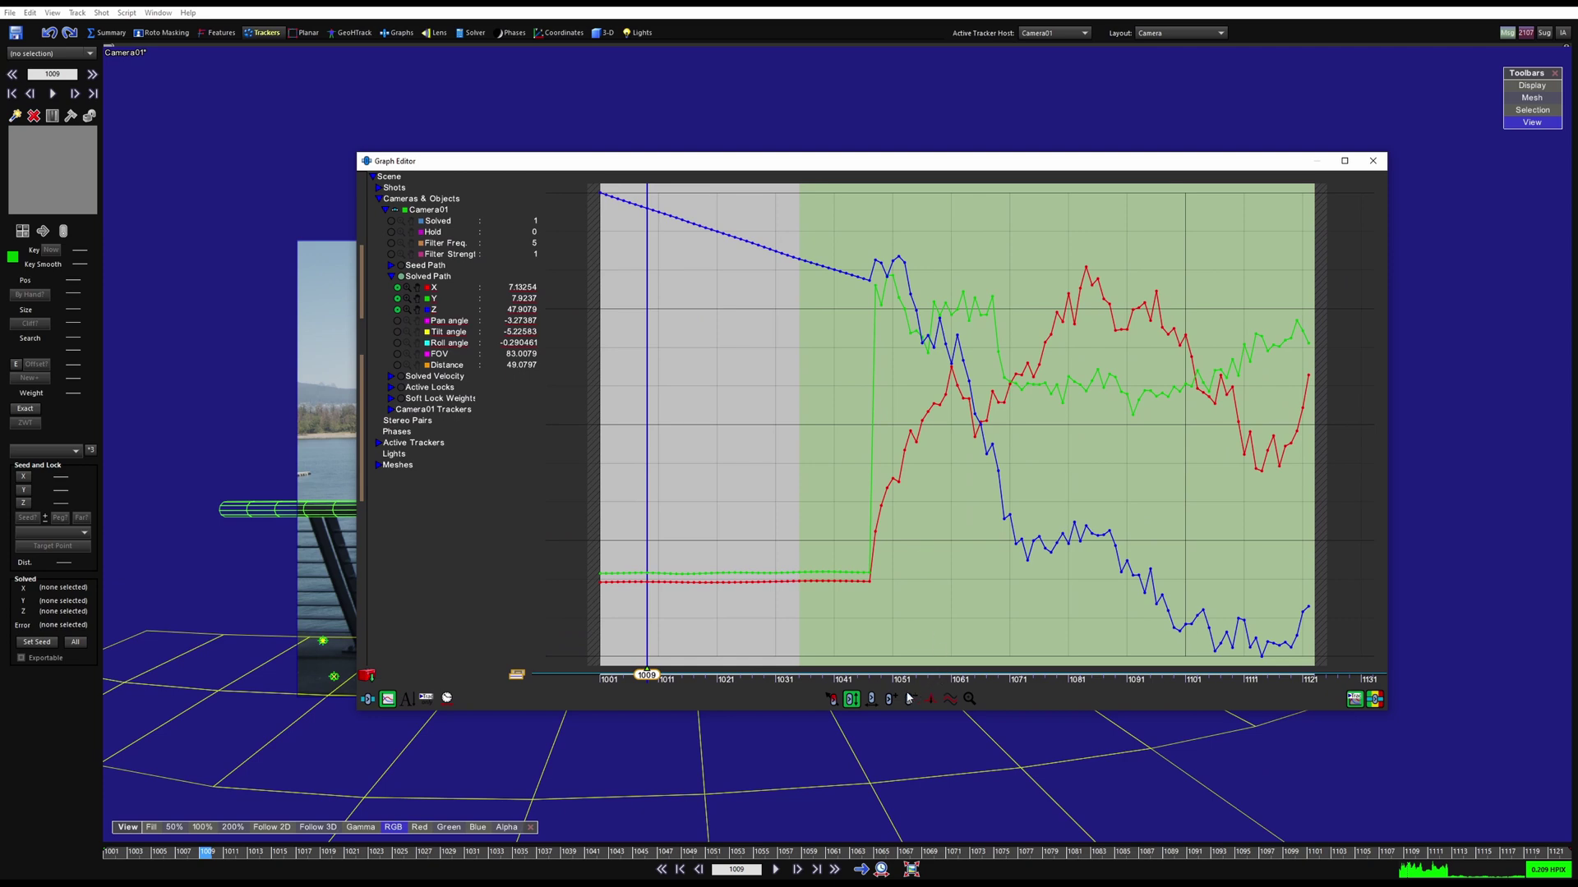
left_click(909, 699)
left_click_drag(1338, 286, 1006, 663)
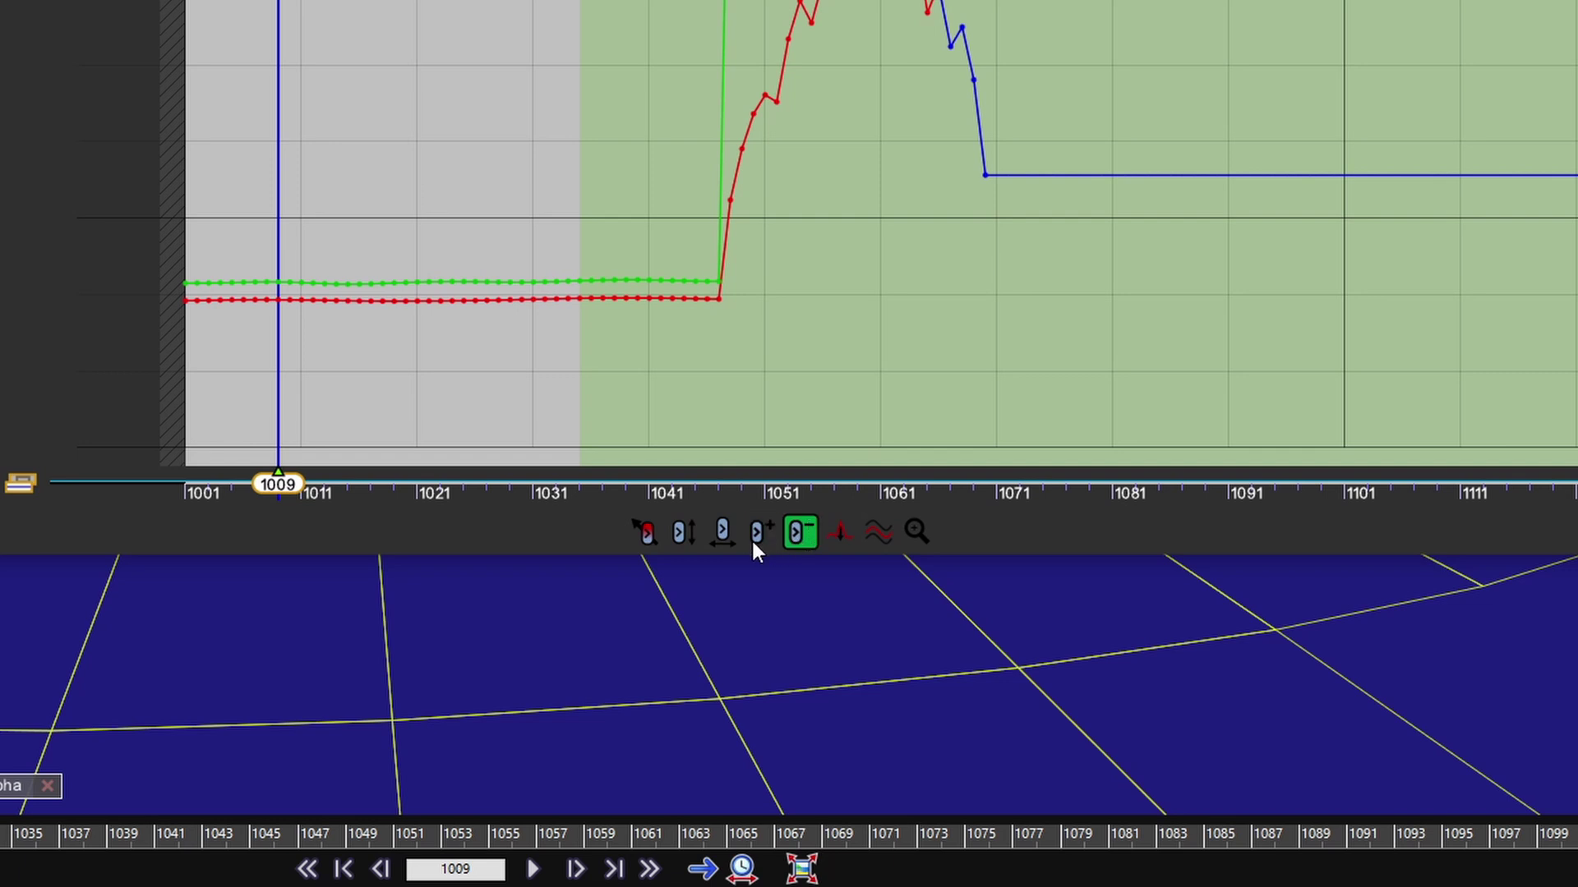
Deglitch the X and Y path keys around frame 1068 and smooth the Z curve at the same spot.
left_click(683, 533)
left_click(722, 535)
left_click(849, 536)
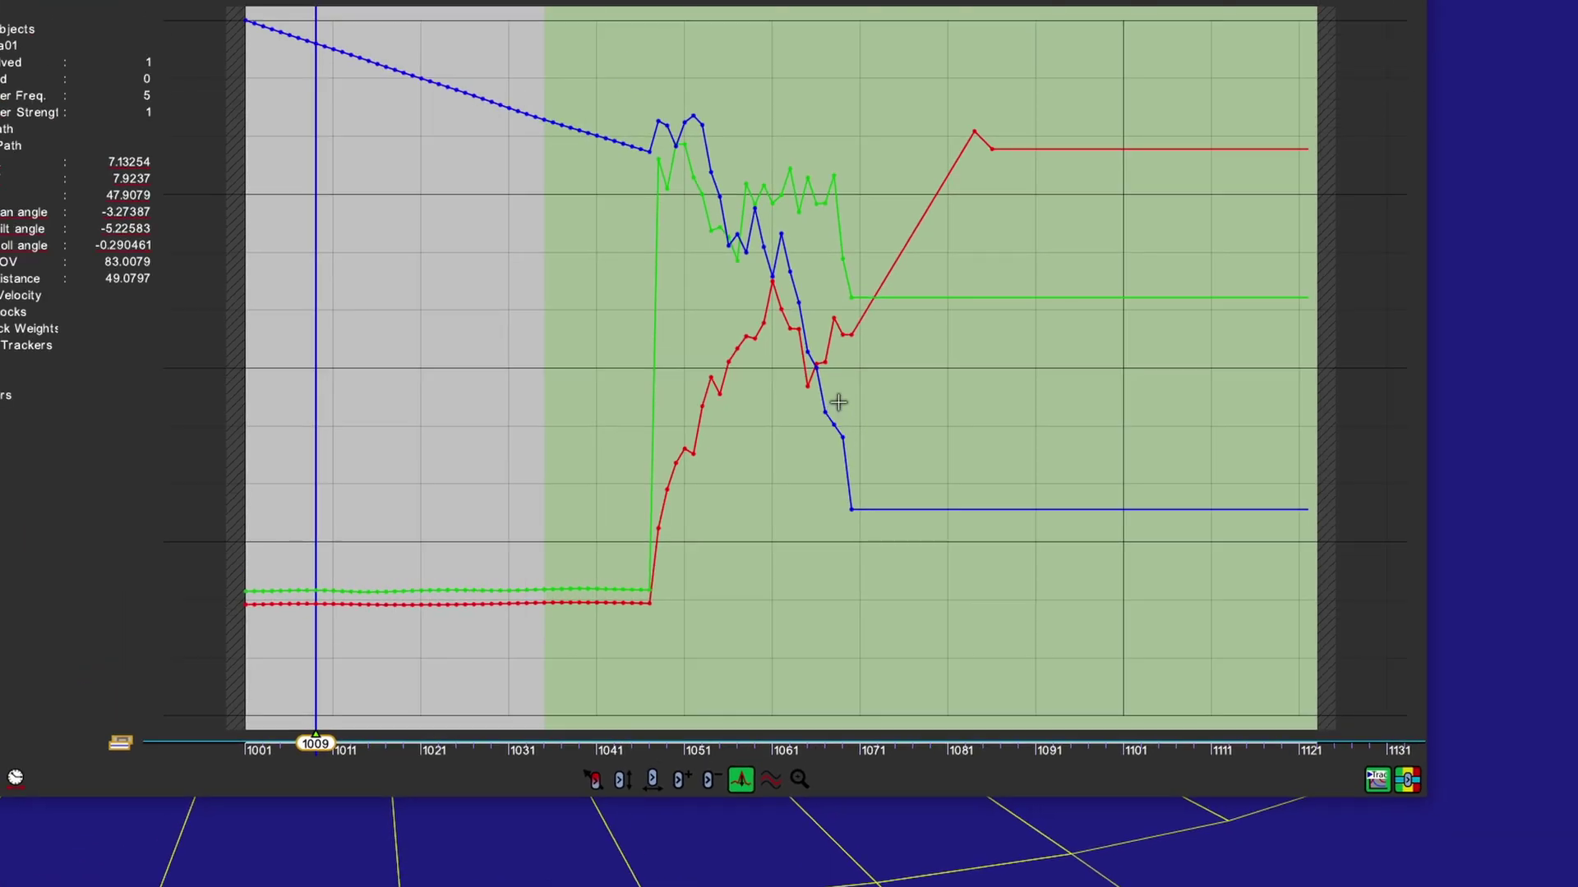
left_click(834, 319)
left_click(835, 177)
left_click(766, 779)
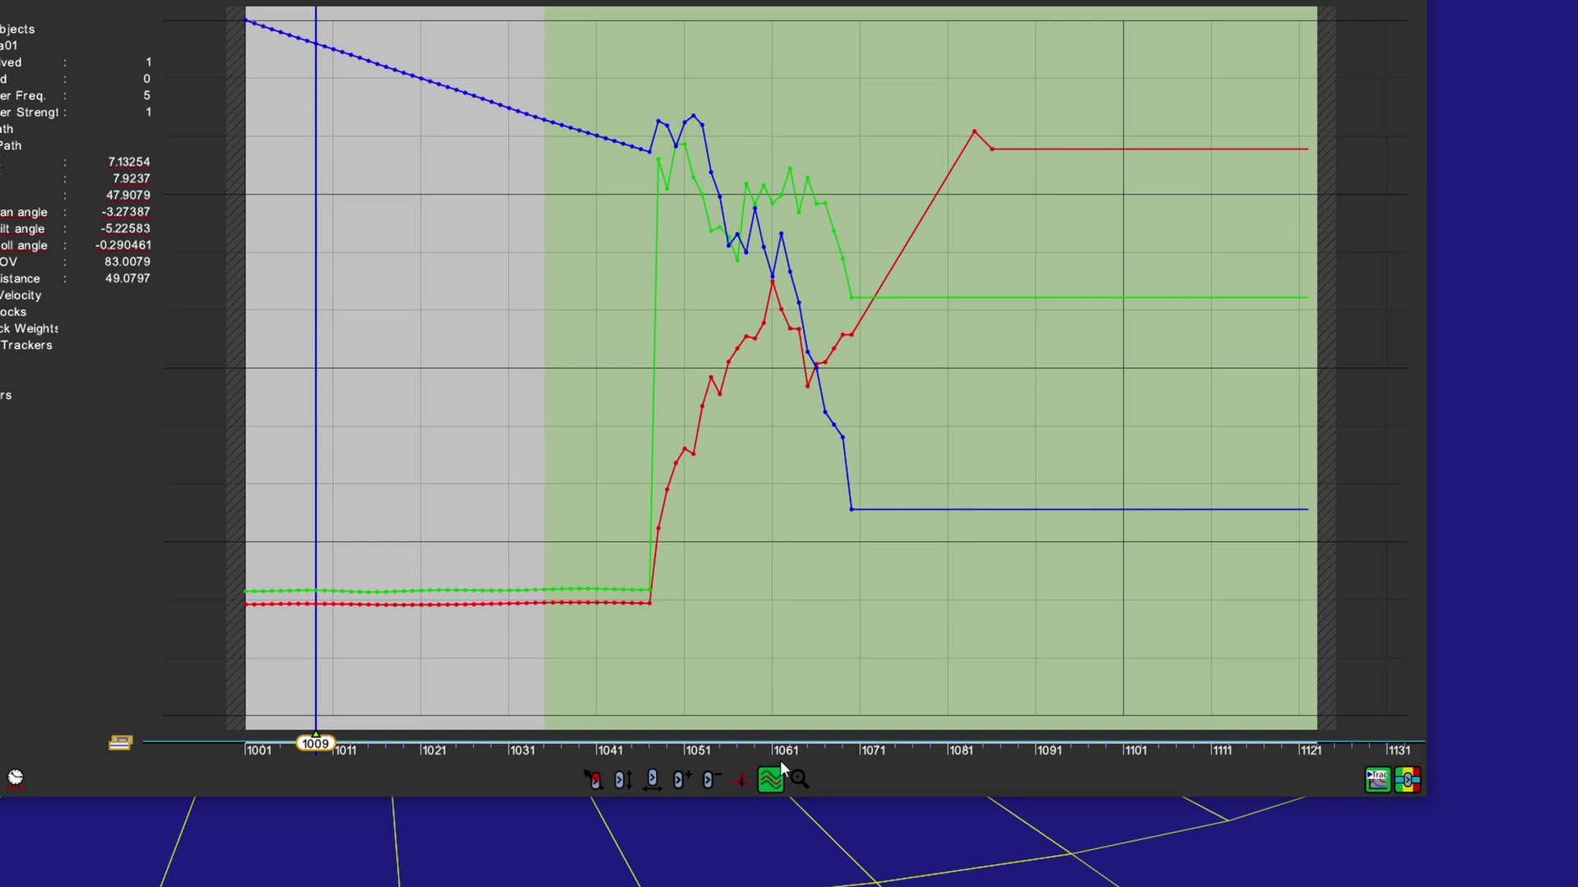
left_click(831, 427)
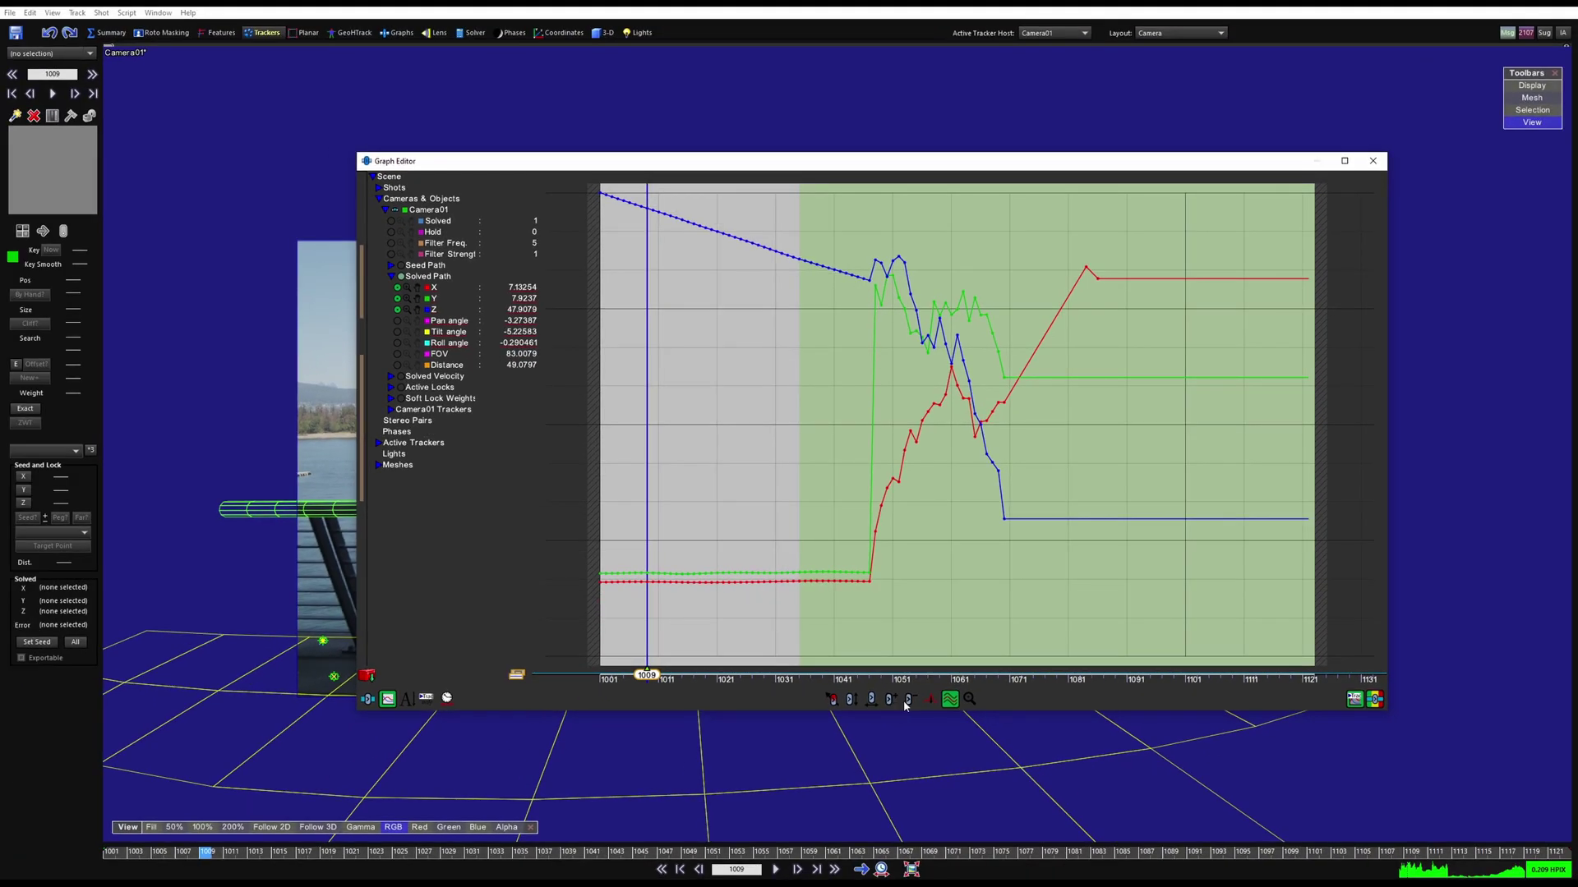
Turn off the coloured graph background and delete all remaining X, Y and Z path keys after about frame 1047.
left_click(710, 780)
left_click_drag(1147, 603, 949, 184)
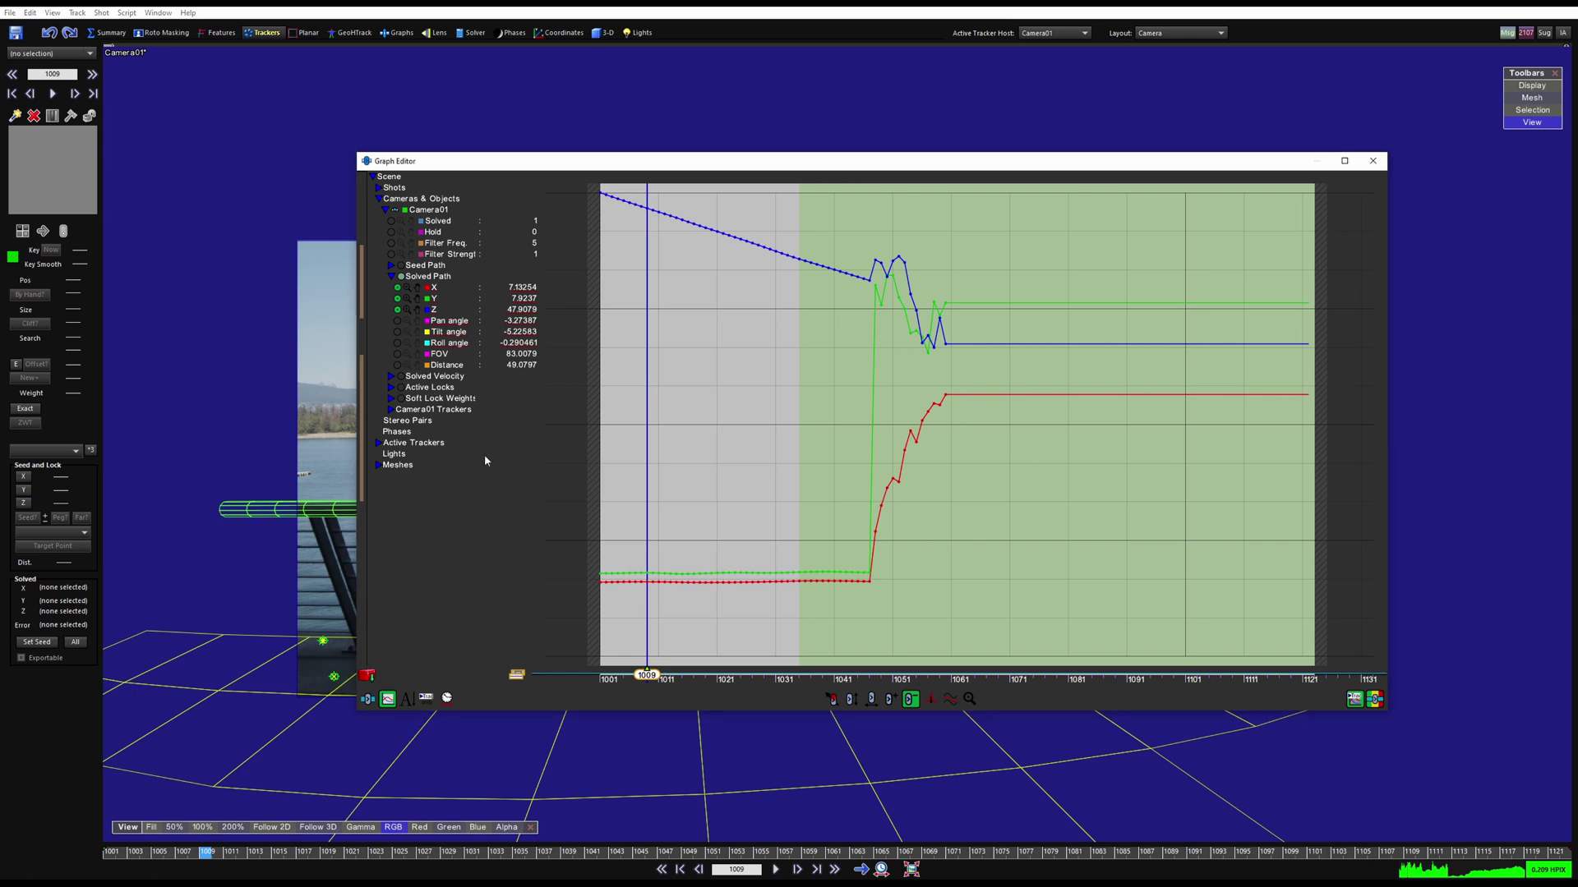
left_click(1376, 700)
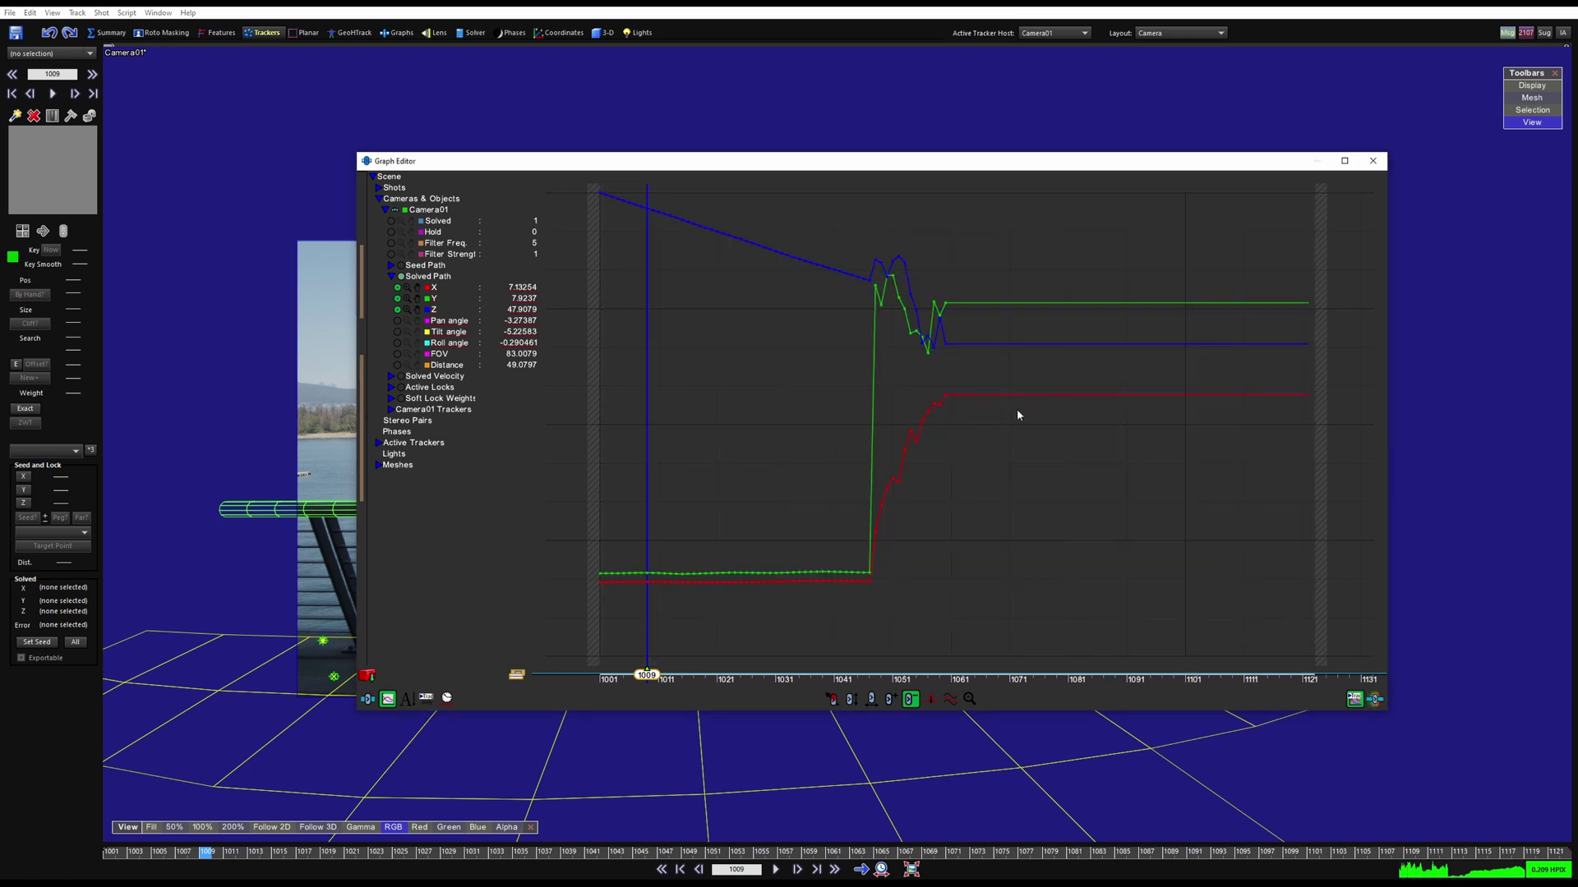
left_click_drag(1031, 626, 875, 206)
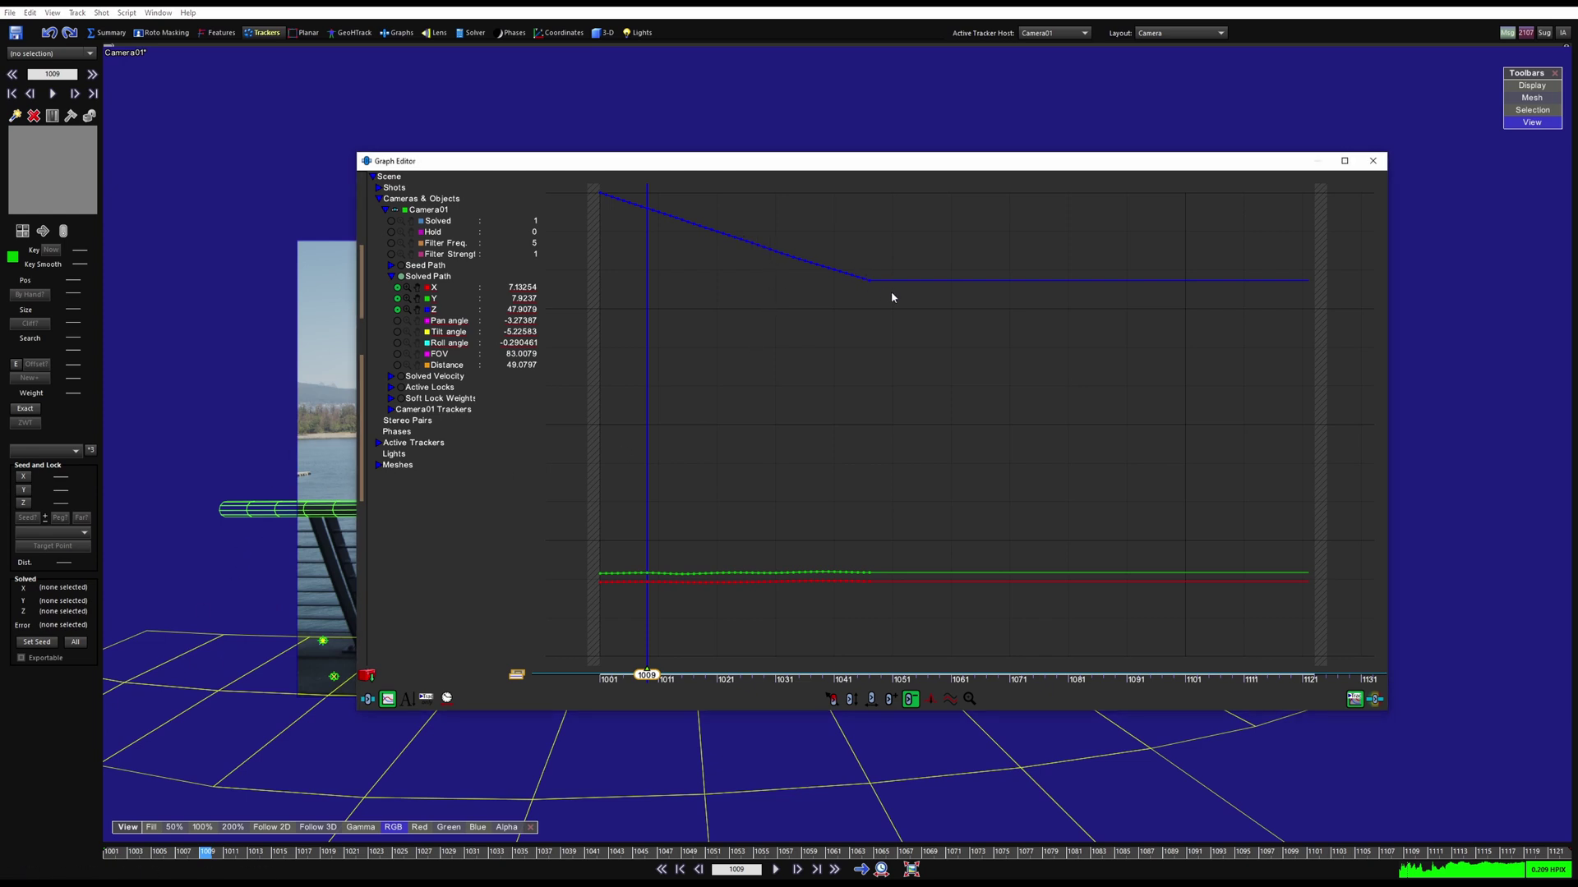
Add a lower Z key at the last frame to continue the camera's straight forward move, and rescale the Z curve to fit.
left_click(890, 701)
left_click_drag(1311, 284, 1309, 407)
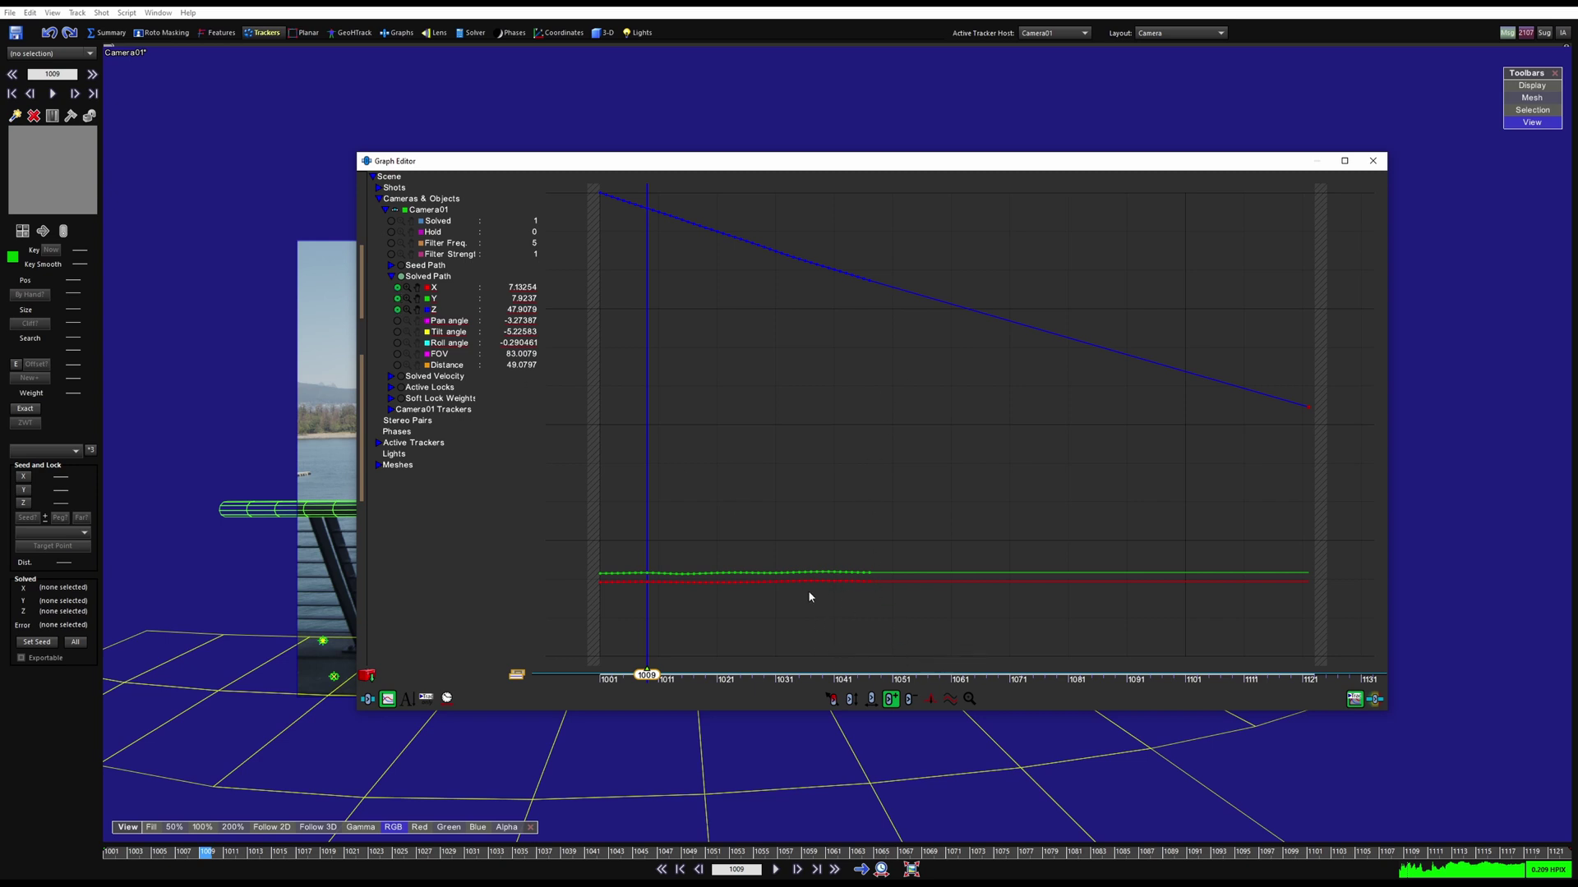
left_click(416, 310)
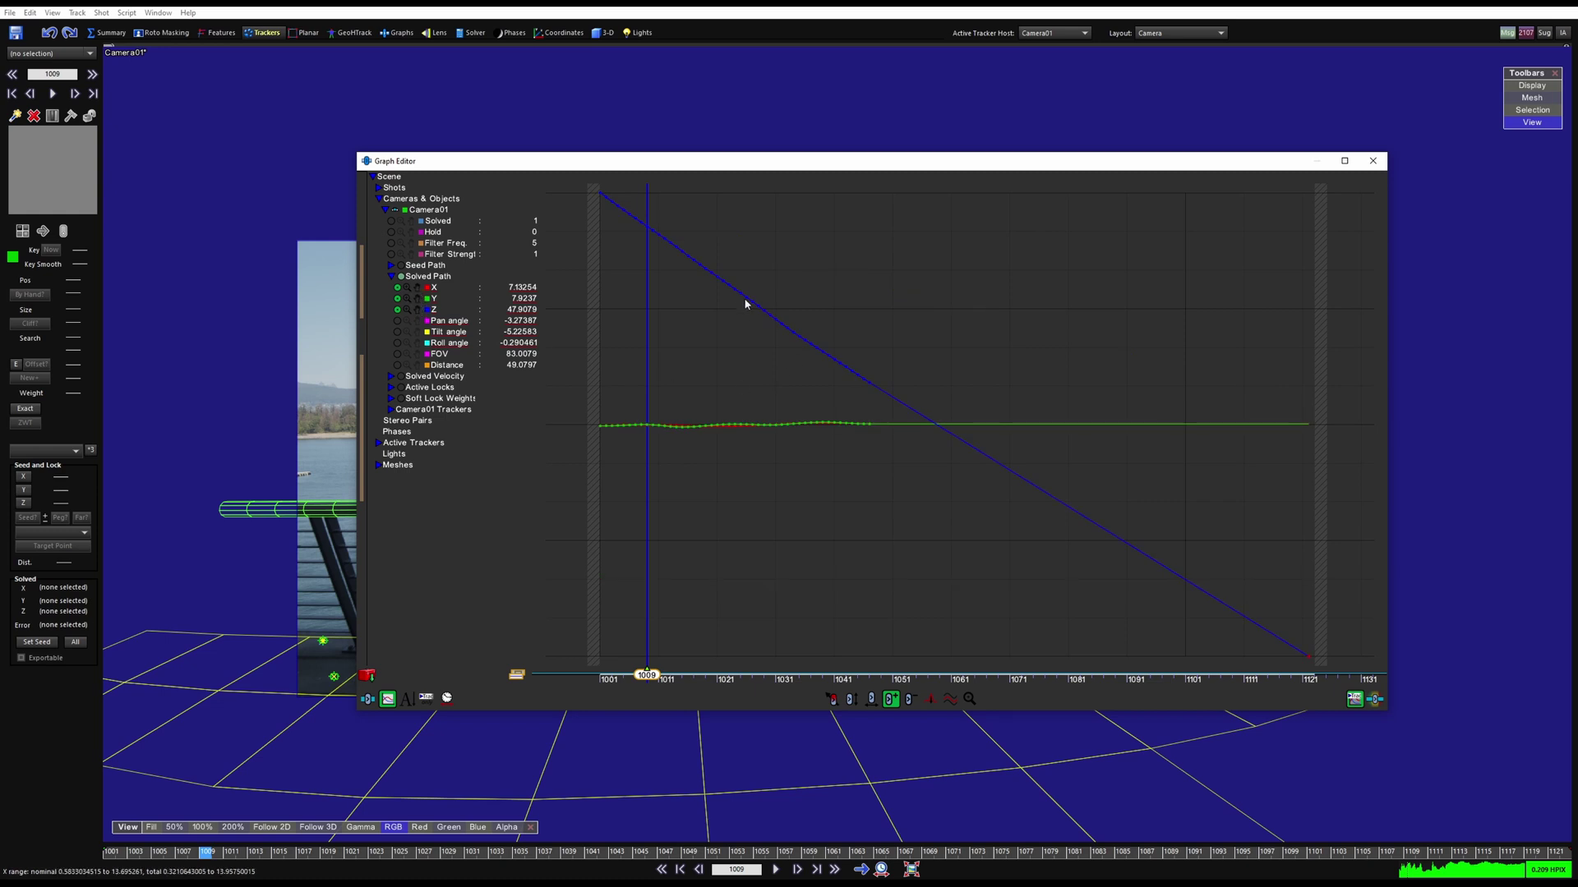
Hide the Z curve and frame the X and Y curves scaled to fit around the end of the solved keys.
left_click(397, 310)
left_click(418, 299)
middle_click_drag(829, 412, 786, 390)
scroll(764, 399, "up", 3)
scroll(772, 396, "down", 2)
scroll(820, 391, "up", 1)
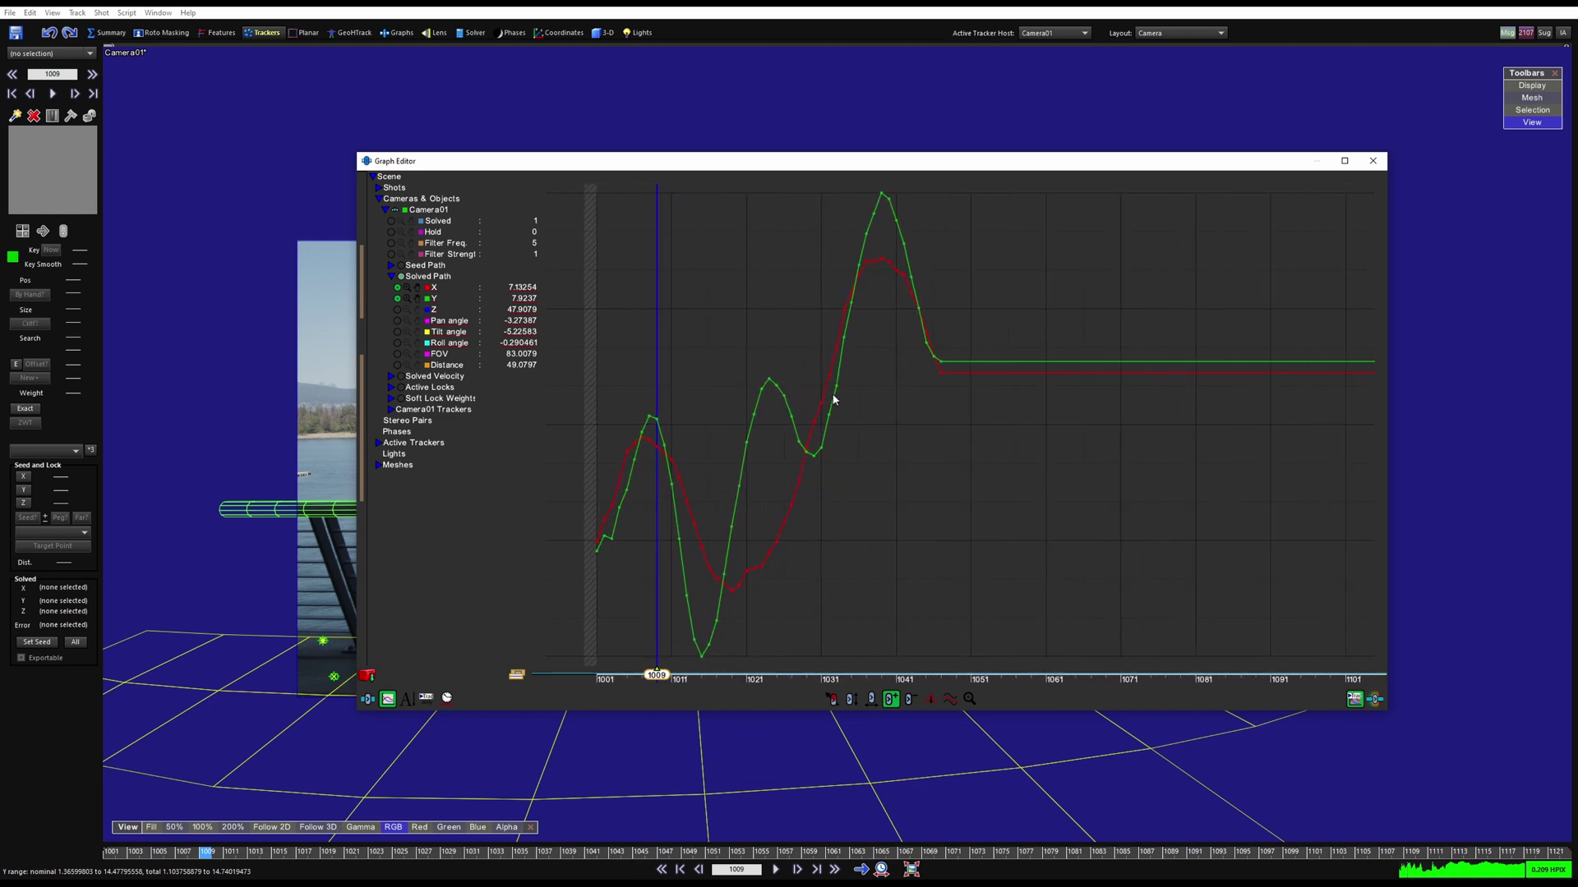
scroll(989, 274, "up", 2)
middle_click_drag(1014, 311, 982, 327)
scroll(973, 304, "down", 3)
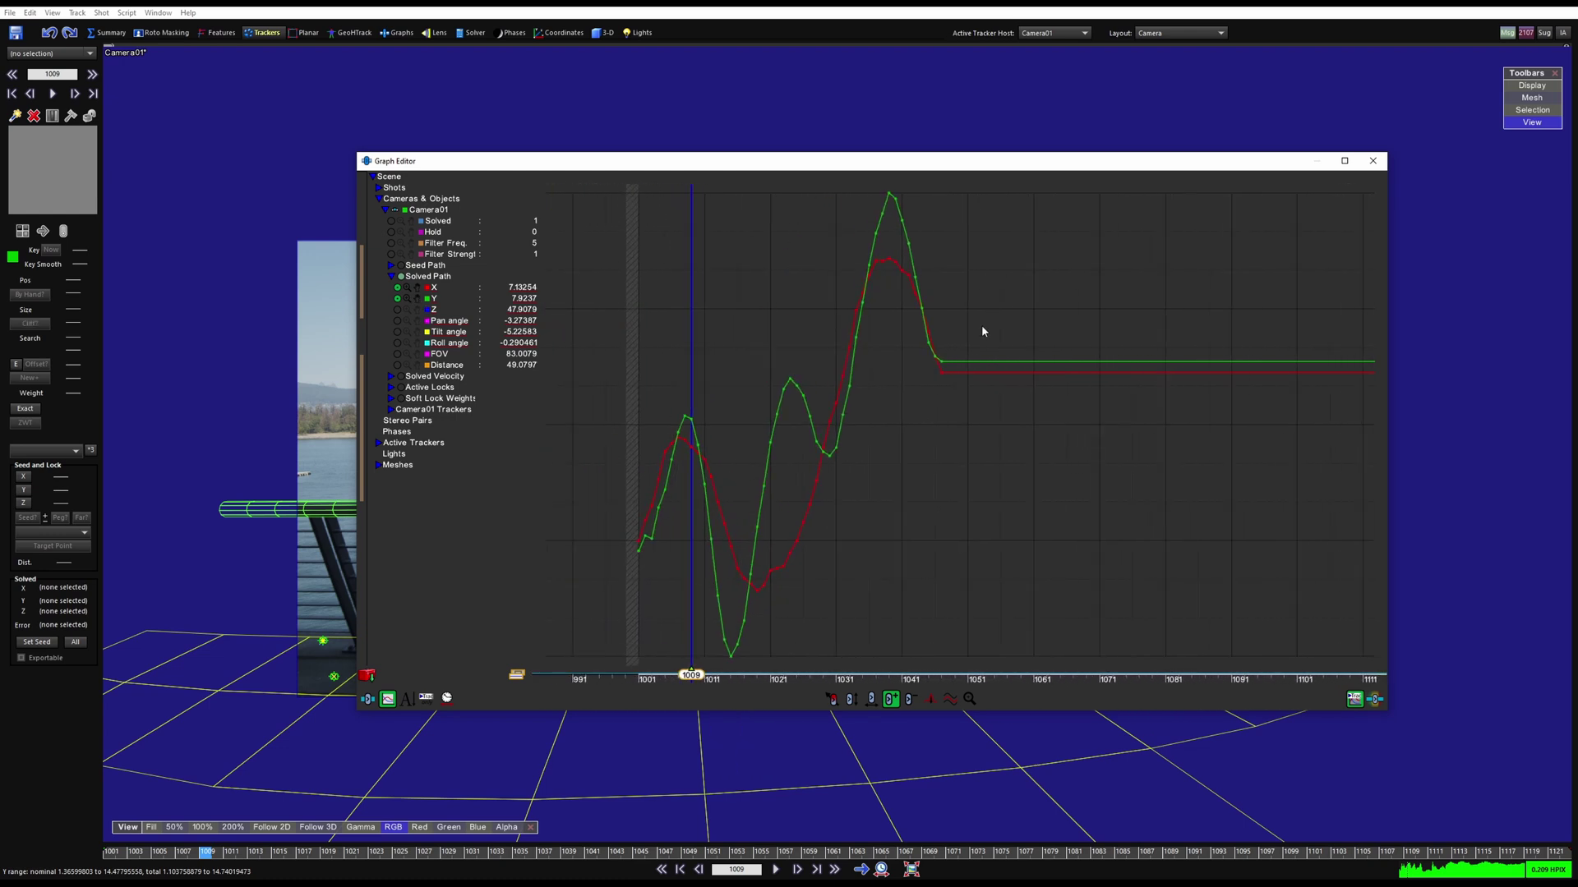
scroll(978, 464, "up", 1)
middle_click_drag(986, 476, 945, 529)
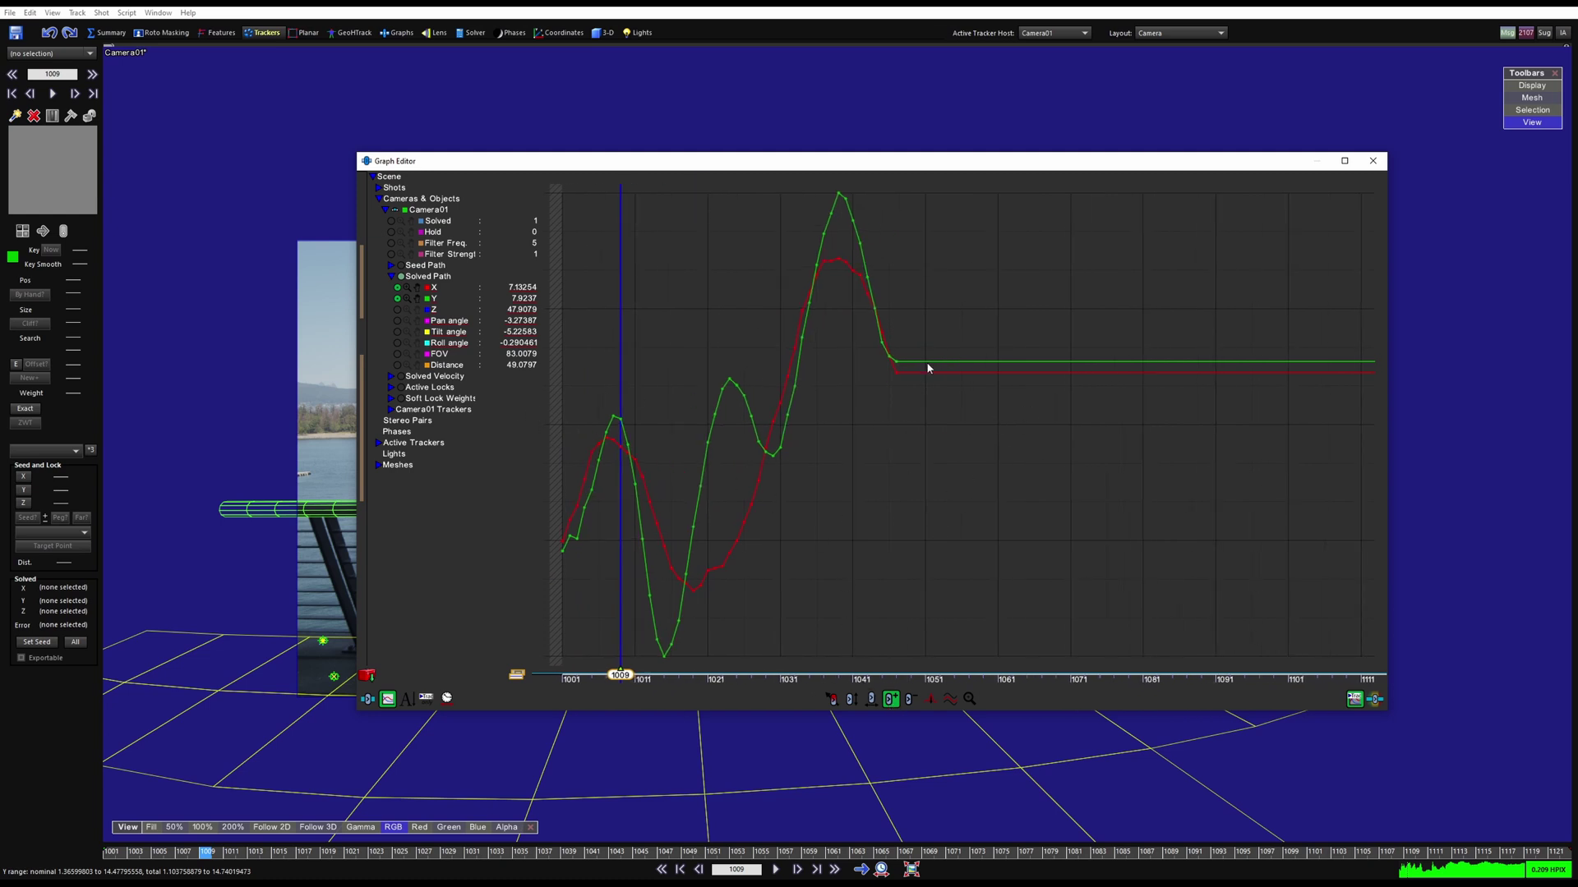
Add Y keys from about frame 1052 to 1083 that continue the handheld up-and-down motion.
left_click_drag(968, 363, 954, 220)
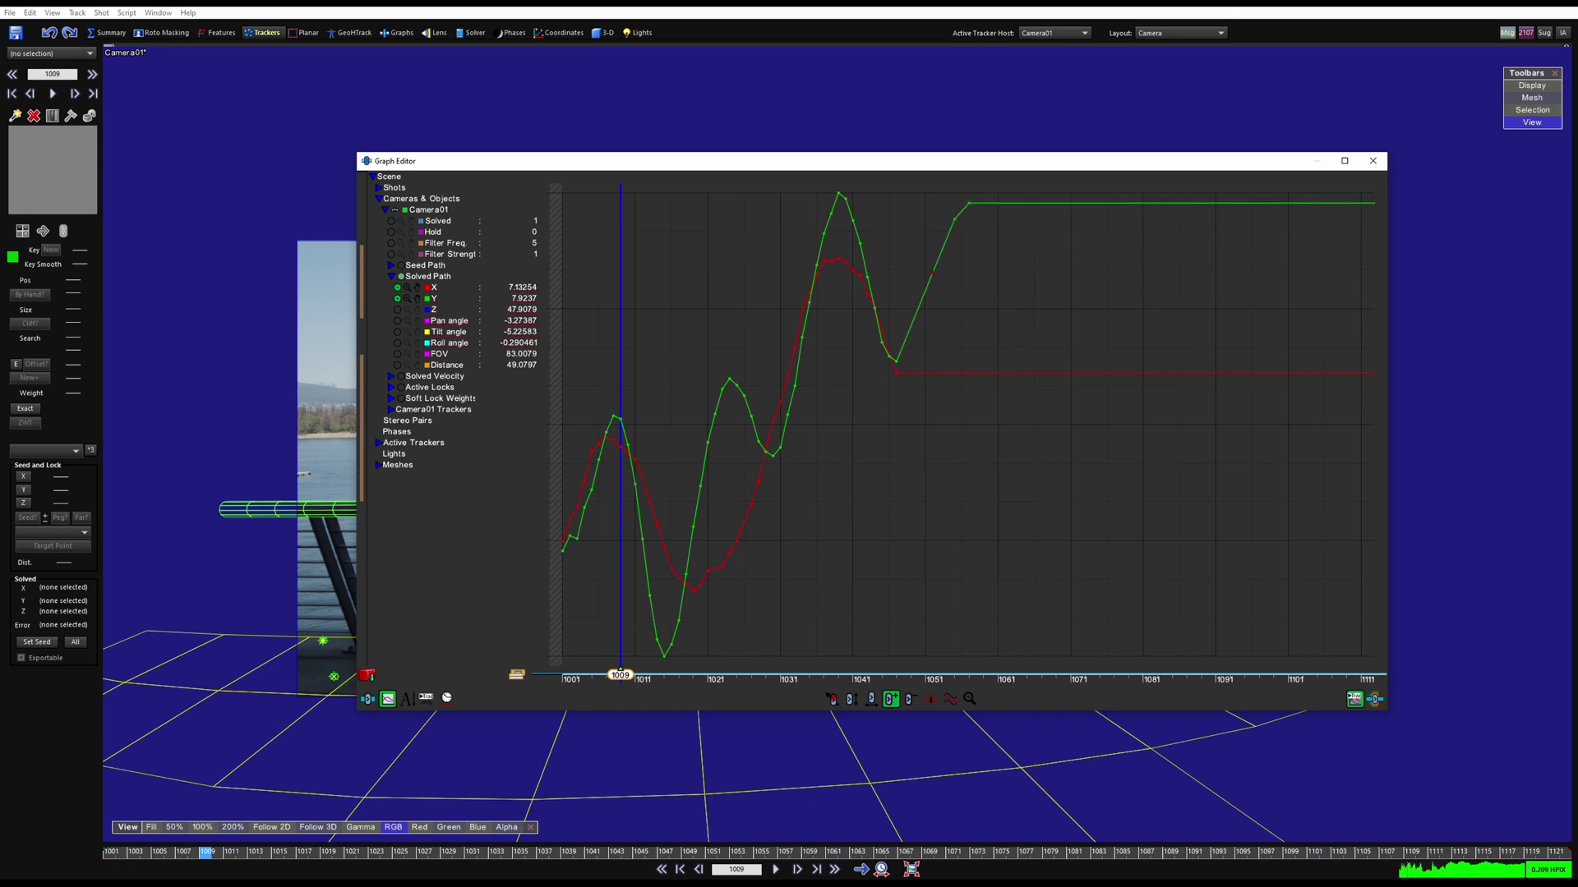
left_click_drag(932, 272, 918, 353)
left_click_drag(1002, 206, 1040, 225)
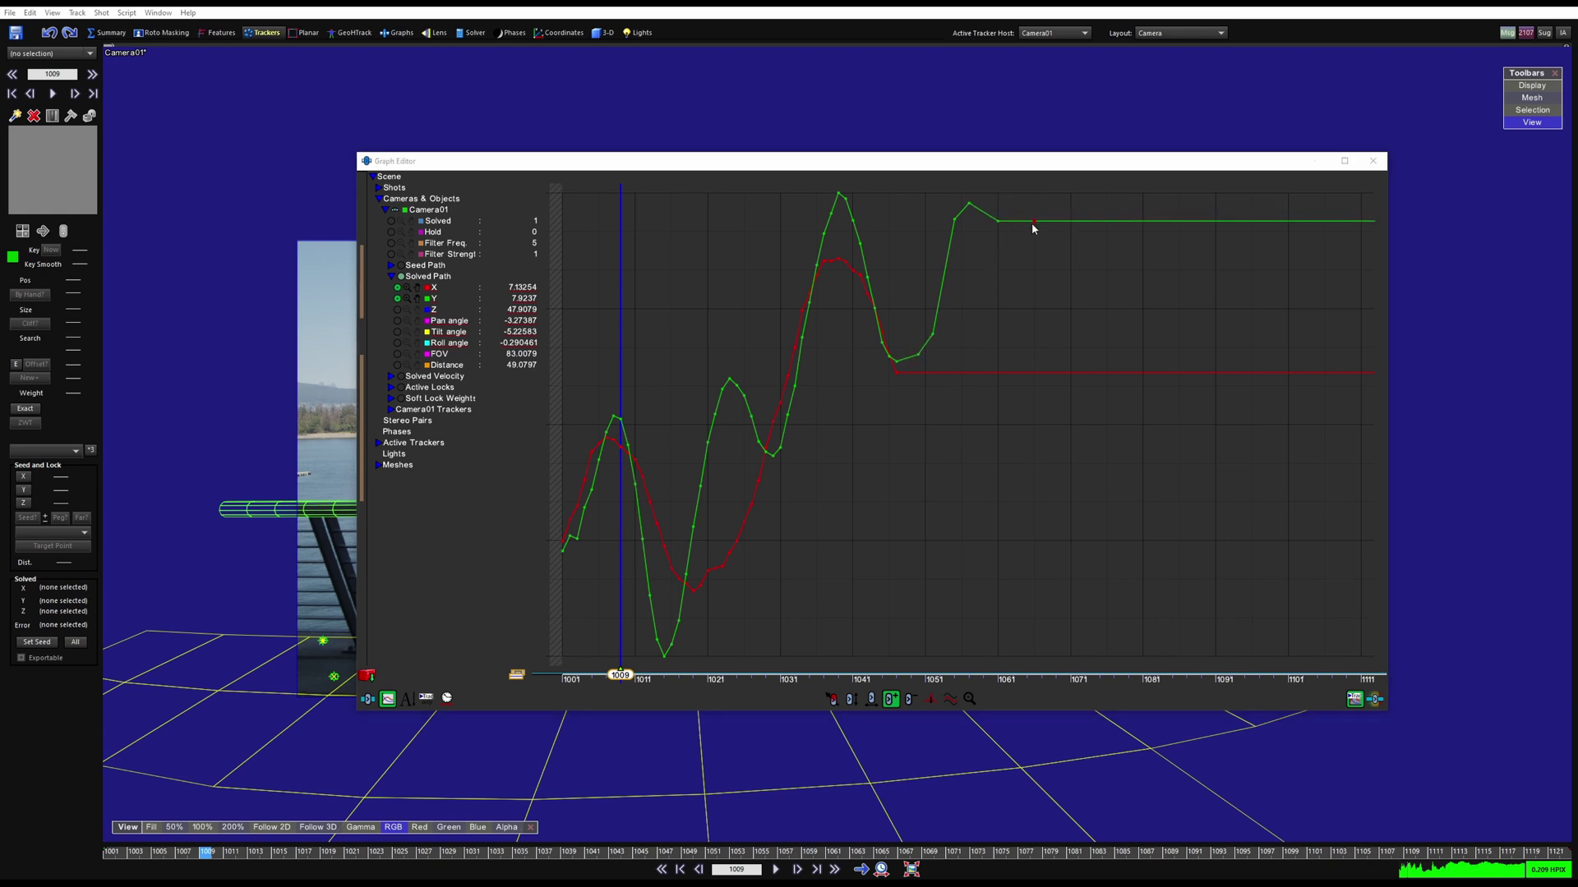
double_click(1034, 222)
left_click(857, 393)
left_click_drag(1035, 222, 1085, 369)
double_click(1108, 360)
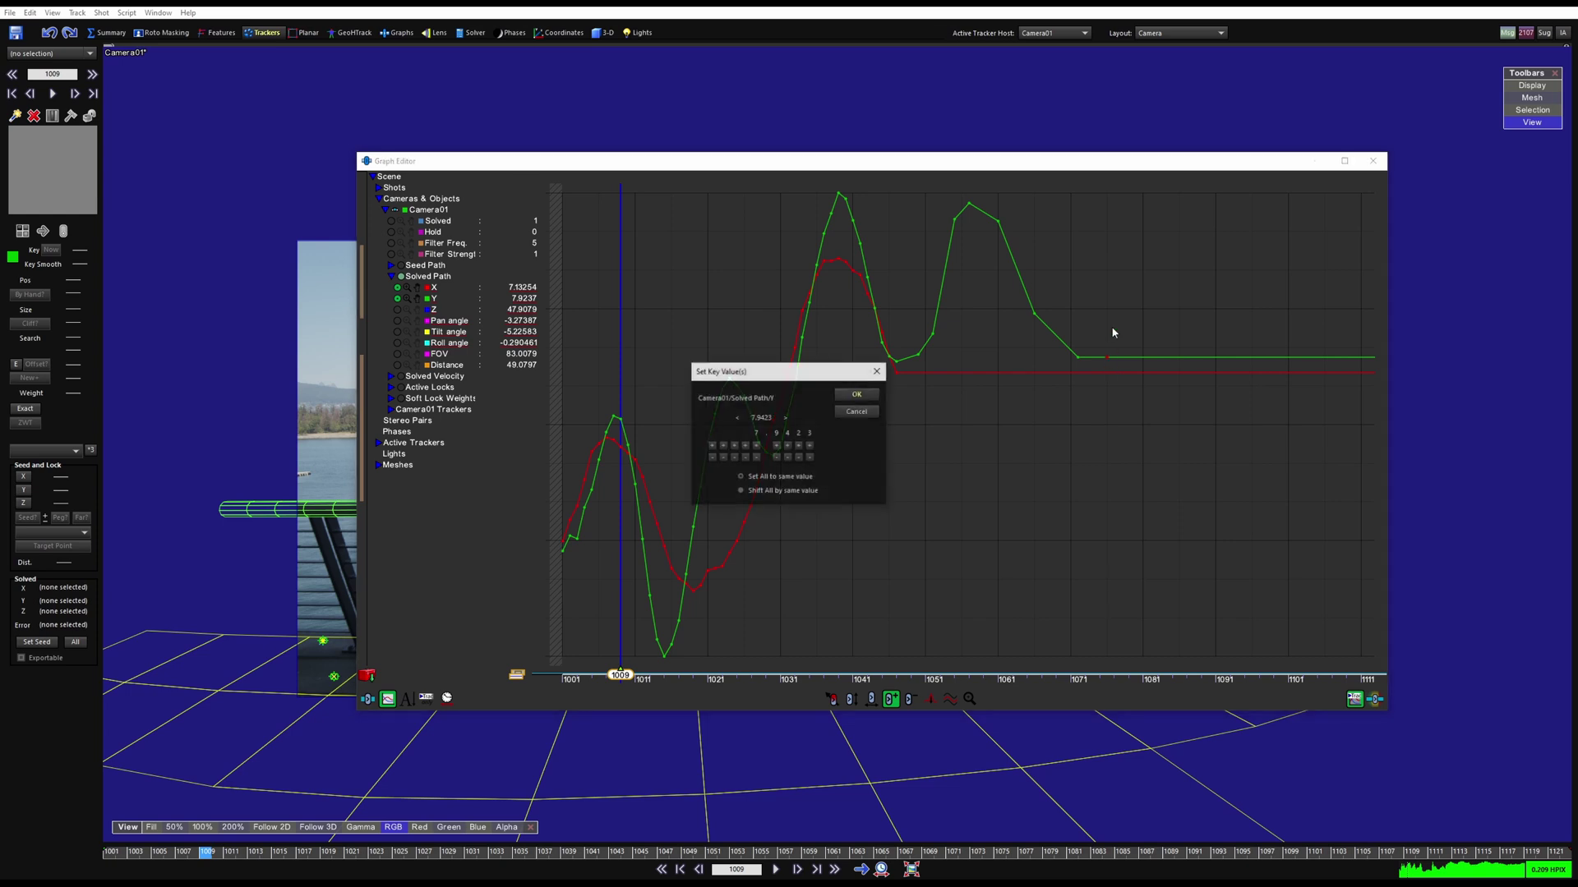
left_click(856, 395)
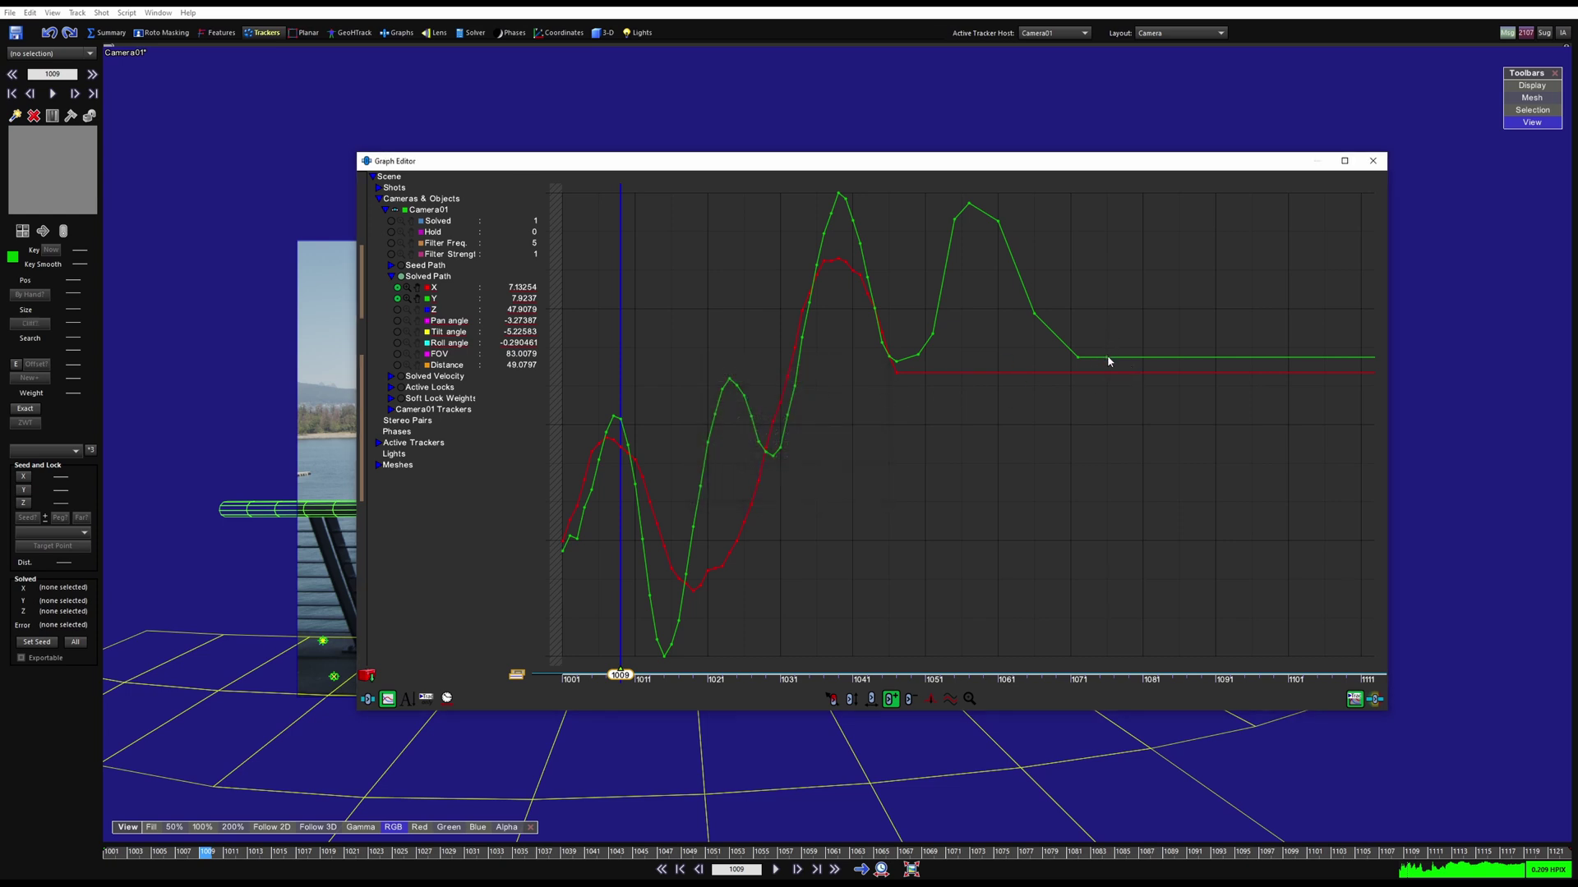
left_click_drag(1108, 359, 1157, 203)
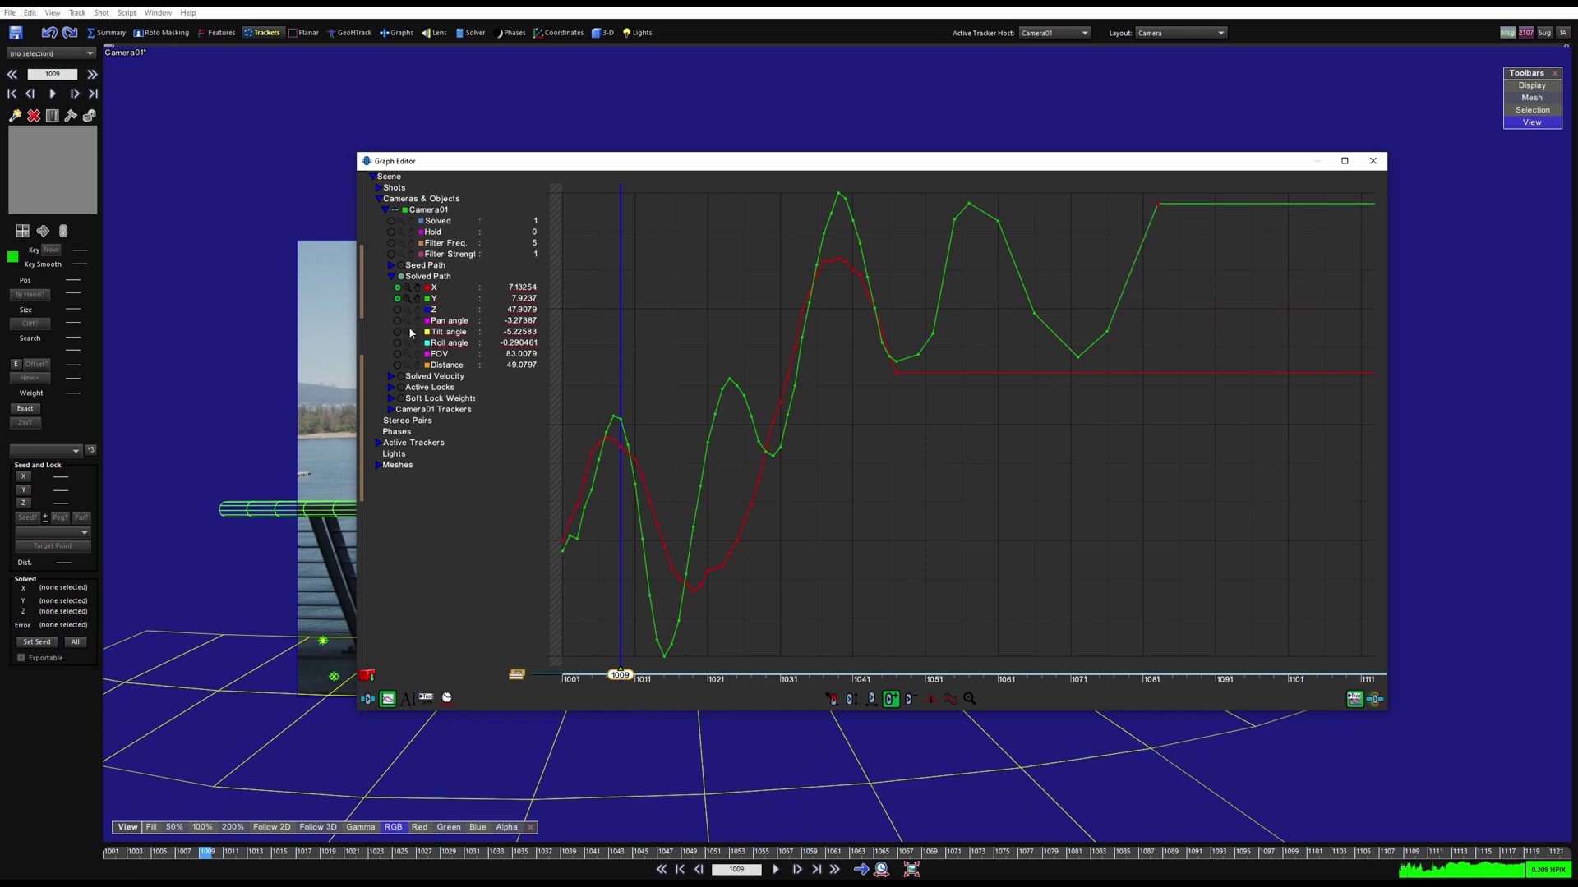
Compress the X and Y curves vertically and raise the new Y peaks around frames 1055 to 1061 and at about 1083.
left_click(408, 295)
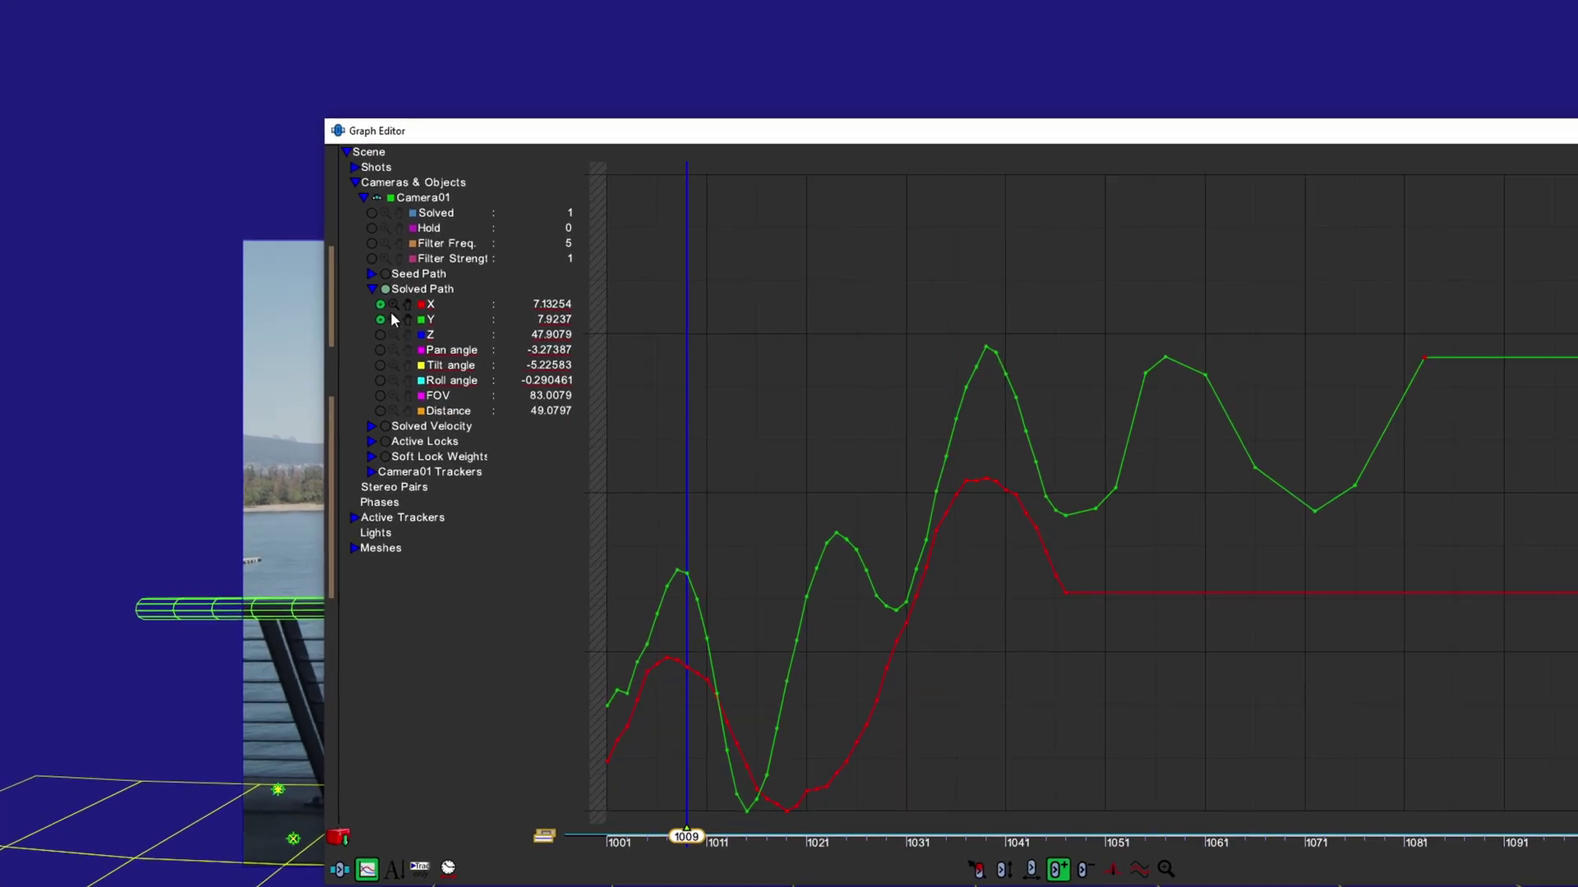
left_click_drag(406, 296, 402, 360)
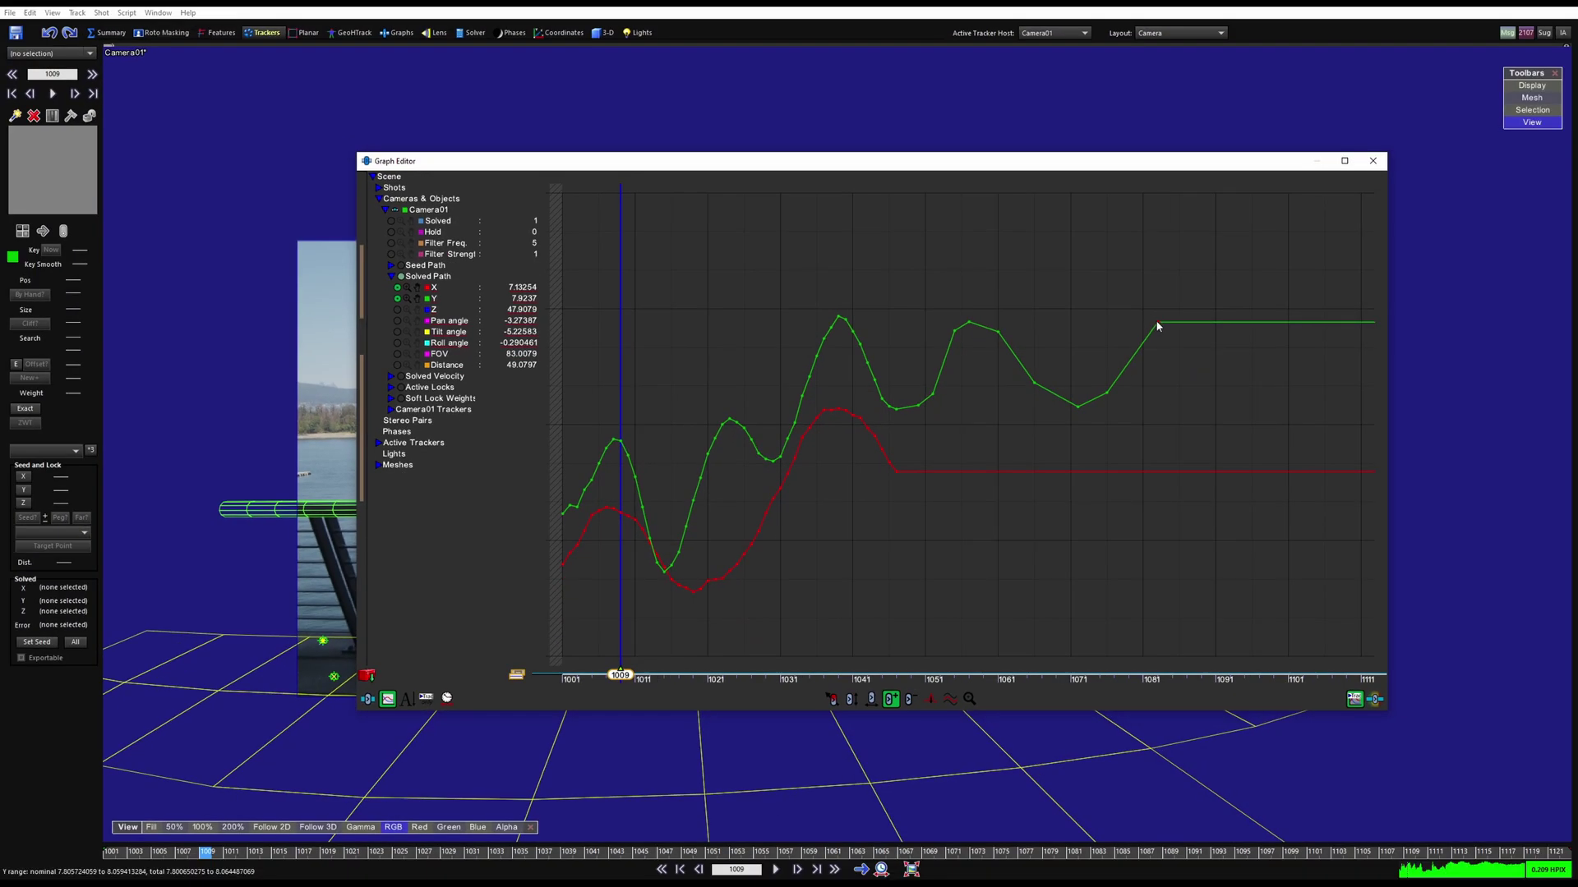
left_click_drag(1157, 326, 1157, 262)
left_click_drag(934, 298, 1004, 299)
left_click(852, 699)
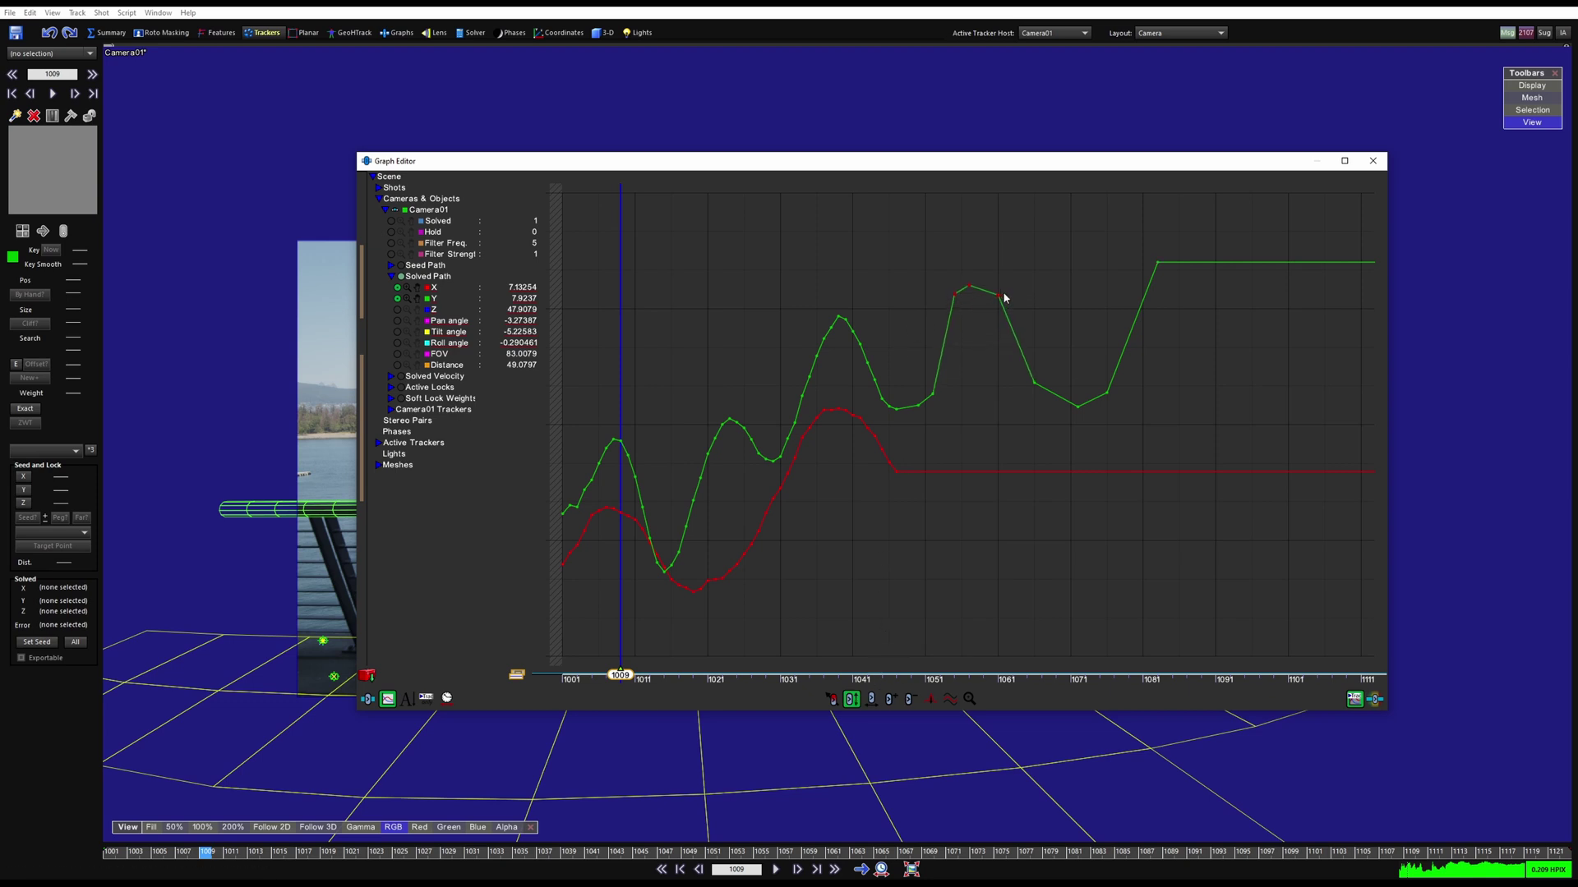
Add Y keys from about frame 1089 to the end of the shot, with a descending wave that rises slightly at the end.
left_click(894, 700)
mouse_move(1201, 265)
left_mouse_down()
mouse_move(1243, 239)
mouse_move(1309, 269)
mouse_move(1302, 343)
left_mouse_up()
scroll(1302, 341, "down", 1)
middle_click_drag(1301, 341, 1157, 333)
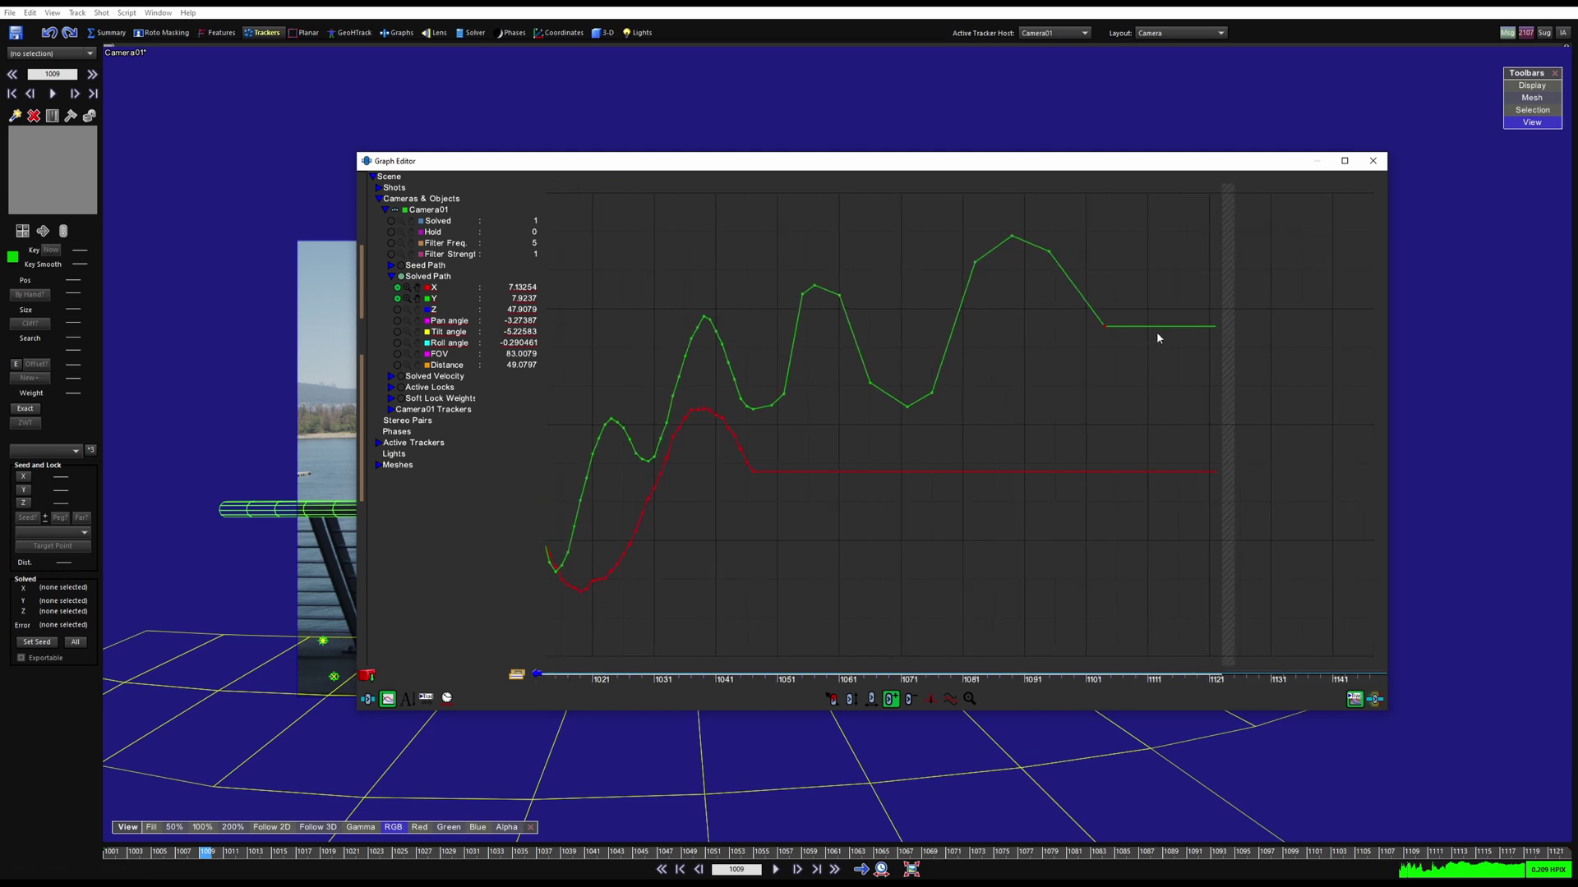
mouse_move(1161, 327)
left_mouse_down()
mouse_move(1160, 354)
mouse_move(1211, 334)
left_mouse_up()
middle_click_drag(925, 418, 994, 421)
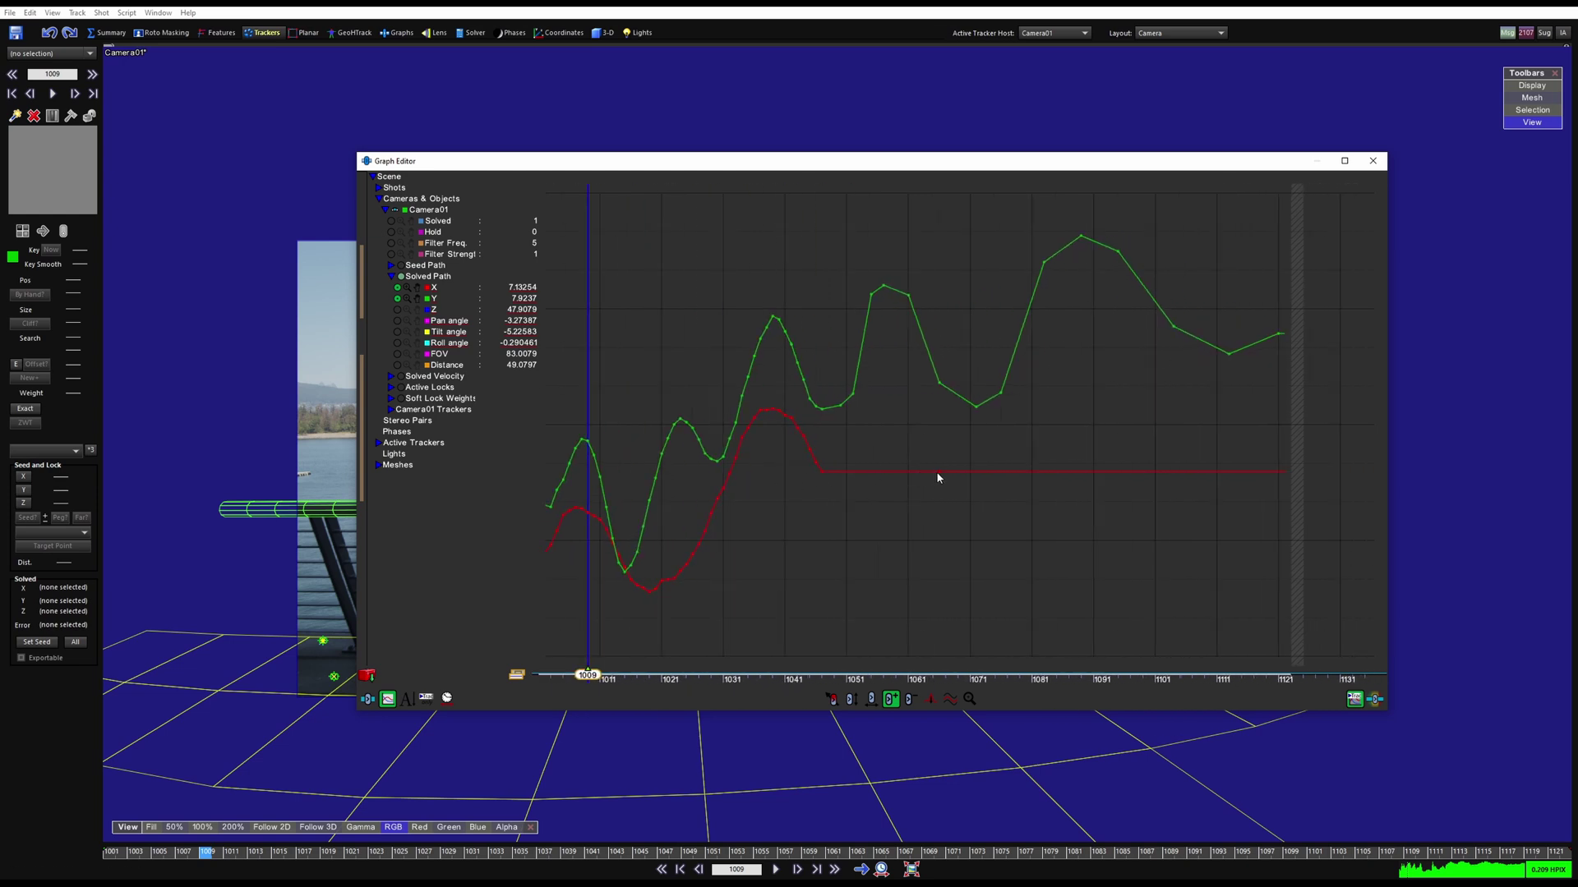
Add X keys from about frame 1054 to the last frame, shaping a slow dip, a rise and a final descent.
left_click_drag(937, 474, 941, 534)
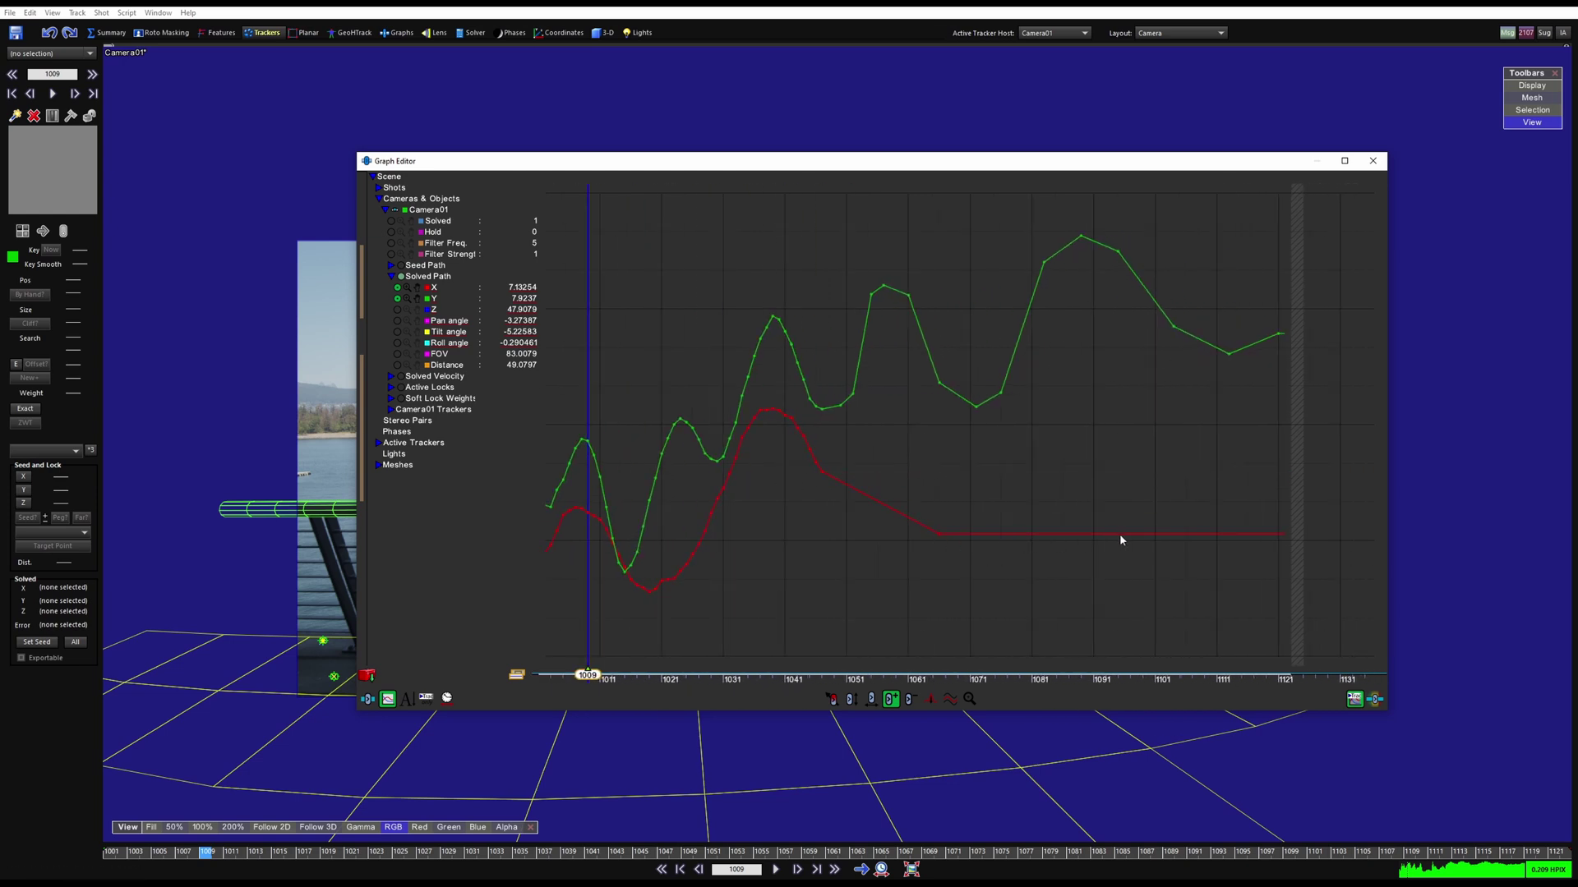
left_click_drag(1280, 534, 1280, 497)
left_click_drag(995, 497, 995, 517)
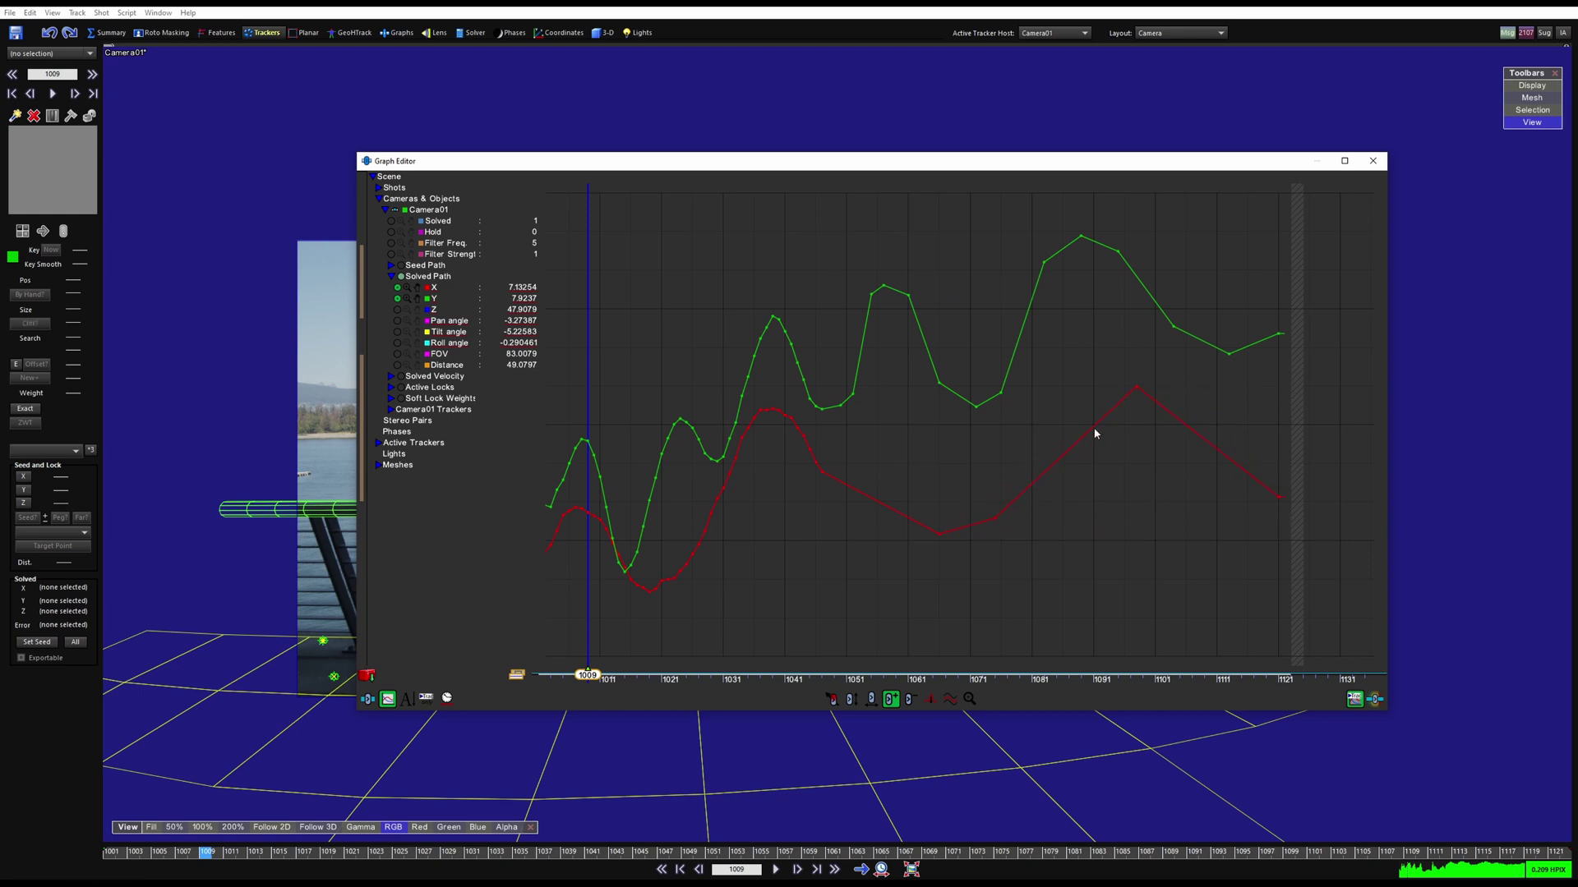
left_click_drag(1082, 439, 1081, 401)
left_click_drag(1174, 416, 1174, 408)
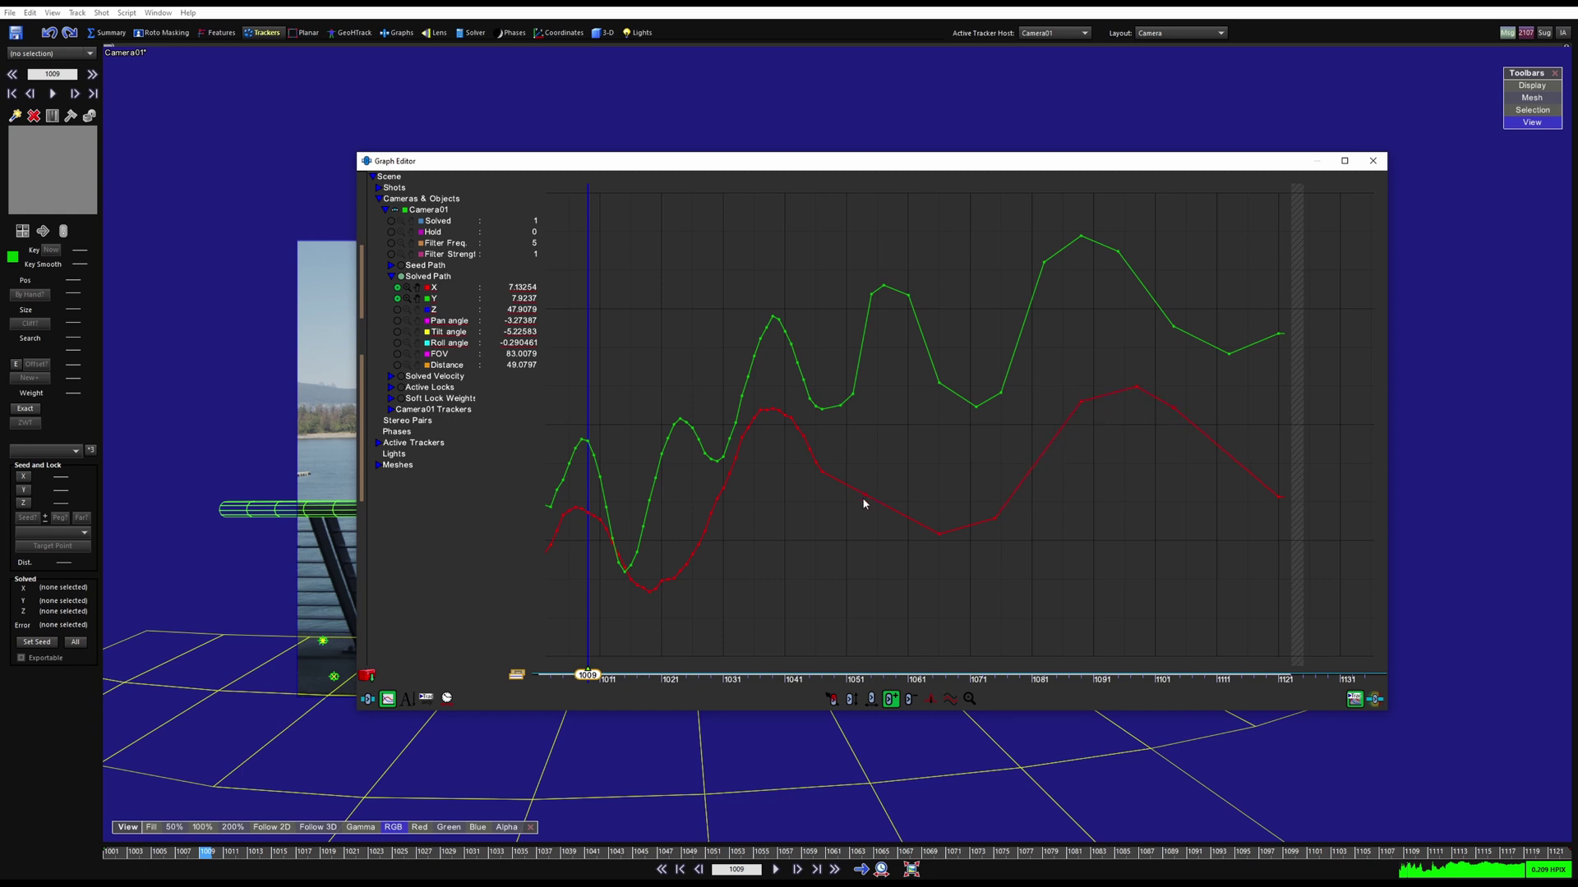
left_click_drag(864, 497, 864, 514)
scroll(853, 521, "down", 2)
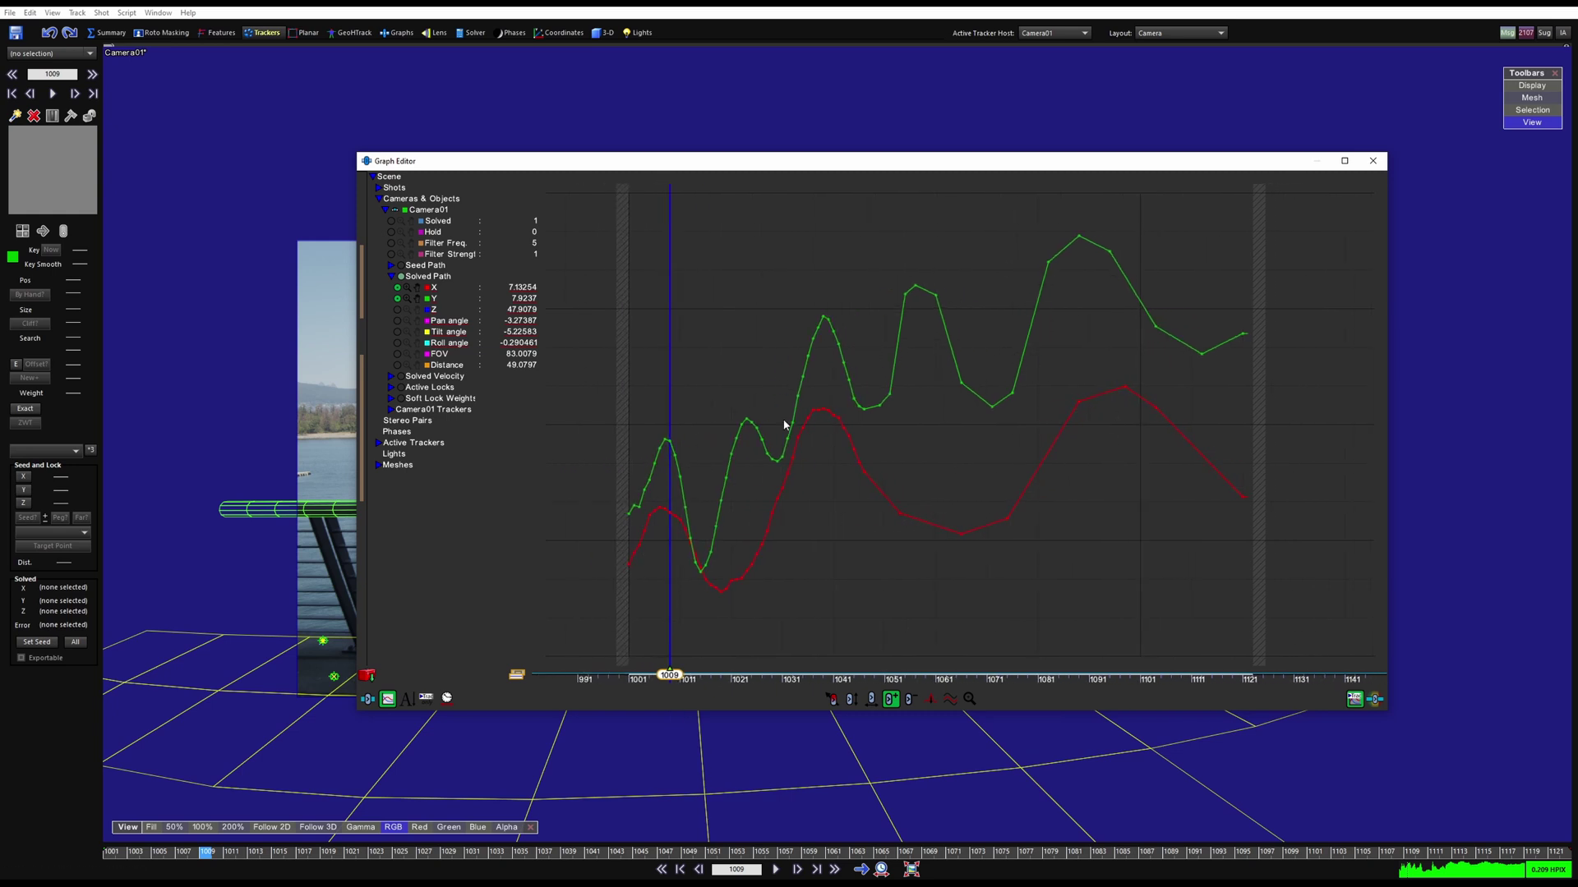
Compare the Z curve with the hand-keyed X and Y curves, then view X and Y alone scaled to fit.
left_click(397, 310)
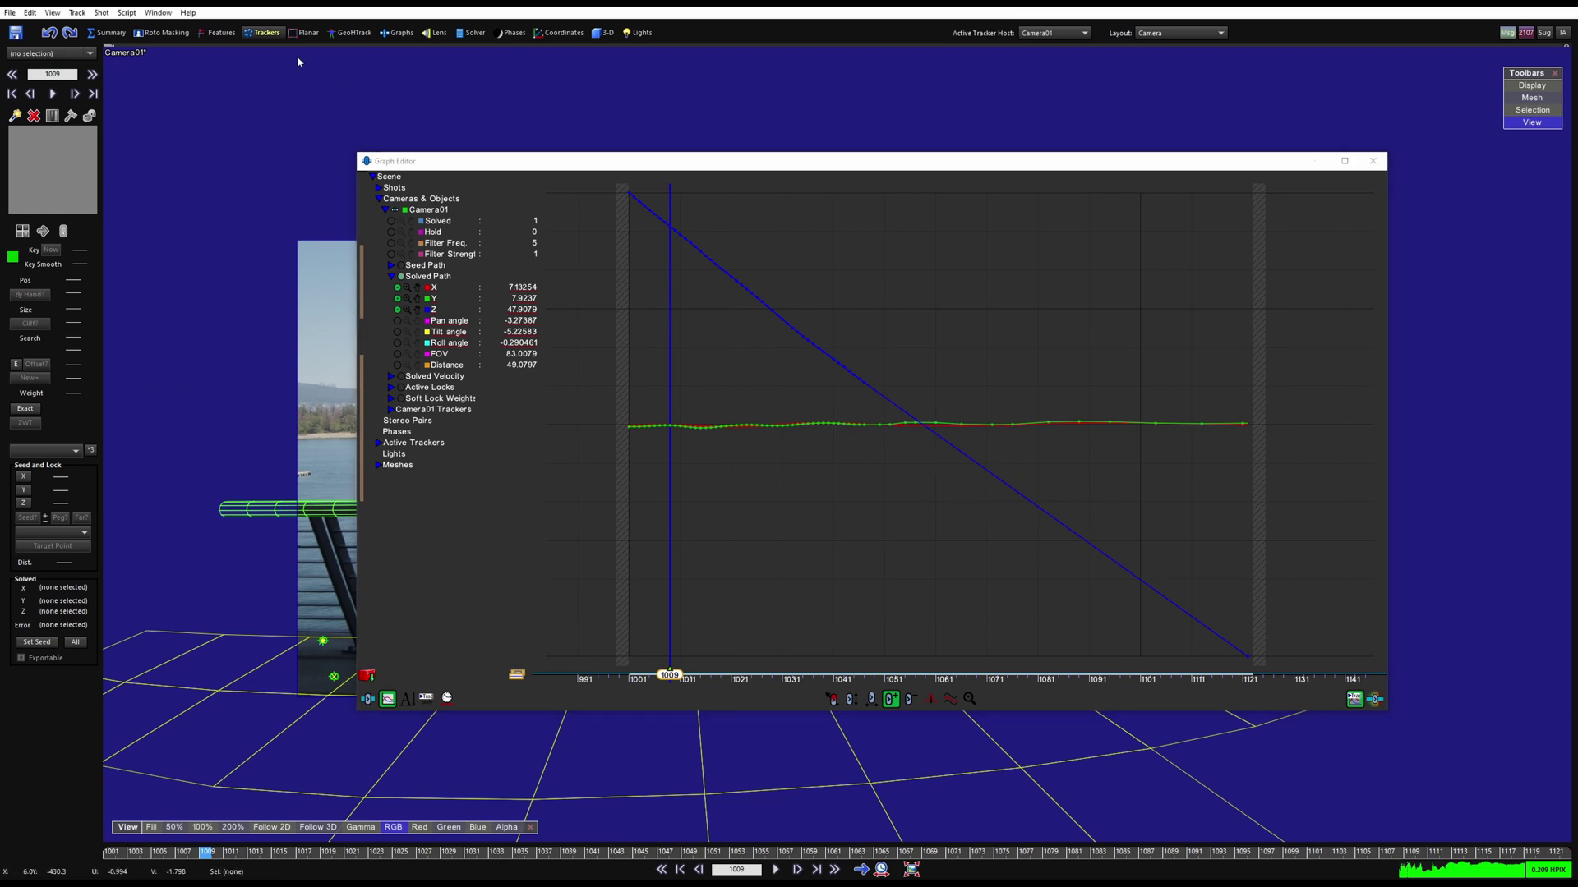
left_click(397, 310)
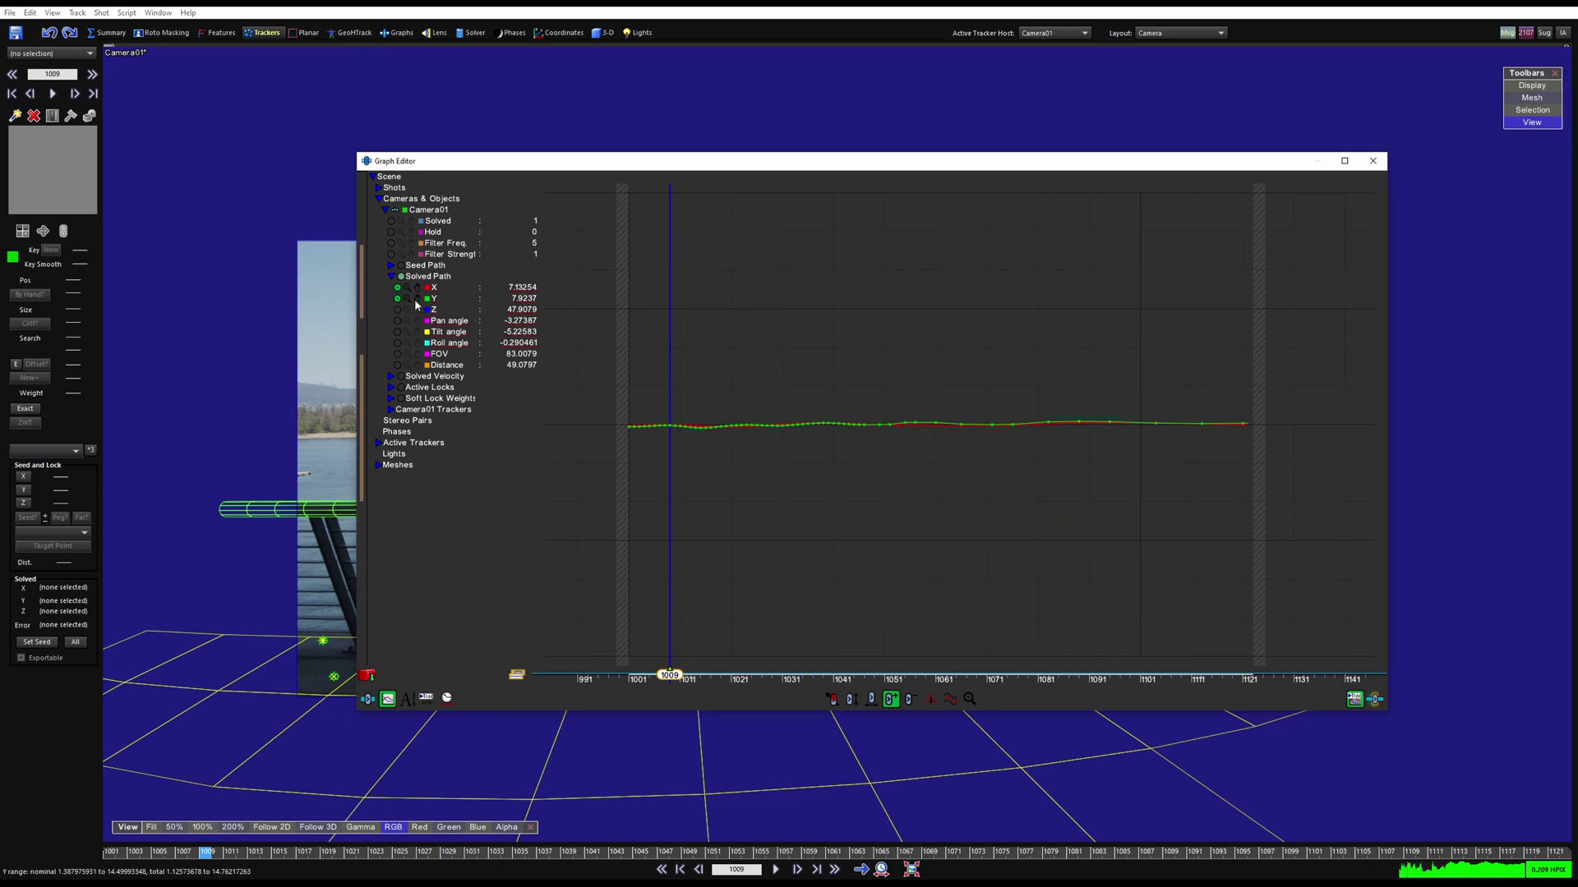
middle_click_drag(879, 415, 931, 415)
scroll(931, 415, "up", 1)
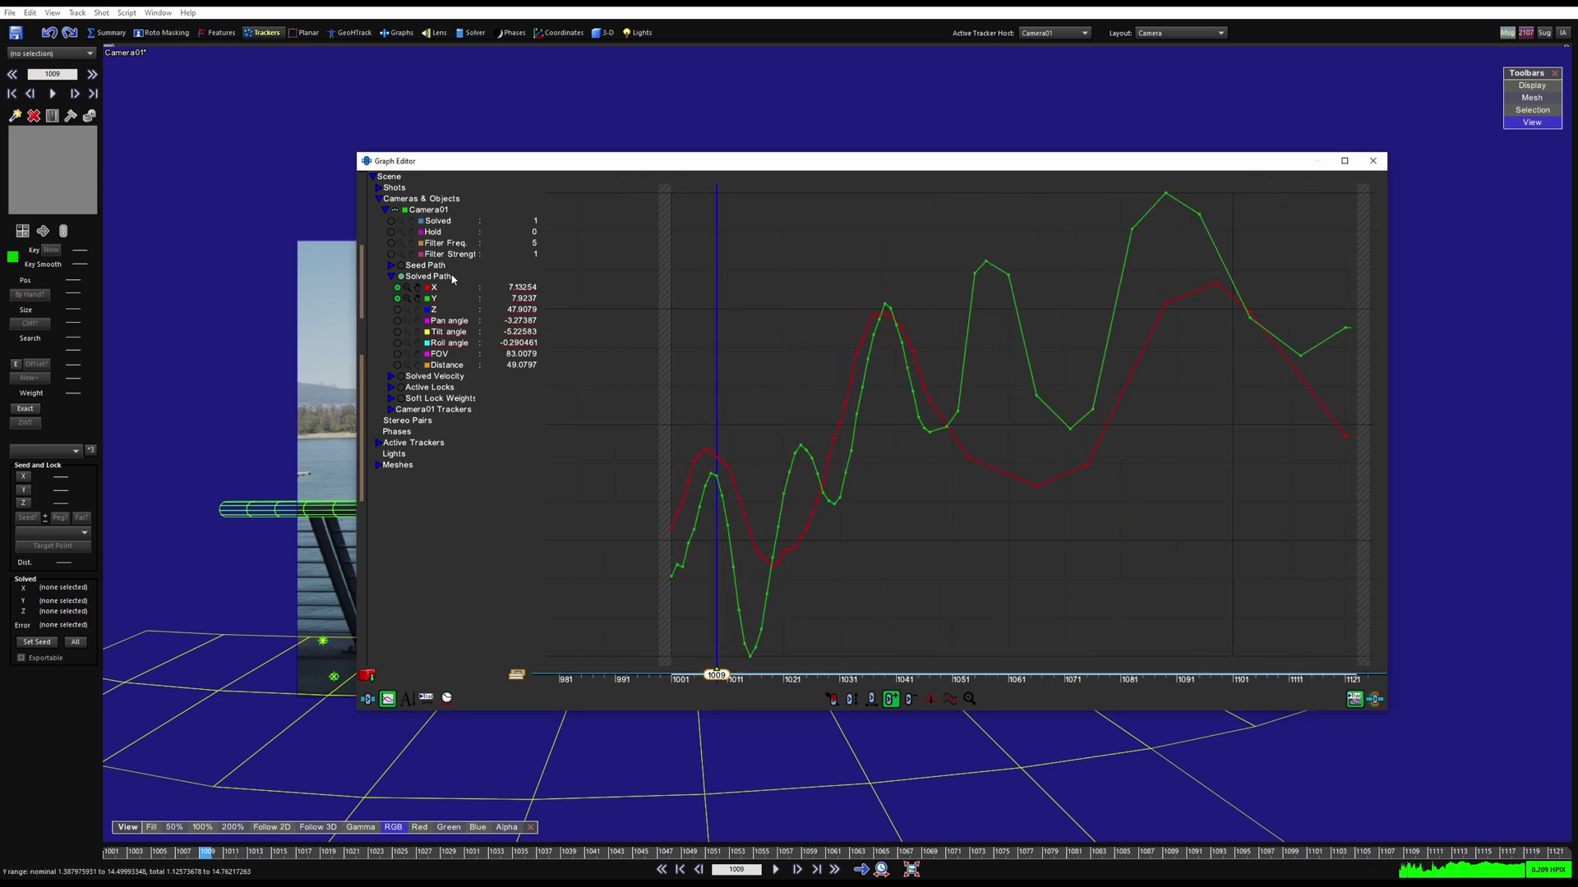
Open the Path Filtering Control for Camera01 and arrange the graph editor so that both windows are visible.
left_click(470, 33)
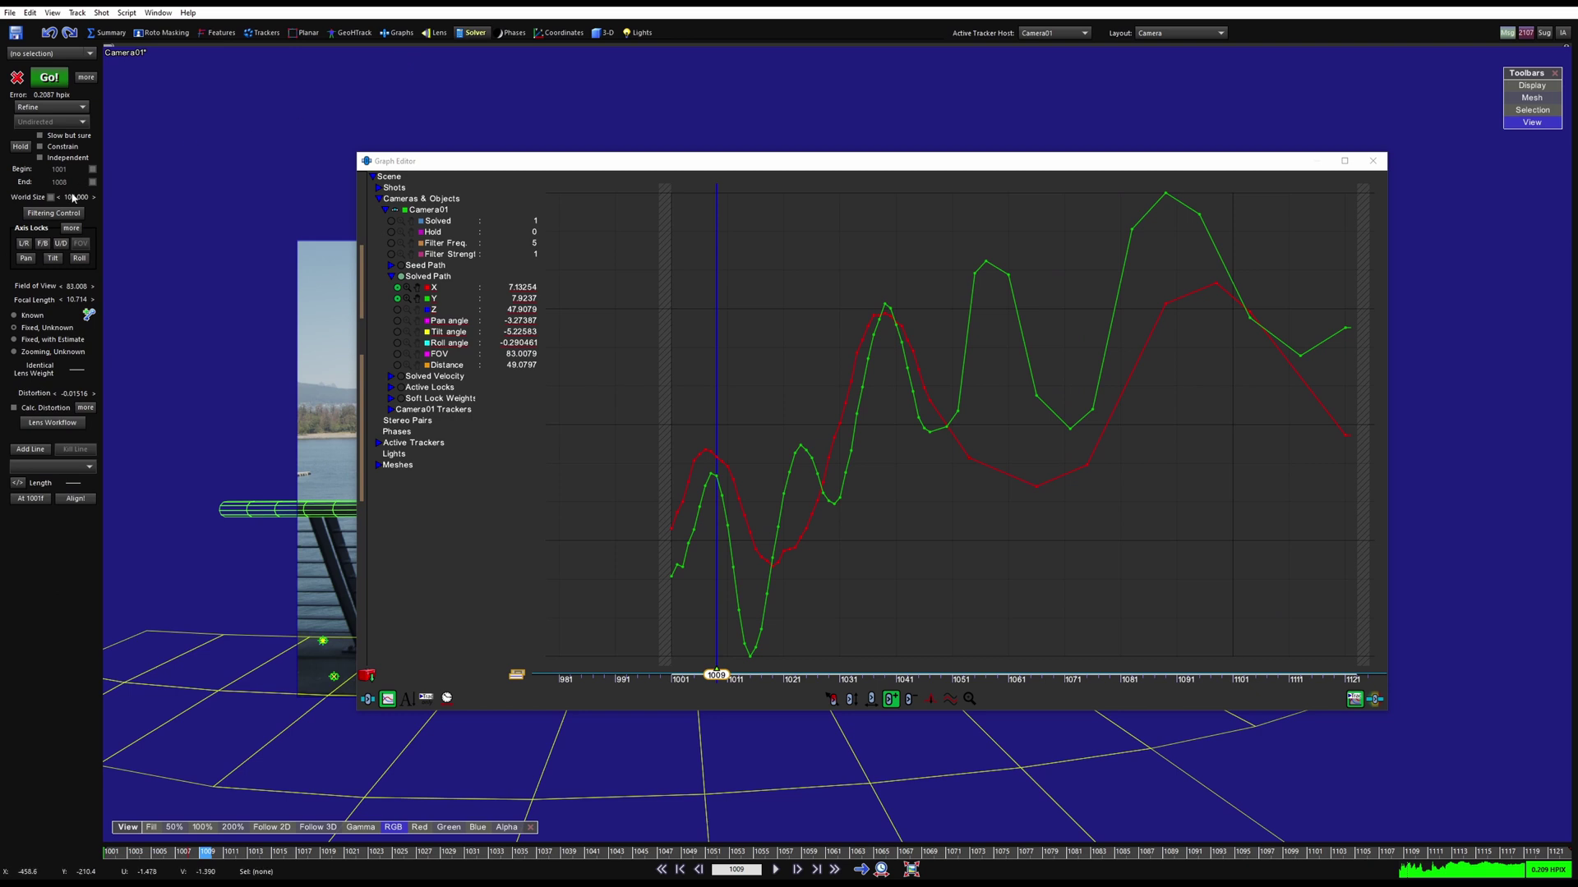
left_click(69, 219)
left_click(575, 203)
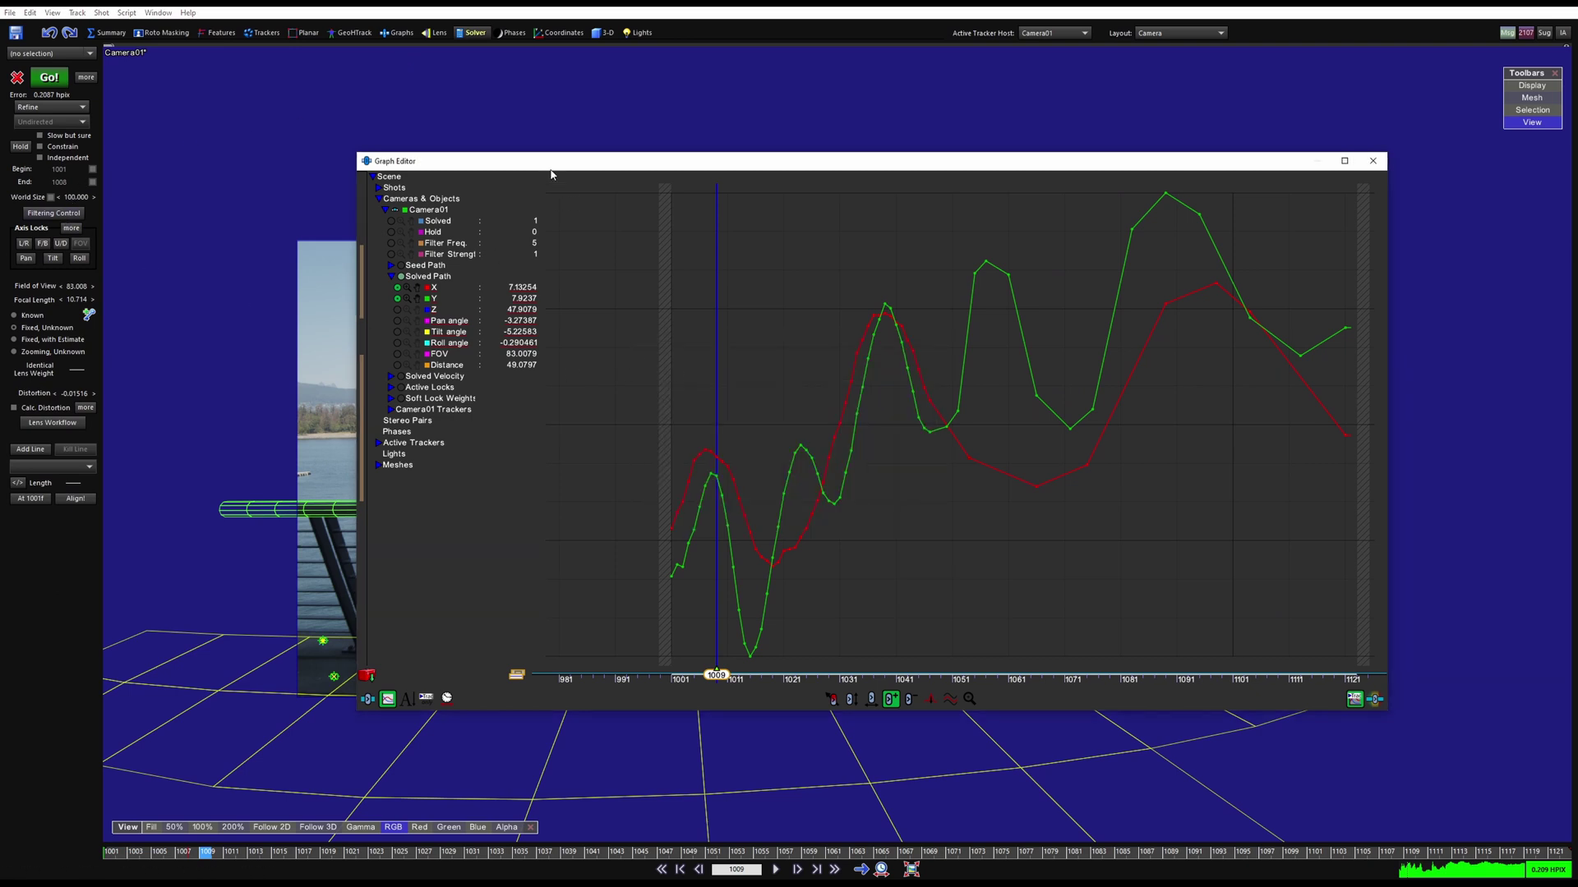
left_click_drag(551, 174, 748, 403)
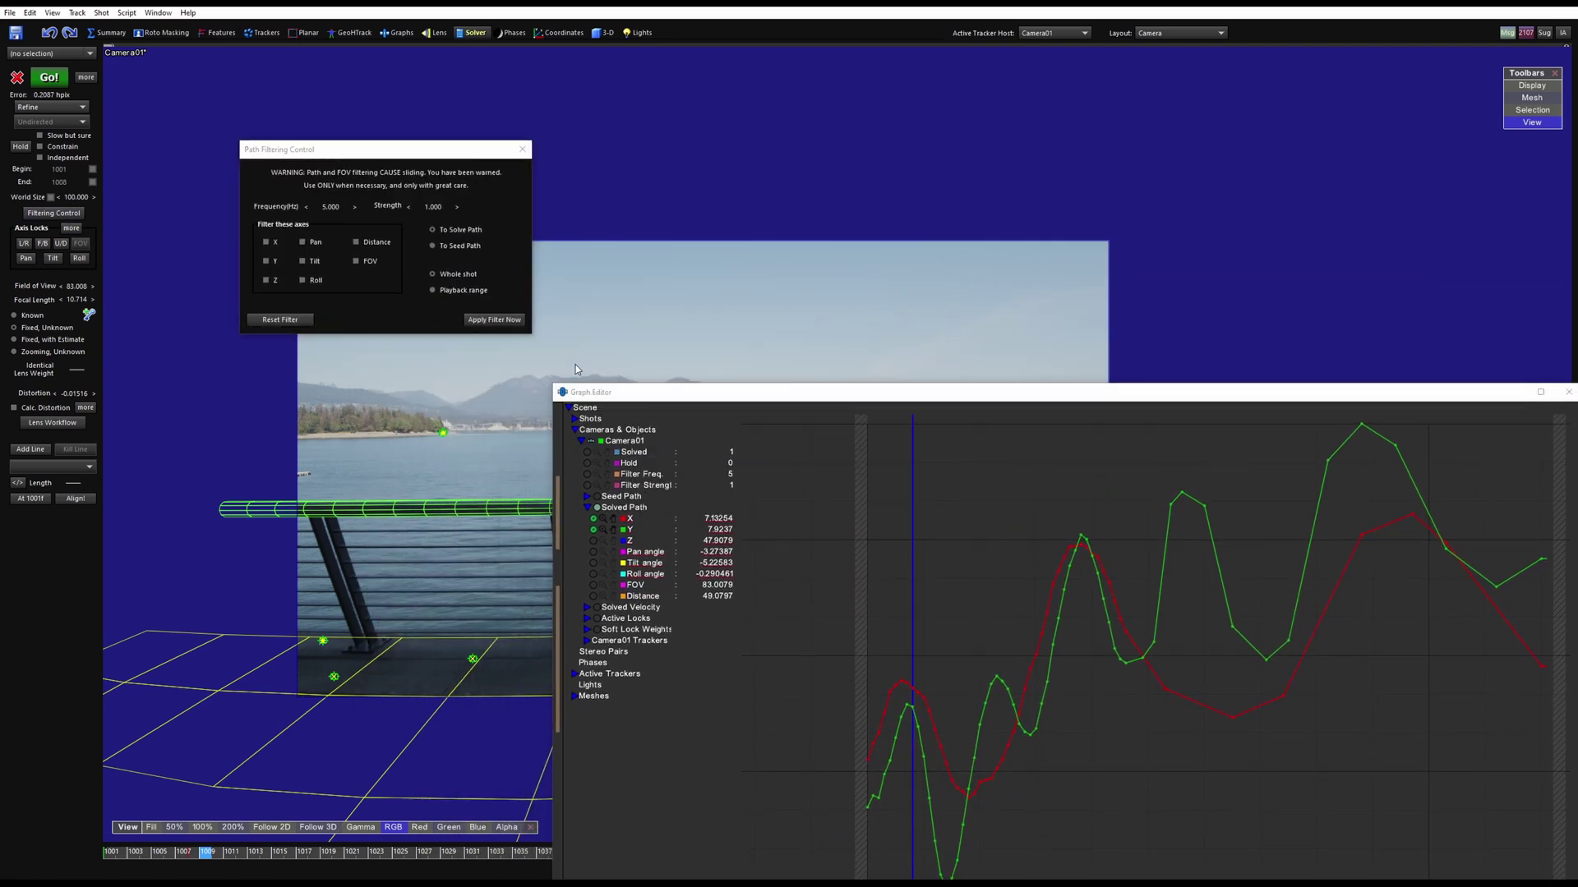
left_click_drag(555, 386, 743, 201)
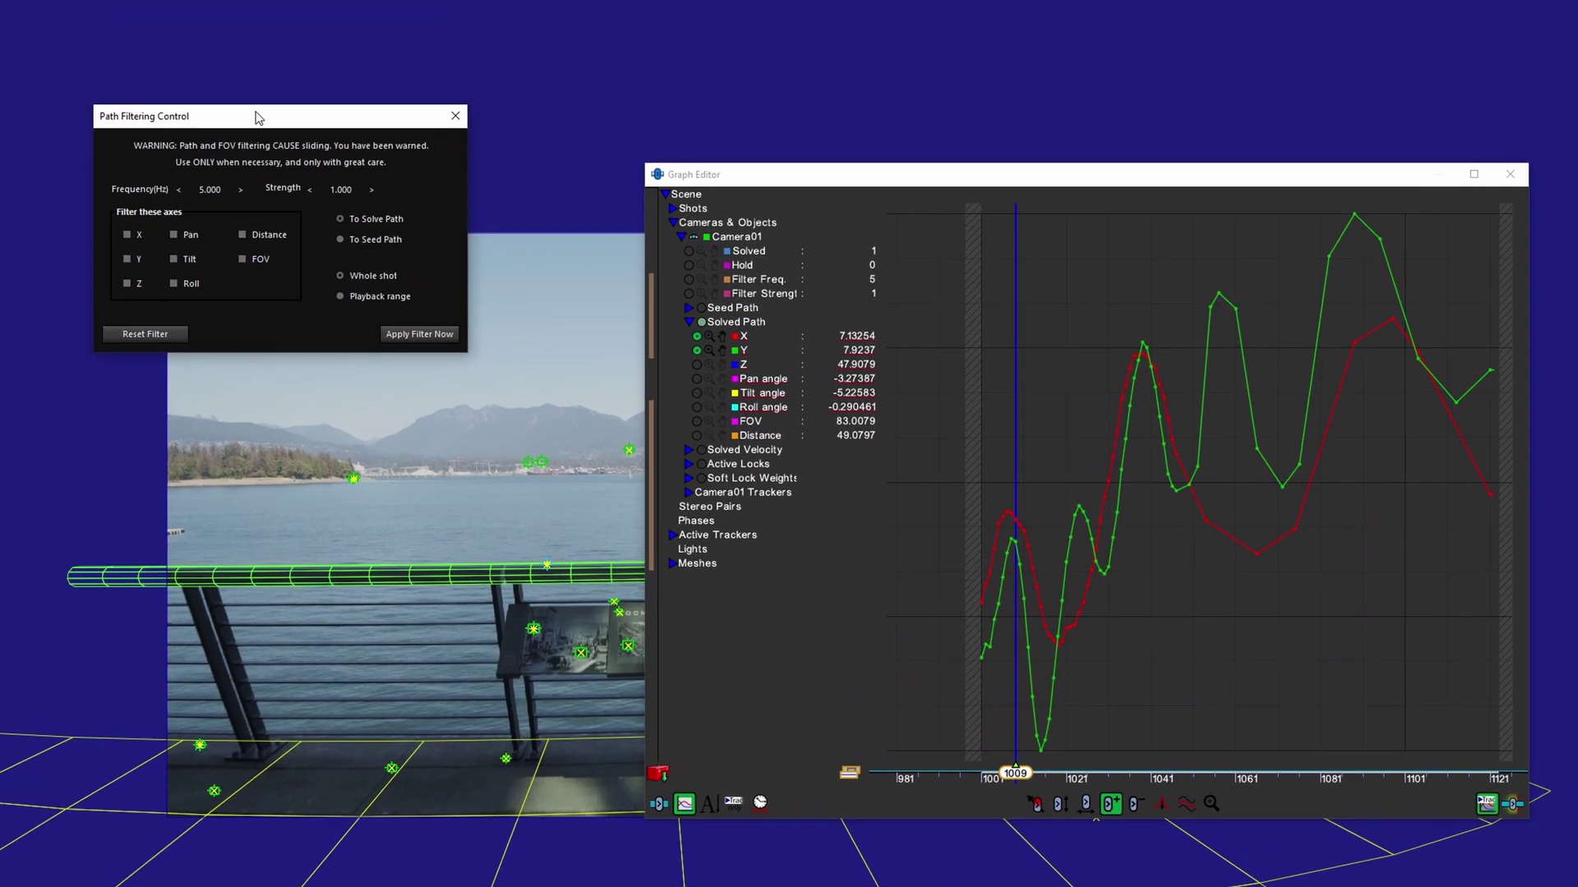
Set the path filter's cut-off frequency to 8 Hz and apply the filter to Camera01's X, Y and Z path.
left_click_drag(369, 149, 420, 176)
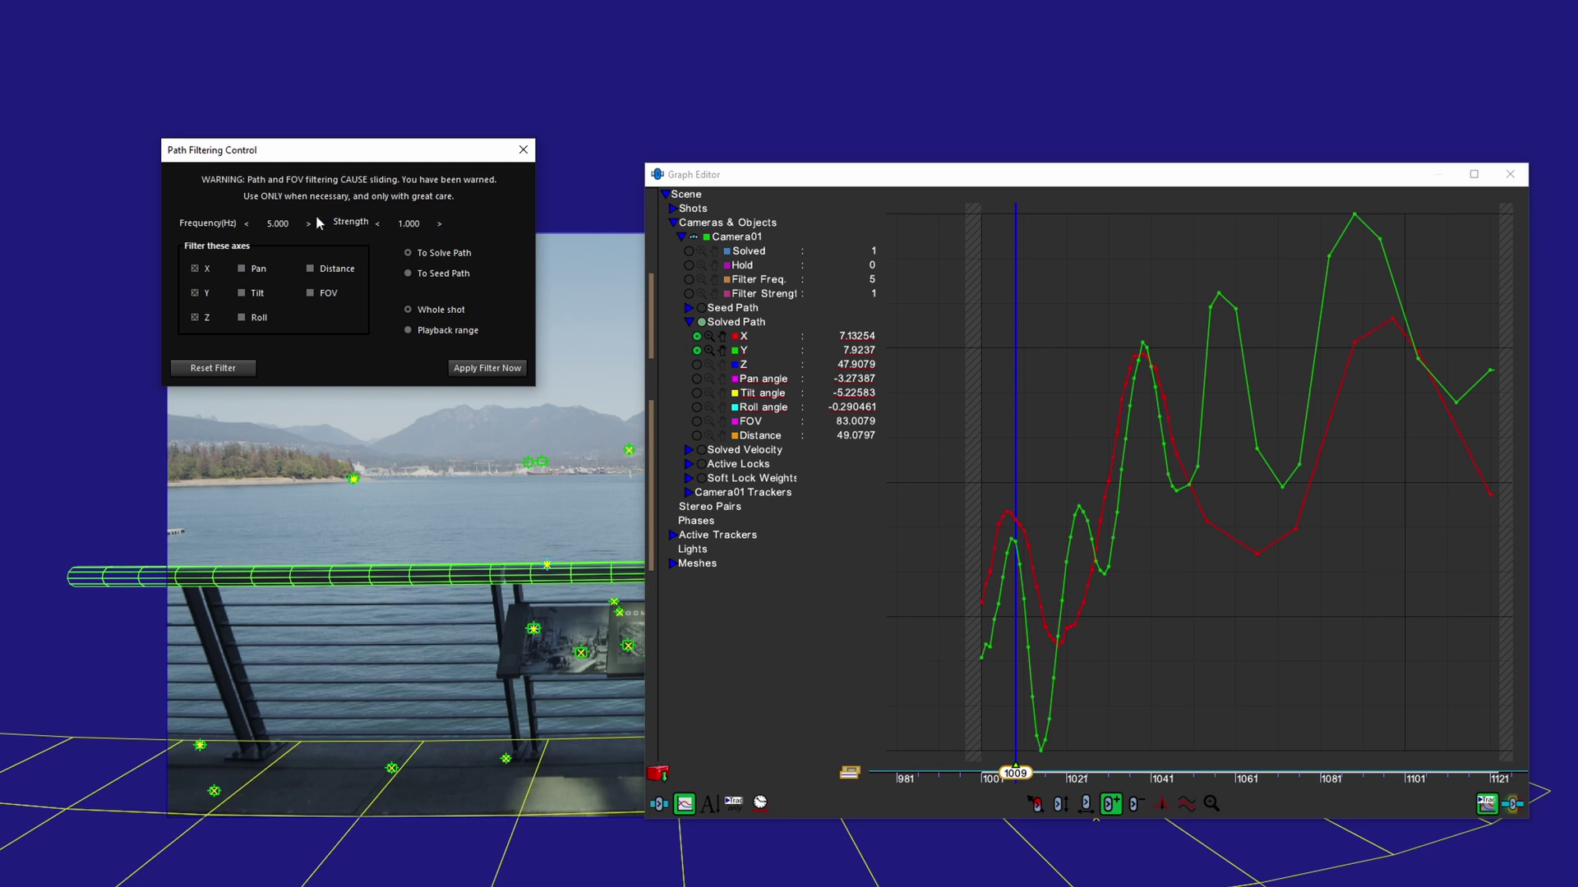
double_click(275, 224)
type("8")
key("Return")
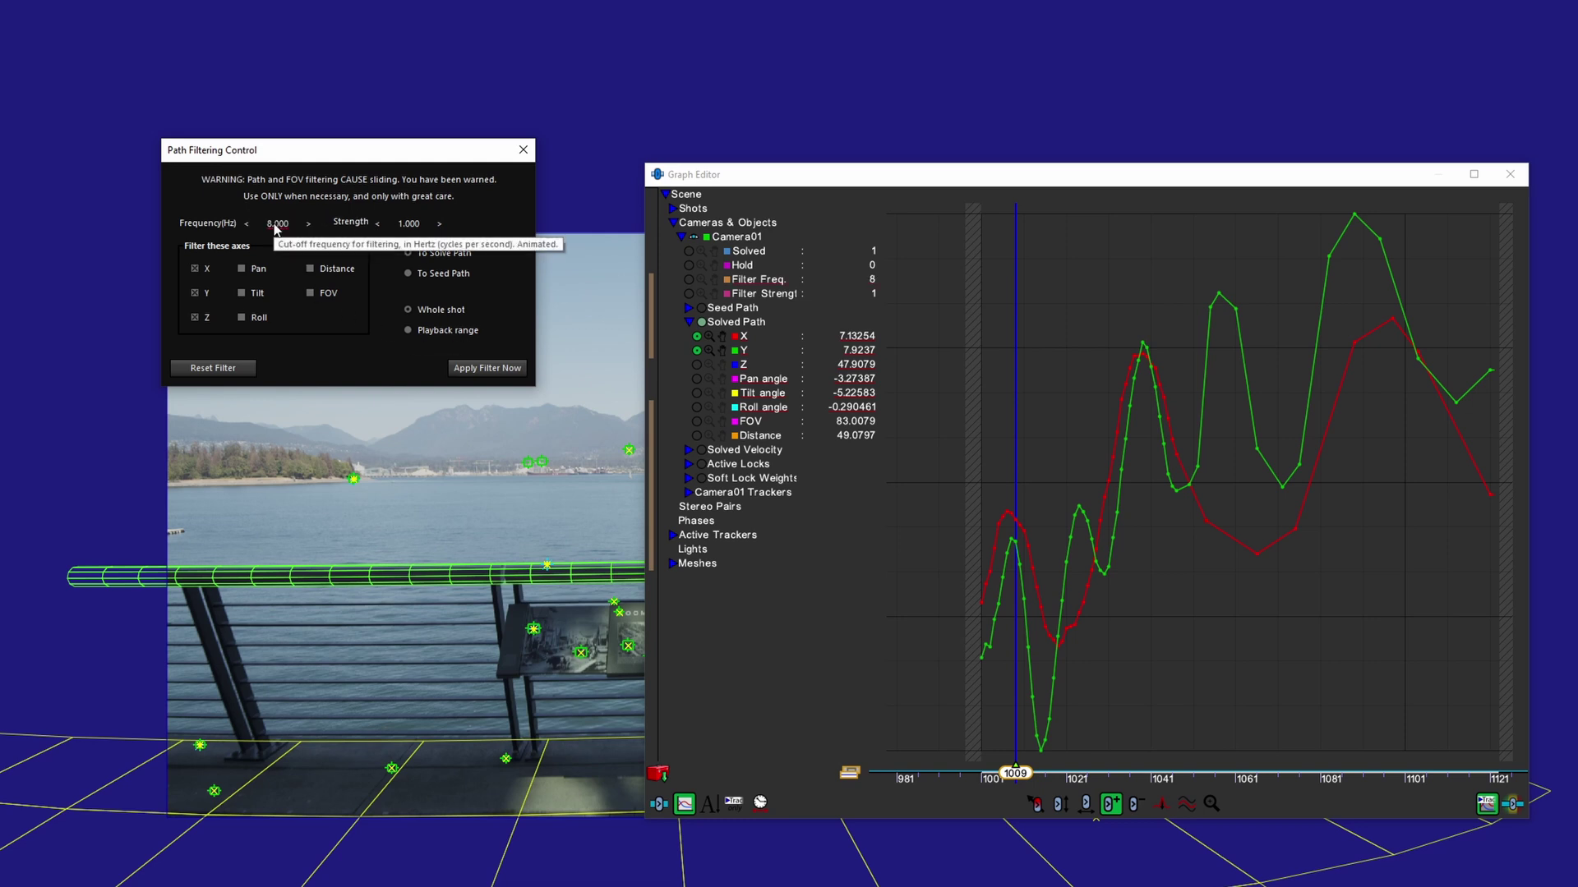
left_click(475, 370)
Move the last X and Y keys so both curves continue their slope instead of flattening at the end of the shot.
scroll(1342, 489, "up", 5)
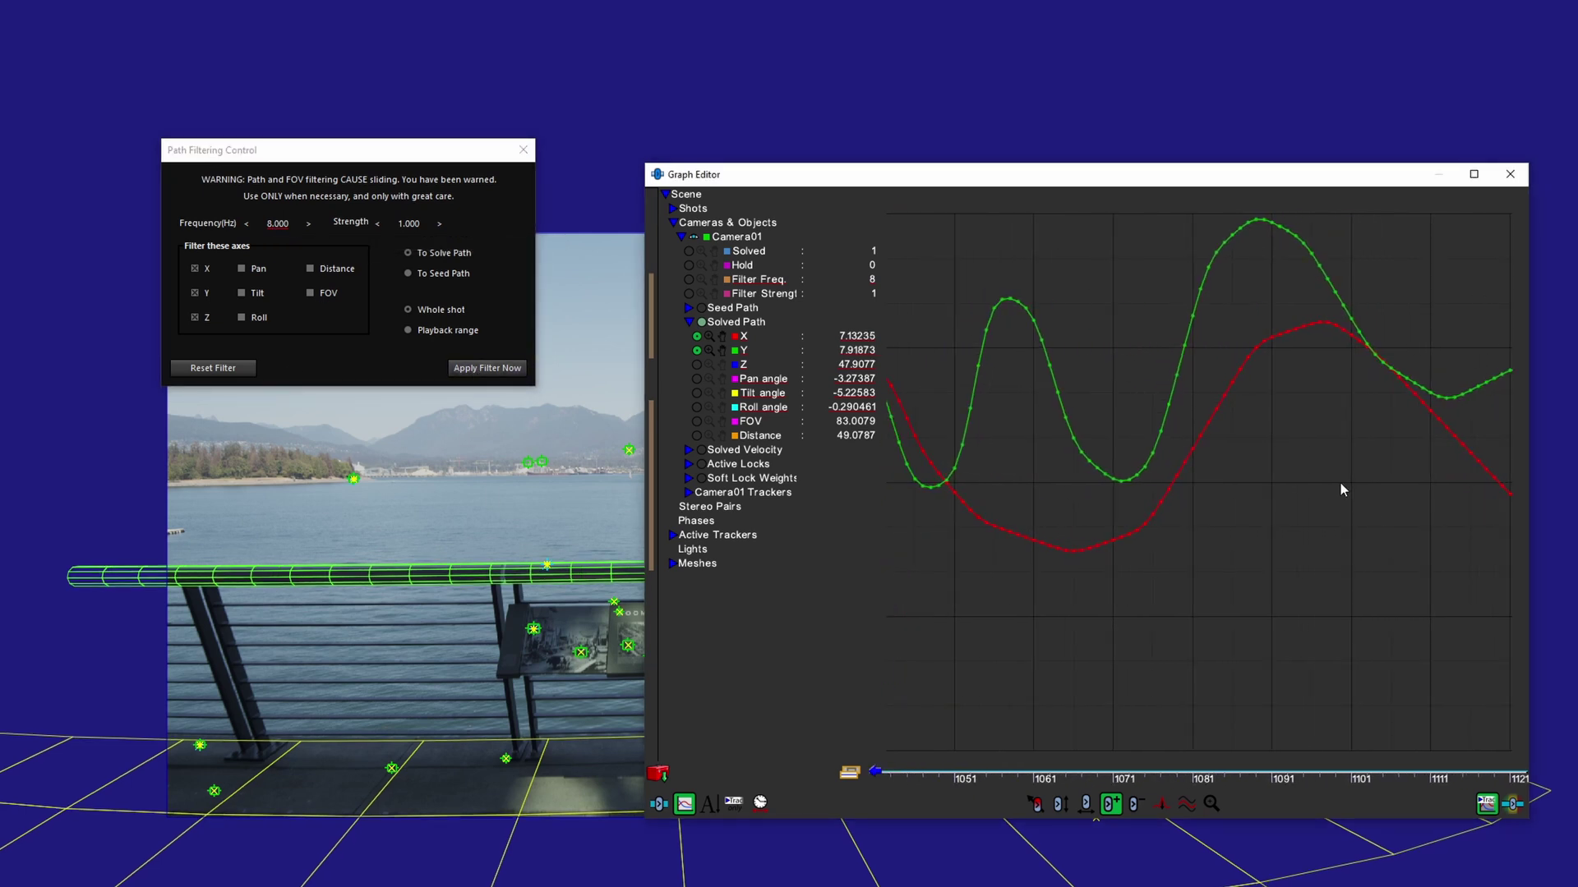
middle_click_drag(1487, 477, 1412, 476)
scroll(1412, 476, "up", 7)
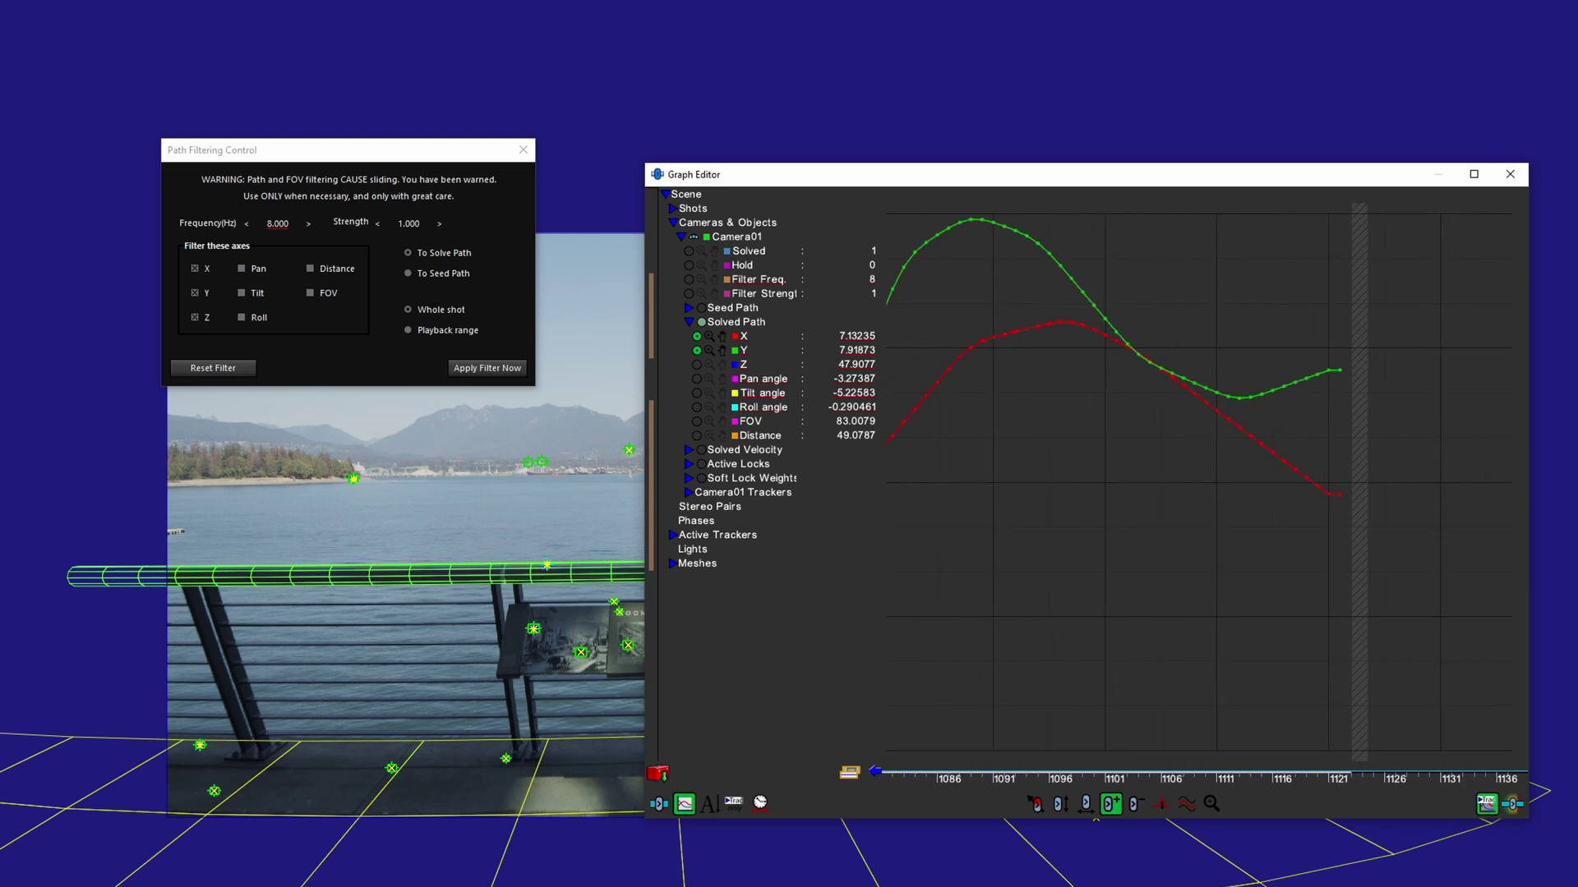
left_click(1060, 804)
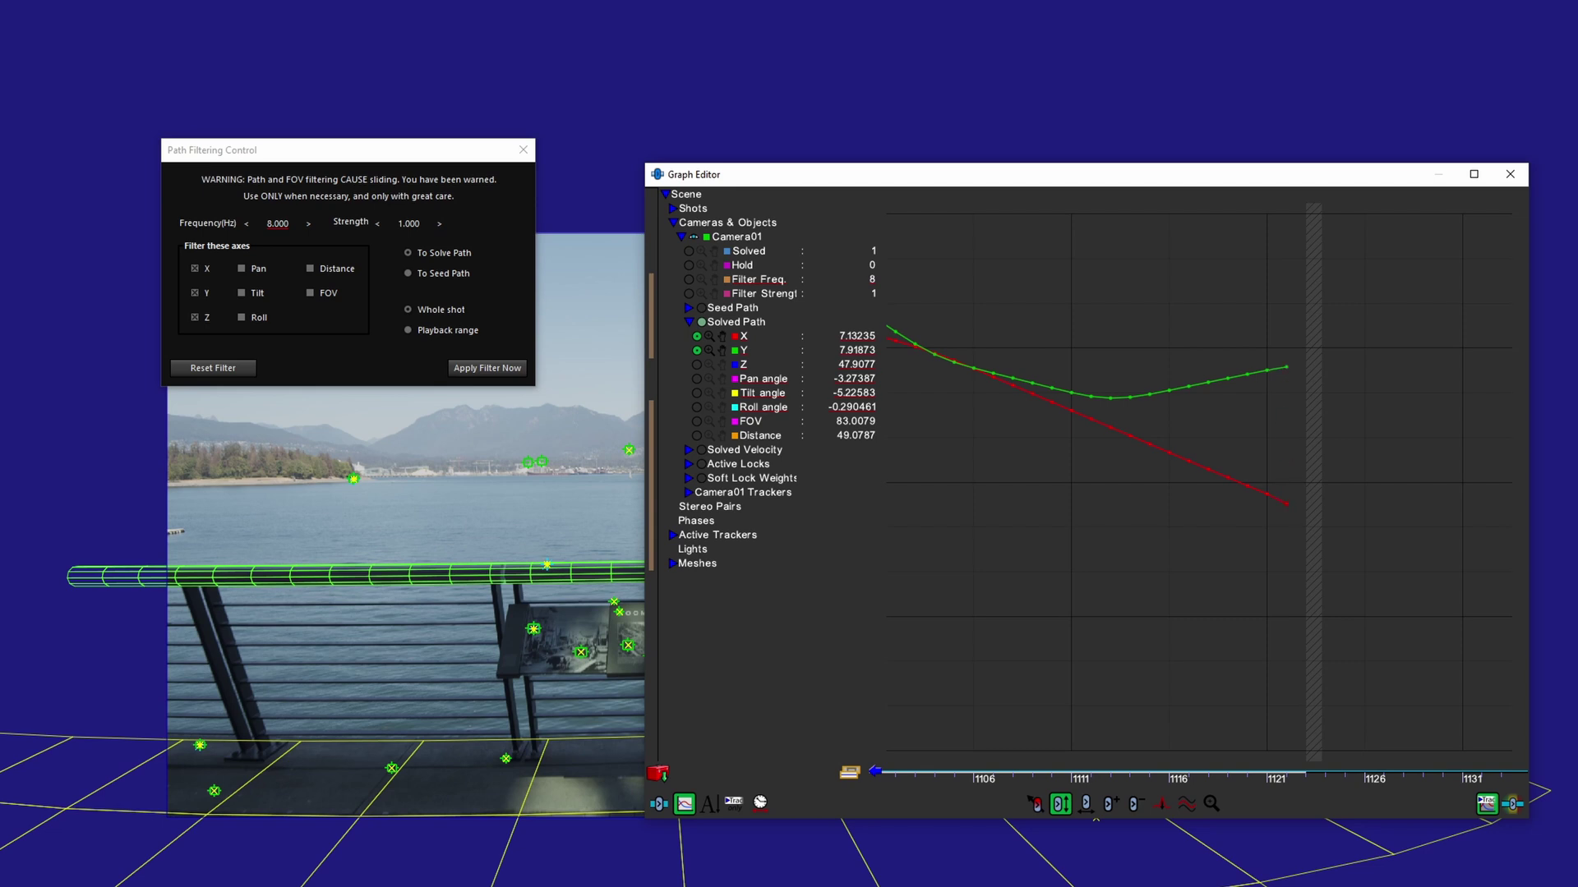
Delete the X and Y keys at frame 1002 to straighten the kink at the start of the curves.
scroll(1077, 556, "down", 5)
middle_click_drag(1077, 557, 1341, 556)
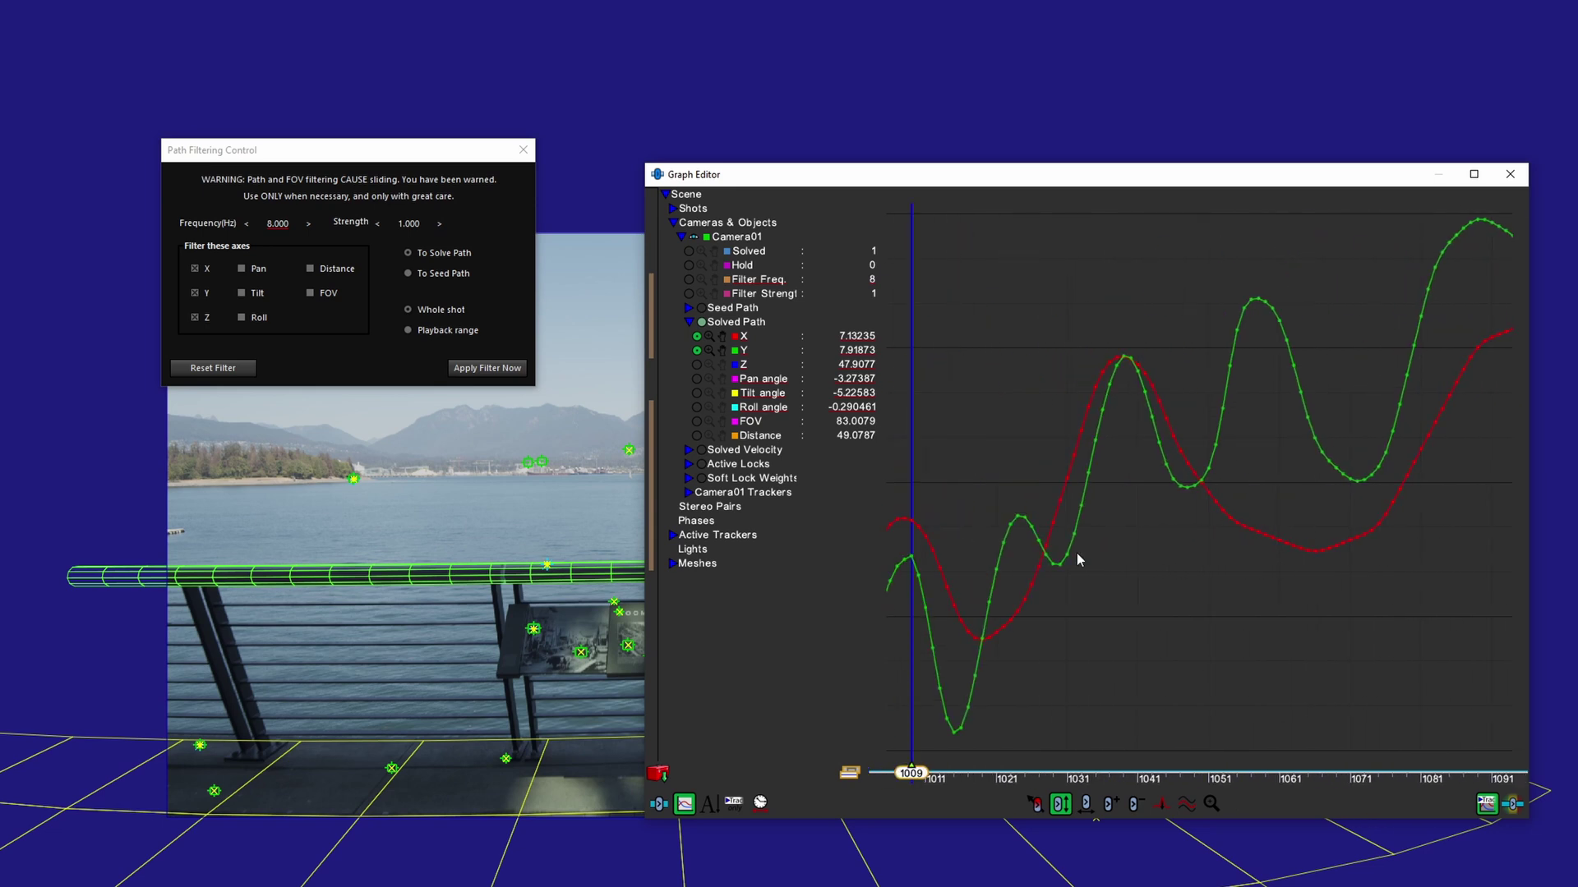
middle_click_drag(950, 564, 1186, 564)
scroll(1036, 605, "up", 2)
scroll(1059, 668, "up", 2)
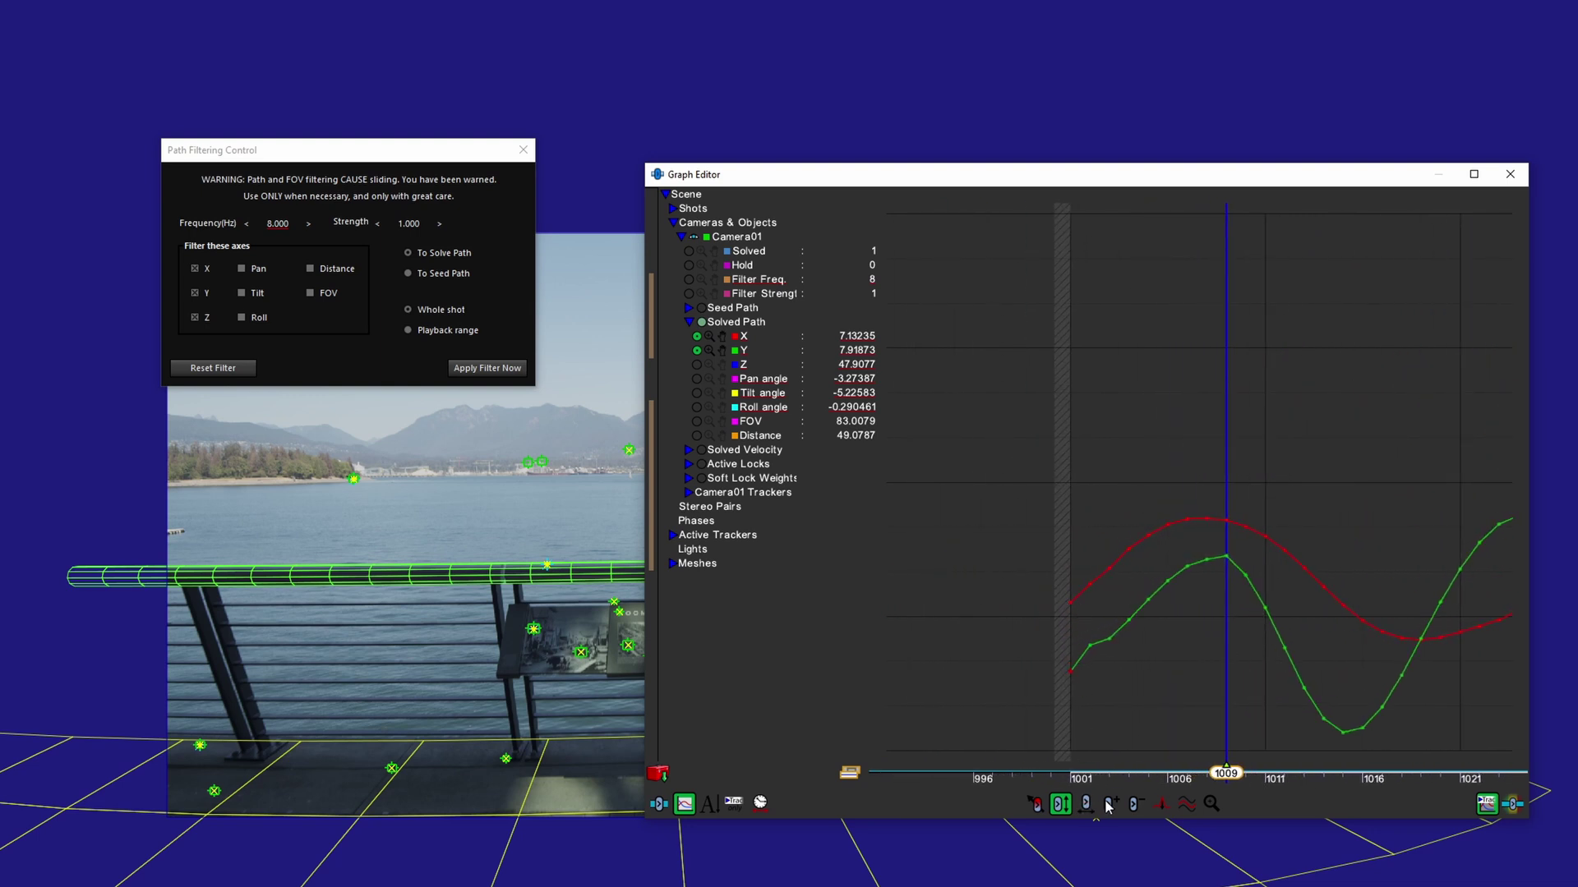
left_click(1135, 805)
left_click_drag(1080, 683, 1100, 538)
scroll(1107, 542, "down", 1)
middle_click_drag(1107, 543, 1023, 542)
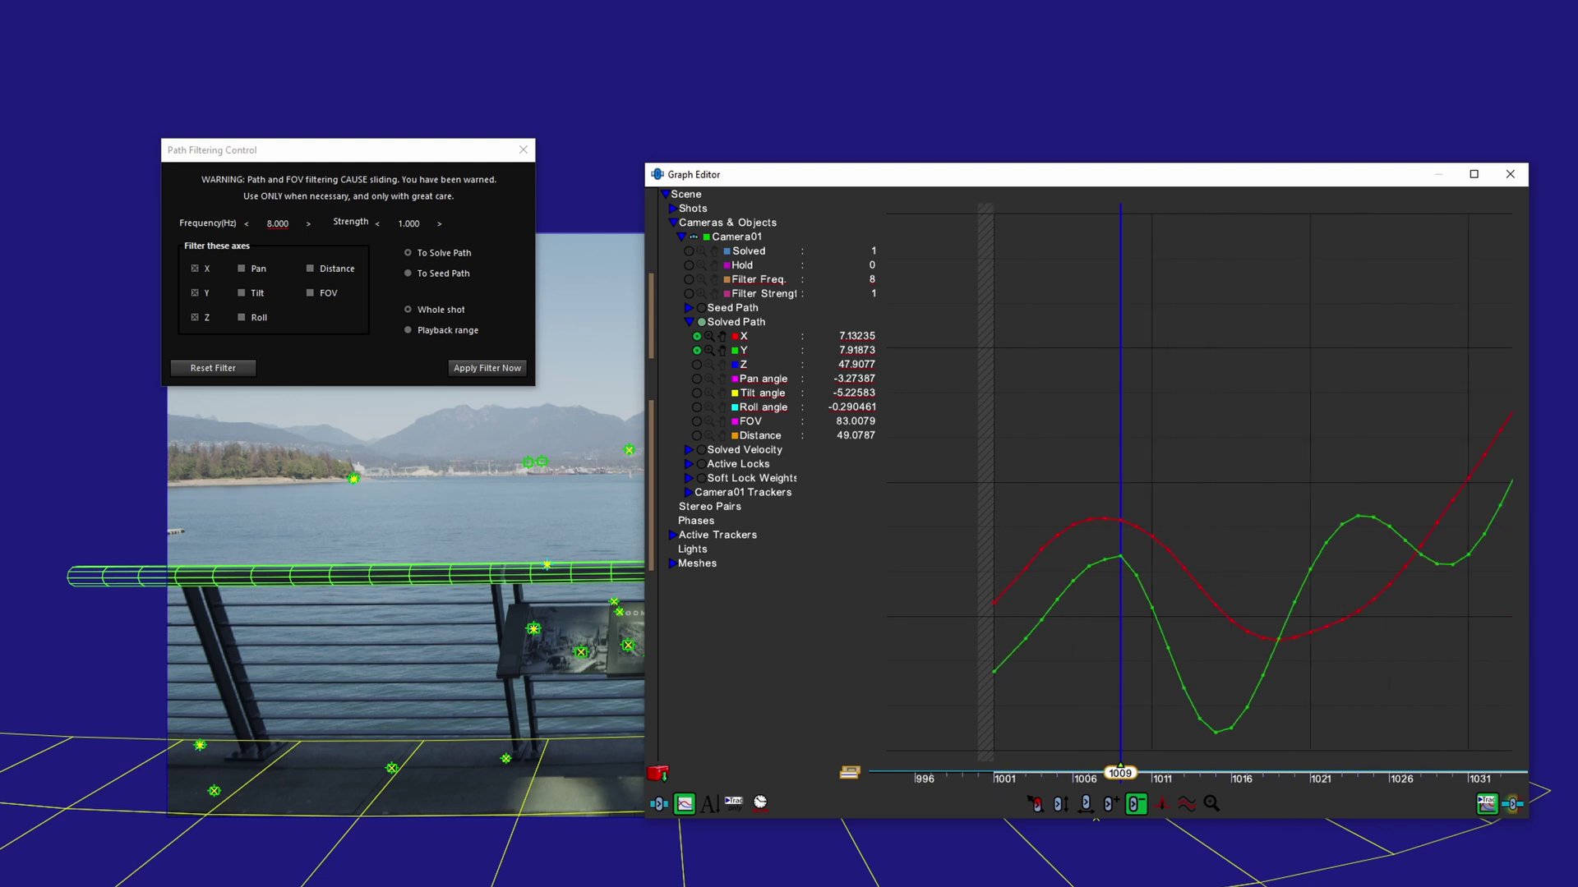
Delete the X and Y keys at frame 1121, just before the last frame, to smooth the end of the curves.
scroll(1346, 536, "down", 2)
middle_click_drag(1346, 536, 912, 536)
middle_click_drag(1451, 455, 1348, 410)
scroll(1354, 390, "up", 2)
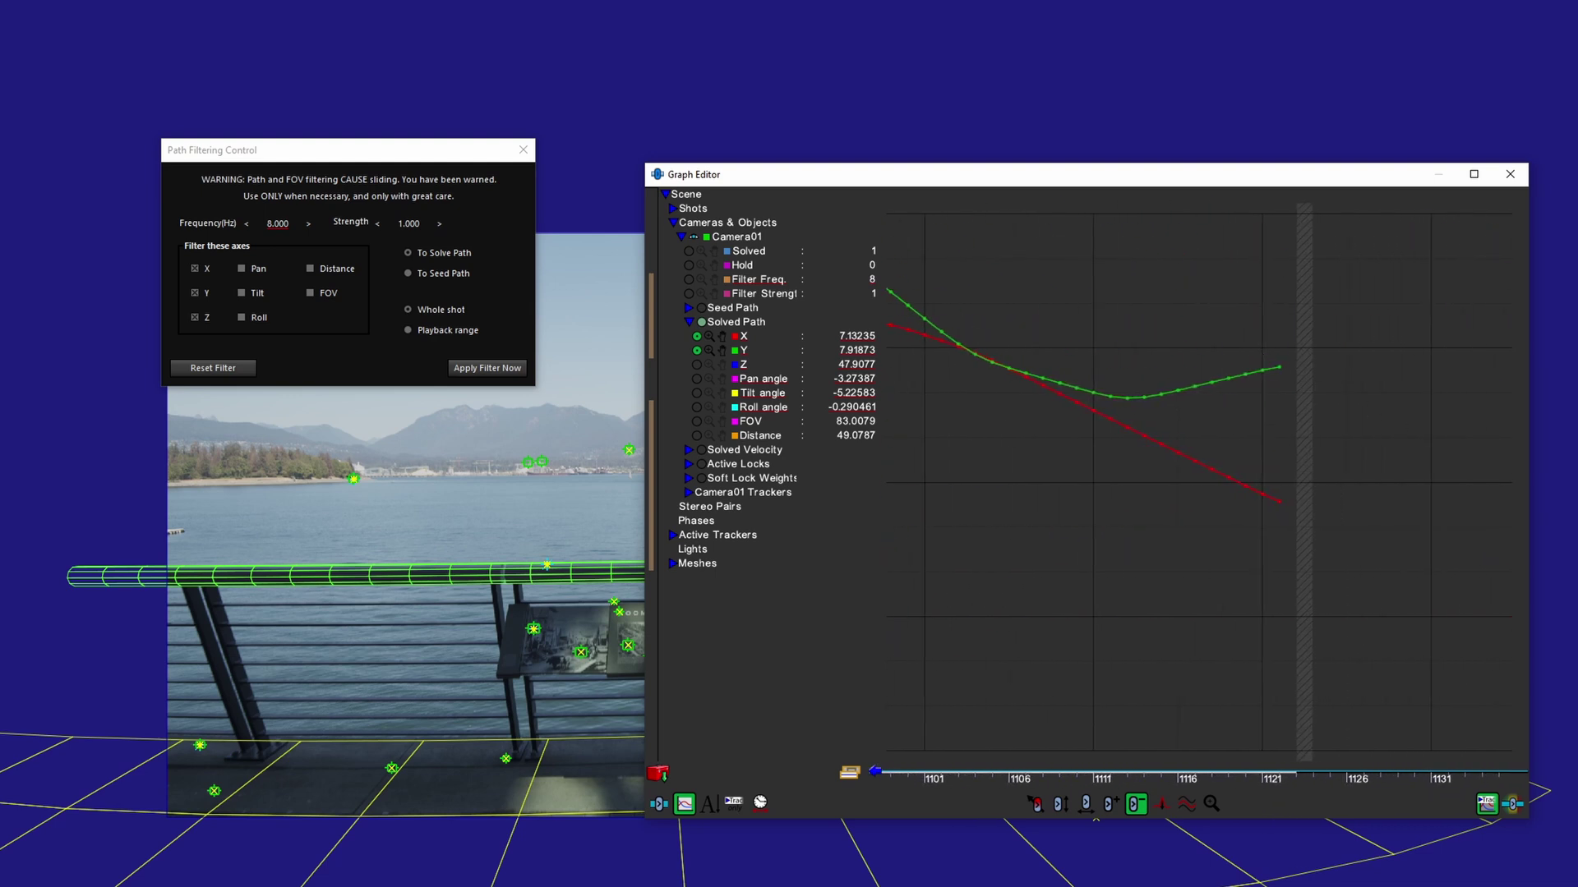
left_click_drag(1252, 347, 1269, 520)
Review the filtered X and Y curves over the whole shot, and show the Z curve with them for comparison.
scroll(1267, 411, "down", 2)
middle_click_drag(1126, 436, 1261, 437)
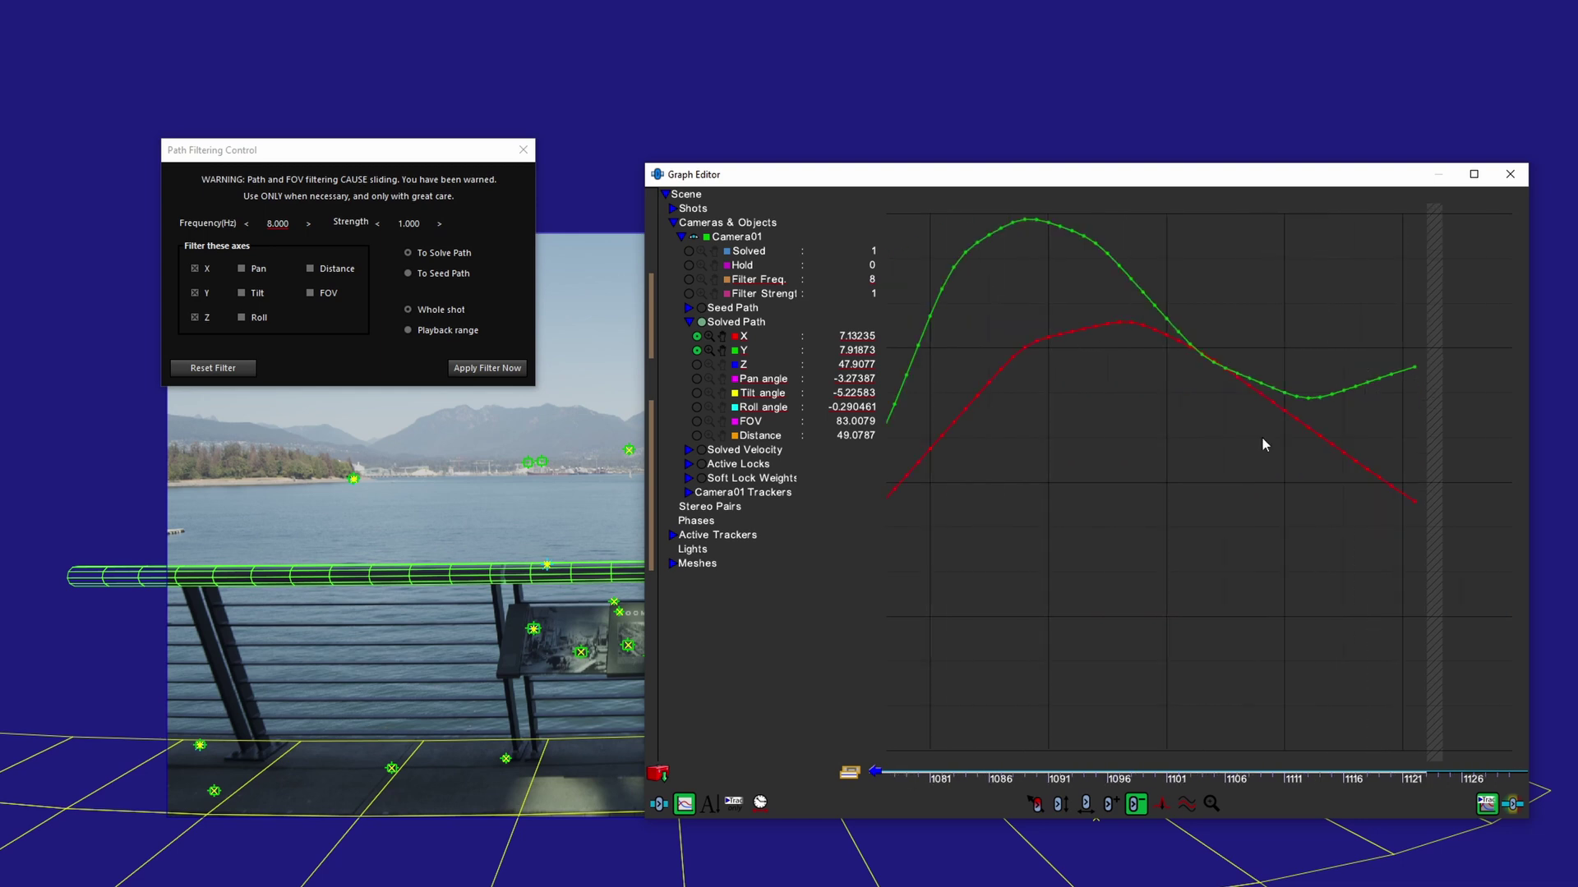
scroll(1260, 437, "down", 3)
middle_click_drag(1052, 525, 1323, 527)
scroll(1159, 527, "down", 3)
middle_click_drag(1197, 526, 1155, 526)
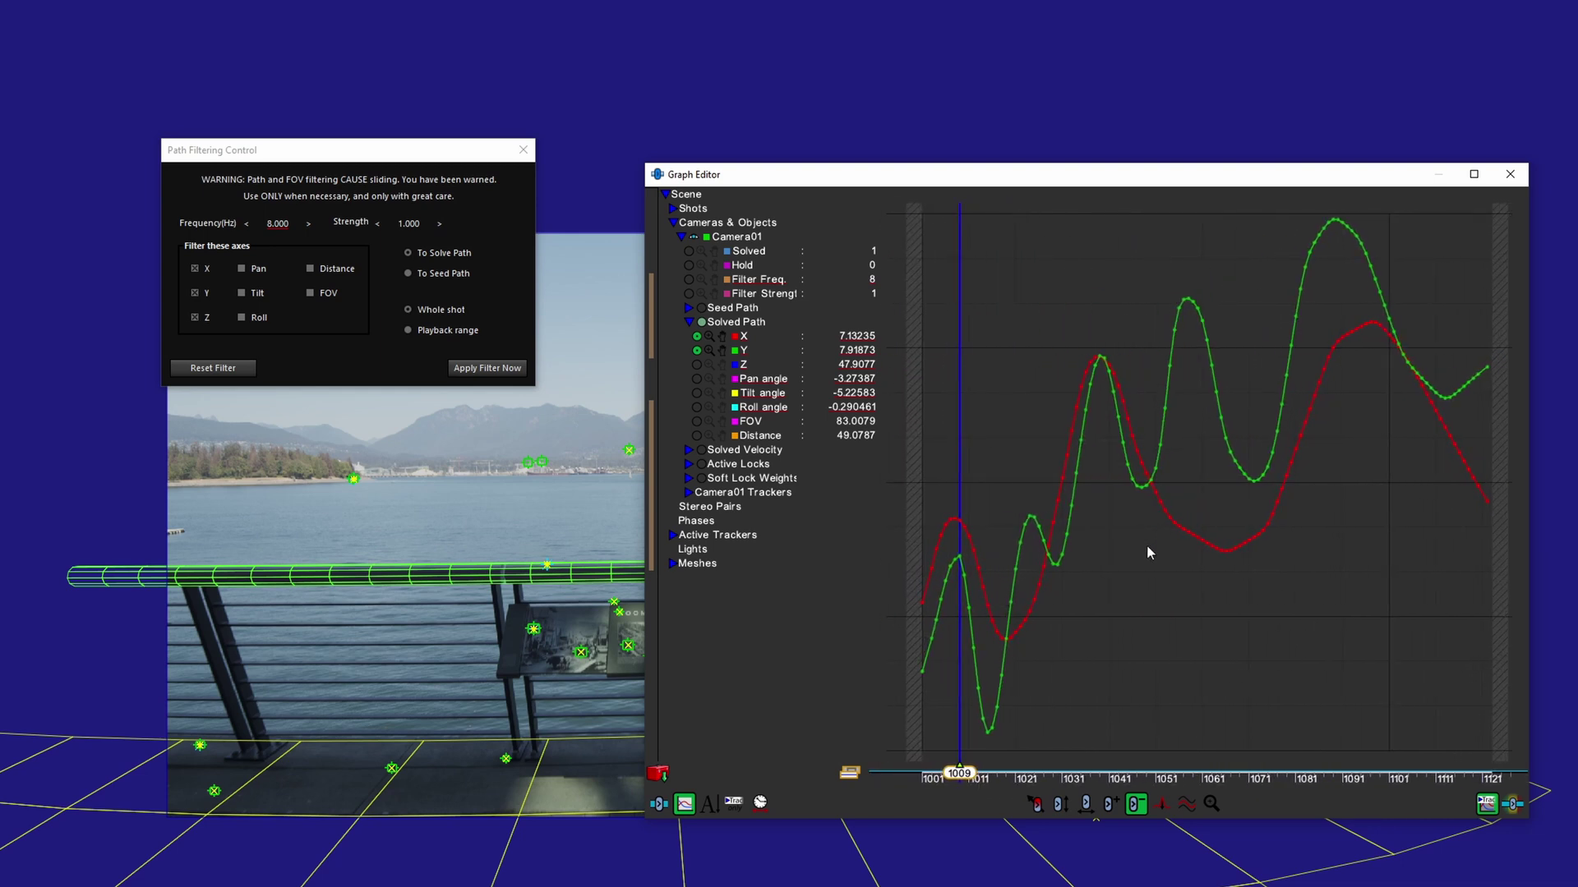
right_click_drag(1148, 549, 1206, 539)
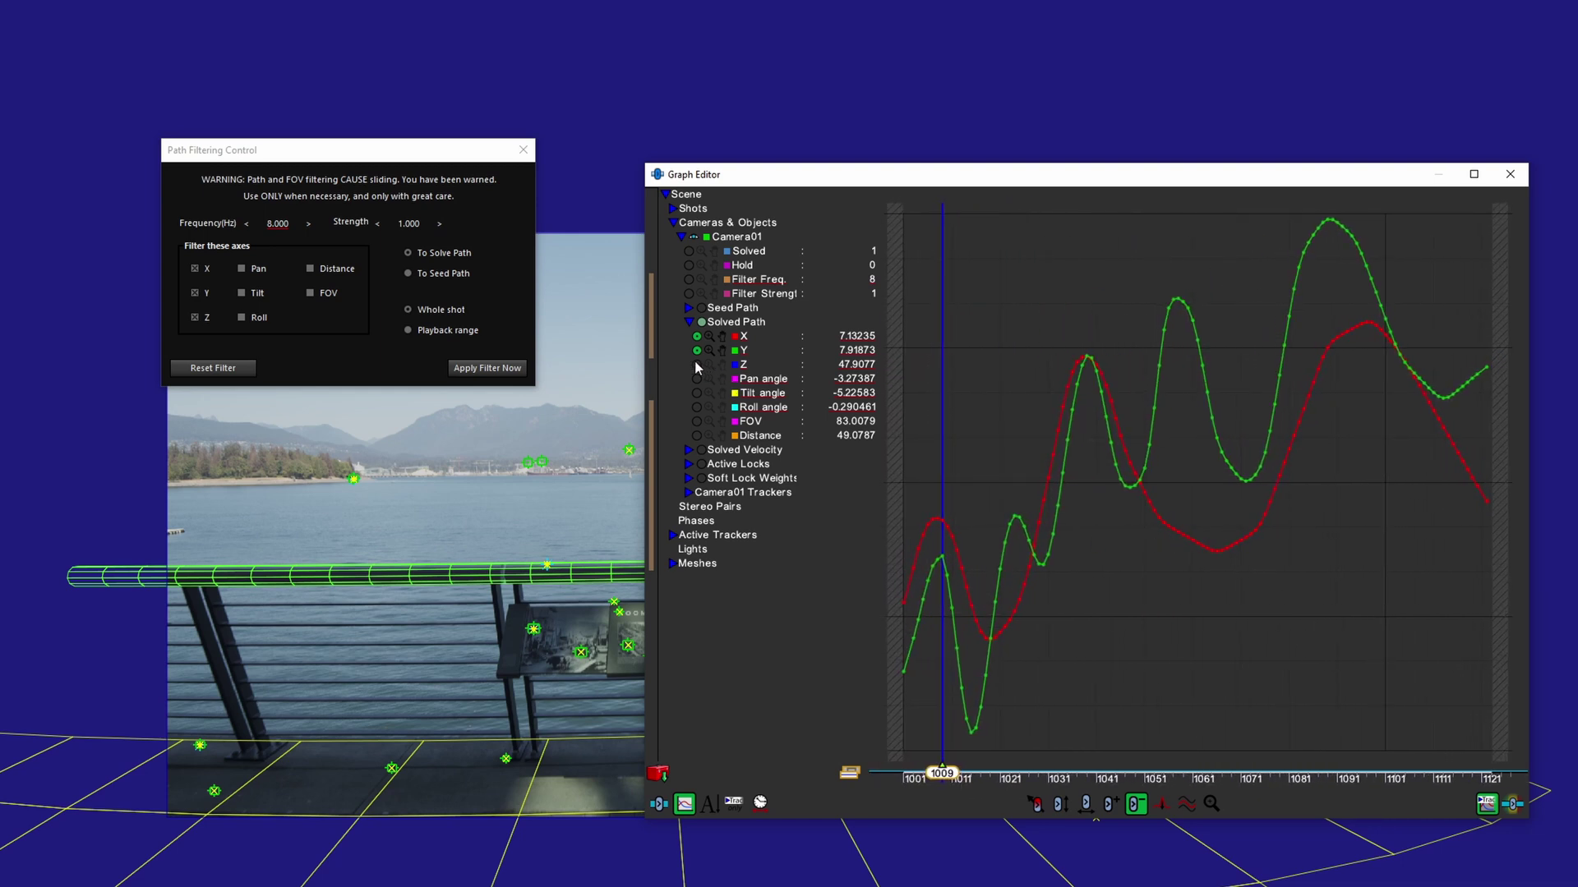
left_click(722, 351)
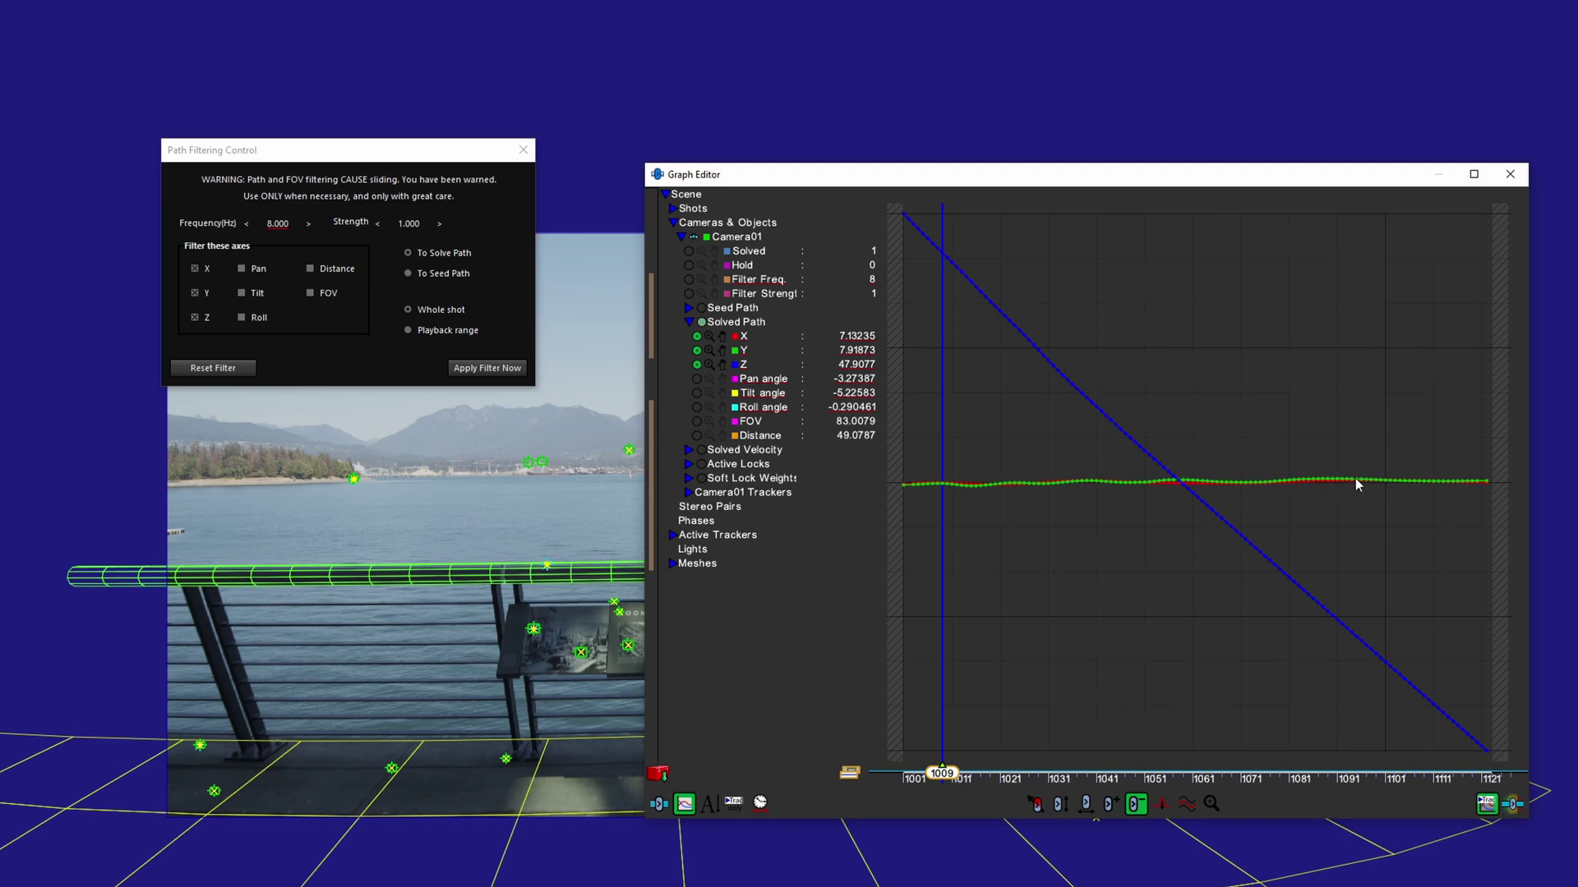
Reset the path filter and close the Path Filtering Control.
left_click(233, 368)
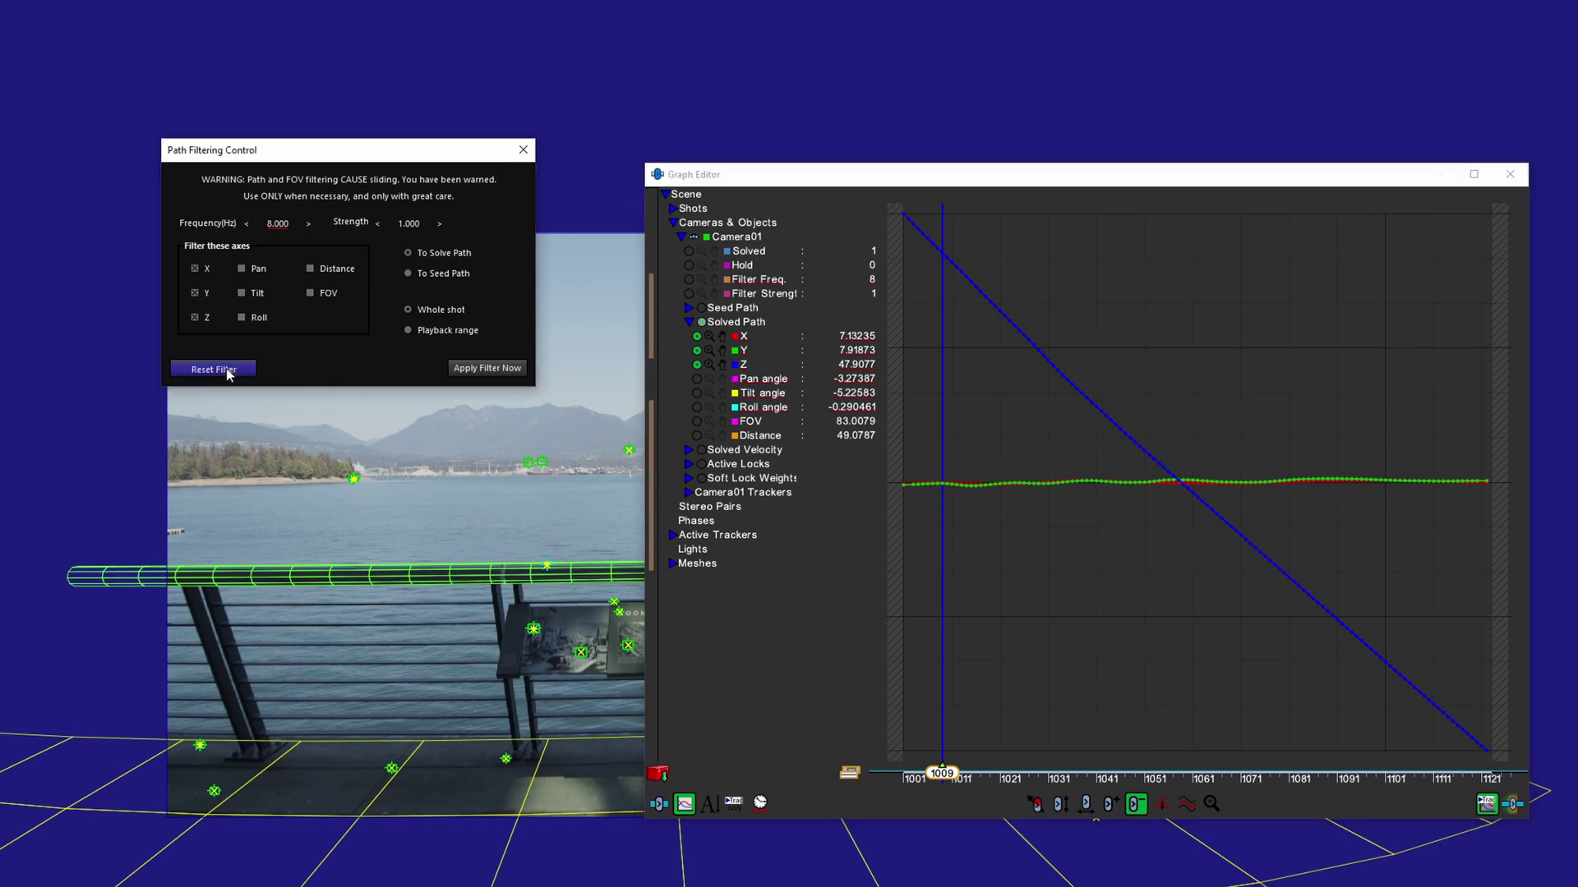
left_click(523, 150)
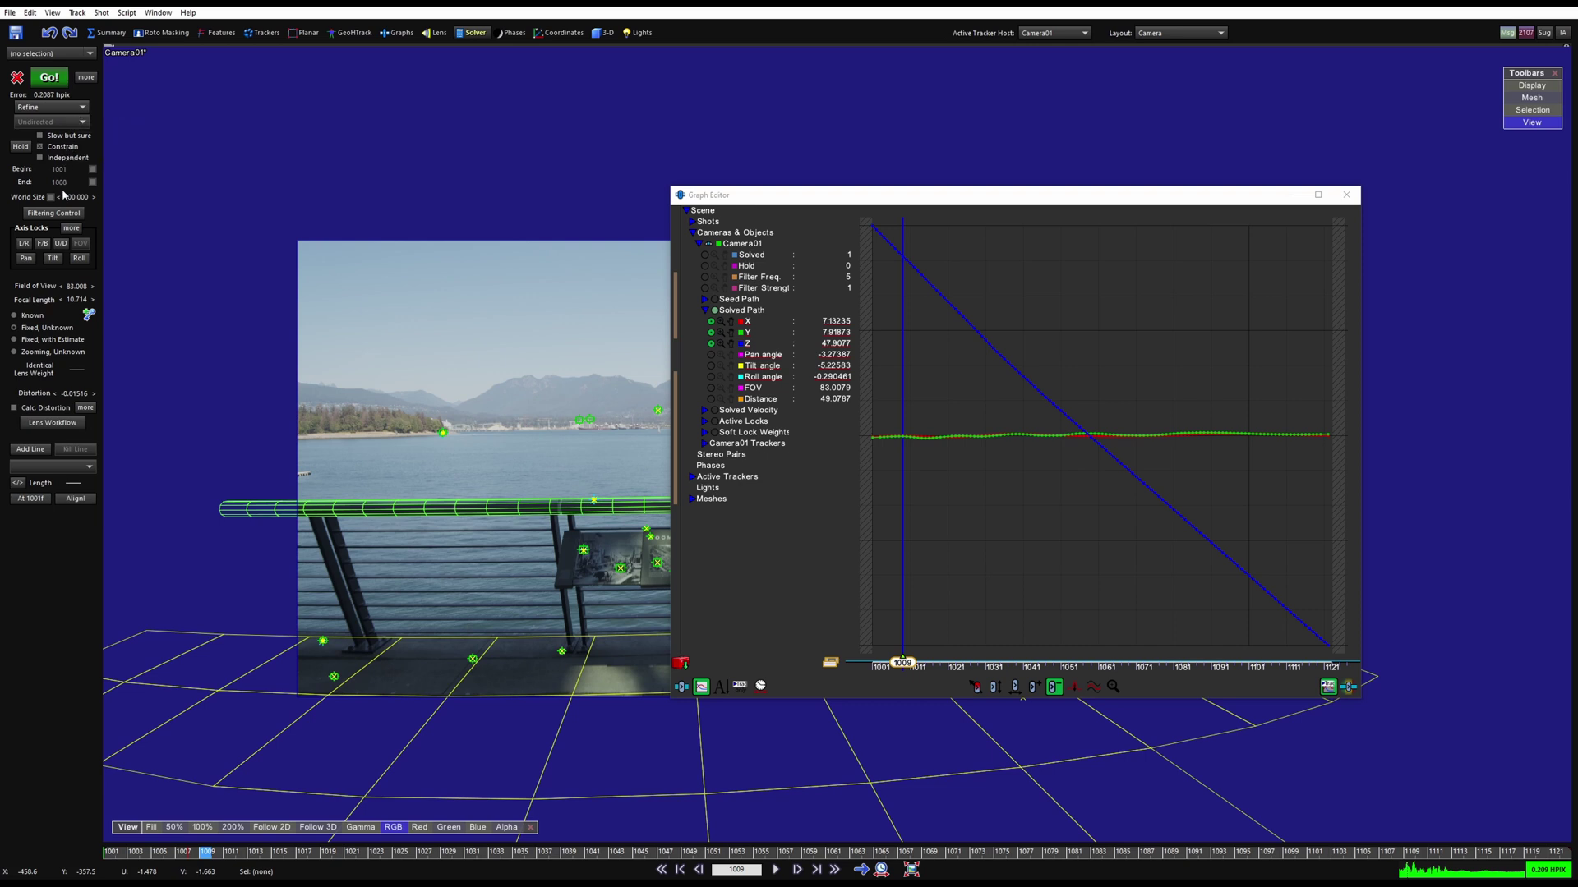
At frame 1001, enable Camera01's position locks on all three axes and save the solved path as the seed path.
left_click(72, 227)
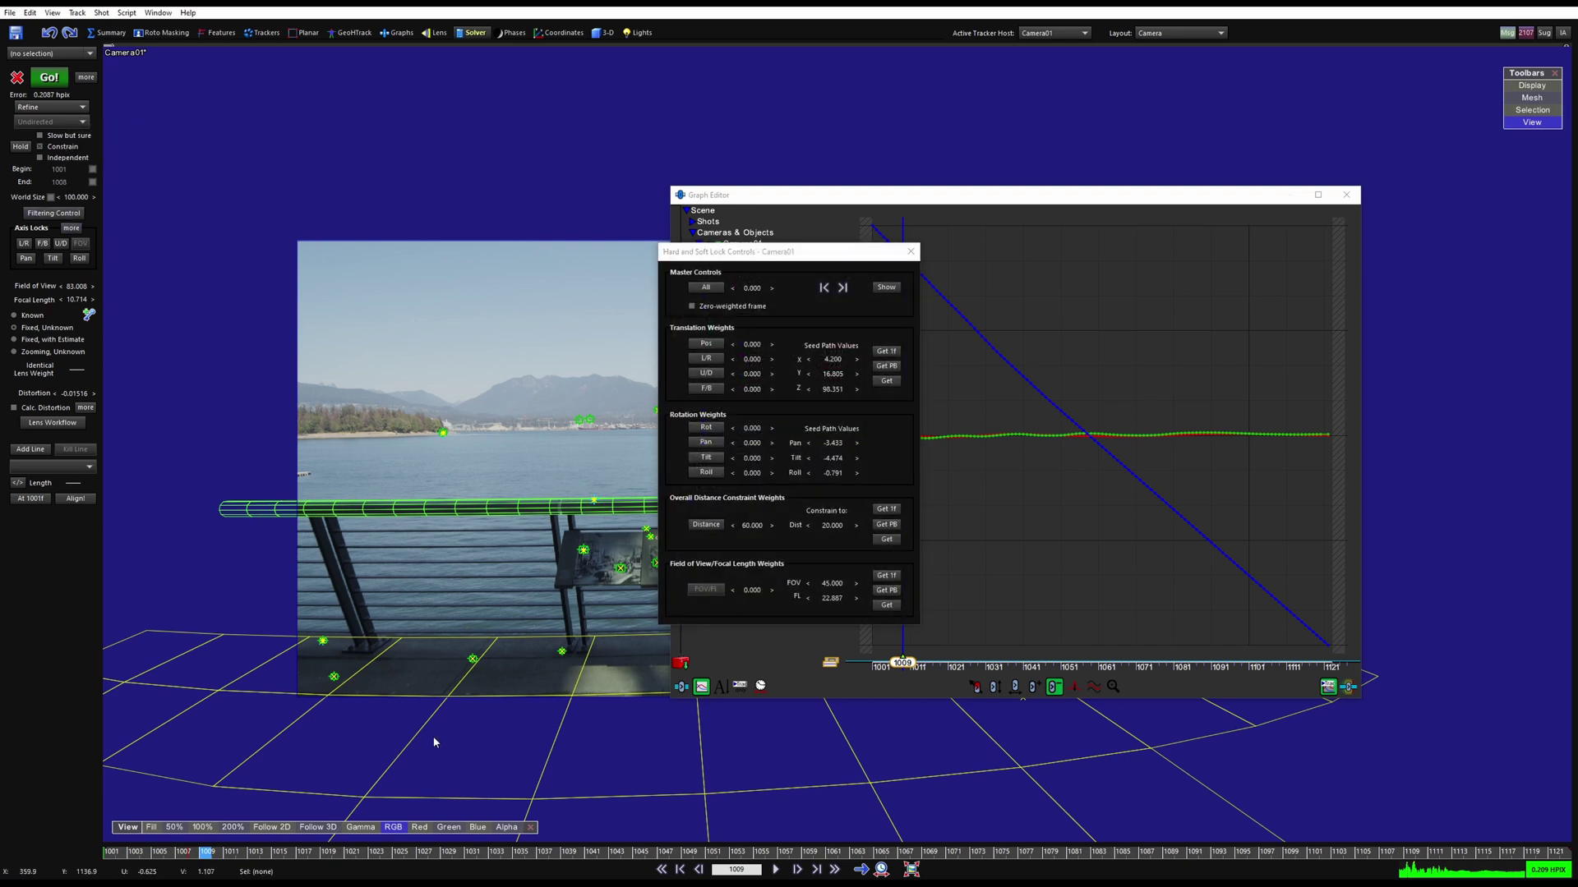
left_click_drag(209, 854, 109, 853)
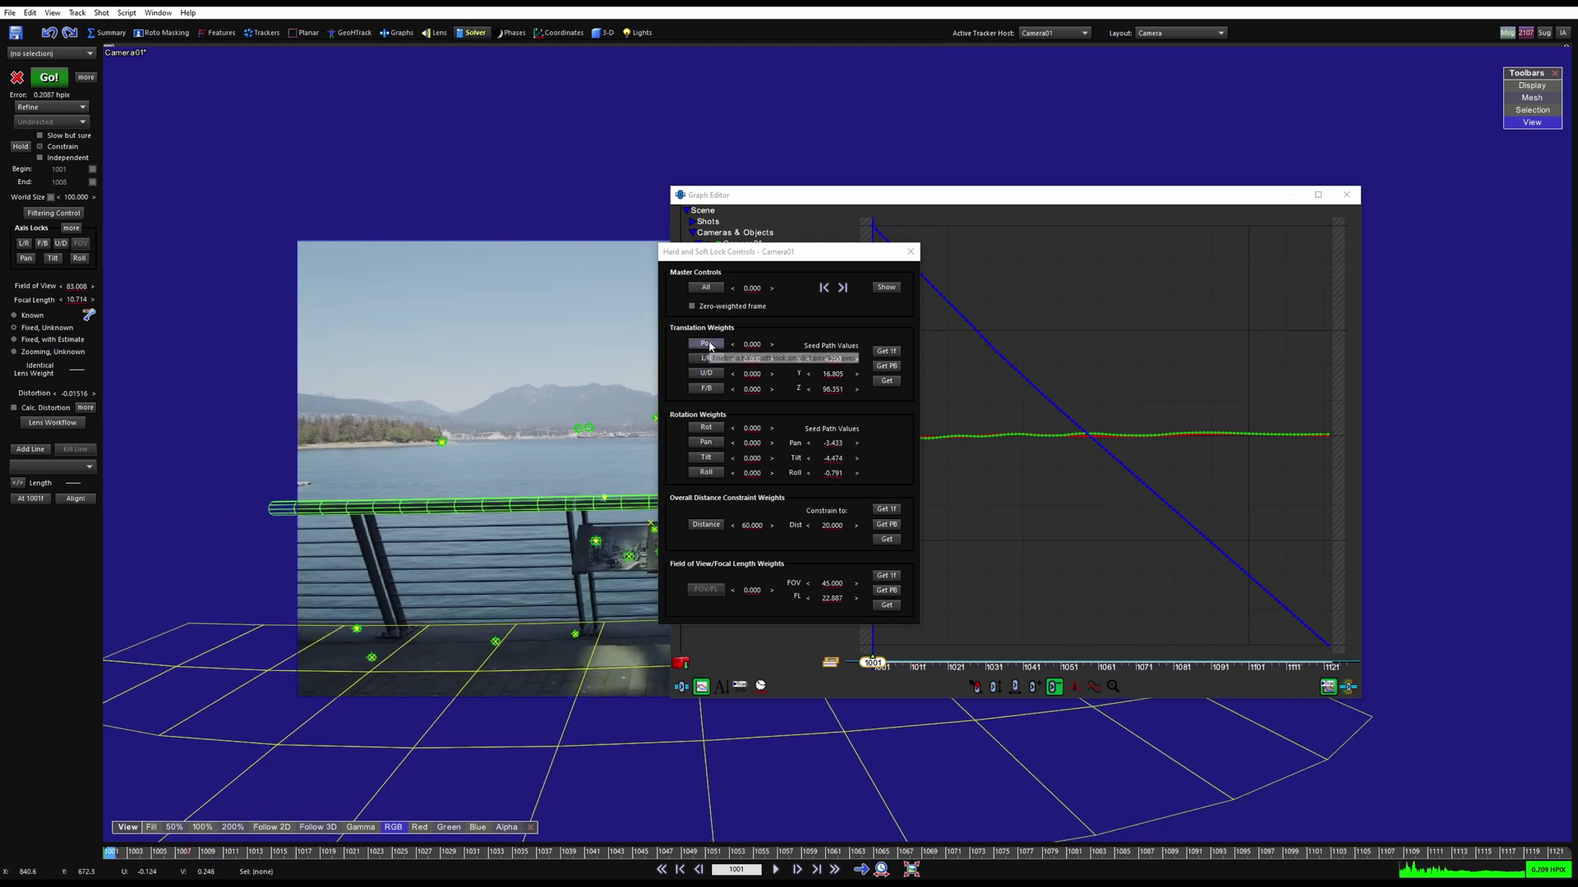
left_click(709, 346)
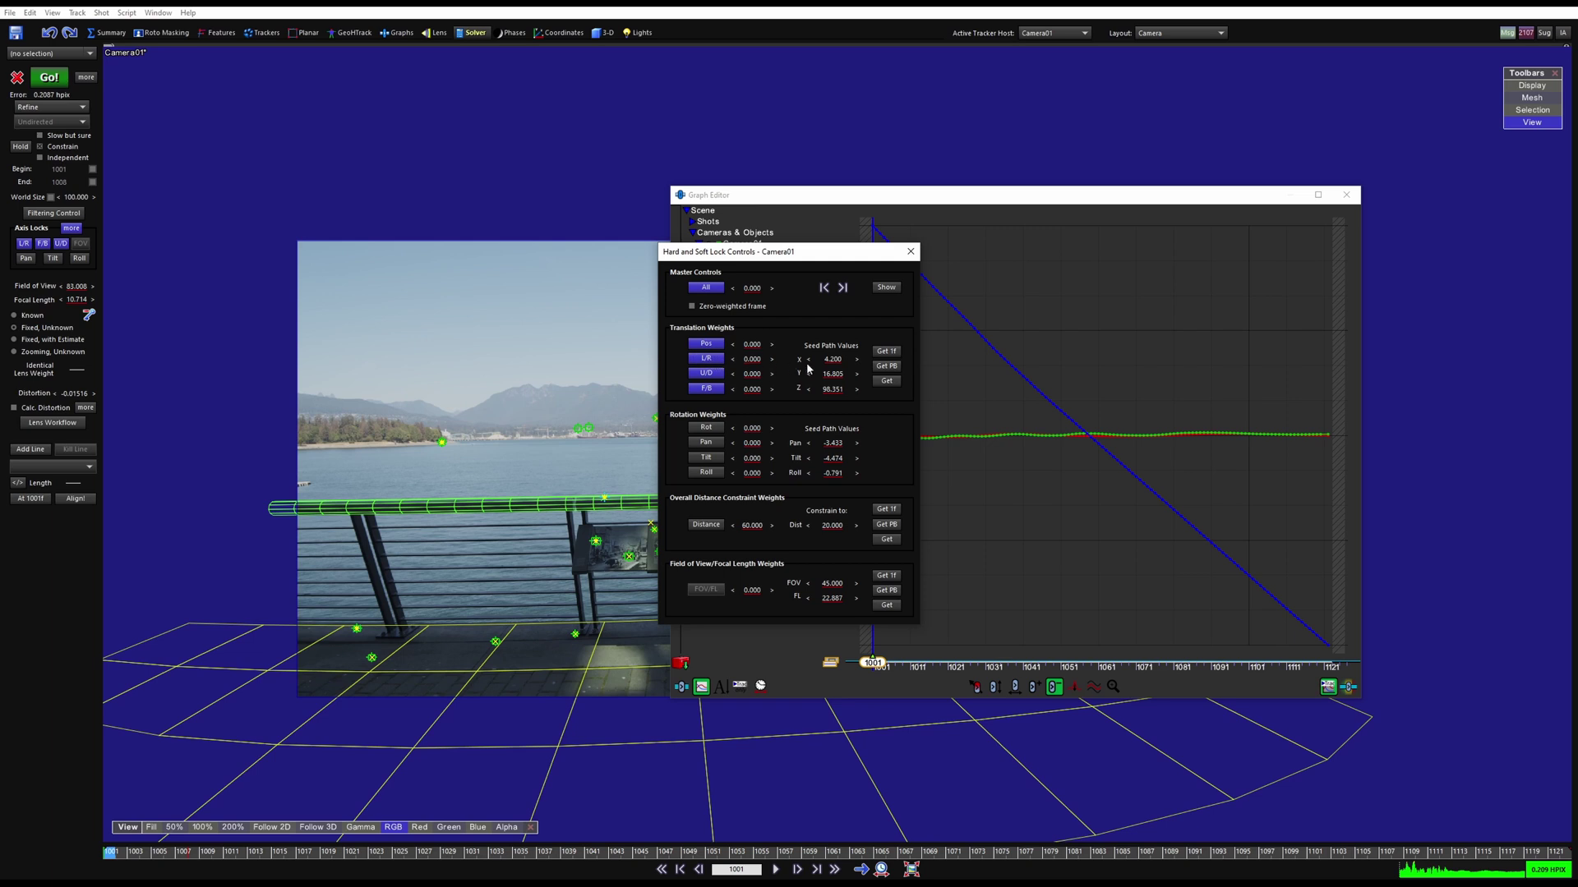
left_click(879, 383)
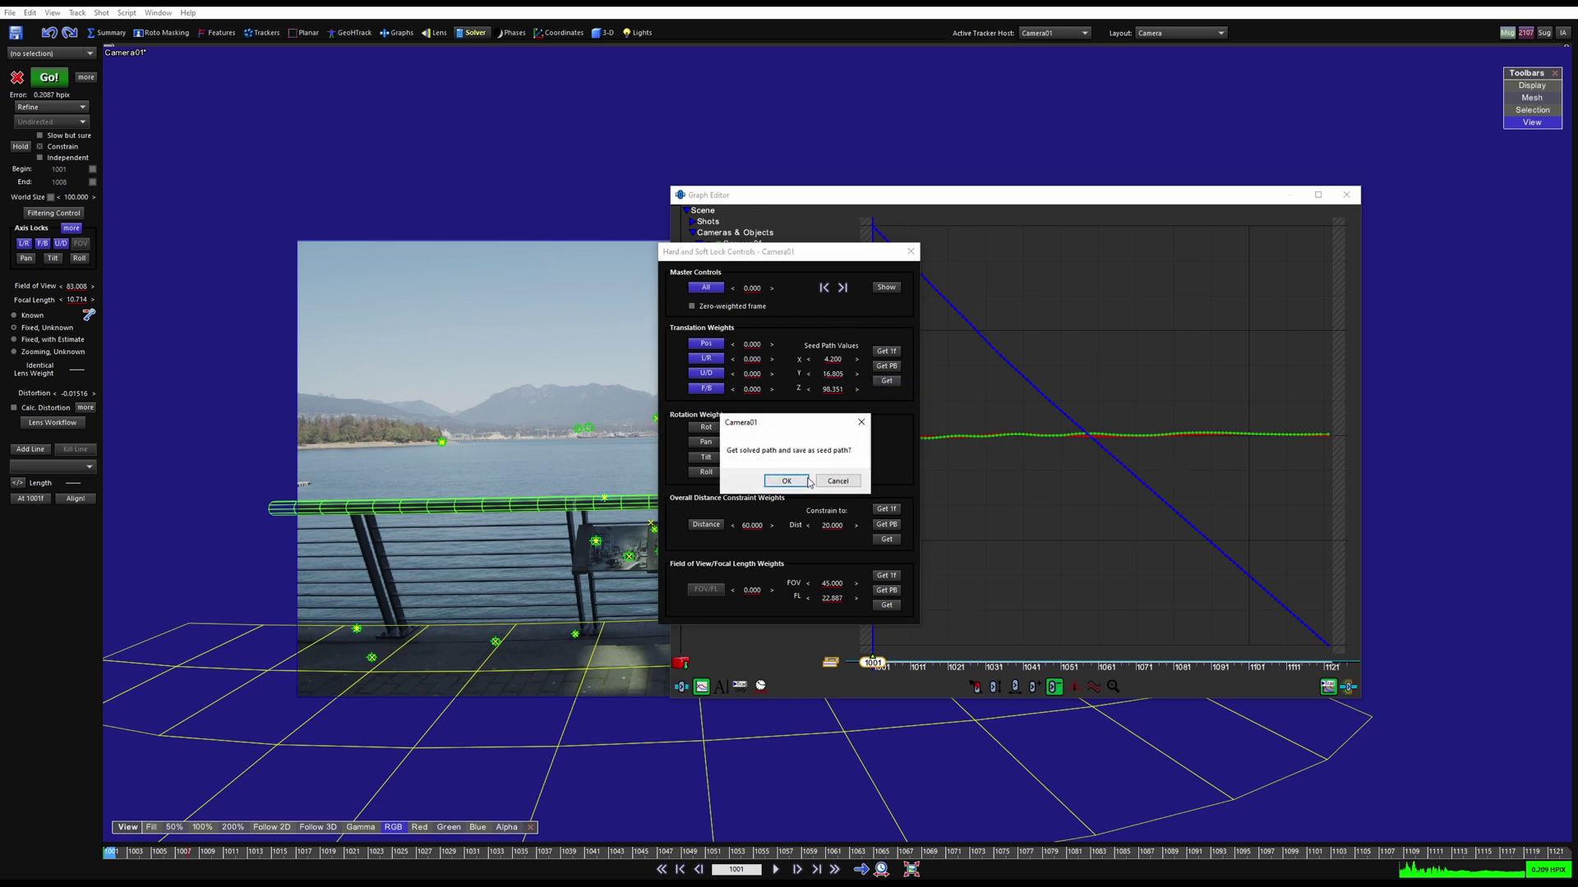
left_click(803, 481)
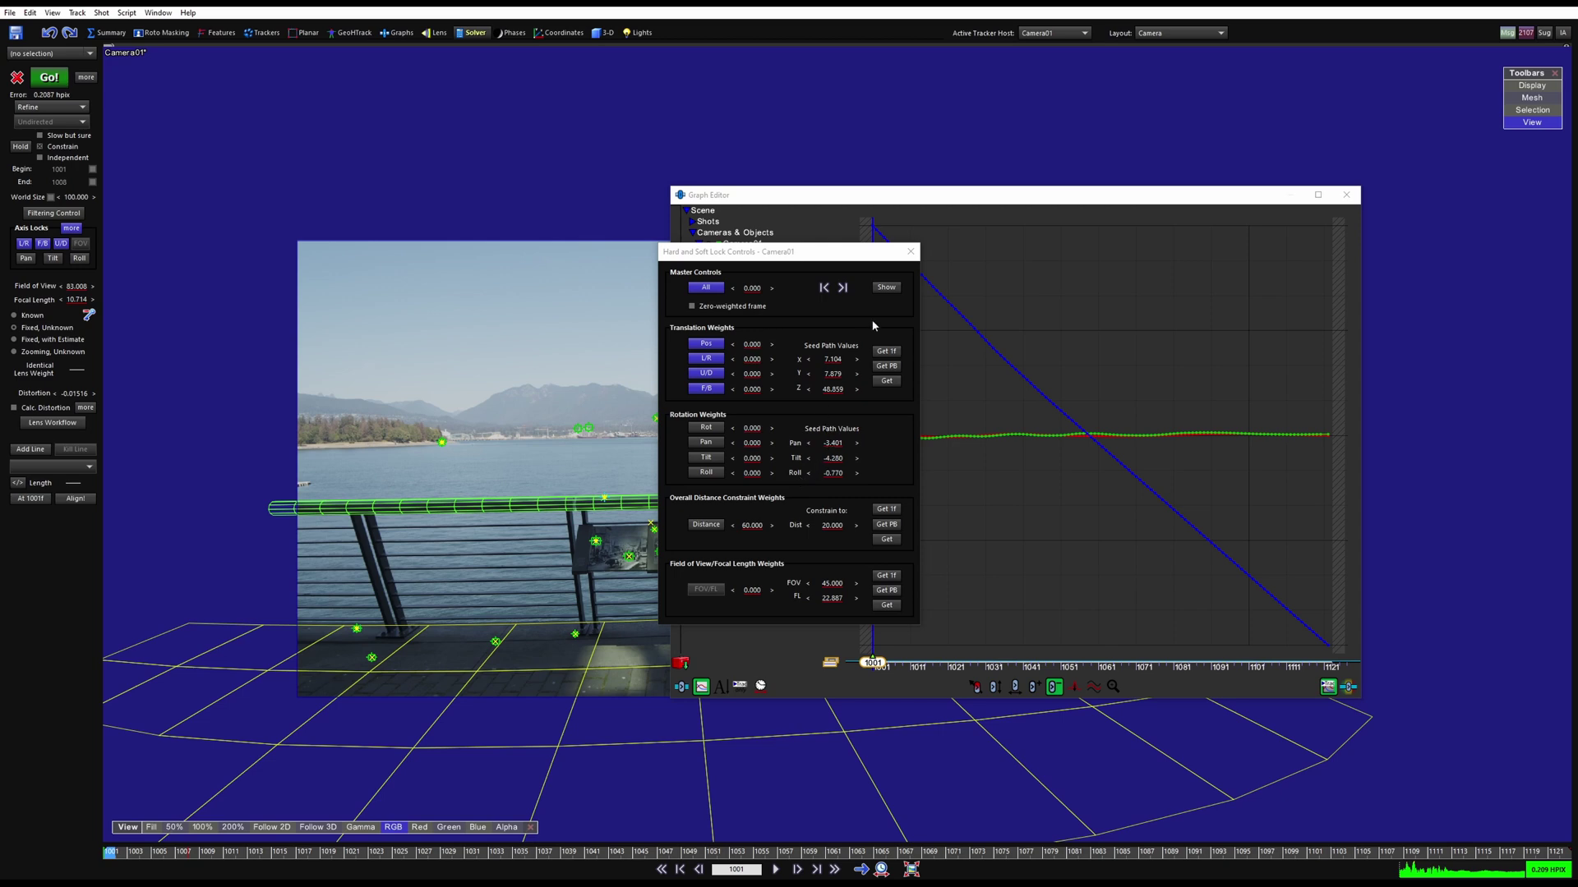
left_click(910, 252)
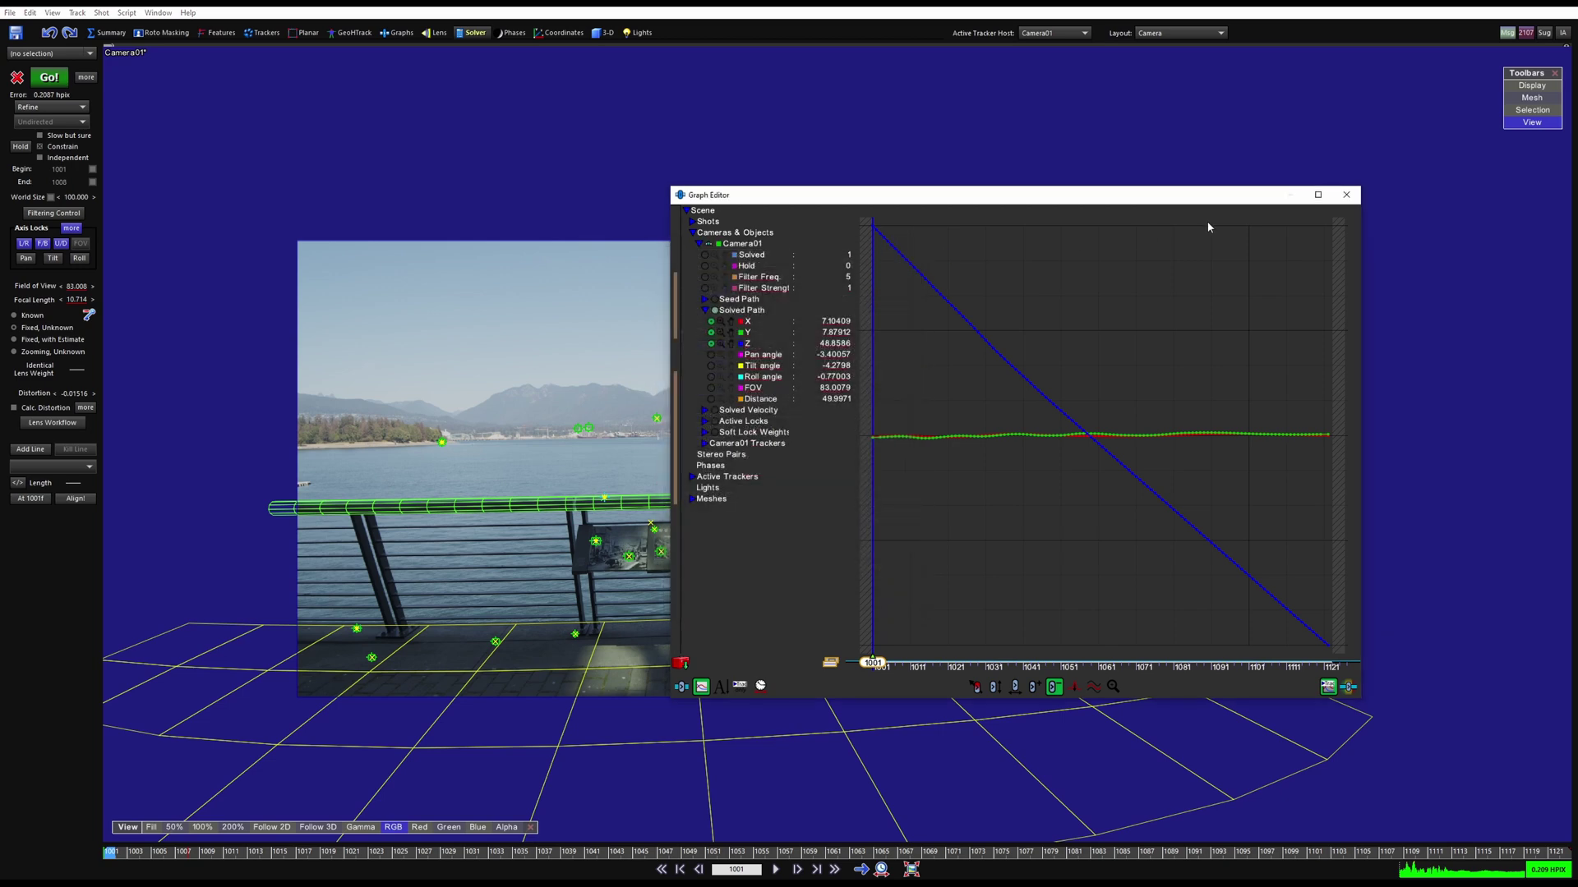
Close the graph editor, run a Refine solve of the scene with the position locks on, and accept the solution.
left_click(1346, 195)
scroll(545, 471, "up", 2)
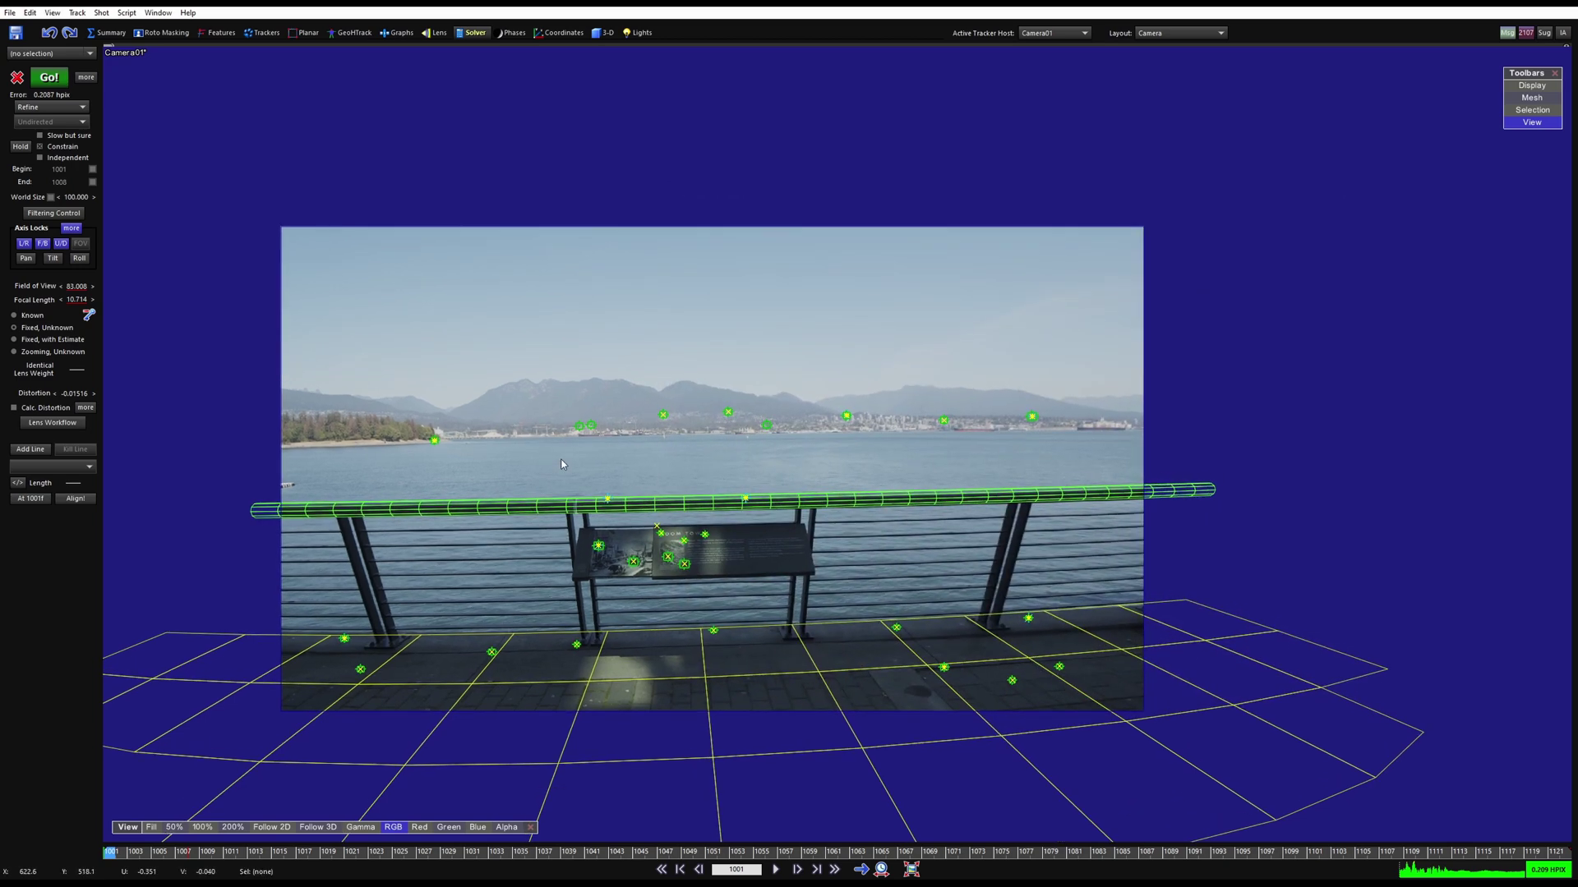
middle_click_drag(497, 348, 585, 400)
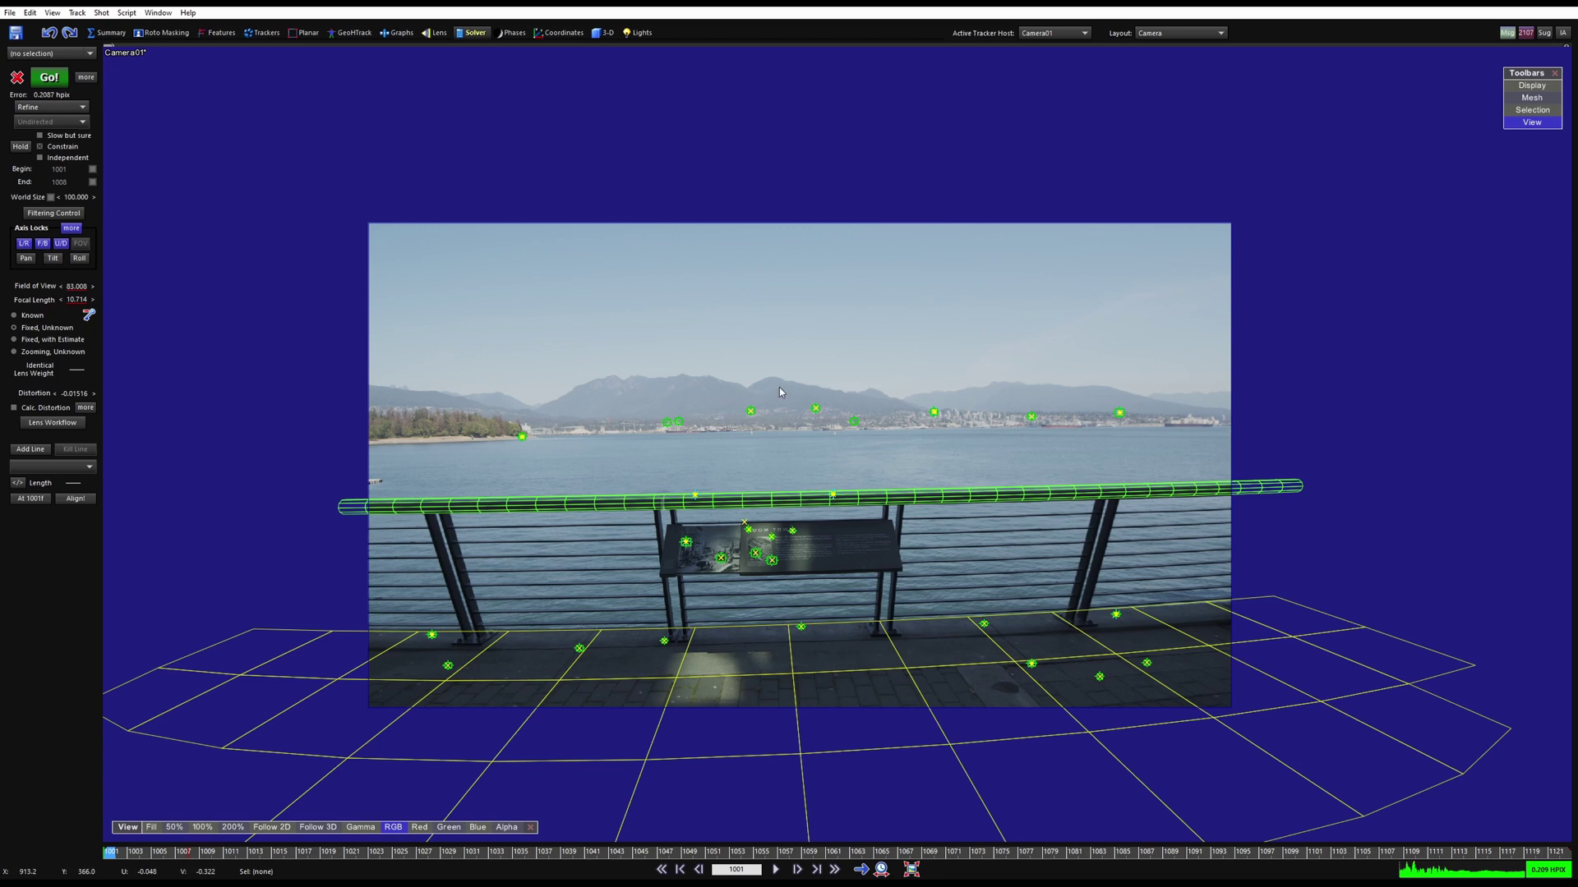
key("F9")
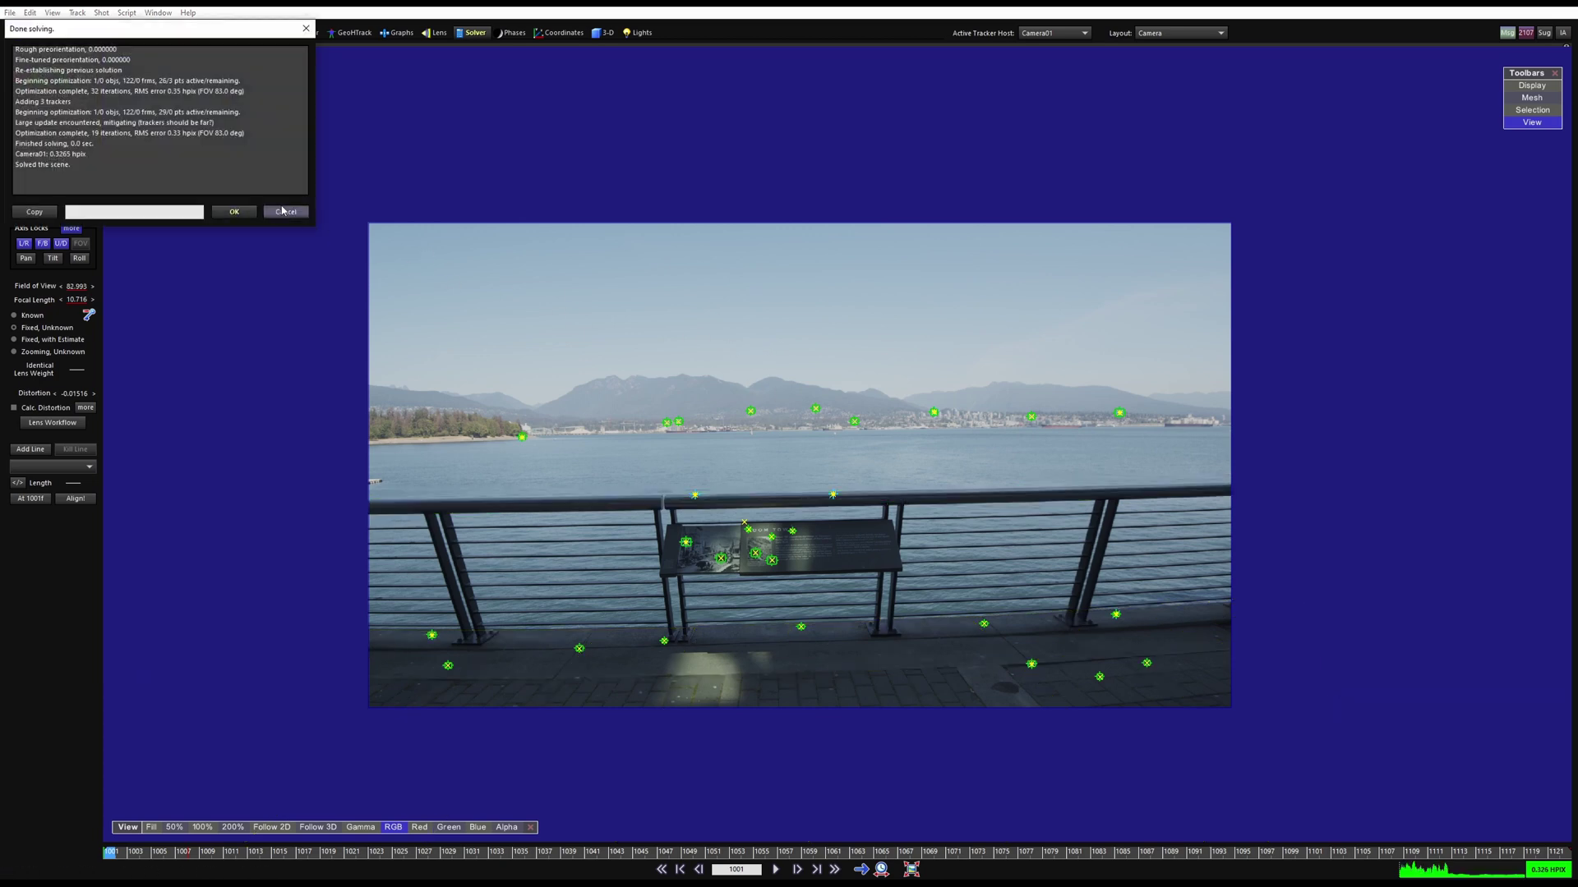
left_click(250, 216)
Play the new solve, then examine the camera path and tracker points in the Quad layout.
key("space")
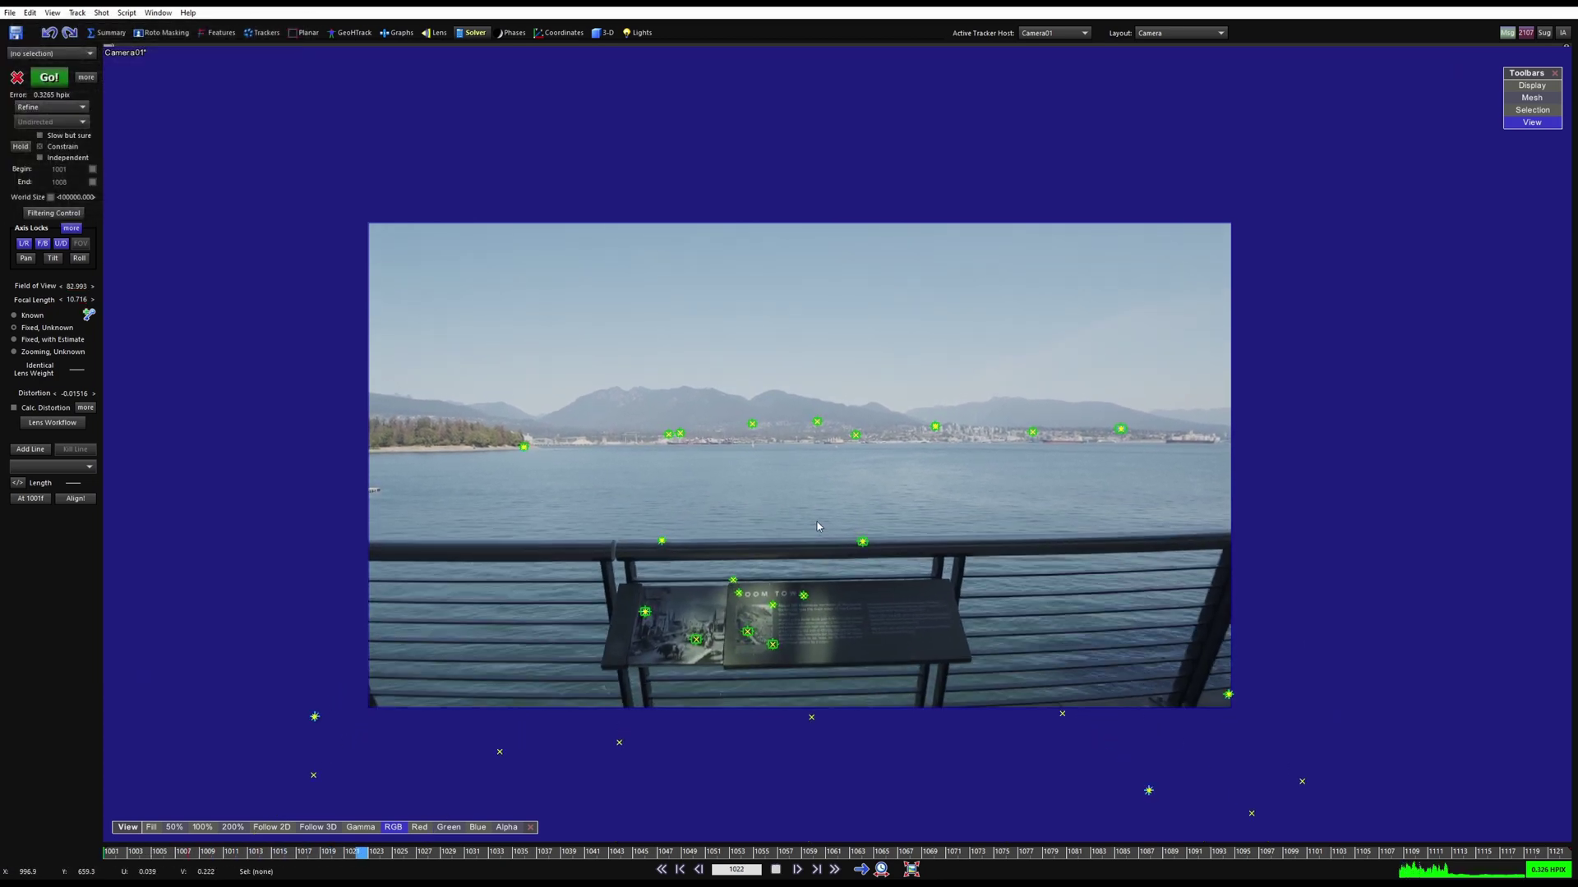
key("7")
scroll(550, 618, "down", 14)
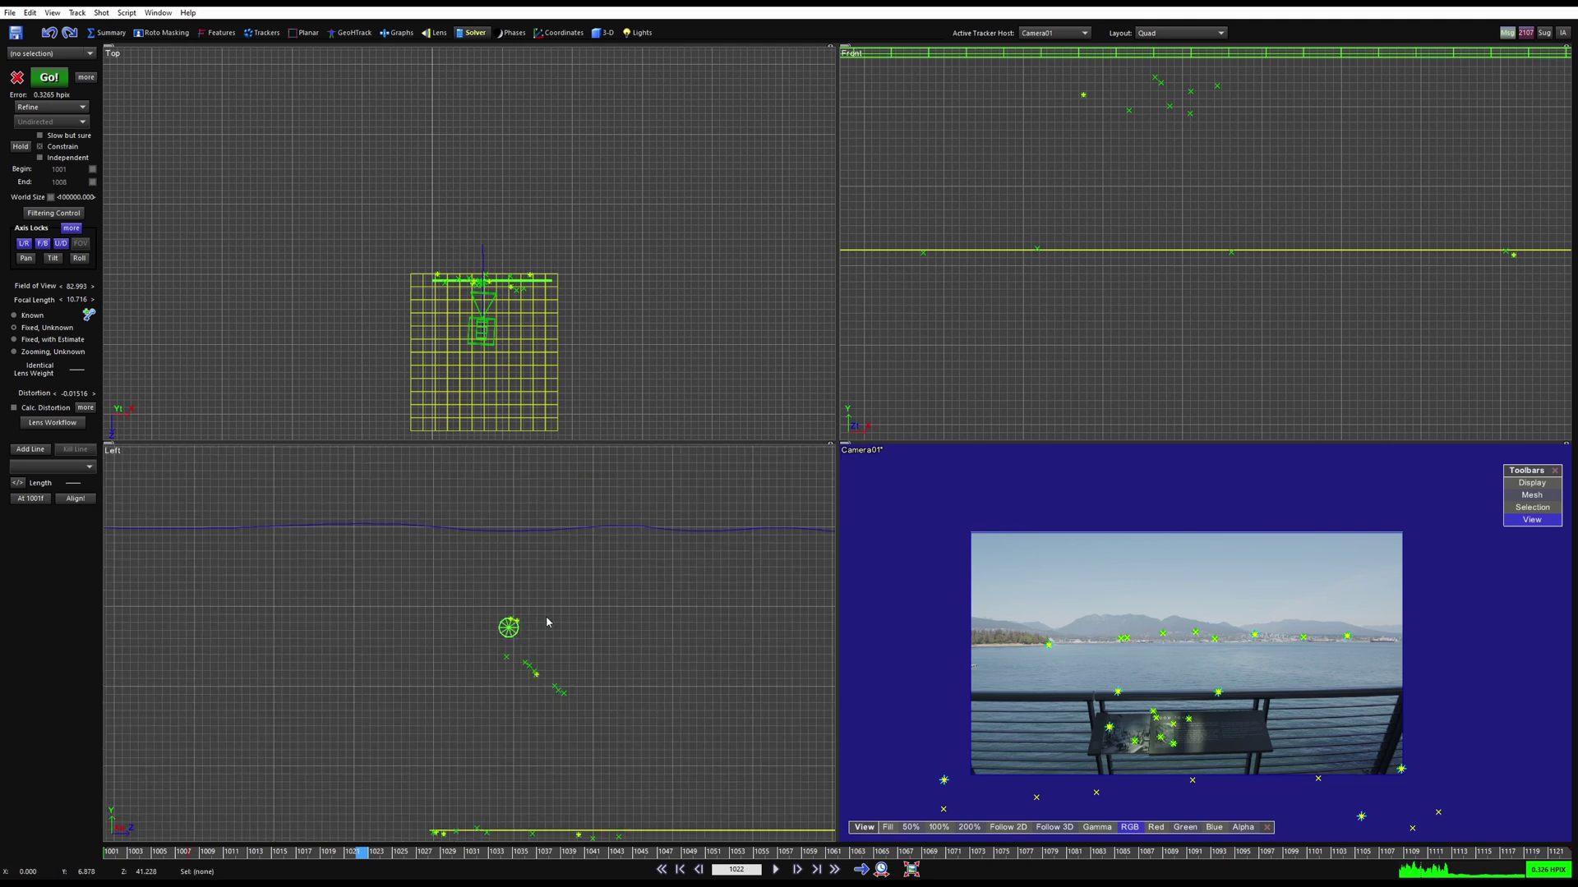
middle_click_drag(662, 652, 597, 640)
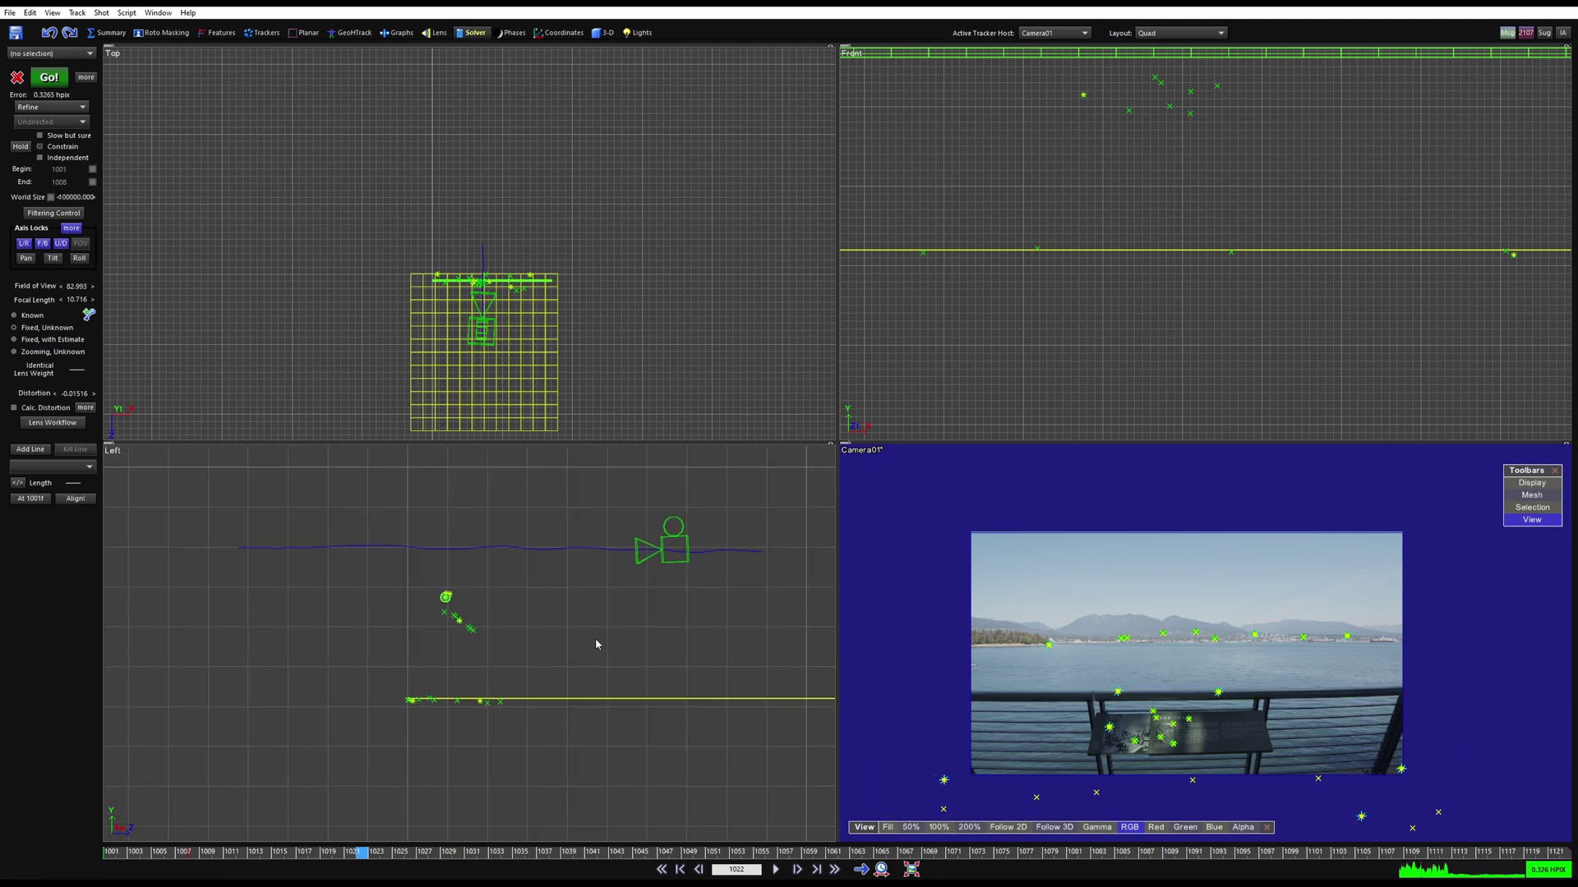
scroll(522, 303, "down", 2)
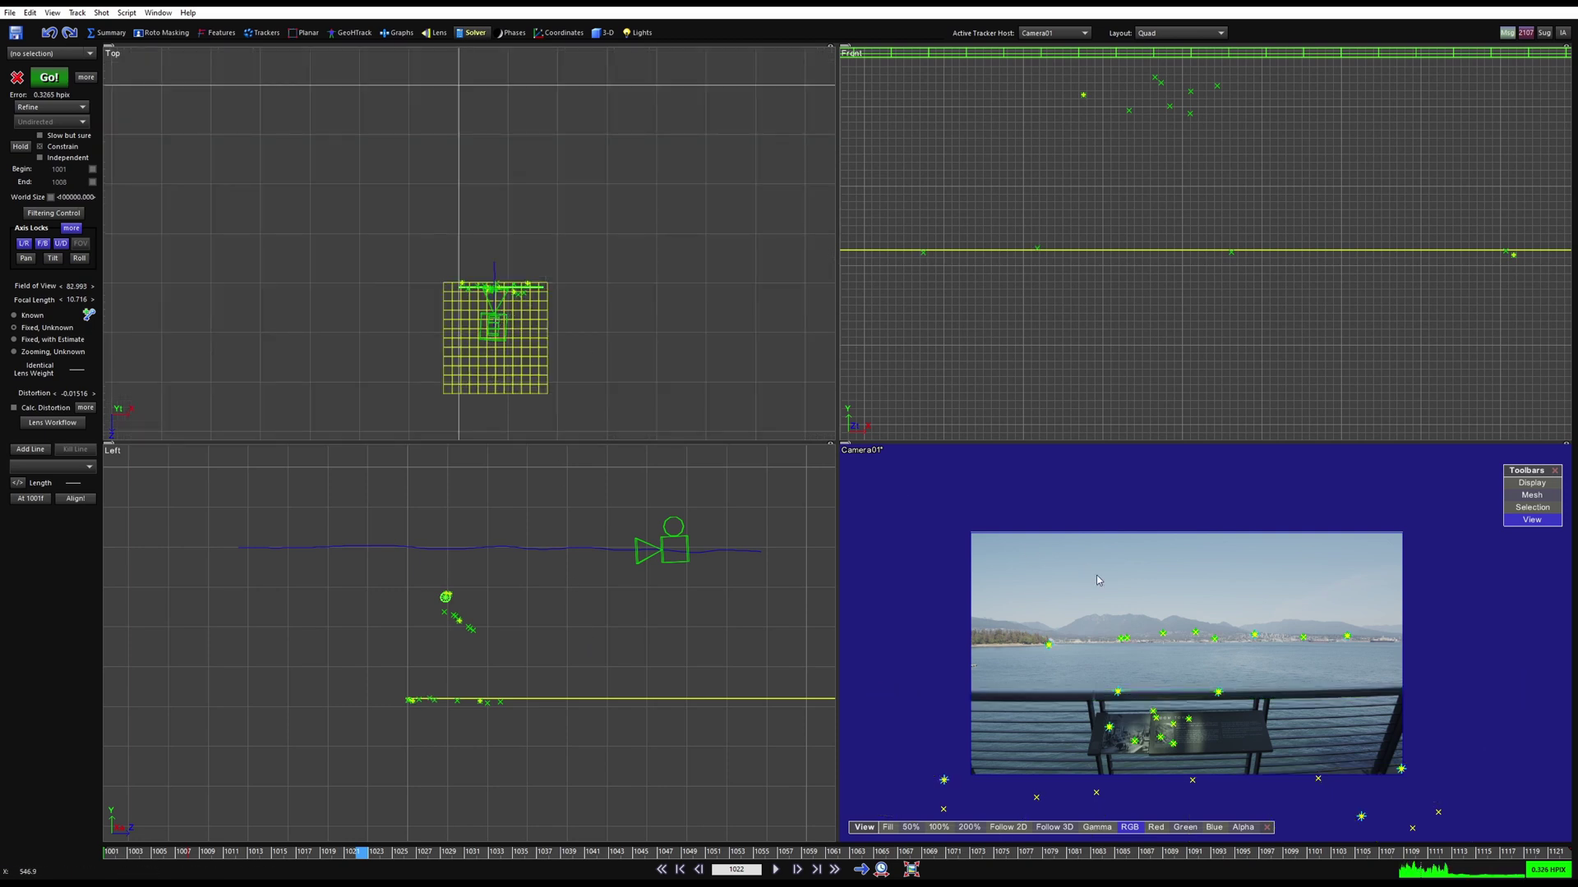
scroll(1140, 670, "down", 2)
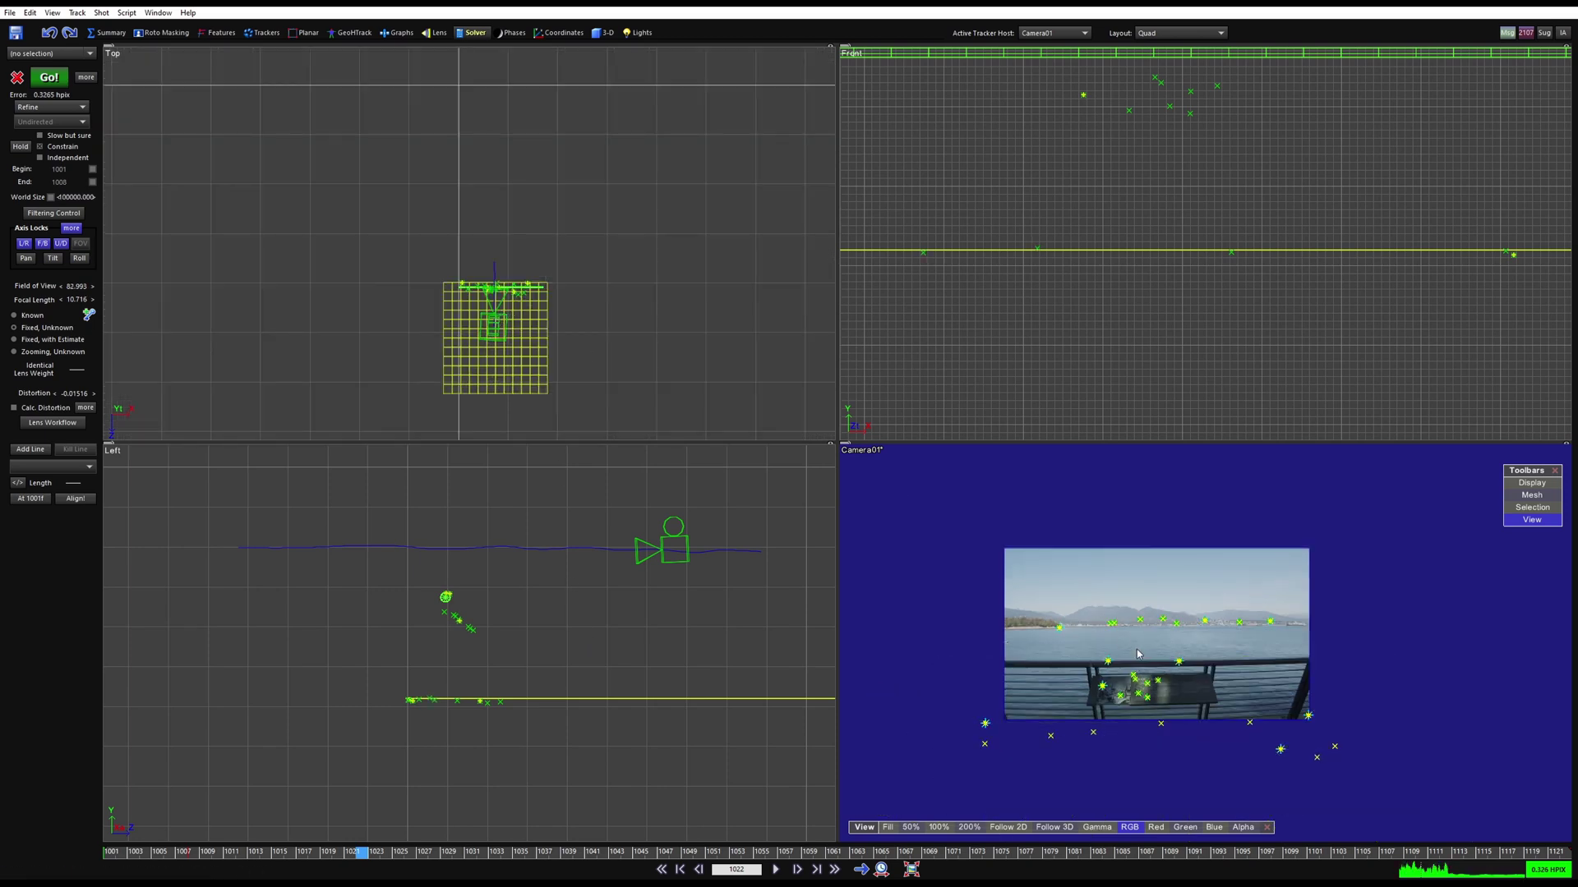
scroll(1157, 647, "up", 3)
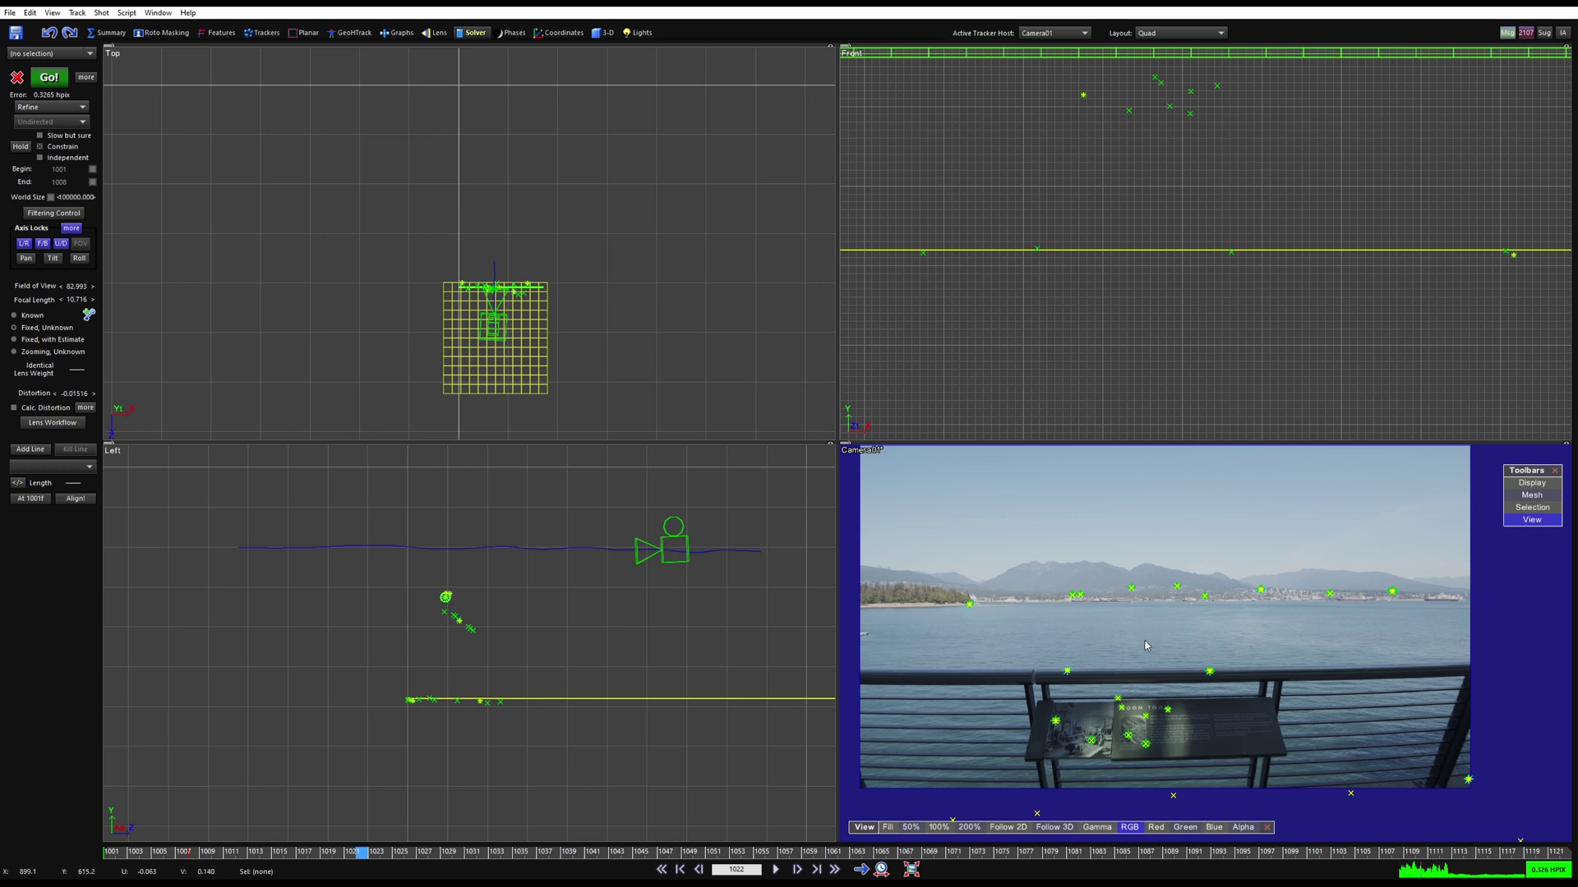
Check the ground plane, undo the last solve, then solve the scene again and accept the solution.
left_click(661, 699)
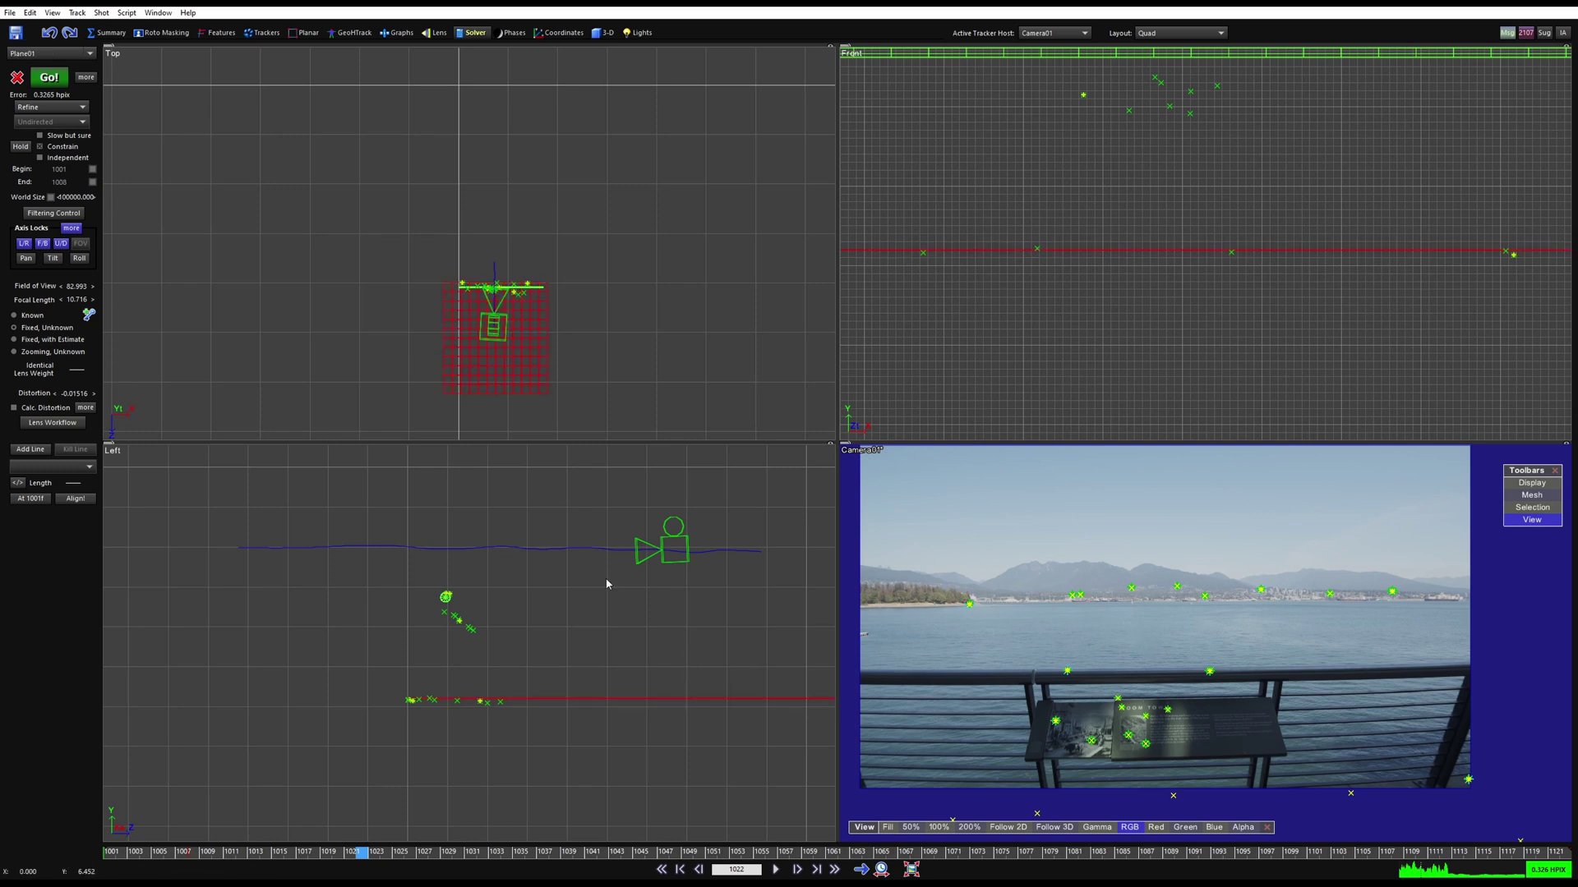
left_click(196, 268)
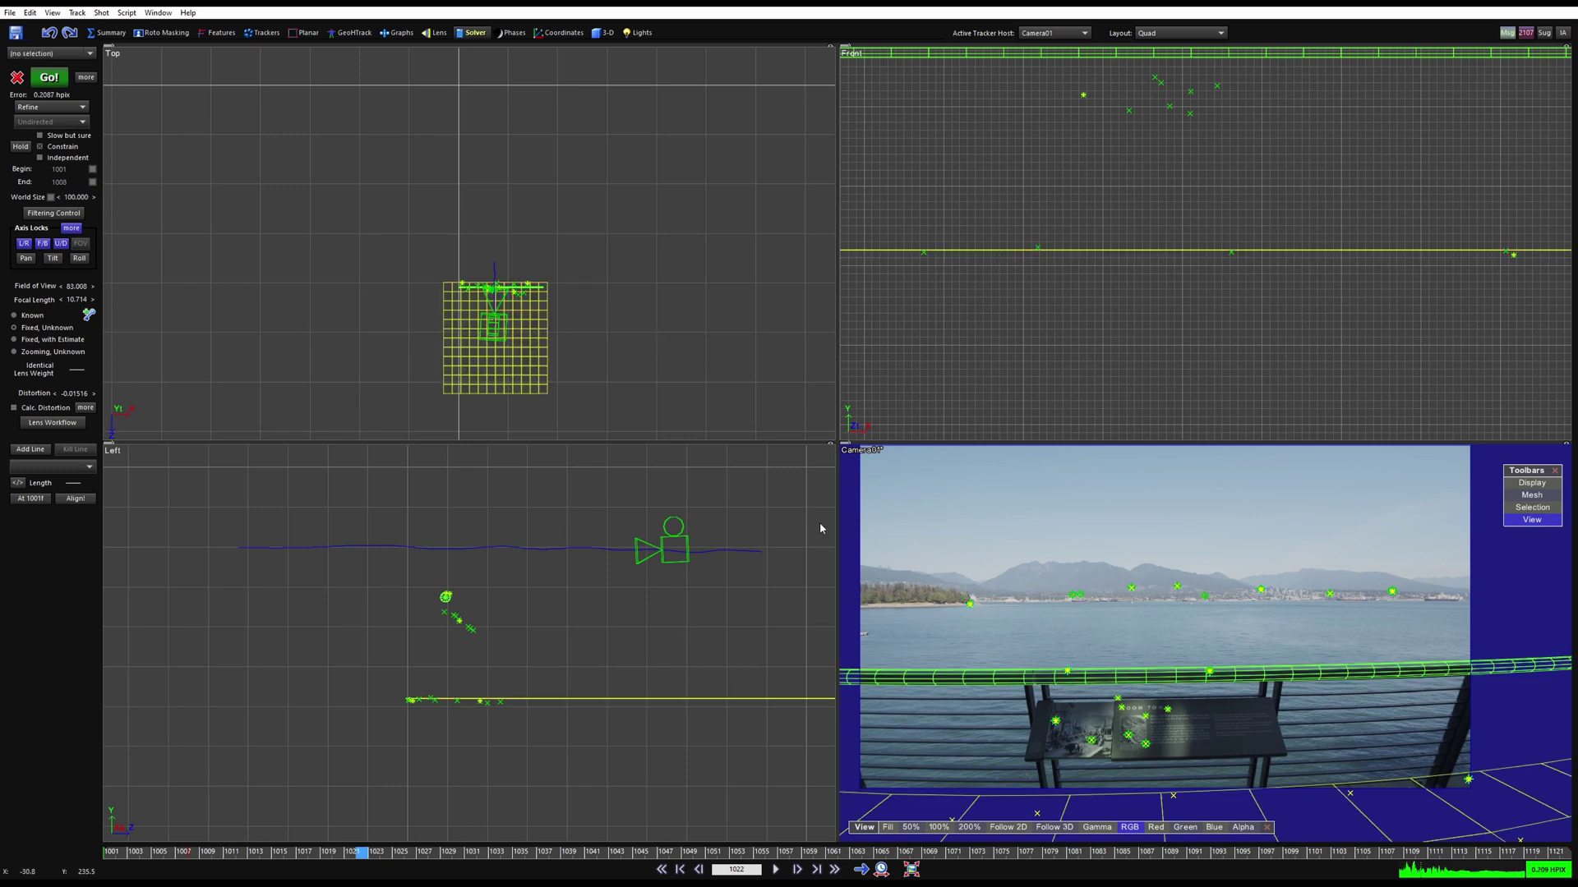
middle_click_drag(1052, 600, 1059, 552)
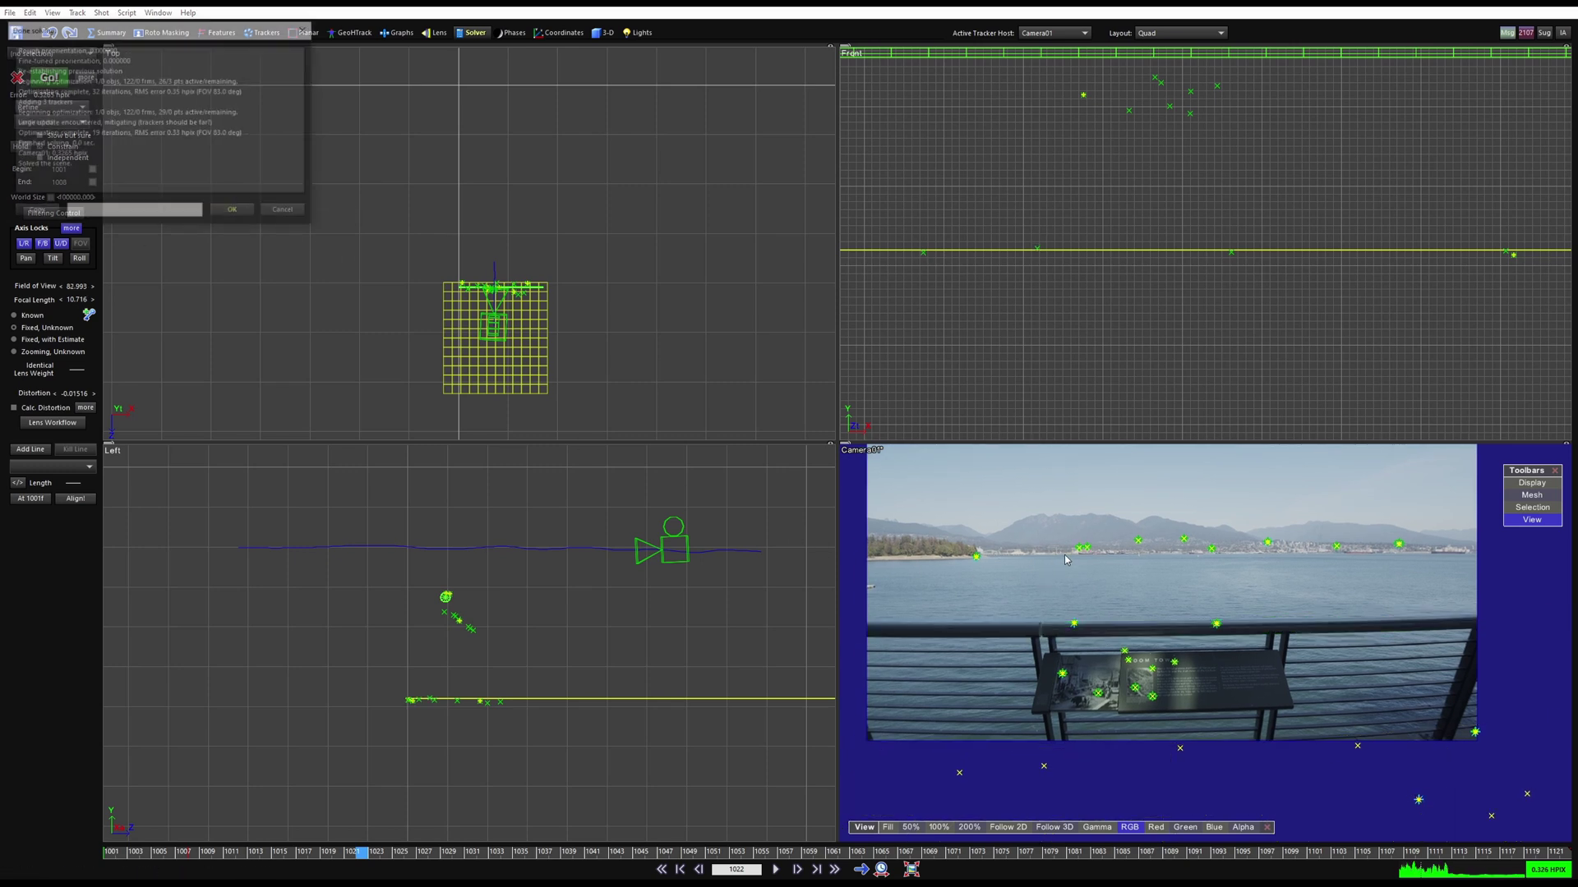
left_click(233, 211)
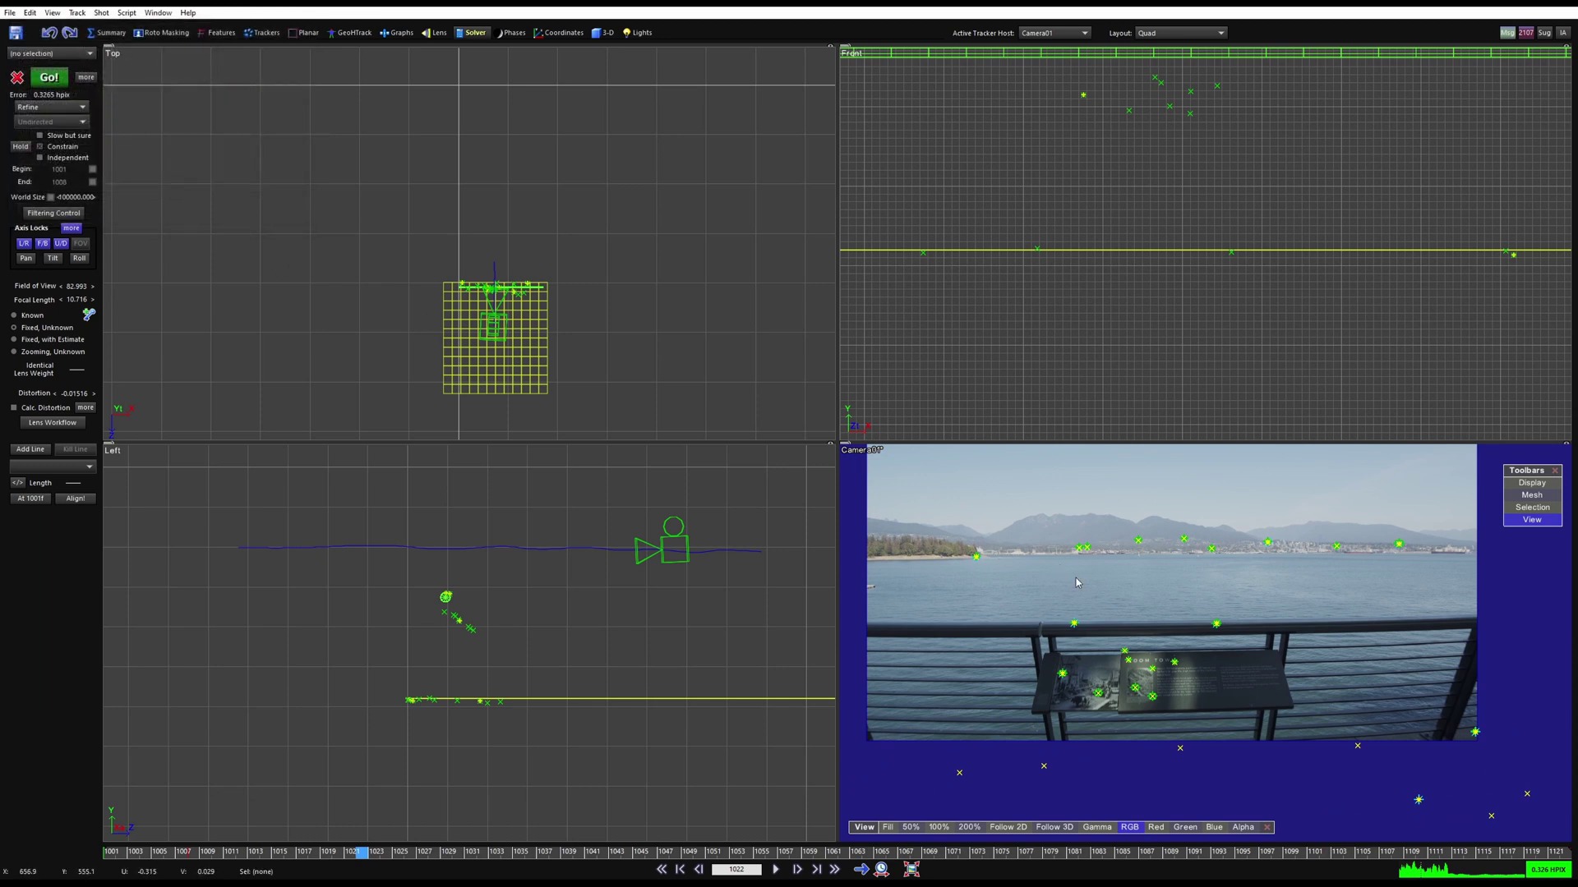
Set the world size to 500 so that the railing and ground meshes display in the camera view.
left_click(74, 198)
type("500")
key("Return")
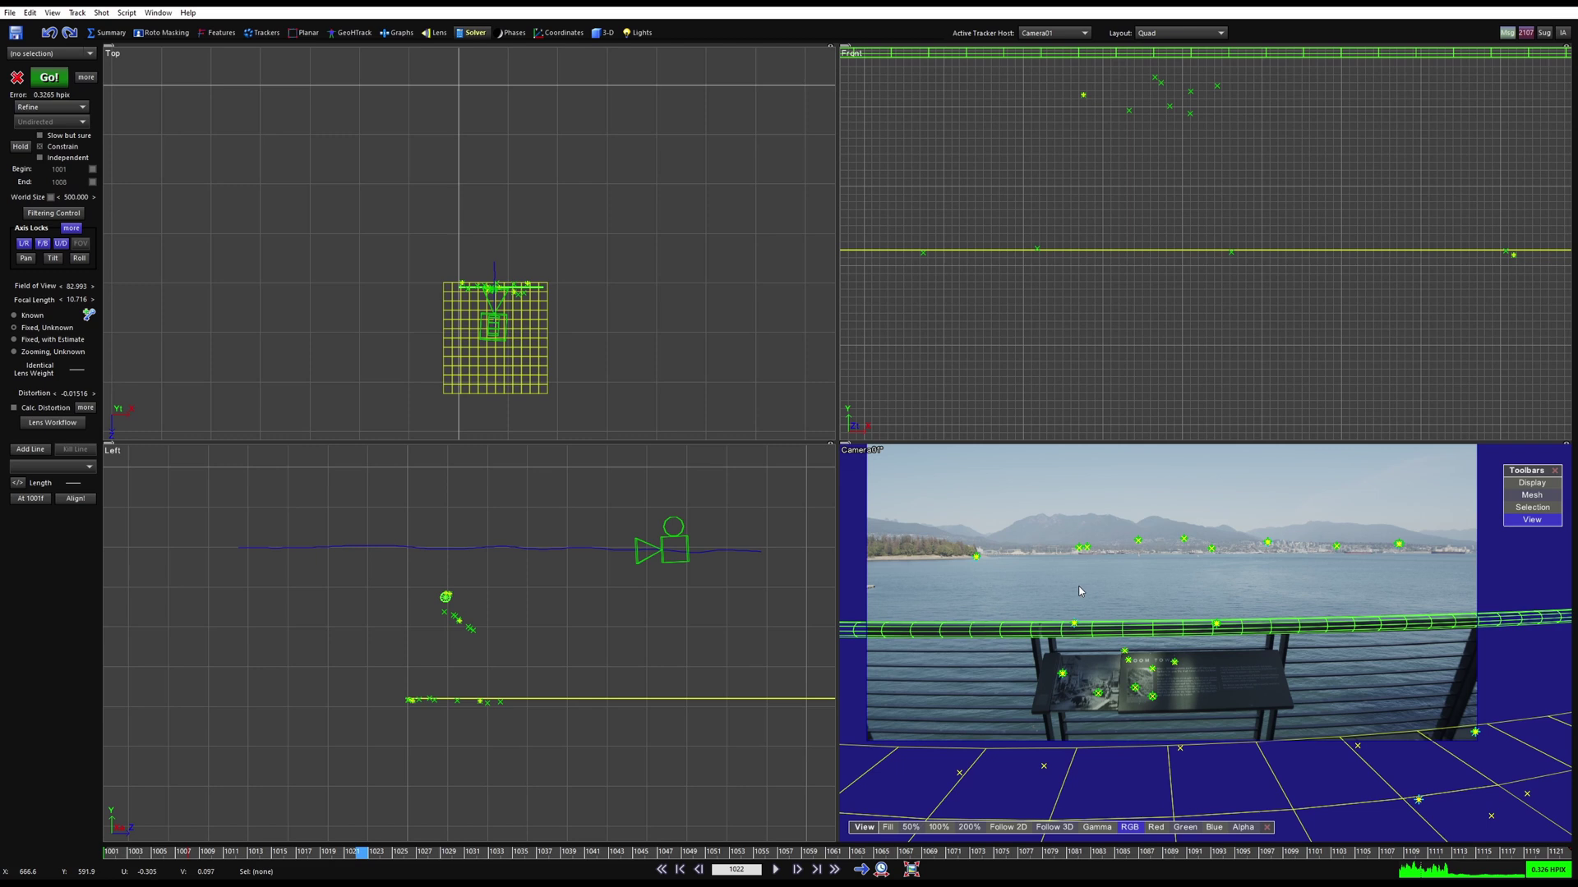
Examine how the ground plane lines up with the floor tracker points in the Left view and the camera view.
middle_click_drag(541, 608, 439, 618)
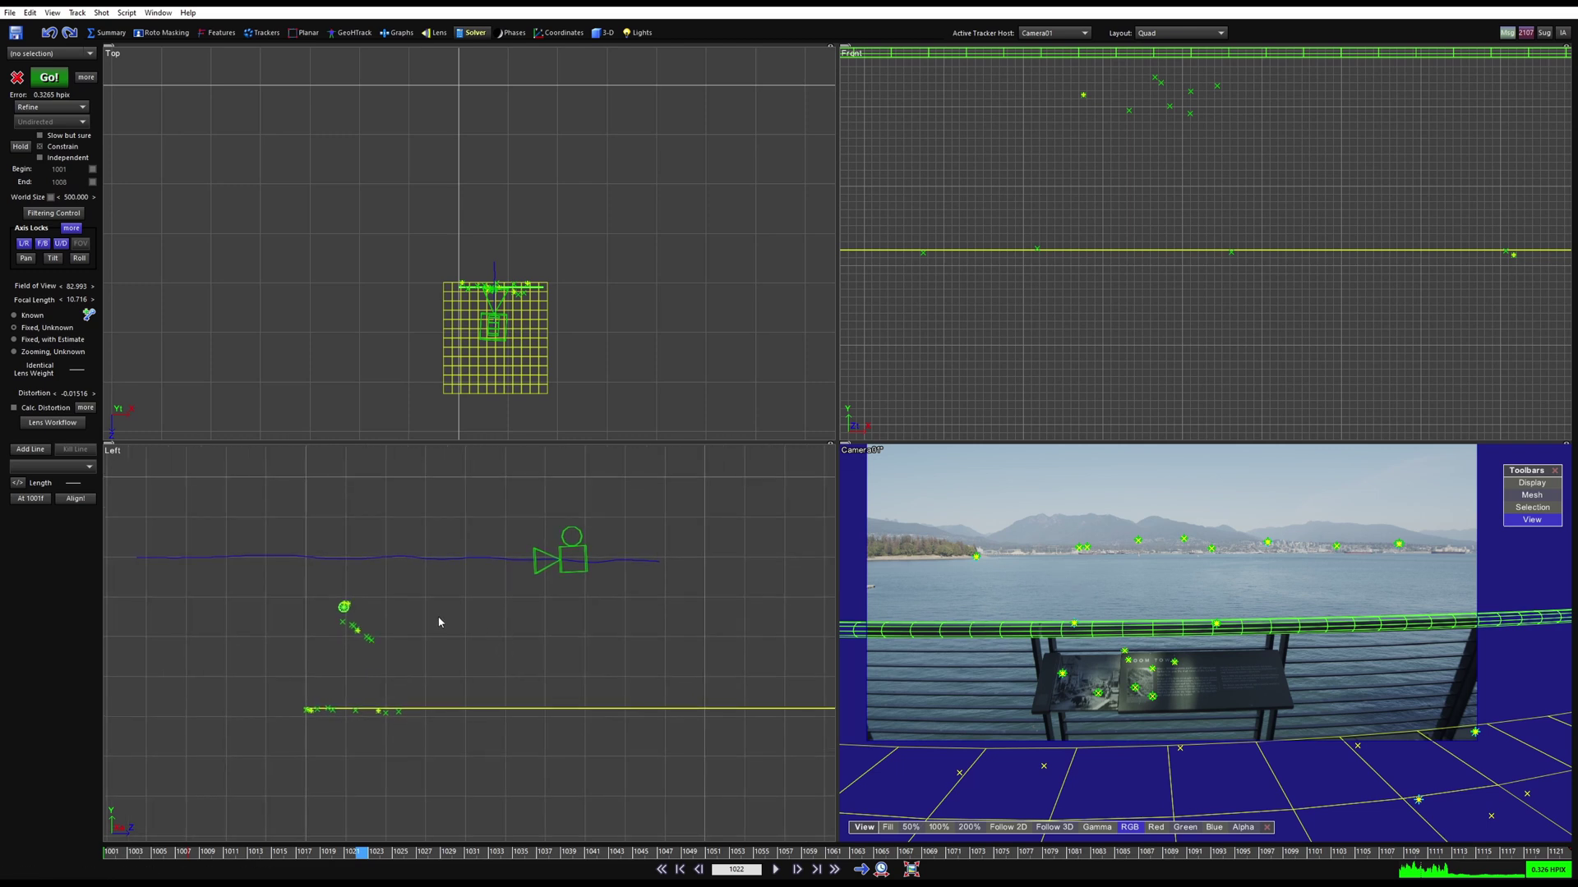
scroll(345, 720, "up", 3)
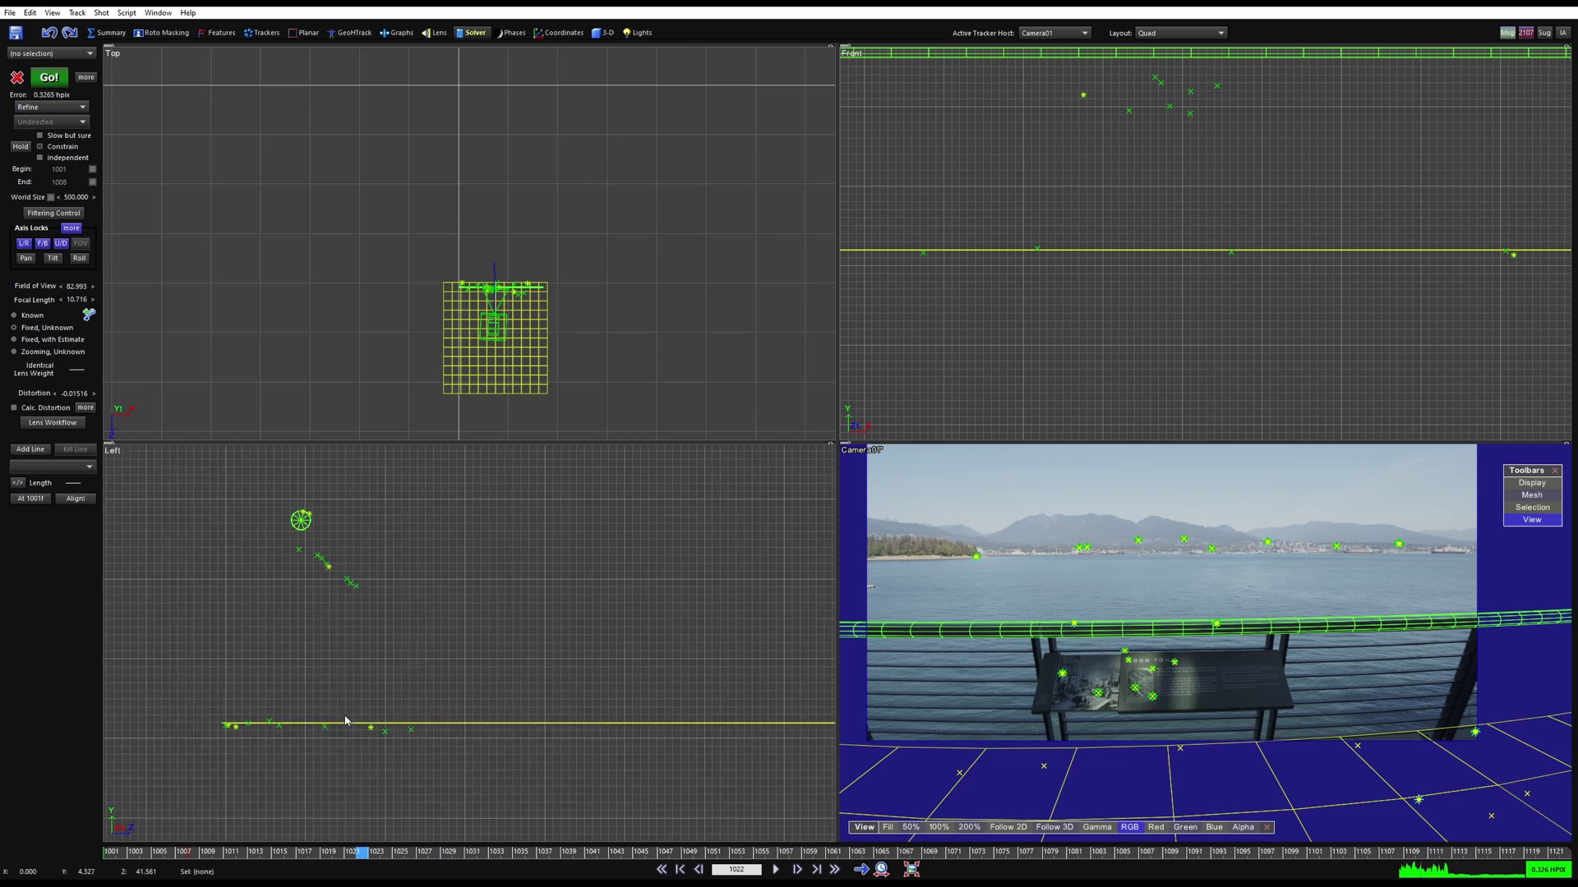
scroll(345, 720, "up", 3)
left_click(359, 716)
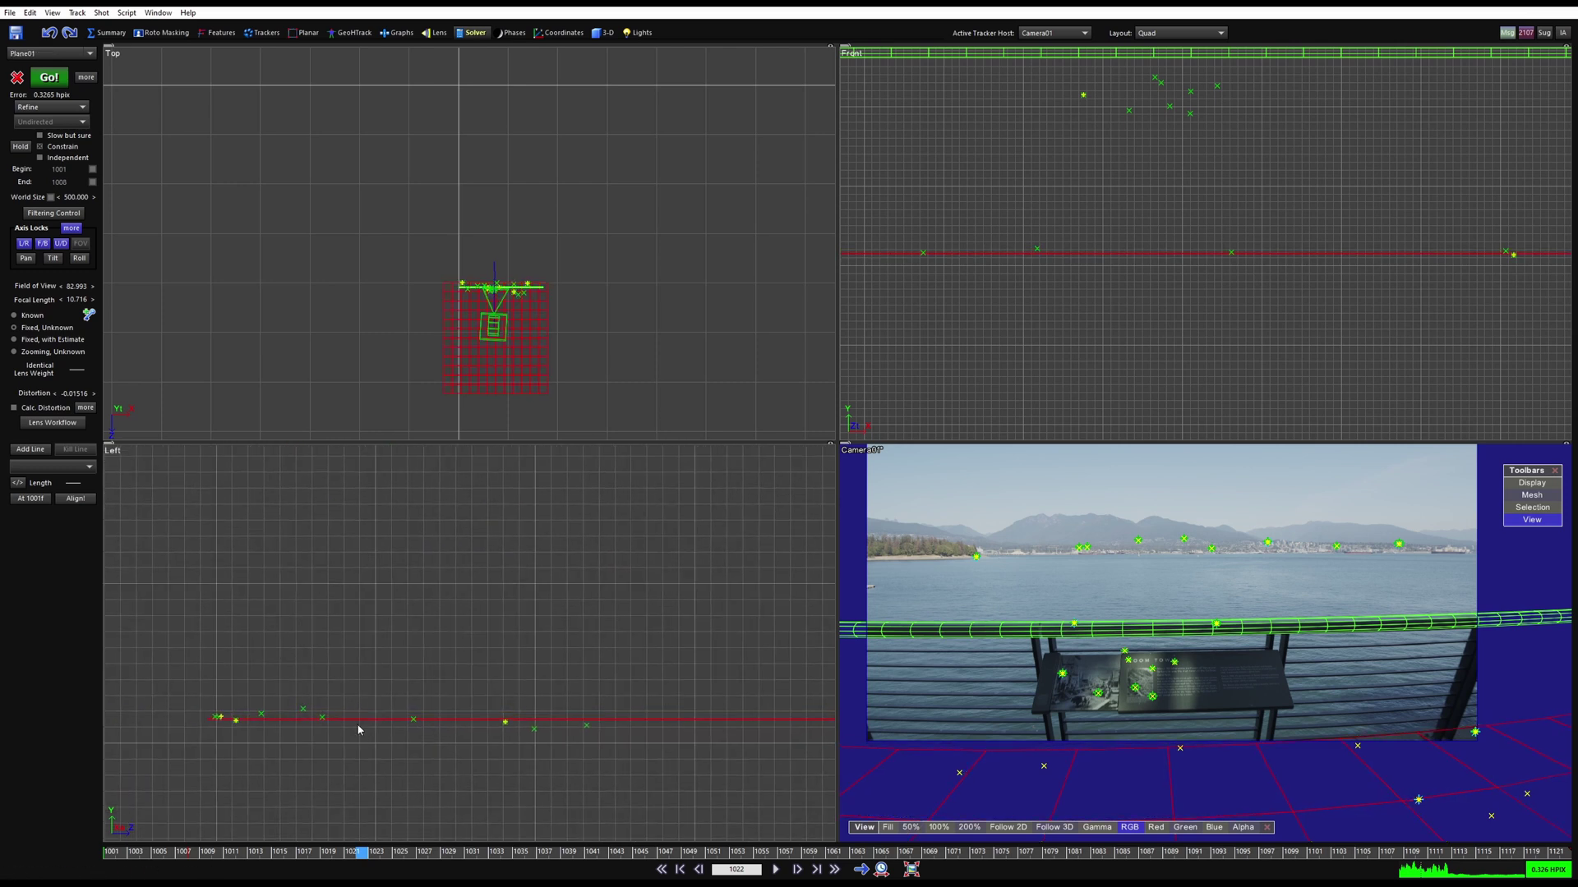
left_click(1035, 664)
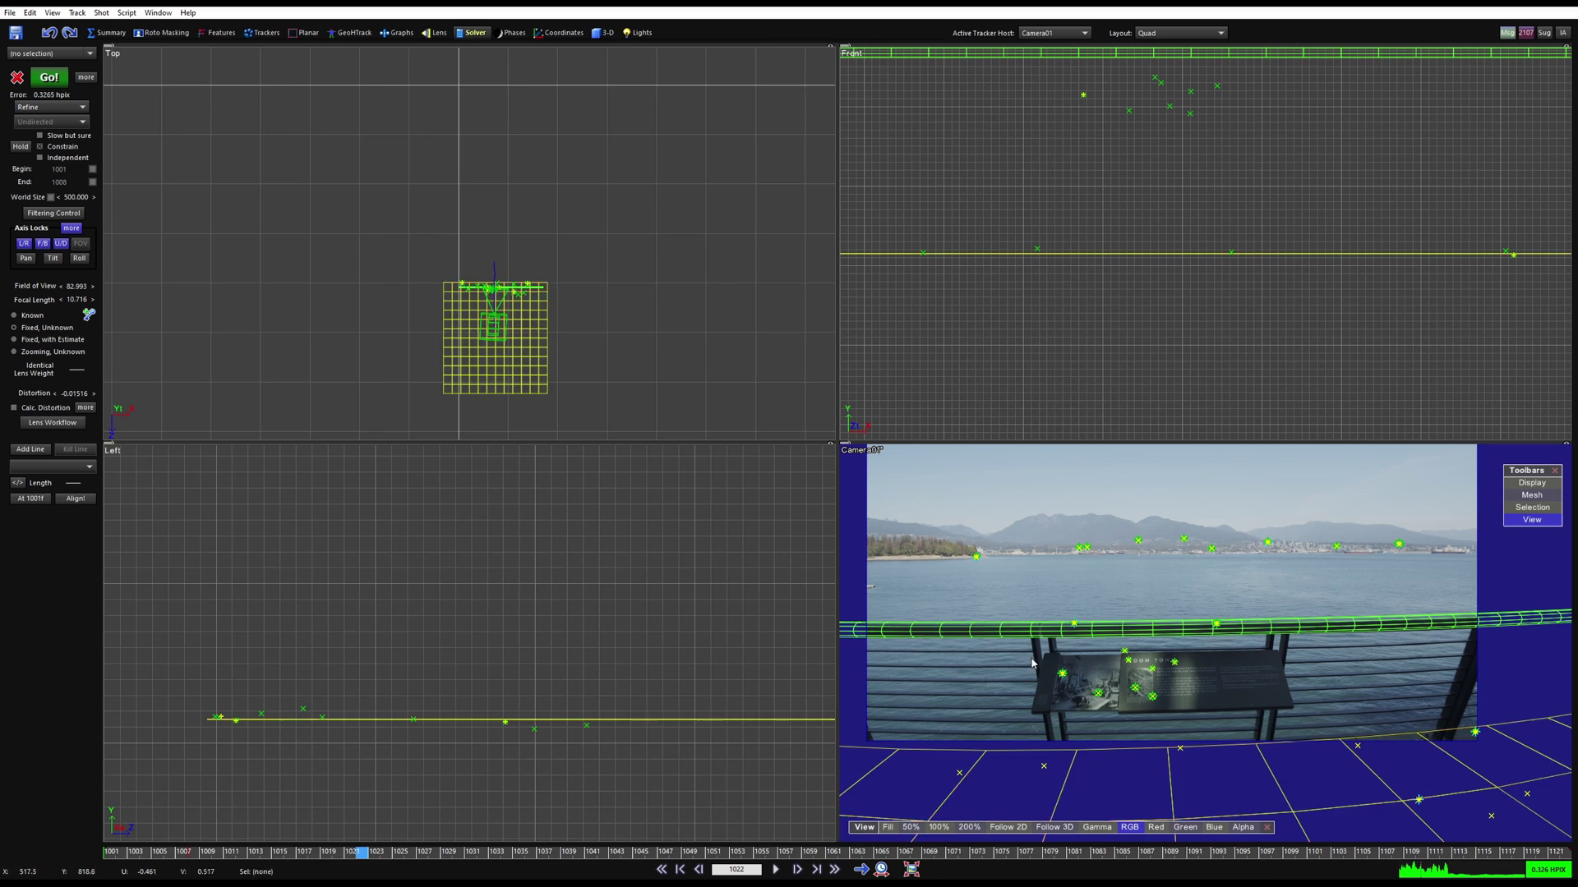
scroll(1043, 662, "down", 3)
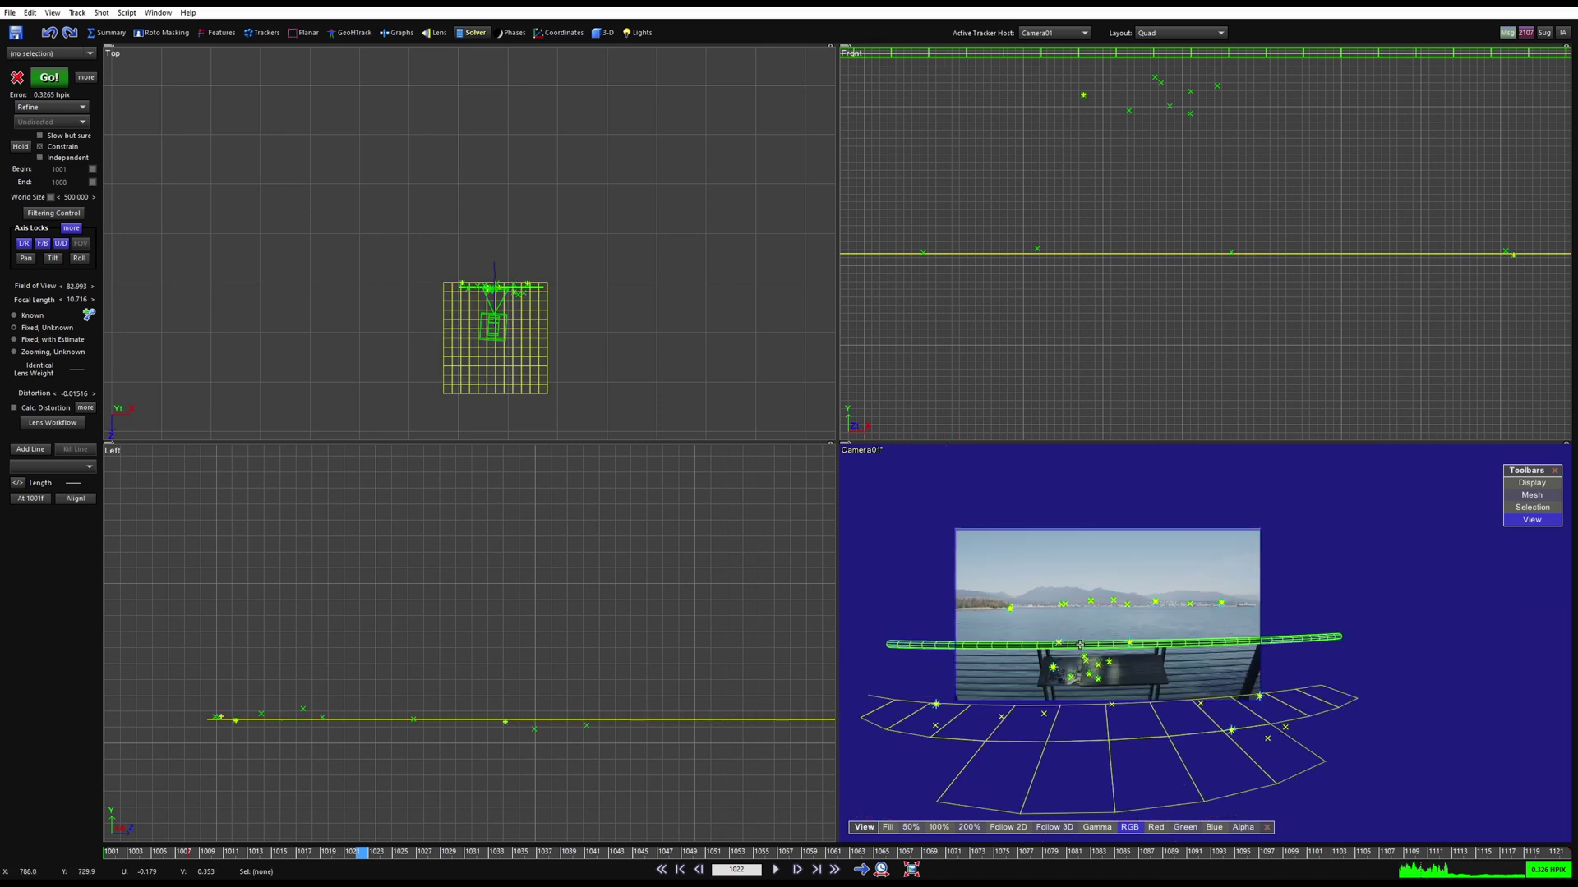
Create a Matrix mesh about 57 by 53 by 56 units in the Top view, beside the ground plane.
left_click(598, 34)
left_click(40, 75)
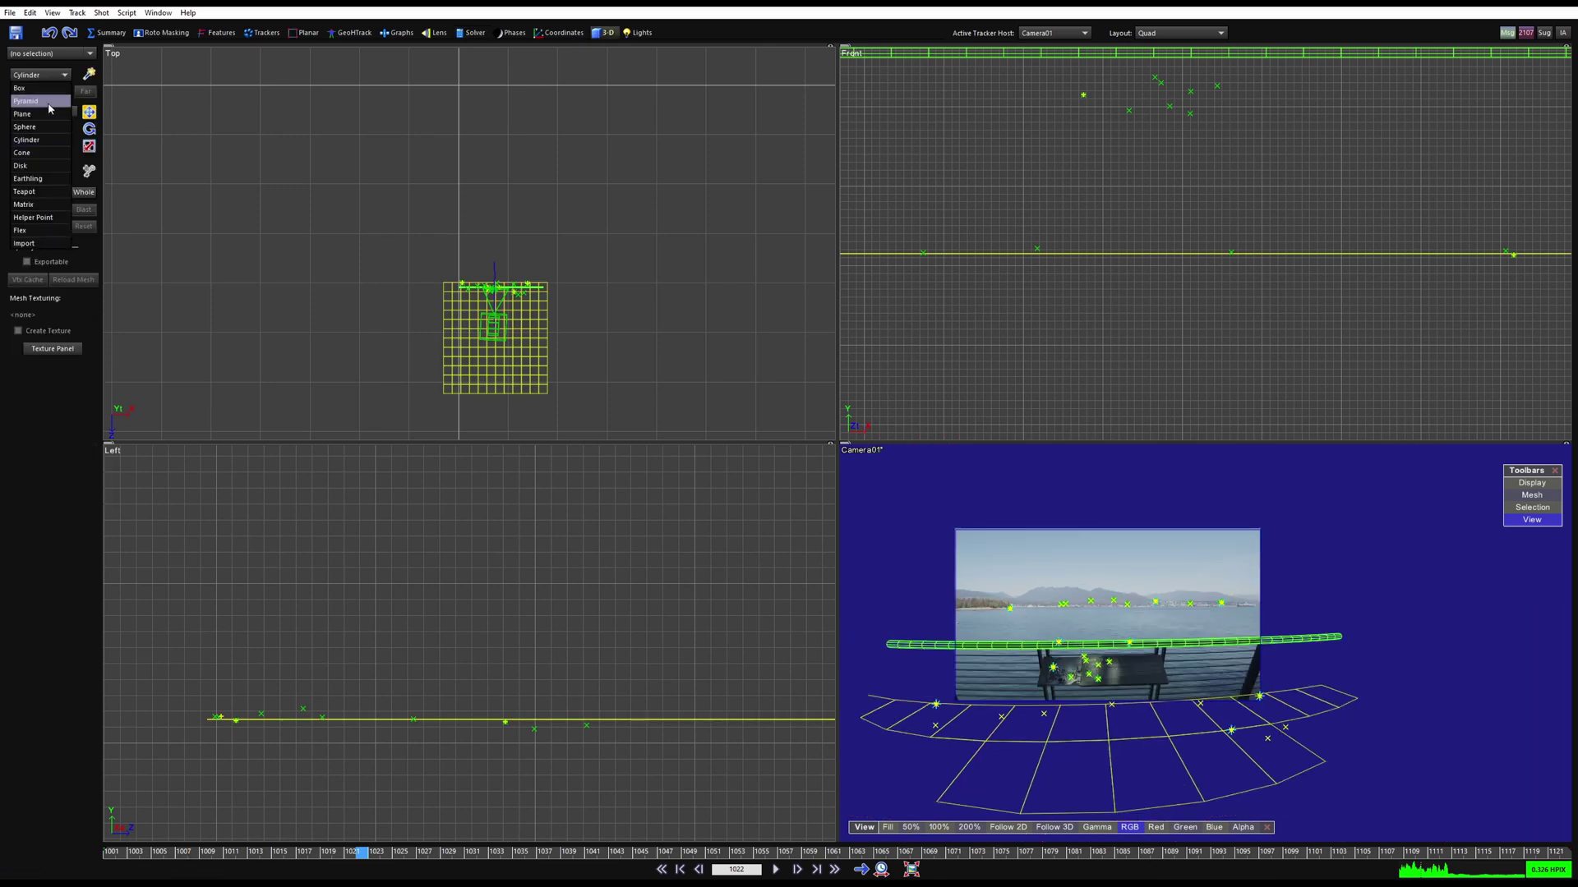
left_click(48, 204)
scroll(477, 338, "down", 3)
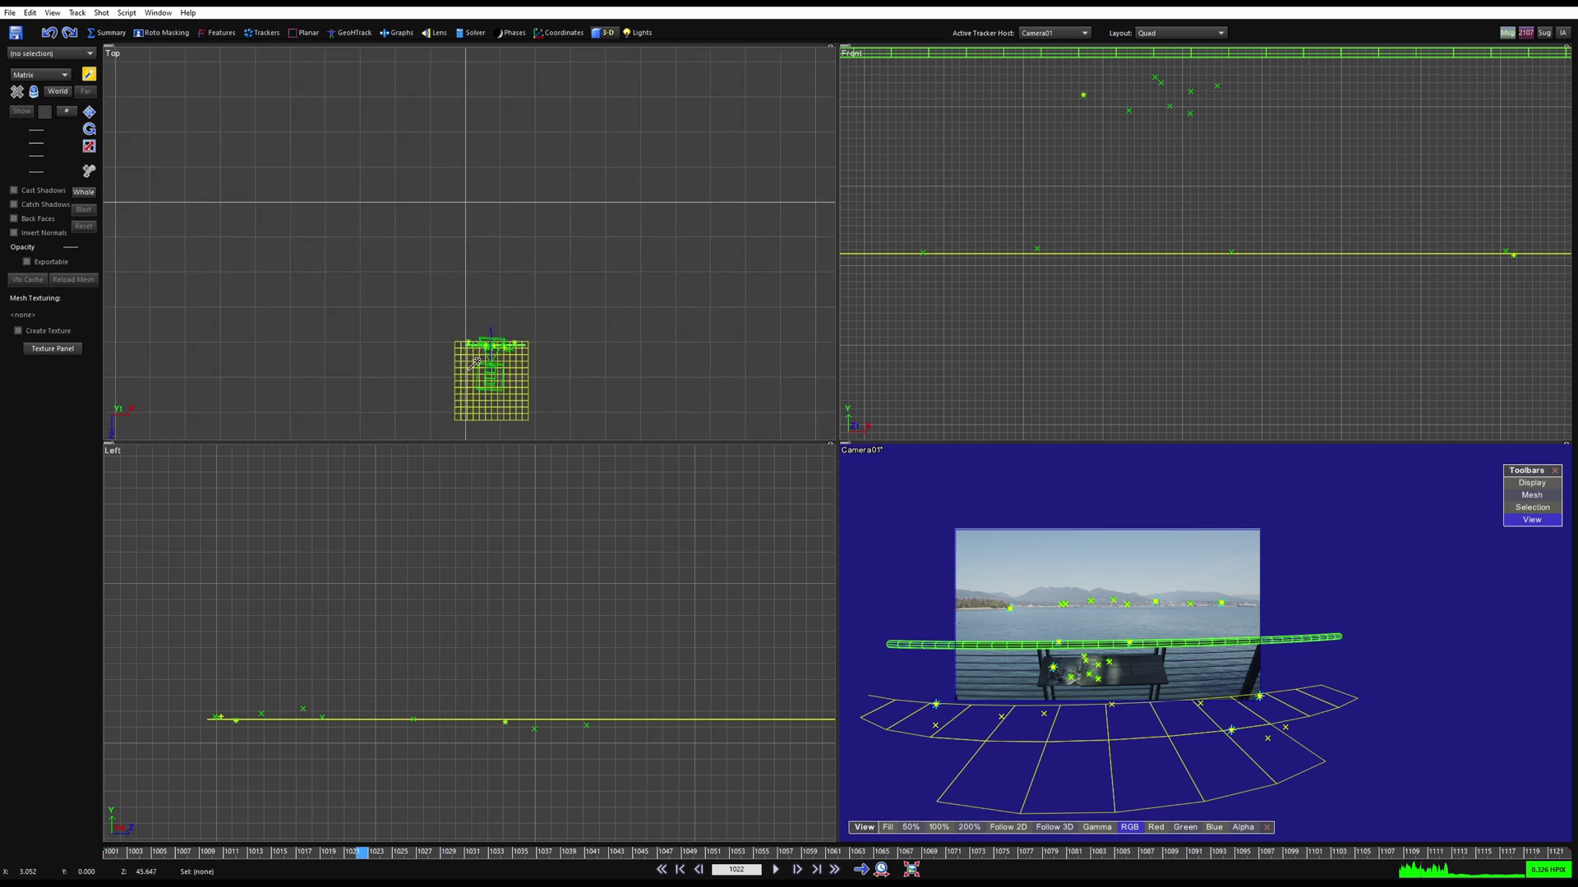
scroll(377, 158, "down", 3)
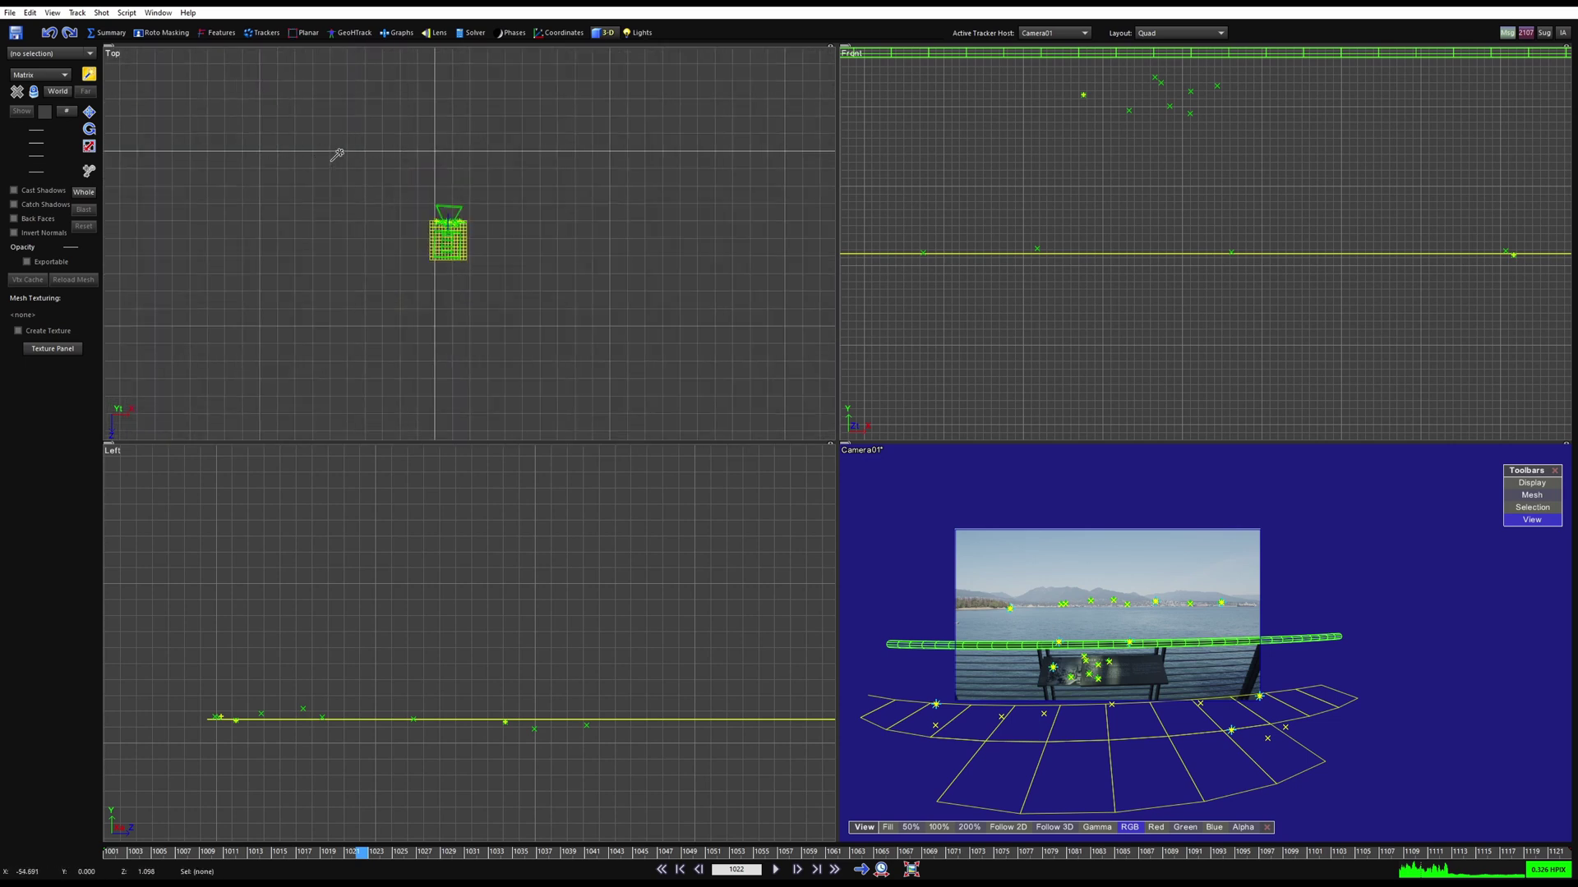
scroll(344, 158, "up", 2)
scroll(423, 491, "down", 8)
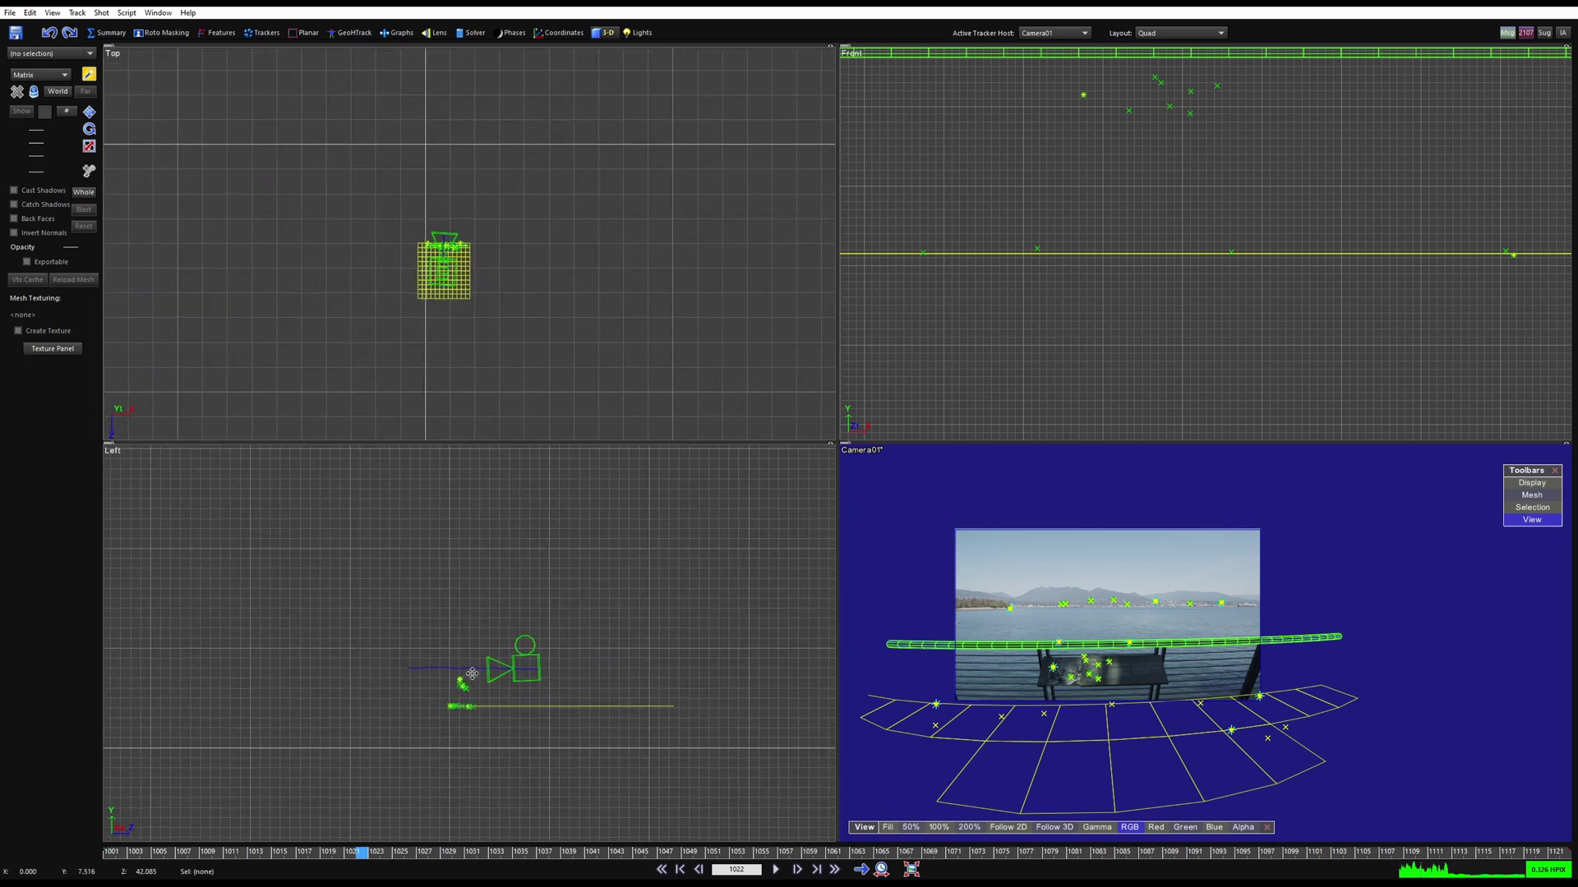
left_click(300, 144)
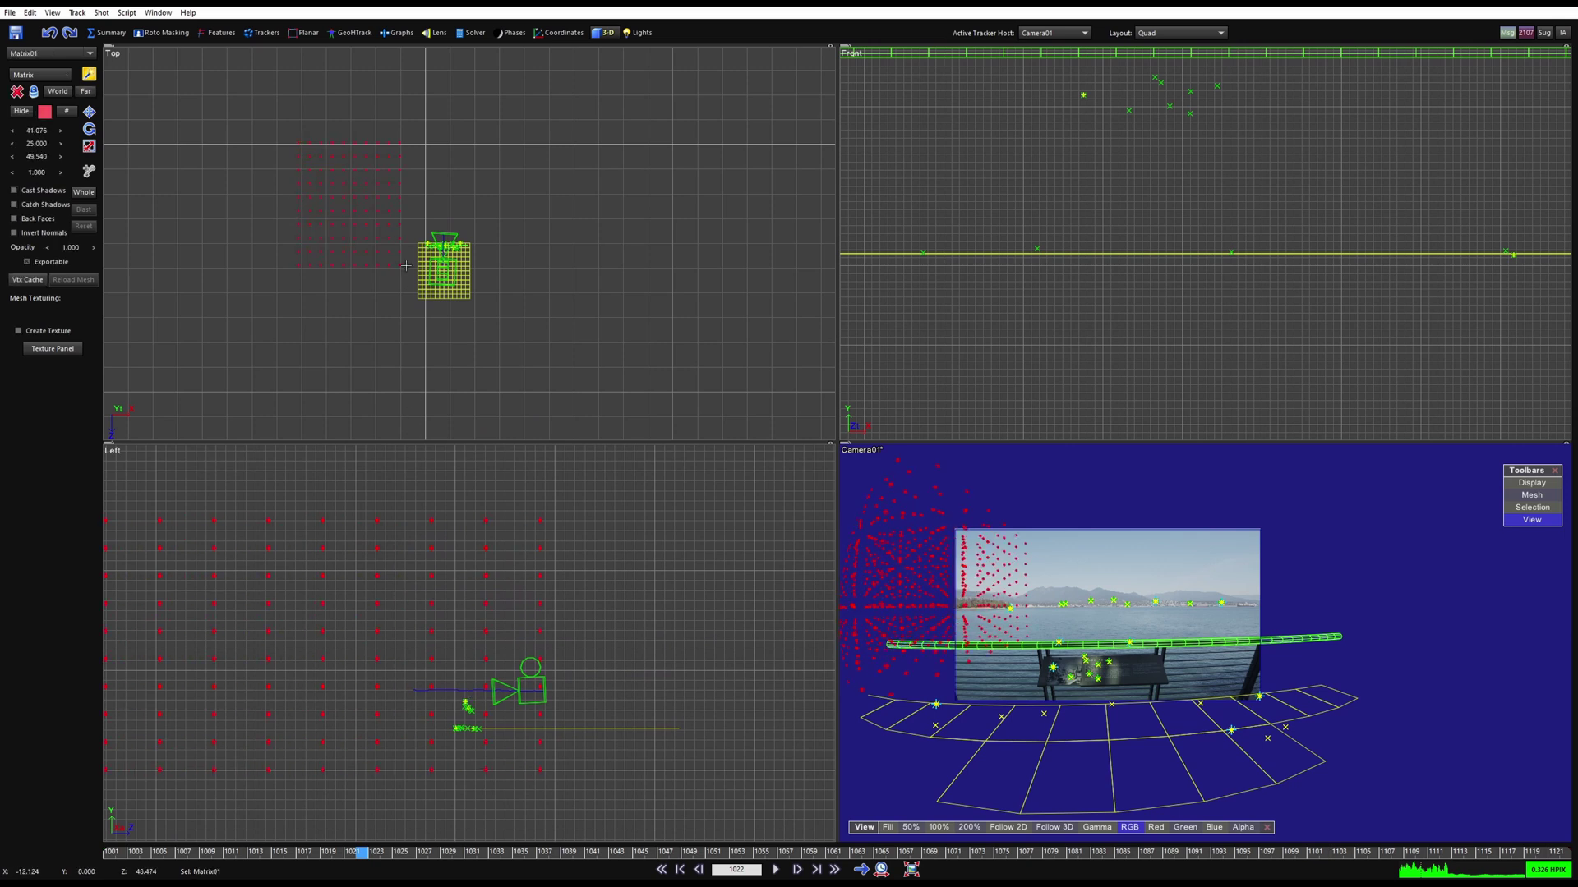
left_click_drag(440, 287, 461, 412)
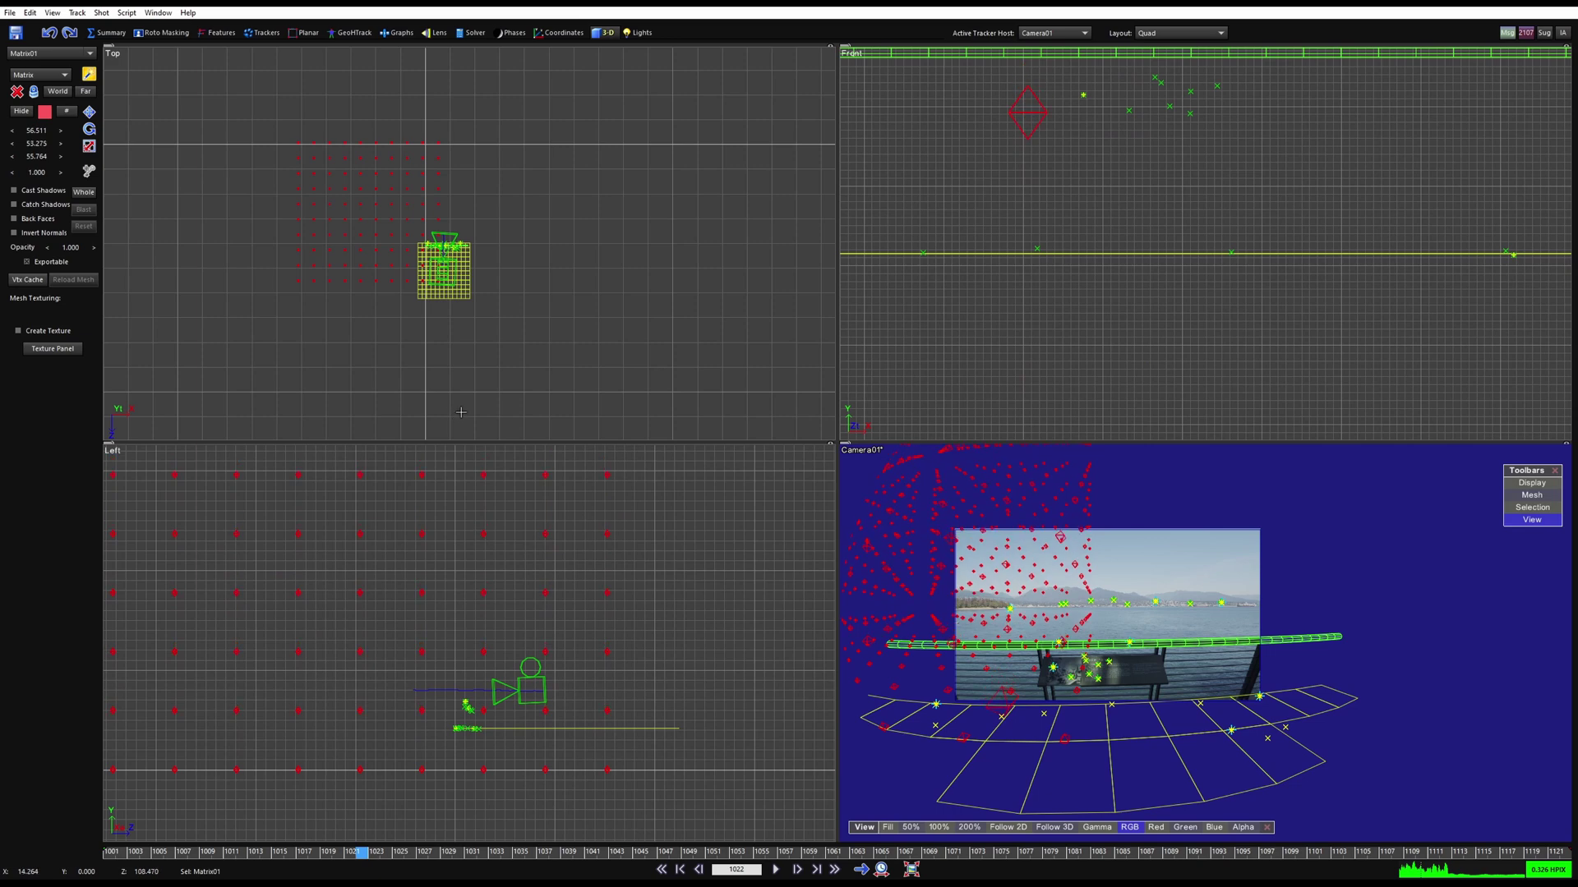
Move the matrix in the Top view to about X 7.3, Y 0, Z 16.7 so it spreads across the area ahead of the camera.
left_click(89, 113)
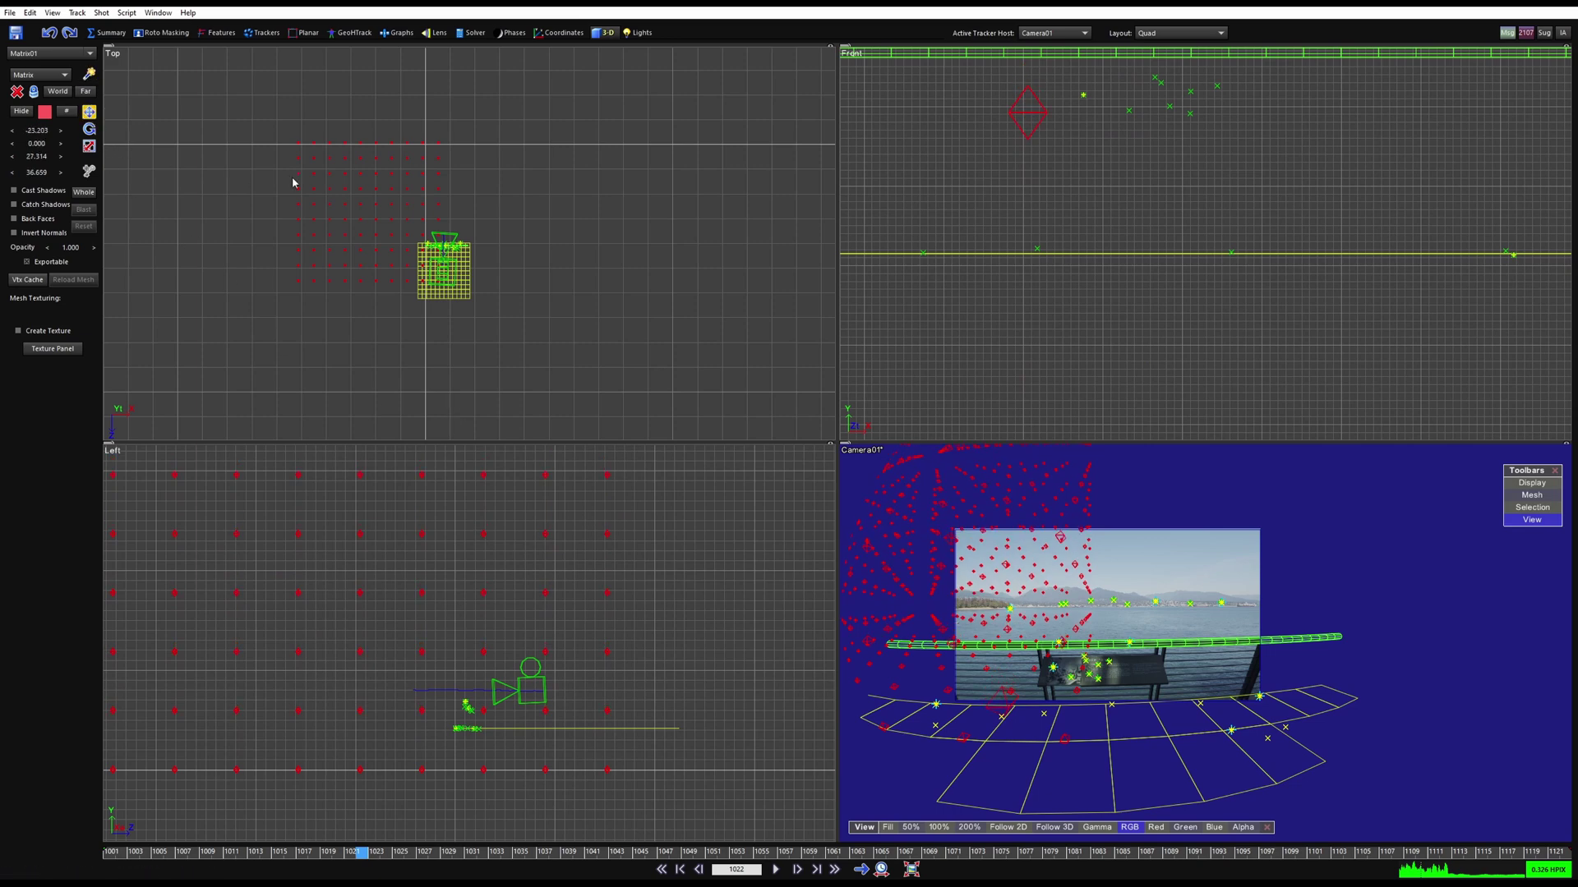
left_click_drag(341, 193, 416, 159)
scroll(437, 230, "up", 5)
left_click_drag(441, 248, 448, 246)
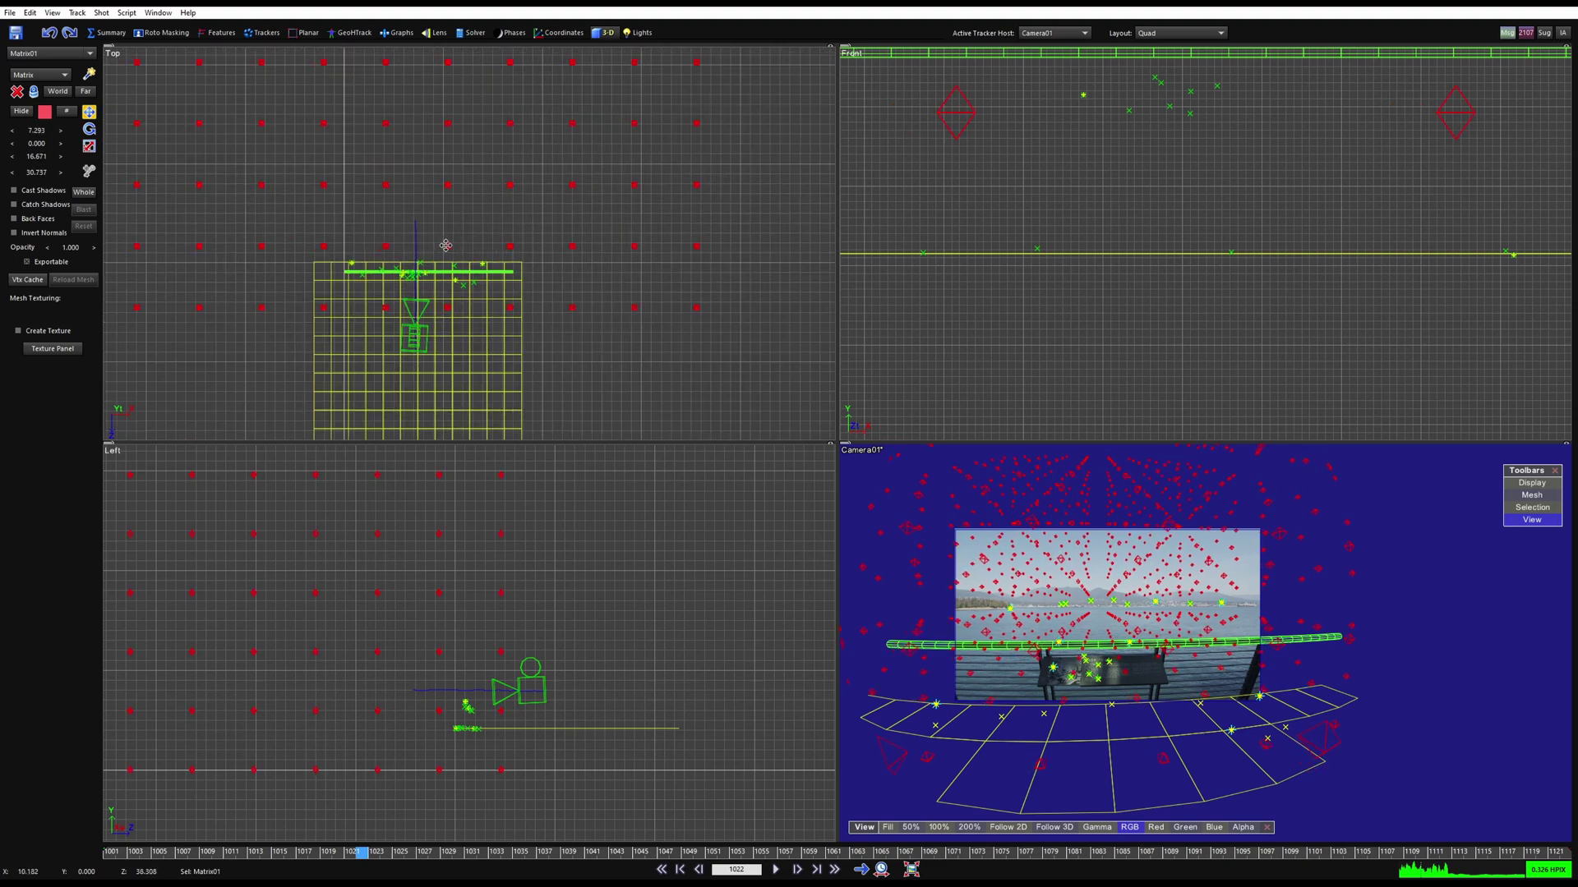
Show the shot full-size in the Camera layout and play it from frame 1001 to check the matrix points against the footage.
key("5")
scroll(770, 433, "up", 8)
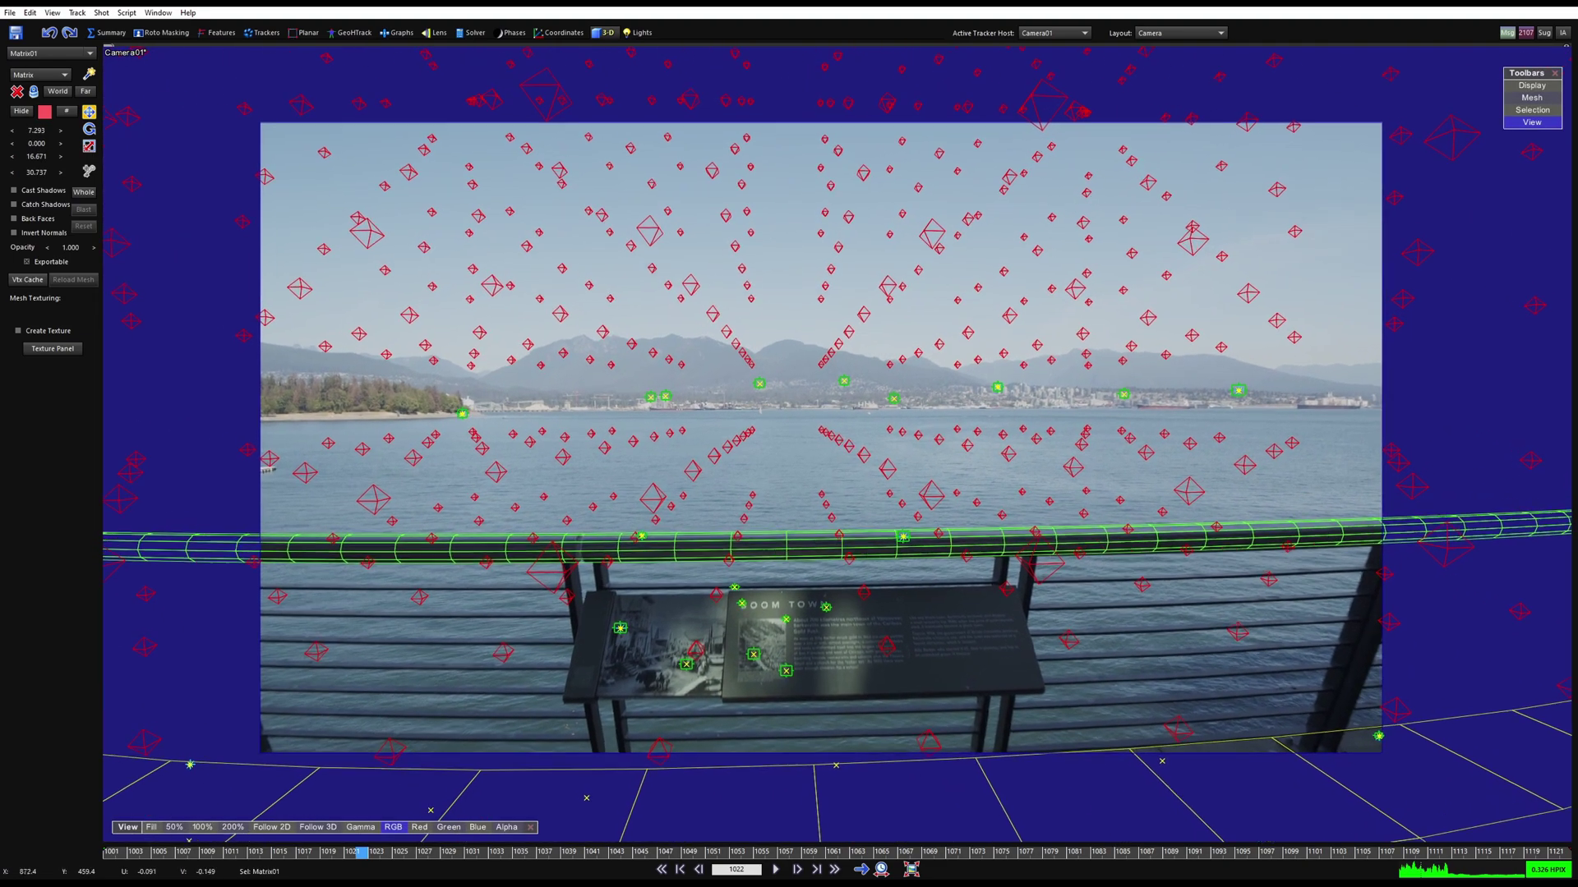
scroll(771, 433, "up", 1)
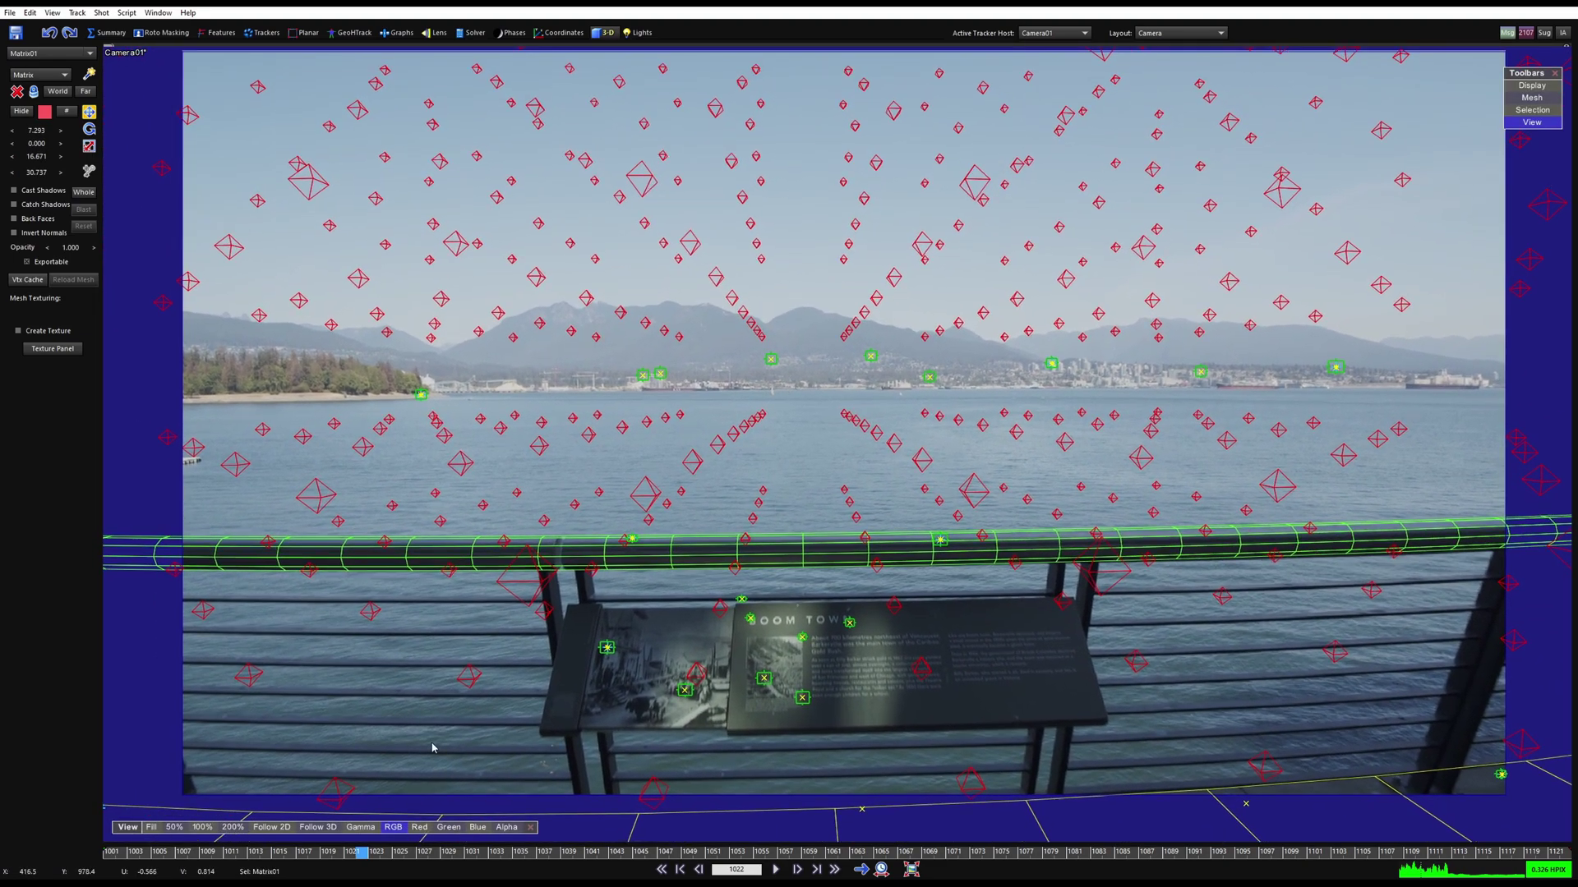
left_click(296, 855)
left_click_drag(296, 860, 71, 862)
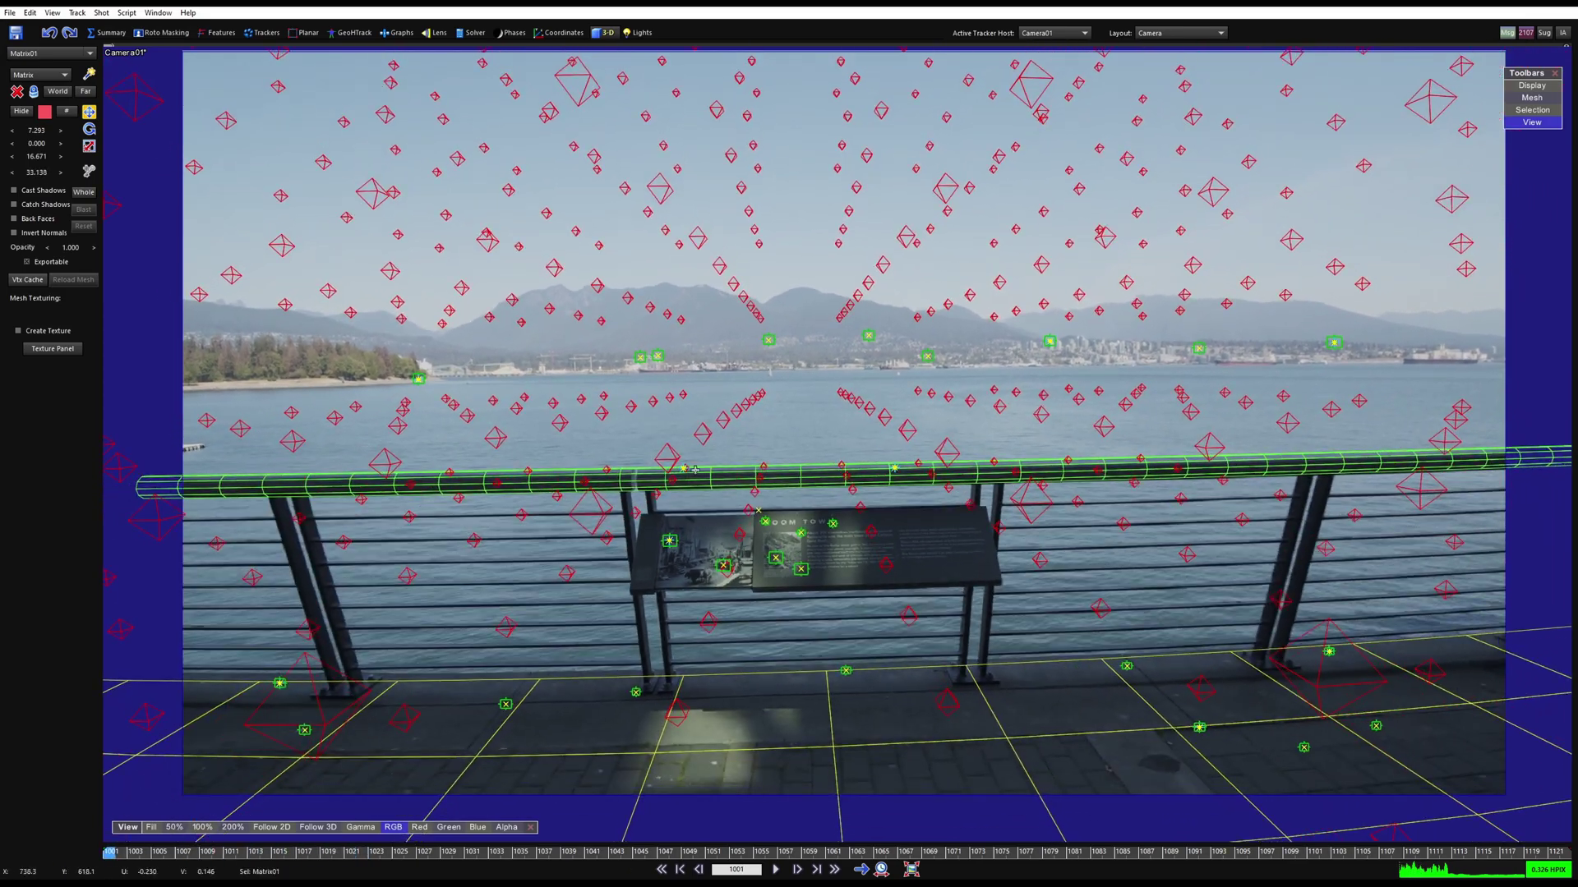
key("space")
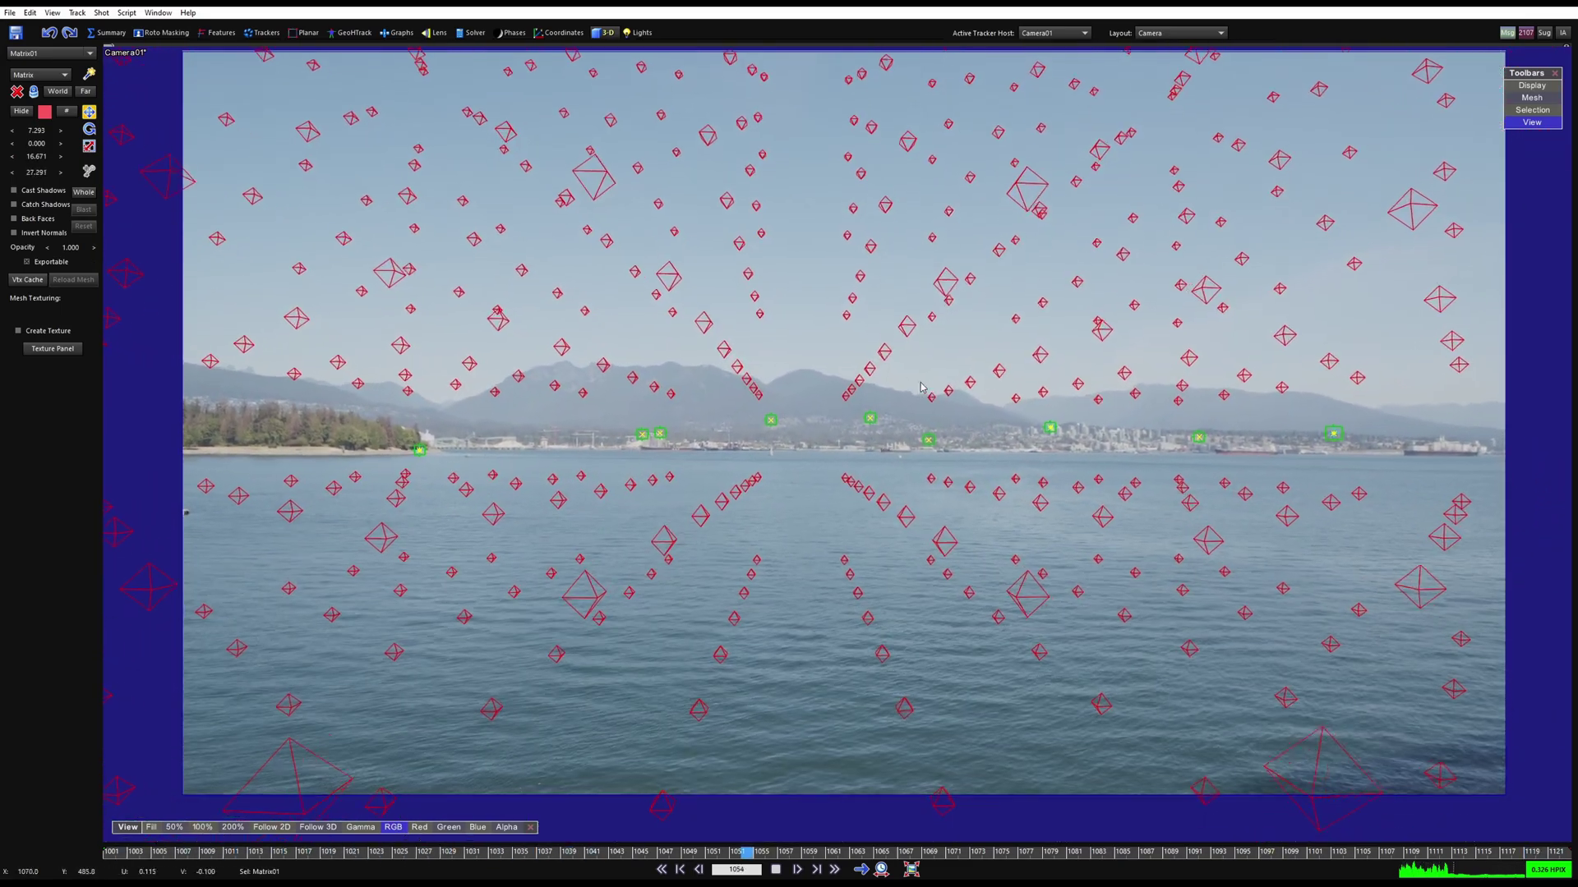
Step back and forth through about frames 1040 to 1050, checking how the railing mesh fits the railing as it leaves the frame.
left_click_drag(761, 852, 650, 851)
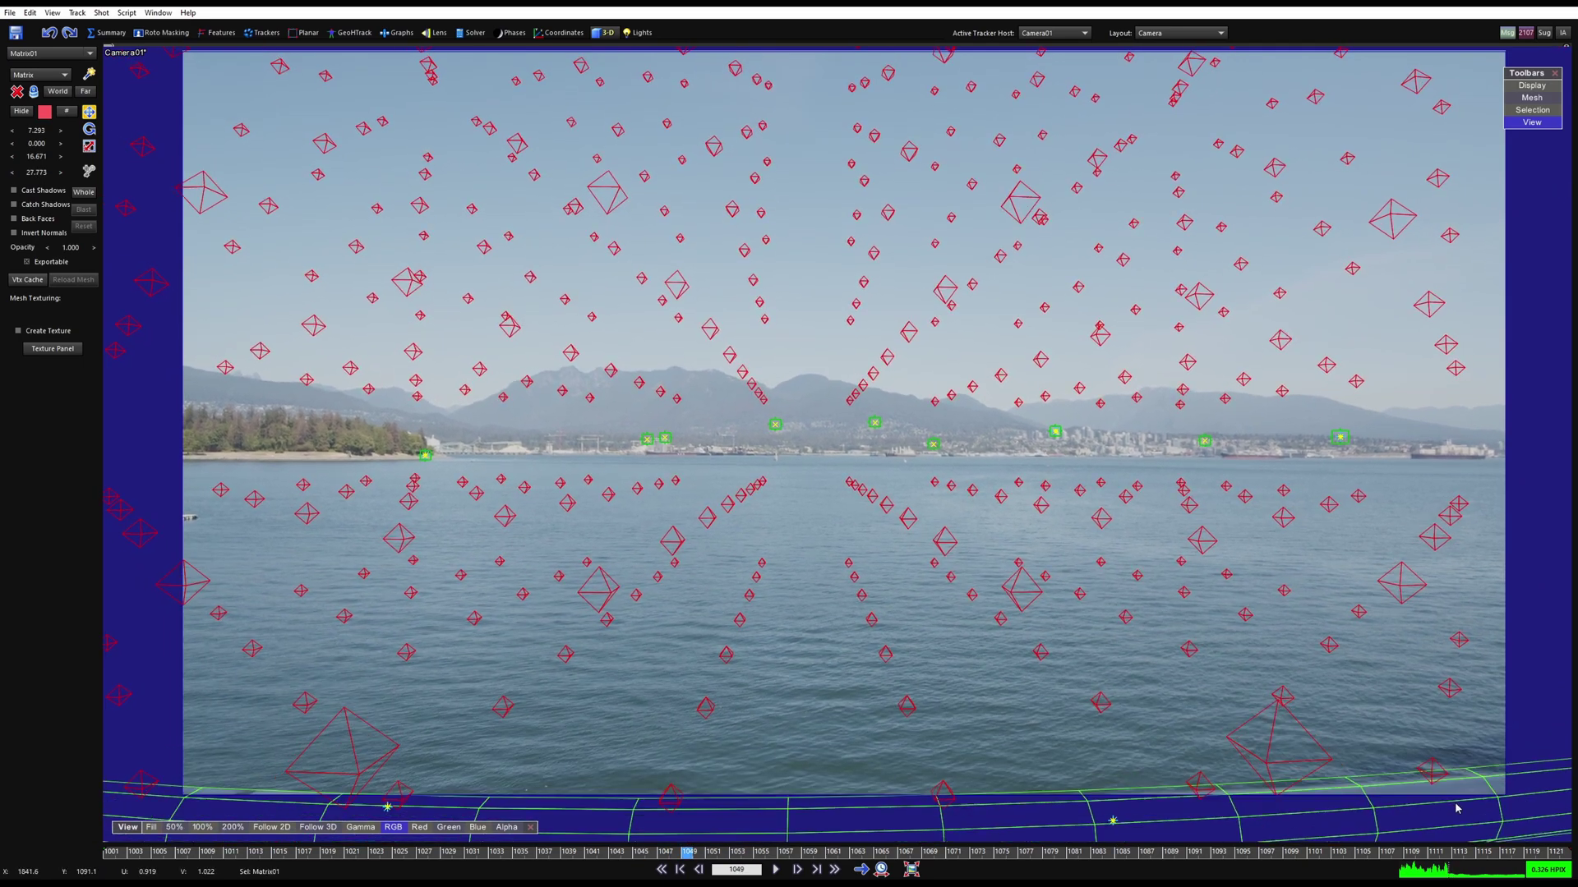
key("Left")
key("Left")
scroll(1468, 780, "up", 4)
middle_click_drag(1454, 765, 1146, 659)
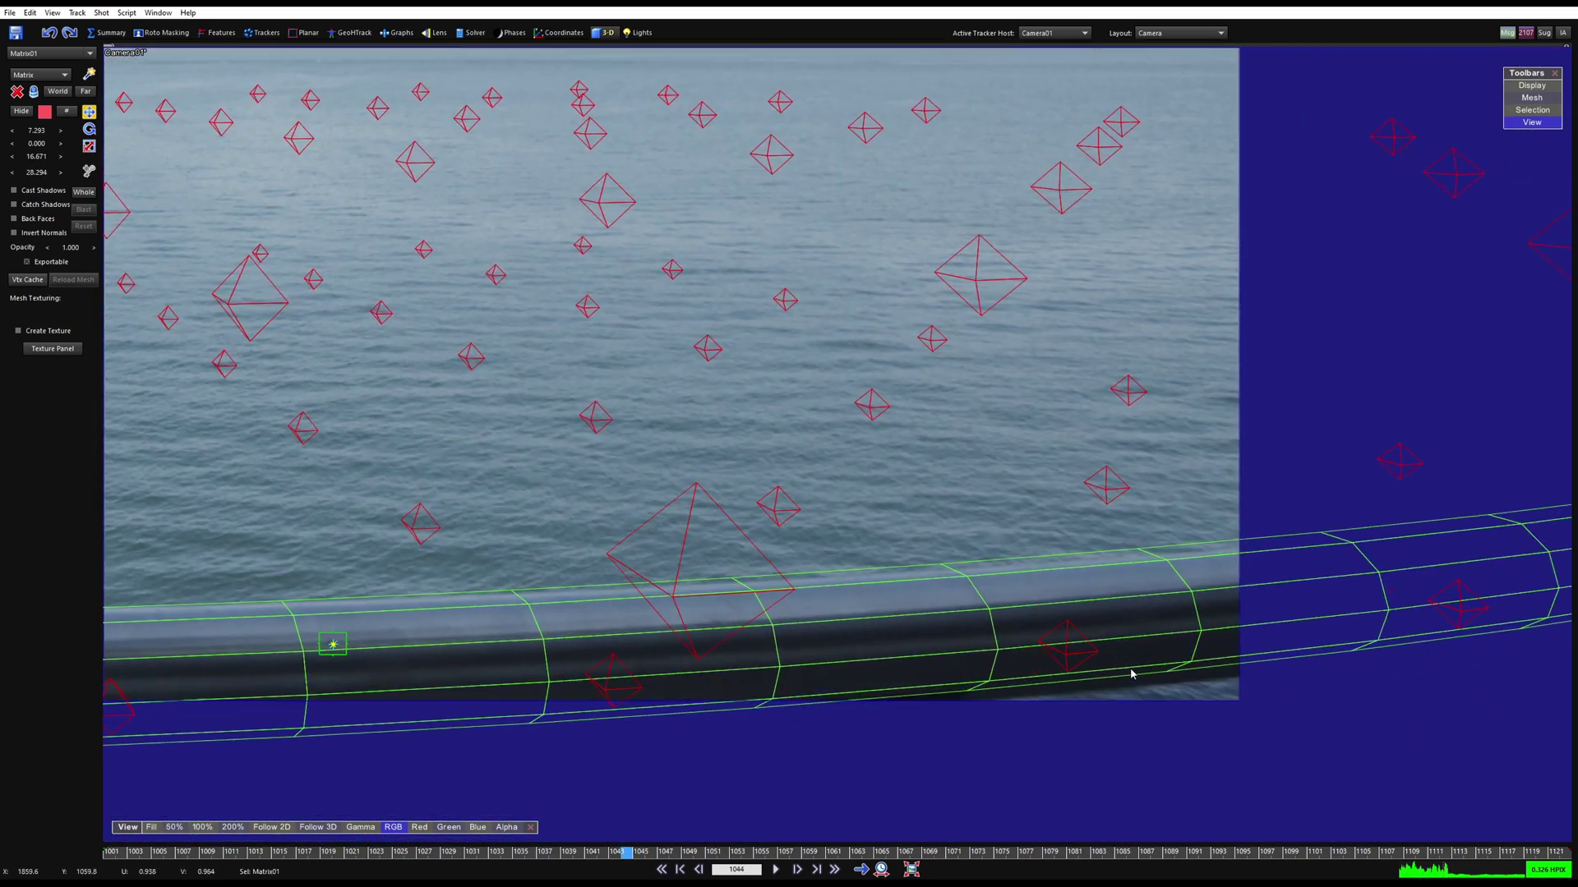
key("Left")
key("Left")
key("Left")
key("Left")
key("Right")
key("Right")
key("Right")
key("Right")
key("Right")
key("Right")
key("Right")
key("Right")
key("Right")
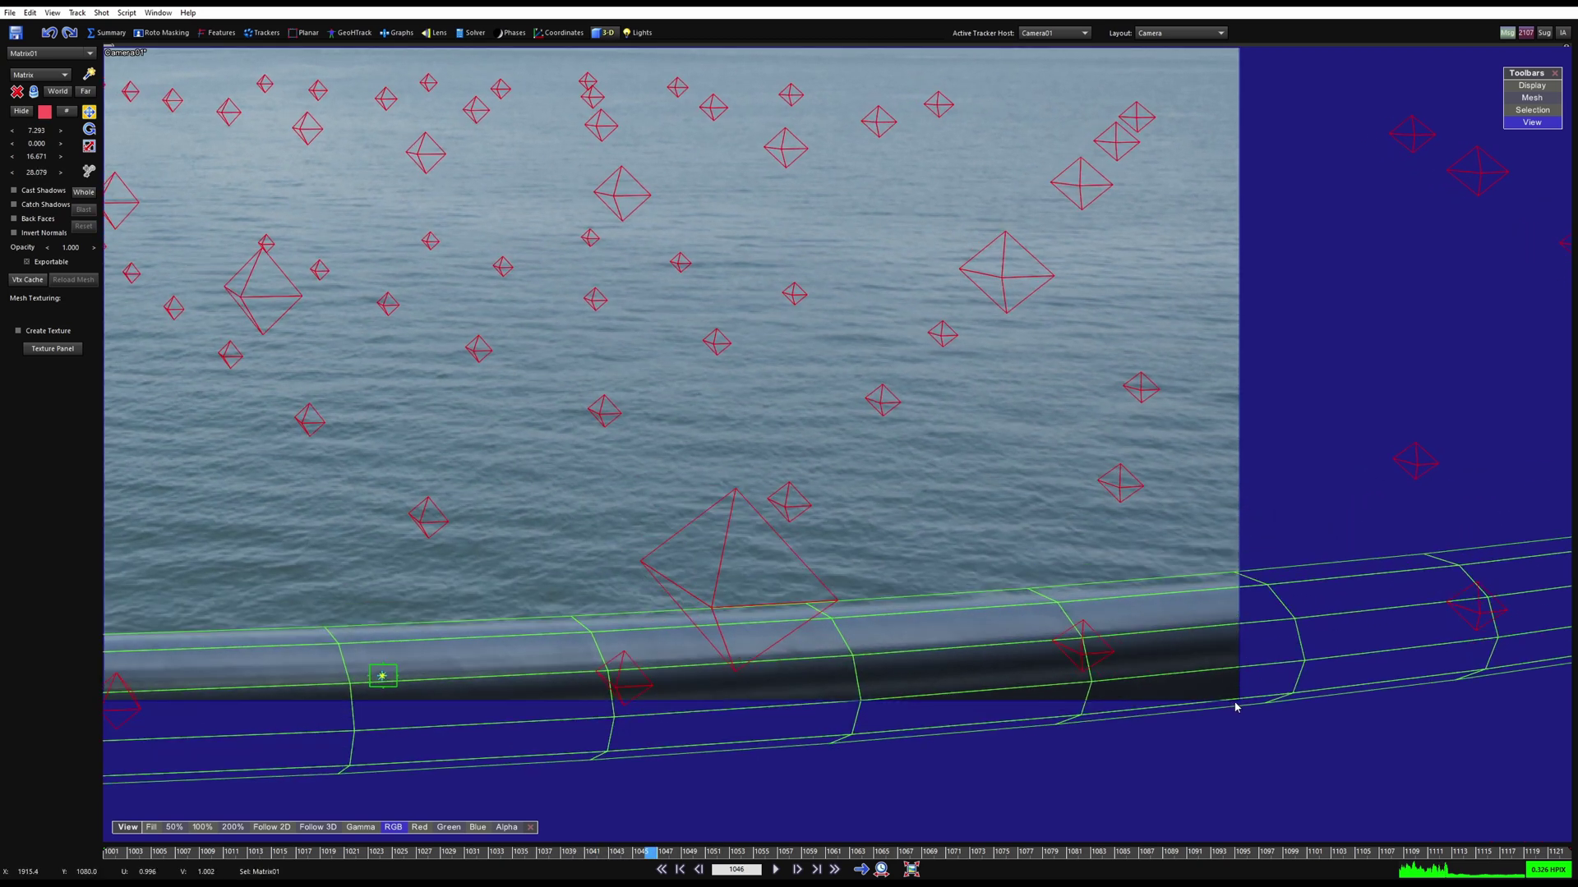
key("Right")
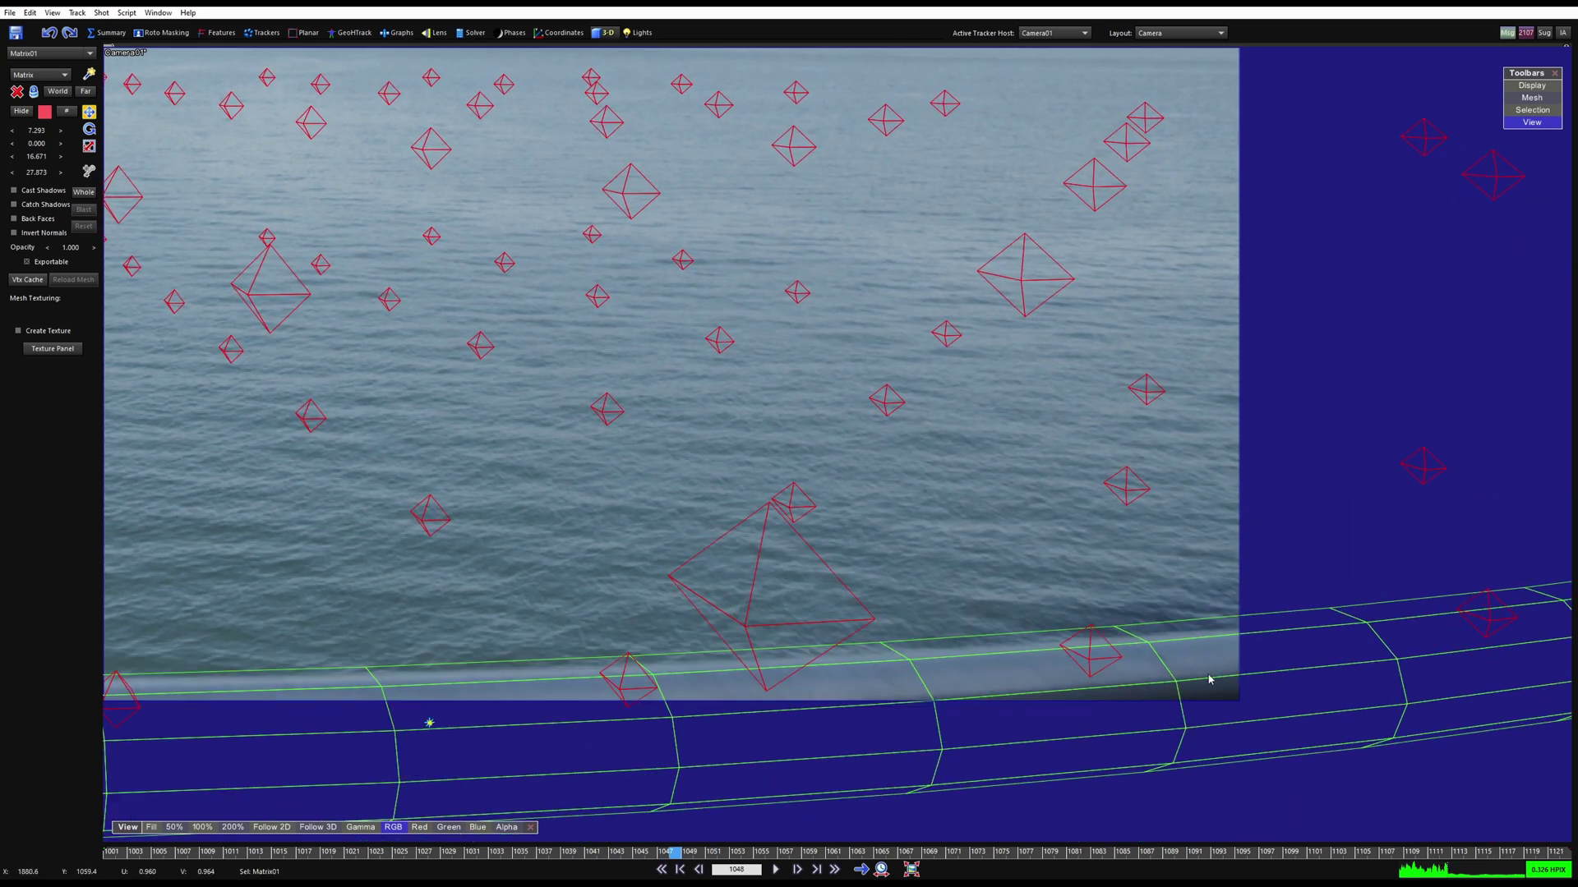
scroll(1167, 633, "down", 2)
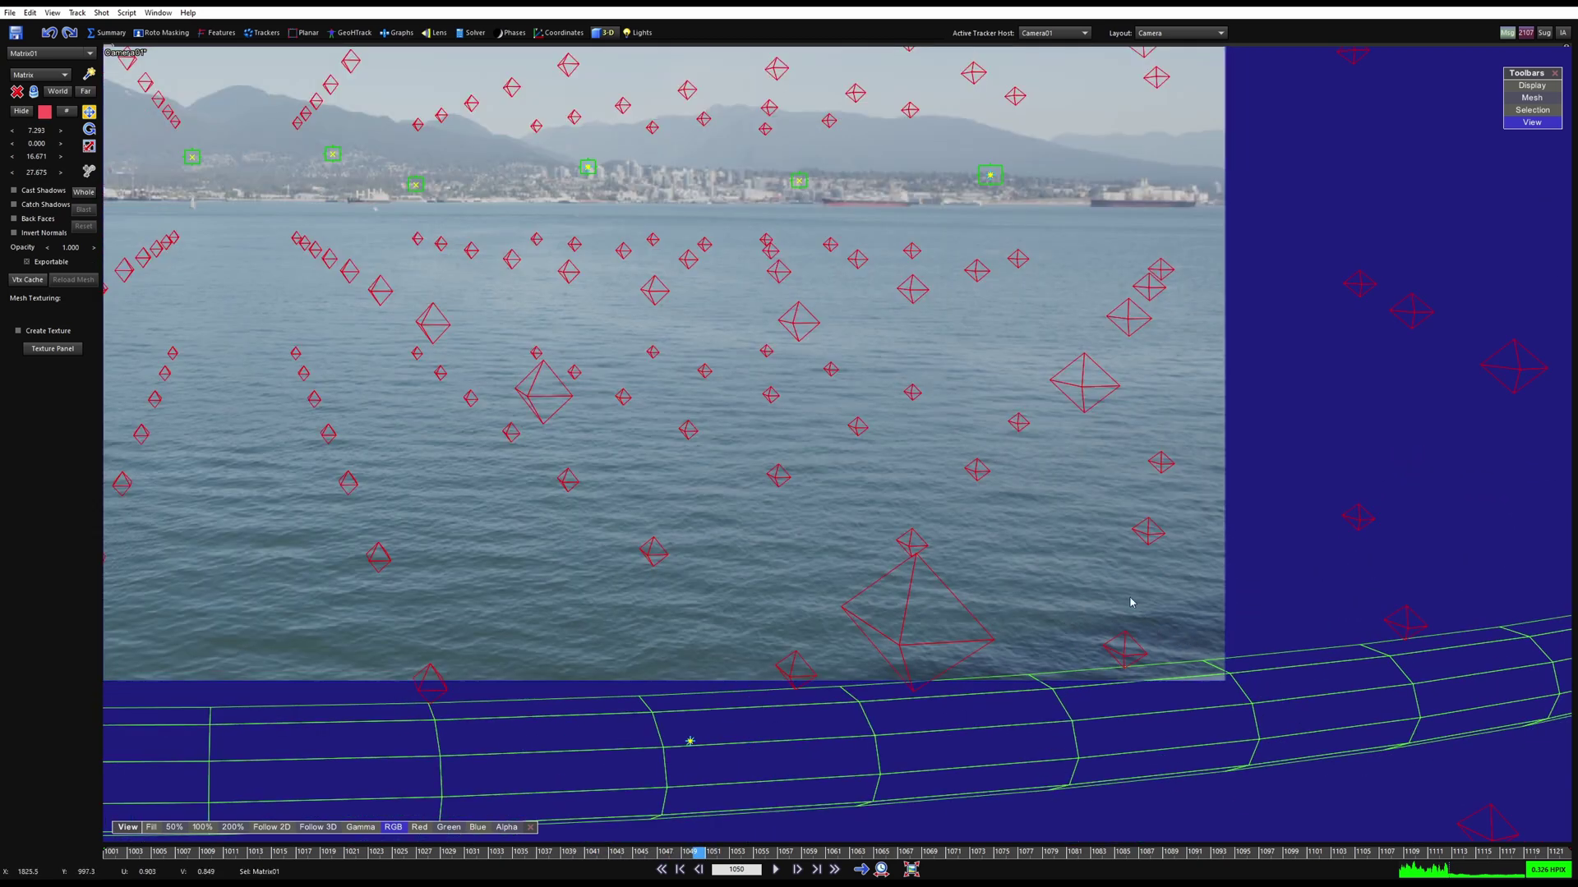
Open the Graph Editor, show only the camera's solved-path X and Y curves, and inspect them around frame 1050.
key("F7")
left_click_drag(937, 196, 656, 64)
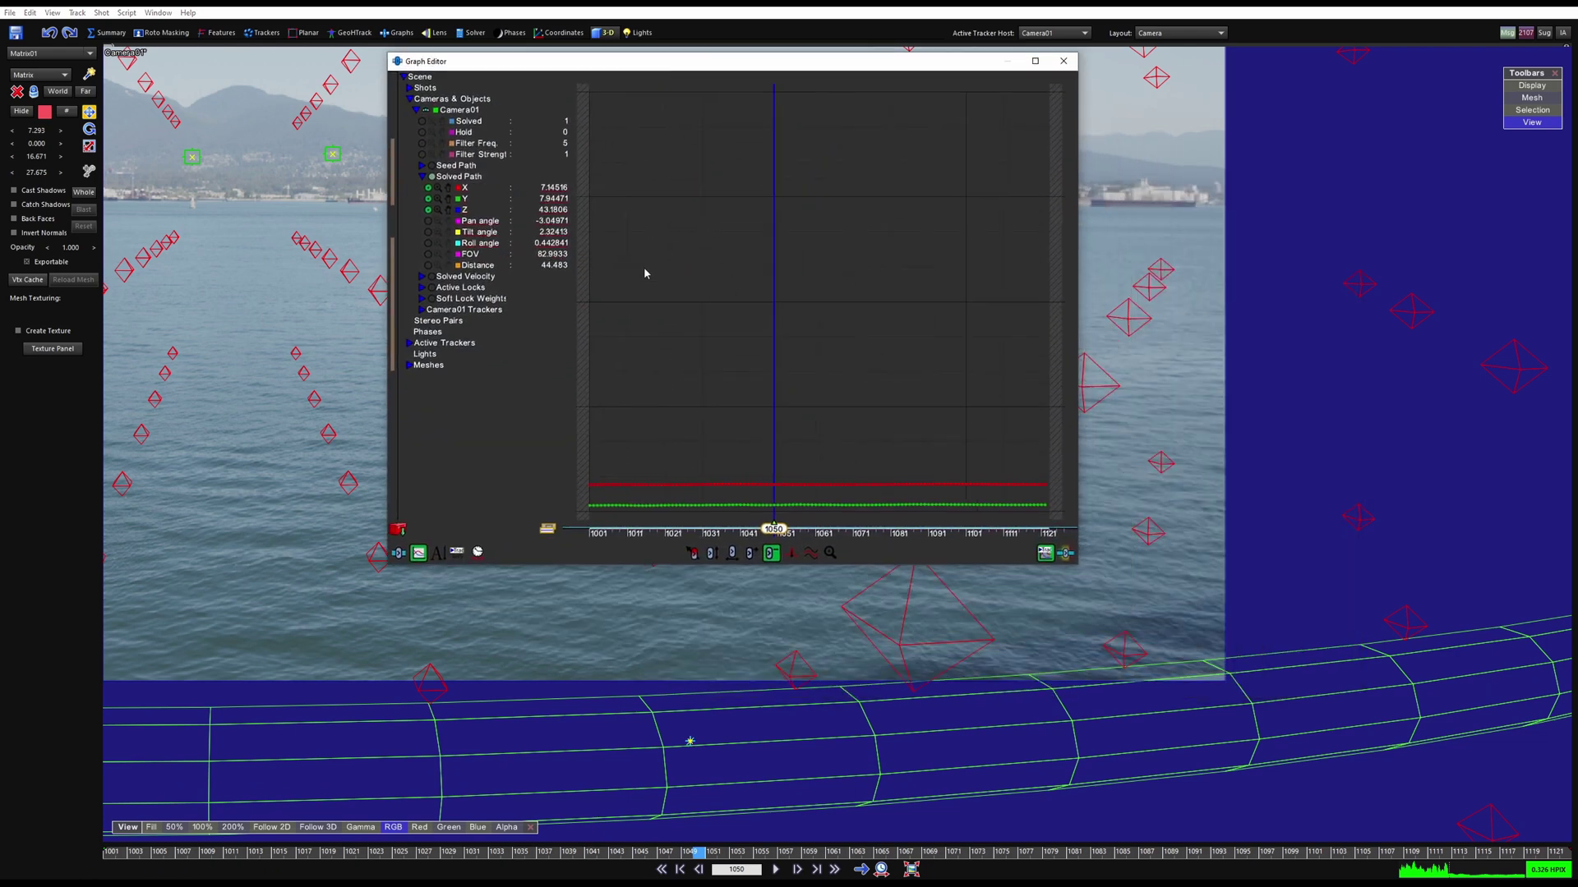
left_click(450, 211)
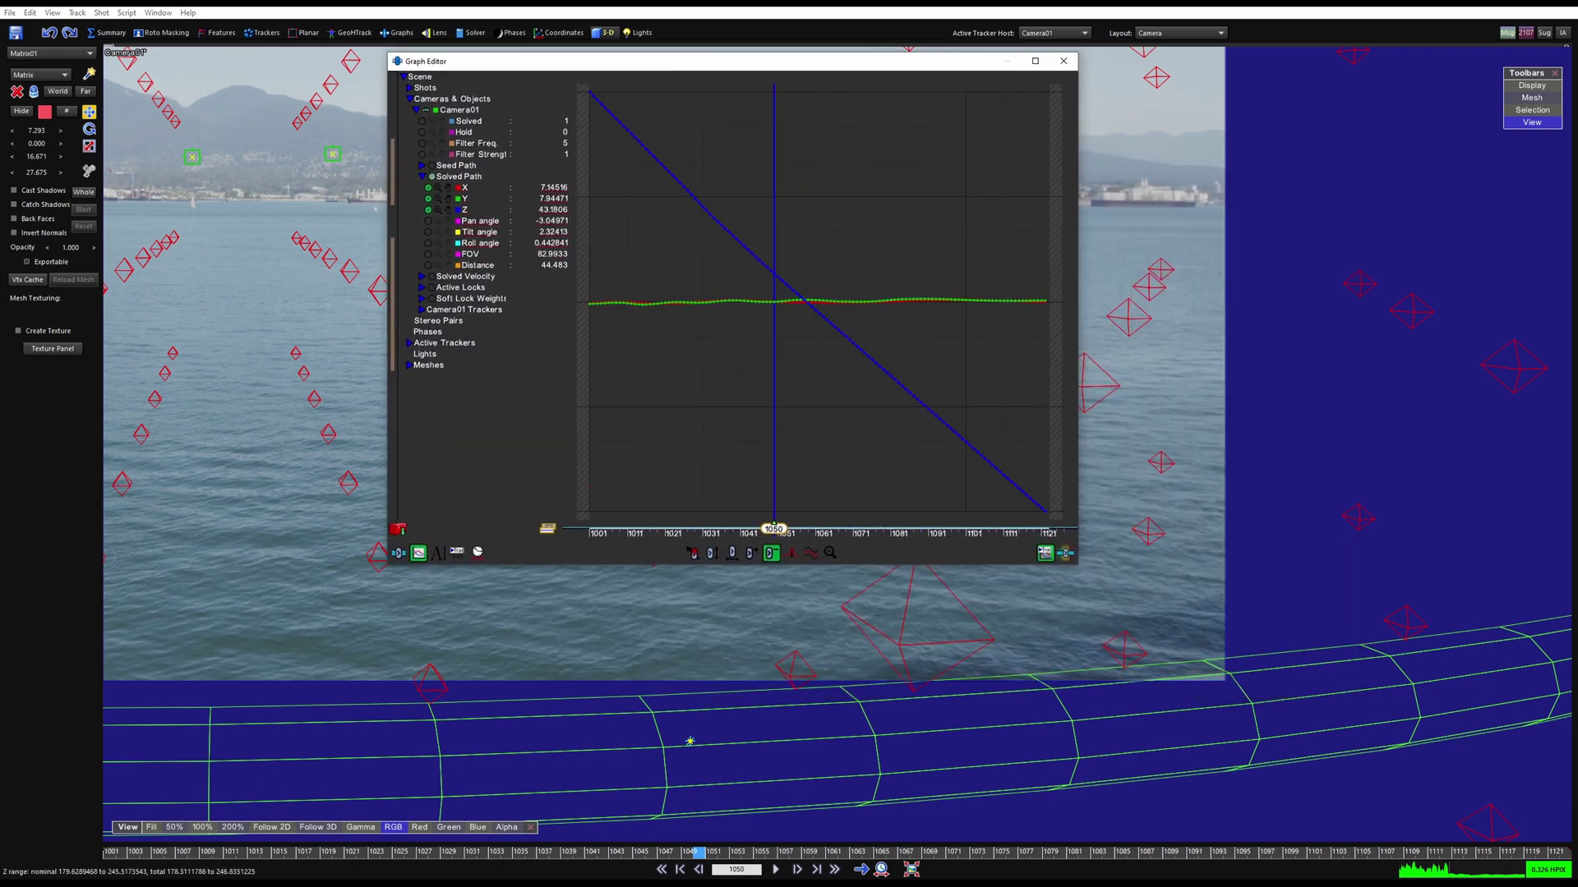
scroll(789, 246, "up", 4)
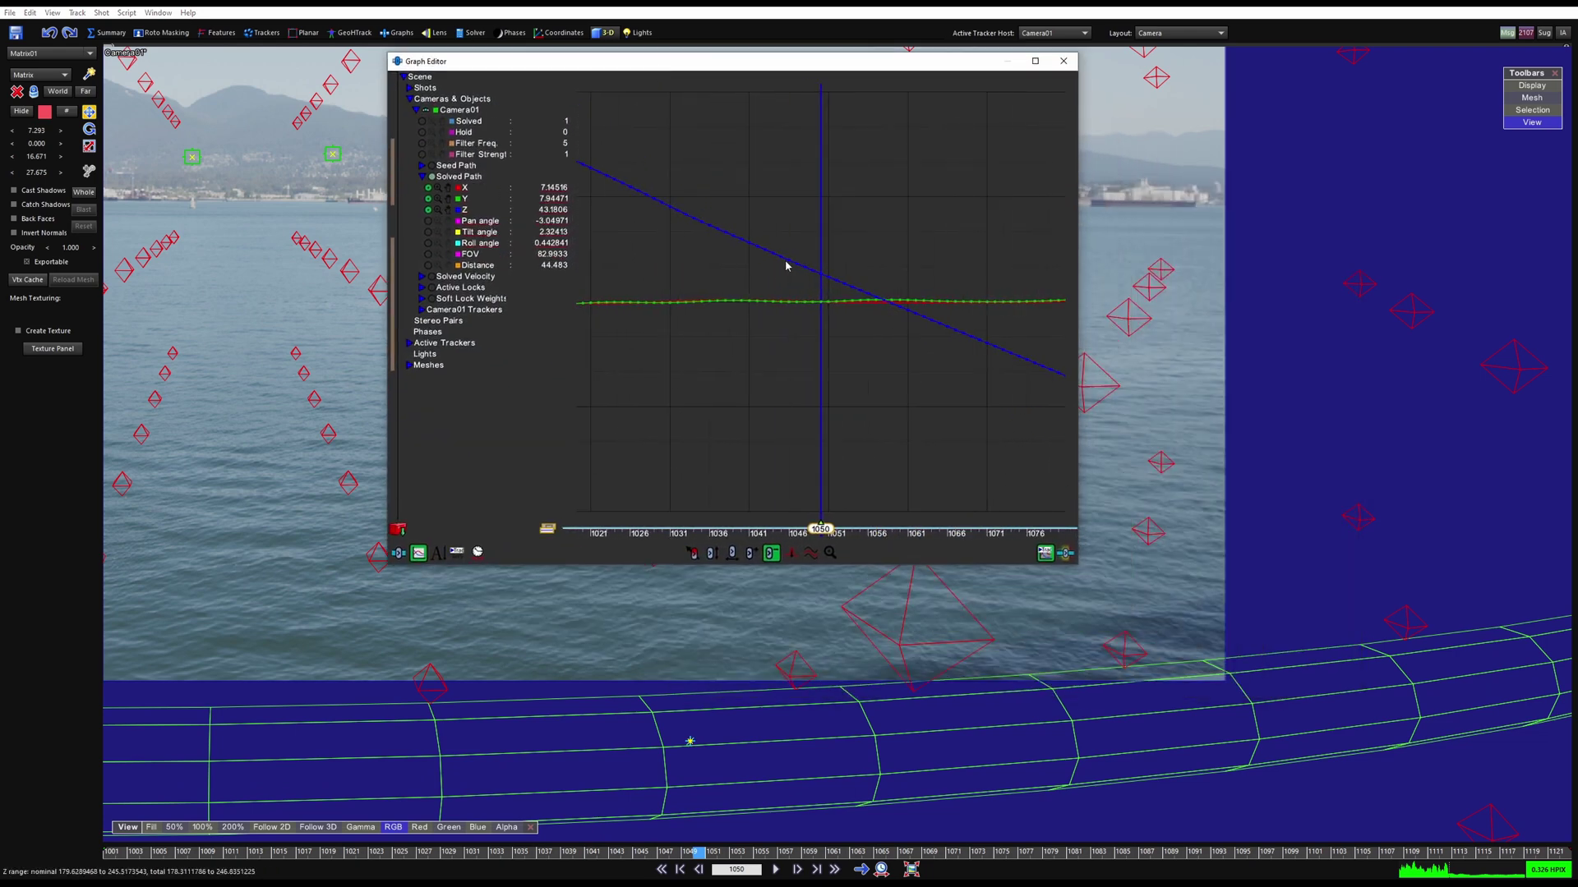
left_click(430, 212)
double_click(448, 199)
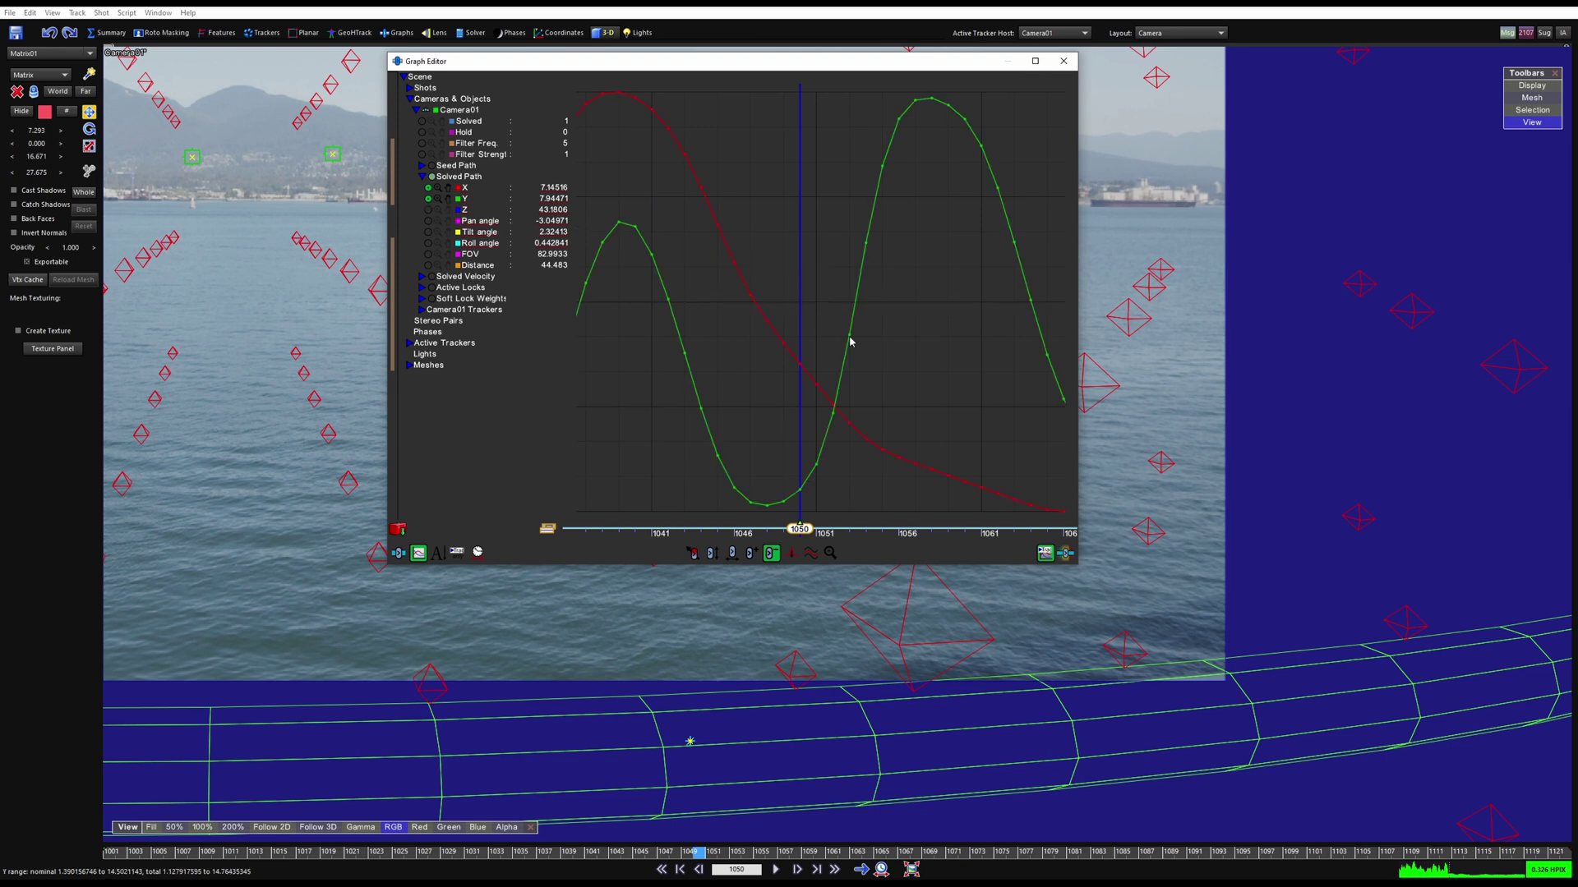
scroll(851, 337, "up", 2)
scroll(802, 498, "up", 2)
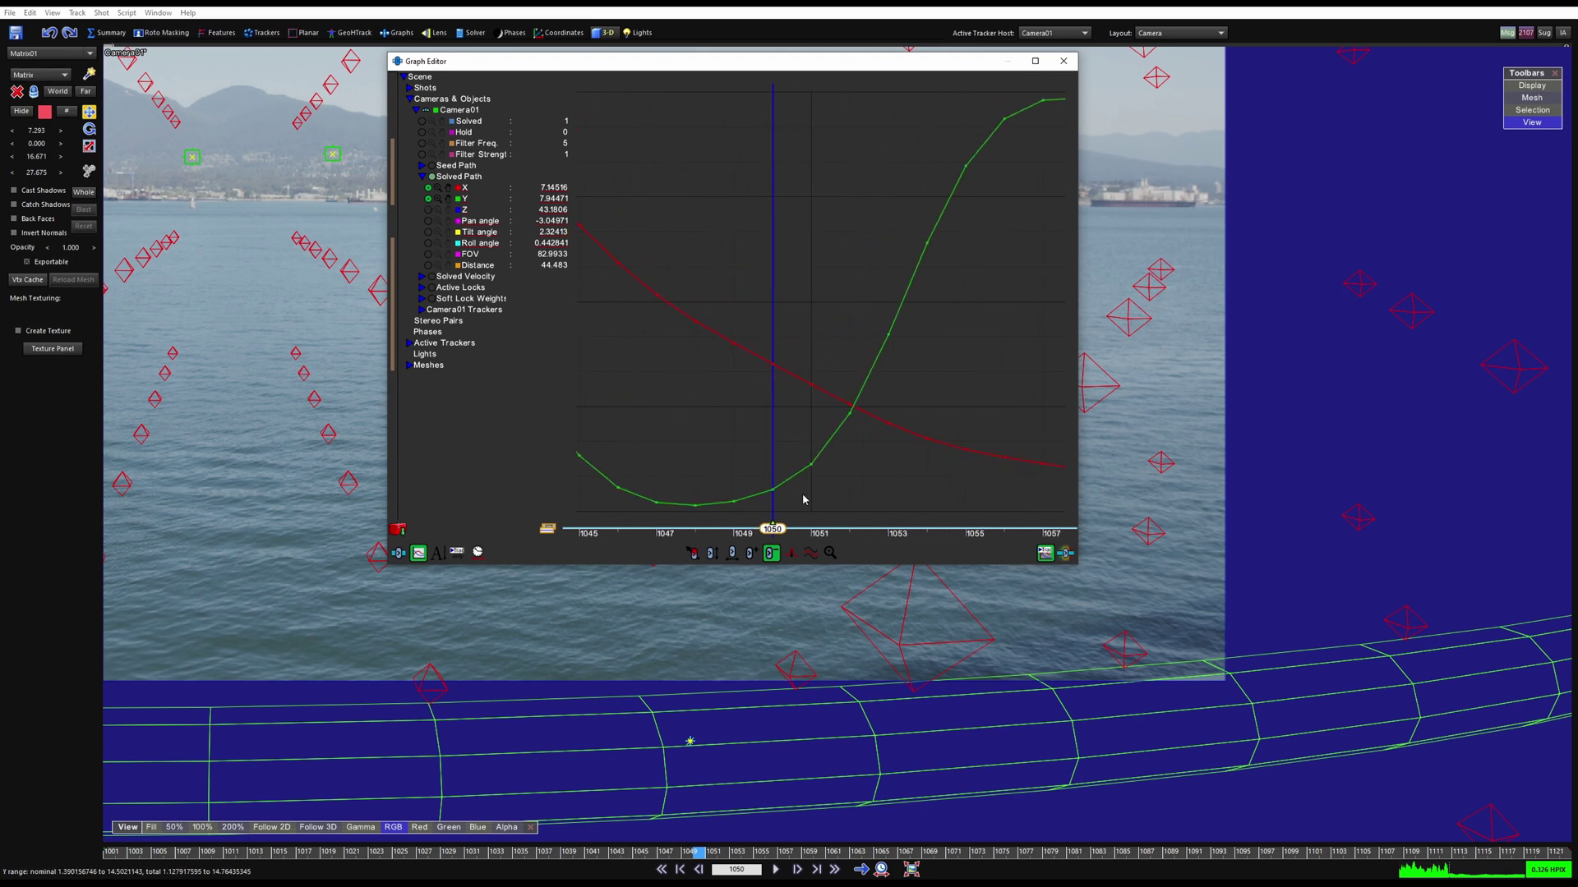
Try shifting the single X and Y keys of the solved path at frame 1050, undoing each change.
left_click(719, 548)
mouse_move(772, 364)
left_mouse_down()
mouse_move(772, 267)
mouse_move(773, 389)
left_mouse_up()
key("ctrl+z")
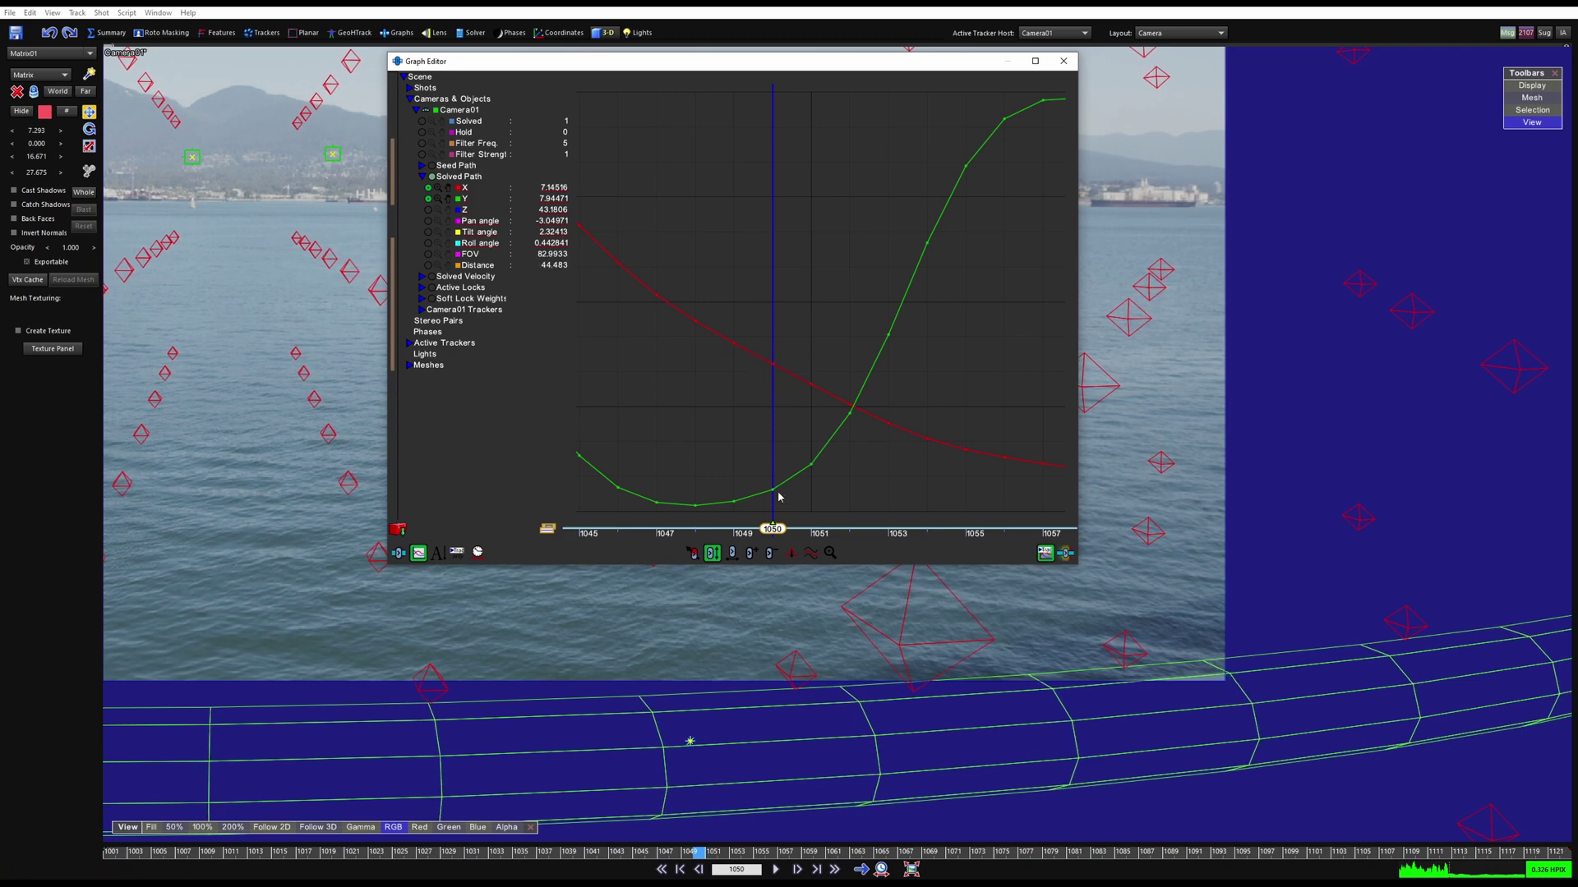
left_click_drag(773, 490, 773, 301)
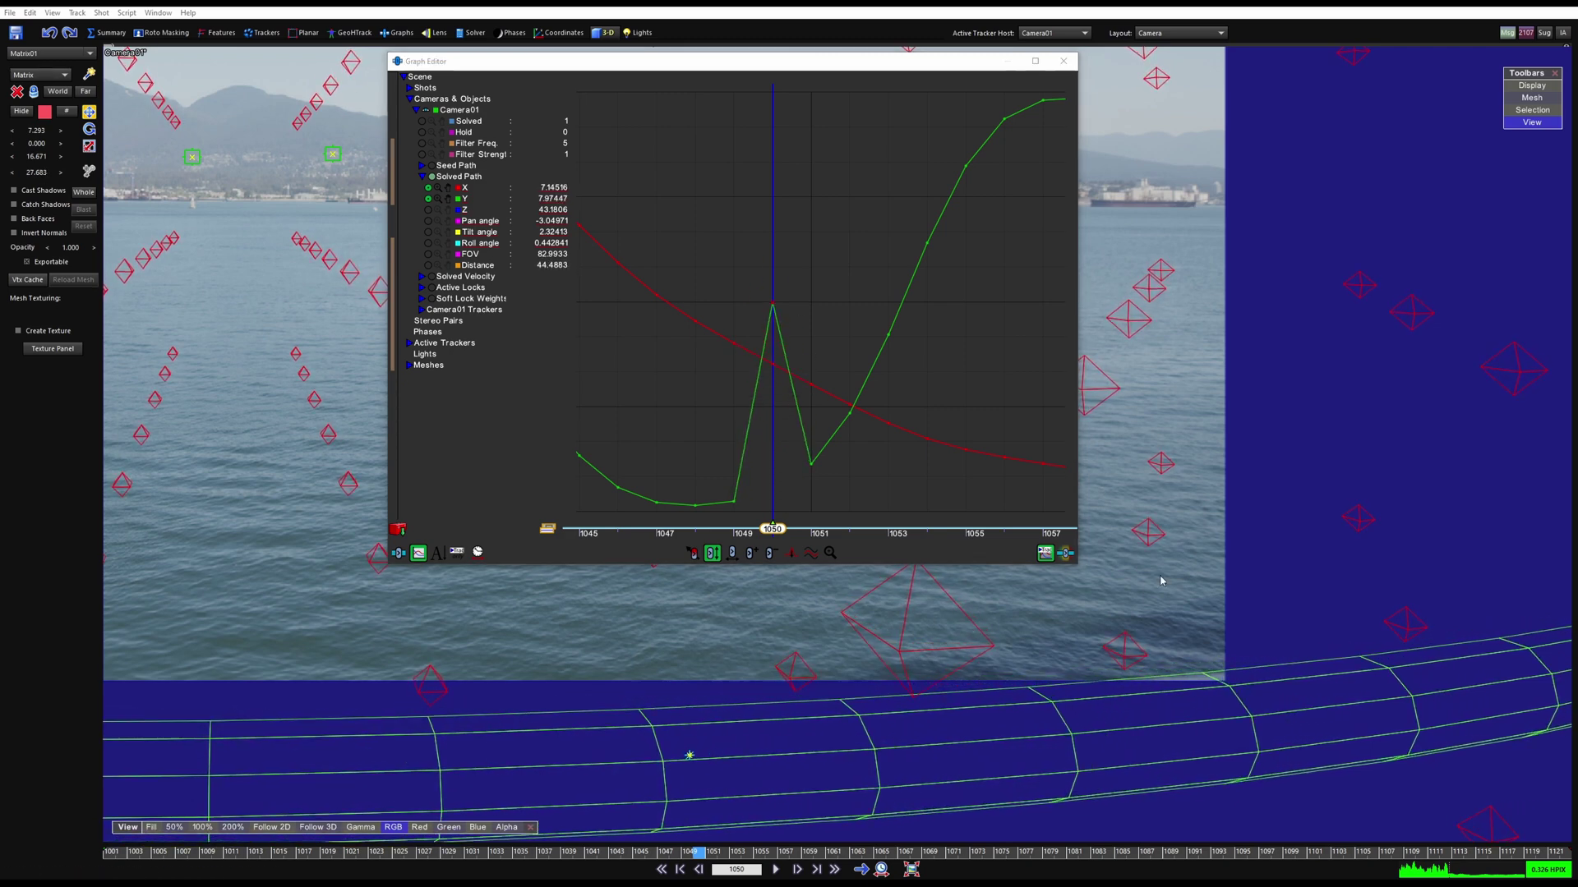
key("ctrl+z")
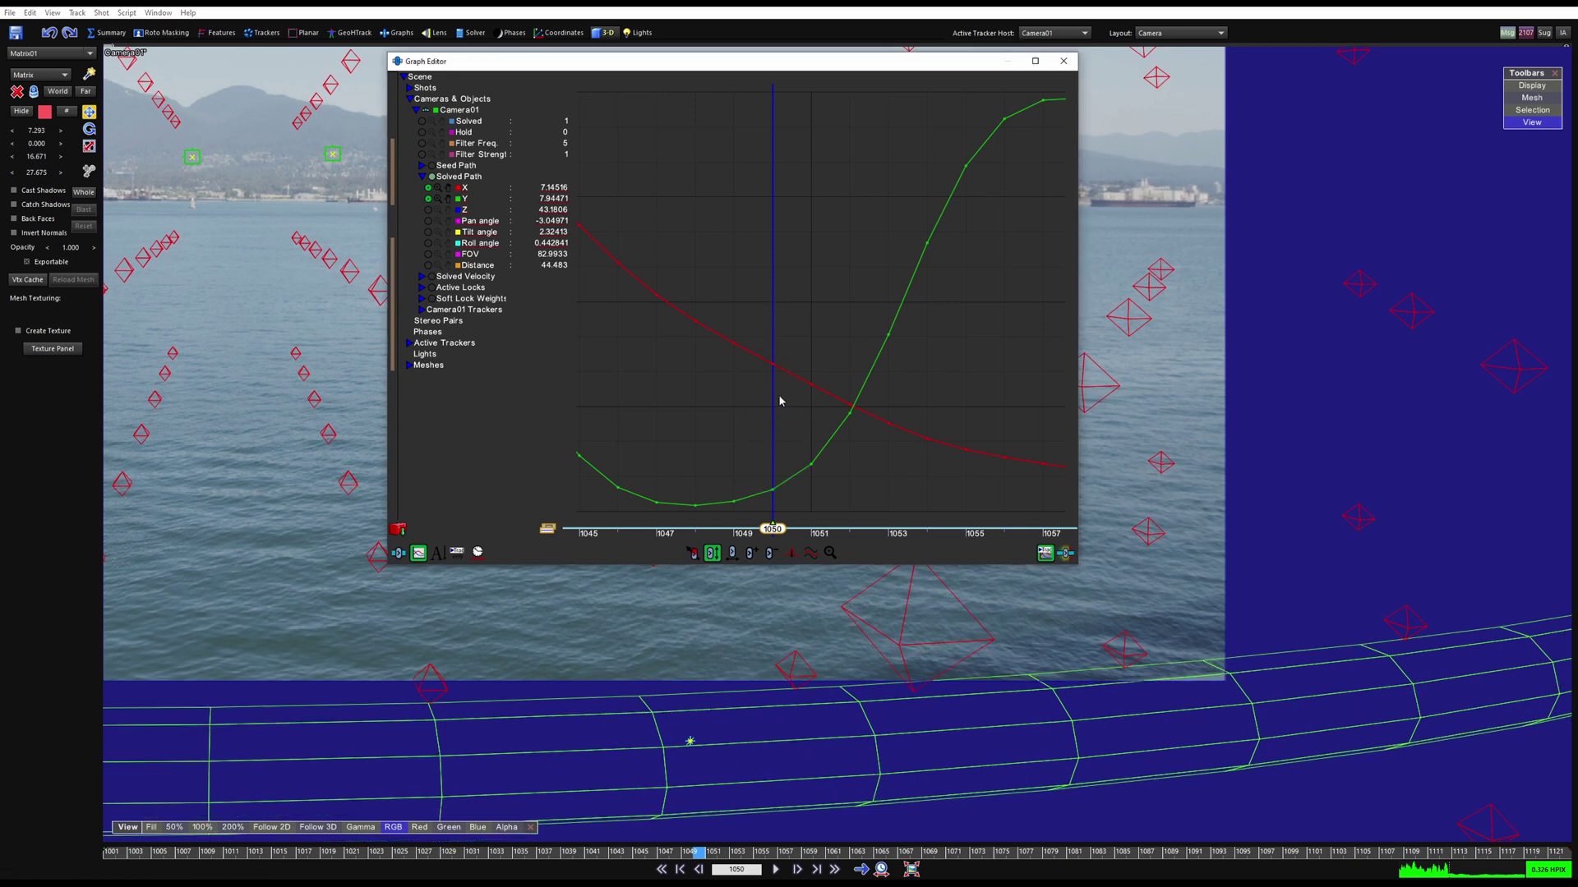
Try raising the Y key at frame 1050 to about 7.96 and redrawing the keys after it, undo these edits, and close the Graph Editor.
scroll(780, 402, "up", 2)
scroll(781, 416, "down", 4)
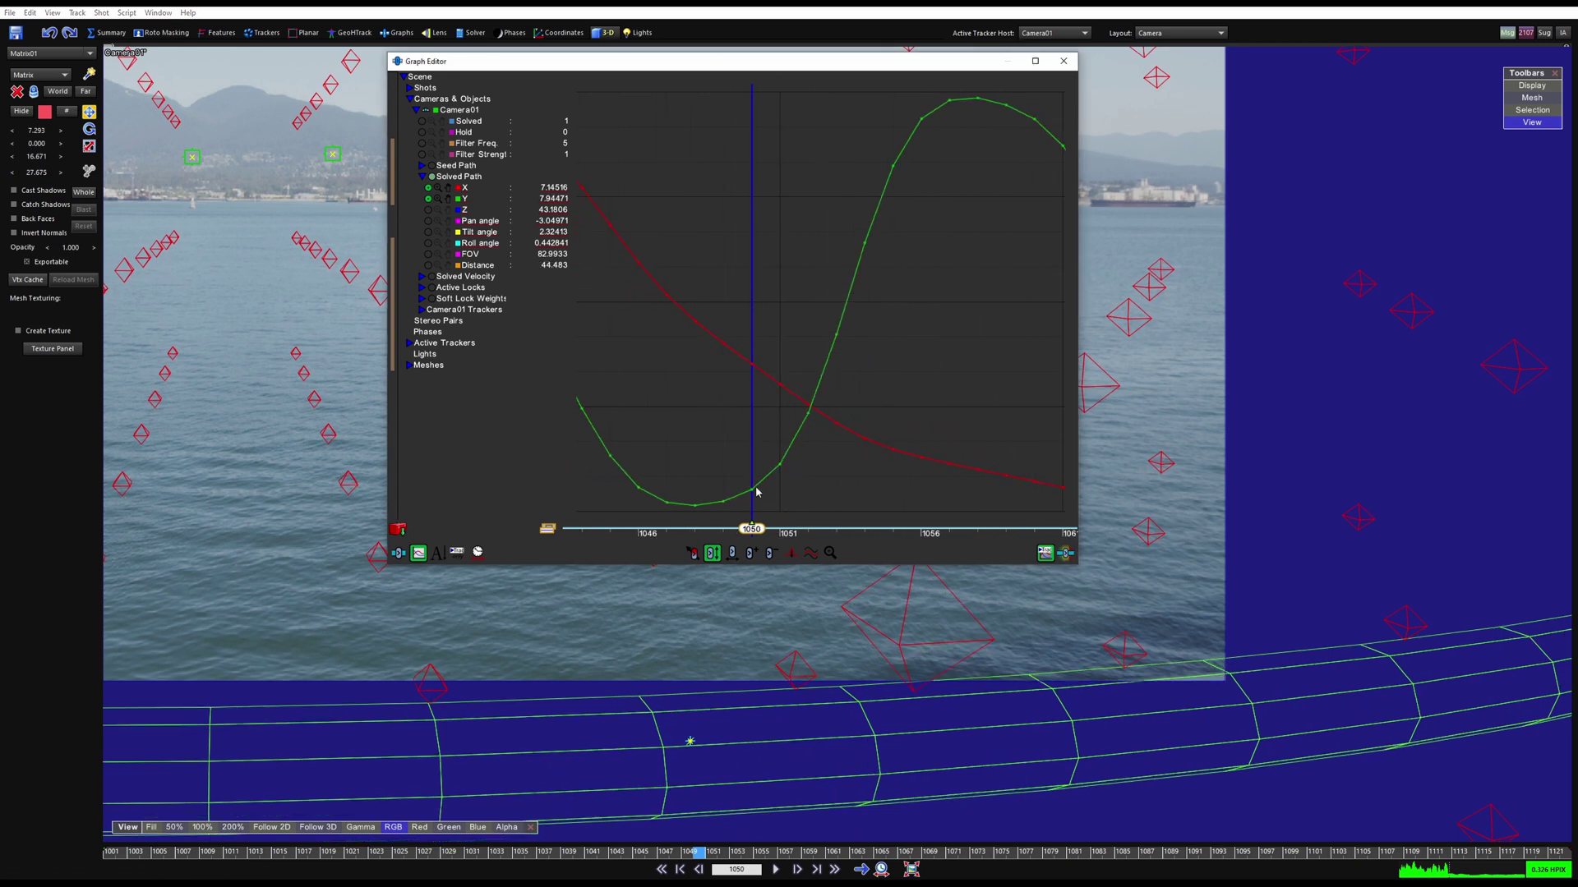
left_click_drag(752, 490, 752, 421)
left_click(771, 554)
left_click_drag(775, 493, 826, 321)
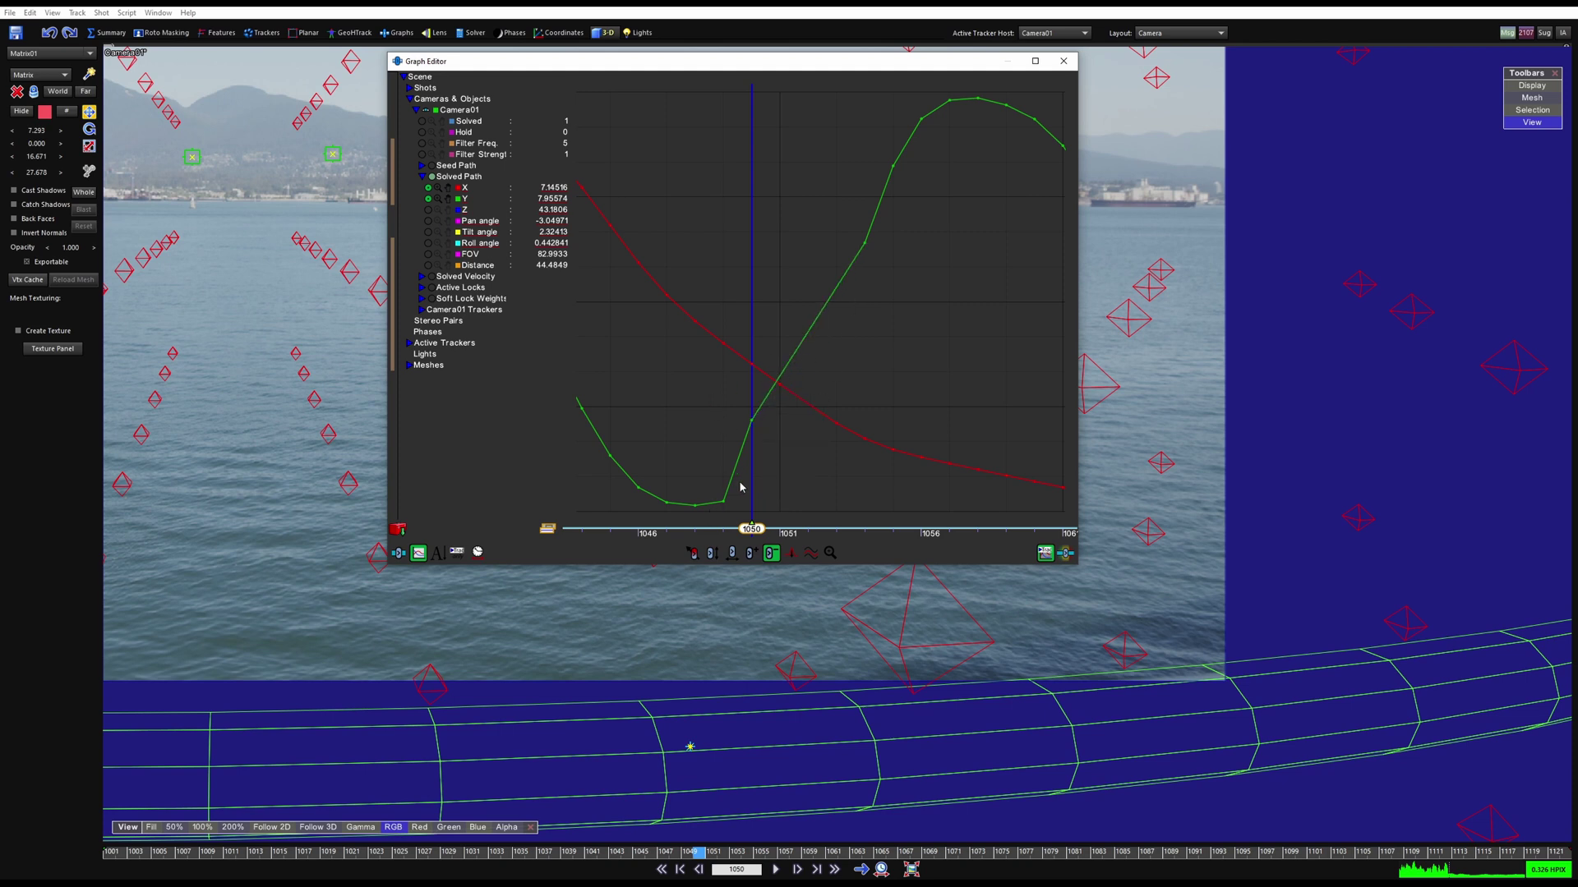
left_click(724, 500)
key("ctrl+z")
key("ctrl+z")
key("ctrl+z")
scroll(813, 493, "down", 2)
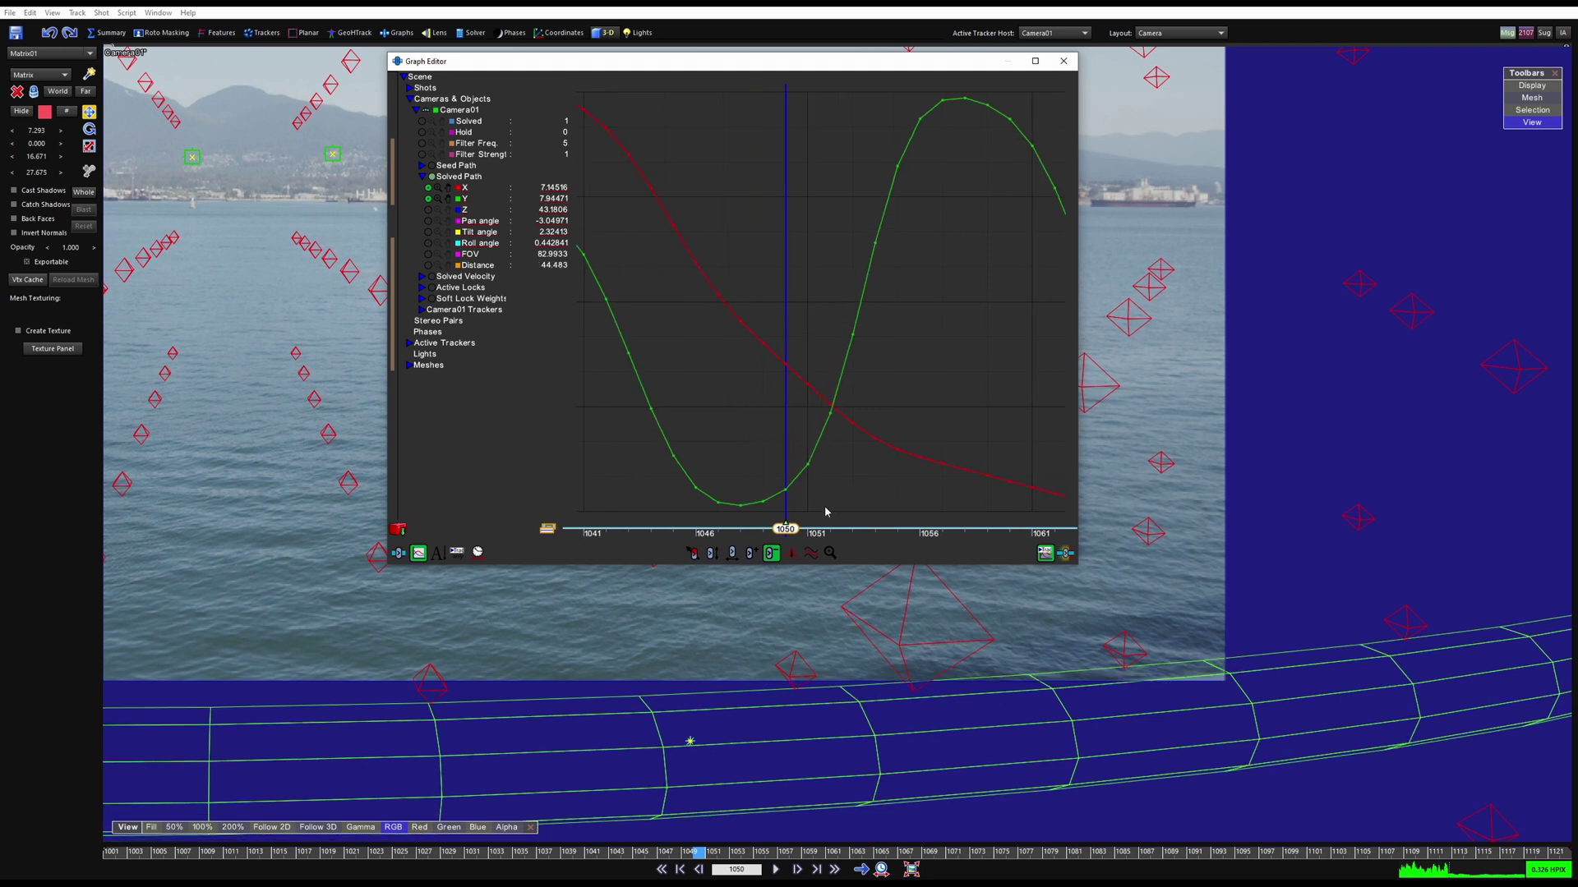
scroll(853, 410, "down", 4)
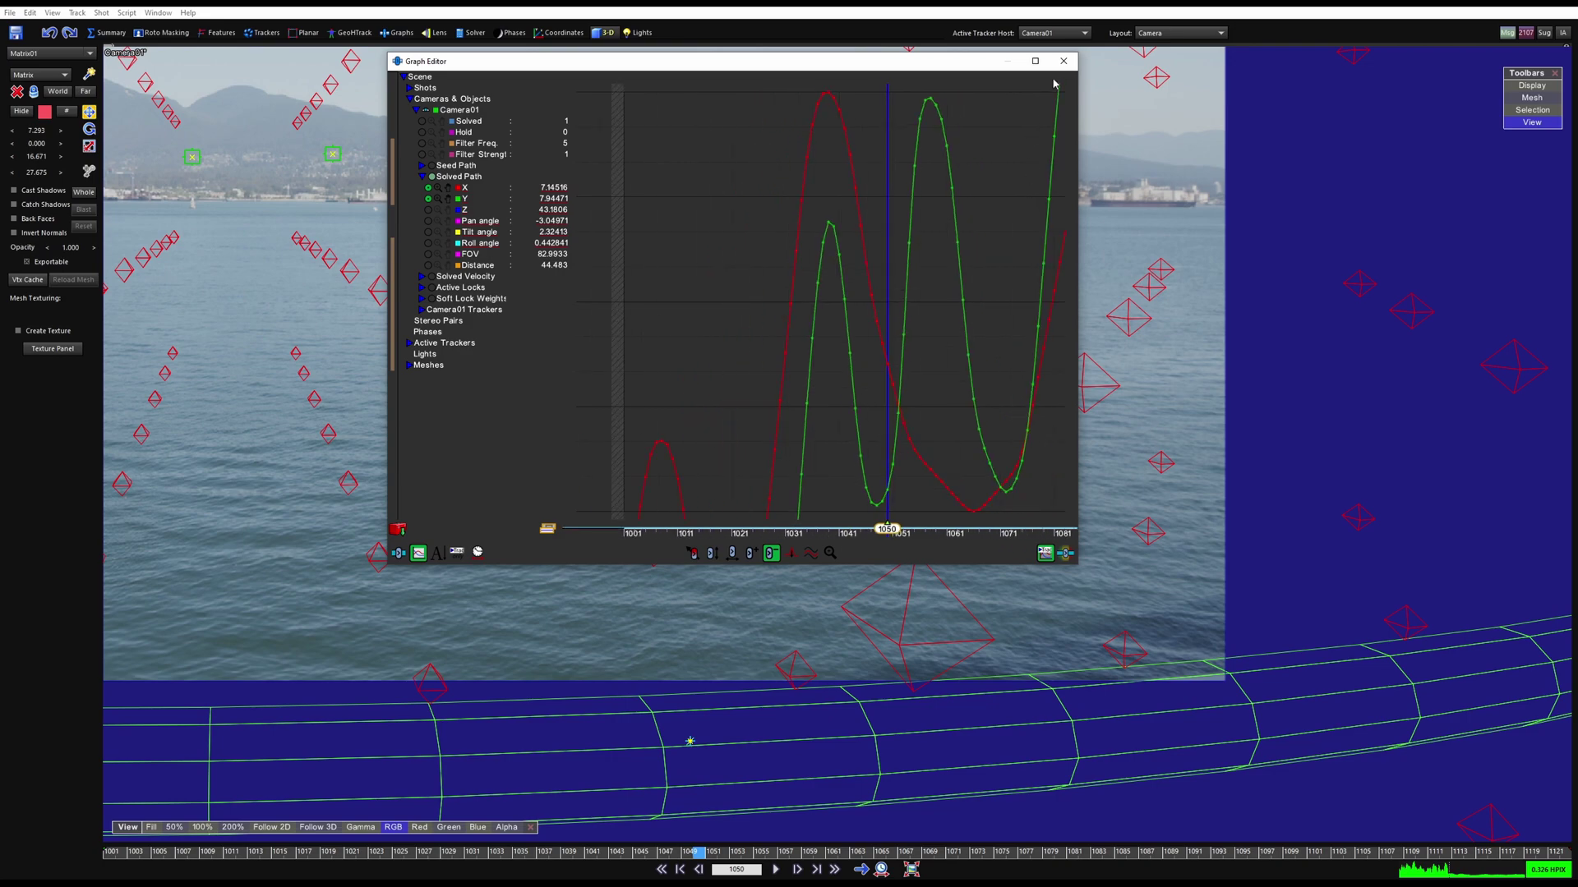
left_click(1064, 61)
scroll(747, 394, "down", 3)
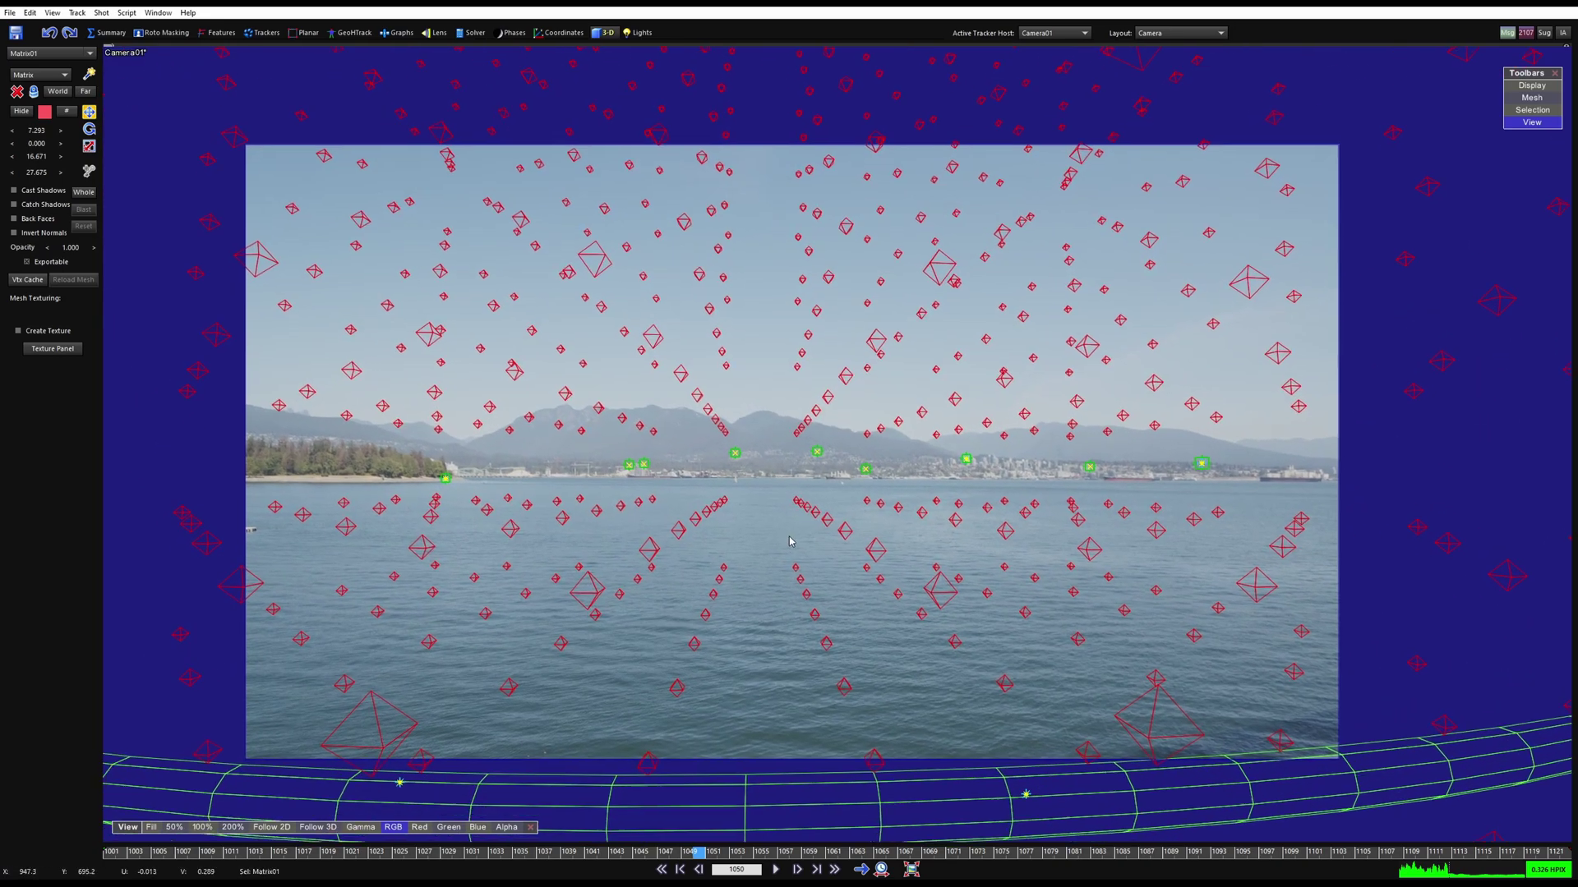